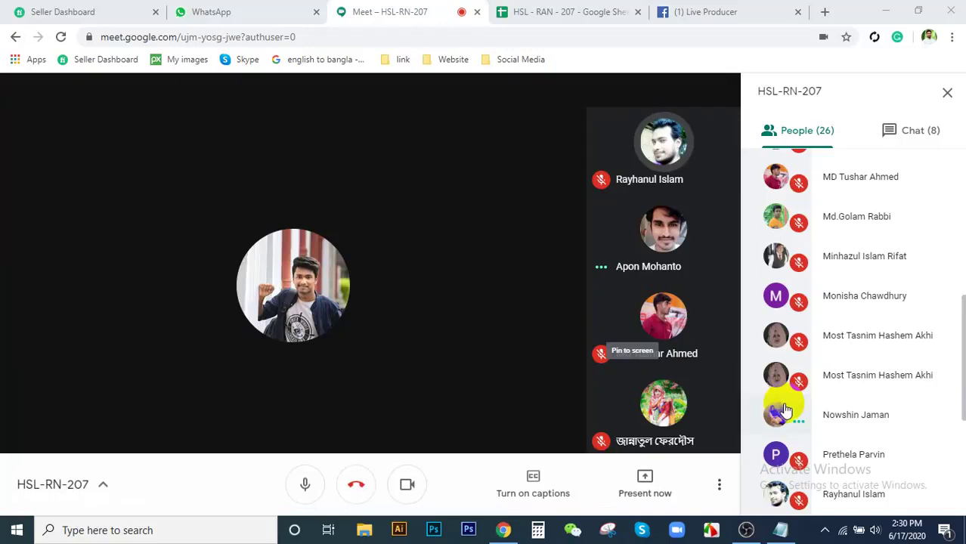
- Check the system tray, then glance at the Live Producer, Sheets and WhatsApp tabs before returning to Meet
left_click(825, 530)
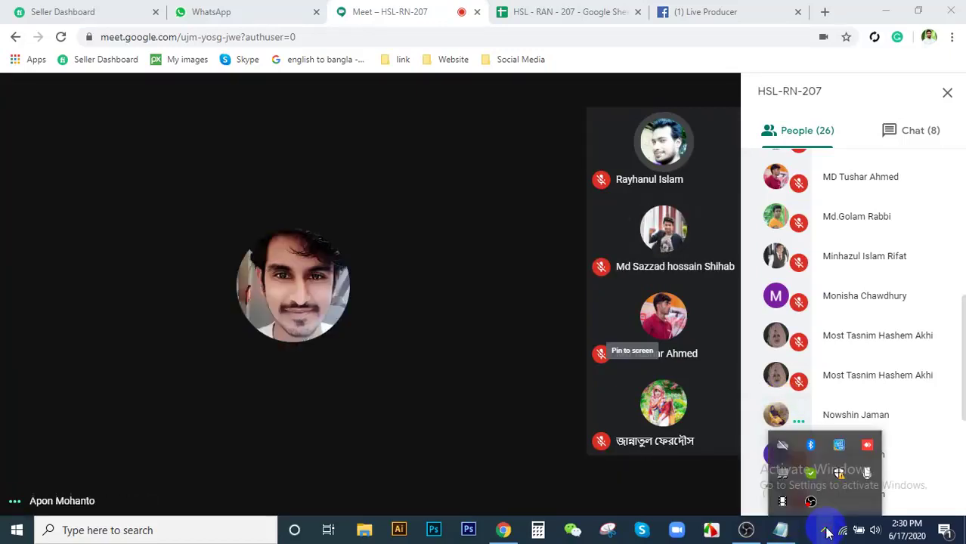
left_click(826, 531)
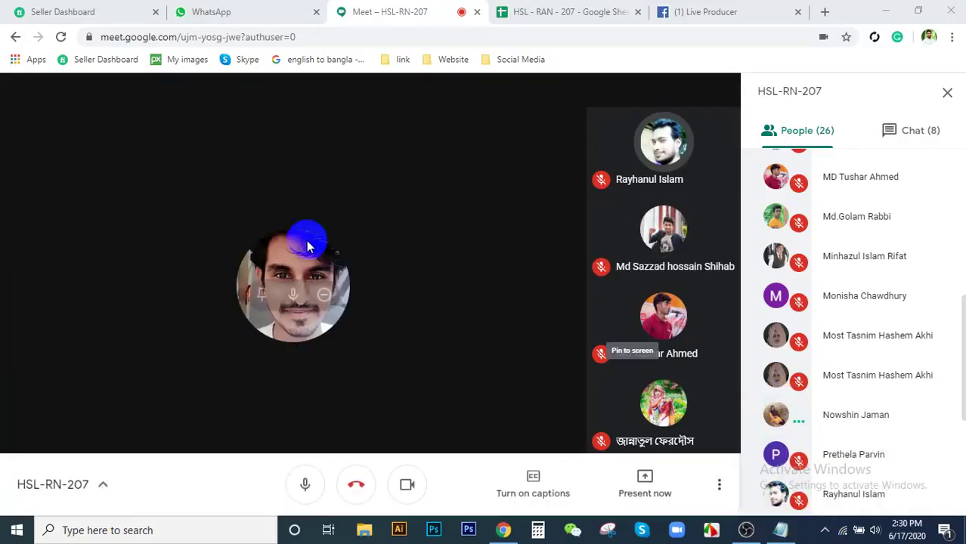
left_click(684, 9)
left_click(550, 9)
left_click(425, 9)
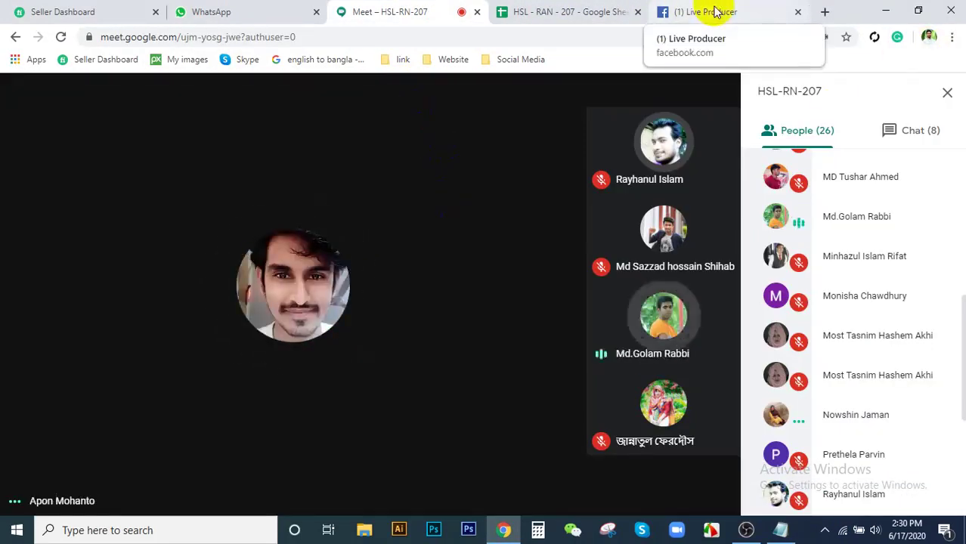
left_click(566, 9)
left_click(366, 13)
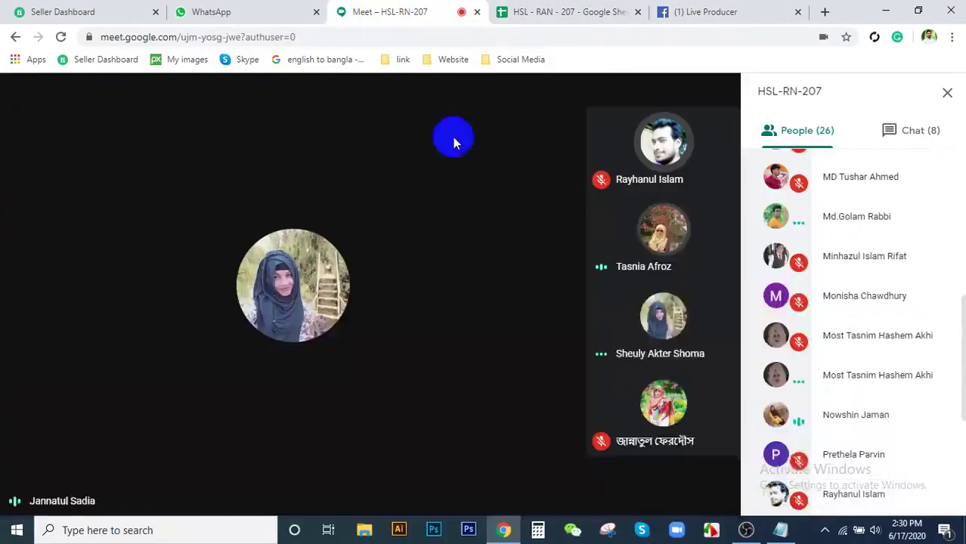
left_click(242, 11)
left_click(409, 9)
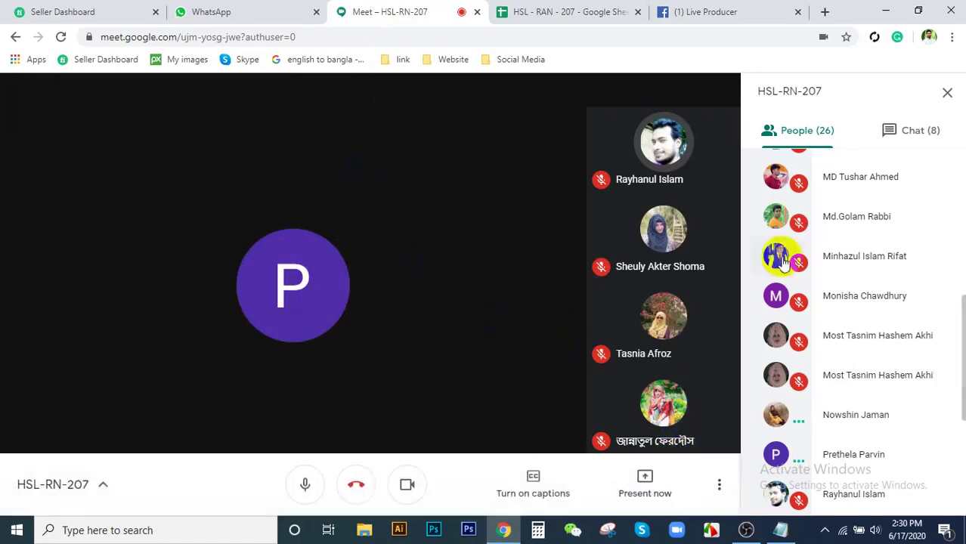
- Review the Meet chat and participant list, then bring File Explorer to the front
scroll(895, 339, "down", 2)
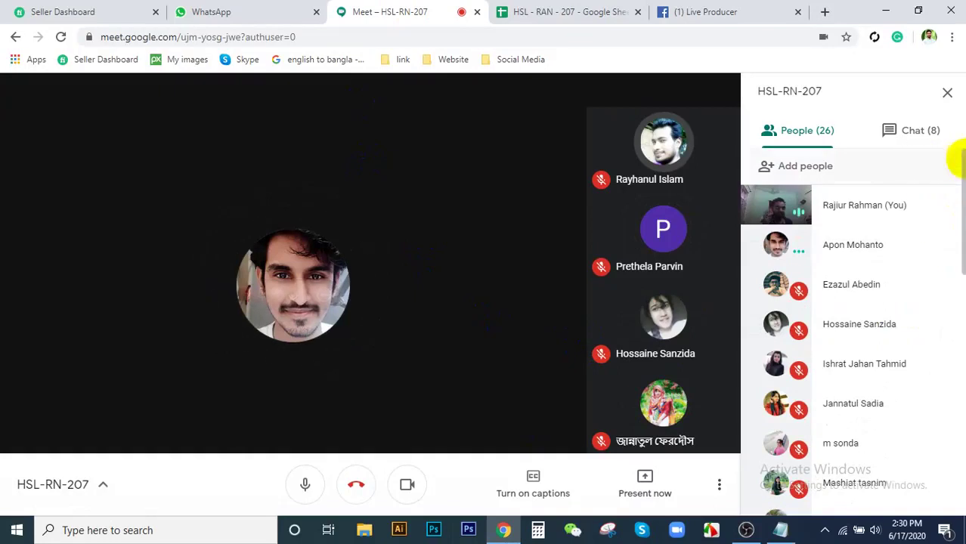
left_click(935, 130)
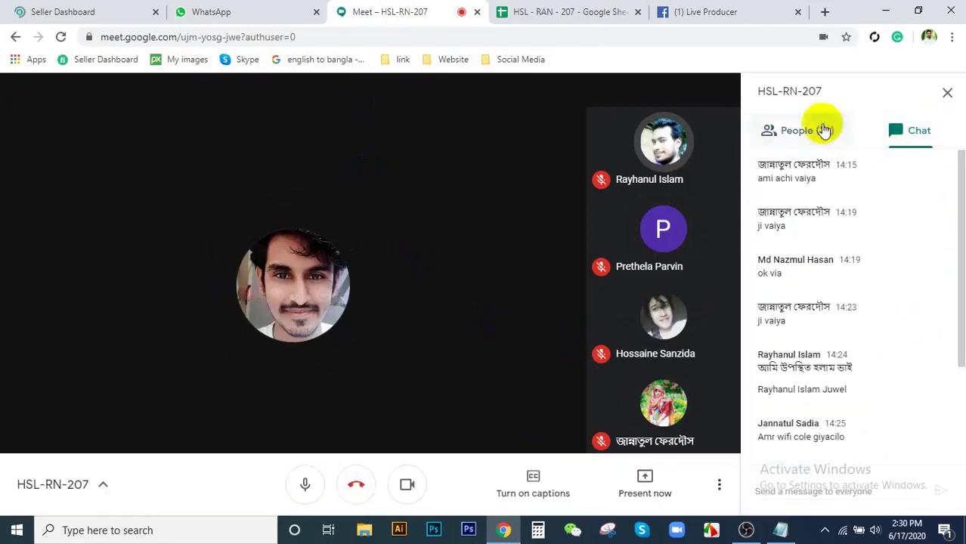
left_click(818, 130)
scroll(889, 395, "down", 1)
scroll(888, 396, "down", 7)
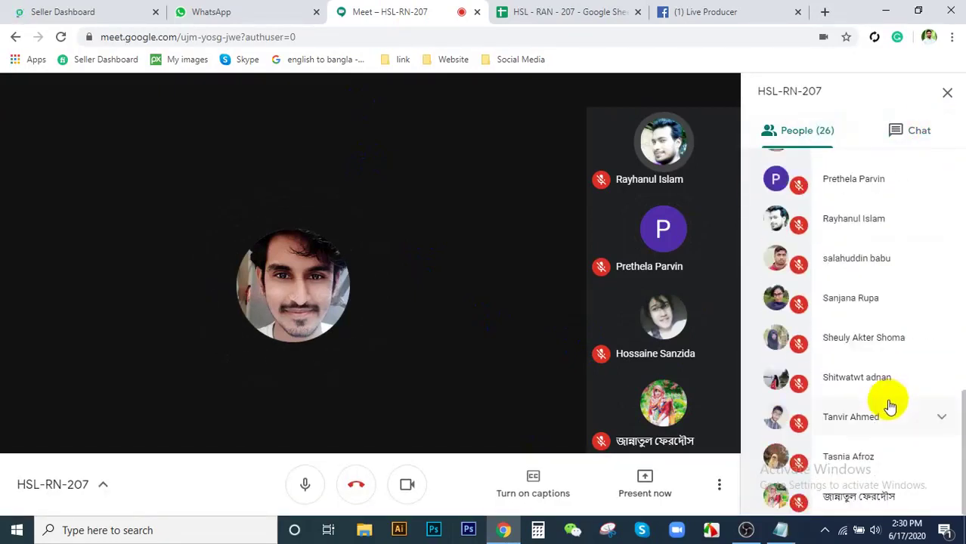
scroll(889, 396, "up", 5)
scroll(888, 401, "up", 3)
mouse_move(307, 249)
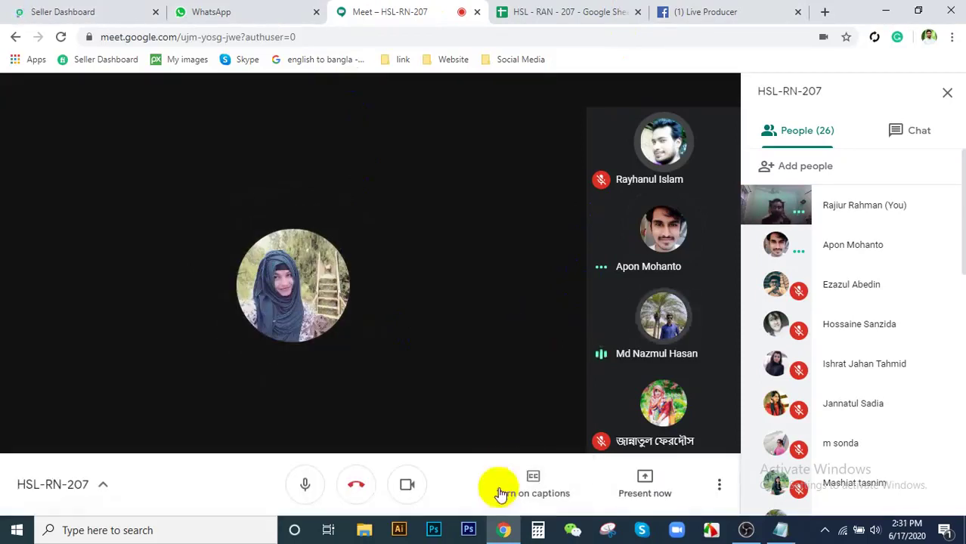
mouse_move(495, 527)
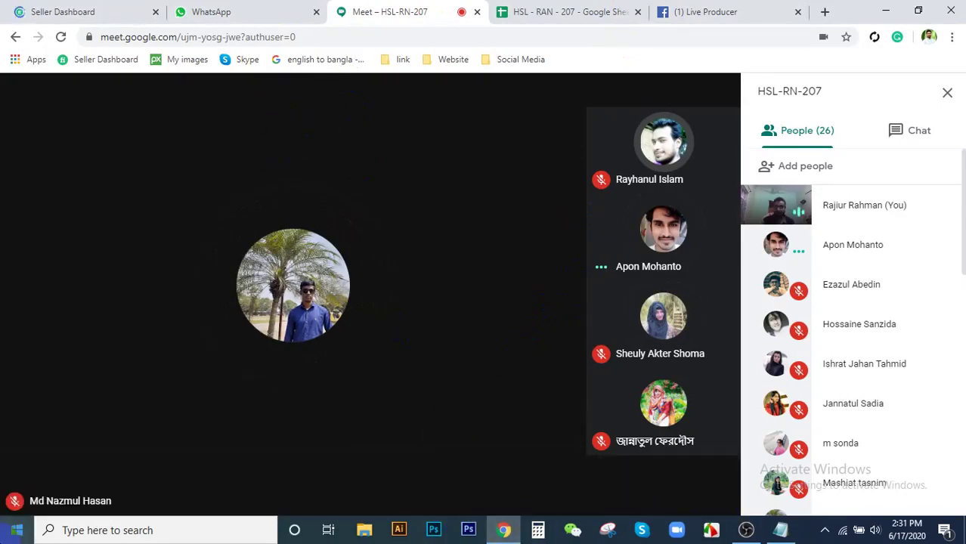
left_click(365, 529)
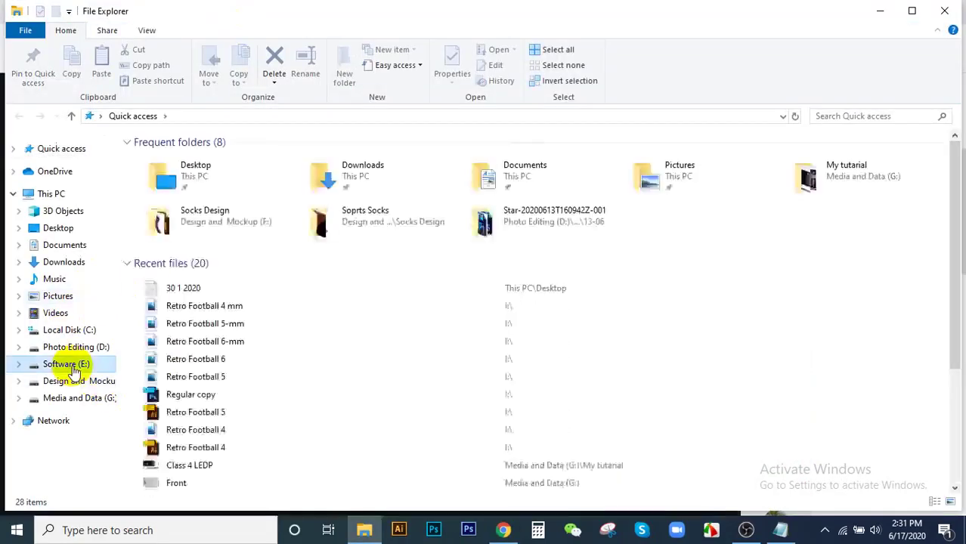
- Look through the E: and F: drives, then go to the Downloads folder and scroll its files
left_click(68, 365)
left_click(83, 383)
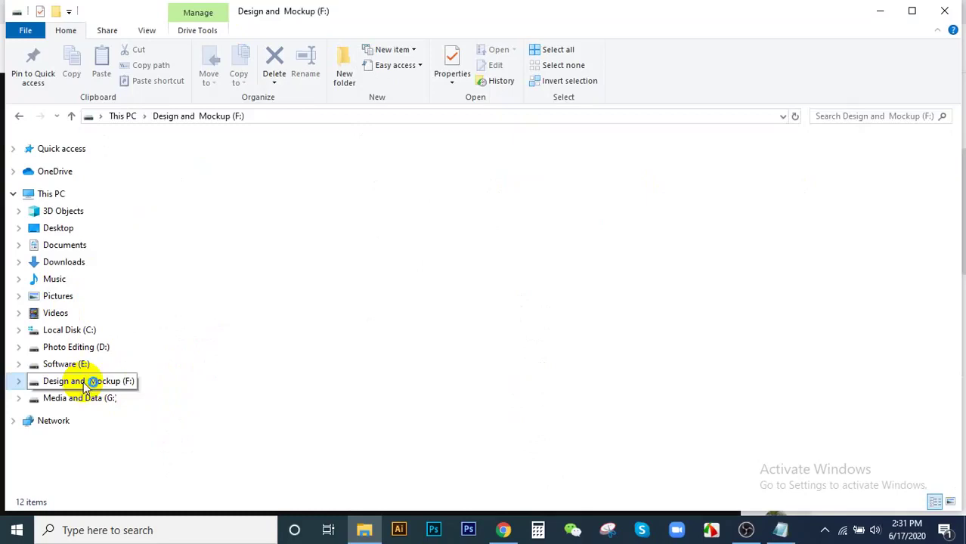
left_click(66, 263)
scroll(521, 321, "down", 10)
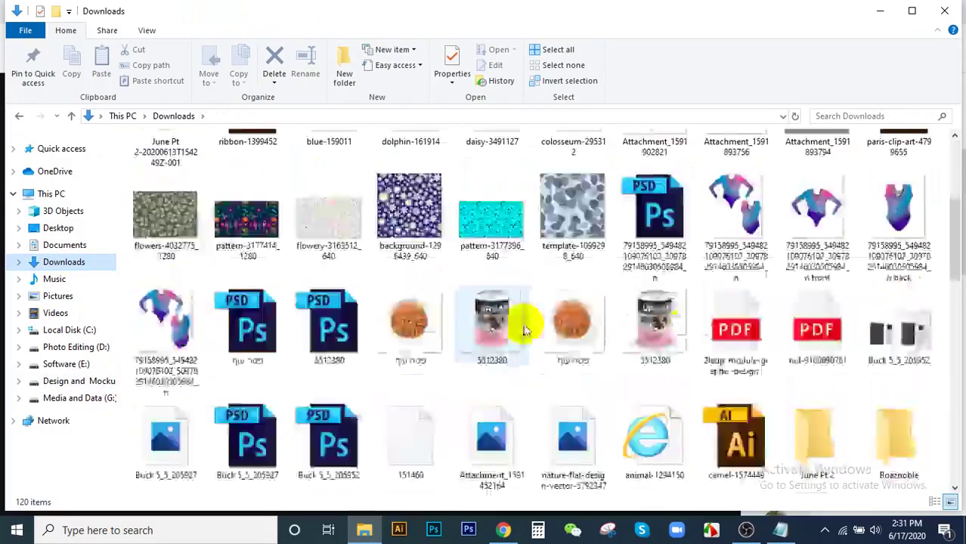
scroll(612, 349, "up", 10)
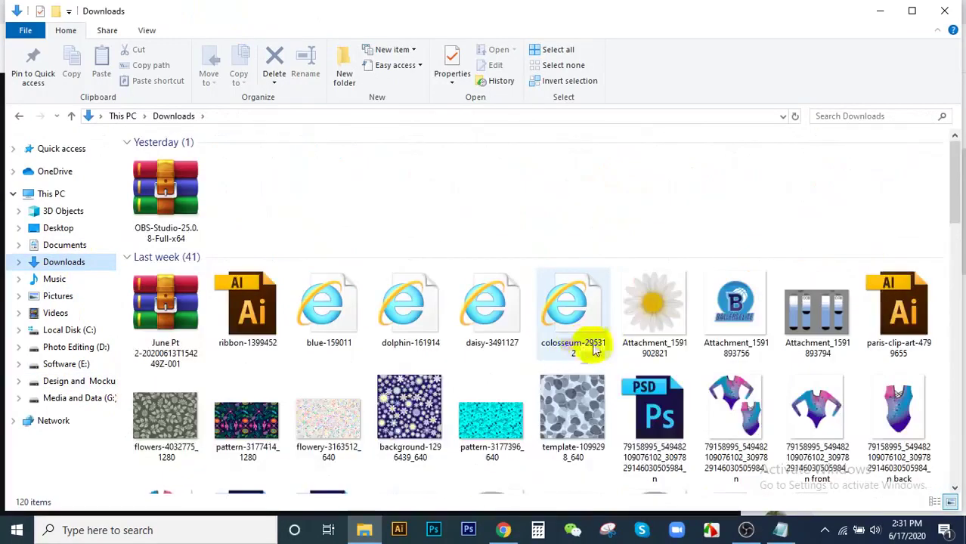
scroll(593, 343, "down", 10)
scroll(443, 344, "down", 5)
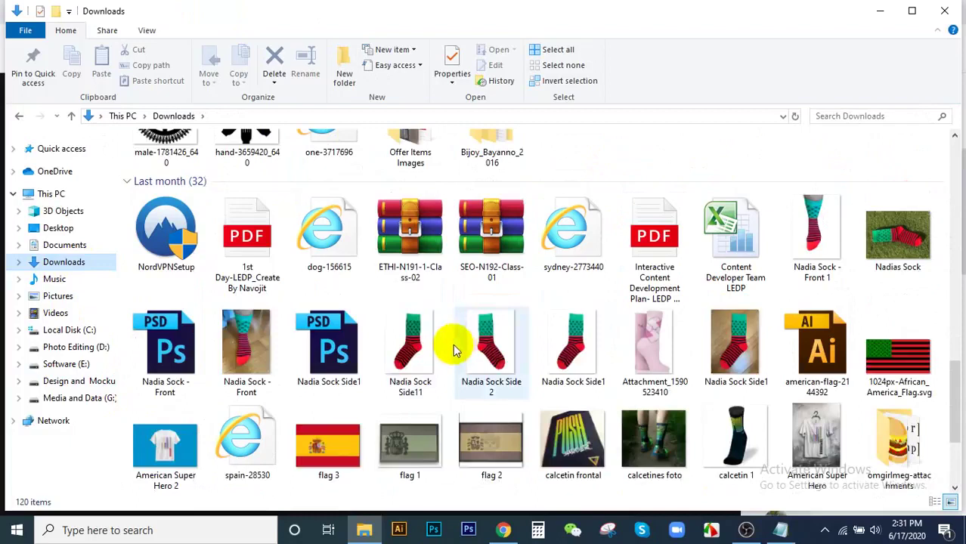
- Open the Interactive Content Development Plan PDF from Downloads
left_click(257, 248)
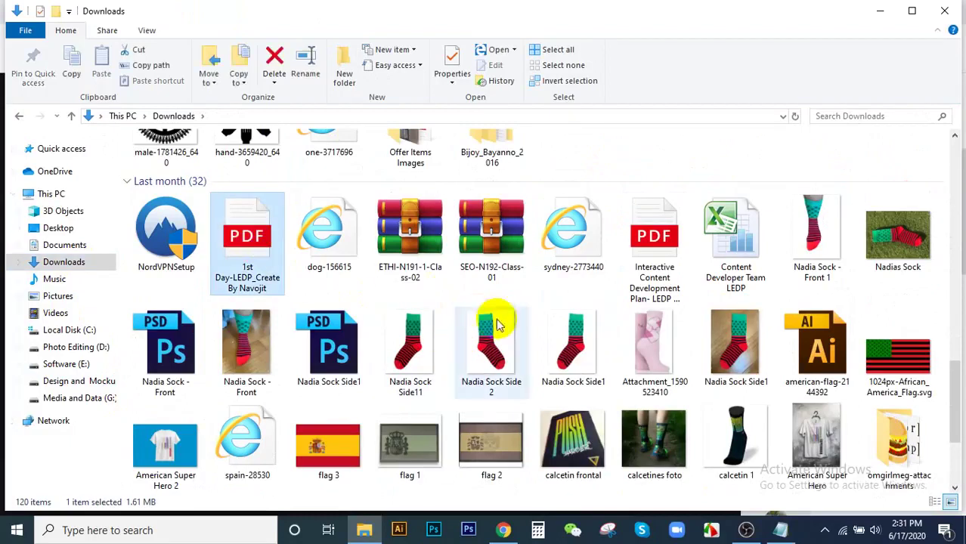
left_click(650, 248)
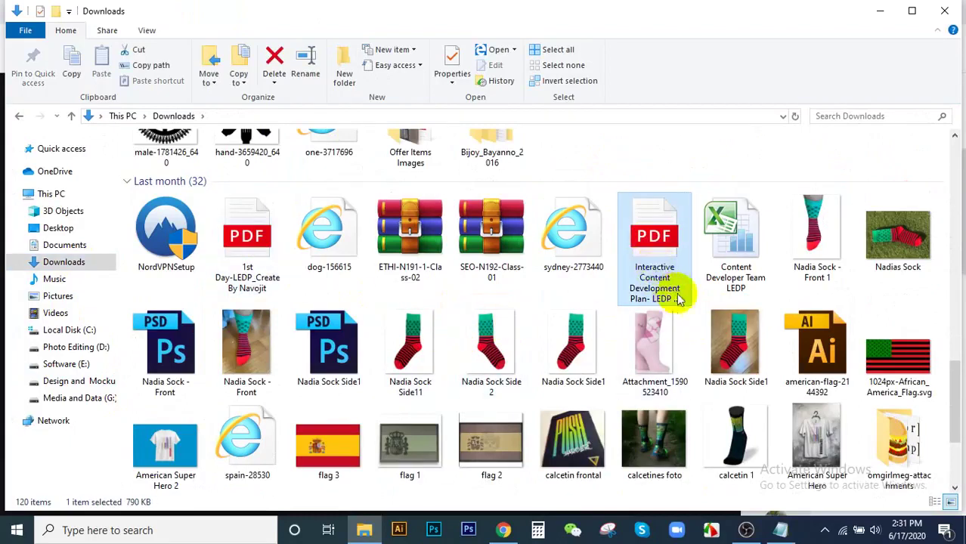
scroll(579, 303, "down", 3)
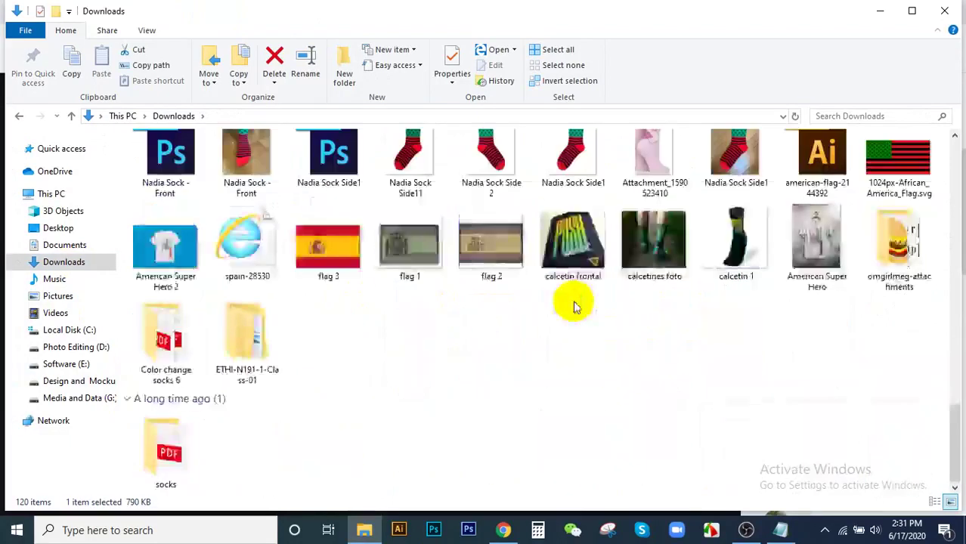
scroll(579, 302, "up", 2)
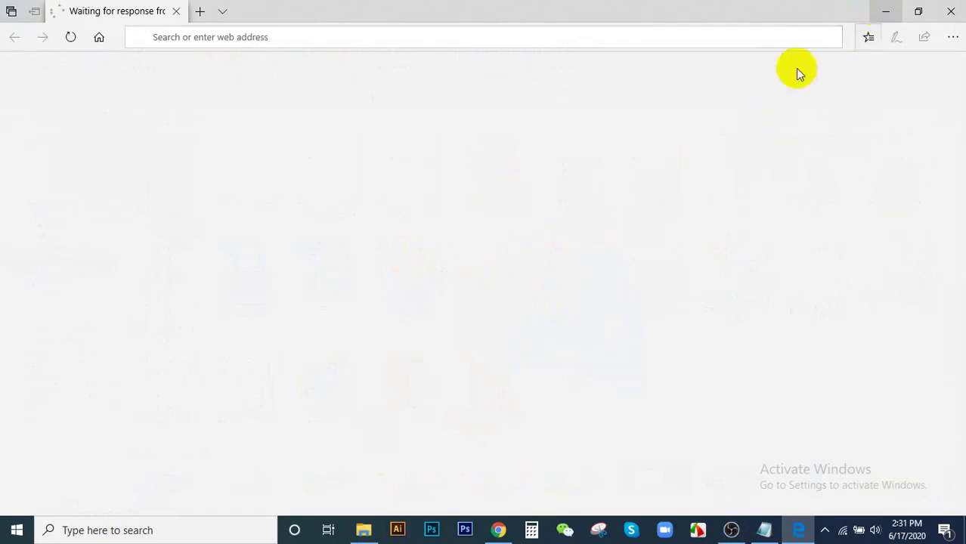
- Back in Downloads, select the 2ledp-module-graphic-design PDF and bring up the 30 1 2020 notes
left_click(363, 530)
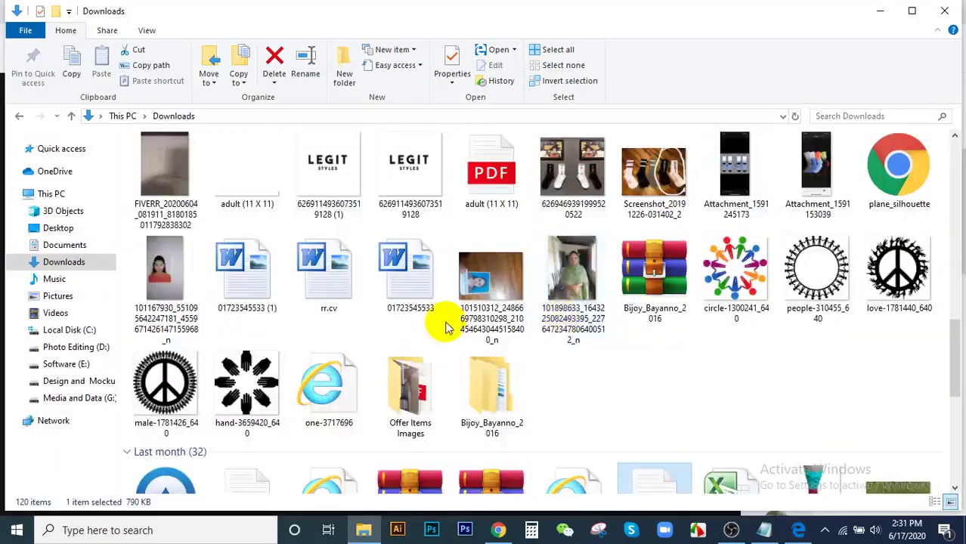
scroll(446, 326, "up", 15)
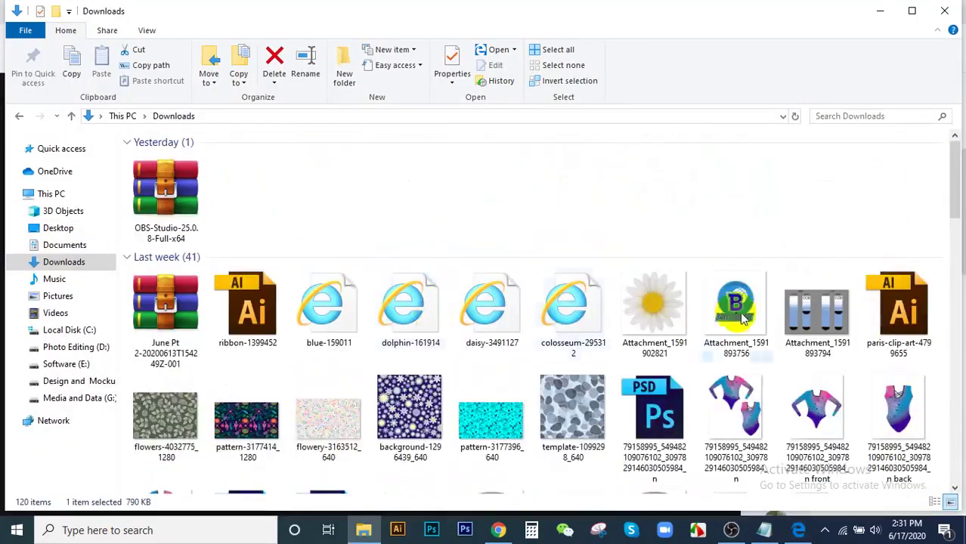
scroll(745, 318, "down", 4)
scroll(794, 355, "down", 3)
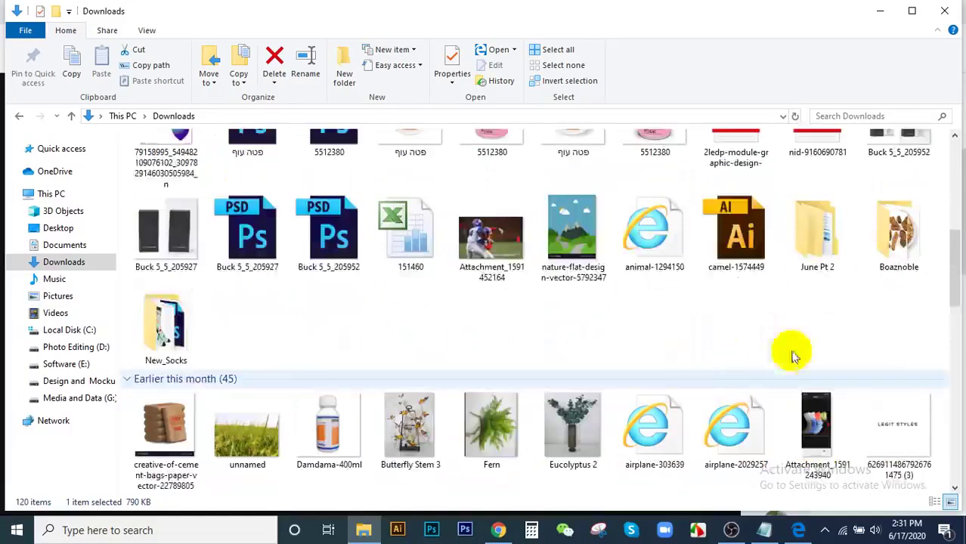
scroll(869, 370, "up", 4)
scroll(915, 384, "down", 1)
left_click(737, 349)
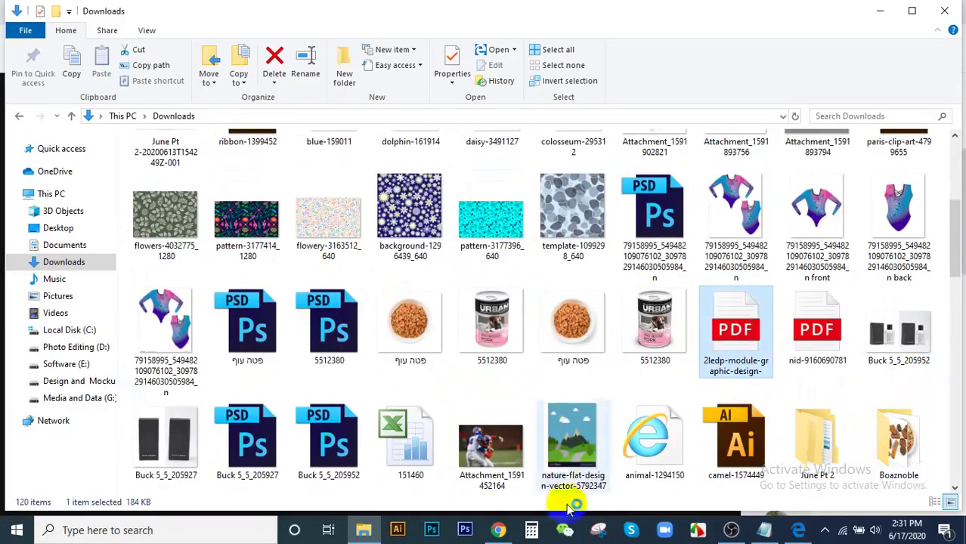
left_click(766, 532)
- Hide the notes and open the 2ledp-module-graphic-design PDF in Edge
left_click(765, 531)
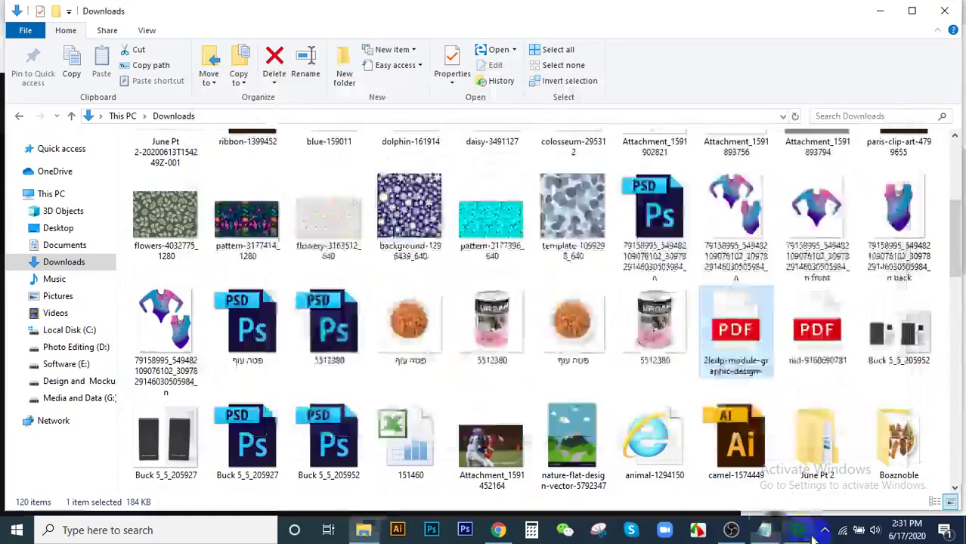
double_click(737, 343)
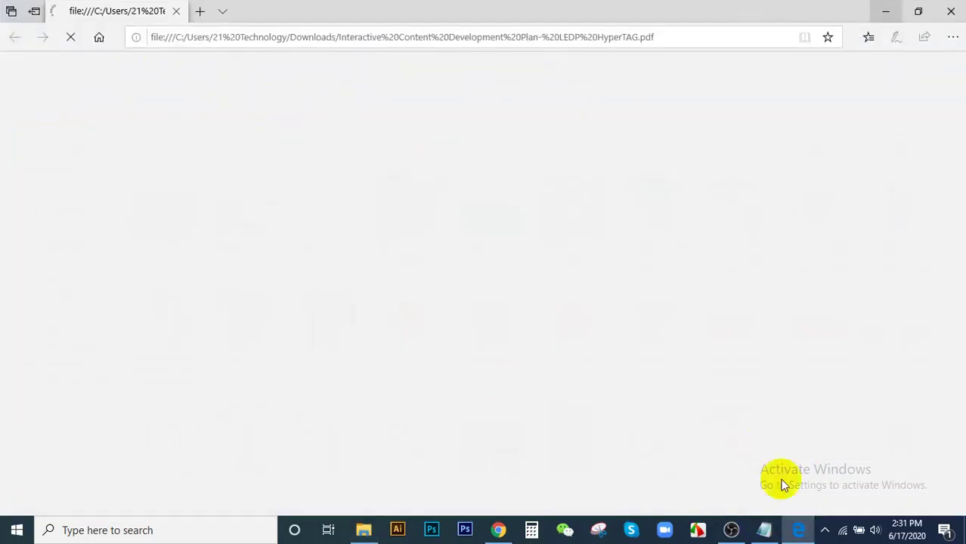
left_click(824, 530)
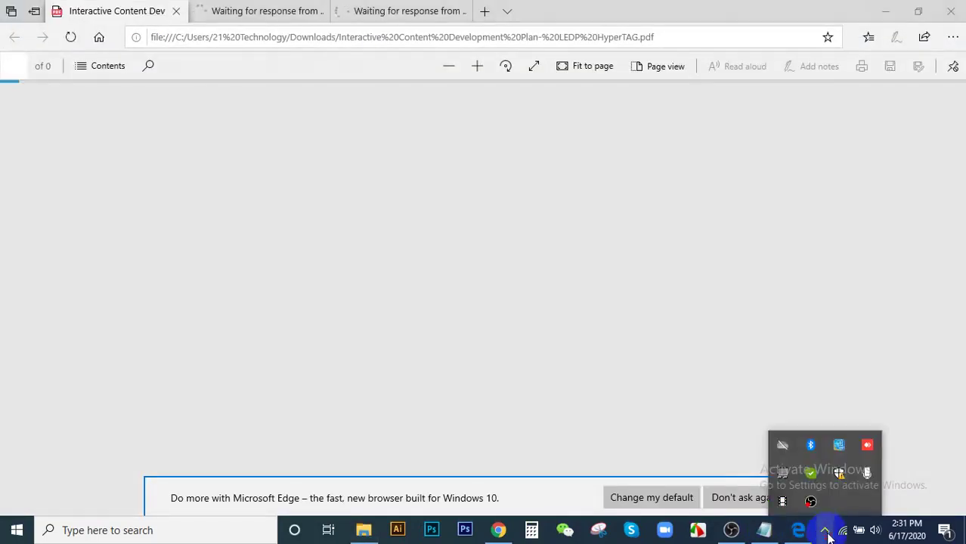
left_click(826, 532)
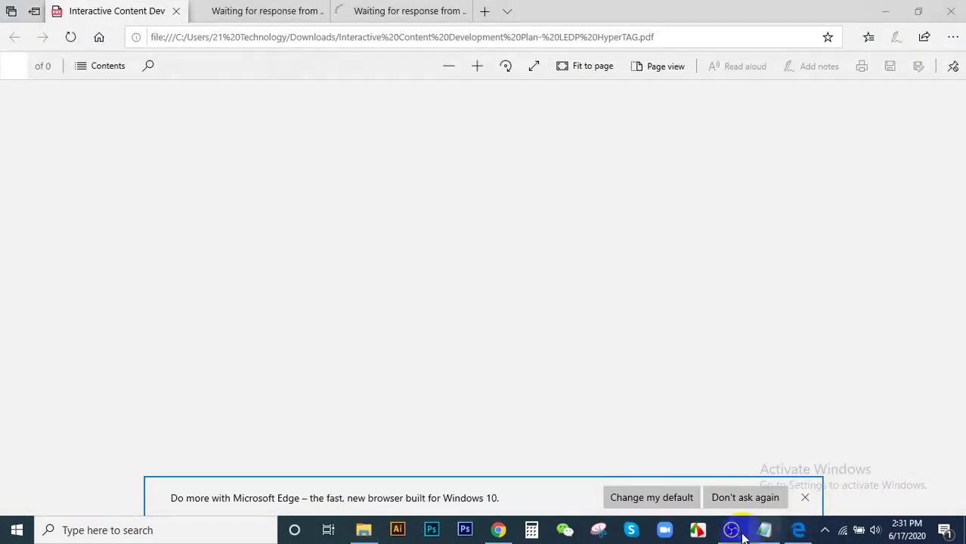
- Close the duplicate PDF tabs and the Interactive Content Development Plan PDF
left_click(241, 8)
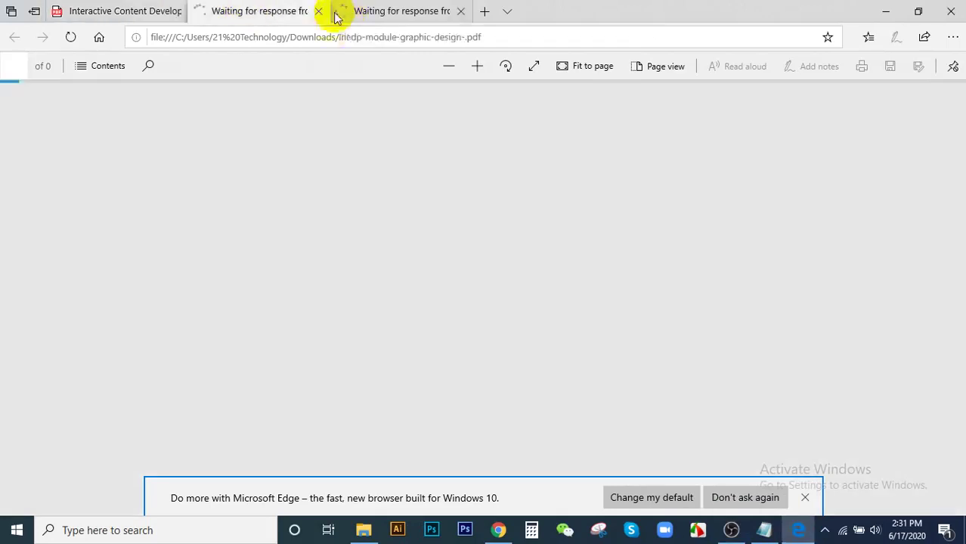
left_click(417, 9)
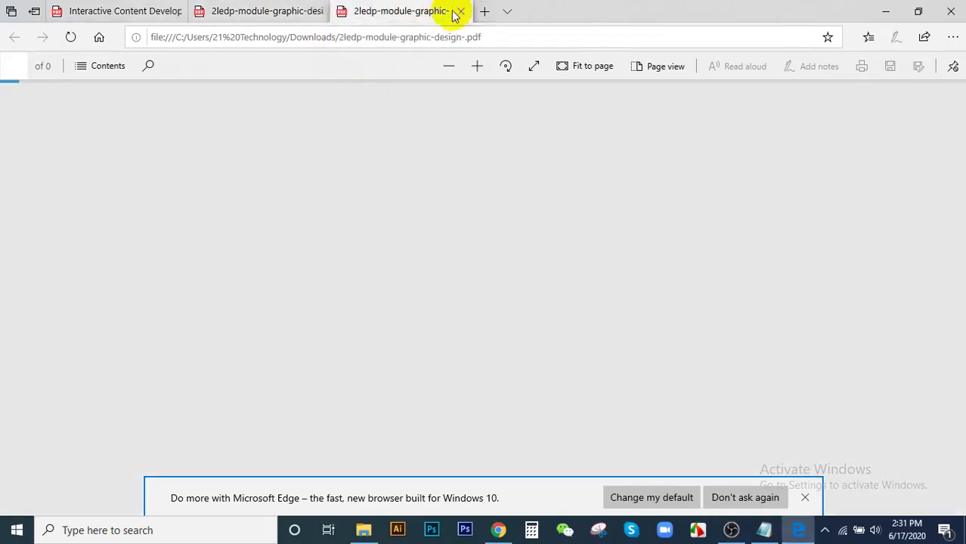
left_click(459, 13)
left_click(118, 15)
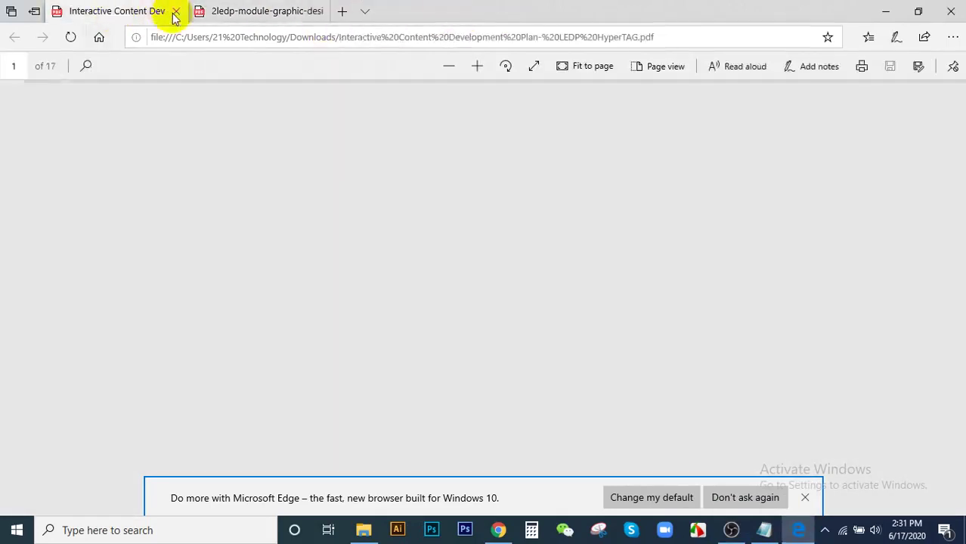
key("ctrl+w")
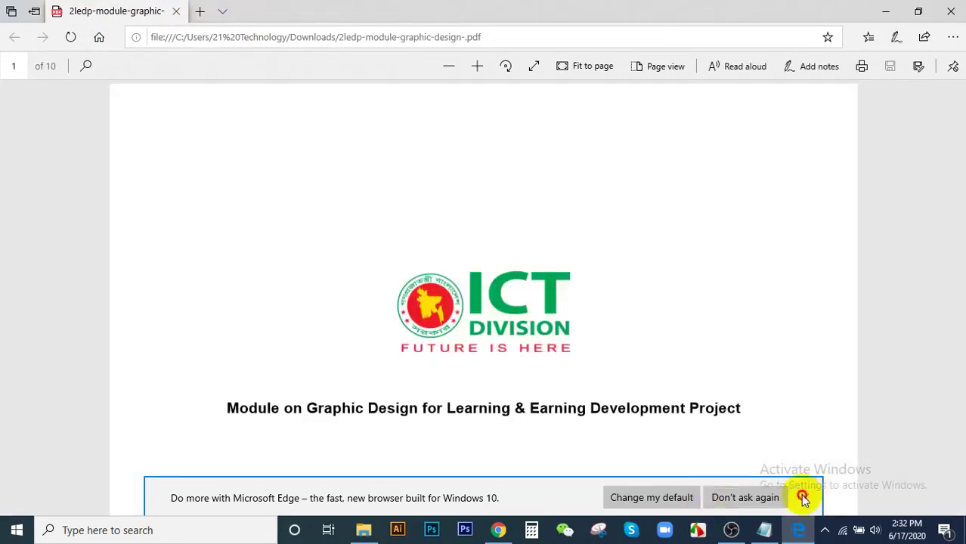
- Dismiss the default-browser banner and scroll the module outline to page 5
left_click(804, 497)
scroll(556, 302, "down", 10)
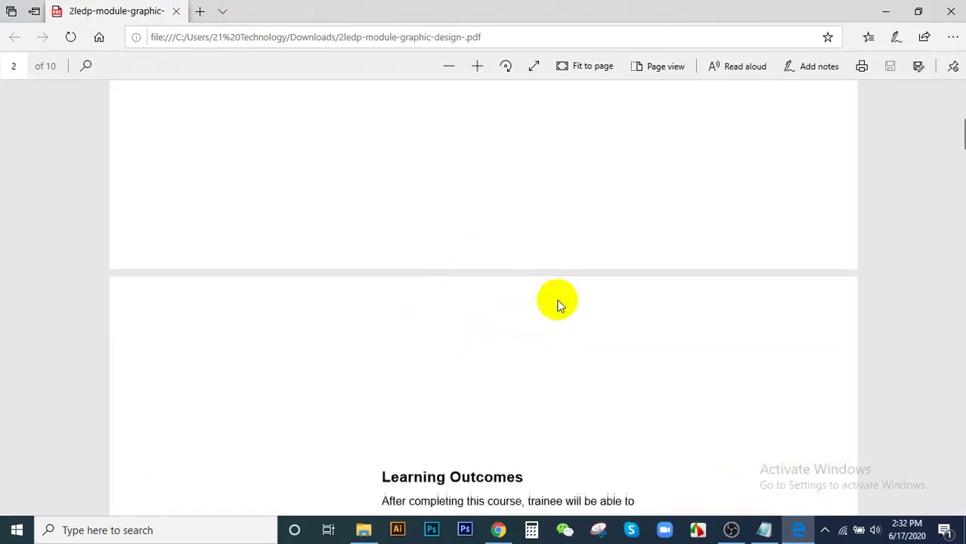
scroll(557, 305, "down", 6)
scroll(557, 307, "up", 2)
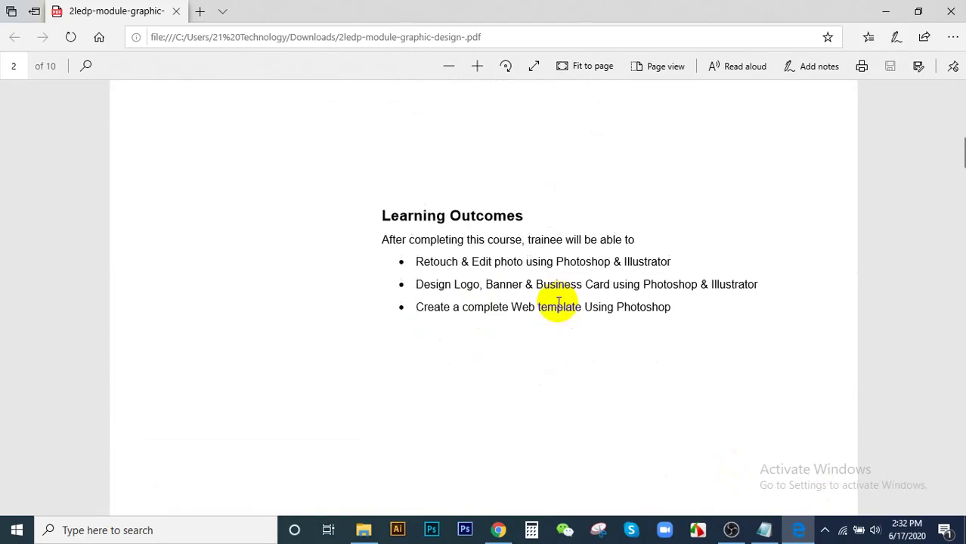
scroll(557, 303, "down", 15)
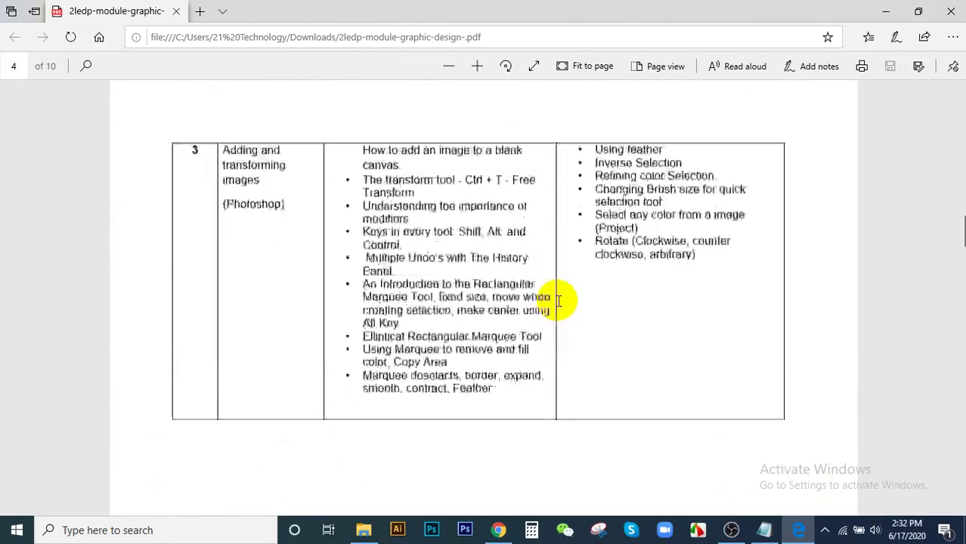
scroll(557, 302, "down", 12)
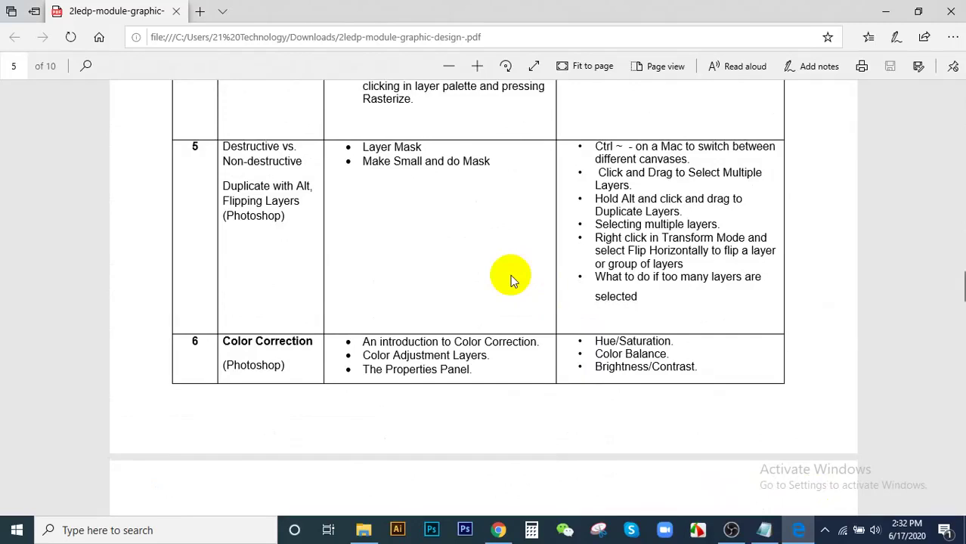
- Admit the waiting participant to the HSL-RN-207 call, then check the WhatsApp and Meet tabs
left_click(495, 525)
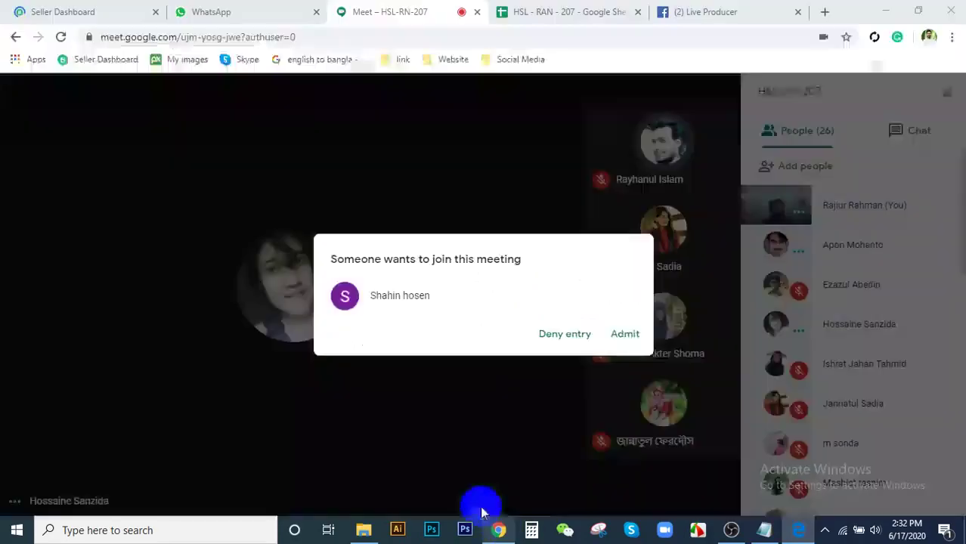
left_click(624, 333)
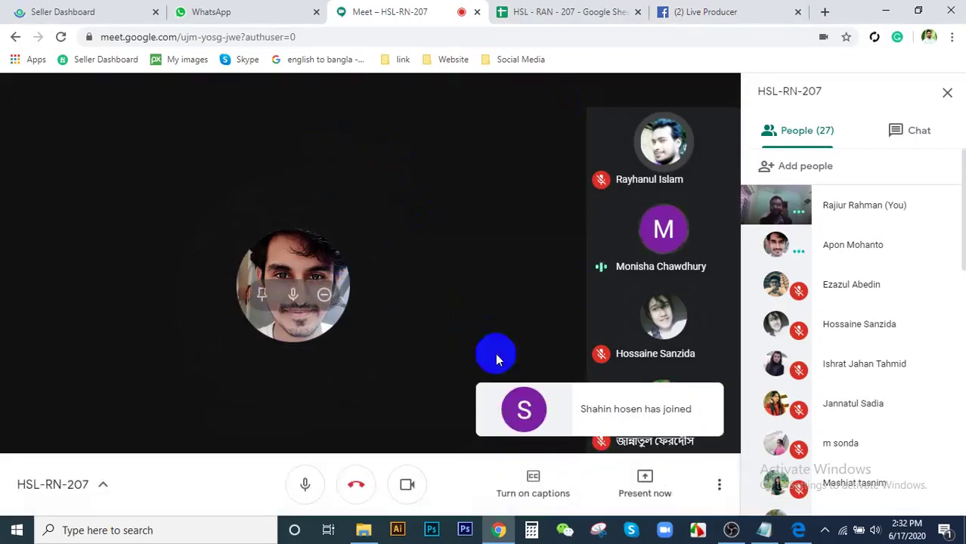
left_click(255, 9)
left_click(397, 9)
- Cycle through the browser tabs to Live Producer and start the Stream Setup video preview
left_click(91, 12)
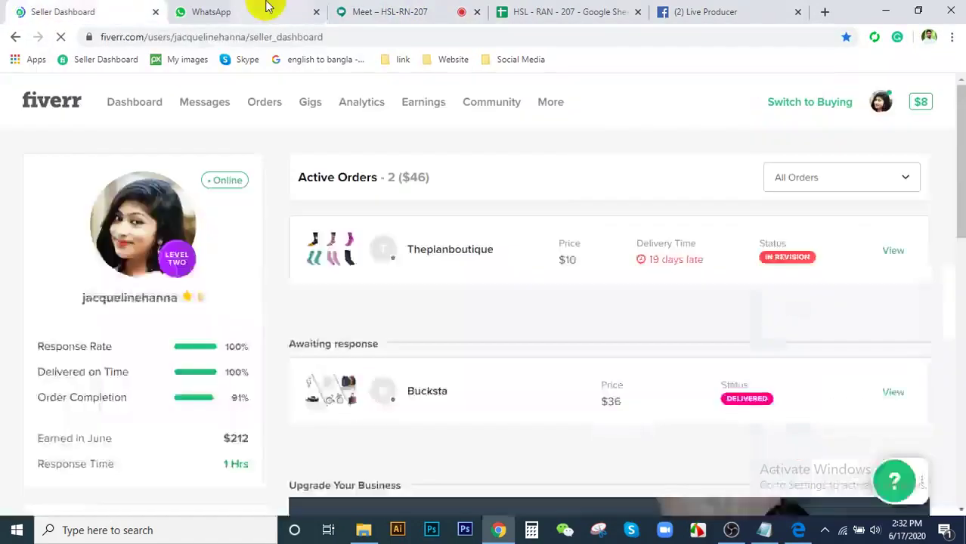
left_click(266, 10)
left_click(427, 9)
left_click(586, 9)
left_click(751, 11)
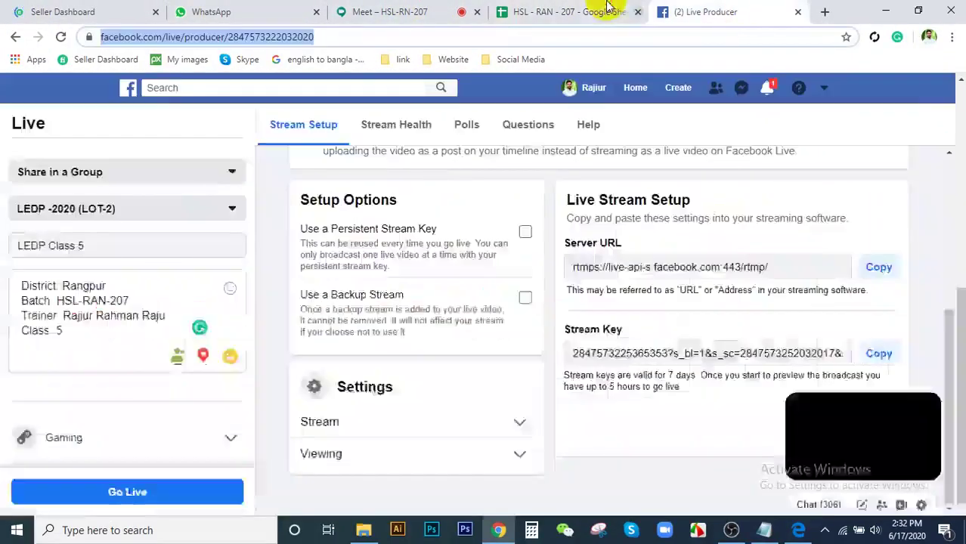
left_click(249, 12)
left_click(372, 9)
left_click(723, 9)
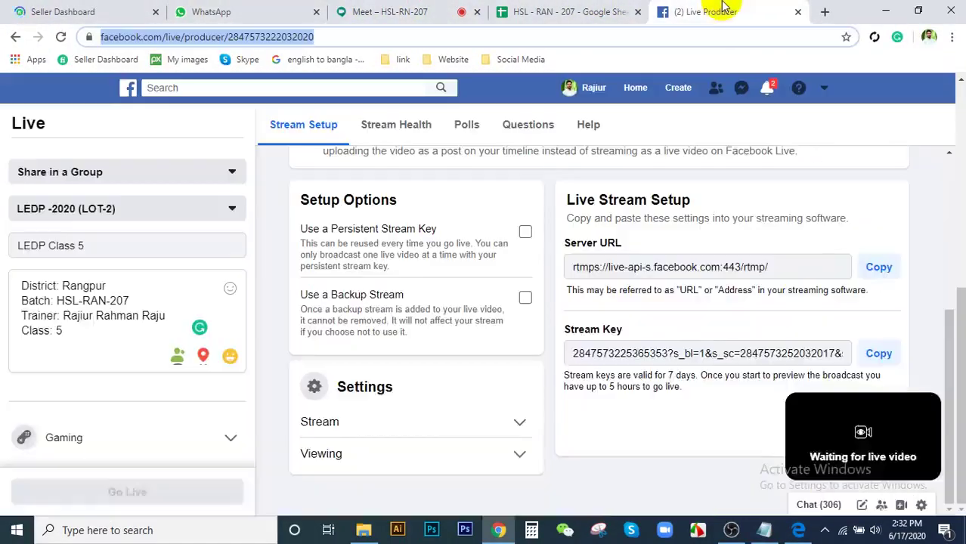
left_click(862, 433)
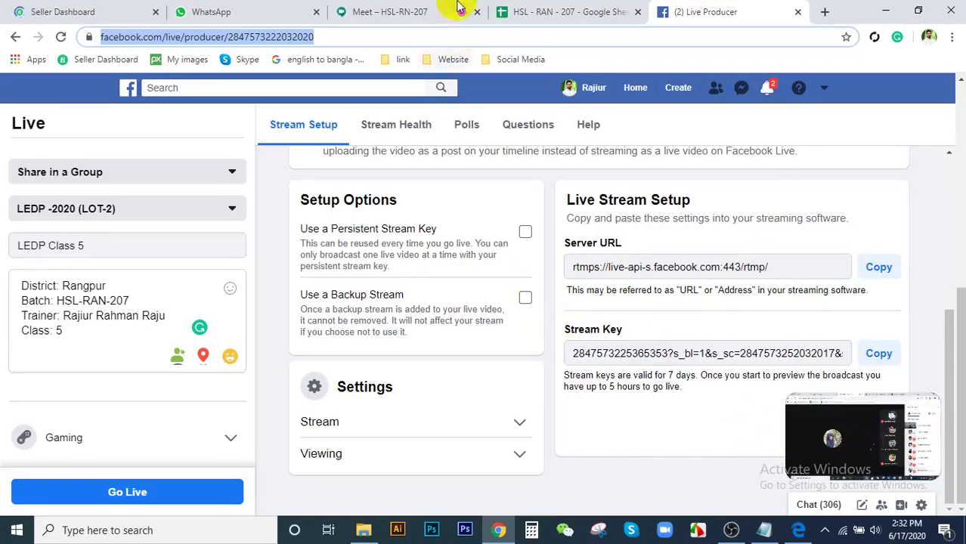
left_click(428, 9)
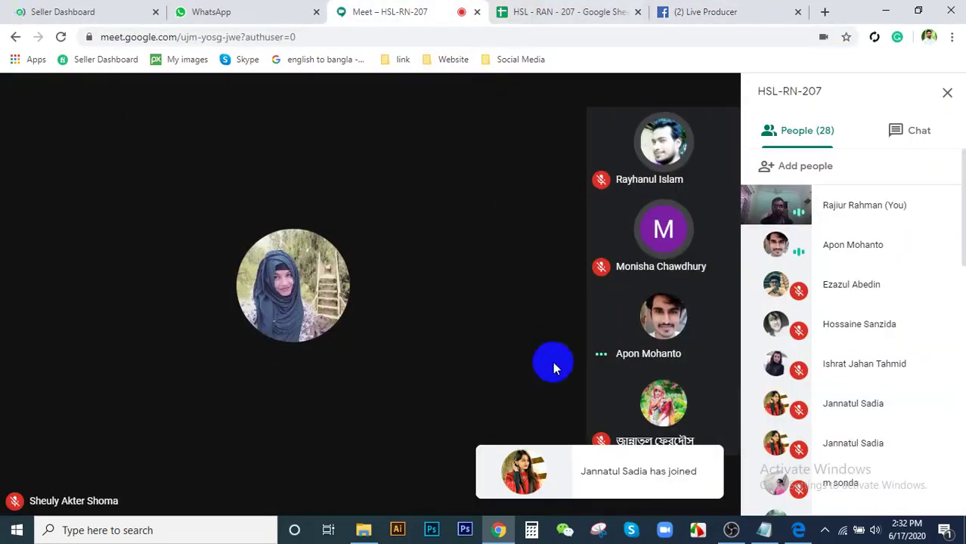
- Open and dismiss the tray overflow, then restore and close the stray Notepad window
left_click(825, 531)
left_click(784, 534)
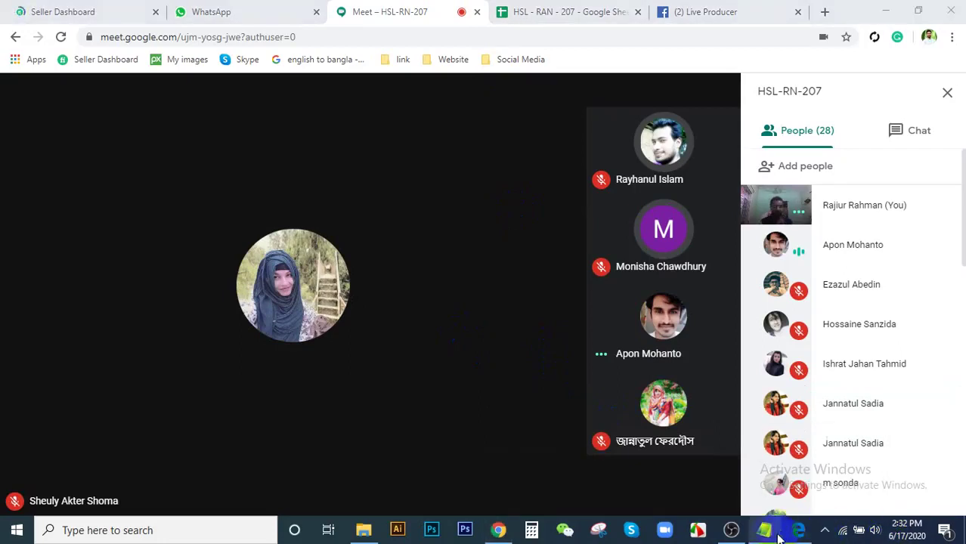
left_click(771, 534)
left_click(892, 81)
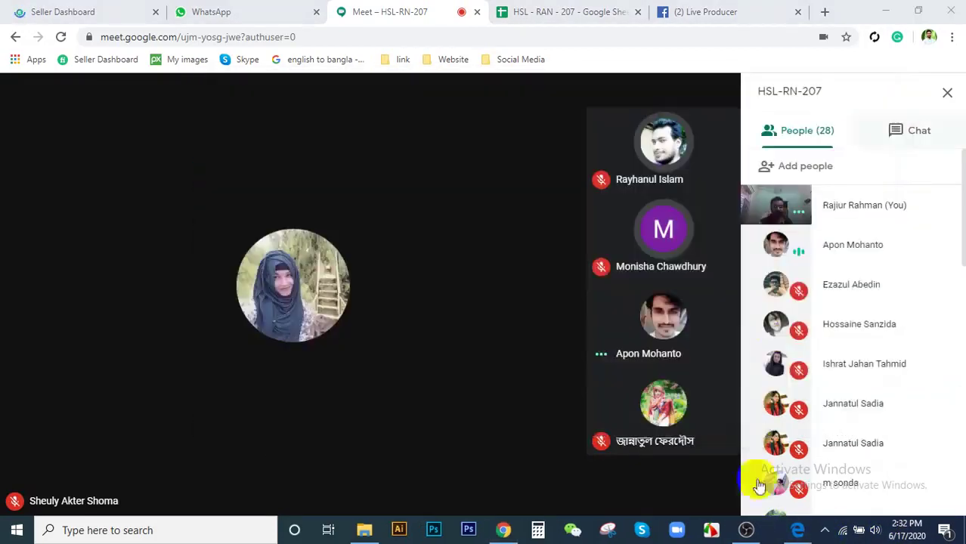
- Bring the graphic design PDF forward and scroll pages 5–6 to the Color Correction row
mouse_move(774, 533)
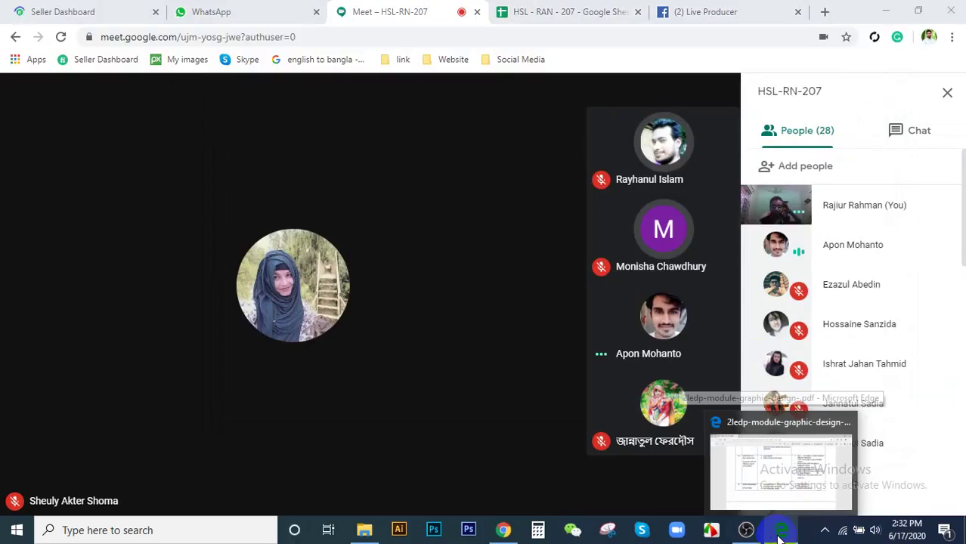
left_click(786, 533)
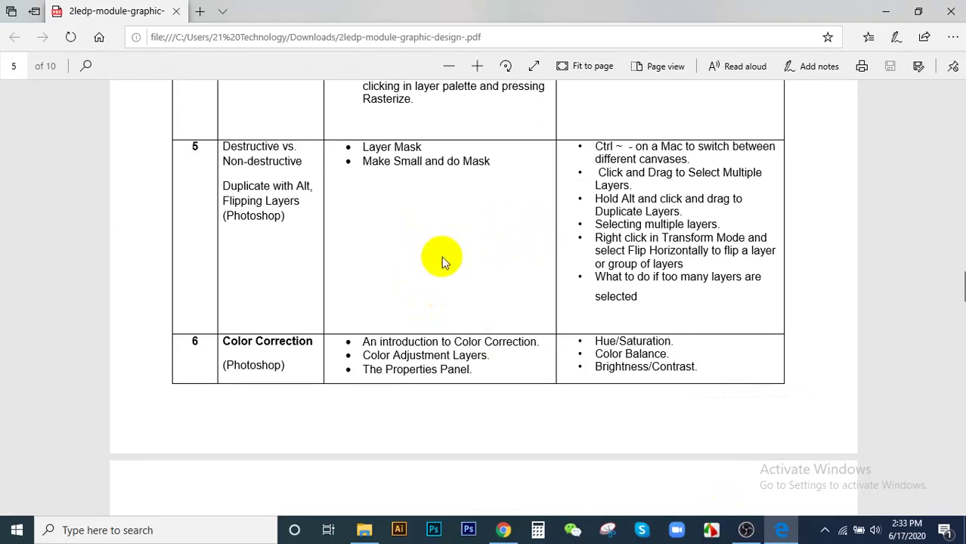
scroll(442, 261, "down", 3)
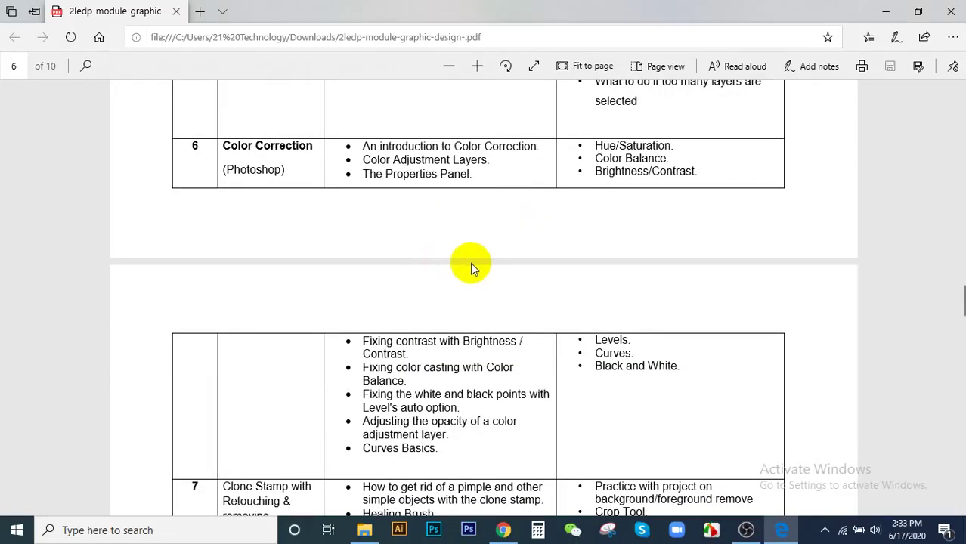
scroll(470, 262, "up", 2)
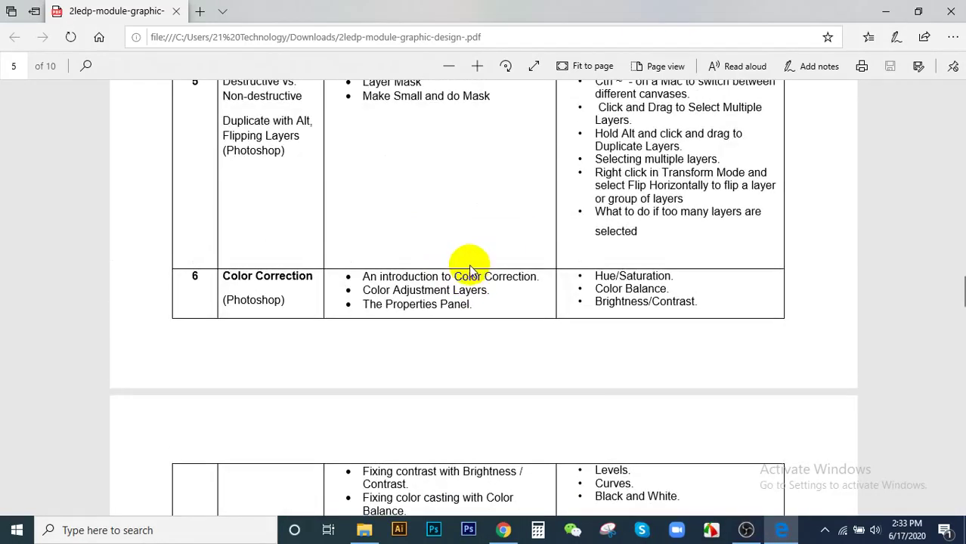
scroll(469, 270, "down", 1)
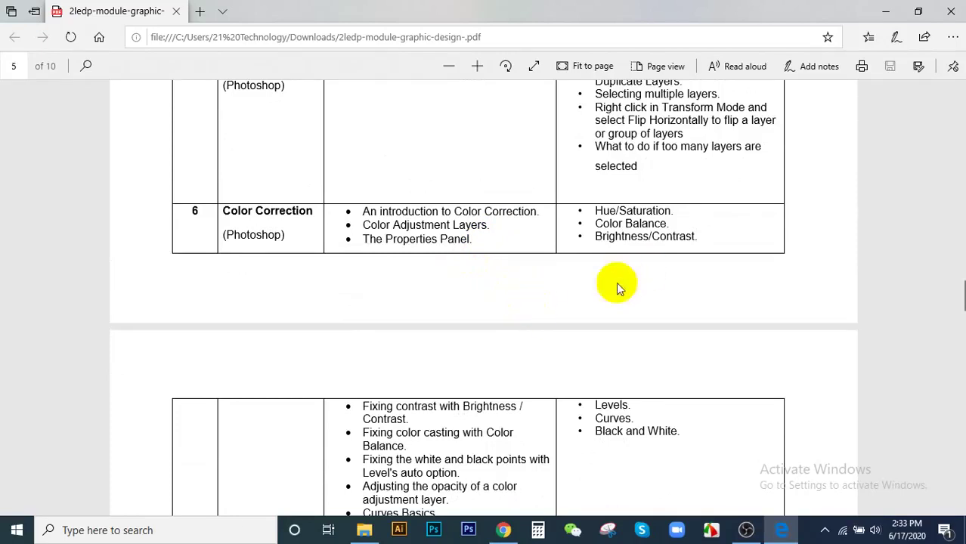
scroll(524, 275, "up", 3)
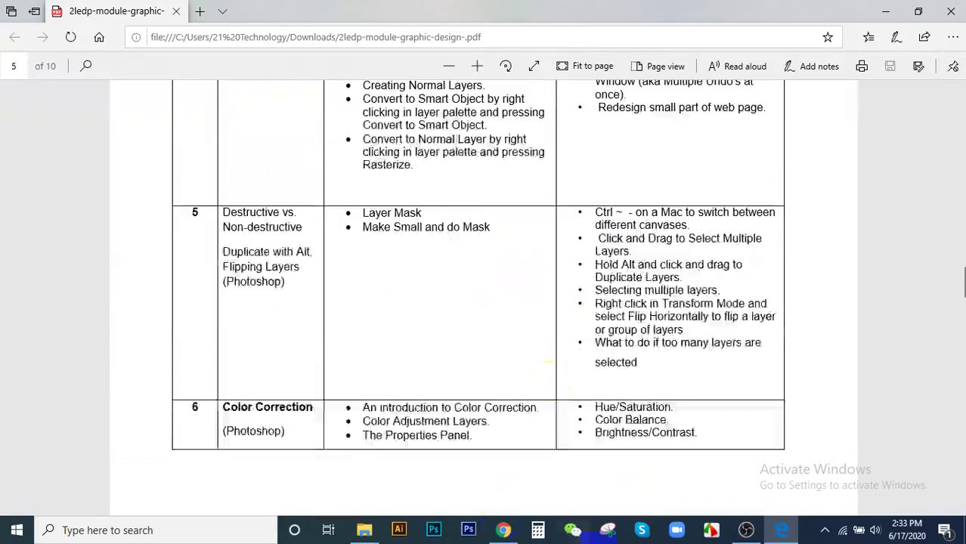
- Launch Photoshop CS6 from the taskbar
left_click(502, 530)
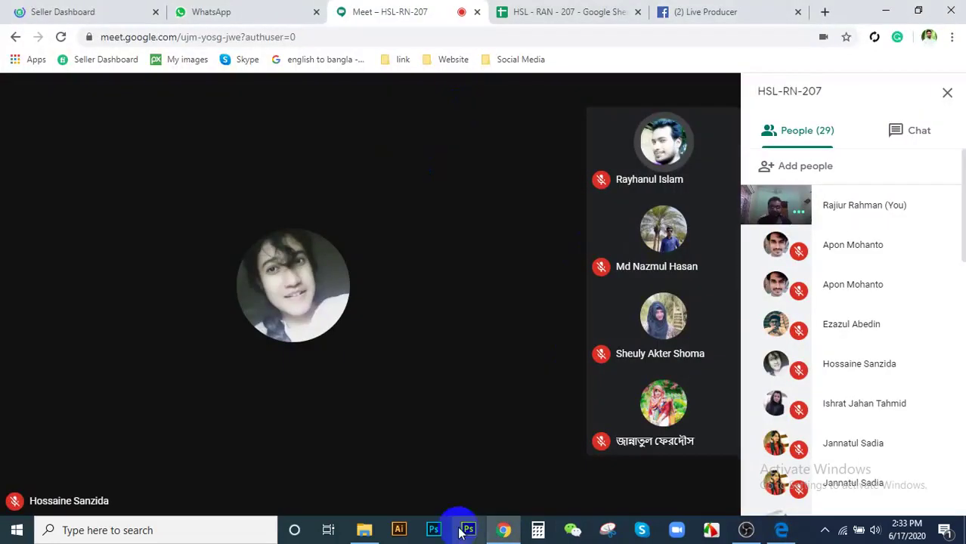
left_click(469, 530)
mouse_move(624, 349)
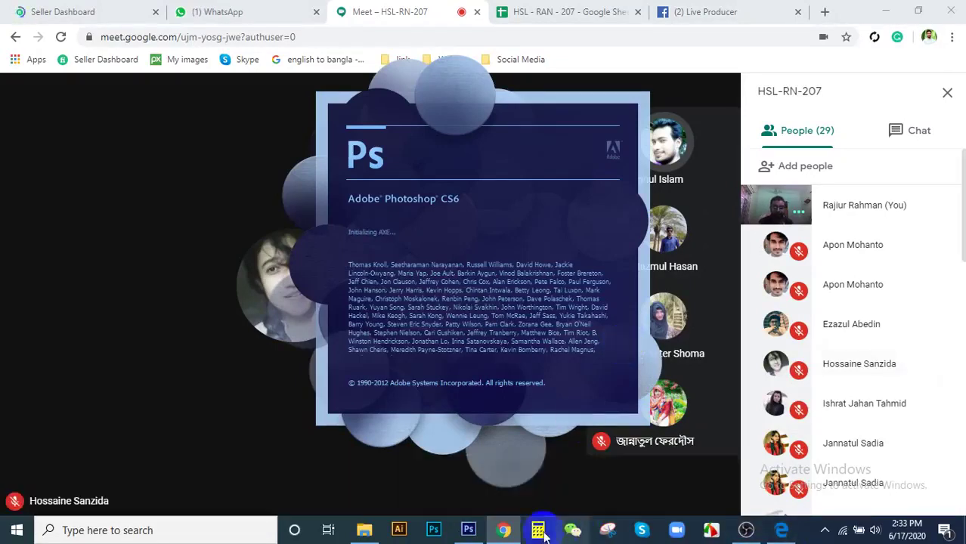
- Present the entire screen to the Meet call and switch to WhatsApp Web
left_click(176, 368)
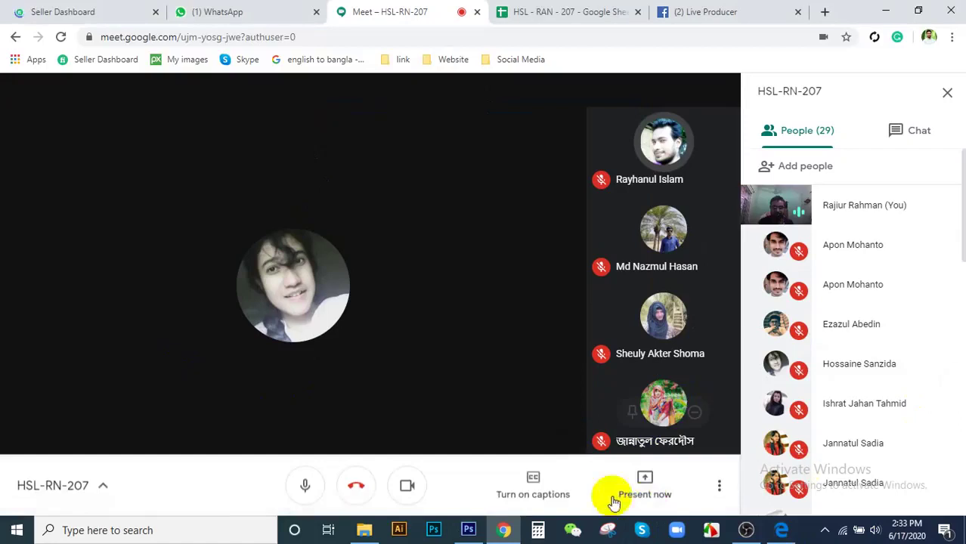
left_click(649, 475)
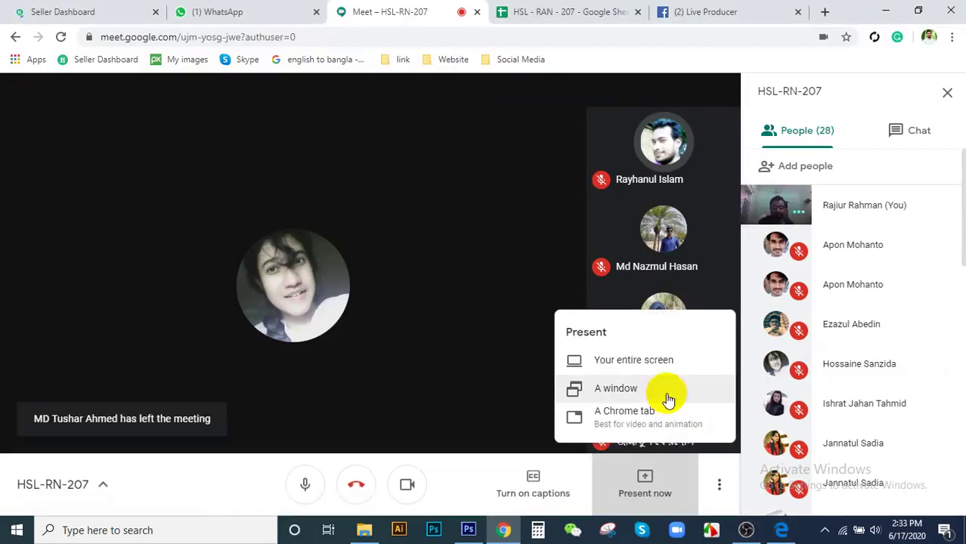
left_click(610, 366)
left_click(420, 182)
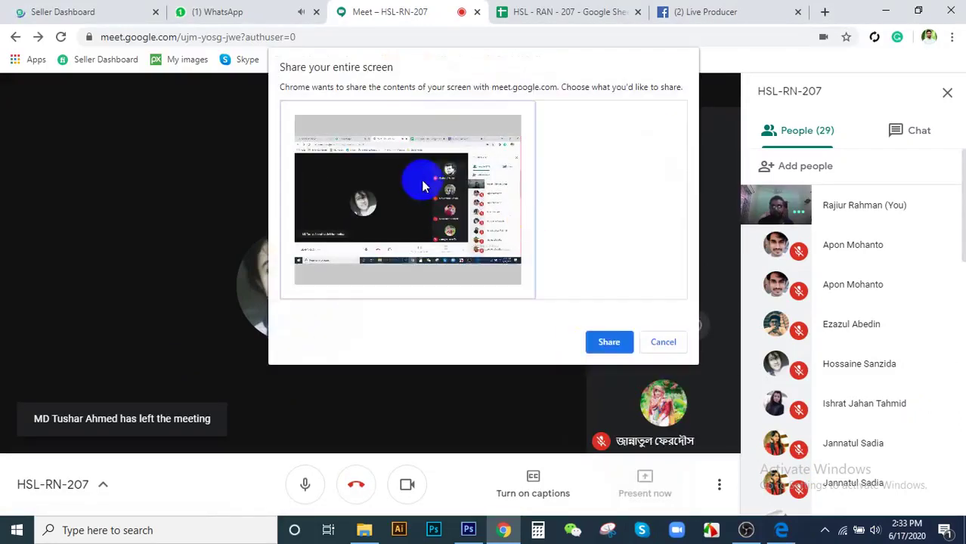
left_click(600, 344)
left_click(215, 12)
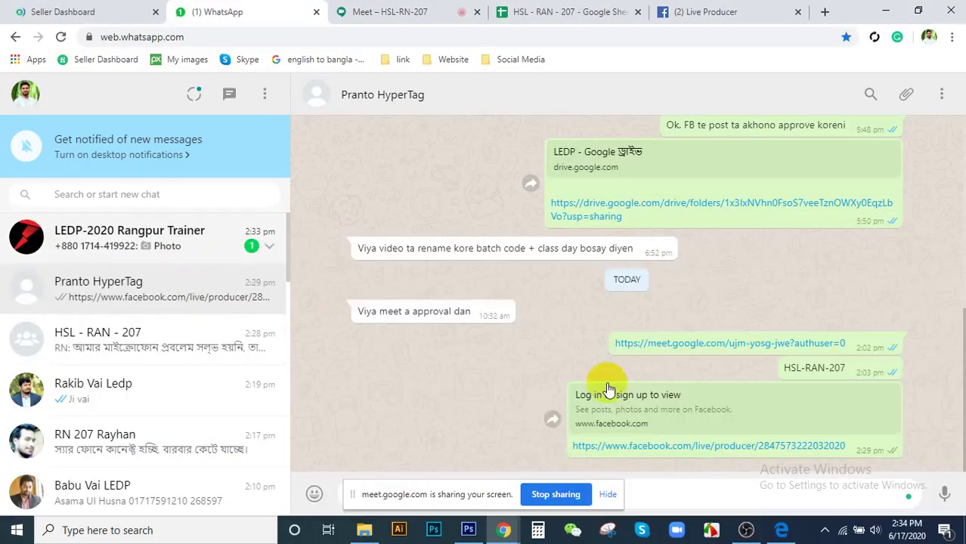
- In the LEDP-2020 Rangpur Trainer chat, zoom in and out of the shared Meet screenshot, then go to Live Producer
key("ctrl+alt+shift+bracketleft")
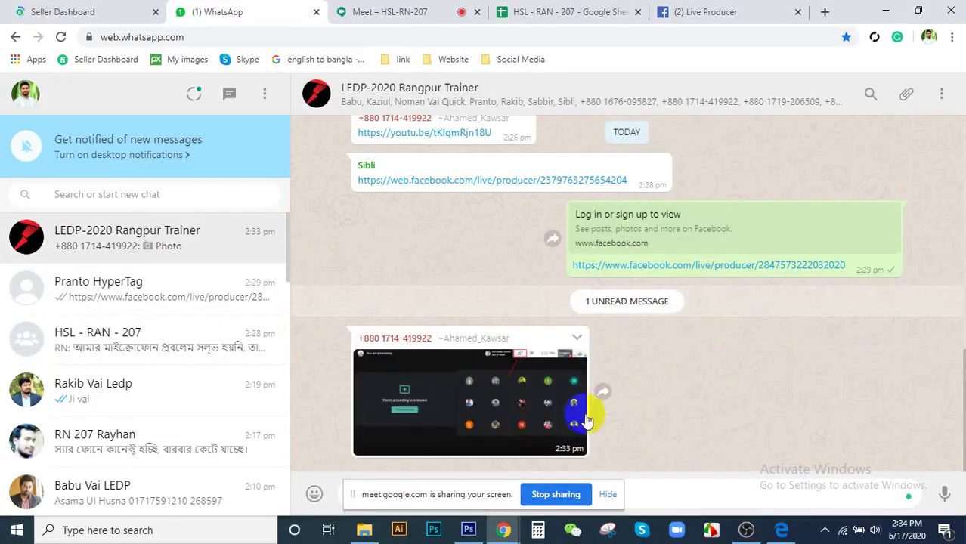
left_click(528, 356)
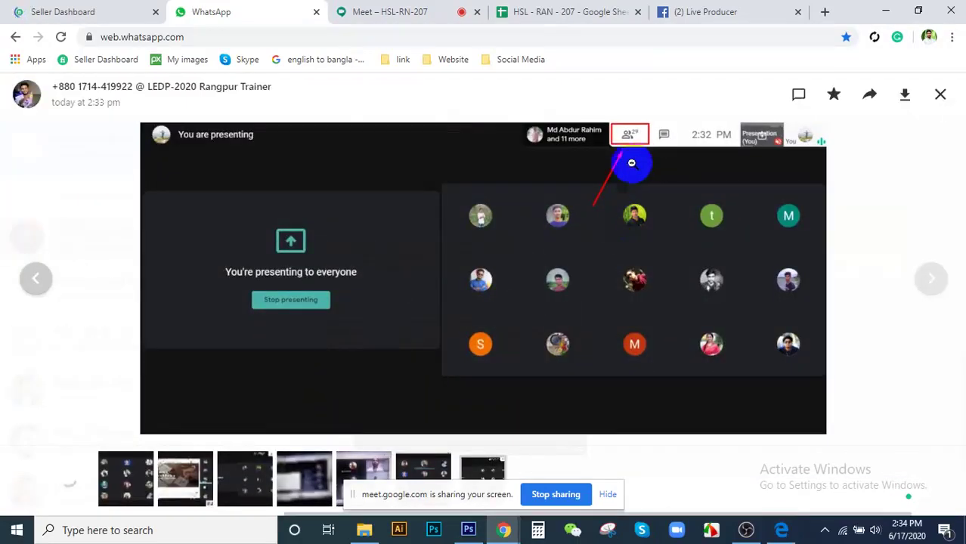
left_click(631, 163)
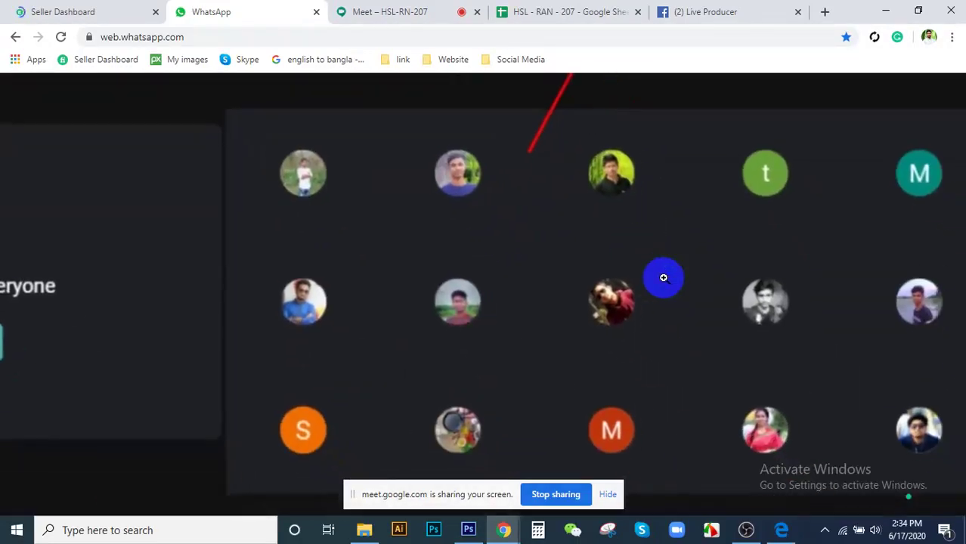
left_click(663, 279)
left_click(728, 9)
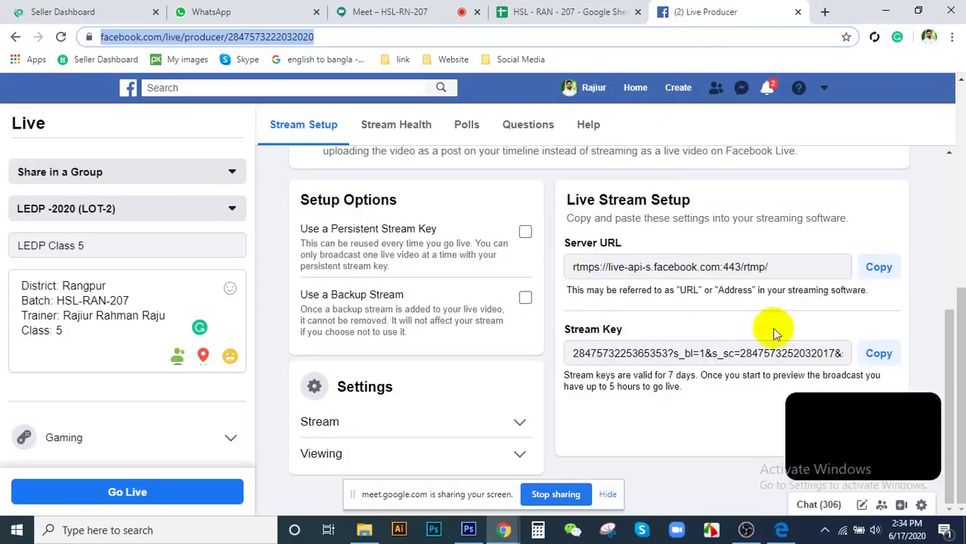
- Cycle through the HSL - RAN - 207 sheet and Live Producer tabs, ending on the Meet People list
left_click(555, 11)
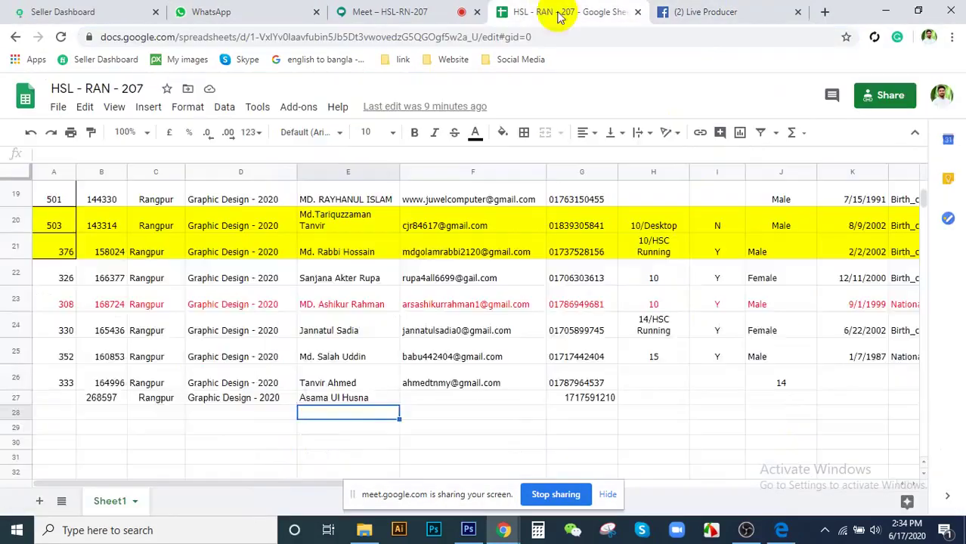
left_click(394, 9)
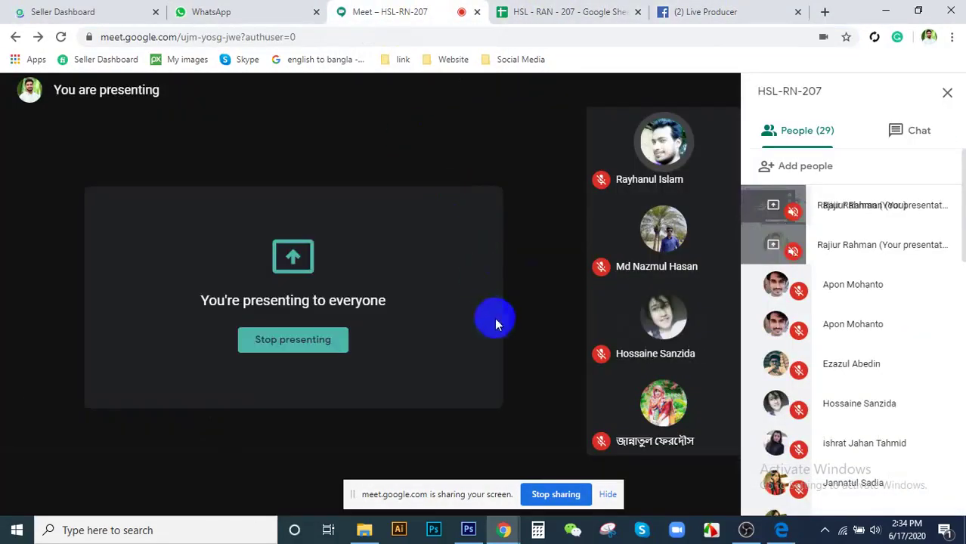
left_click(718, 11)
left_click(597, 11)
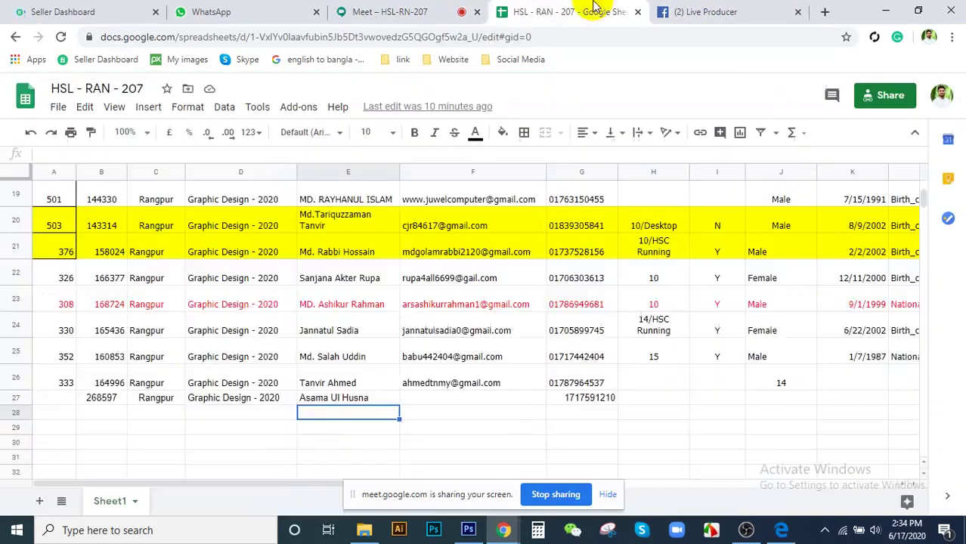
left_click(463, 8)
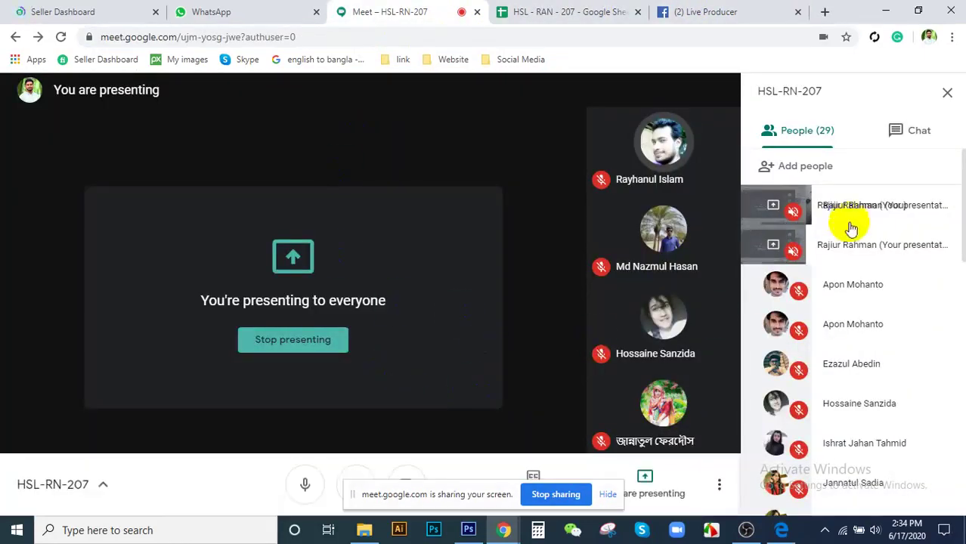
key("alt+Tab")
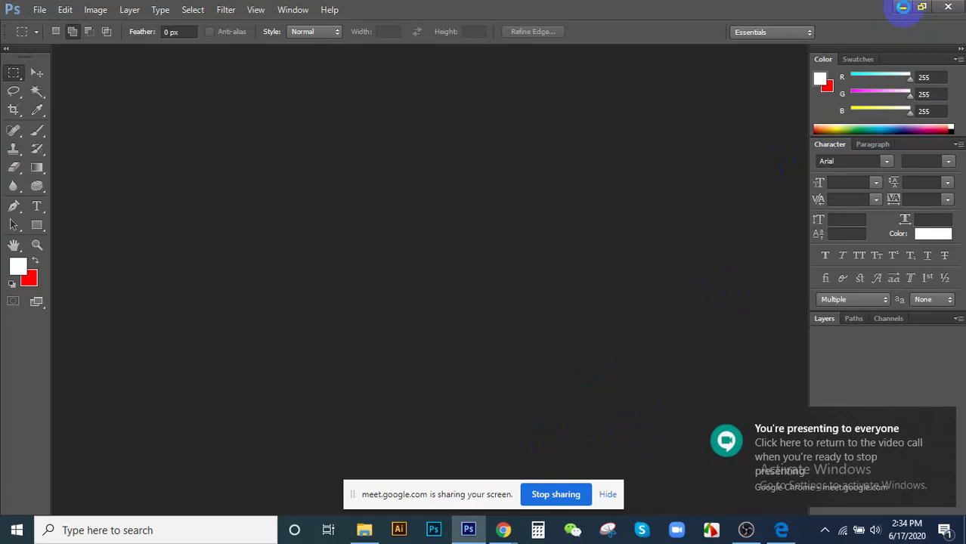
left_click(903, 9)
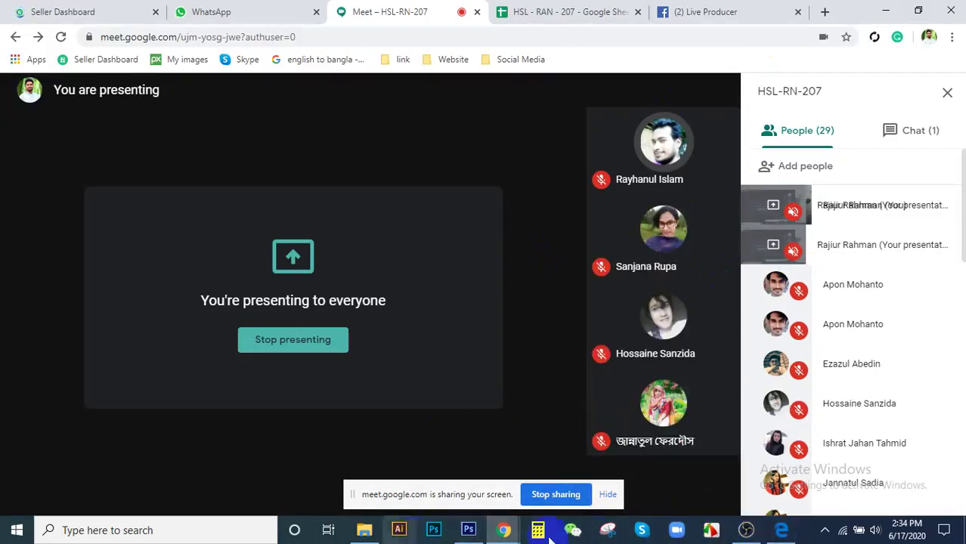
- Launch the Snipping Tool from the taskbar and drag its window into view over the Meet screen
left_click(601, 534)
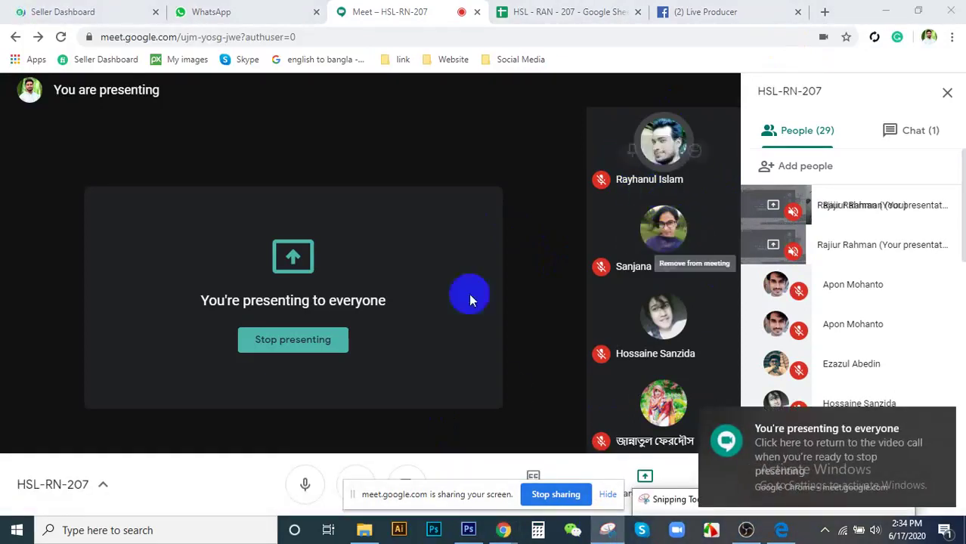
left_click(608, 532)
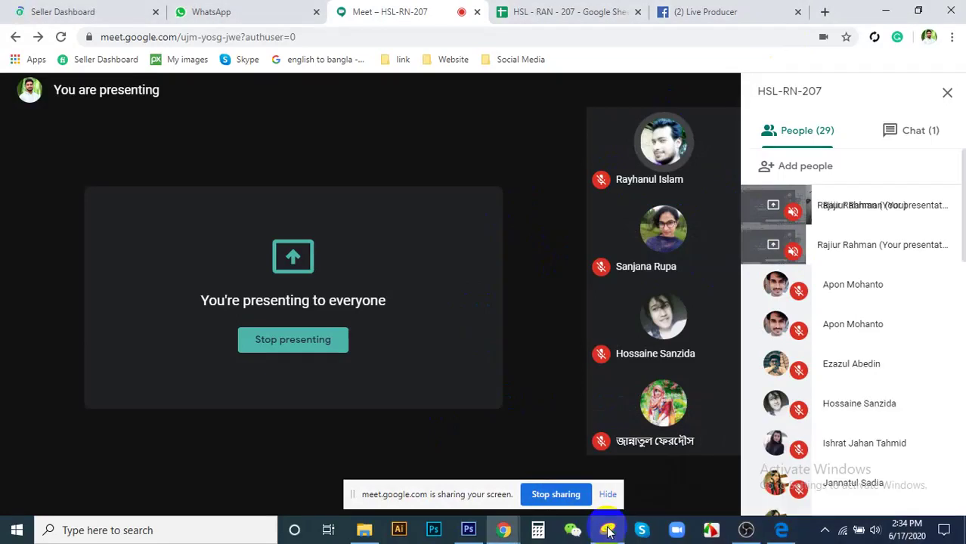
left_click(609, 531)
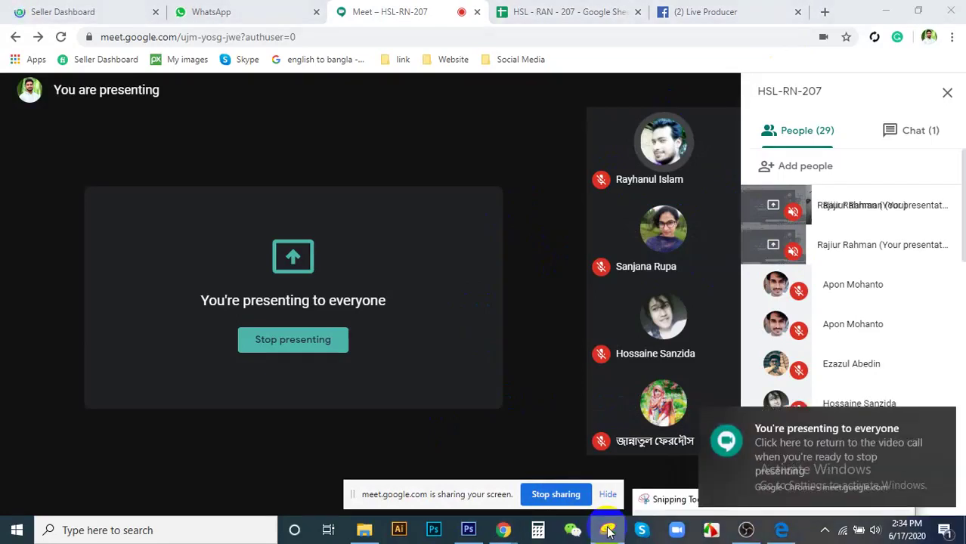
left_click(608, 531)
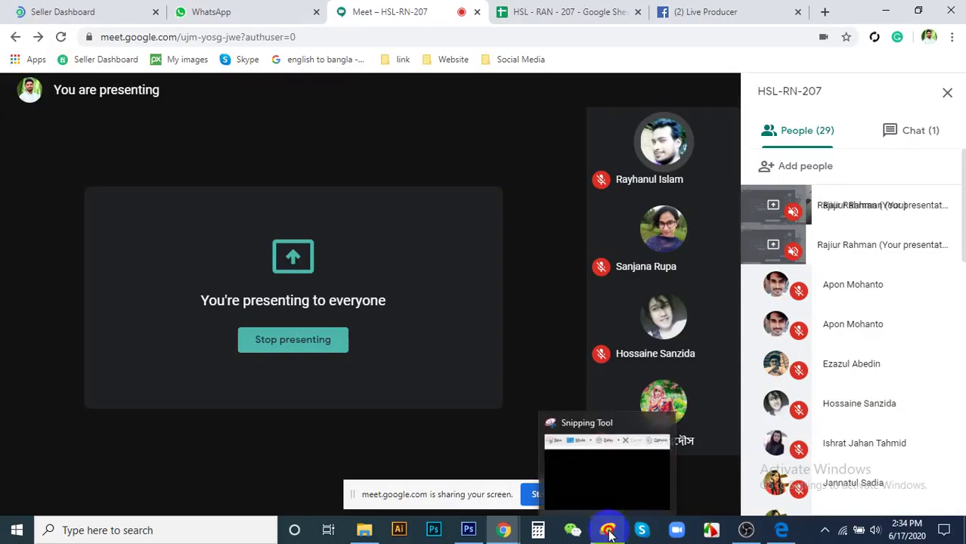
left_click(611, 531)
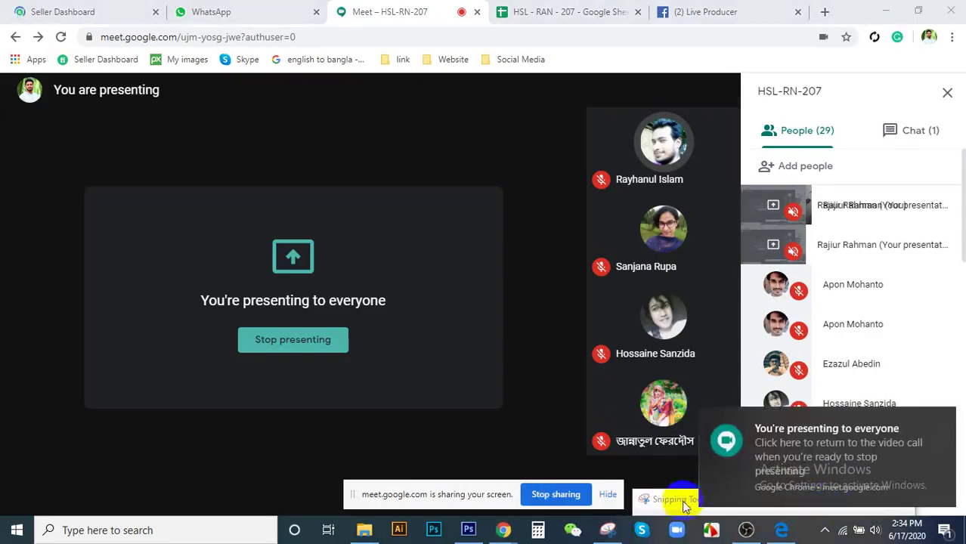
left_click_drag(673, 503, 234, 225)
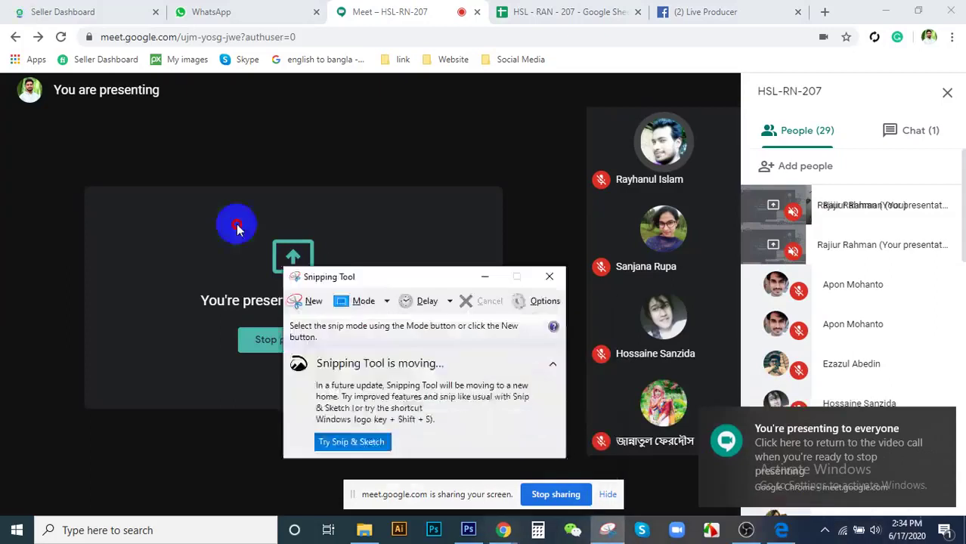
- Snip the Meet People panel and circle People (29) in red with the pen
left_click(194, 244)
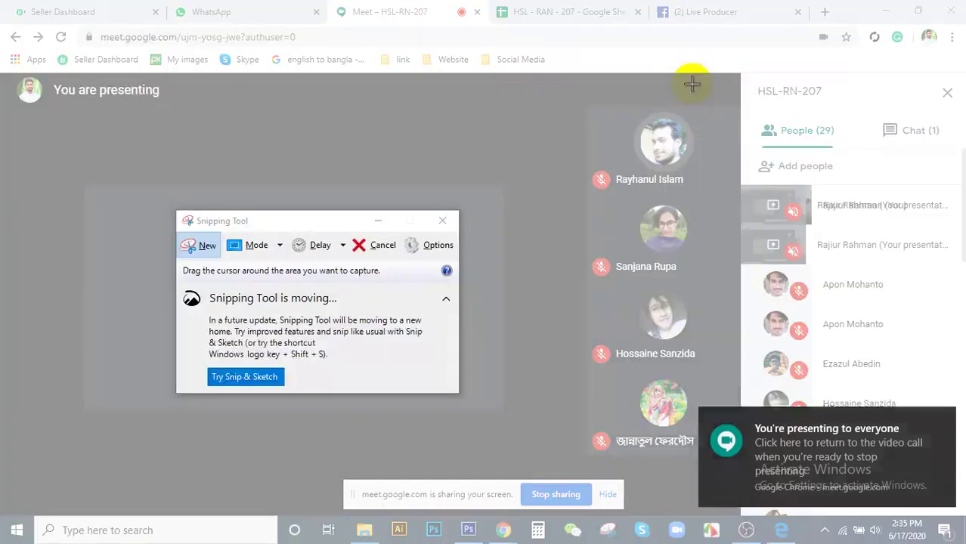
left_click(210, 249)
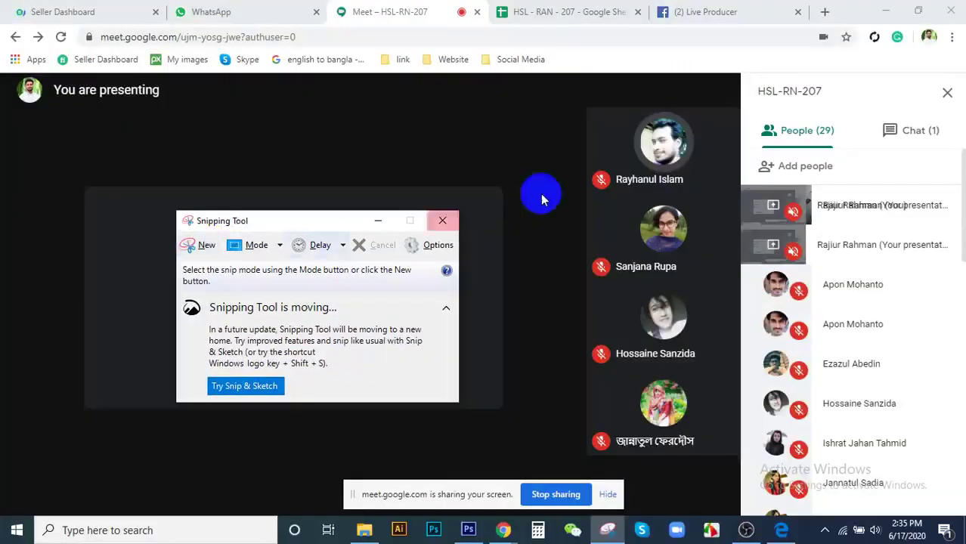
left_click(196, 244)
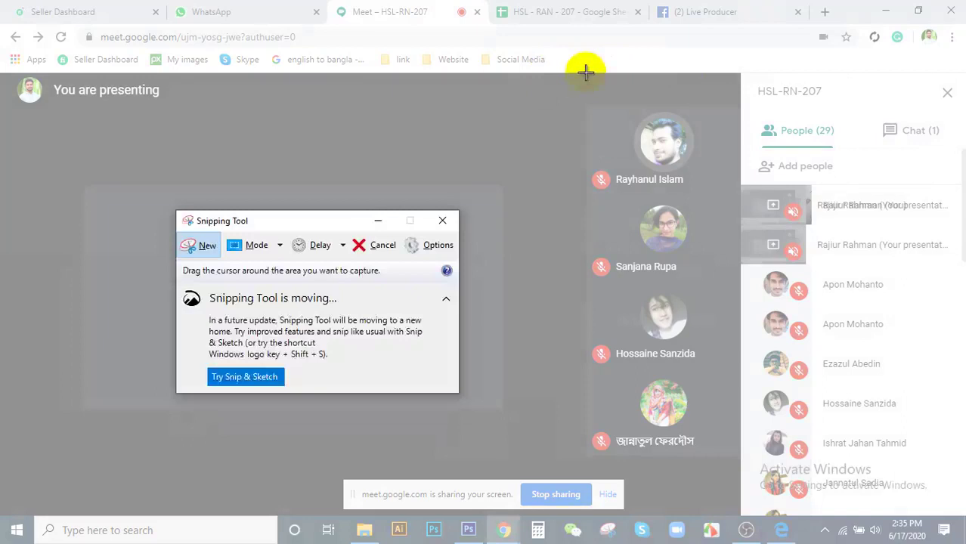
left_click_drag(565, 71, 961, 454)
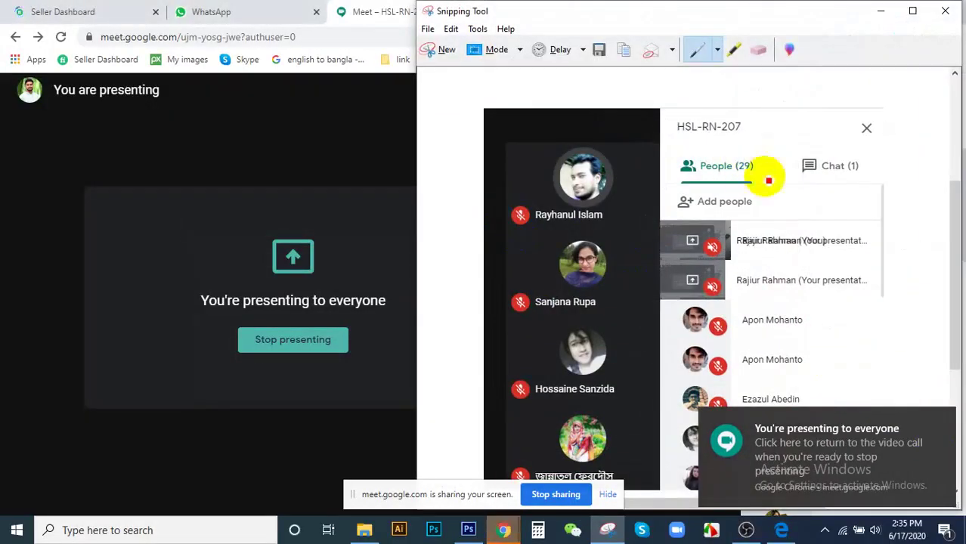
mouse_move(762, 148)
left_mouse_down()
mouse_move(655, 165)
mouse_move(671, 186)
mouse_move(720, 195)
mouse_move(756, 184)
mouse_move(779, 151)
left_mouse_up()
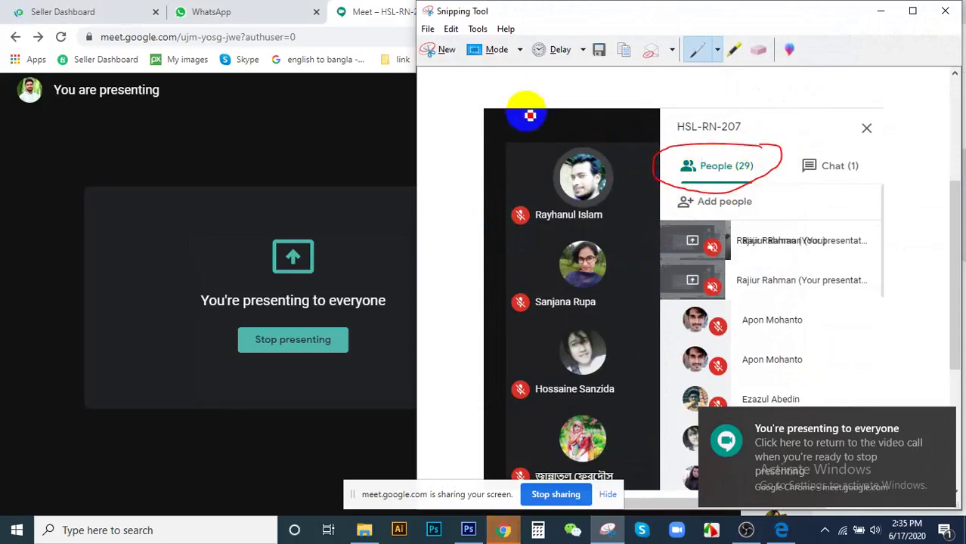
- Save the snip as 111.PNG, replacing the existing file, then return to the WhatsApp group chat
left_click(599, 49)
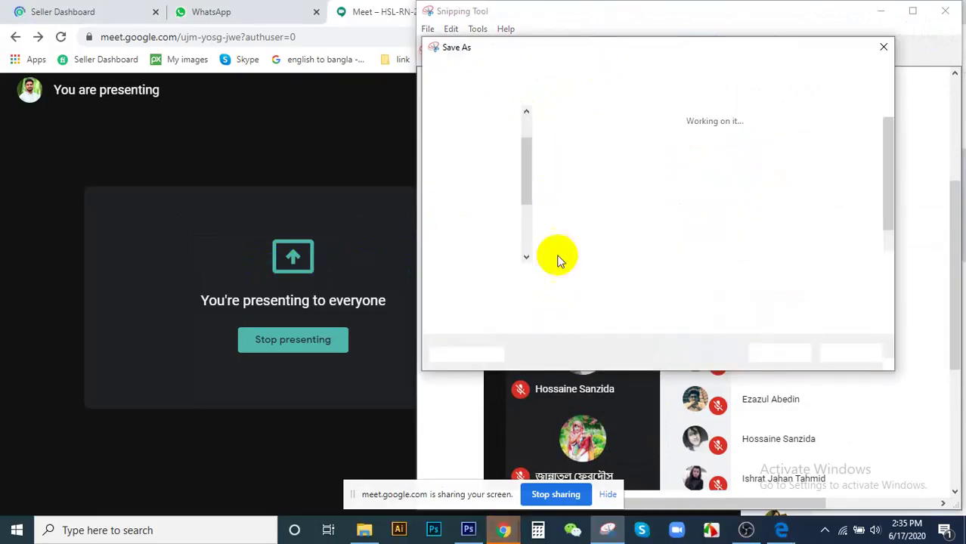
type("111")
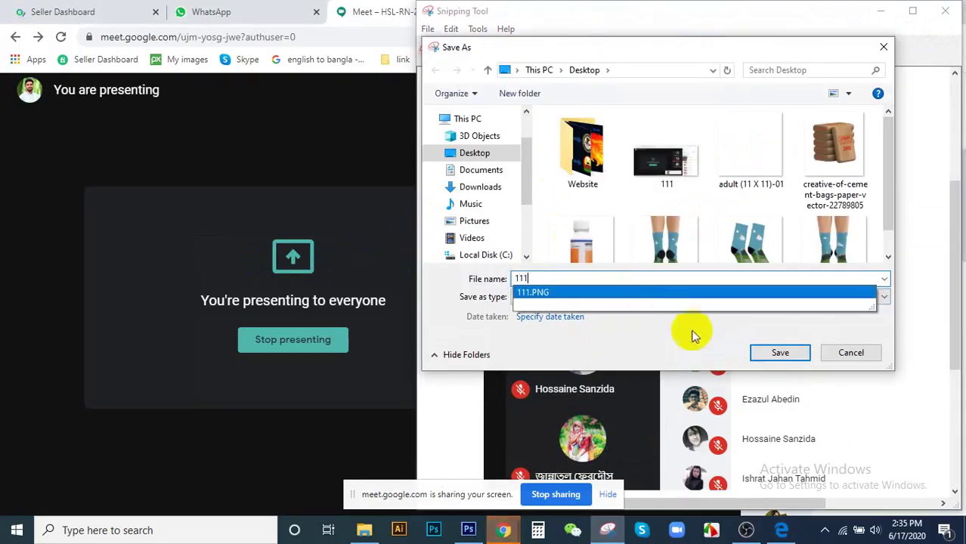
left_click(779, 353)
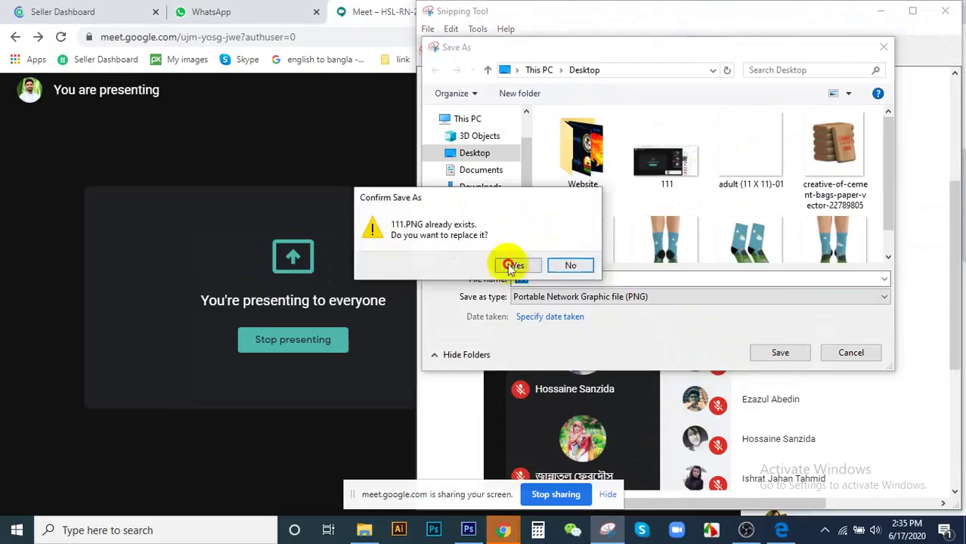
left_click(515, 265)
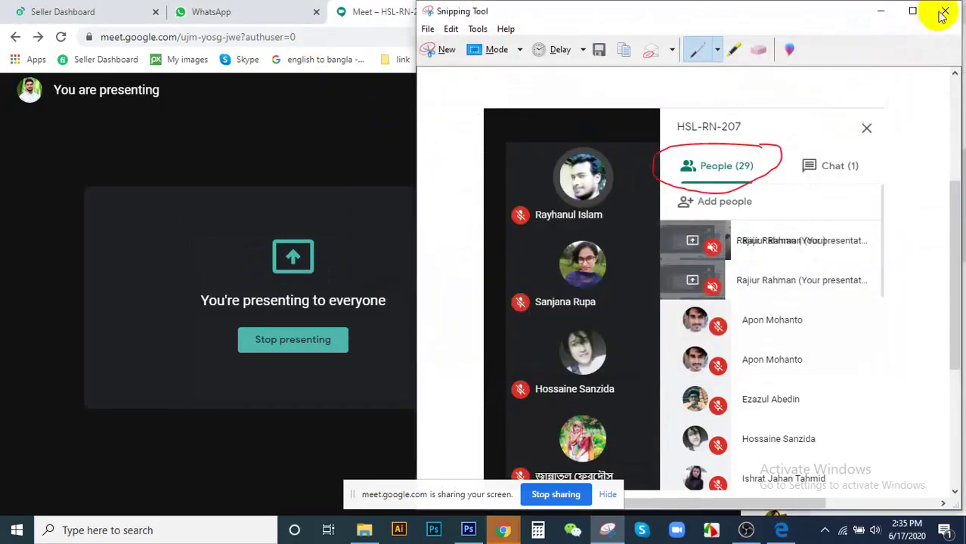
left_click(943, 14)
left_click(222, 10)
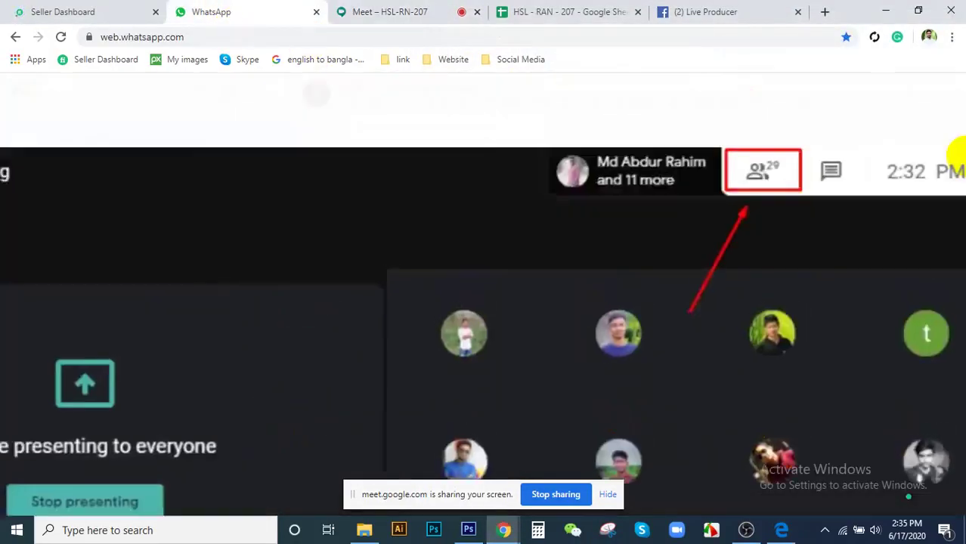
left_click(854, 157)
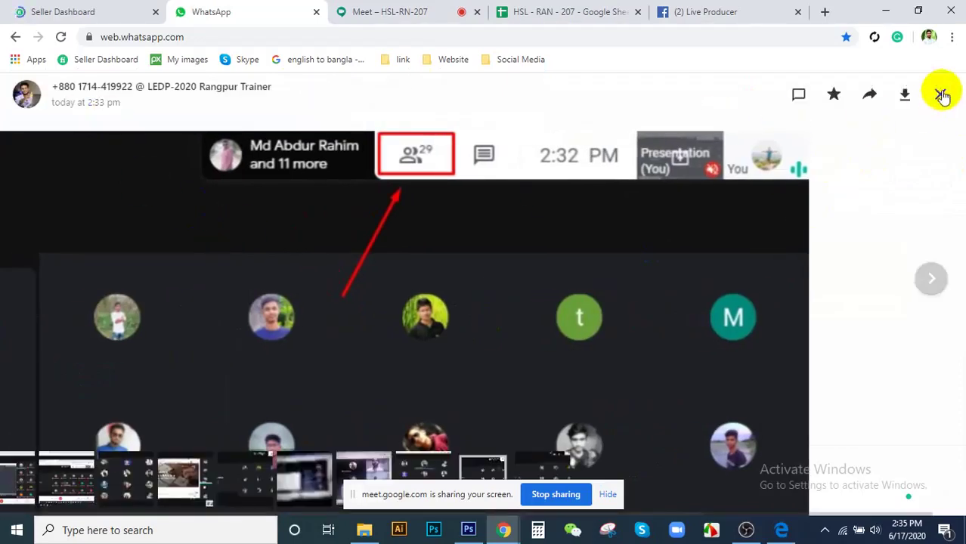
left_click(941, 96)
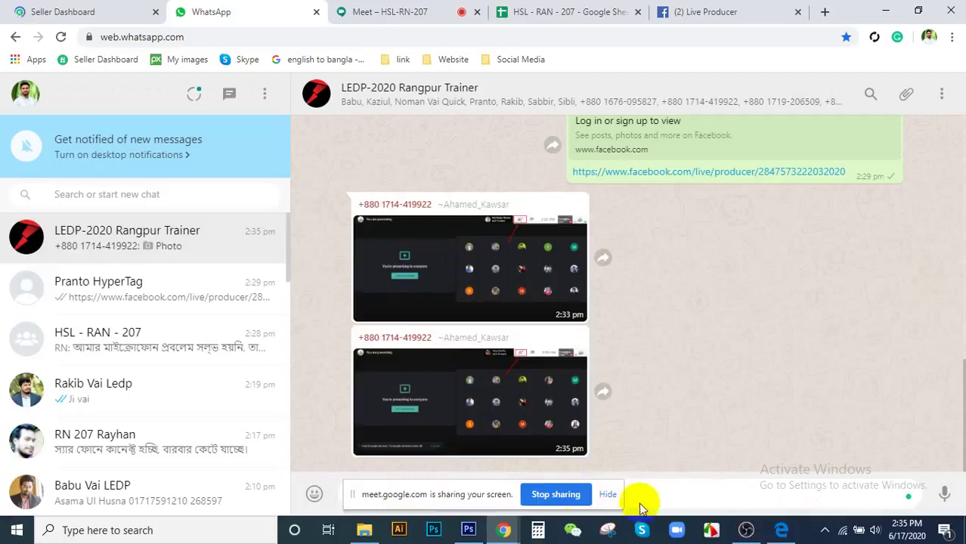
- Attach the 111 image from the Desktop and send it to the LEDP-2020 Rangpur Trainer group
left_click(610, 494)
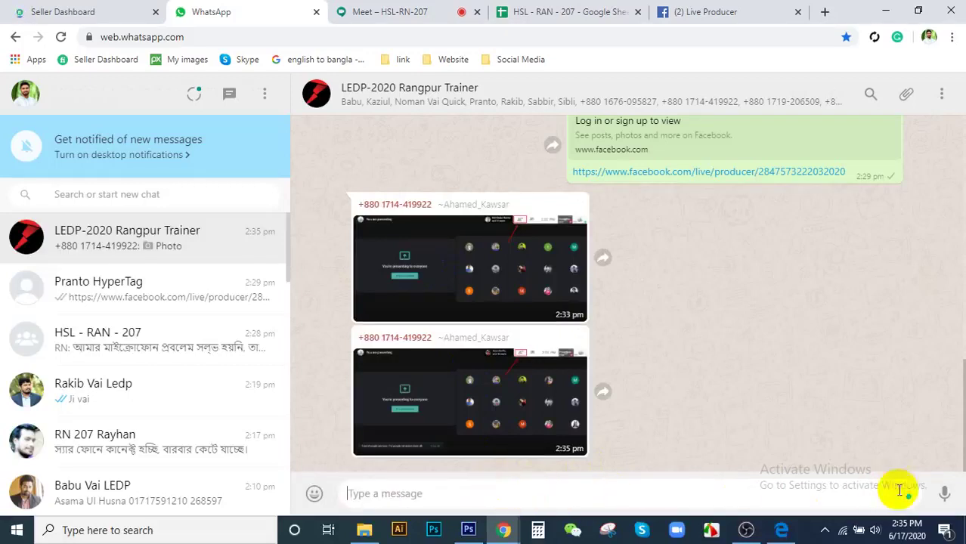
left_click(906, 96)
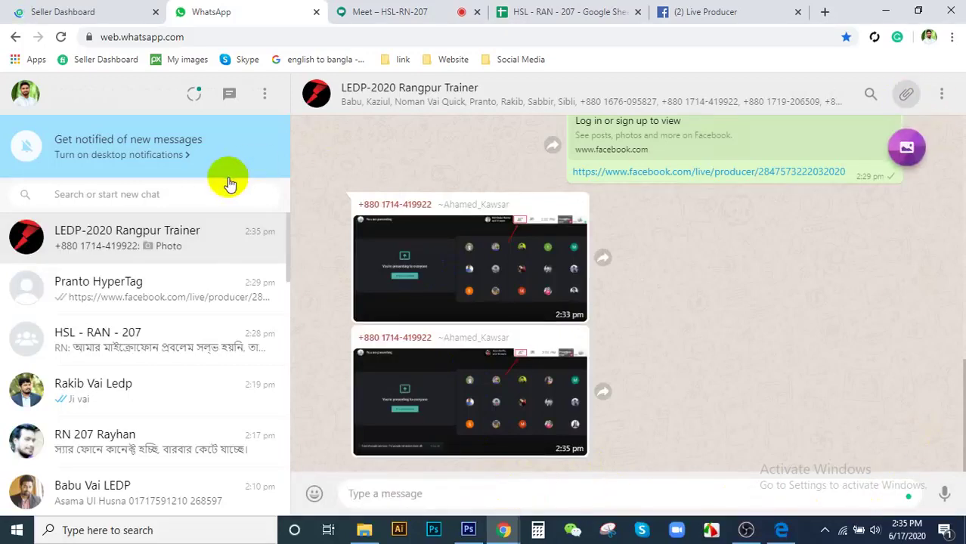
left_click(909, 147)
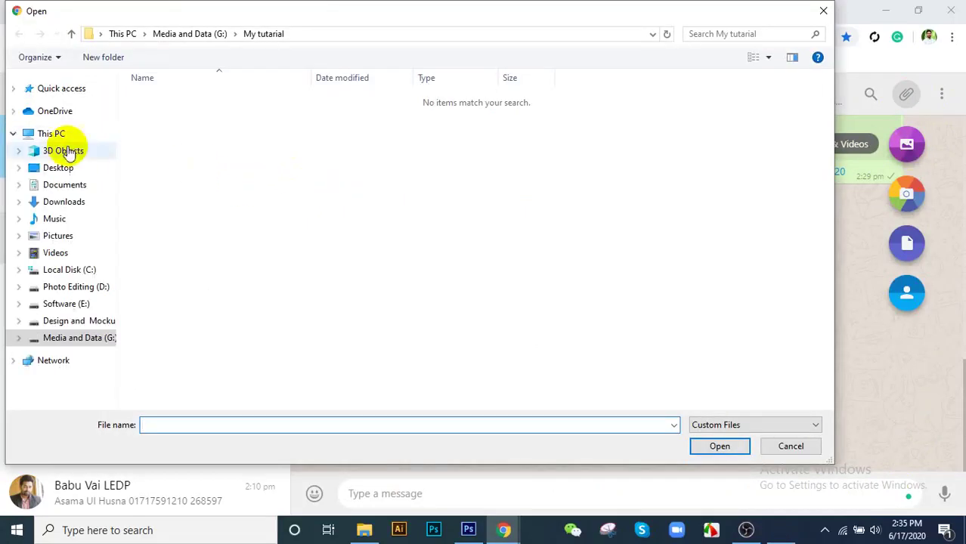
left_click(59, 168)
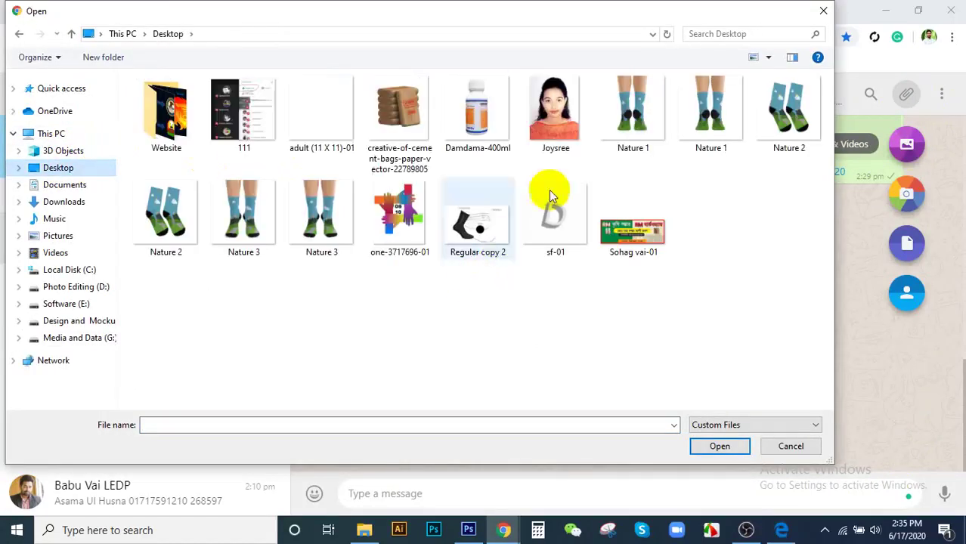
double_click(243, 114)
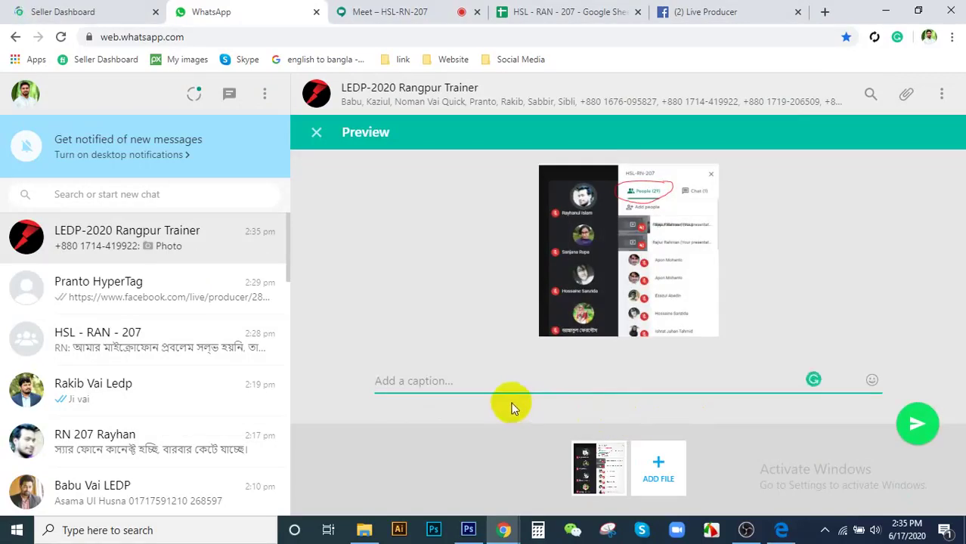
key("Return")
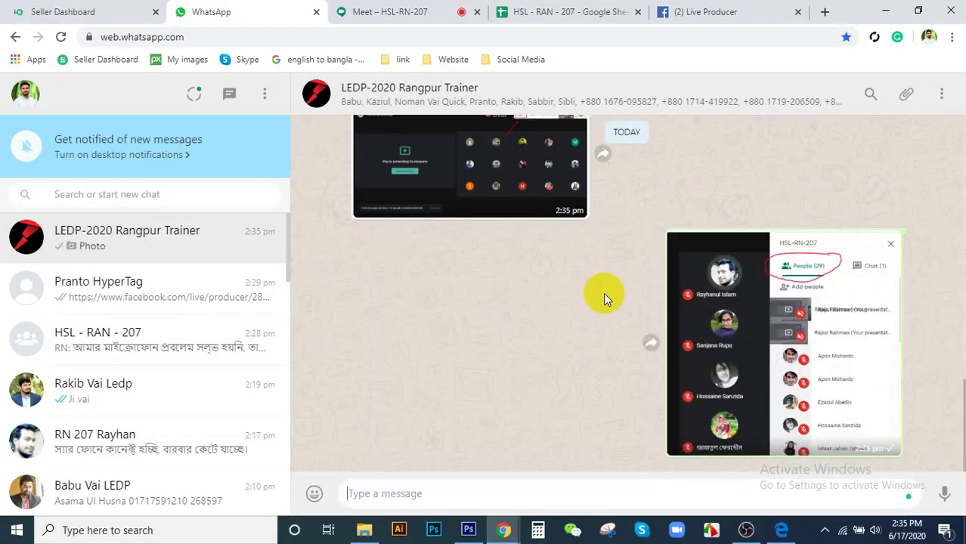
scroll(593, 297, "up", 3)
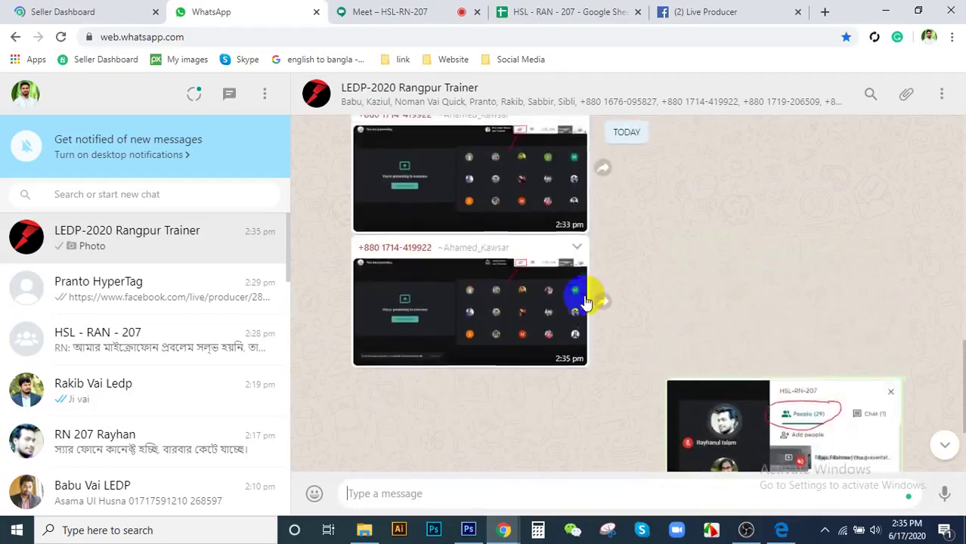
scroll(585, 300, "down", 3)
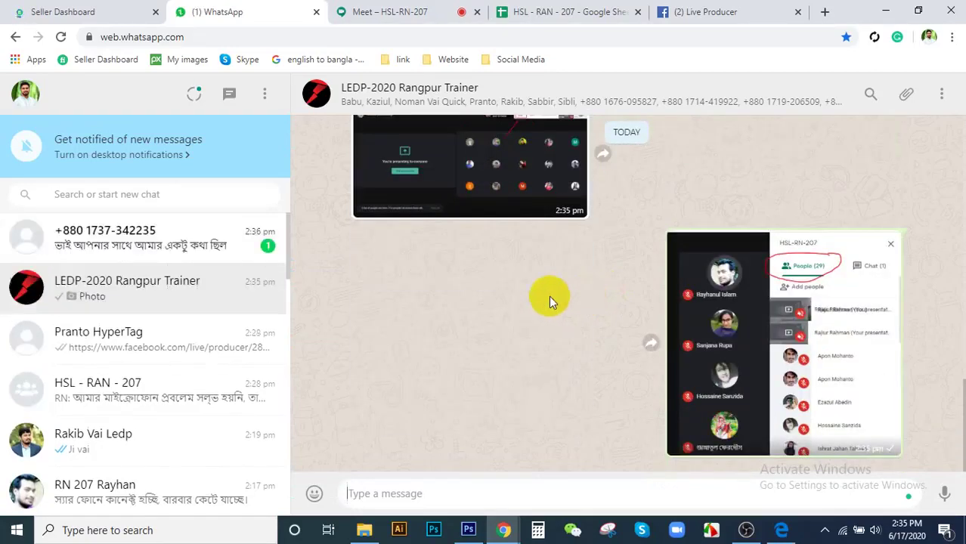
scroll(550, 302, "up", 4)
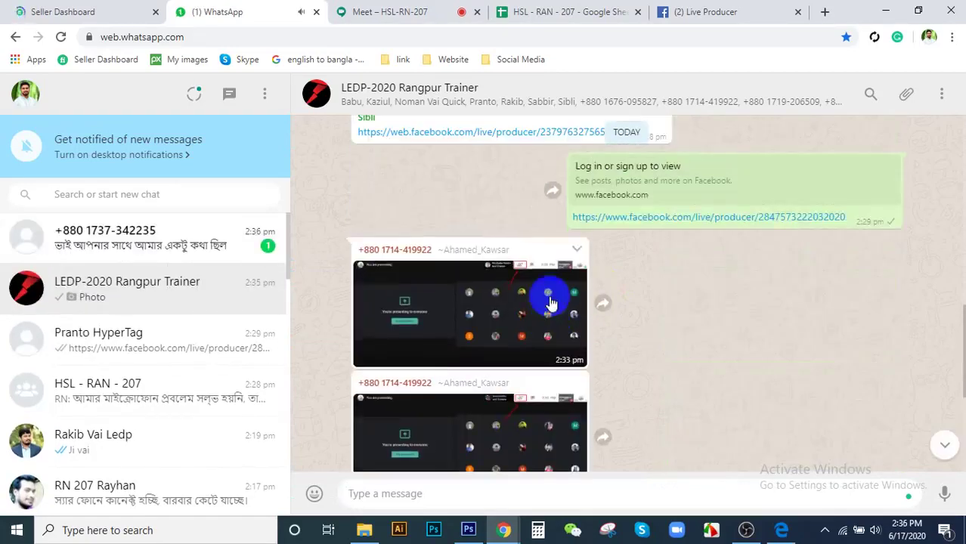
- Keep the unknown-number chat as not spam, reply 'Classs nicci akhn', and return to Photoshop
left_click(155, 253)
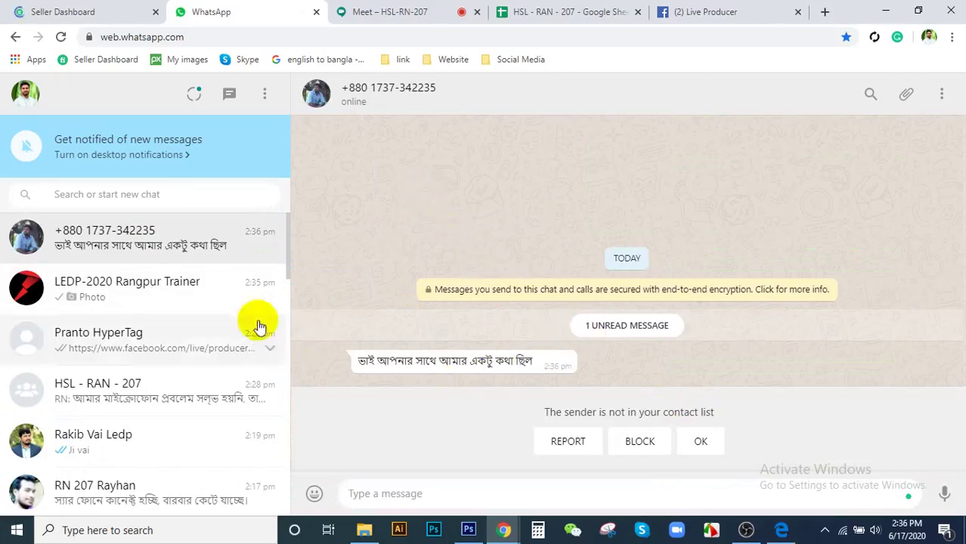
left_click(701, 444)
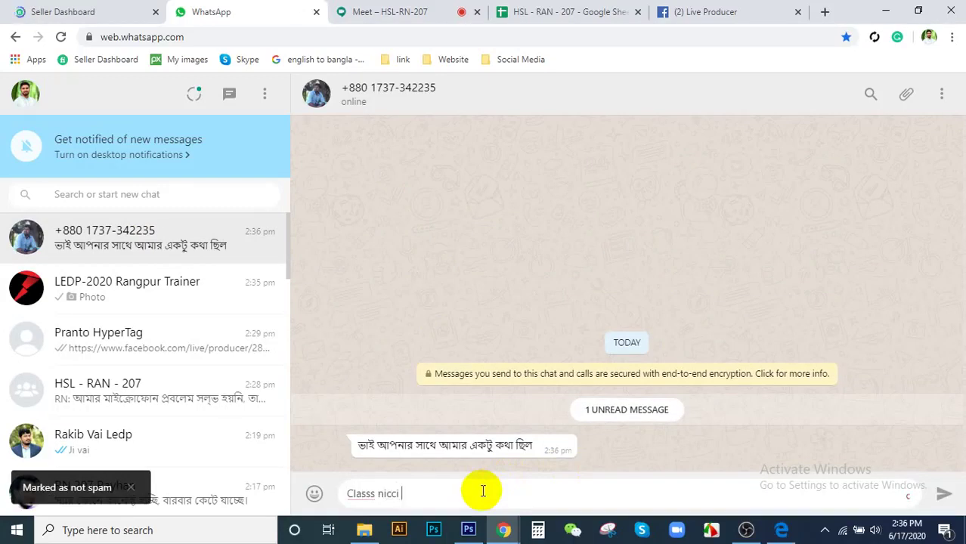
type("n")
key("Return")
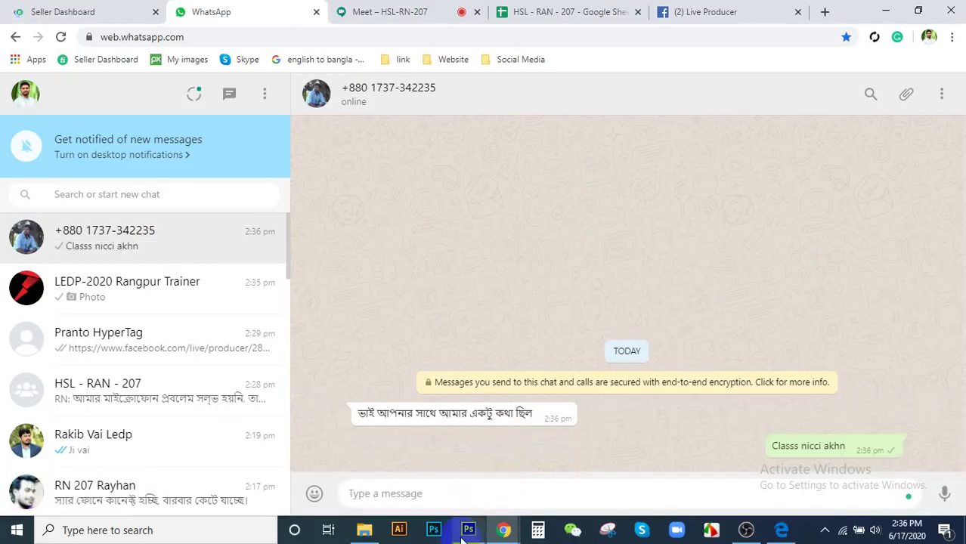
left_click(468, 529)
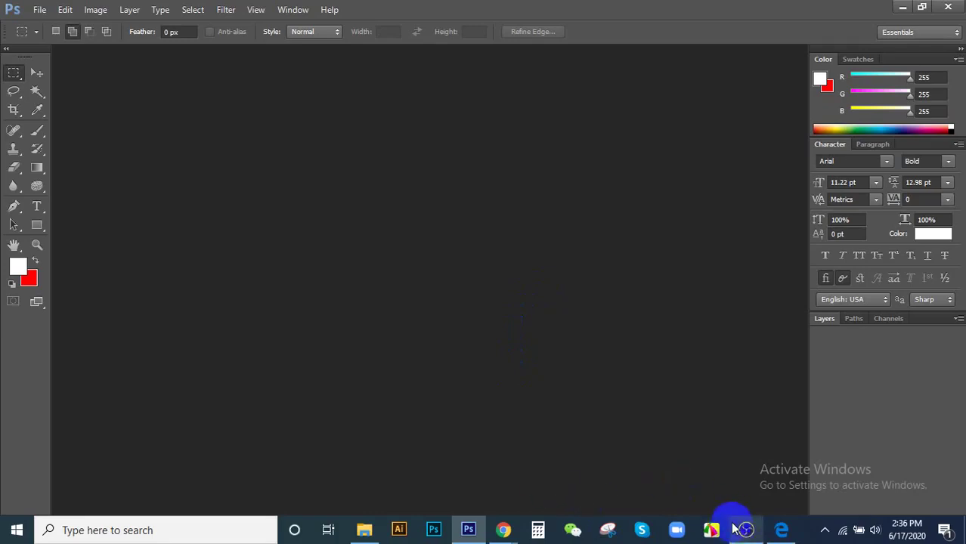
mouse_move(503, 526)
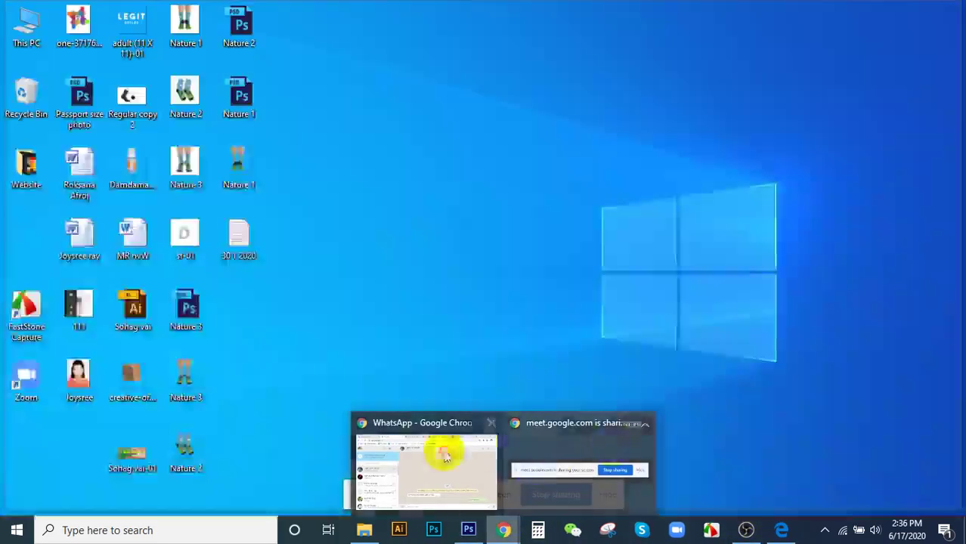
left_click(442, 453)
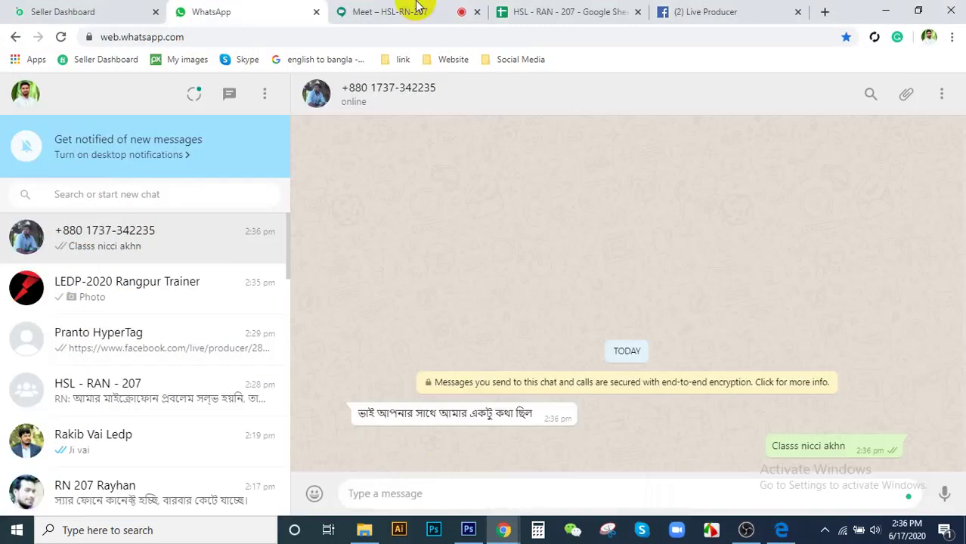
left_click(559, 11)
left_click(347, 10)
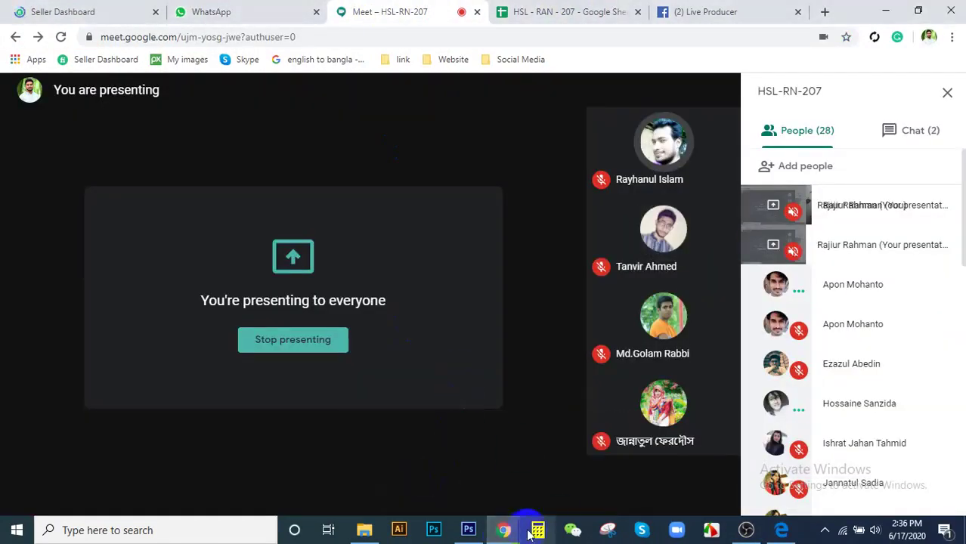
left_click(506, 531)
left_click(464, 486)
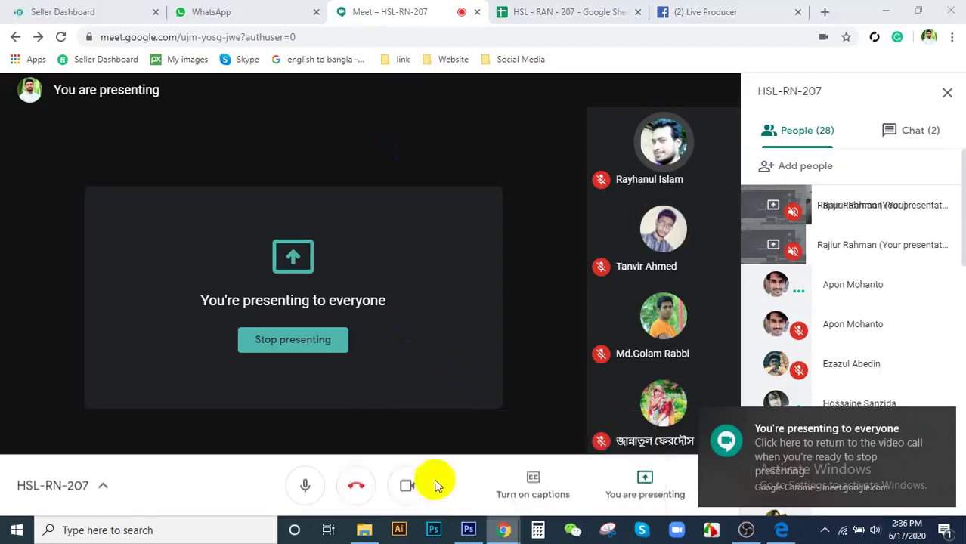
left_click(467, 529)
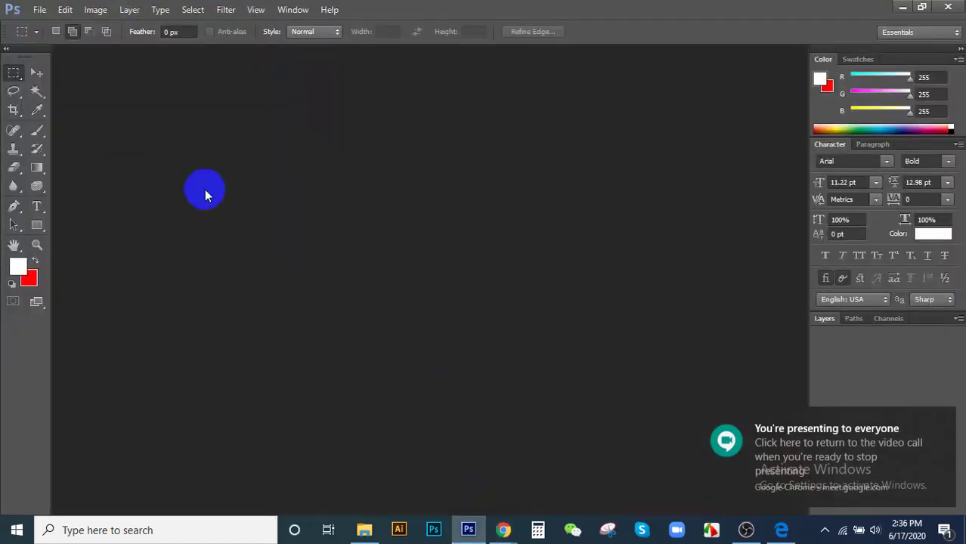
- Open Socks design.jpg and expand the Layers panel to show its Background layer
double_click(561, 211)
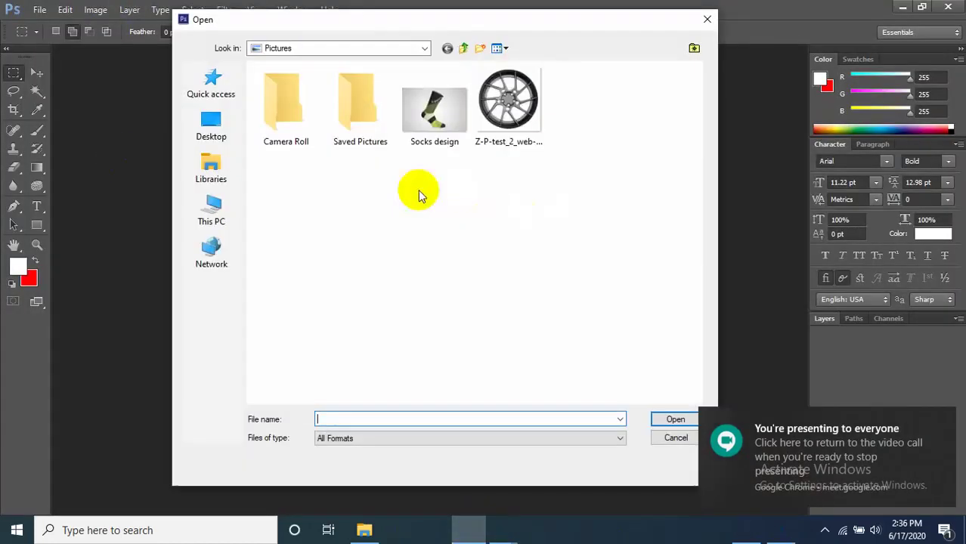
double_click(433, 104)
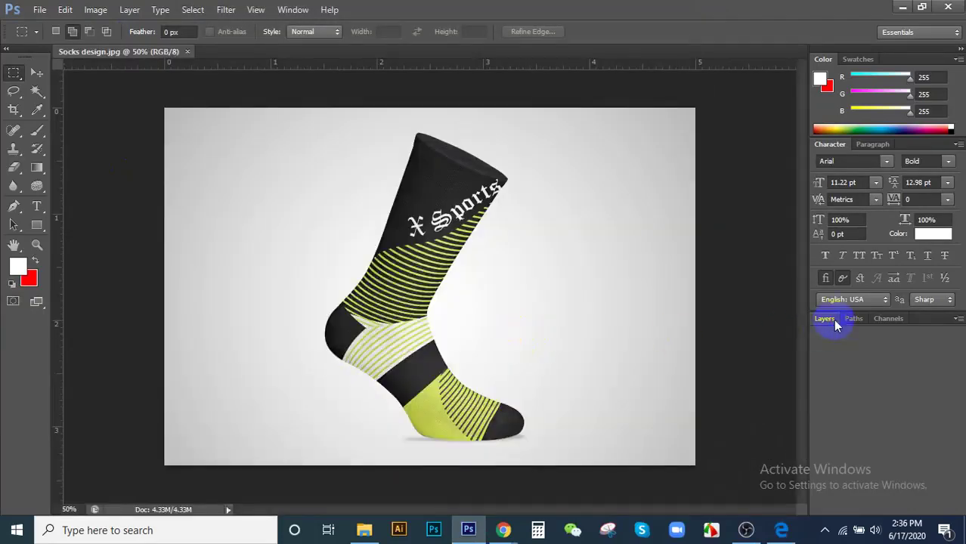
left_click(832, 321)
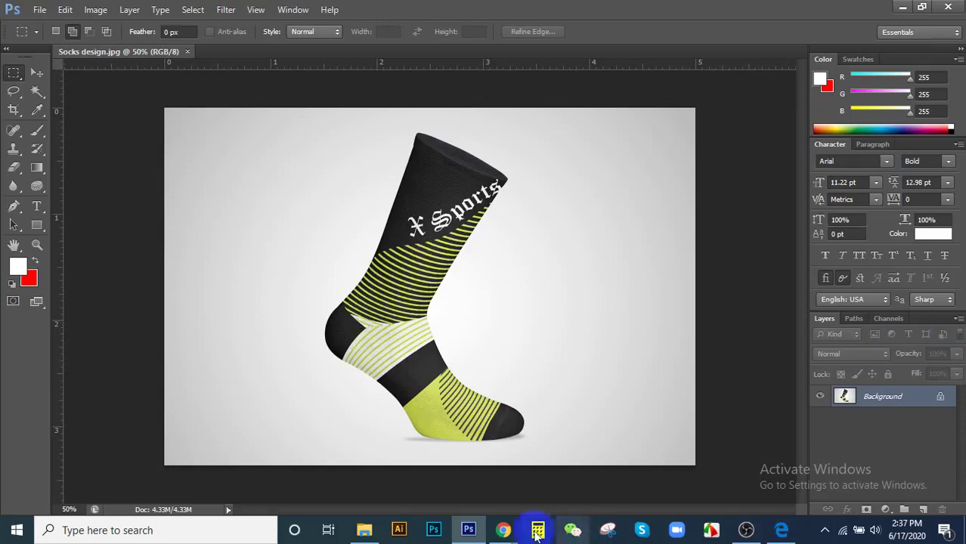
- Check the WhatsApp, Meet, Live Producer and Sheets tabs, then bring Photoshop's sock design back
mouse_move(502, 533)
left_click(460, 455)
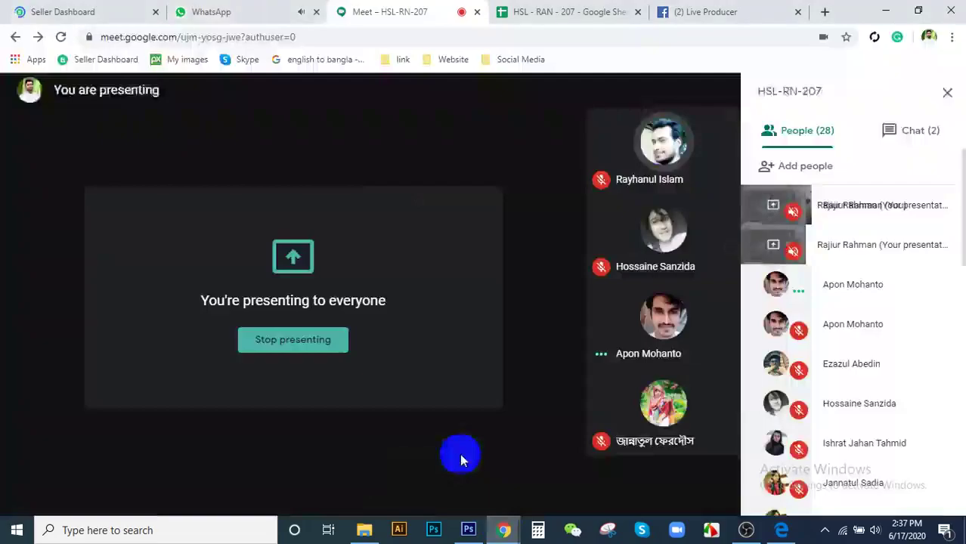
left_click(248, 9)
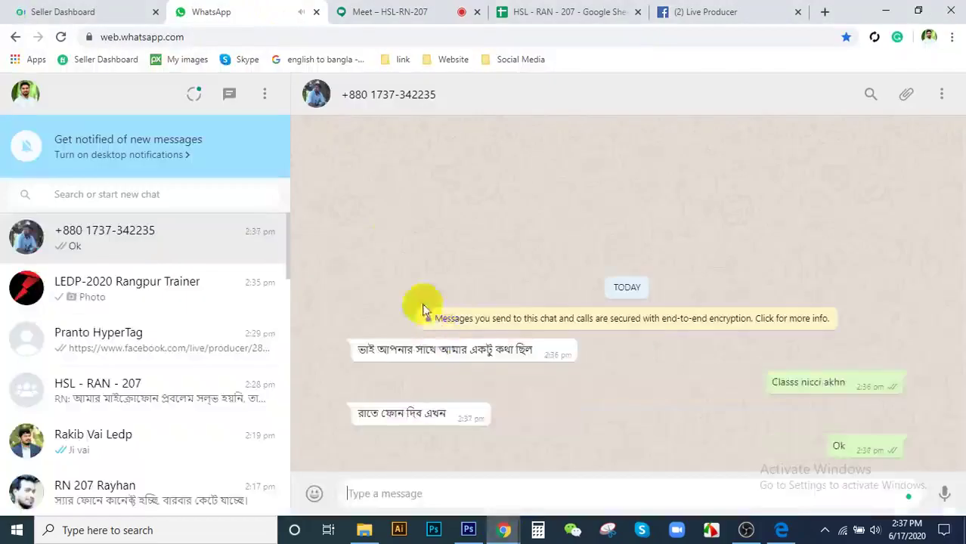
left_click(346, 12)
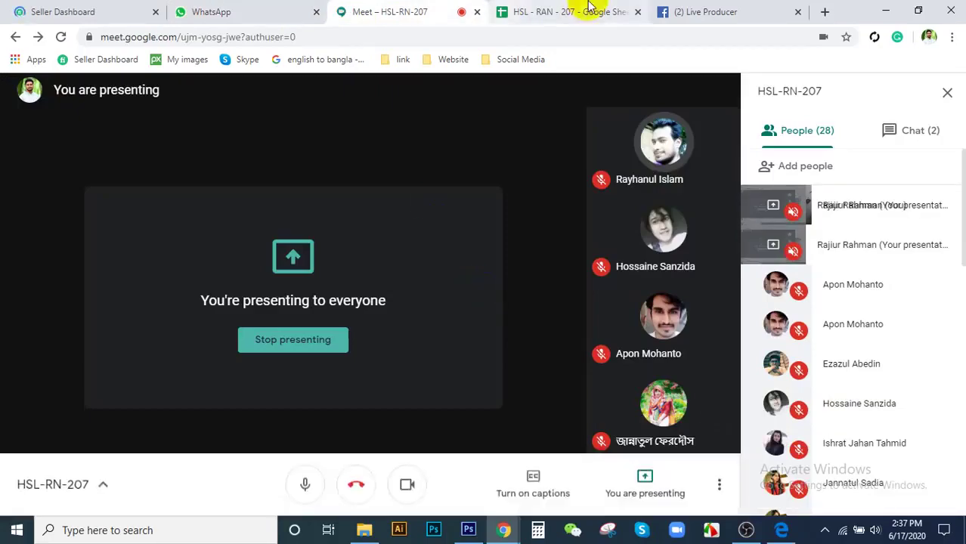
left_click(737, 12)
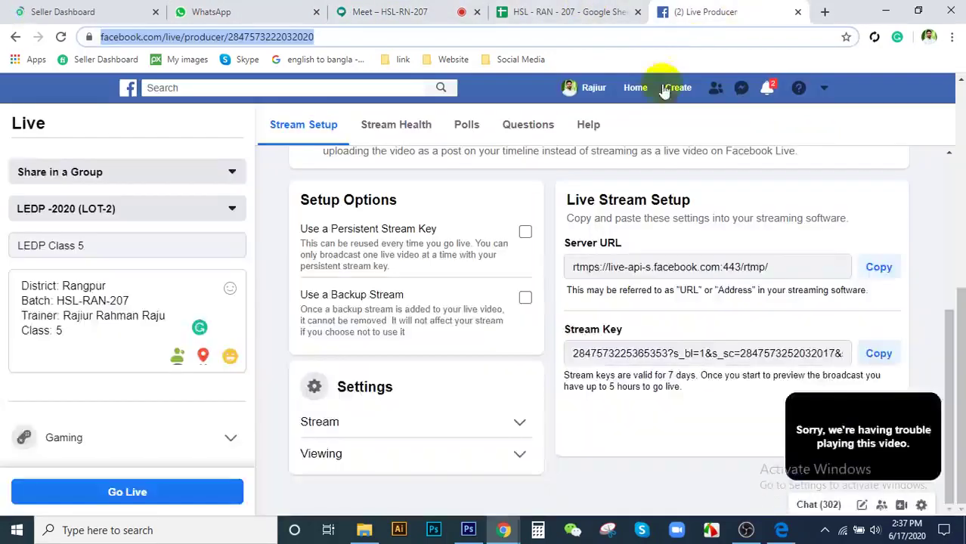
left_click(574, 11)
left_click(410, 11)
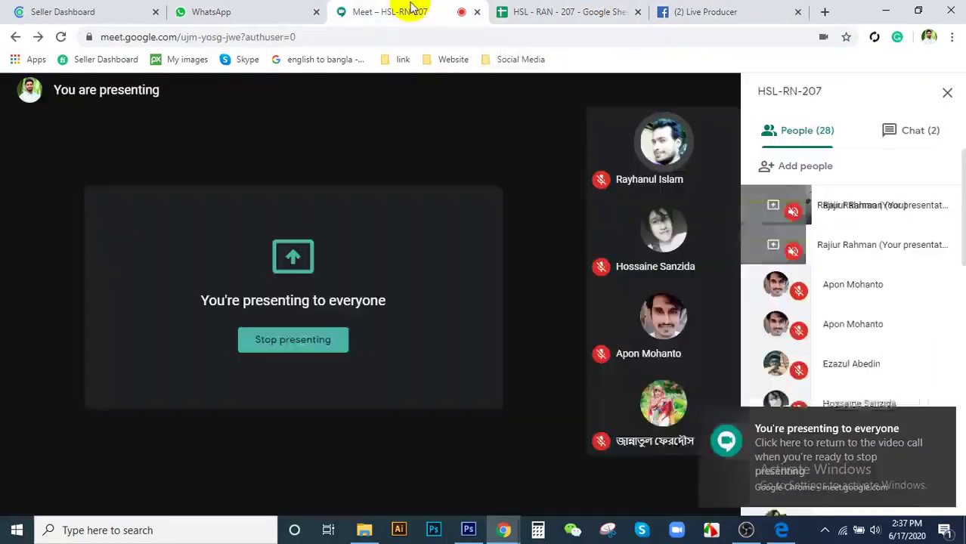
left_click(420, 308)
left_click(678, 529)
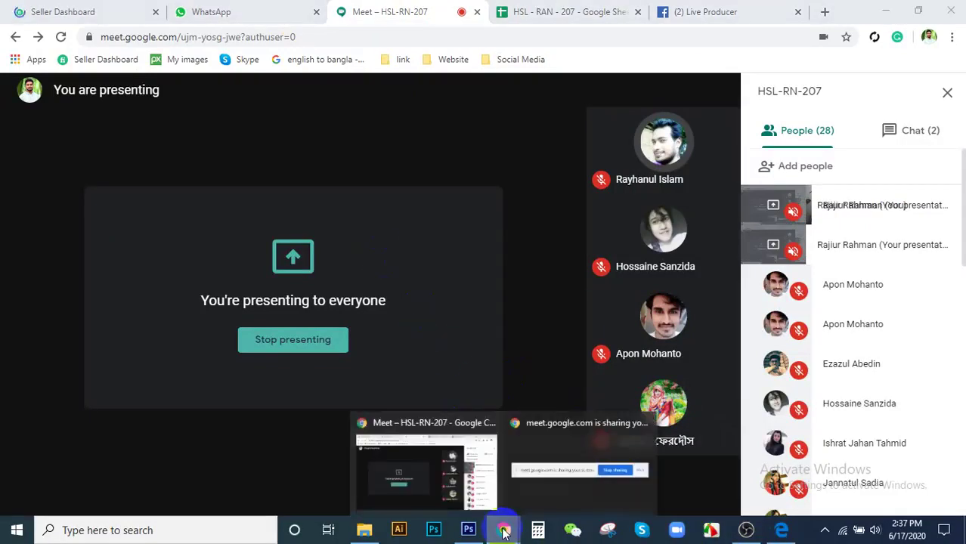
left_click(468, 530)
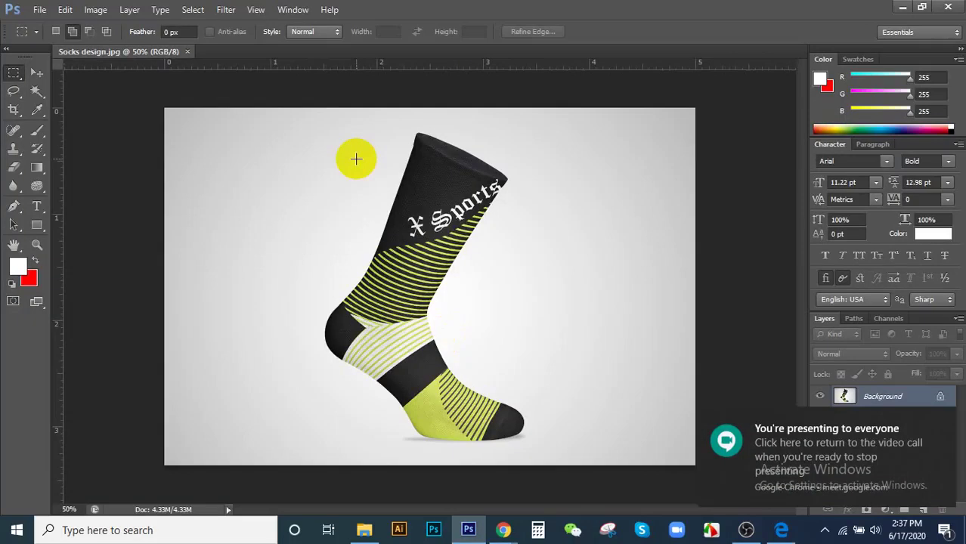
- Duplicate the sock's Background into Layer 1 and dismiss the Meet presenting notice
left_click(427, 170)
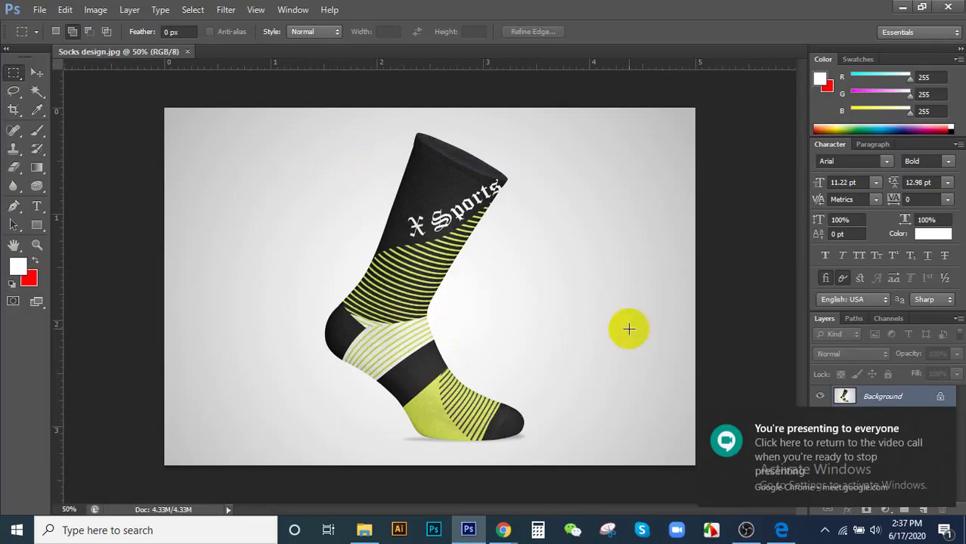
key("ctrl+j")
left_click(940, 423)
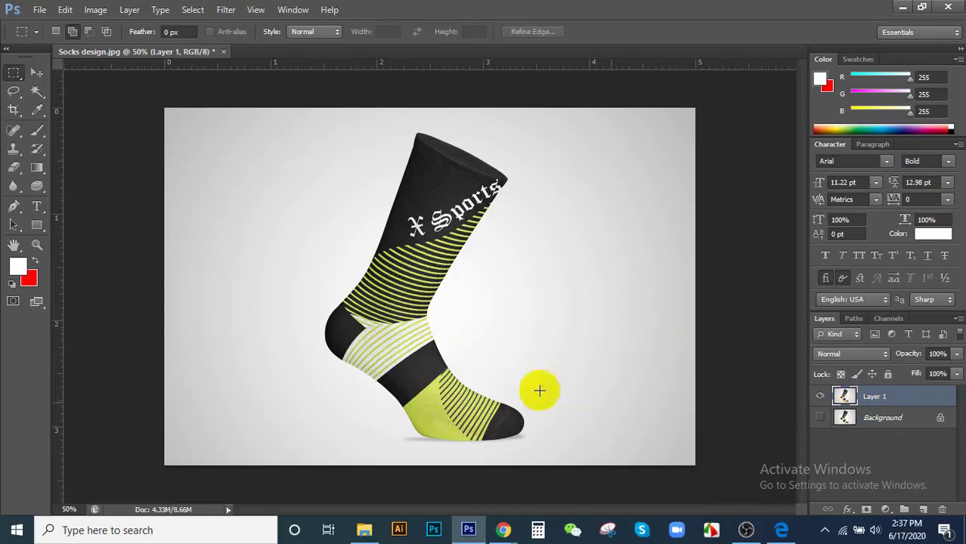
key("ctrl+minus")
key("v")
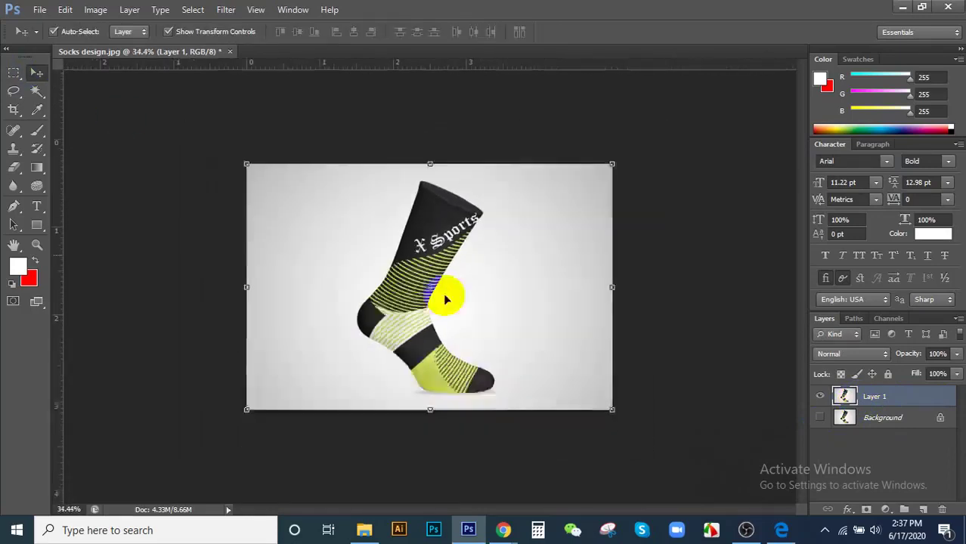
key("ctrl+plus")
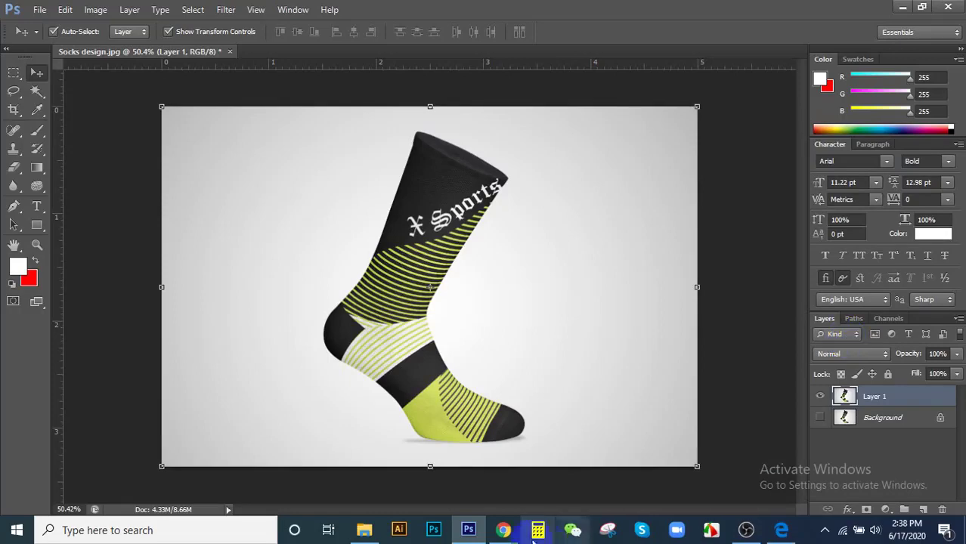
left_click(420, 476)
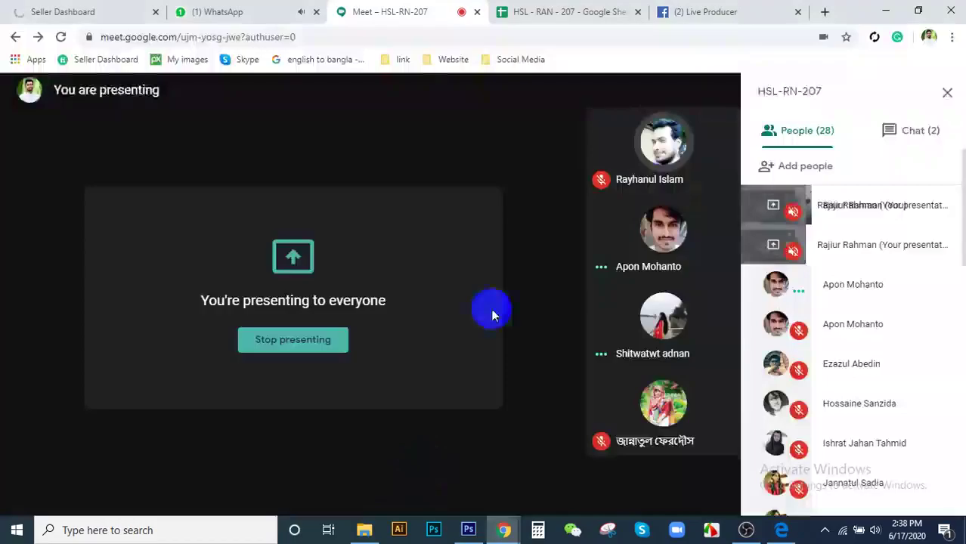
left_click(261, 9)
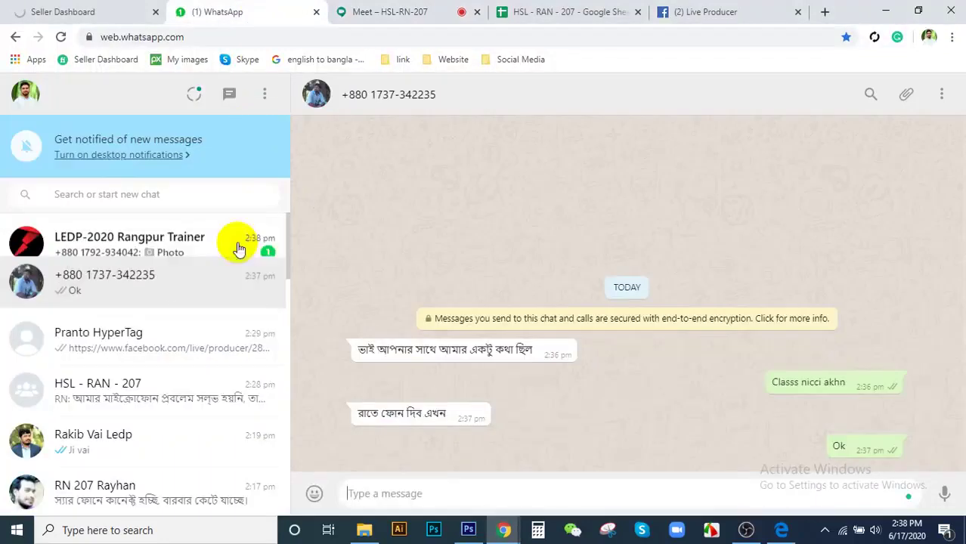
left_click(188, 240)
left_click(382, 9)
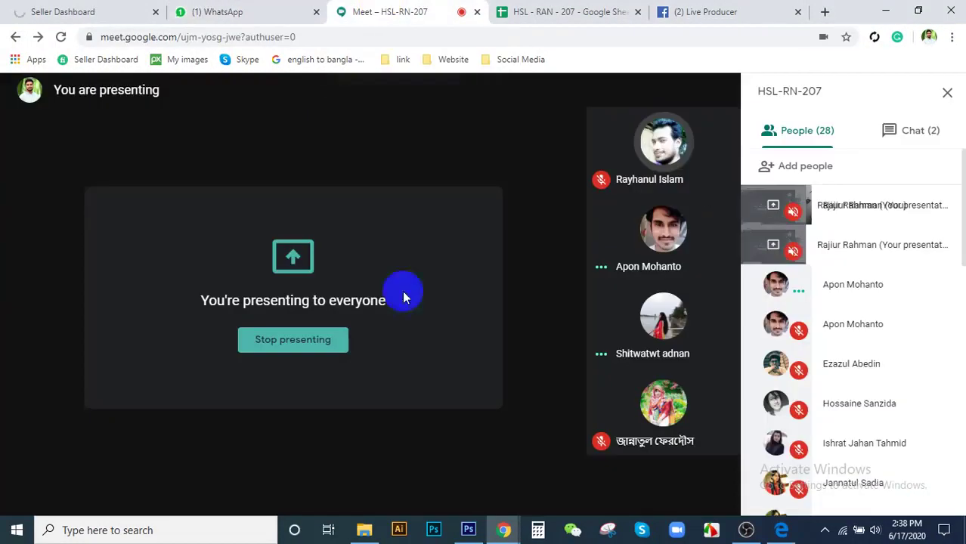
left_click(468, 529)
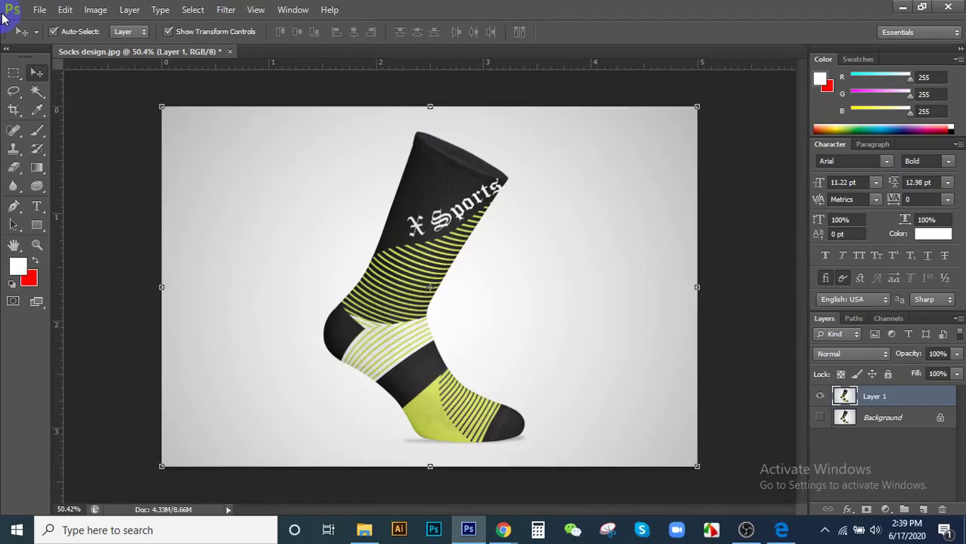
left_click(500, 522)
left_click(423, 463)
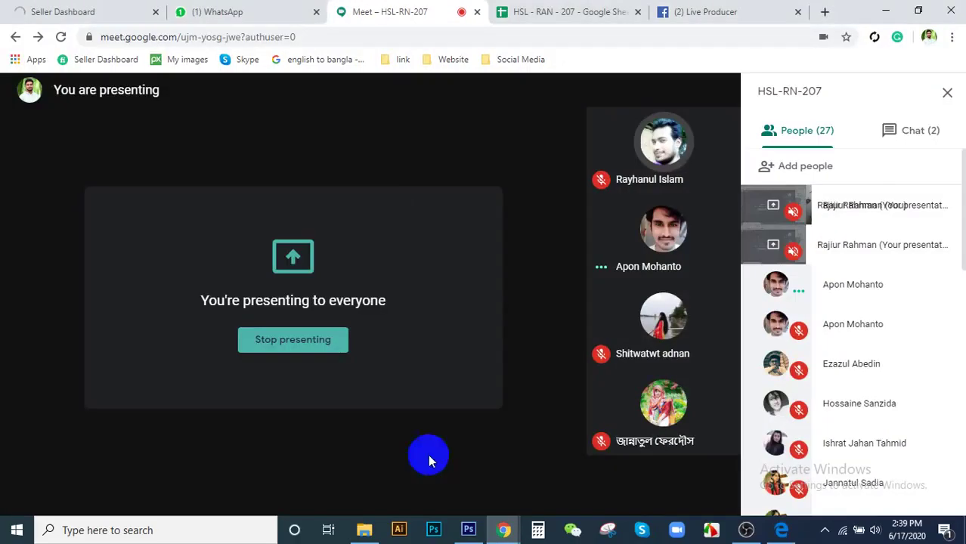
left_click(312, 9)
left_click(340, 9)
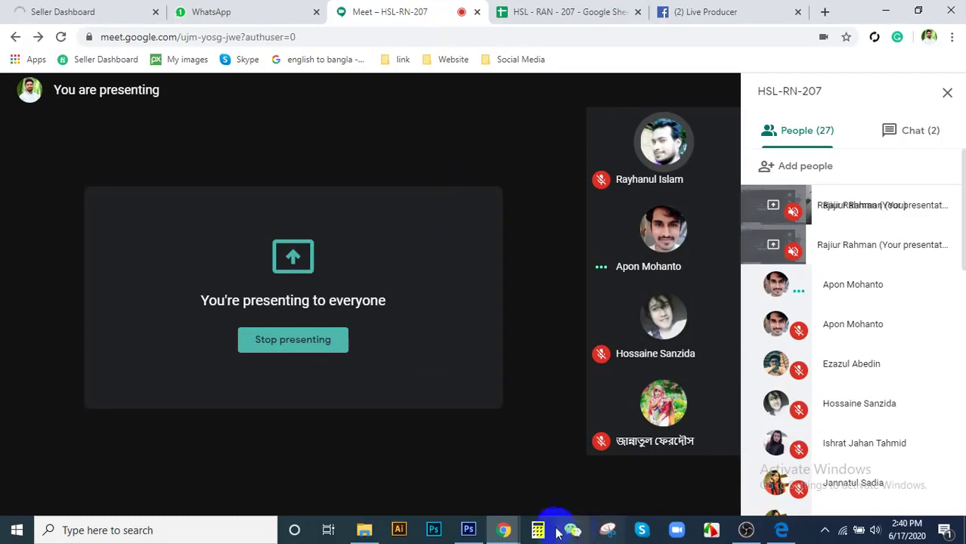
left_click(470, 529)
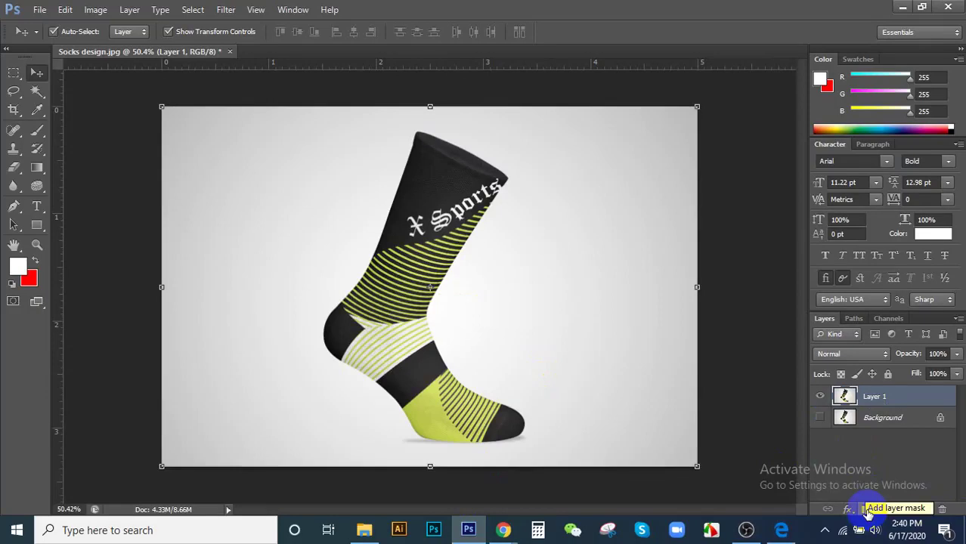
- Add a white layer mask to Layer 1 from the Layers panel
left_click(867, 510)
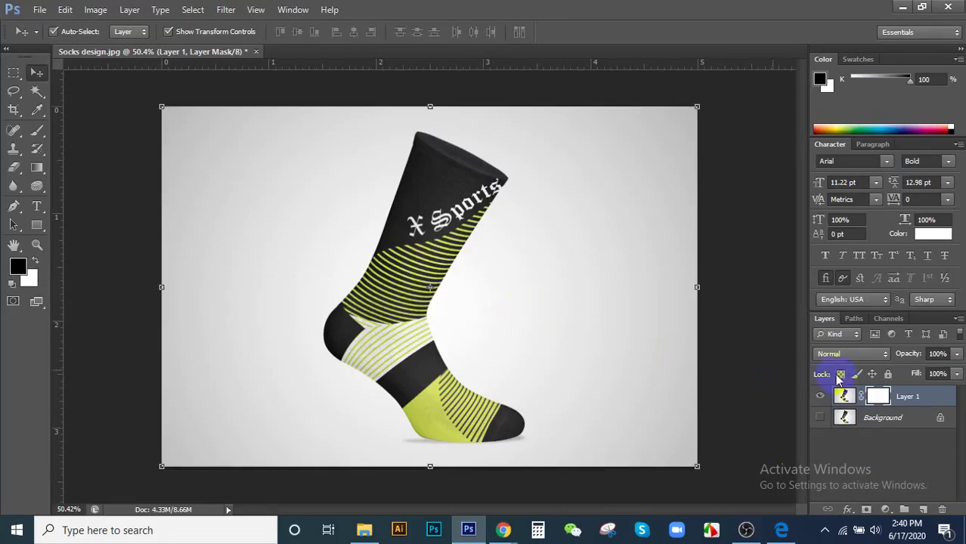
scroll(446, 242, "down", 3)
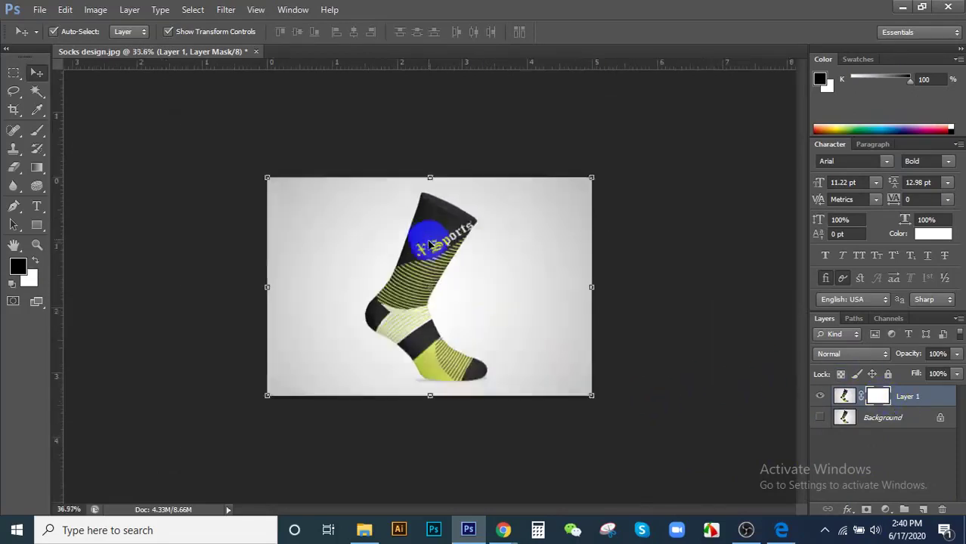
scroll(461, 248, "up", 2)
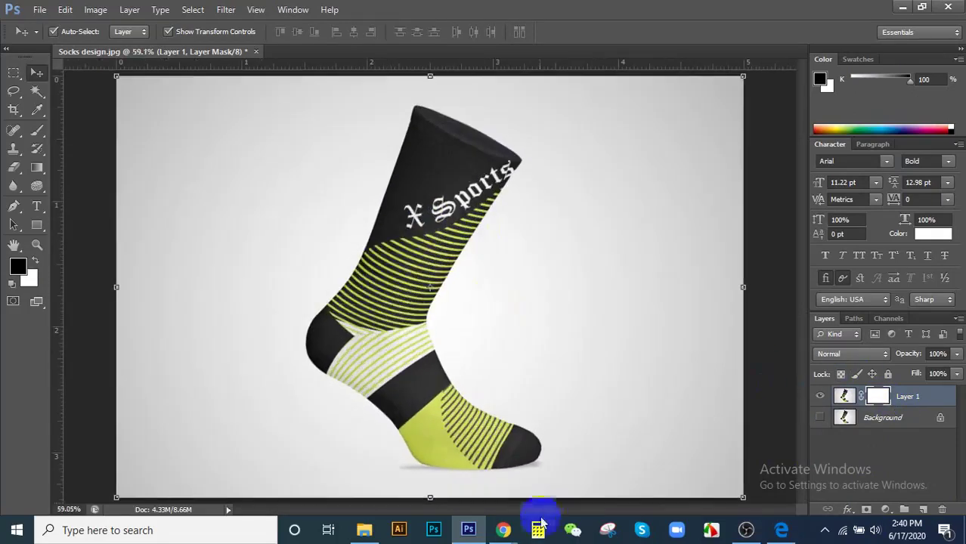
mouse_move(504, 532)
left_click(461, 483)
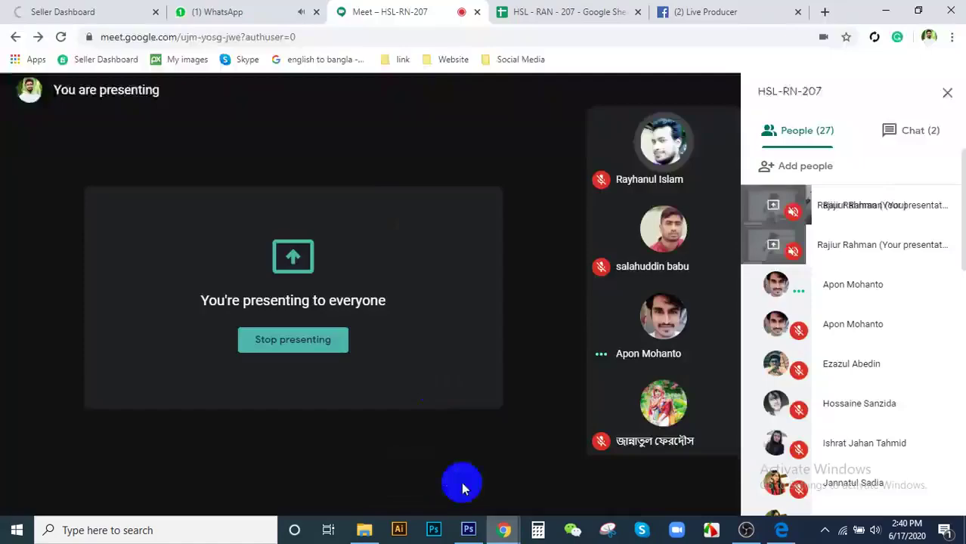
left_click(270, 9)
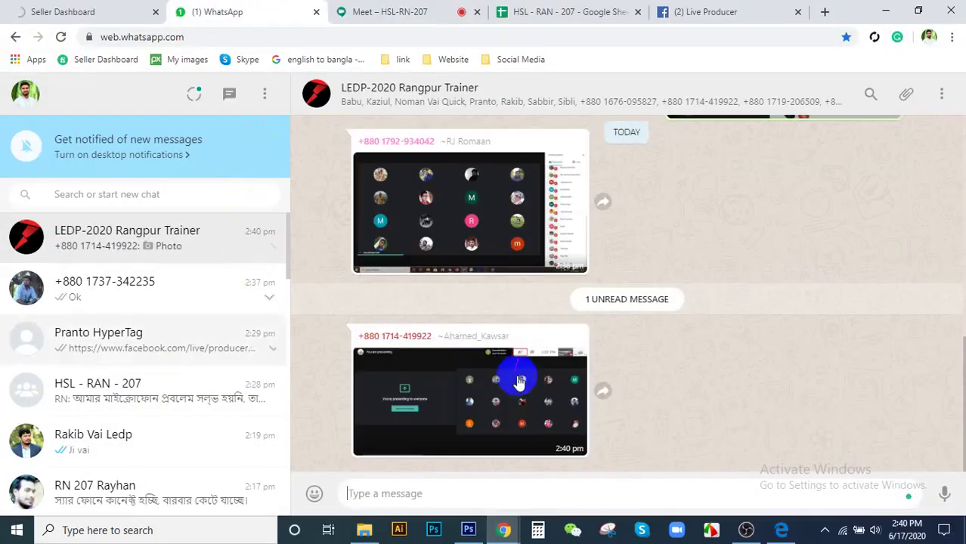
left_click(371, 10)
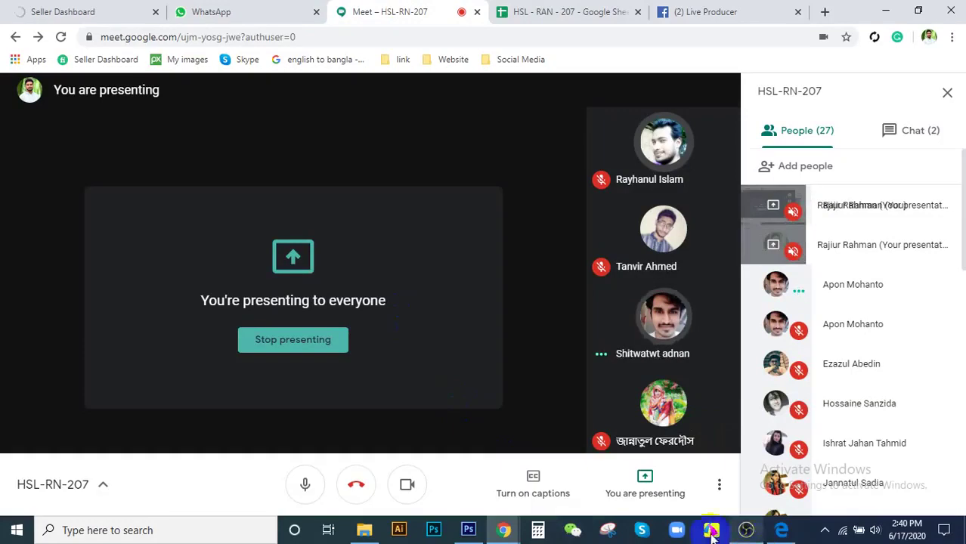
left_click(469, 530)
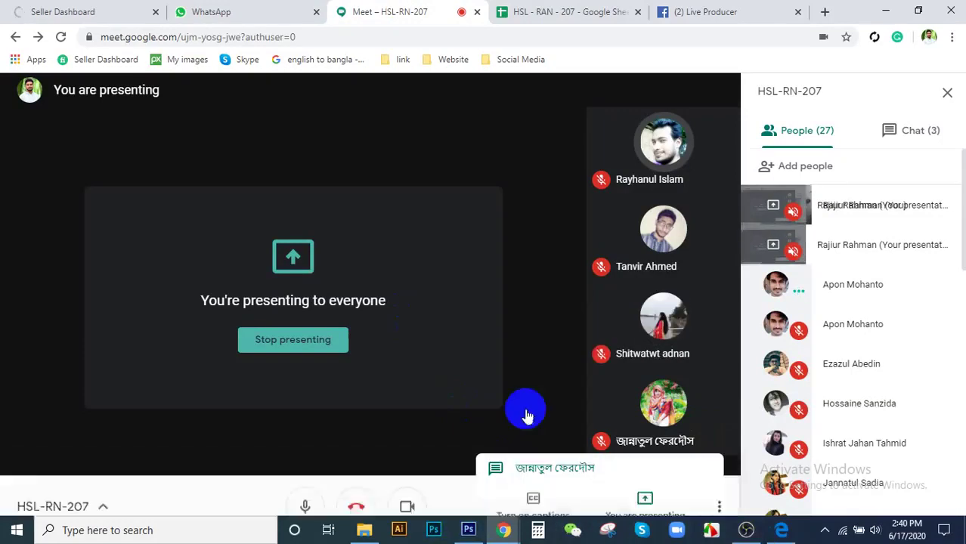
left_click(468, 529)
scroll(678, 370, "down", 2)
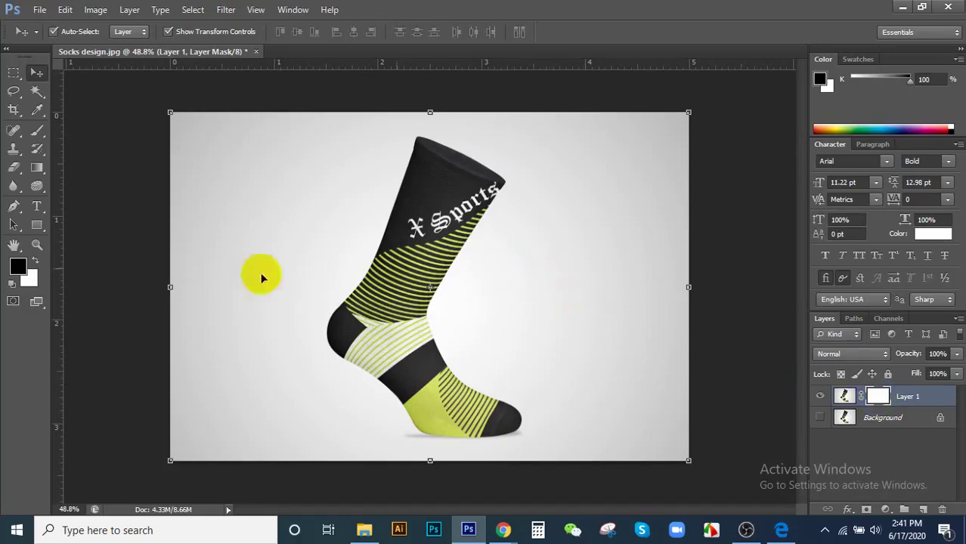
- Set up a black, size-125 brush and target Layer 1's mask for painting
left_click(43, 130)
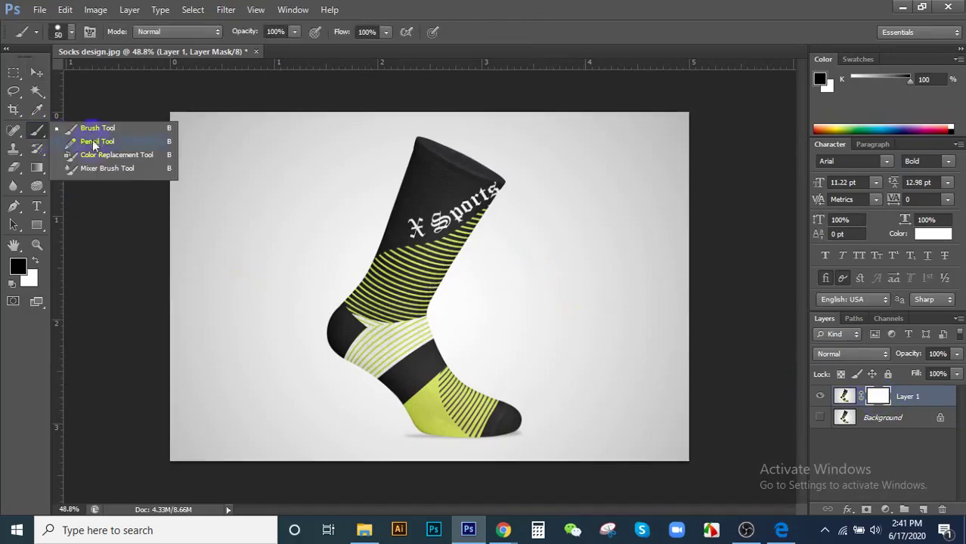
left_click(98, 128)
left_click(18, 269)
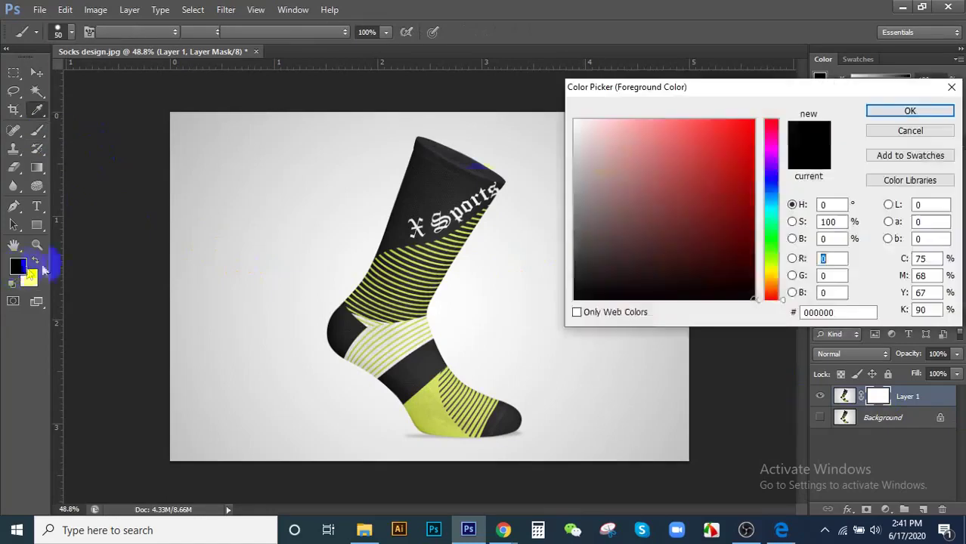
left_click(912, 112)
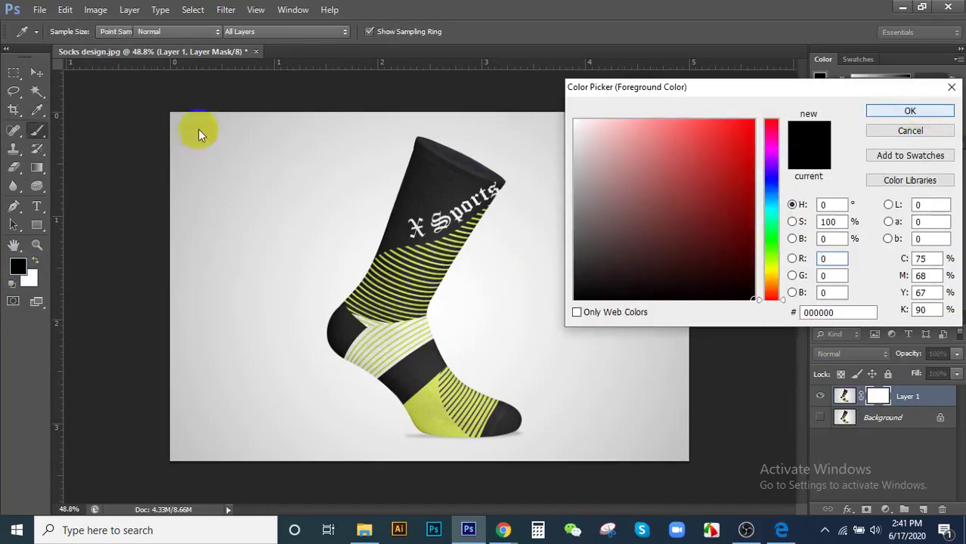
key("bracketright")
key("bracketright")
key("bracketright")
key("bracketright")
key("bracketright")
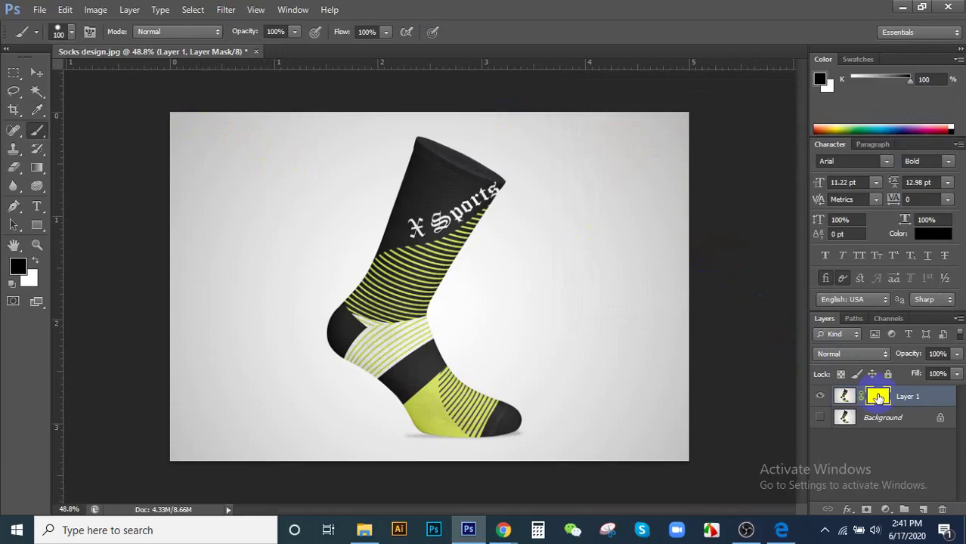
left_click(845, 397)
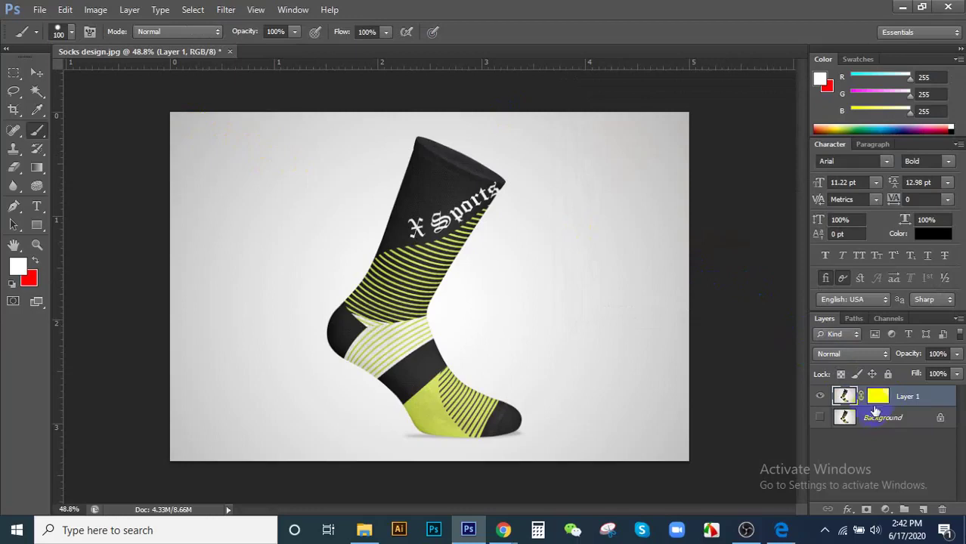
left_click(878, 399)
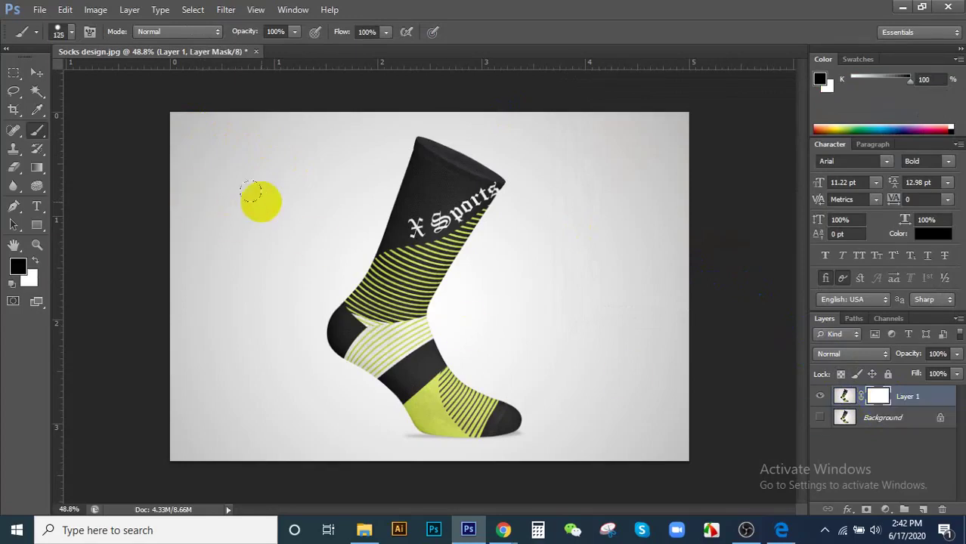
- Enlarge the brush to 175 and paint the mask black over the image edges and sock's upper leg
key("bracketright")
key("bracketright")
key("bracketright")
mouse_move(249, 160)
left_mouse_down()
mouse_move(209, 345)
mouse_move(204, 115)
left_mouse_up()
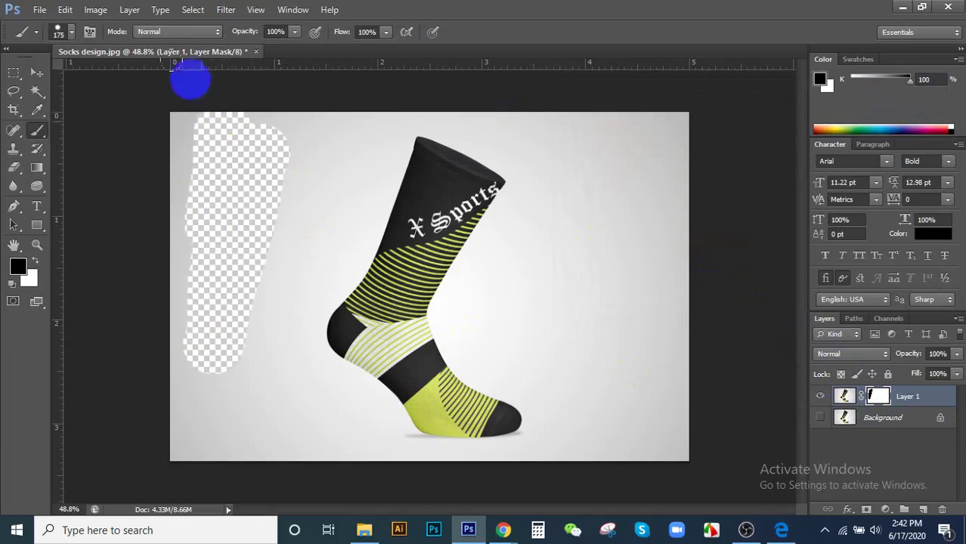
mouse_move(169, 79)
left_mouse_down()
mouse_move(168, 152)
mouse_move(188, 187)
mouse_move(254, 89)
mouse_move(291, 97)
mouse_move(155, 371)
mouse_move(194, 341)
mouse_move(218, 371)
mouse_move(215, 226)
mouse_move(238, 201)
mouse_move(241, 280)
left_mouse_up()
mouse_move(646, 155)
left_mouse_down()
mouse_move(700, 285)
mouse_move(680, 344)
mouse_move(669, 453)
left_mouse_up()
left_click_drag(655, 124, 642, 226)
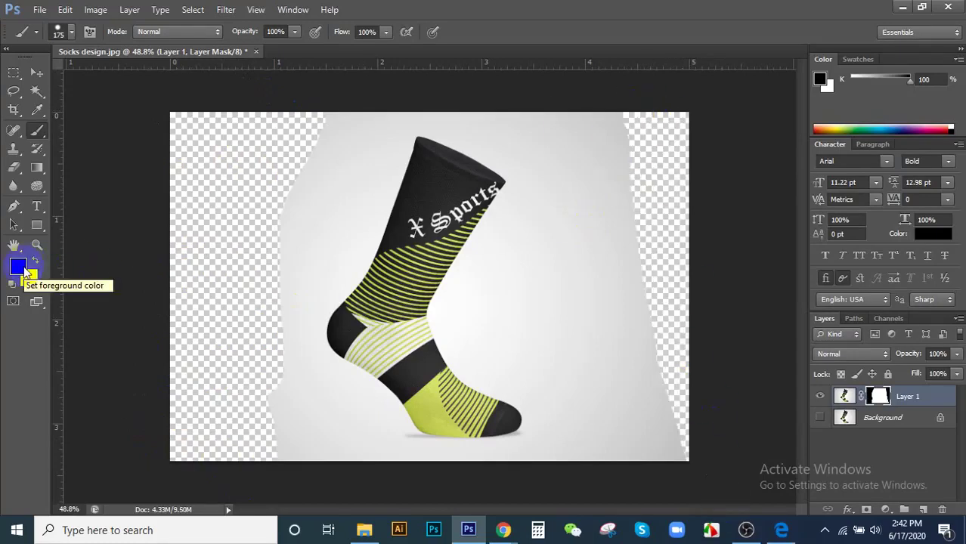
key("d")
mouse_move(619, 145)
left_mouse_down()
mouse_move(403, 102)
mouse_move(333, 113)
left_mouse_up()
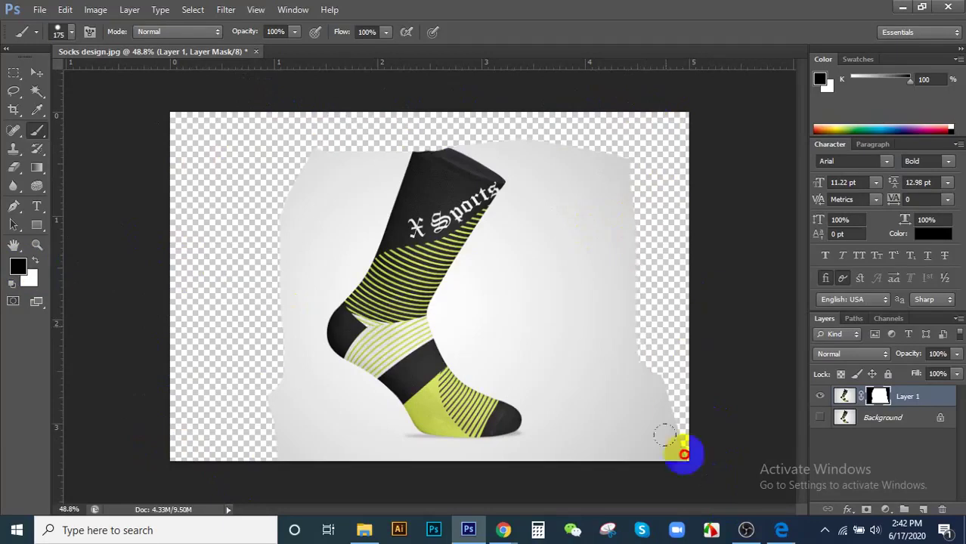
mouse_move(663, 436)
left_mouse_down()
mouse_move(602, 123)
mouse_move(612, 362)
mouse_move(565, 123)
mouse_move(553, 419)
left_mouse_up()
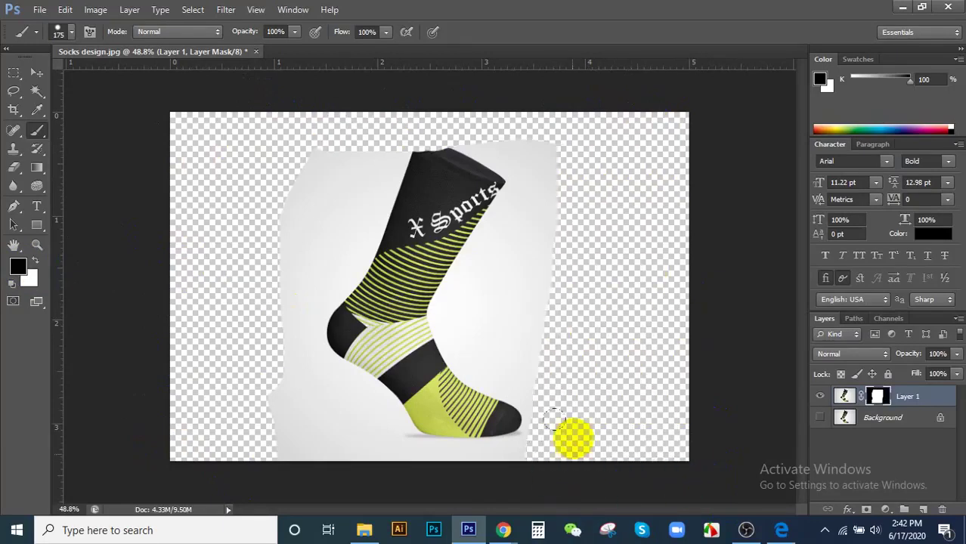
mouse_move(280, 437)
left_mouse_down()
mouse_move(225, 380)
mouse_move(274, 319)
mouse_move(269, 174)
left_mouse_up()
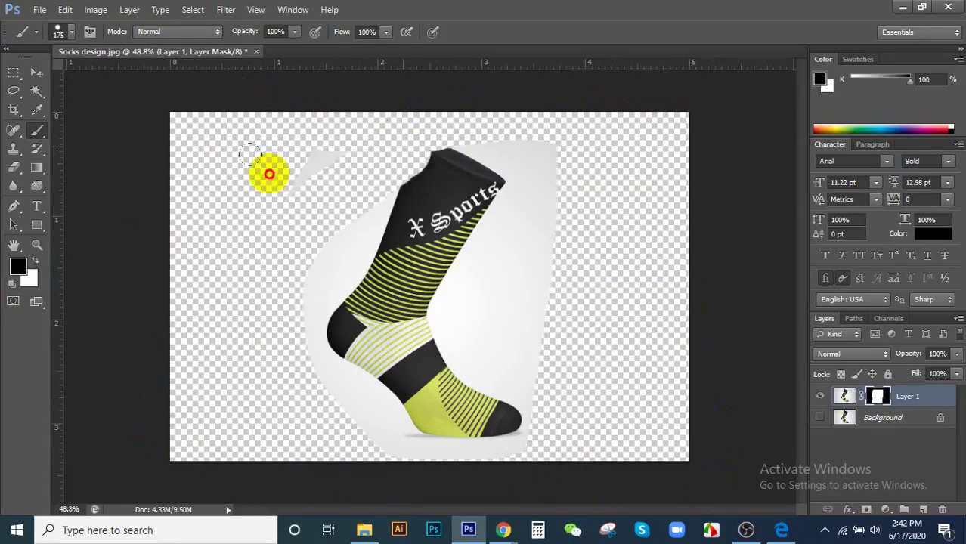
mouse_move(685, 125)
left_mouse_down()
mouse_move(188, 227)
mouse_move(363, 255)
mouse_move(607, 266)
mouse_move(323, 258)
mouse_move(231, 269)
mouse_move(600, 316)
left_mouse_up()
- Toggle Layer 1's mask off and on, then display the mask itself on the canvas
left_click(879, 397)
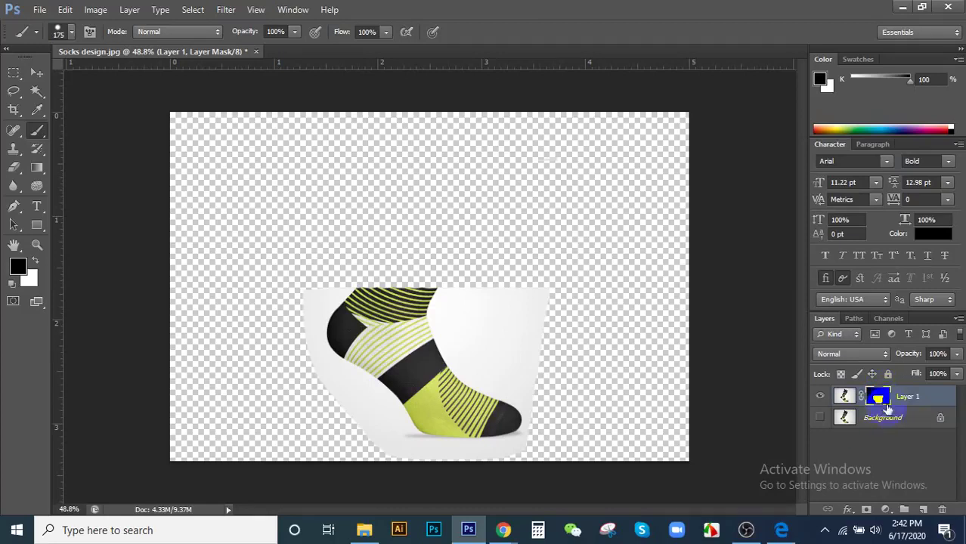
left_click(887, 405)
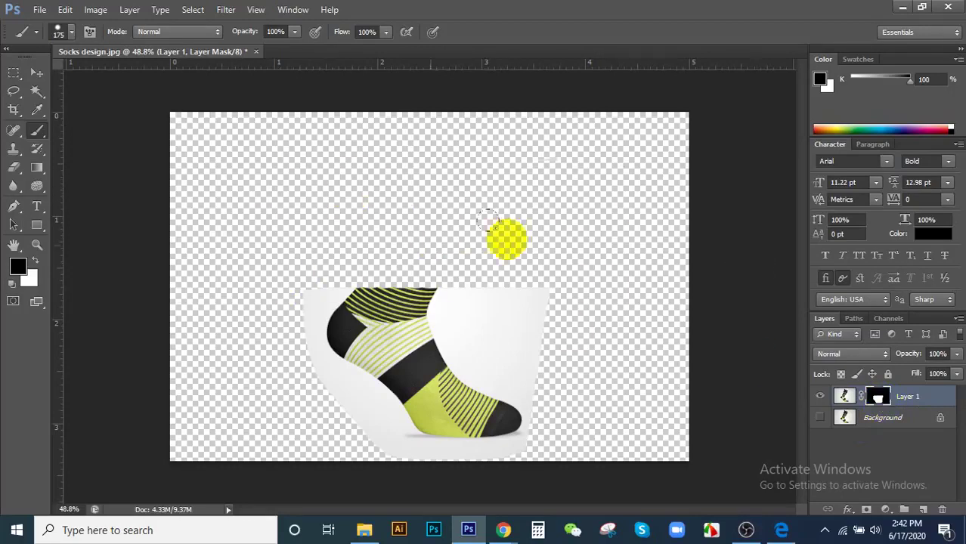
left_click(877, 401)
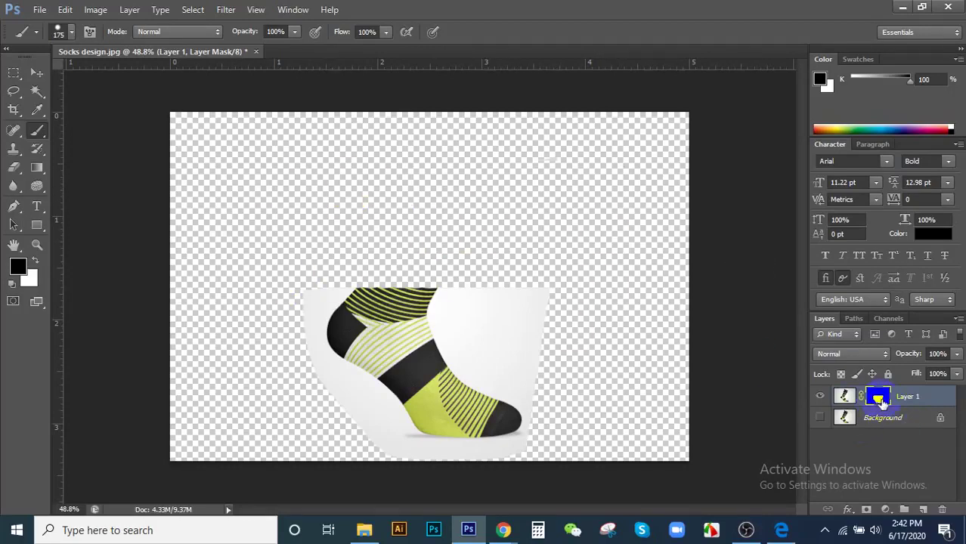
left_click(880, 402)
left_click(878, 398, "shift")
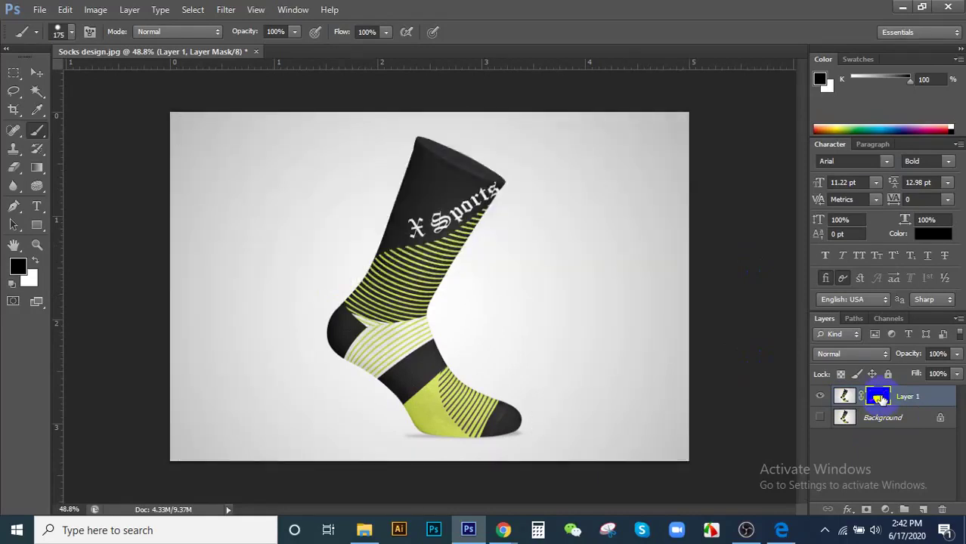
left_click(878, 398, "shift")
left_click(878, 398, "alt")
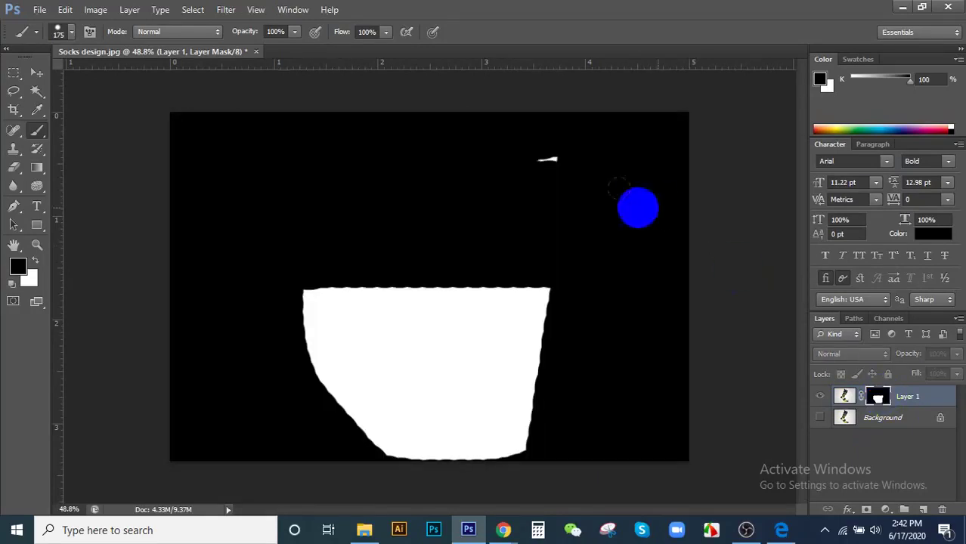
- Brush out the white speck on Layer 1's mask and paint along the sock's bottom edge
key("ctrl+minus")
mouse_move(607, 210)
left_mouse_down()
mouse_move(458, 203)
mouse_move(373, 217)
left_mouse_up()
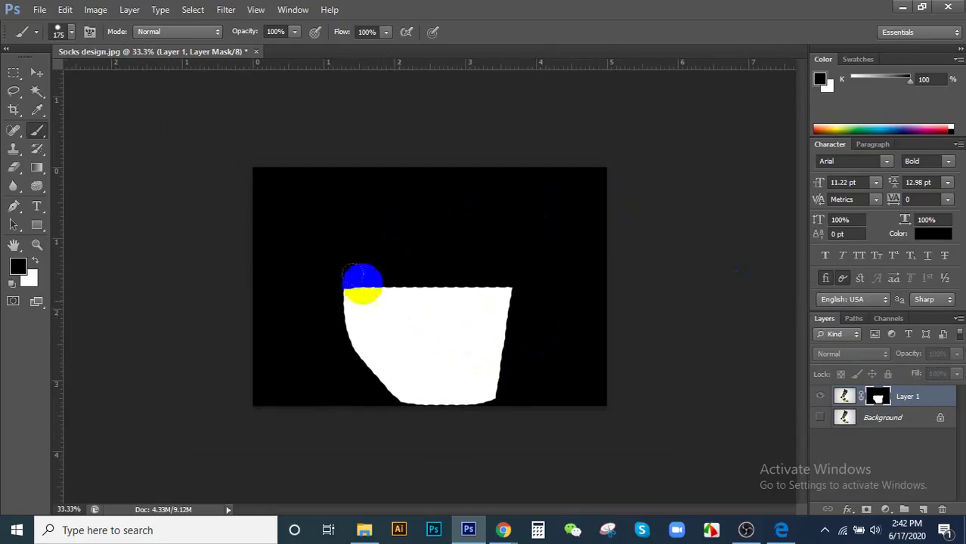
mouse_move(501, 345)
left_mouse_down()
mouse_move(421, 312)
mouse_move(496, 340)
mouse_move(387, 325)
left_mouse_up()
left_click(839, 398)
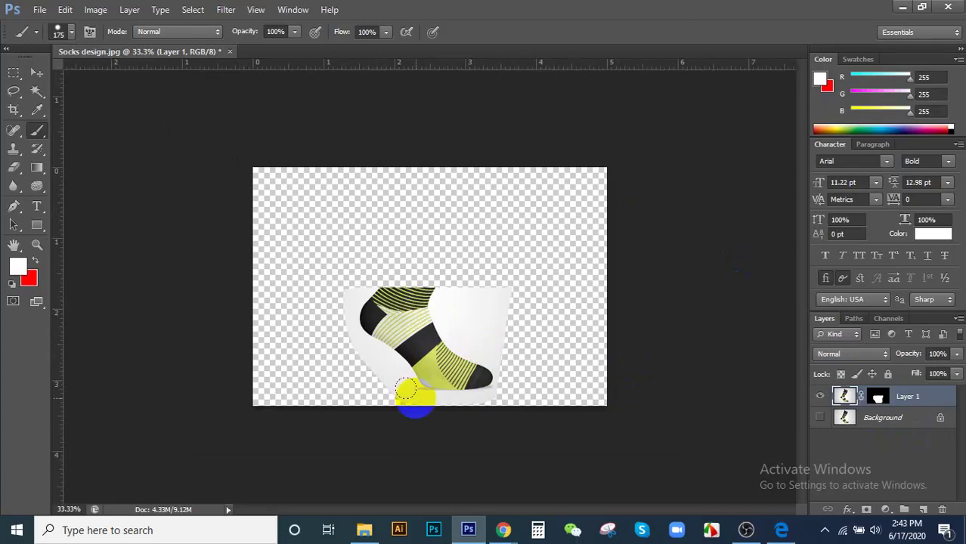
left_click_drag(406, 390, 464, 392)
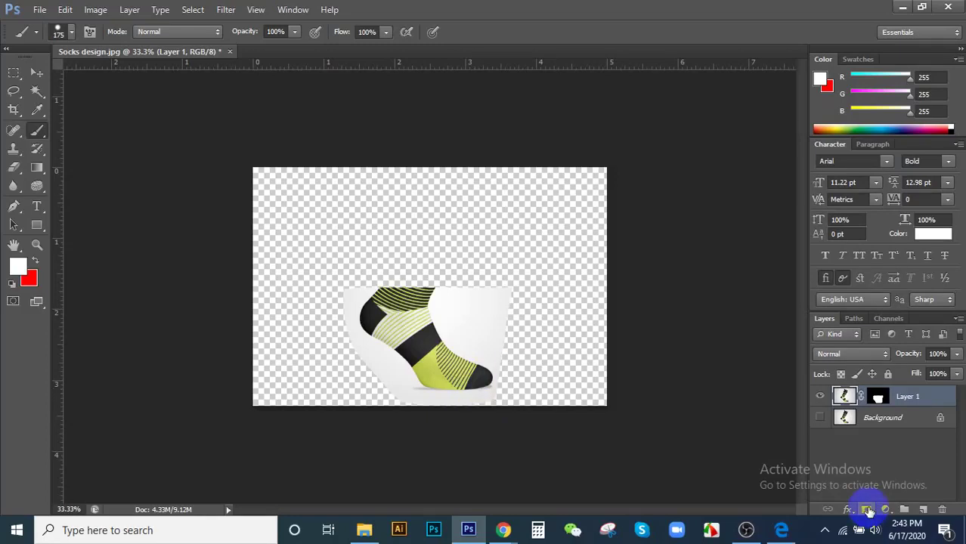
- Delete Layer 1's layer mask so the full sock and grey background reappear
right_click(879, 393)
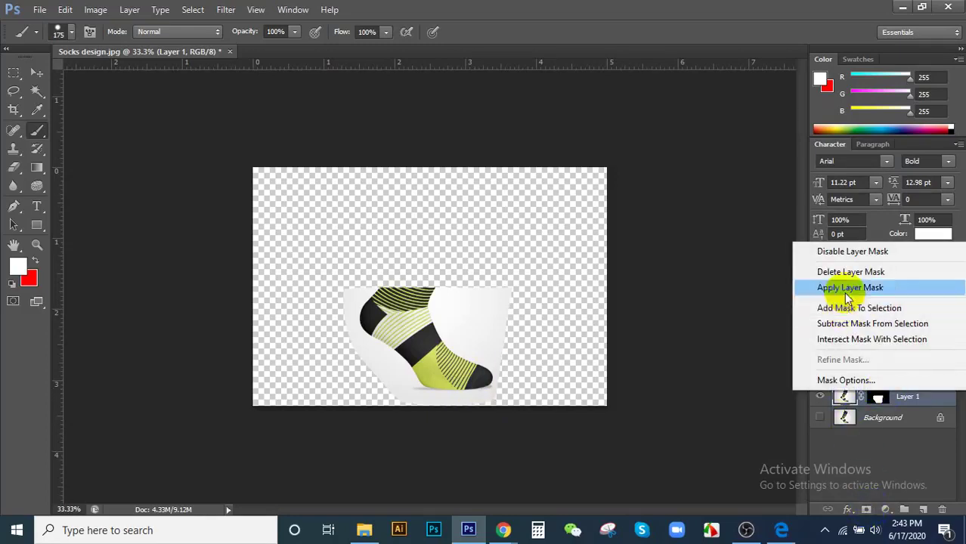
left_click(850, 272)
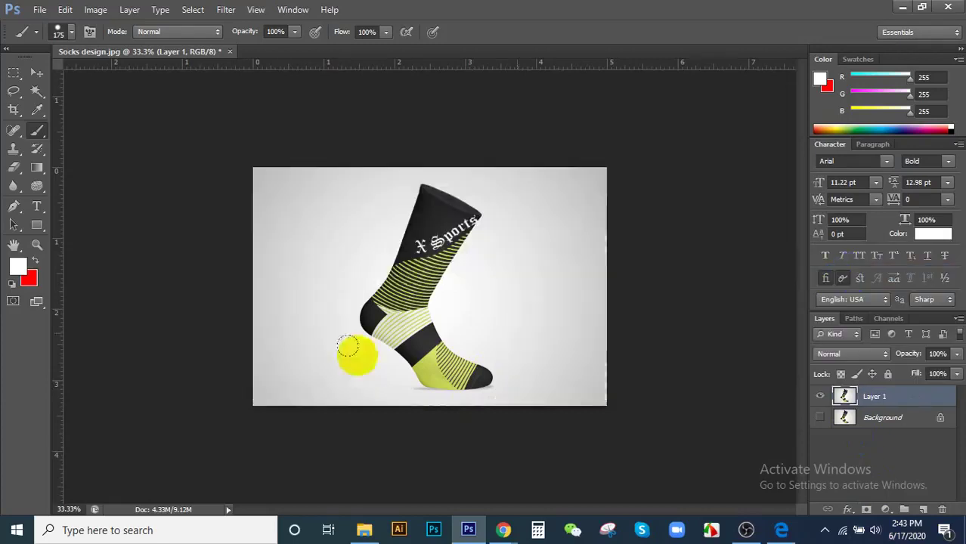
scroll(446, 250, "down", 1)
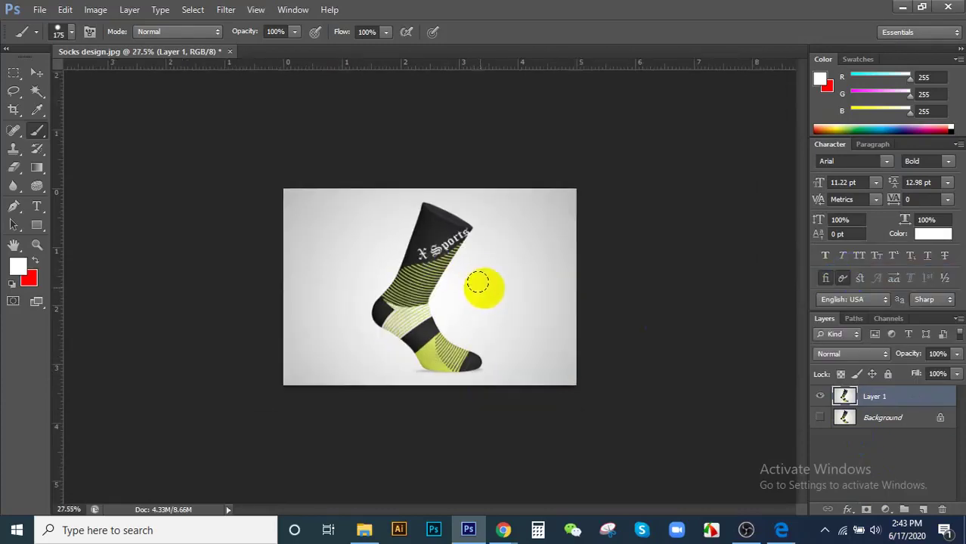
scroll(445, 302, "up", 1)
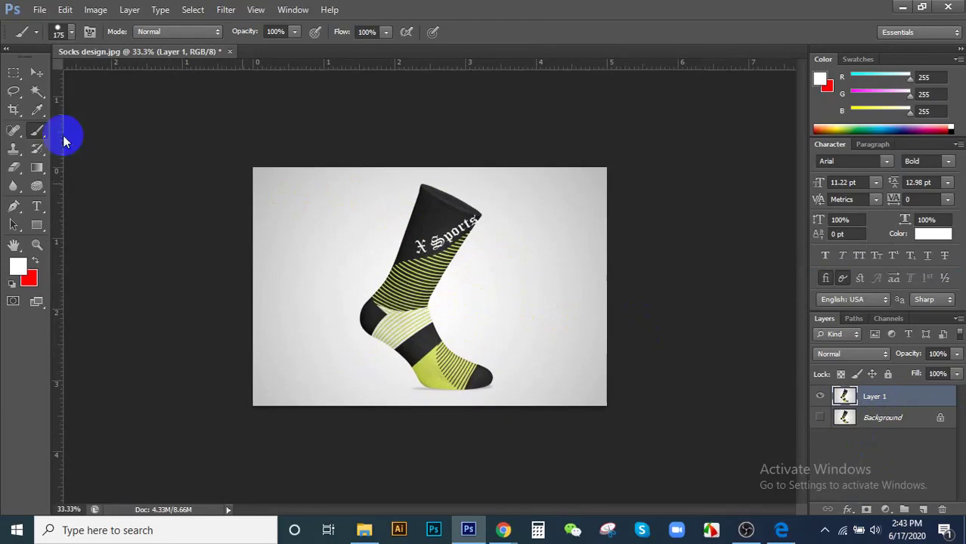
- Select the background and its corners around the sock with the Magic Wand
left_click(37, 90)
left_click(497, 285)
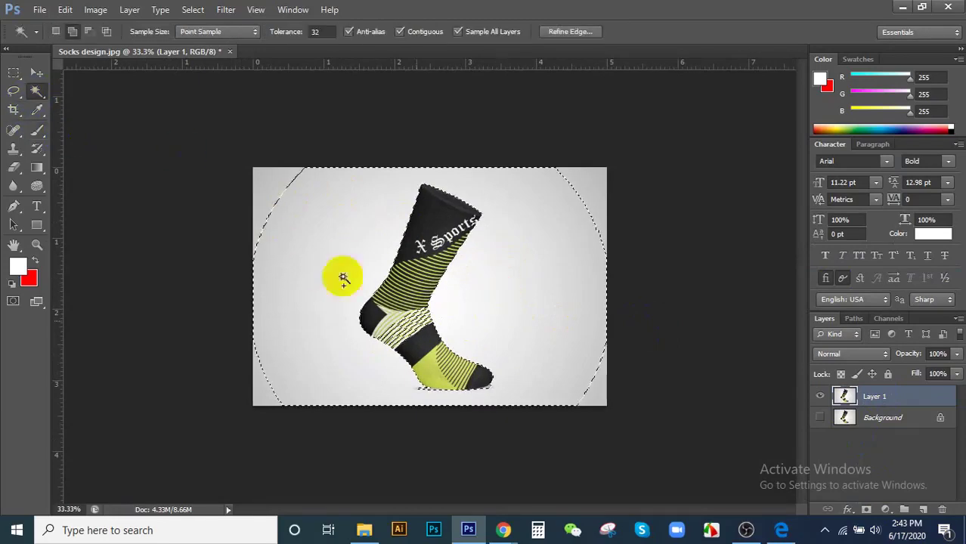
left_click(295, 212)
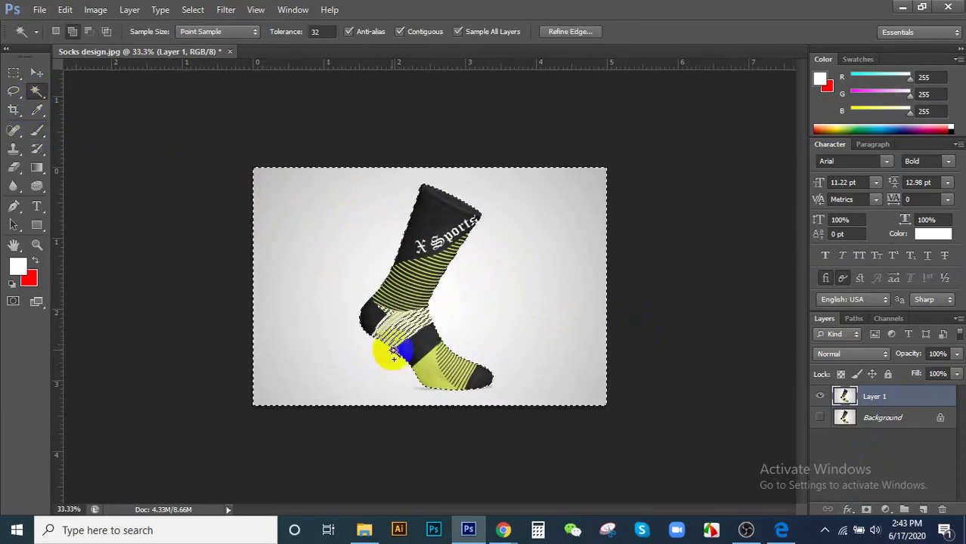
scroll(336, 303, "up", 2)
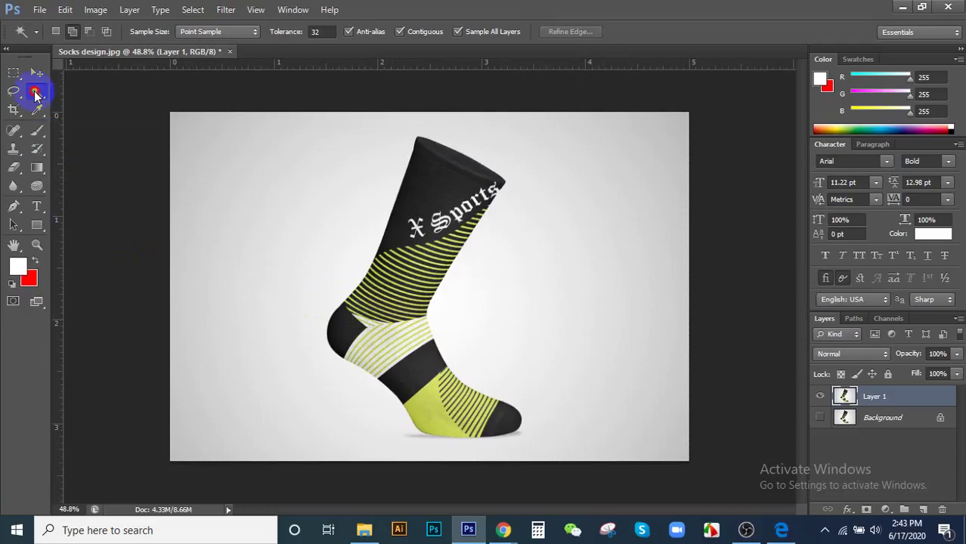
- Quick-select the whole sock from top to toe, refining the heel and checking by inverting
left_click_drag(36, 91, 91, 85)
mouse_move(433, 214)
left_mouse_down()
mouse_move(394, 403)
mouse_move(401, 395)
mouse_move(396, 404)
mouse_move(485, 421)
mouse_move(328, 379)
left_mouse_up()
scroll(363, 336, "up", 3)
mouse_move(359, 323)
left_mouse_down()
mouse_move(339, 319)
mouse_move(347, 320)
left_mouse_up()
scroll(444, 324, "down", 4)
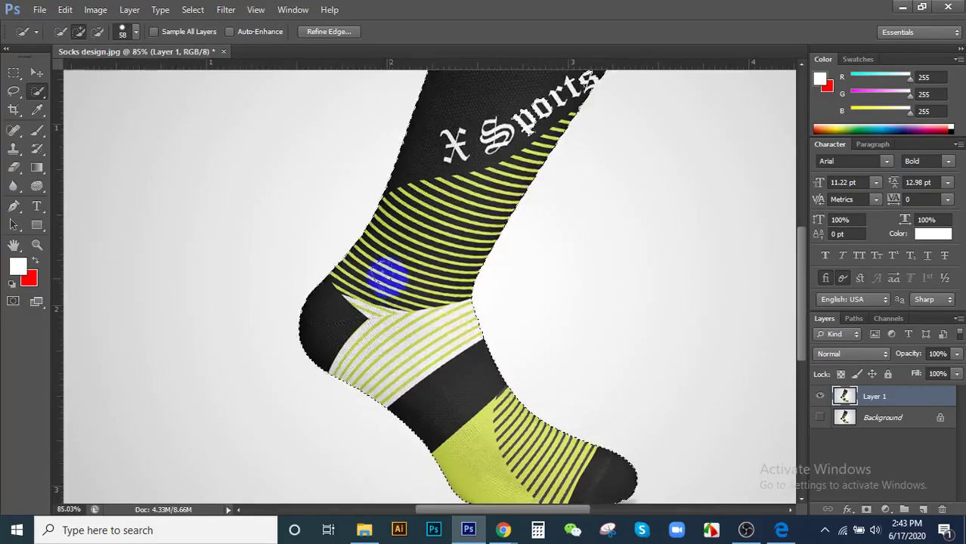
scroll(446, 285, "up", 1)
scroll(441, 286, "down", 1)
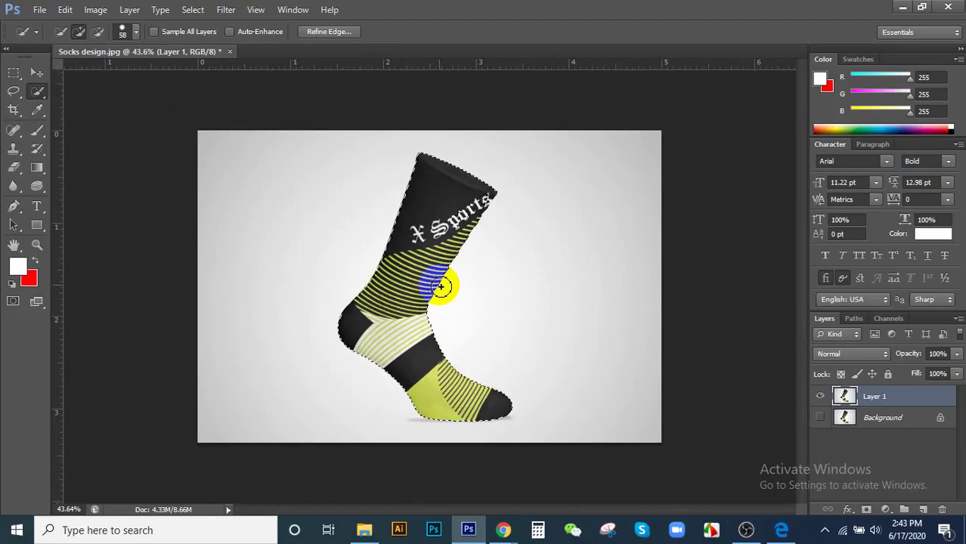
key("ctrl+shift+i")
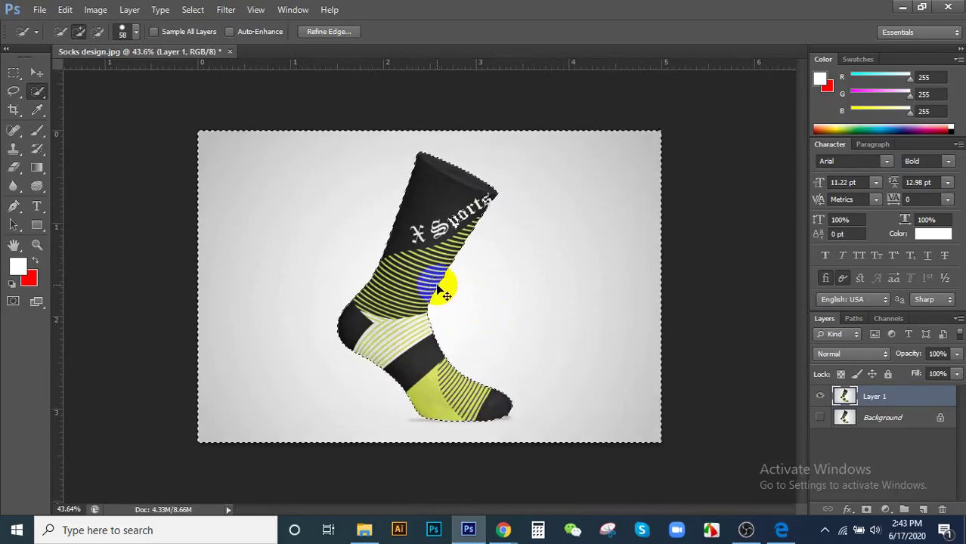
key("ctrl+shift+i")
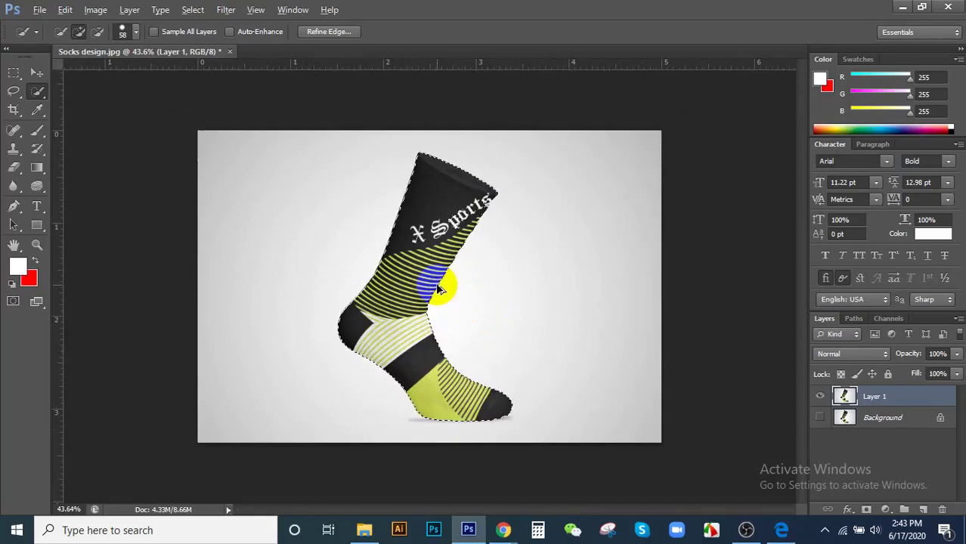
- Subtract stray areas near the lettering and along the leg from the selection
key("alt")
scroll(454, 216, "up", 8)
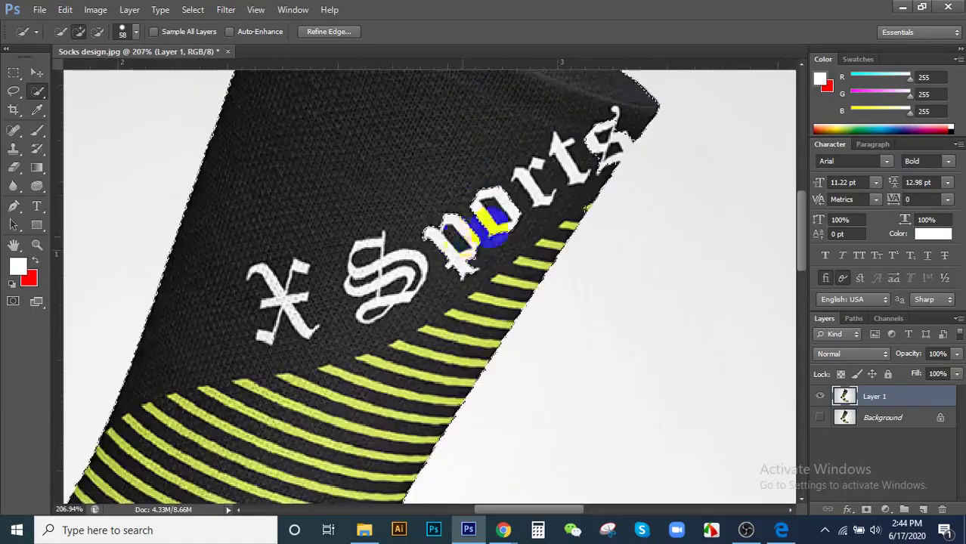
left_click(97, 31)
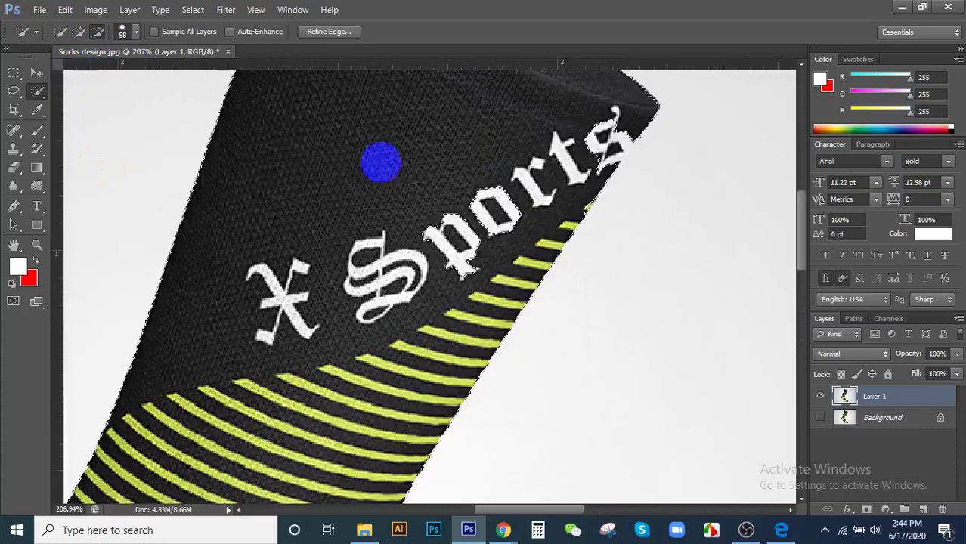
mouse_move(414, 274)
left_mouse_down()
mouse_move(460, 218)
mouse_move(583, 133)
mouse_move(486, 189)
mouse_move(525, 232)
left_mouse_up()
scroll(384, 212, "down", 8)
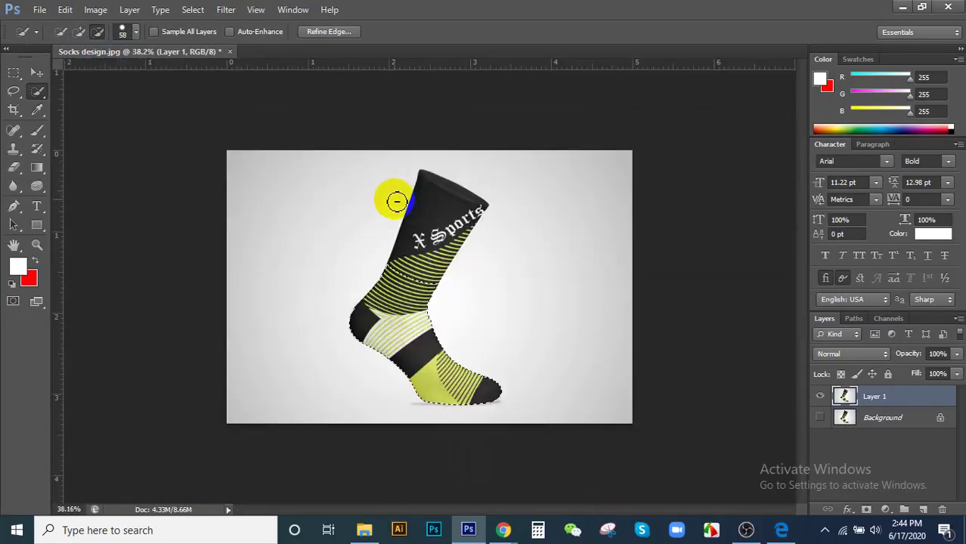
scroll(377, 317, "up", 3)
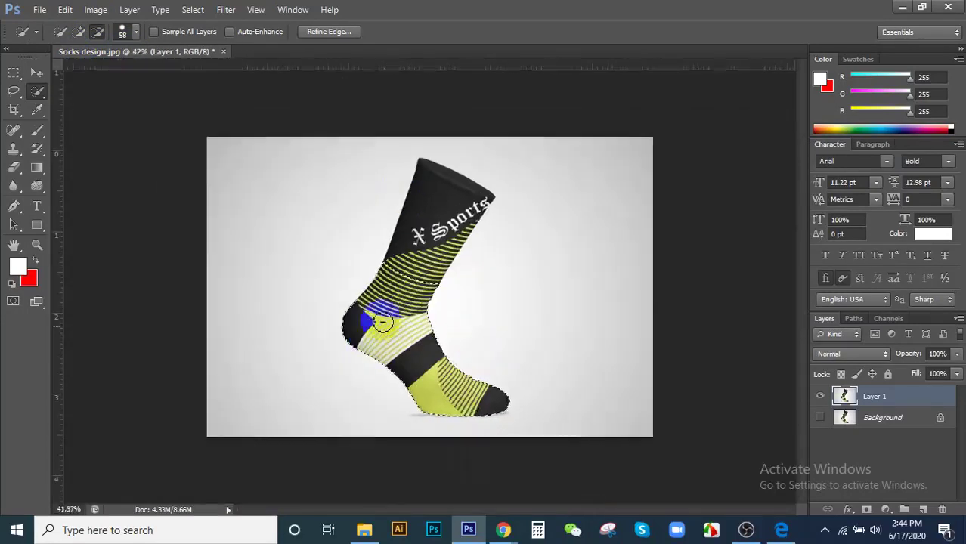
mouse_move(394, 227)
left_mouse_down()
mouse_move(378, 317)
mouse_move(416, 220)
left_mouse_up()
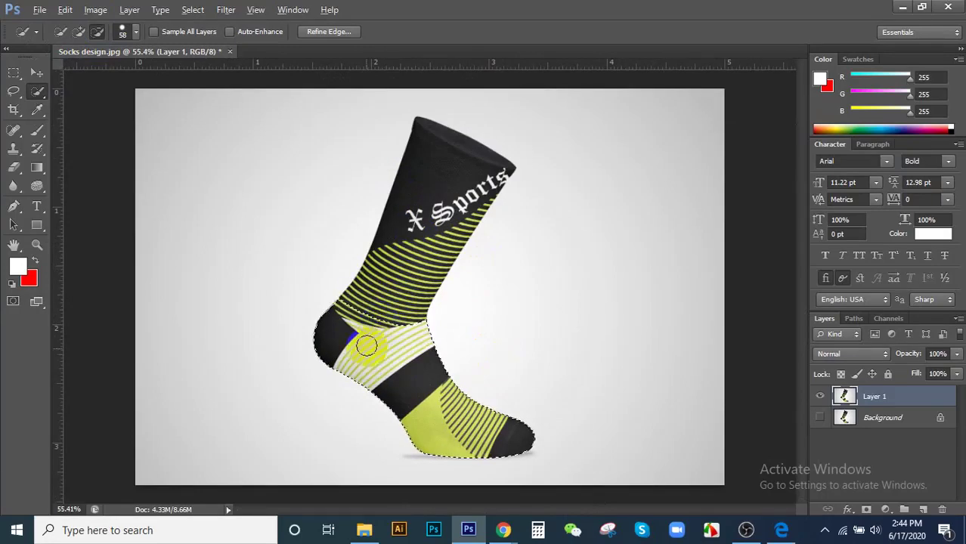
- Add the leg and the cuff near the X Sports lettering back into the selection
left_click(78, 32)
mouse_move(388, 334)
left_mouse_down()
mouse_move(391, 290)
mouse_move(418, 216)
mouse_move(462, 183)
mouse_move(489, 181)
mouse_move(425, 280)
left_mouse_up()
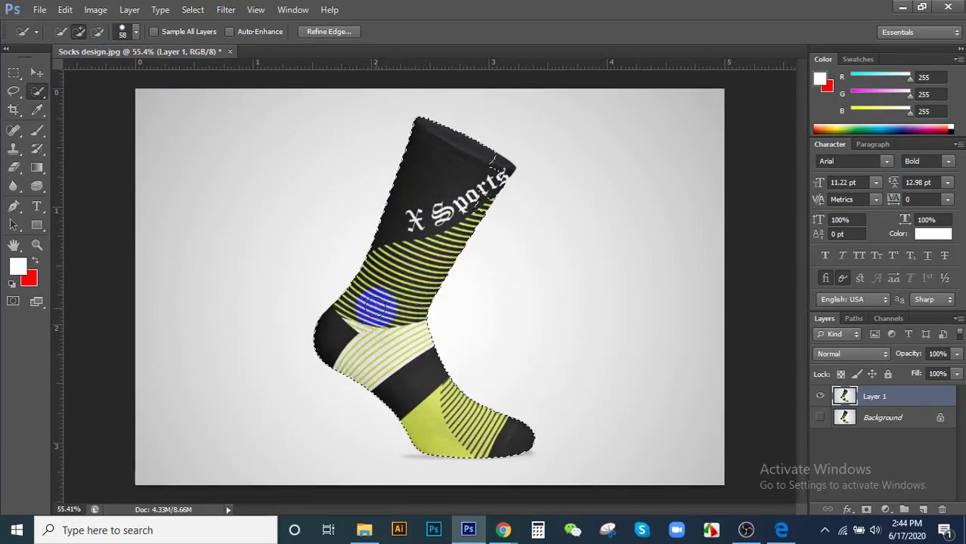
mouse_move(372, 304)
left_mouse_down()
mouse_move(444, 211)
mouse_move(462, 195)
mouse_move(478, 211)
mouse_move(490, 180)
left_mouse_up()
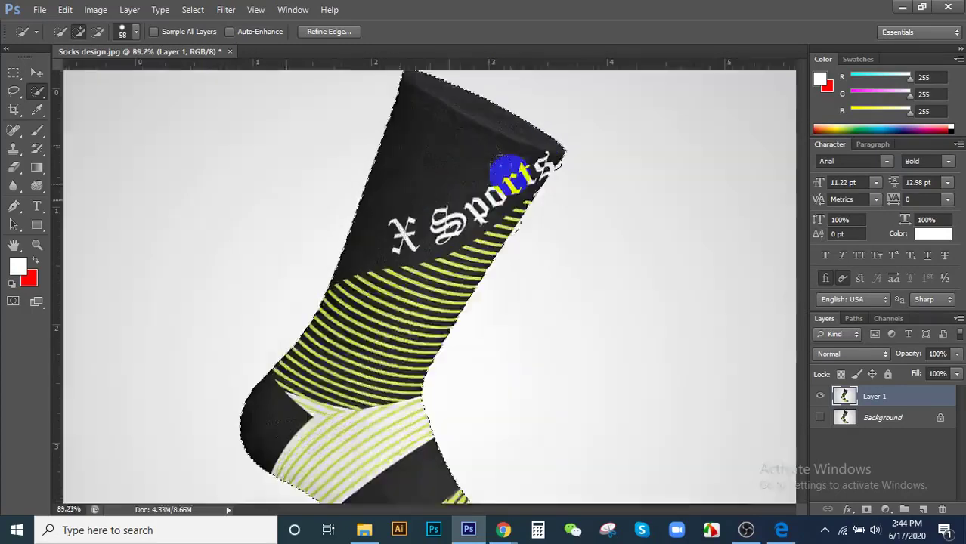
left_click_drag(503, 168, 489, 224)
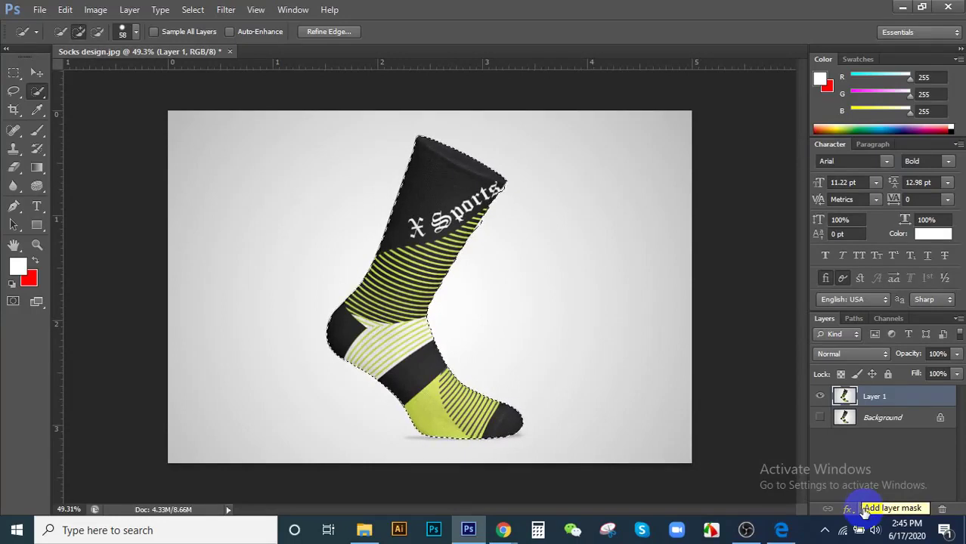
- Mask Layer 1 from the sock selection, preview the mask, then return to the masked sock
left_click(866, 511)
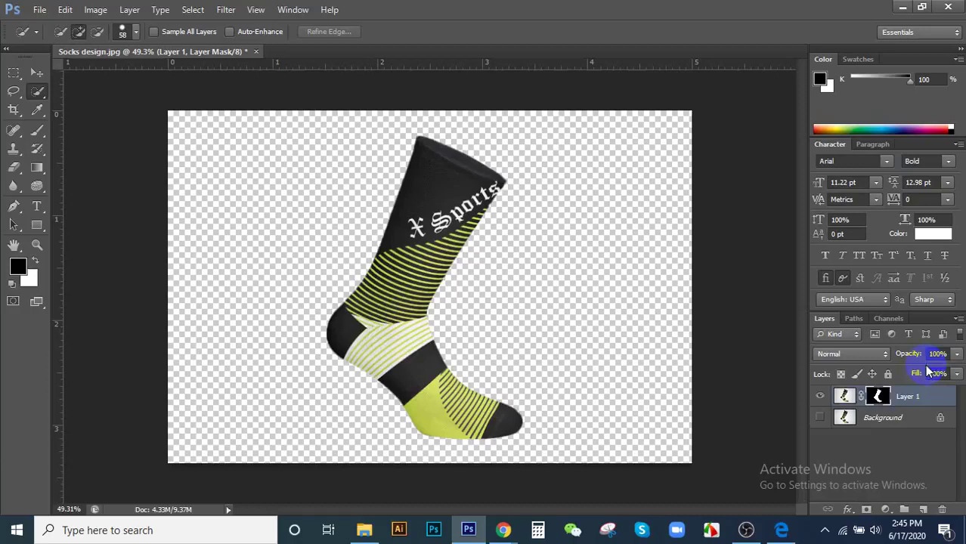
left_click(877, 396, "alt")
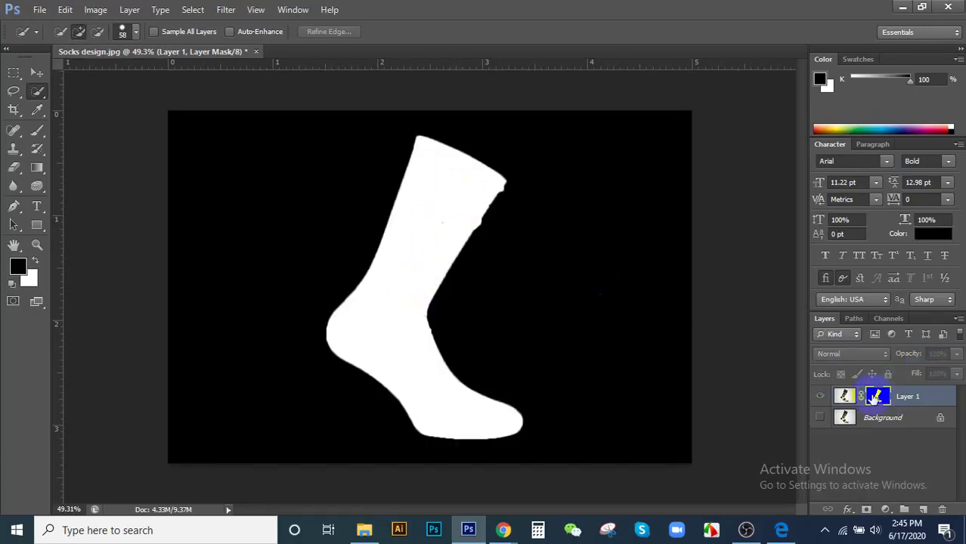
left_click(845, 397)
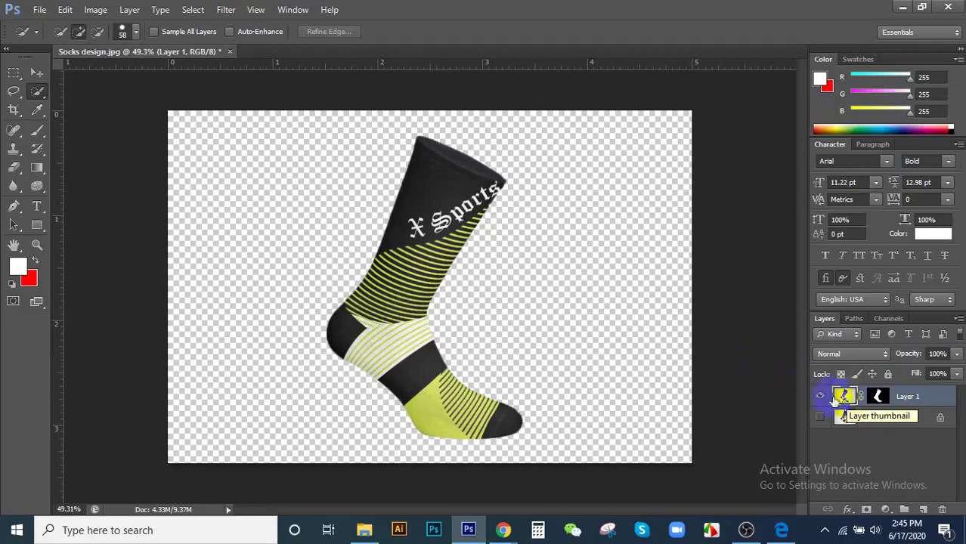
left_click(386, 306)
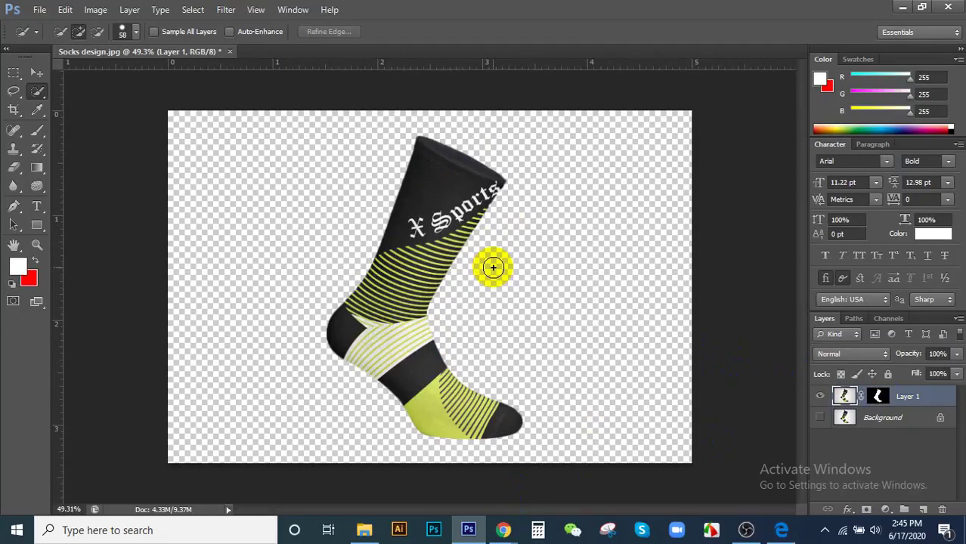
scroll(483, 248, "up", 2)
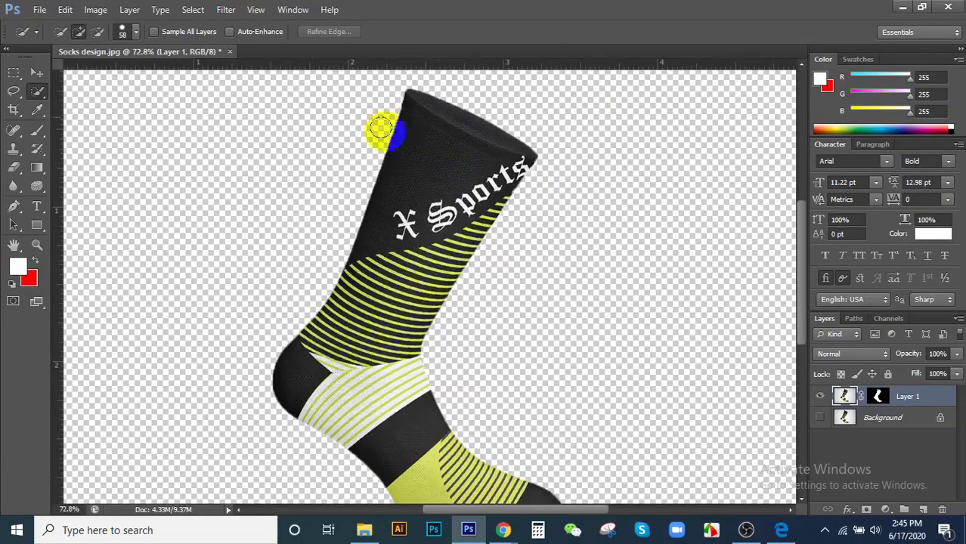
- Frame the sock's top cuff with a rectangular marquee and target Layer 1's mask
left_click(14, 72)
left_click_drag(493, 169, 569, 281)
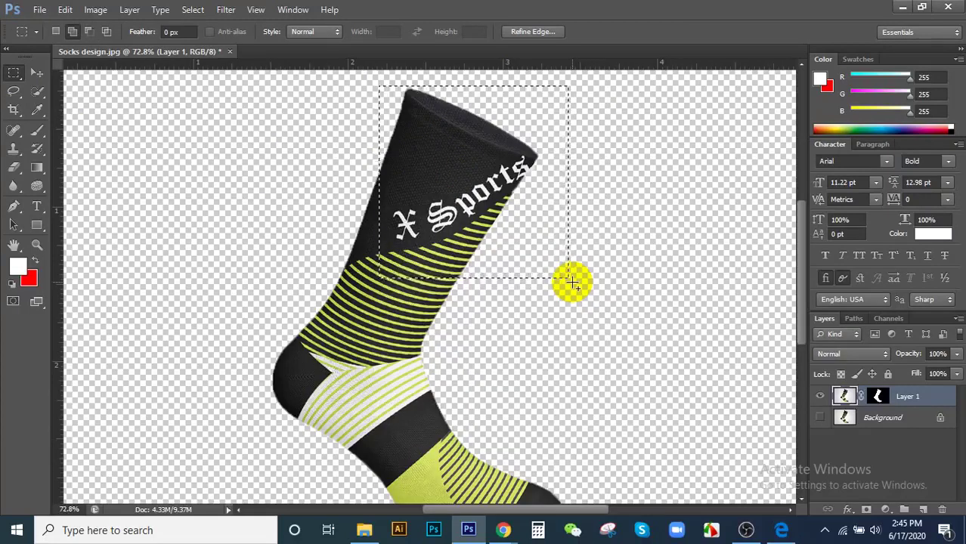
left_click(845, 399)
left_click(877, 398)
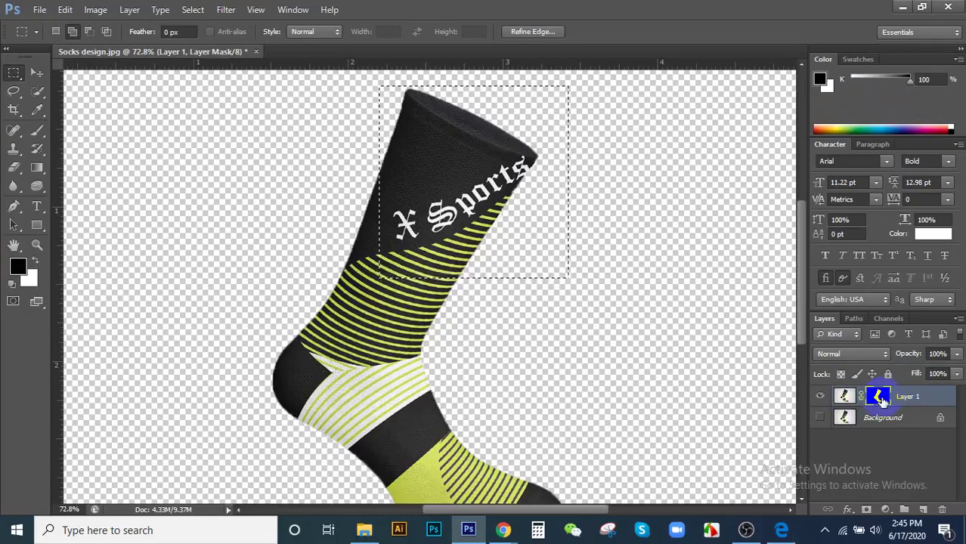
left_click(845, 396)
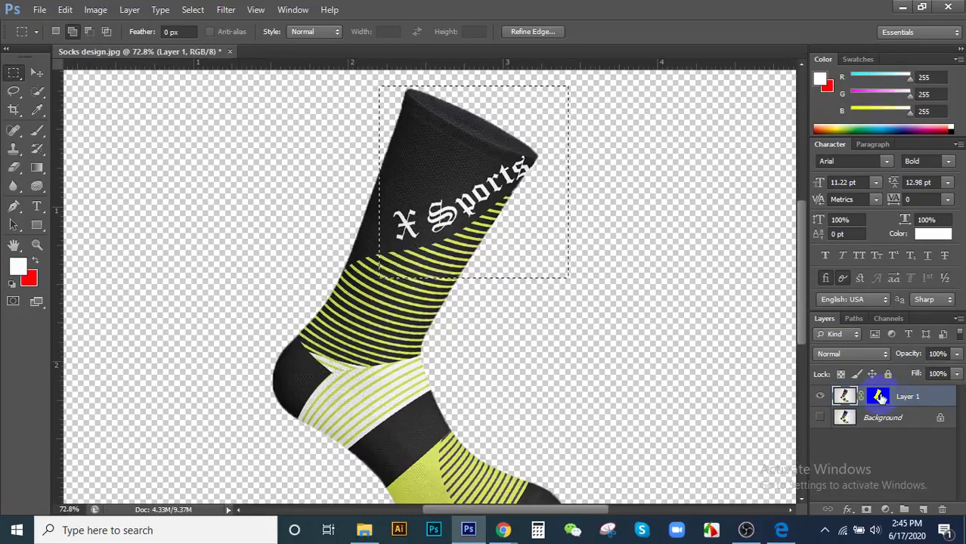
left_click(879, 397)
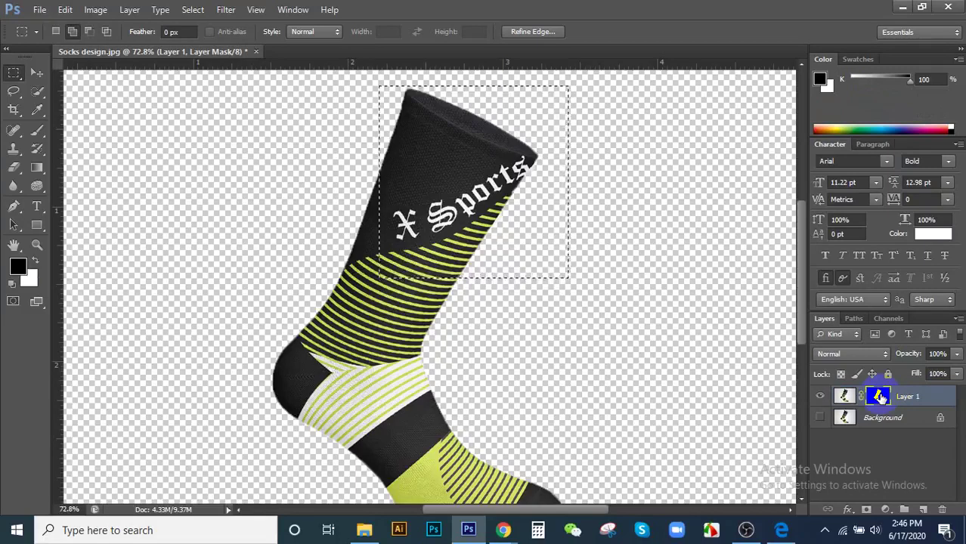
- Reset the foreground and background colours to default black and white
left_click(34, 262)
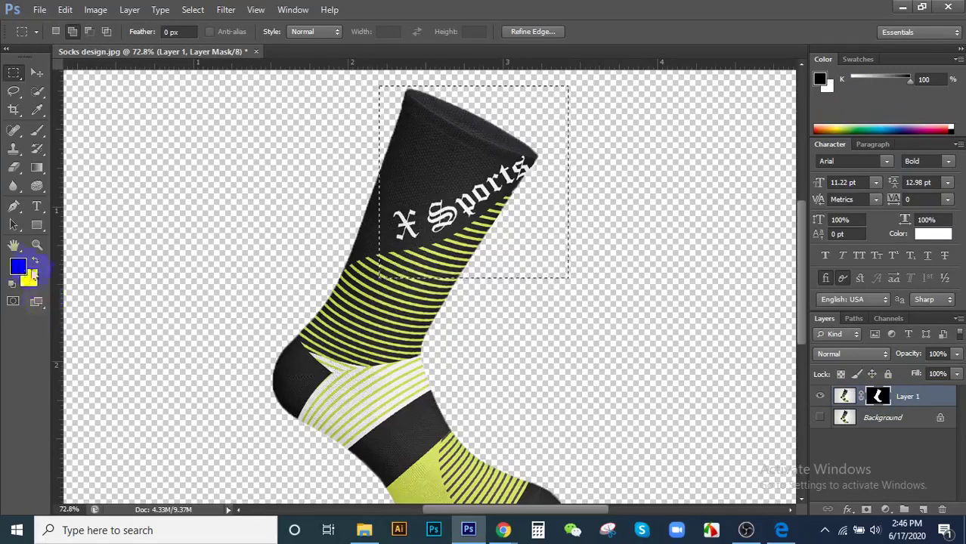
left_click(27, 269)
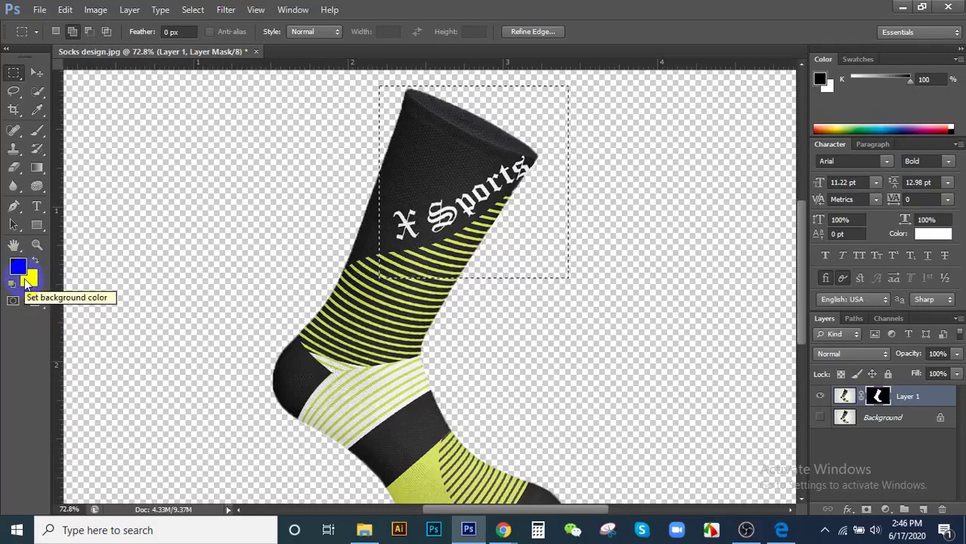
key("d")
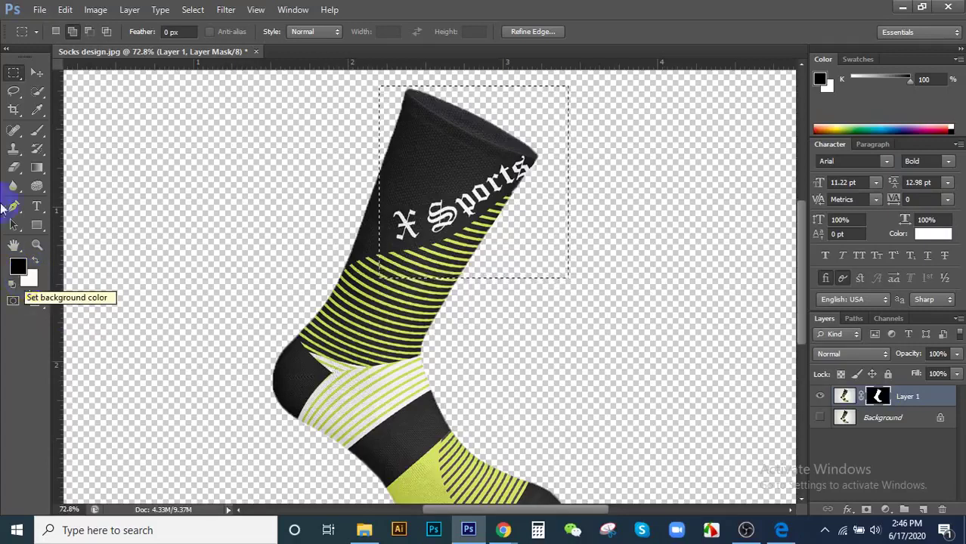
- Paint a Brush stroke over the cuff on the mask, then undo it
left_click(39, 131)
mouse_move(474, 151)
left_mouse_down()
mouse_move(368, 104)
mouse_move(405, 93)
mouse_move(666, 170)
mouse_move(470, 158)
left_mouse_up()
key("ctrl+z")
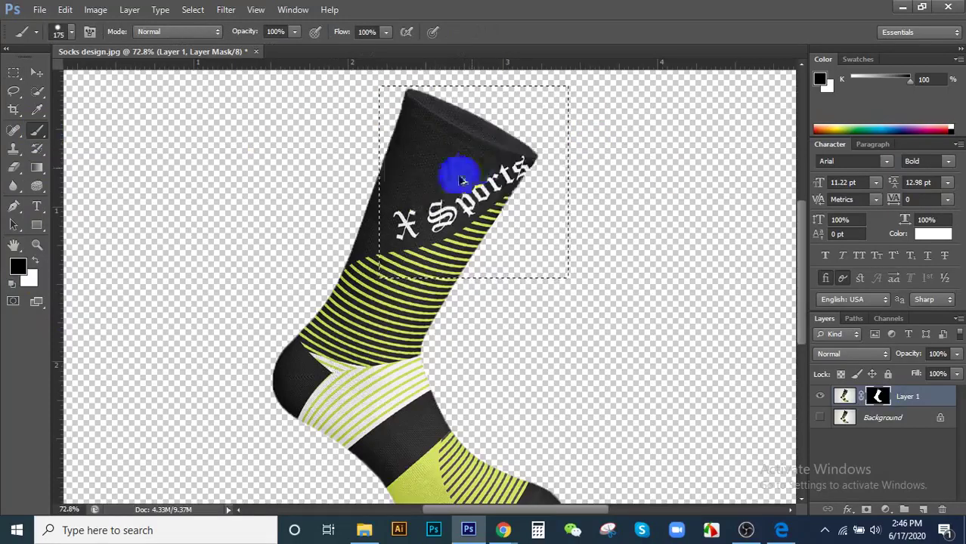
scroll(249, 216, "down", 1)
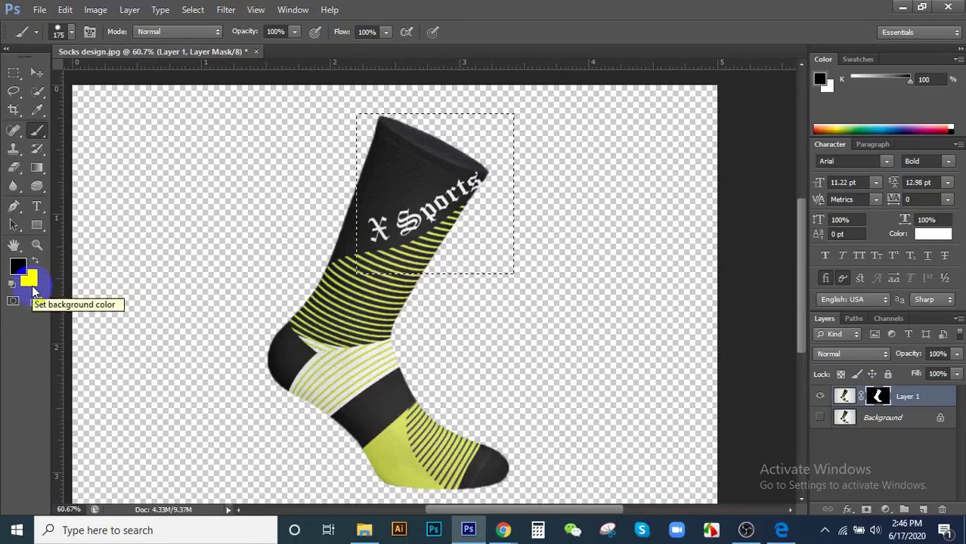
- Reset default colours and touch up the mask near the Sports lettering
key("d")
left_click(165, 246)
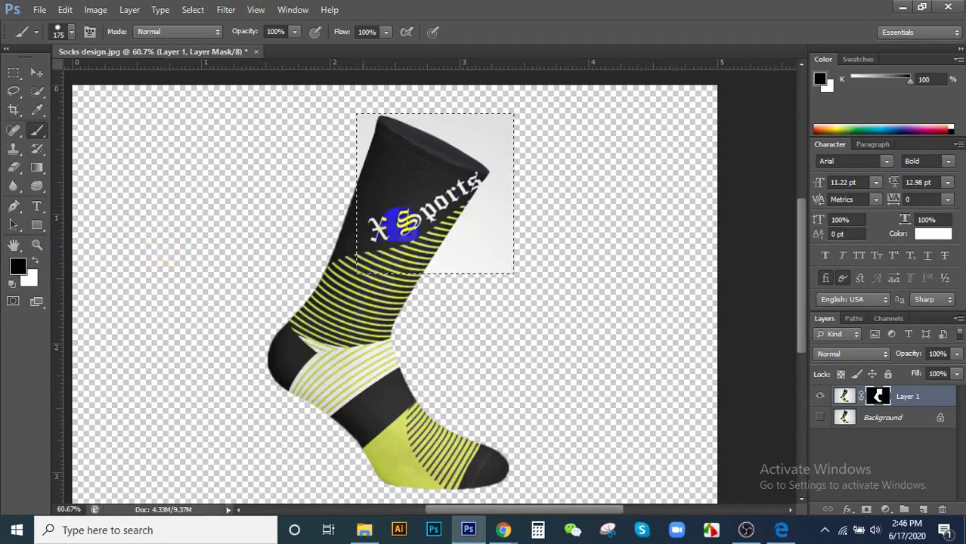
scroll(404, 148, "down", 2)
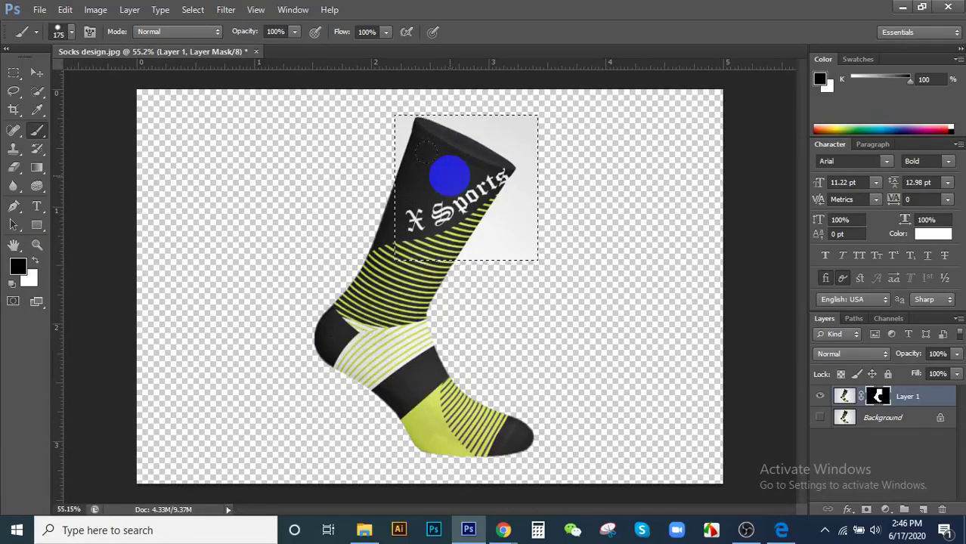
scroll(408, 83, "up", 2)
scroll(454, 143, "down", 1)
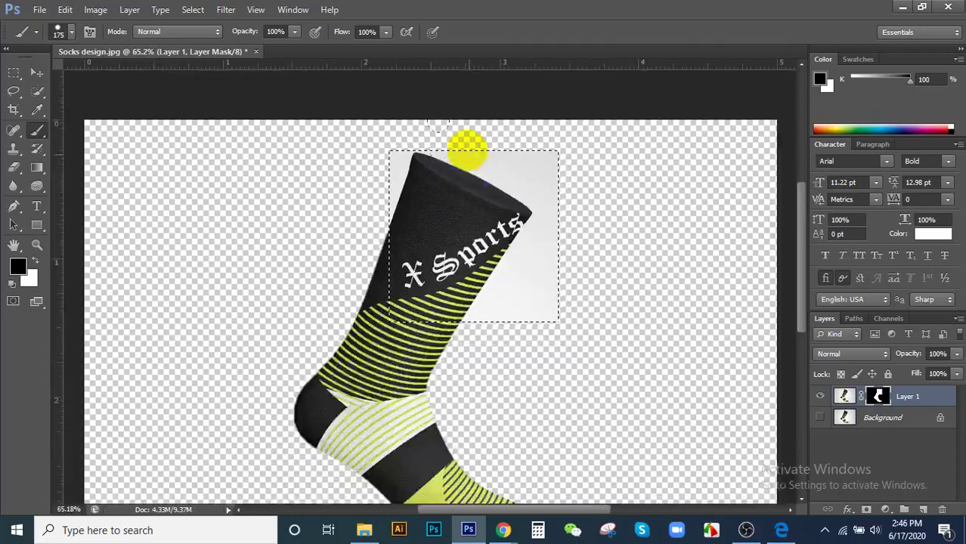
scroll(456, 154, "up", 3)
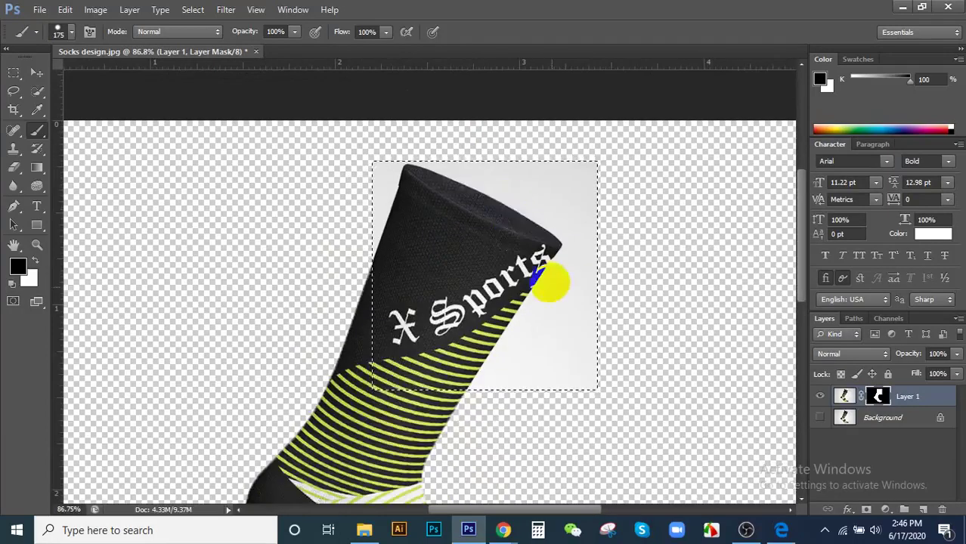
scroll(532, 201, "up", 2)
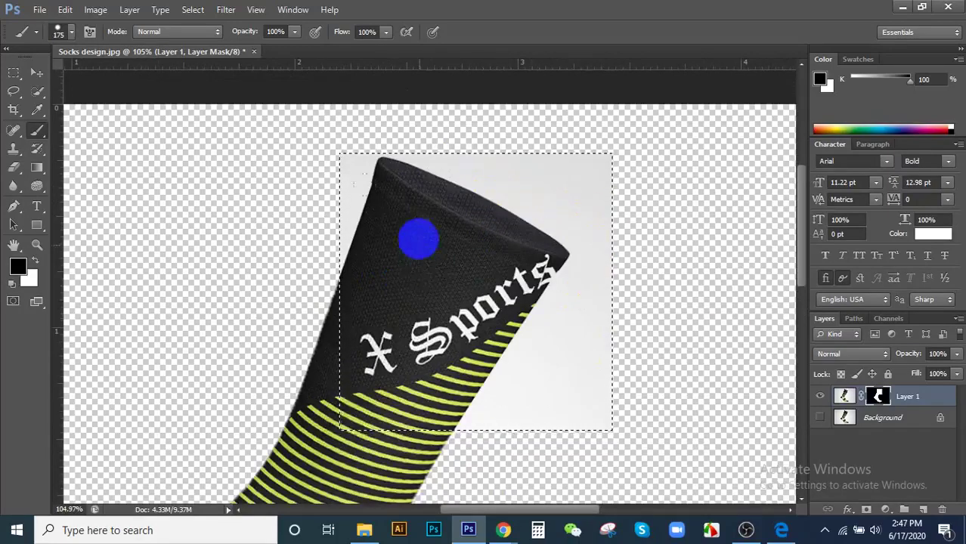
scroll(418, 236, "down", 2)
scroll(433, 247, "up", 1)
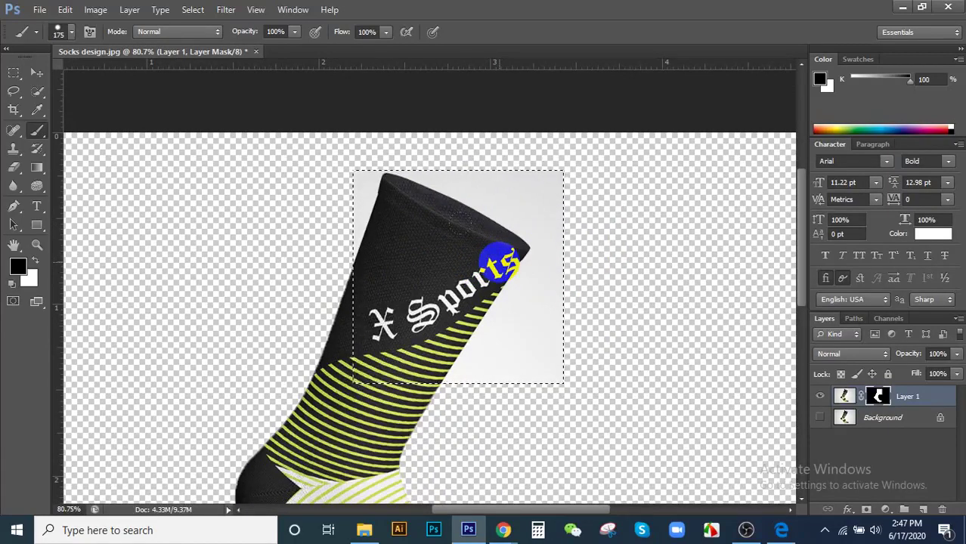
left_click_drag(498, 257, 494, 261)
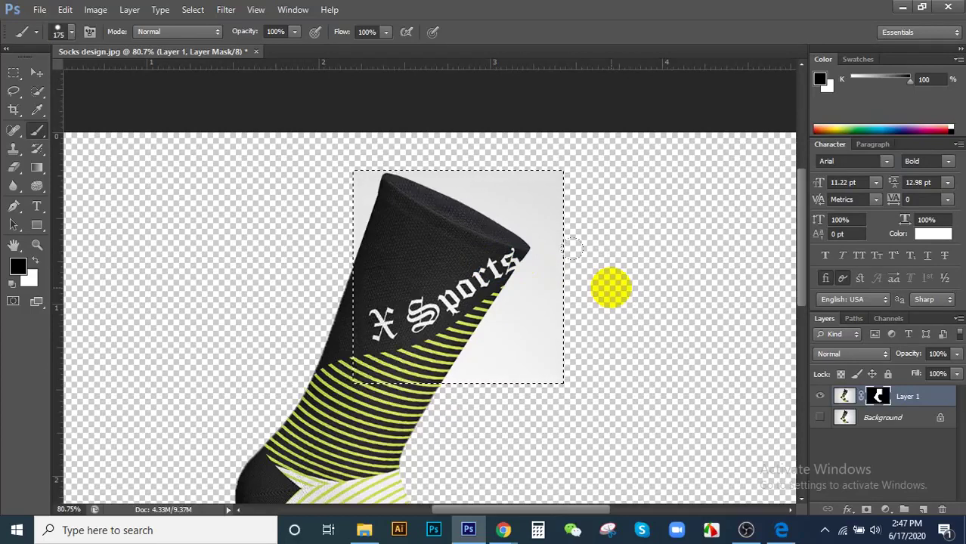
- Fill the marquee on Layer 1's mask with black using Alt+Backspace after resetting colours
left_click(28, 278)
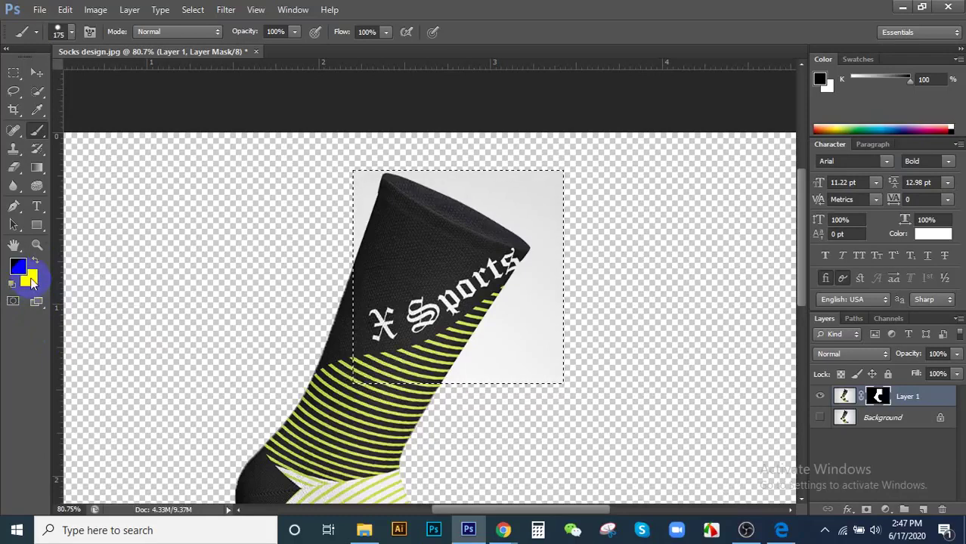
key("d")
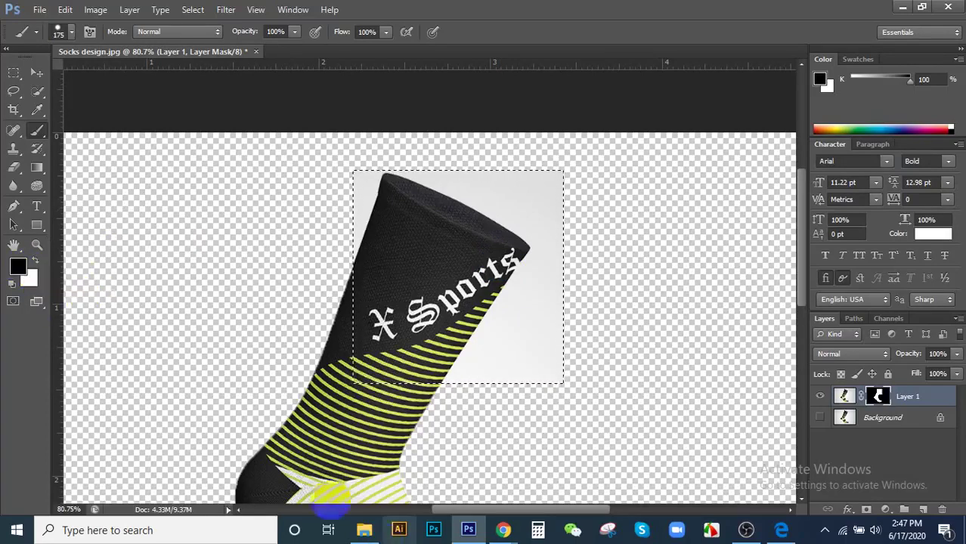
scroll(448, 185, "down", 1)
scroll(447, 185, "up", 3)
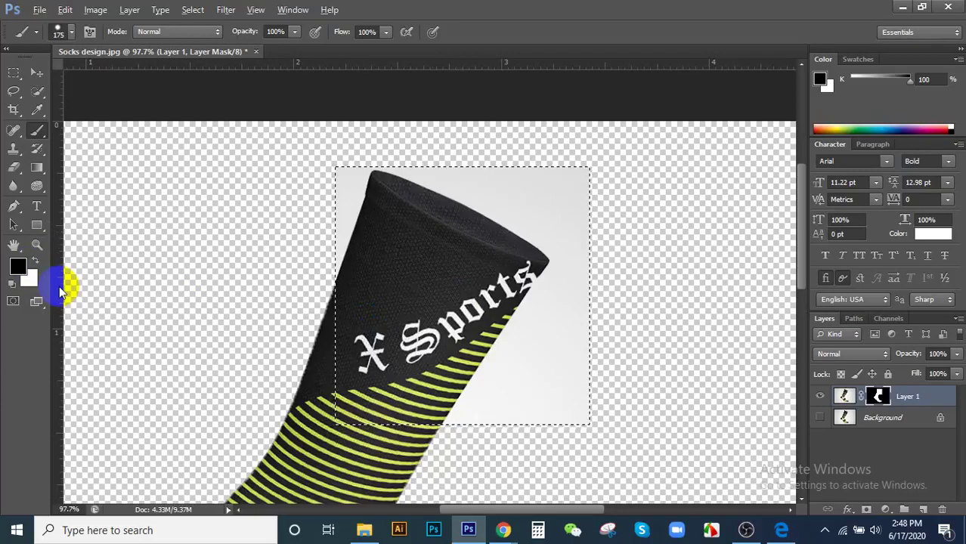
key("alt+BackSpace")
left_click(875, 395)
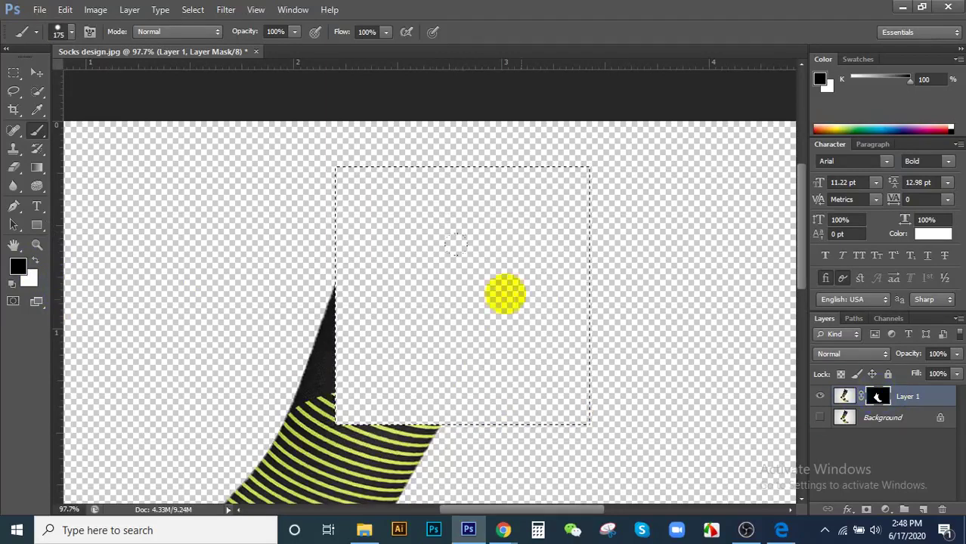
scroll(502, 277, "down", 1)
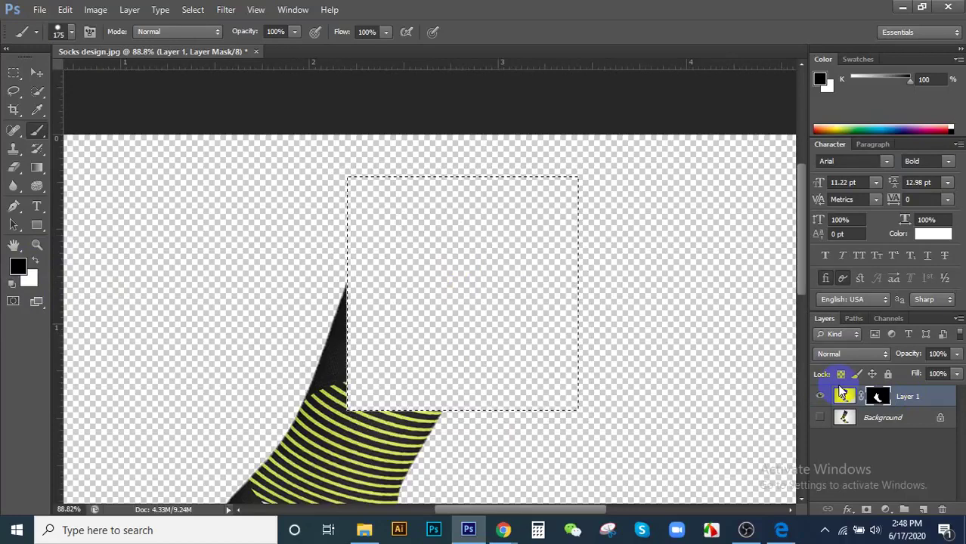
scroll(510, 317, "down", 3)
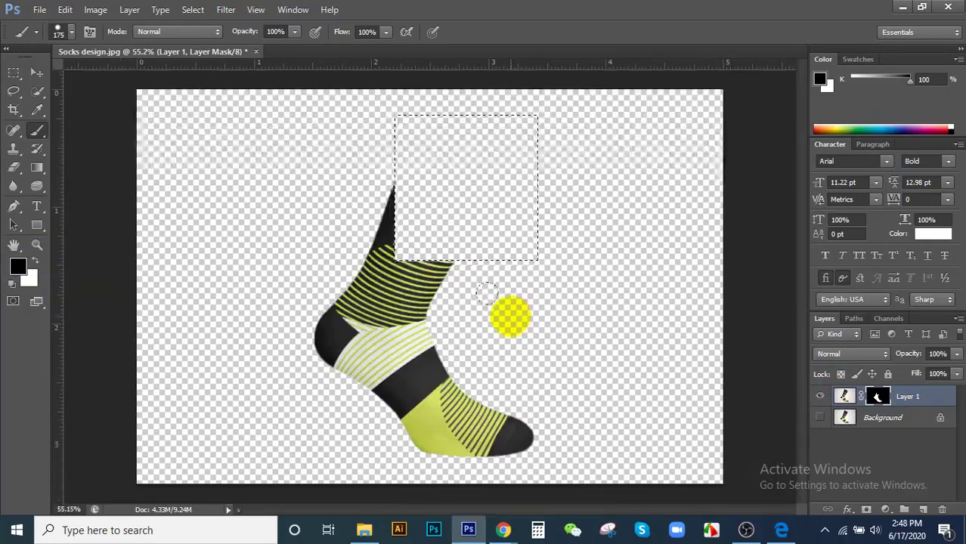
- Deselect the rectangle, inspect the sock's cut edge up close, and pick the Move Tool
key("ctrl+d")
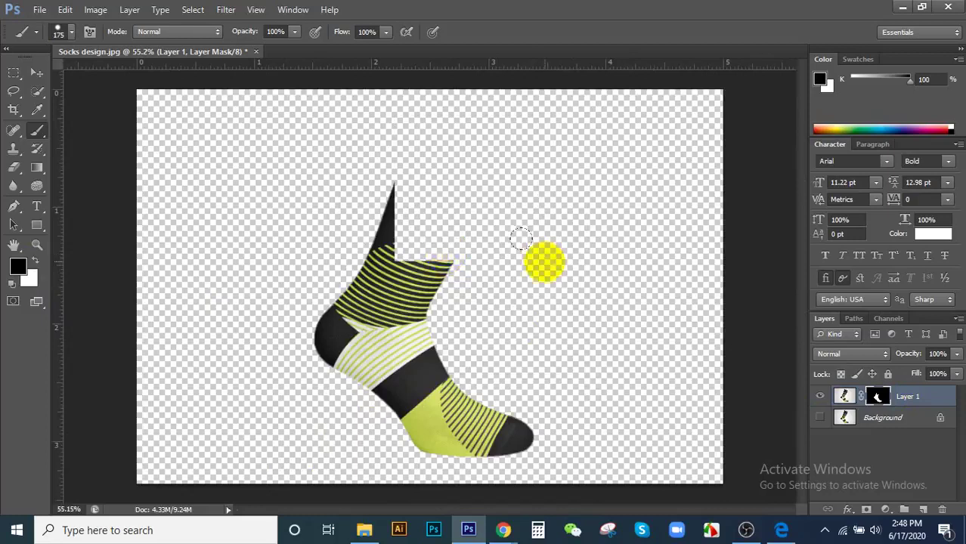
scroll(392, 205, "up", 3)
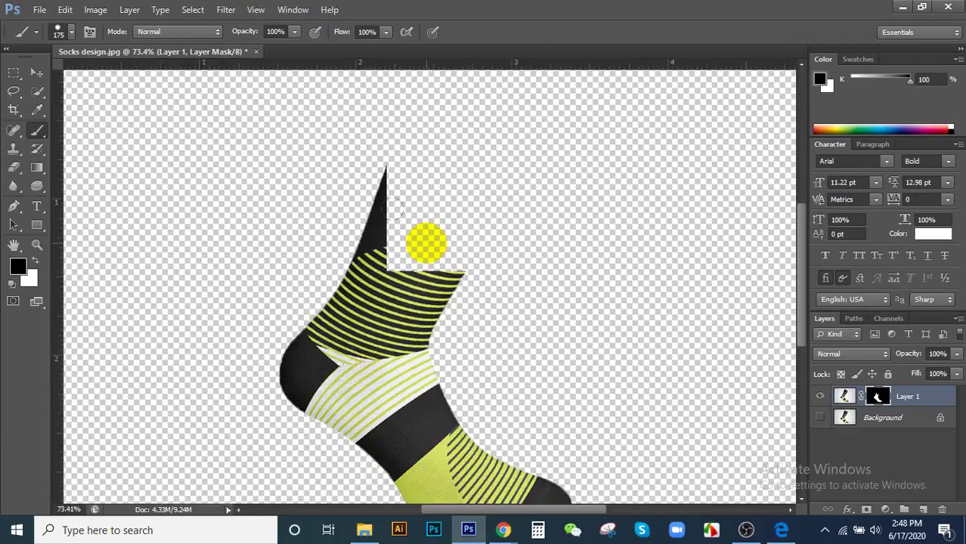
scroll(408, 167, "down", 3)
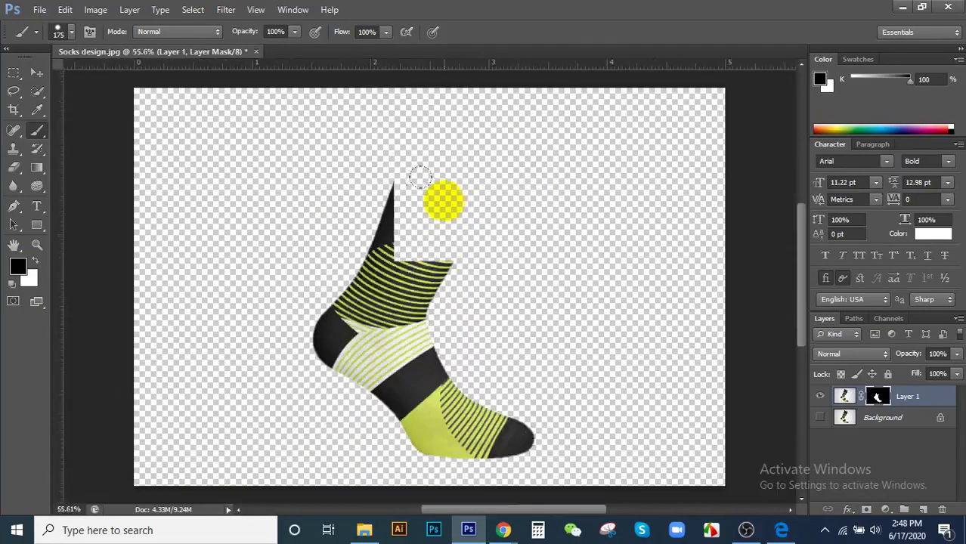
scroll(401, 371, "up", 5)
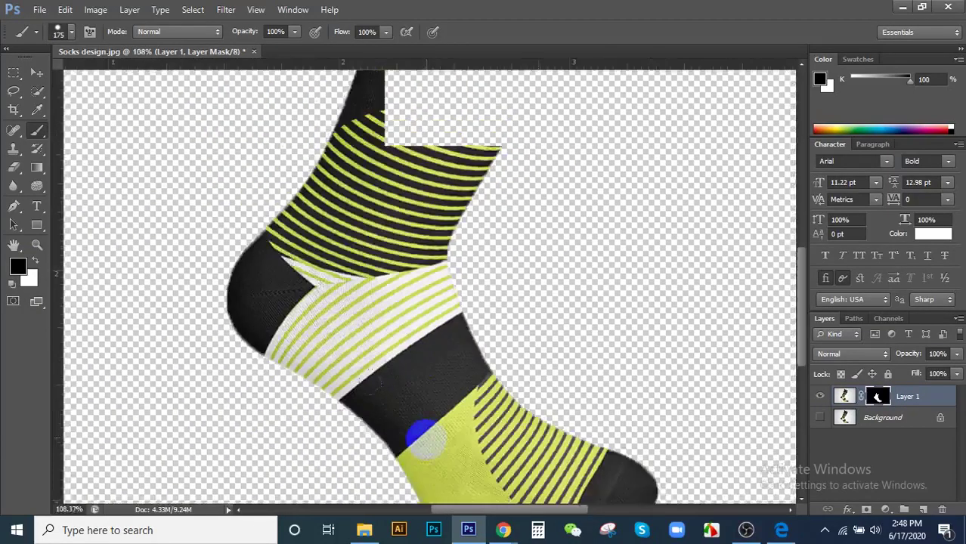
scroll(412, 378, "down", 2)
scroll(401, 404, "up", 2)
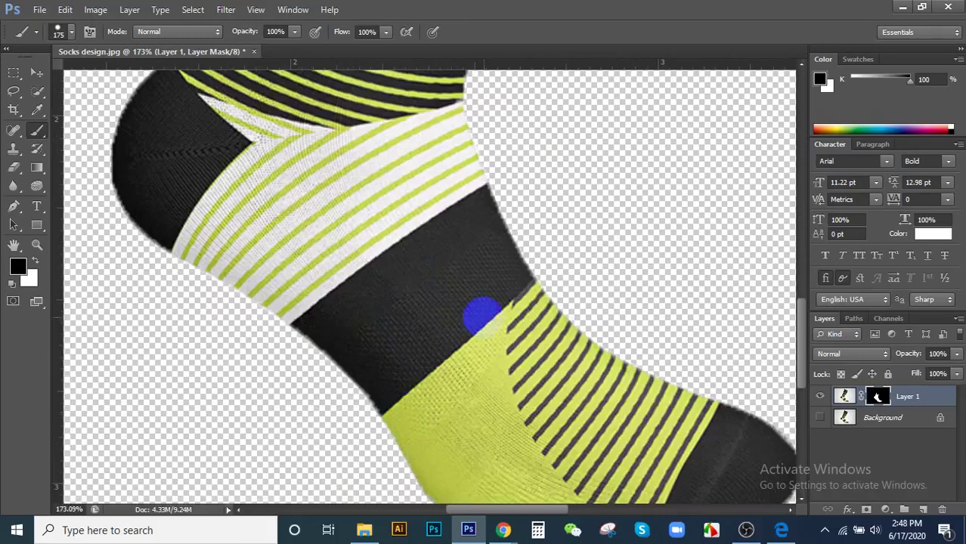
left_click(37, 72)
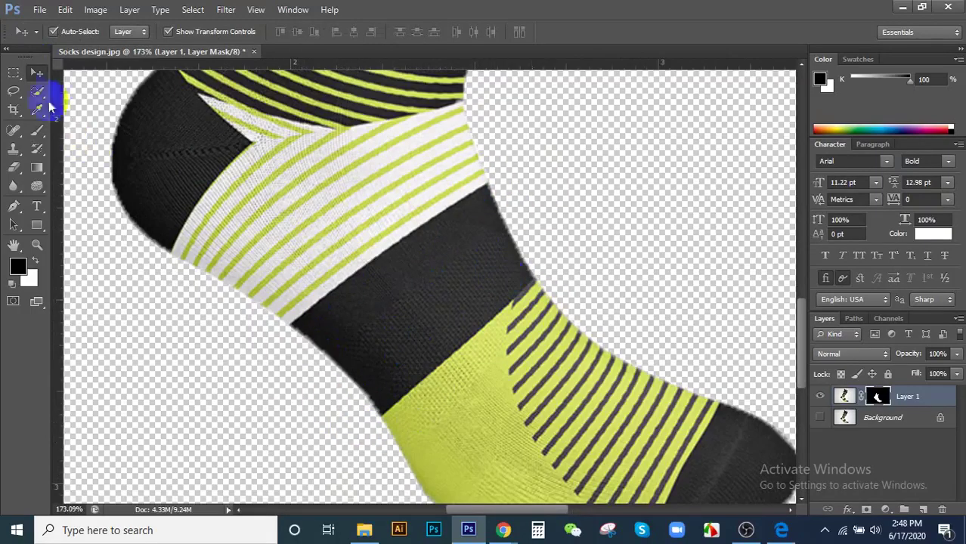
- Outline the black middle band with a closed Polygonal Lasso selection
left_click(15, 91)
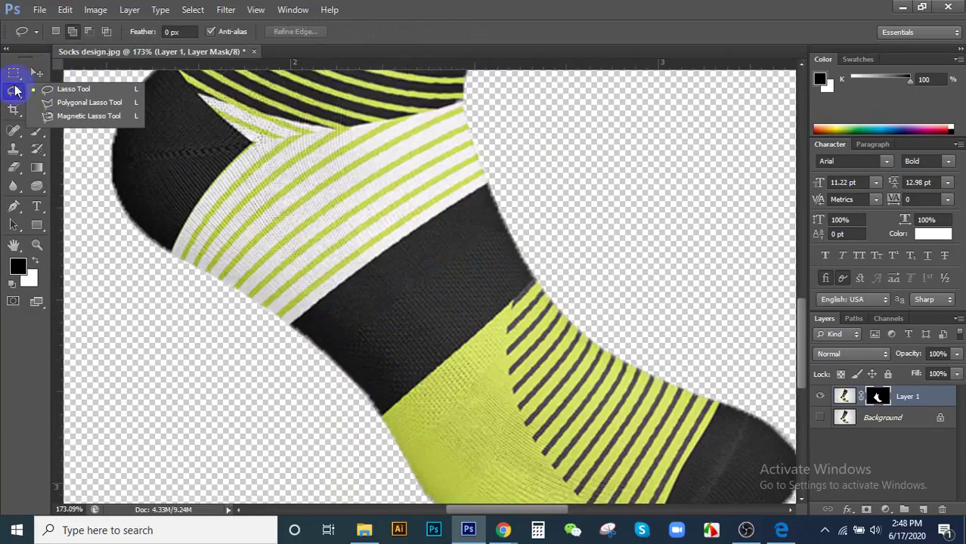
left_click(68, 106)
left_click(290, 326)
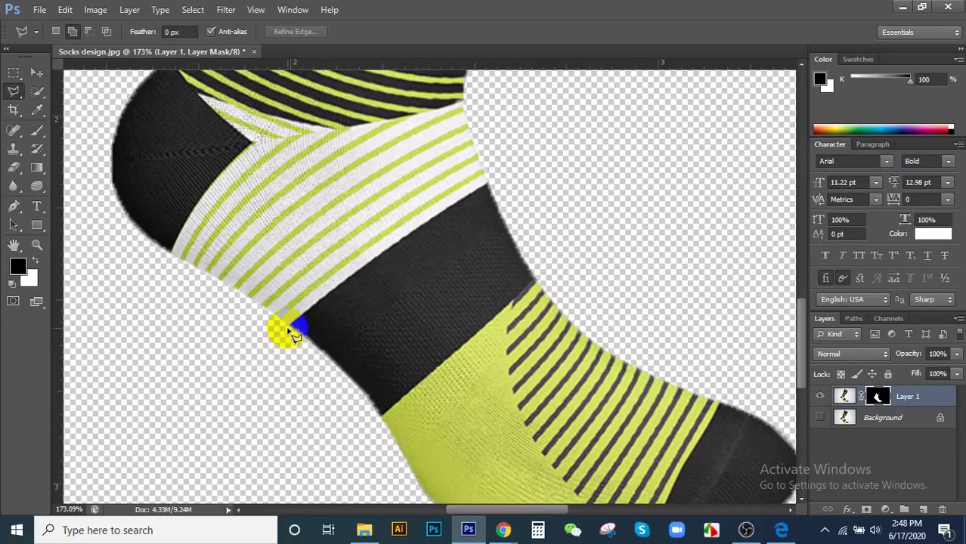
left_click(407, 230)
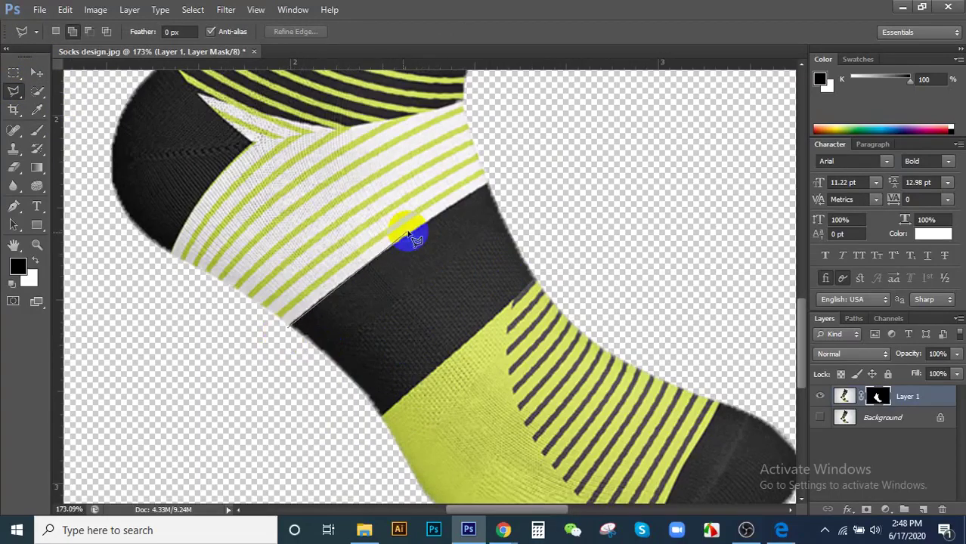
left_click(491, 184)
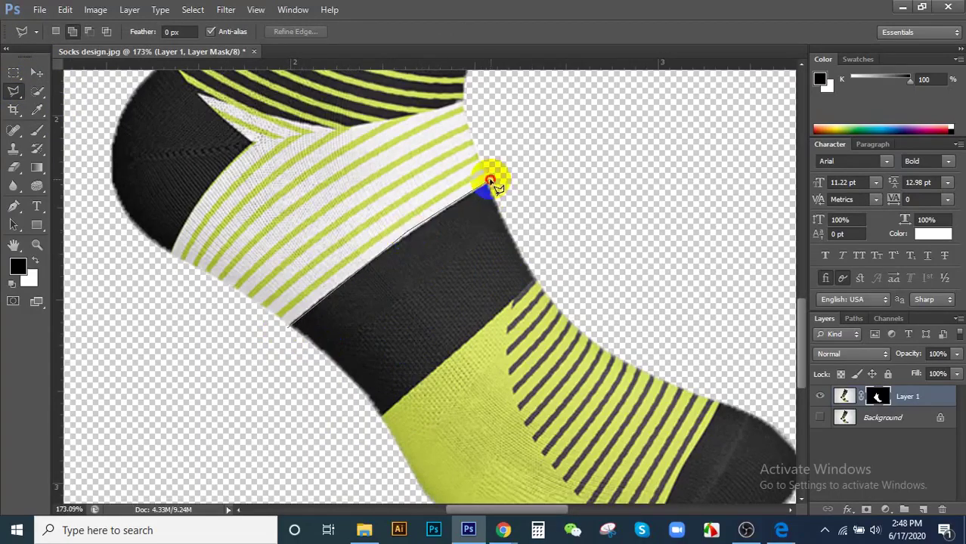
left_click(539, 274)
left_click(490, 327)
left_click(378, 421)
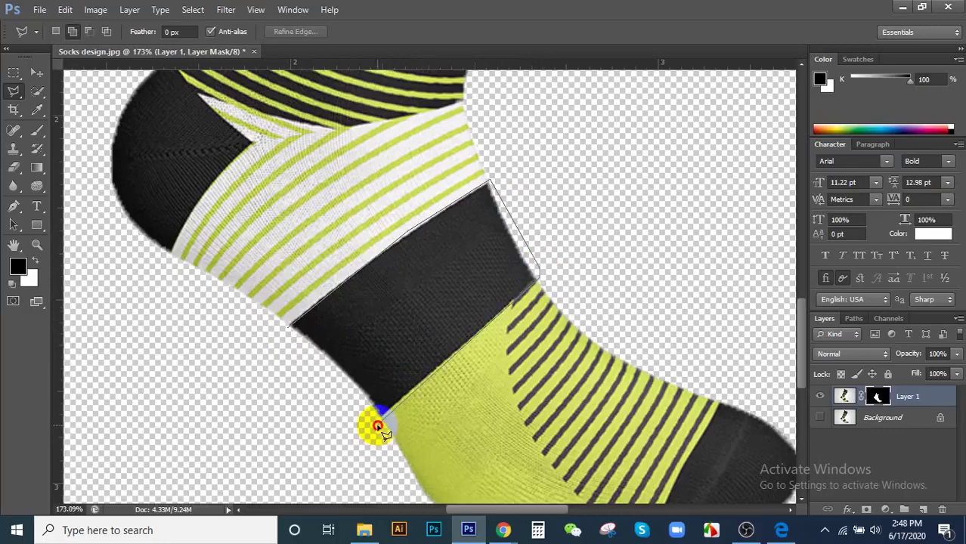
left_click(295, 339)
left_click(291, 328)
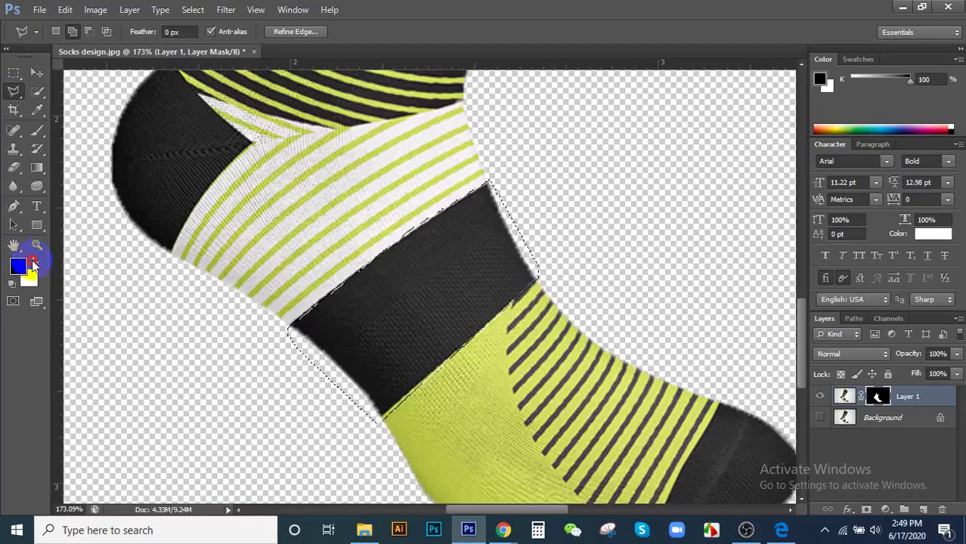
- Swap the colours so white becomes the foreground colour
left_click(33, 260)
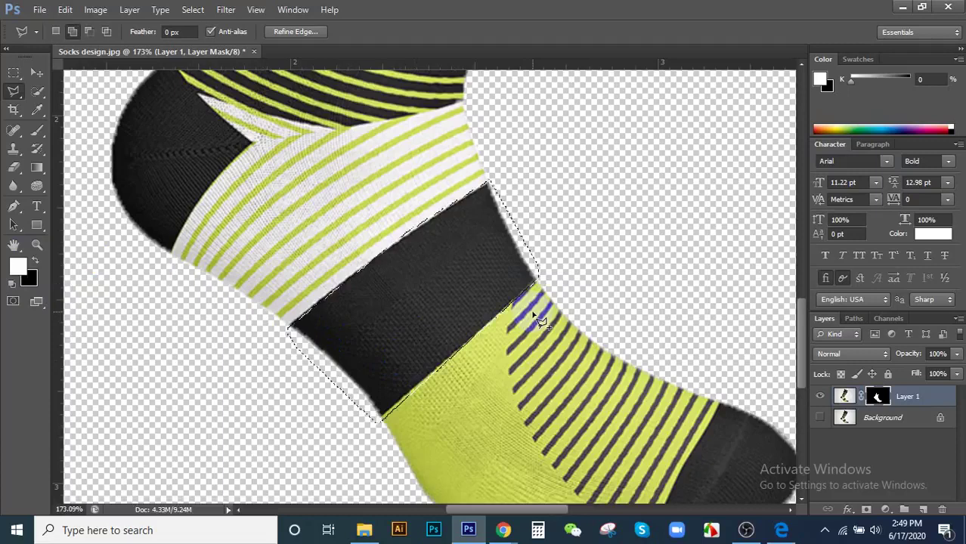
left_click(302, 325)
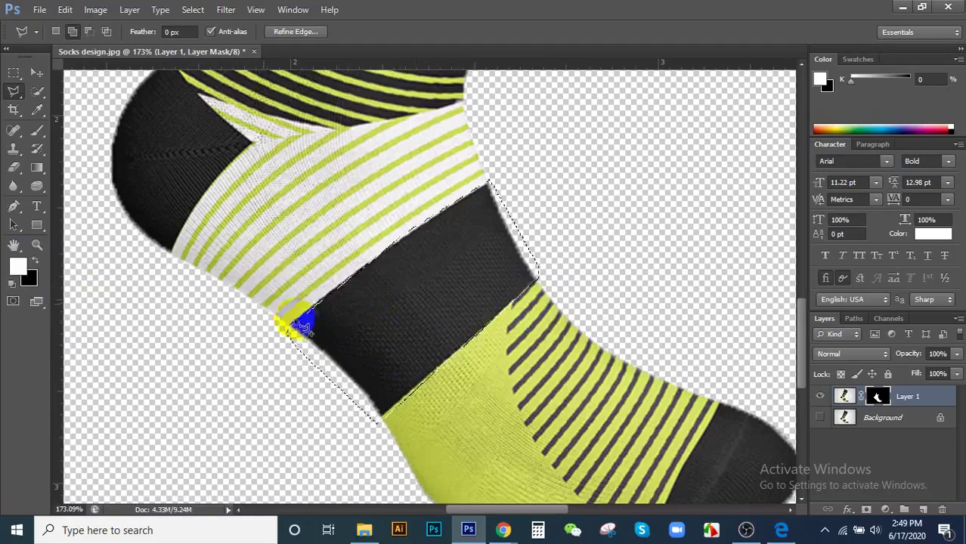
left_click(30, 282)
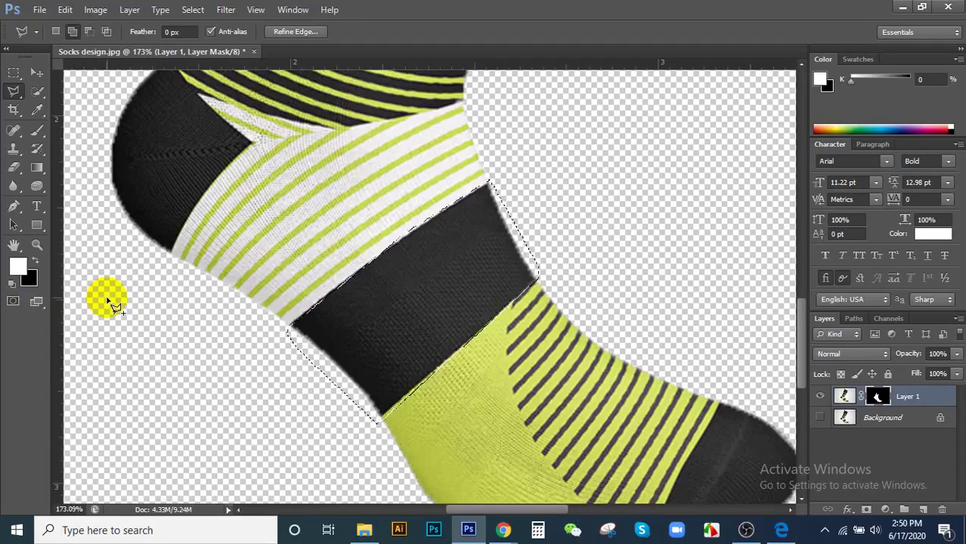
mouse_move(503, 529)
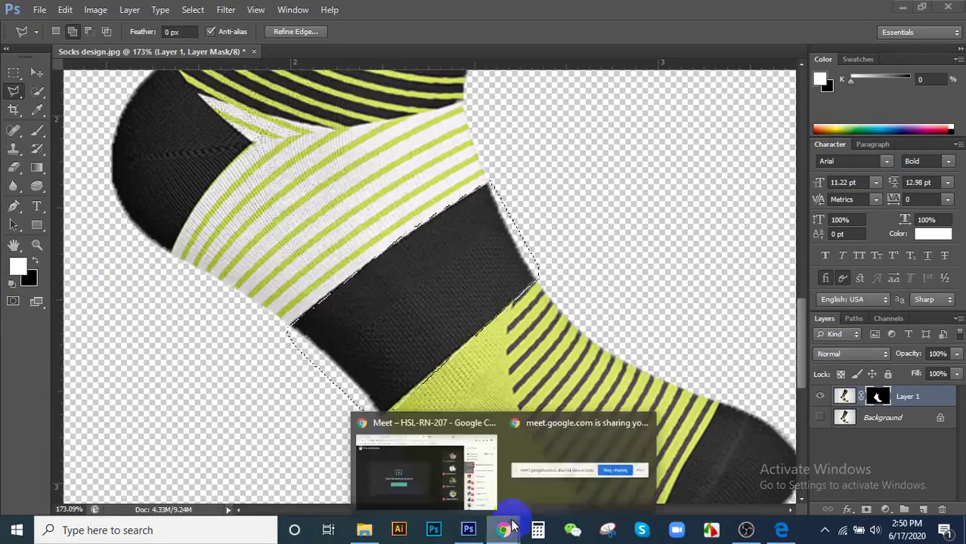
left_click(442, 484)
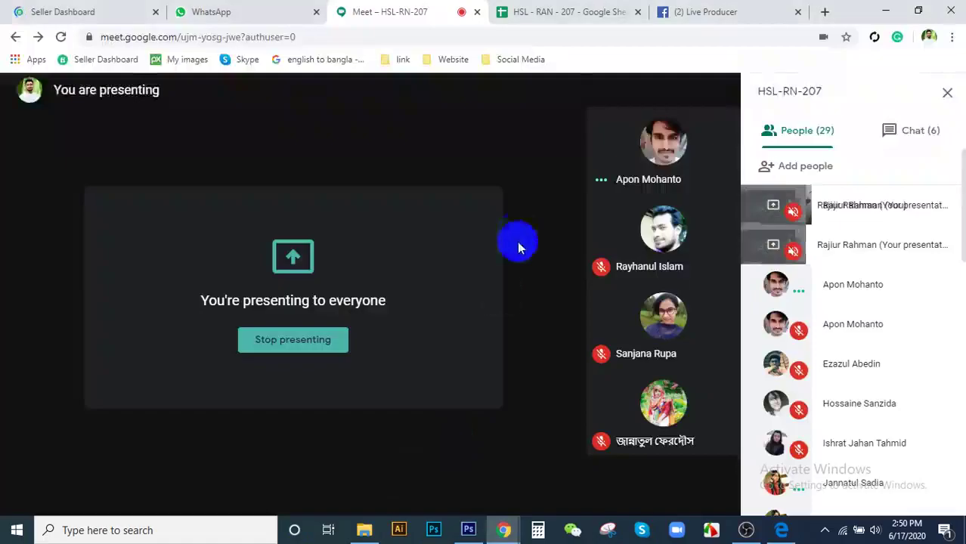
left_click(569, 11)
left_click(408, 11)
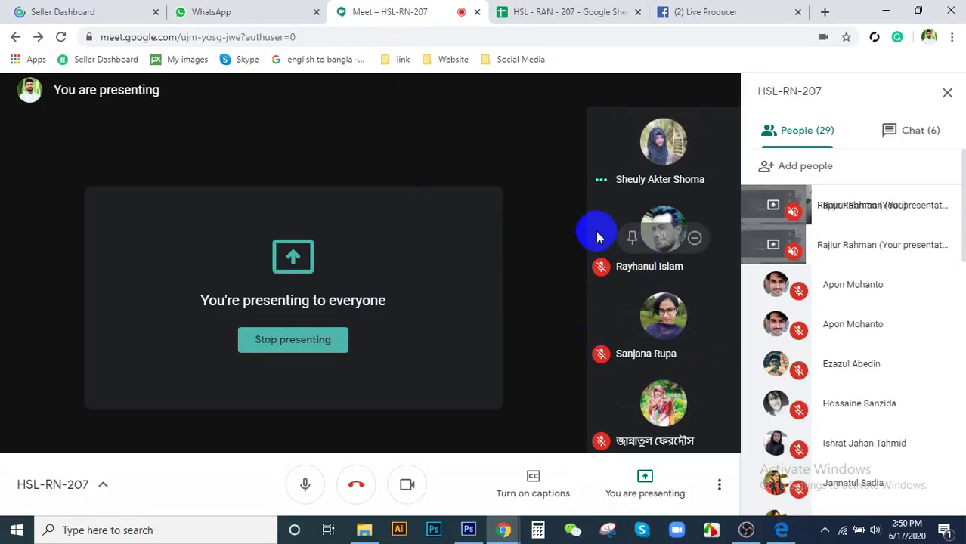
scroll(819, 405, "down", 5)
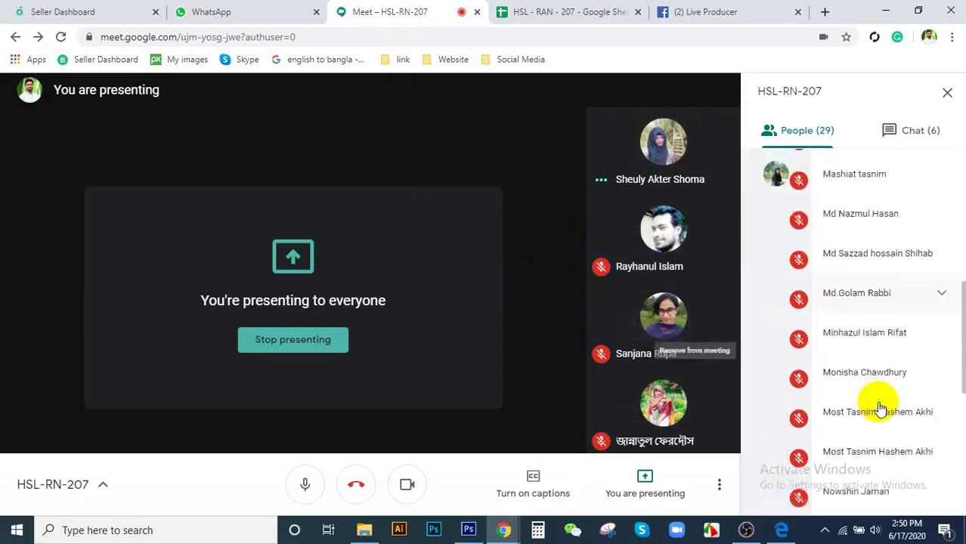
scroll(878, 408, "up", 10)
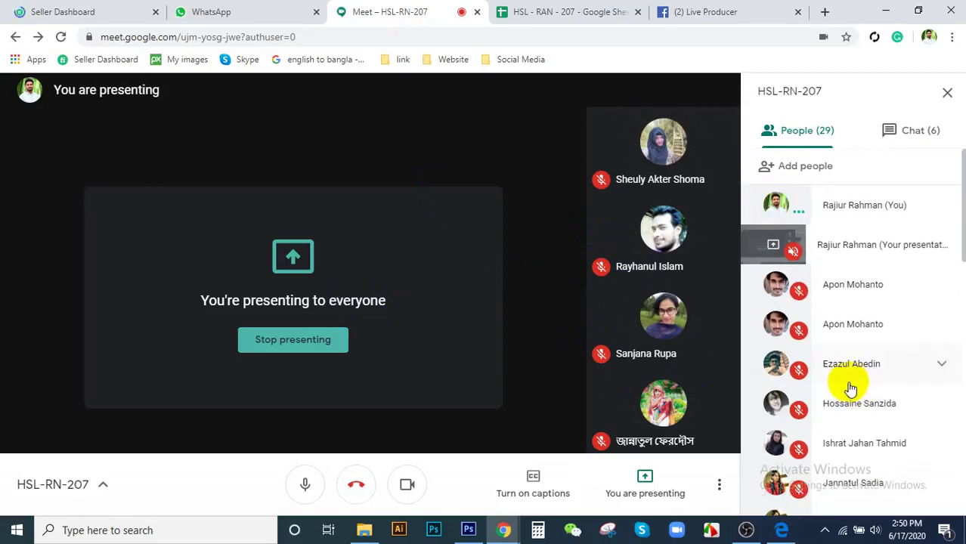
scroll(848, 389, "down", 6)
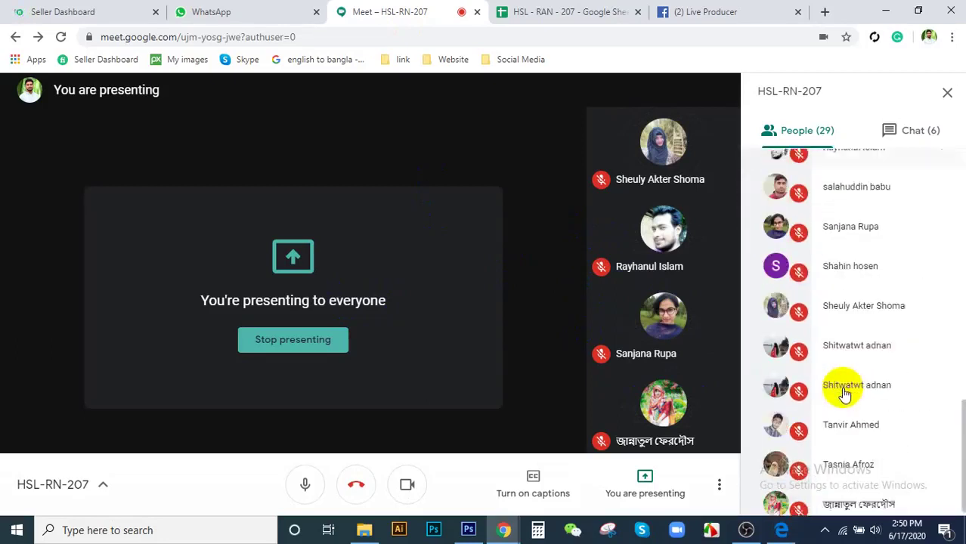
scroll(907, 279, "up", 8)
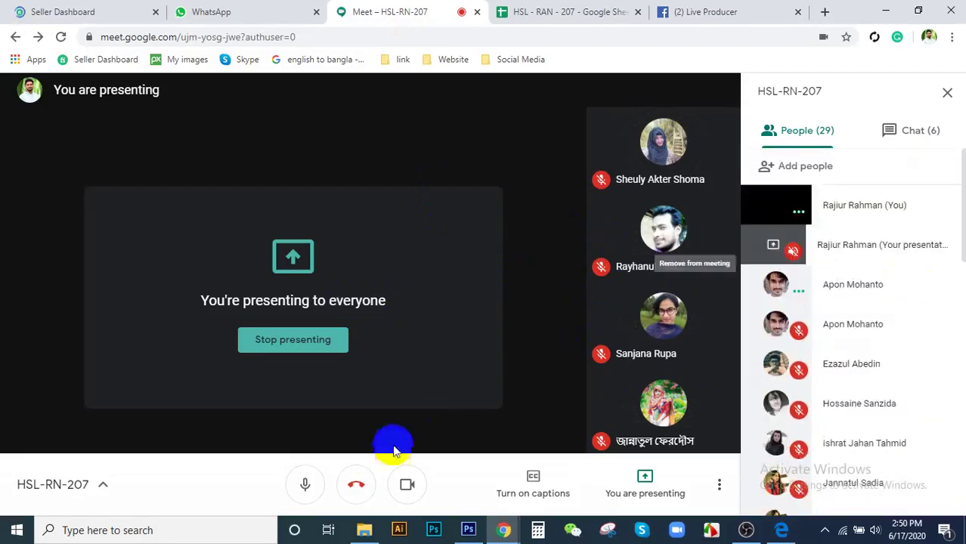
left_click(316, 491)
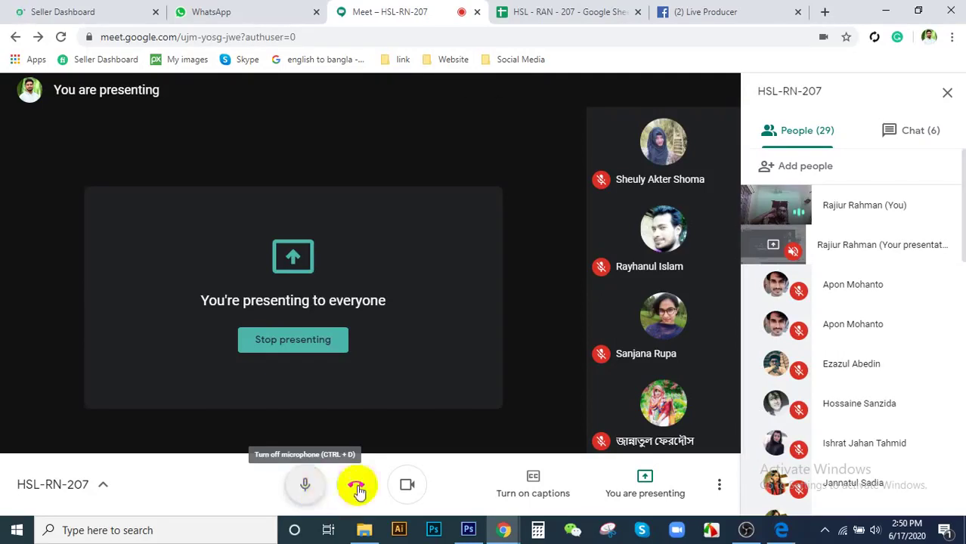
left_click(407, 485)
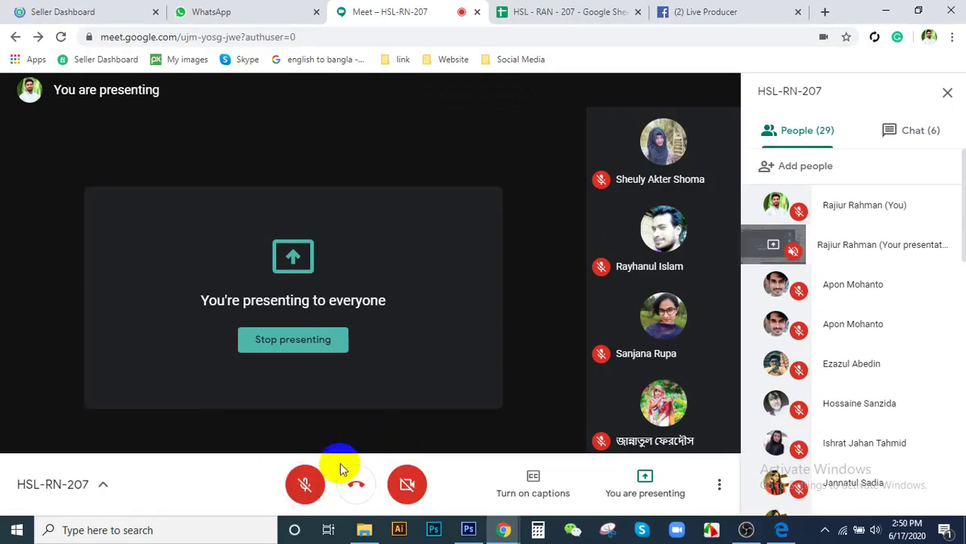
left_click(305, 484)
left_click(406, 483)
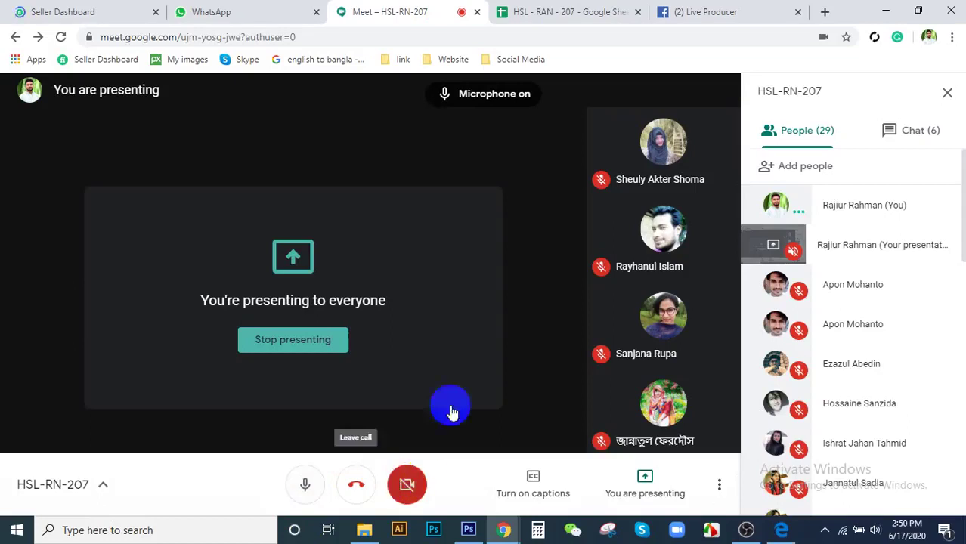
left_click(469, 530)
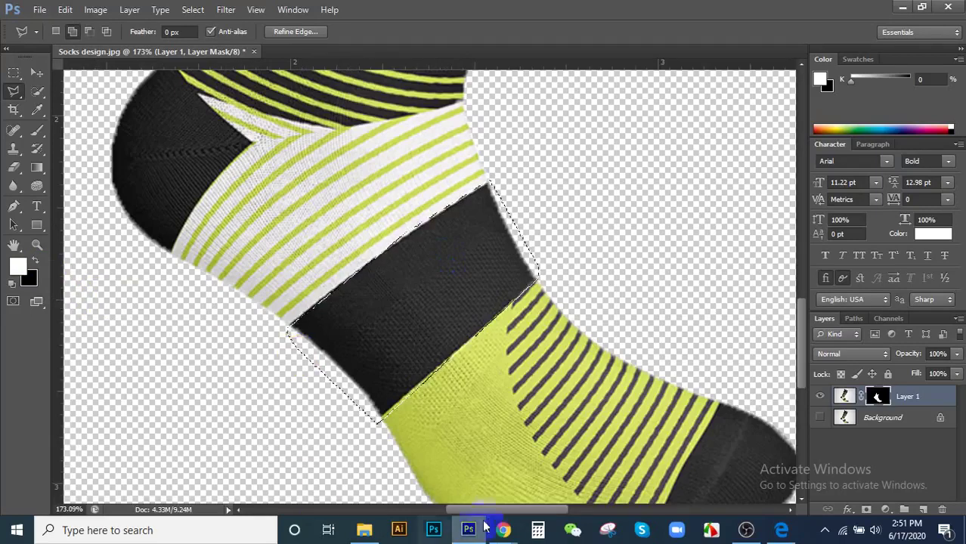
- Sample the sock's yellow as foreground colour and toggle the foreground/background swap repeatedly
left_click(594, 447)
mouse_move(593, 461)
left_mouse_down()
mouse_move(564, 371)
mouse_move(572, 341)
mouse_move(5, 287)
mouse_move(32, 262)
mouse_move(22, 268)
mouse_move(37, 285)
left_mouse_up()
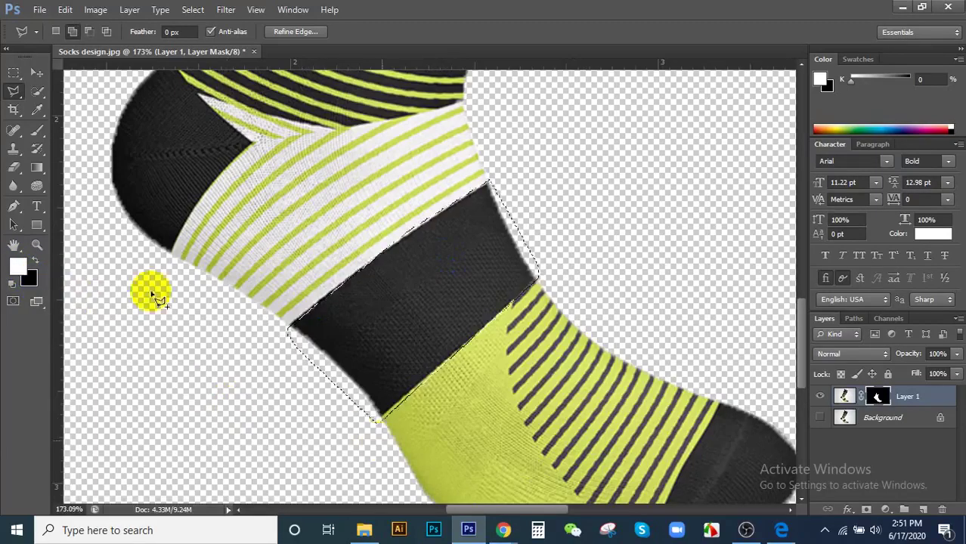
left_click(36, 261)
left_click(37, 261)
left_click(36, 261)
left_click(37, 261)
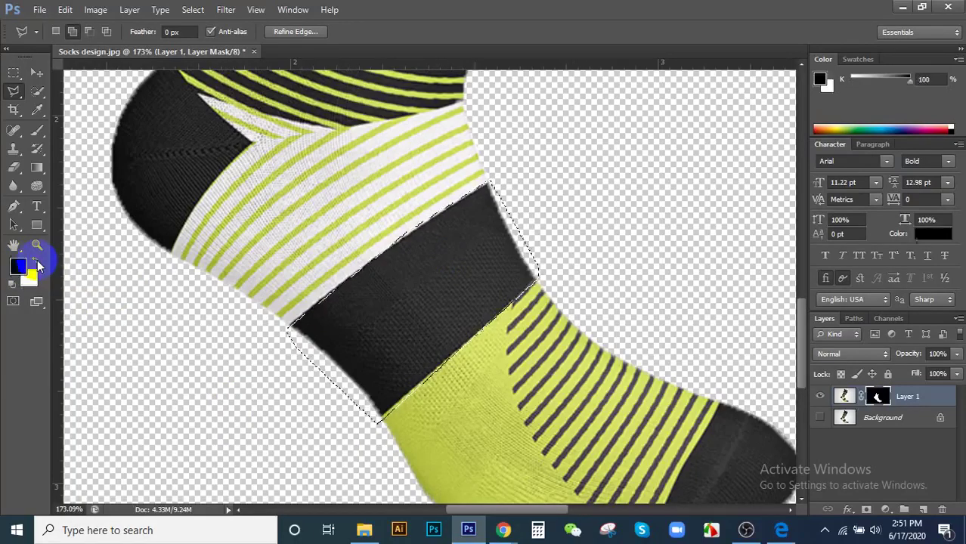
left_click(36, 261)
left_click(37, 262)
left_click(36, 261)
left_click(37, 262)
left_click(37, 261)
left_click(36, 261)
left_click(36, 261)
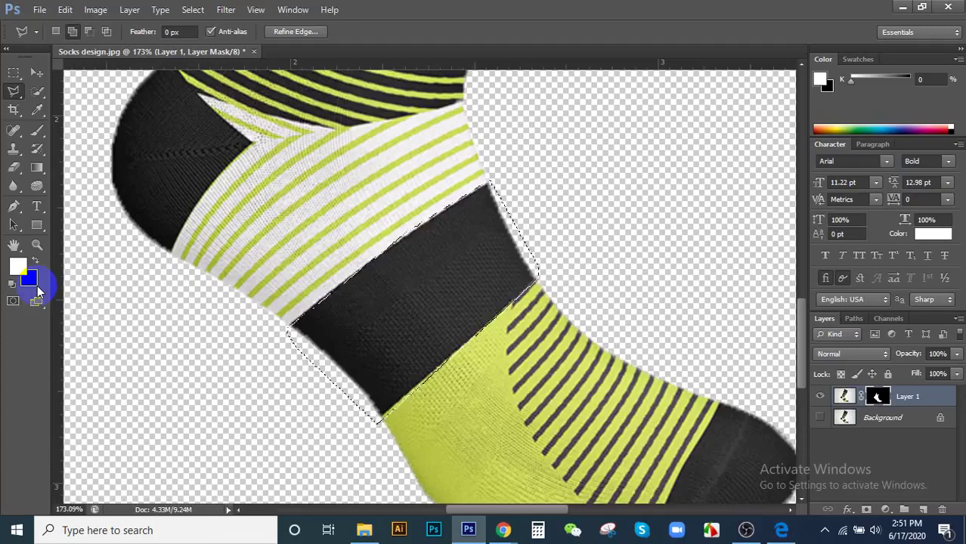
- Restore default colours and target Layer 1's mask for editing
key("d")
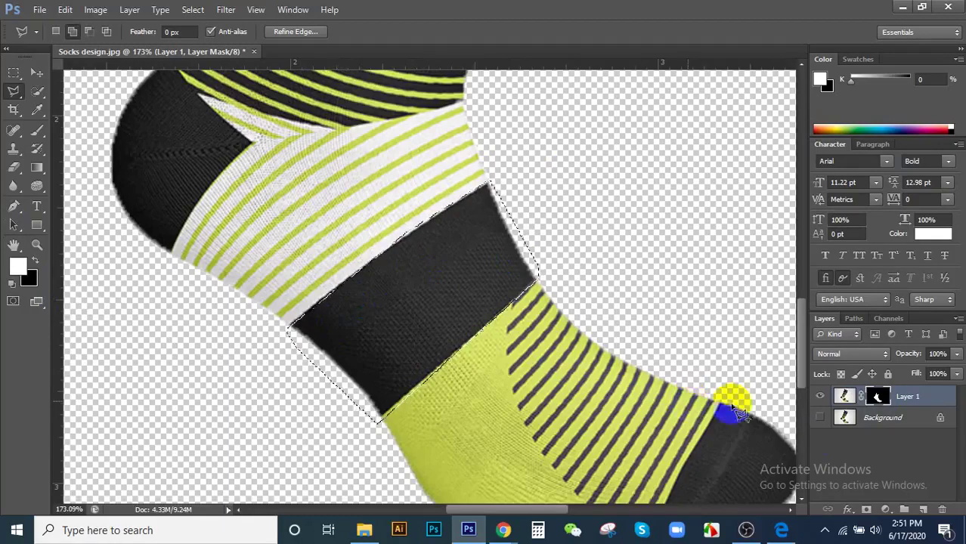
left_click(877, 399)
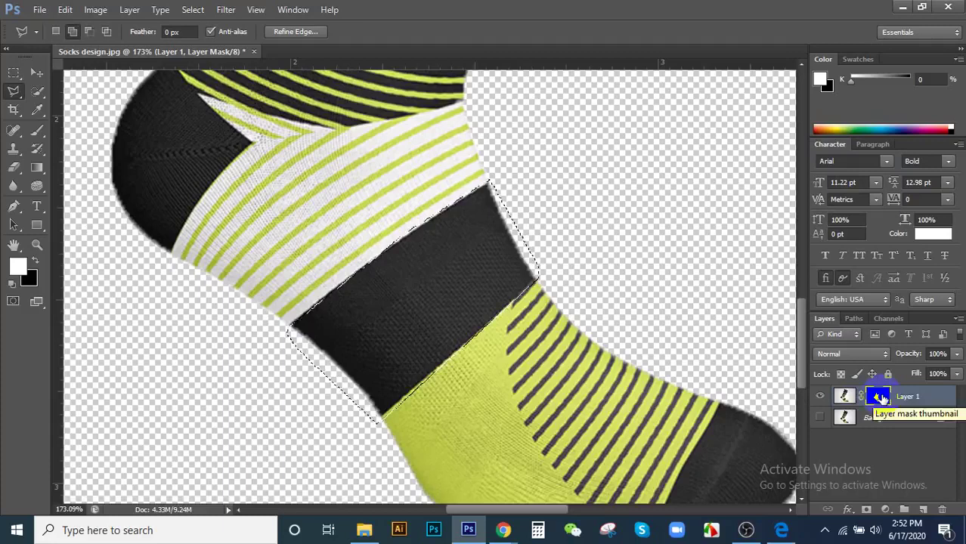
left_click(467, 331)
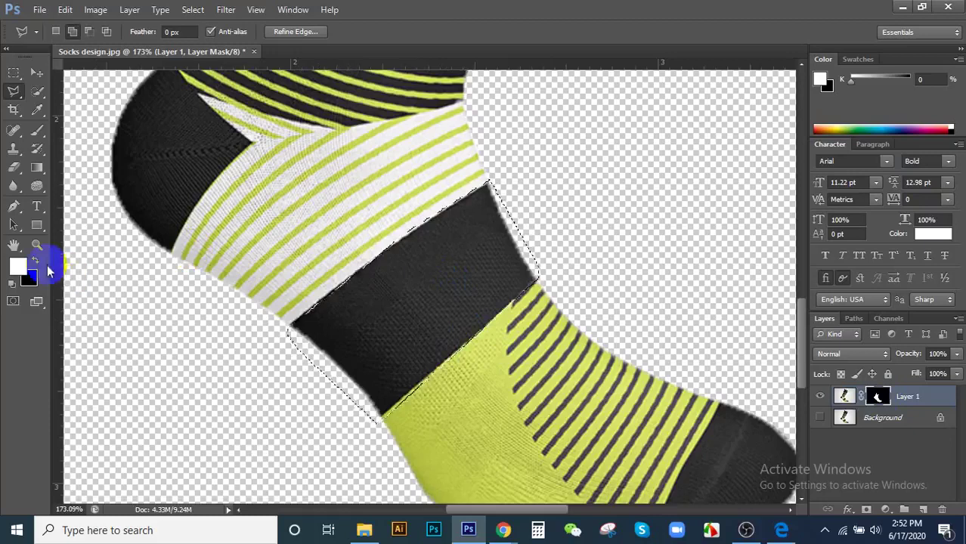
- Brush on the mask to hide the upper black band, then undo the stroke
left_click(37, 129)
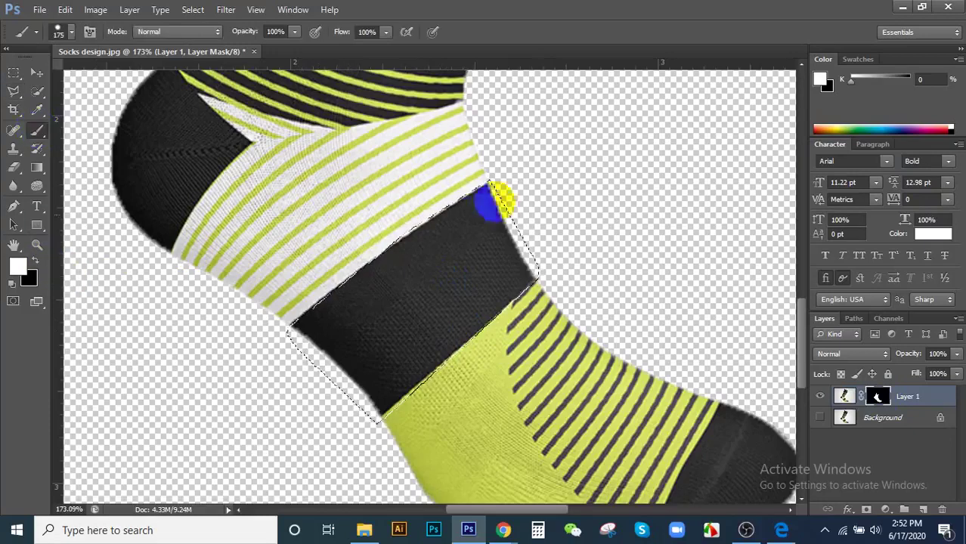
left_click(162, 244, "alt")
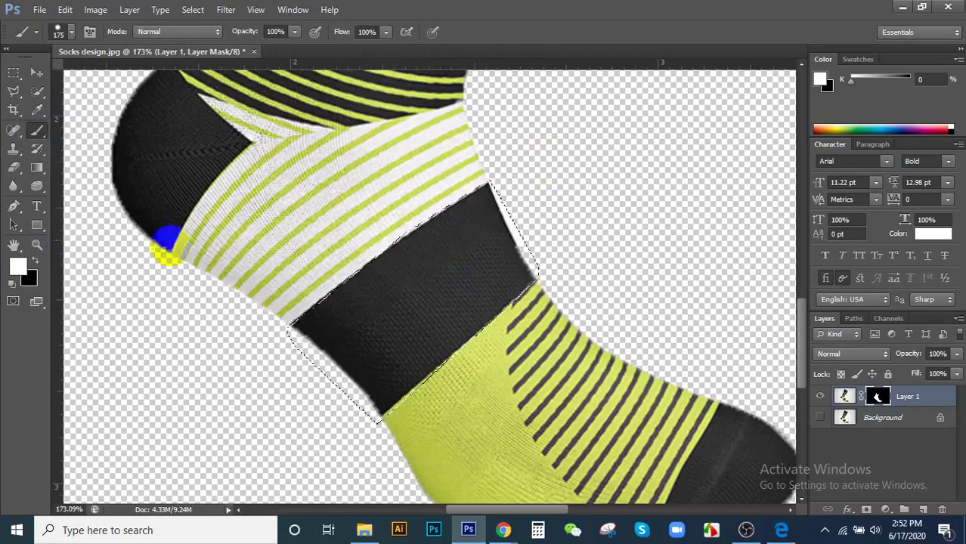
left_click(34, 260)
scroll(422, 205, "down", 3)
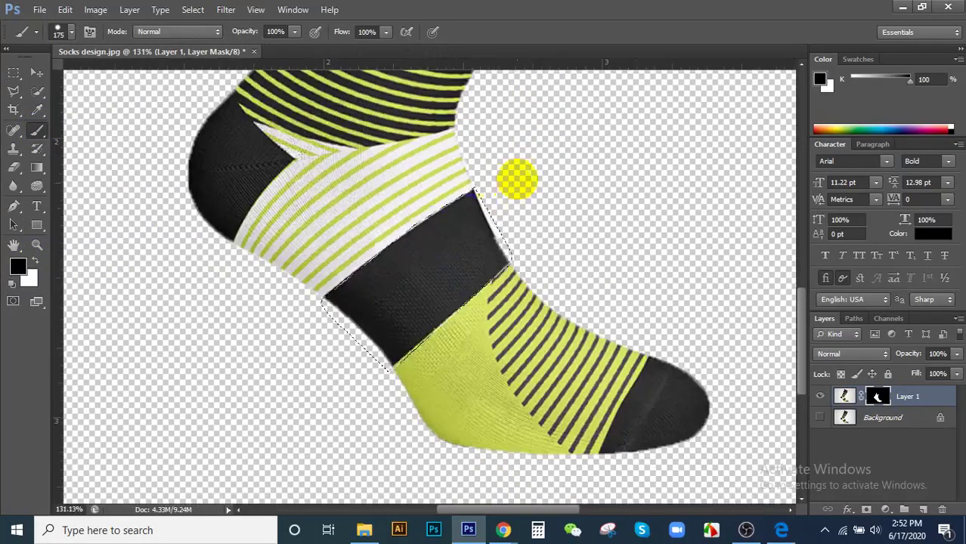
mouse_move(517, 172)
left_mouse_down()
mouse_move(395, 168)
mouse_move(558, 147)
left_mouse_up()
key("ctrl+z")
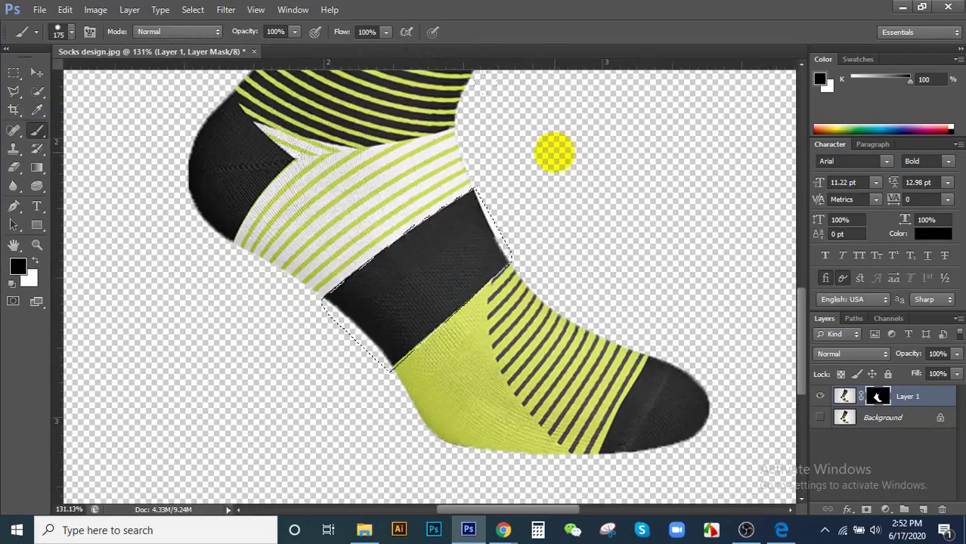
left_click(458, 262)
scroll(458, 262, "down", 1)
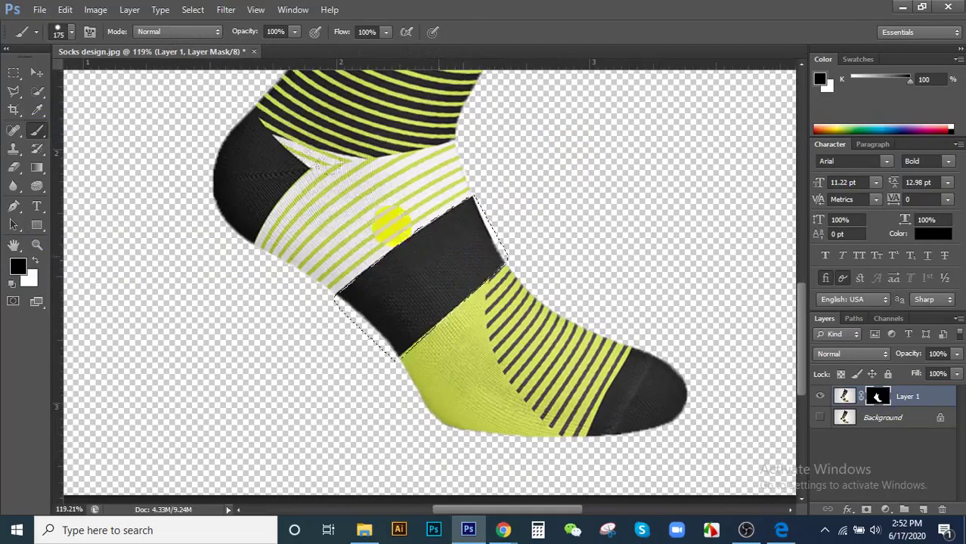
- Shrink the brush and paint white on the mask around the band
key("bracketleft")
key("bracketleft")
key("bracketleft")
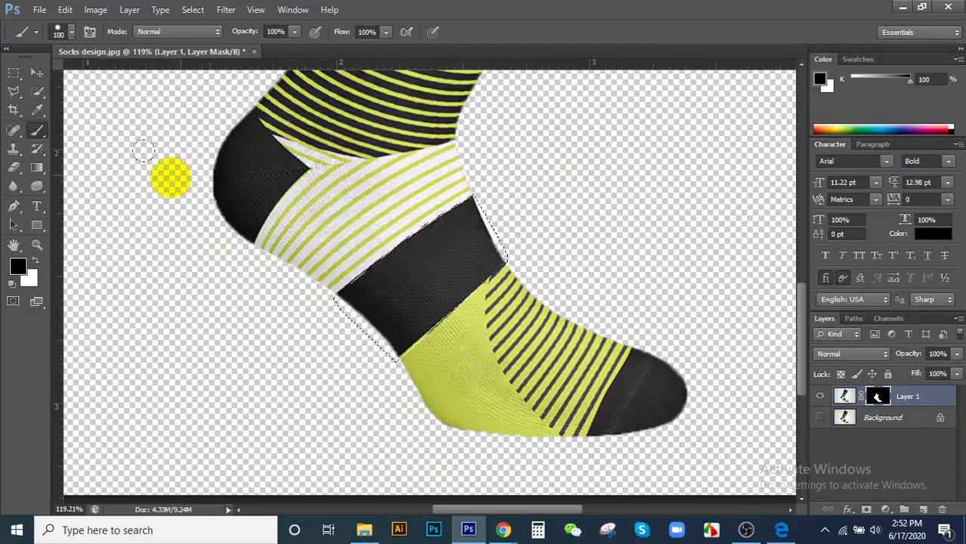
key("bracketleft")
left_click(37, 134)
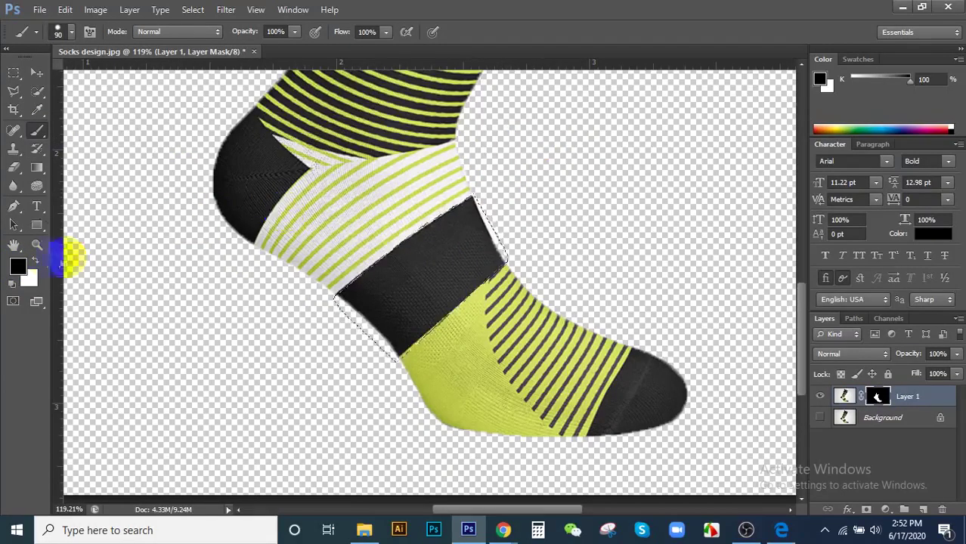
left_click(35, 260)
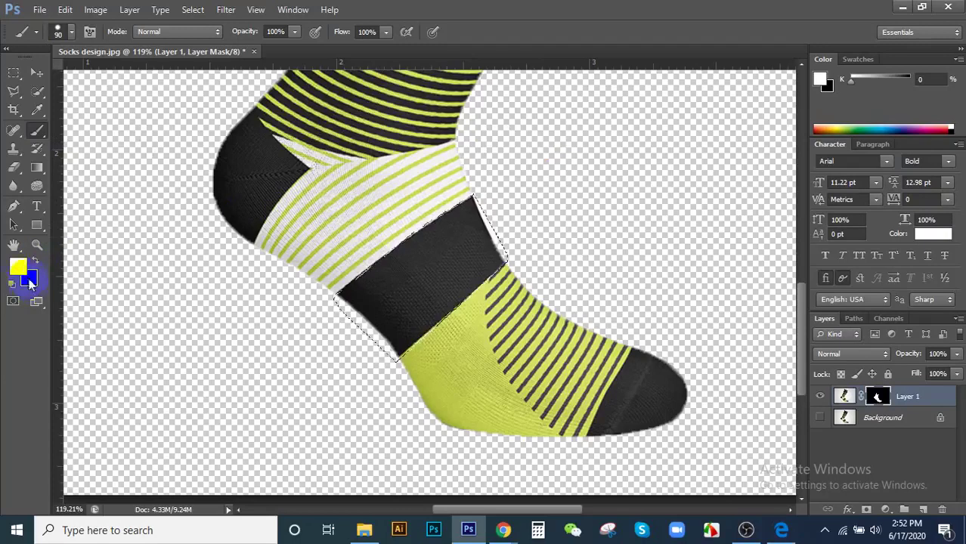
left_click_drag(288, 224, 328, 228)
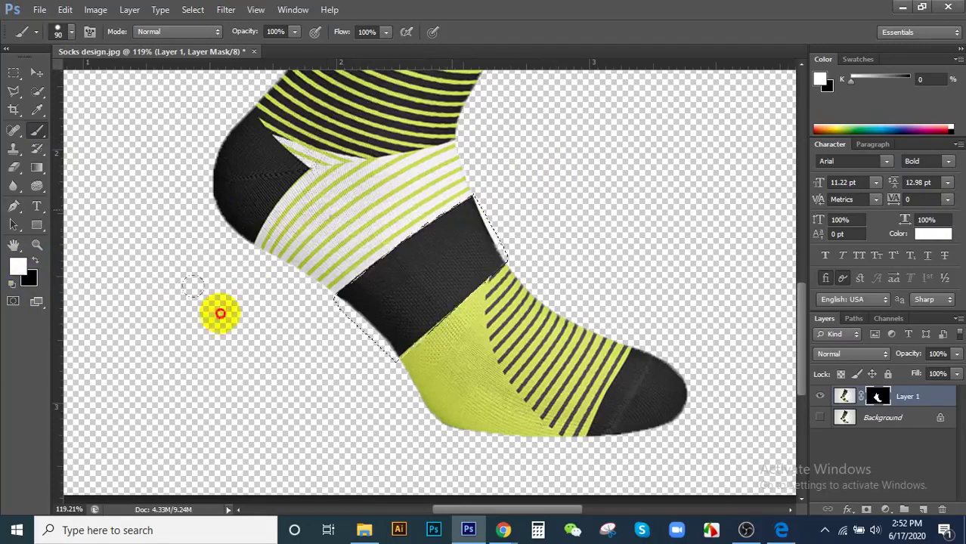
left_click(462, 241)
left_click_drag(378, 236, 378, 183)
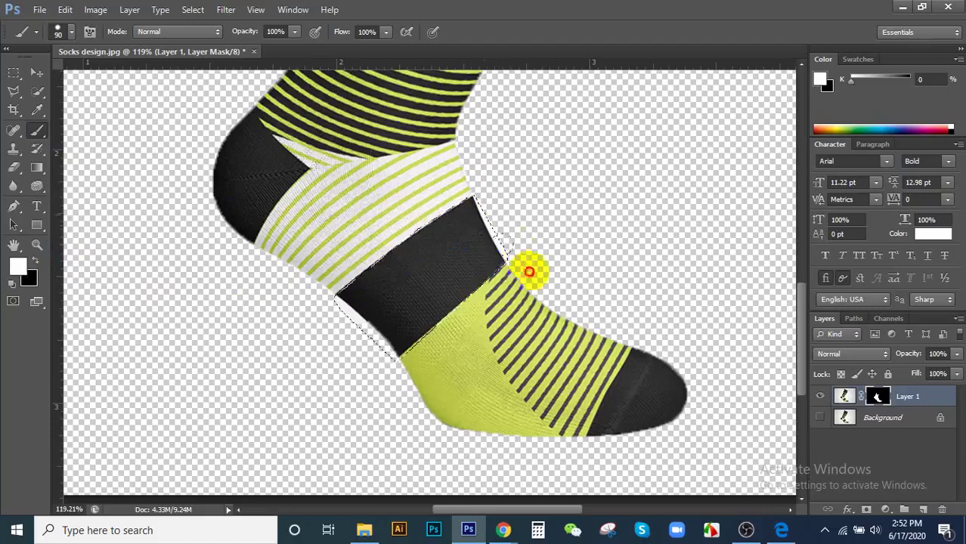
left_click(529, 271)
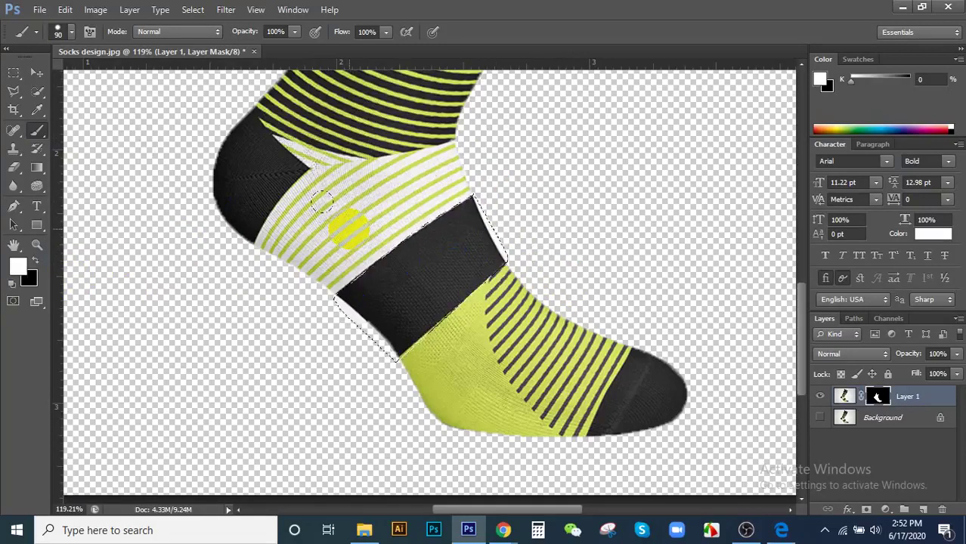
mouse_move(379, 297)
left_mouse_down()
mouse_move(390, 388)
mouse_move(440, 399)
left_mouse_up()
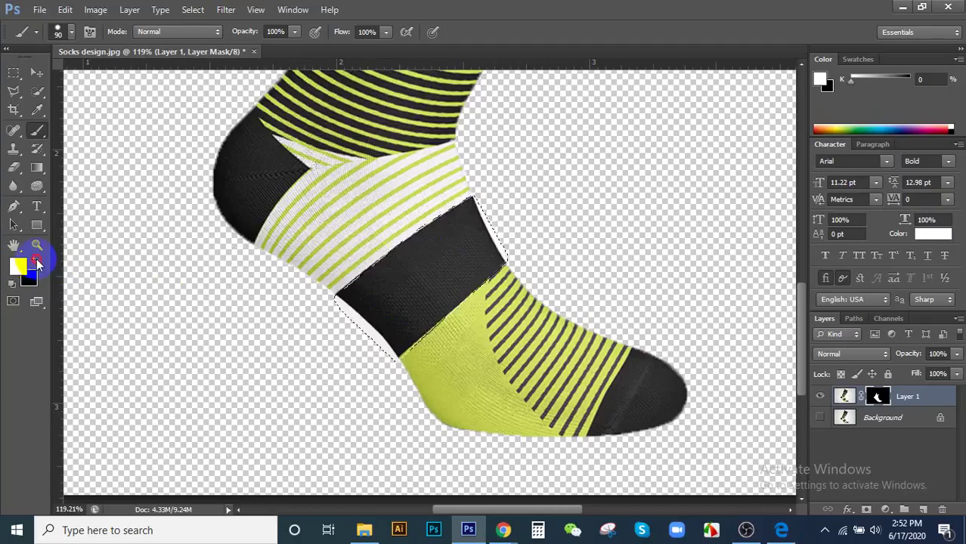
- Fill the band selection on the mask with black, then with white to restore it
left_click(36, 260)
left_click_drag(434, 217, 478, 202)
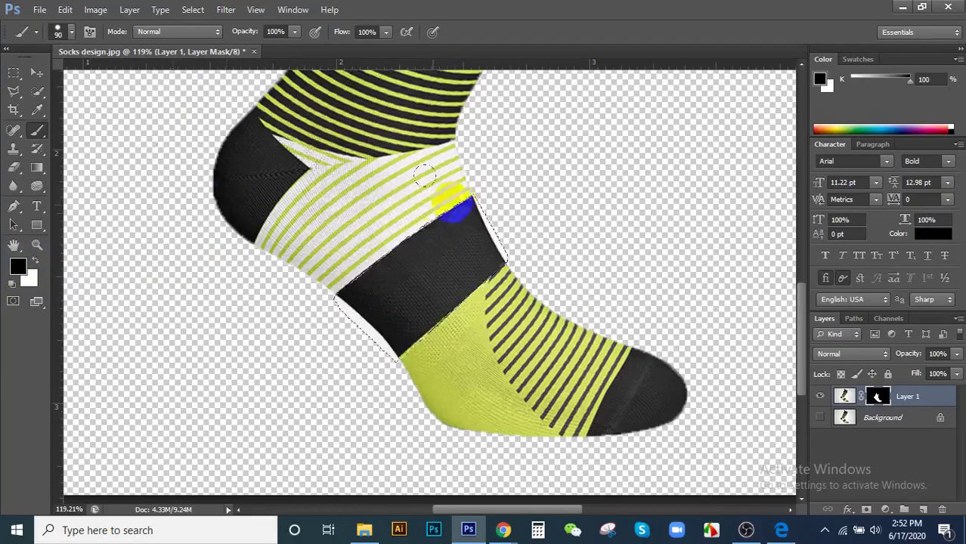
key("alt+BackSpace")
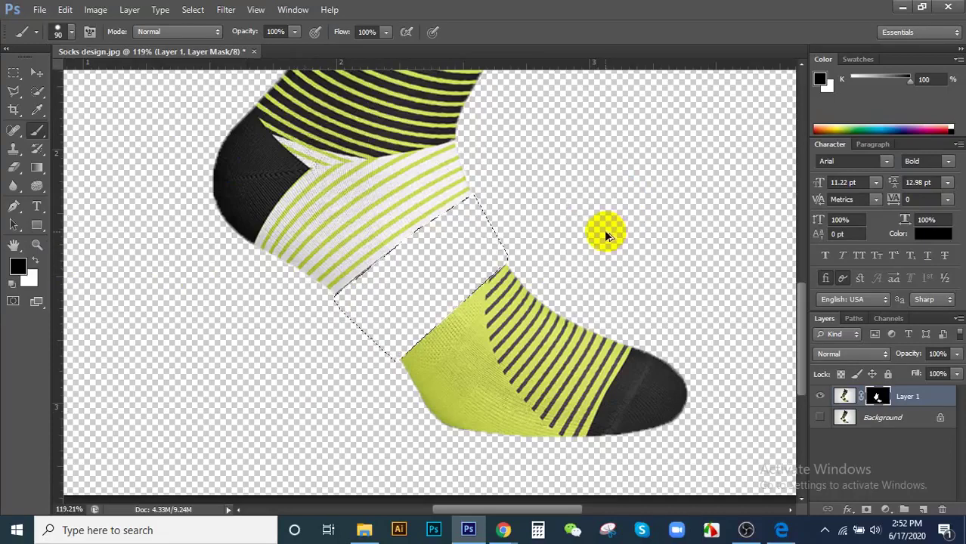
key("x")
key("alt+BackSpace")
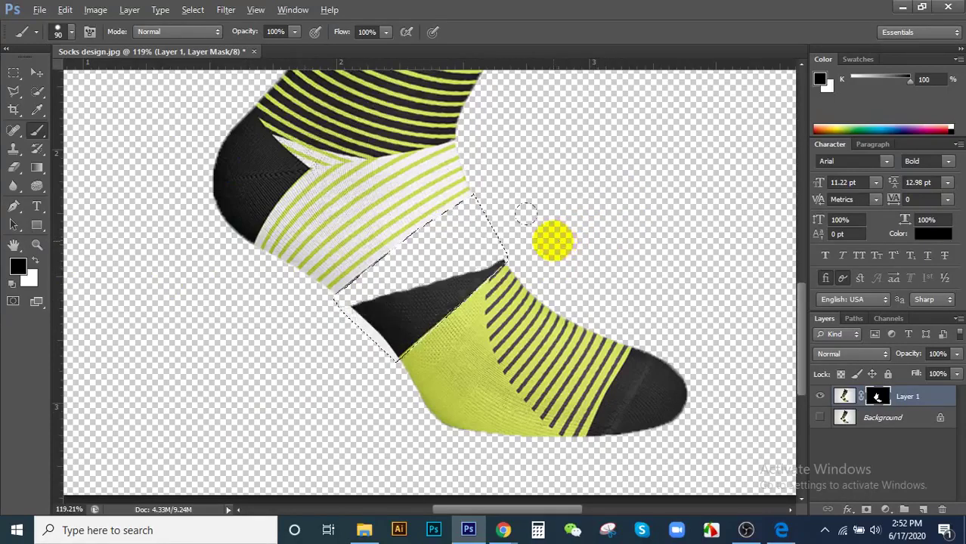
mouse_move(514, 211)
left_mouse_down()
mouse_move(464, 248)
mouse_move(237, 204)
mouse_move(68, 155)
left_mouse_up()
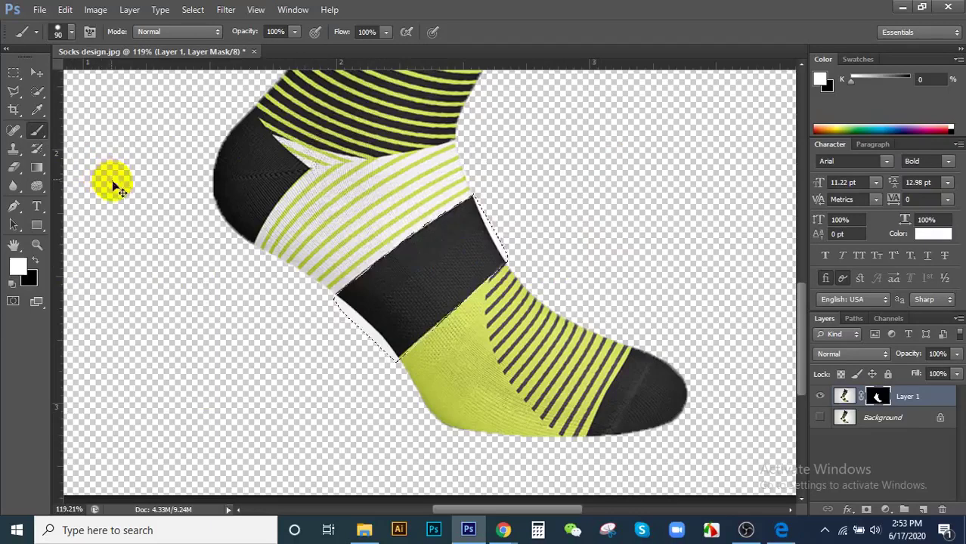
- Reload the band selection and fill it black in Layer 1's mask to hide the middle band
key("ctrl+d")
left_click(370, 240)
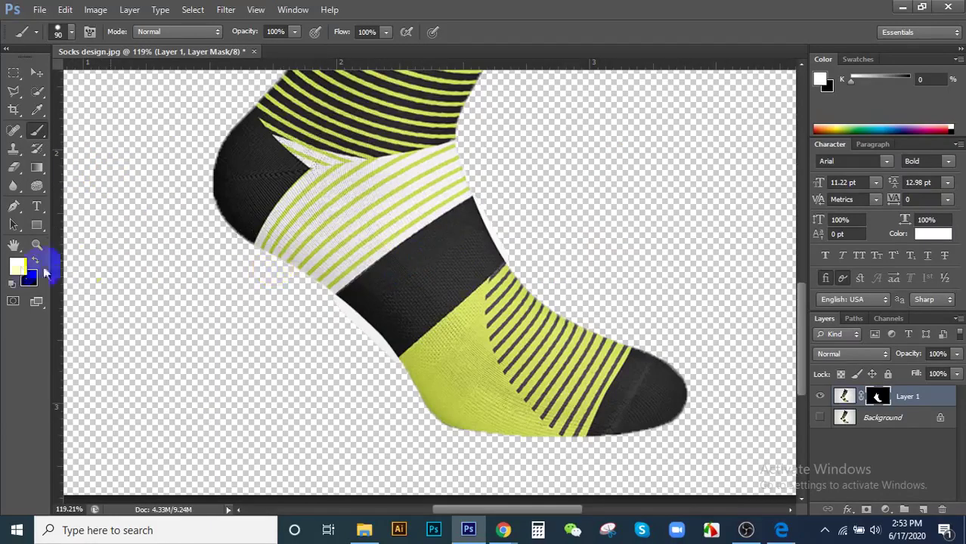
key("d")
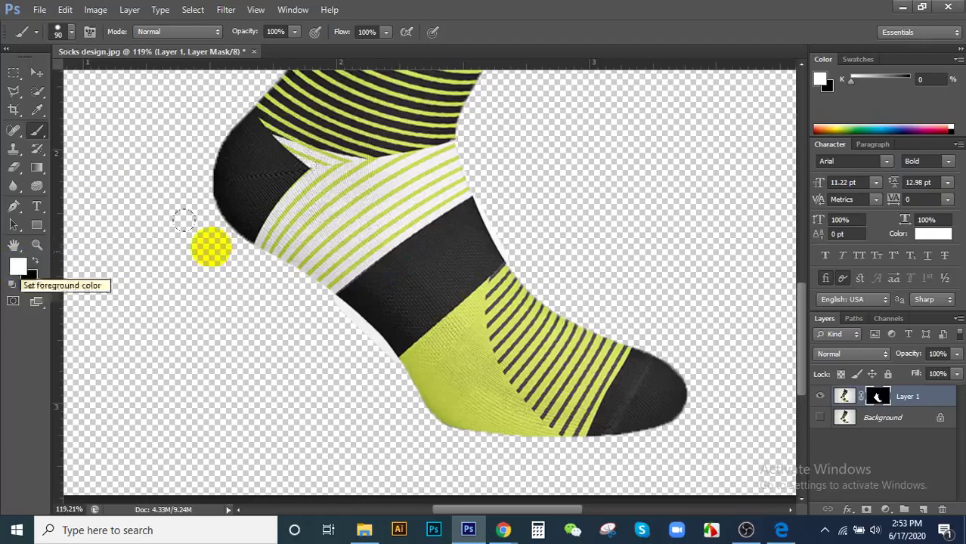
key("ctrl+shift+d")
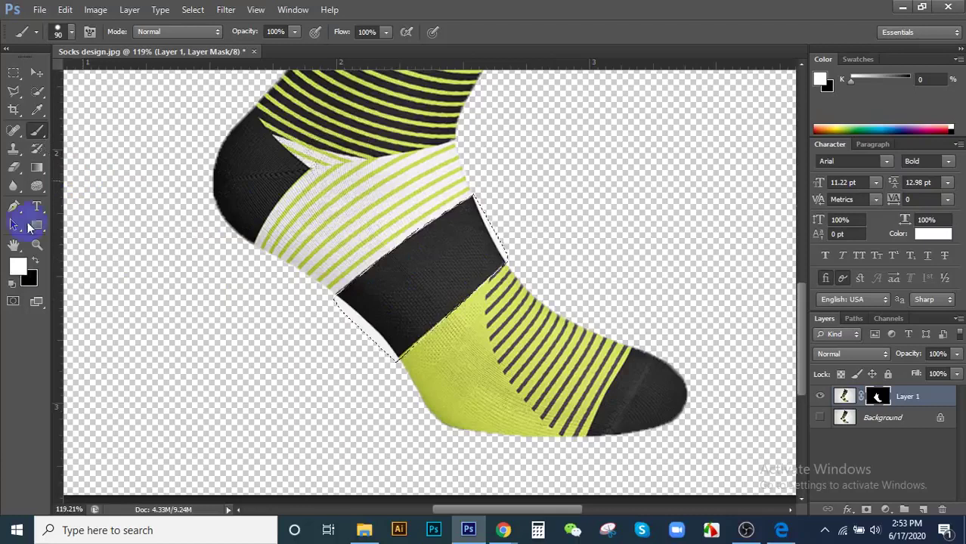
left_click(281, 195)
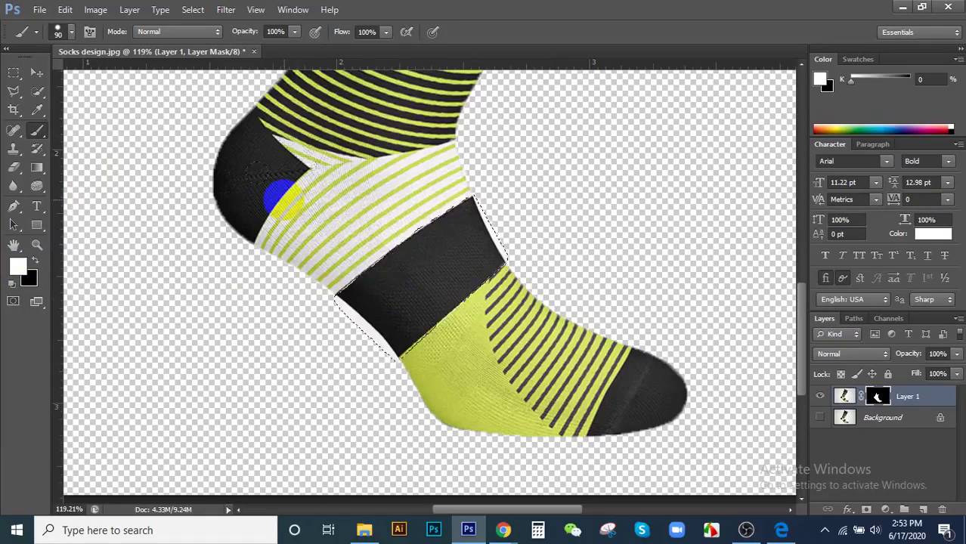
left_click(26, 279)
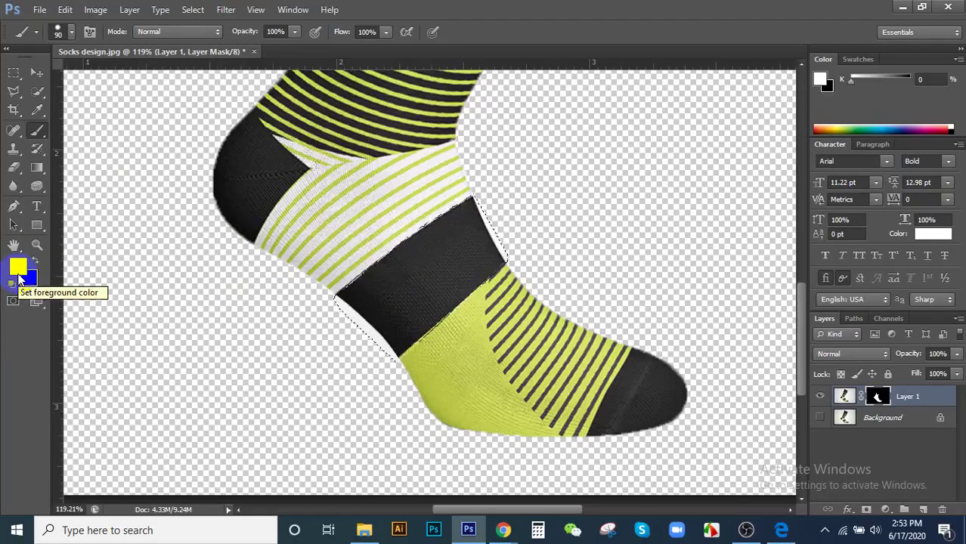
left_click(21, 279)
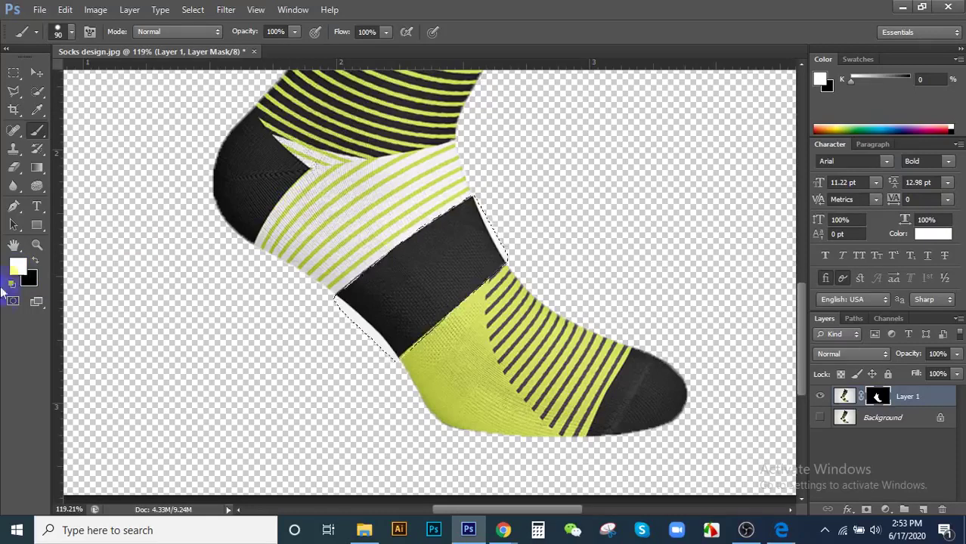
left_click(12, 283)
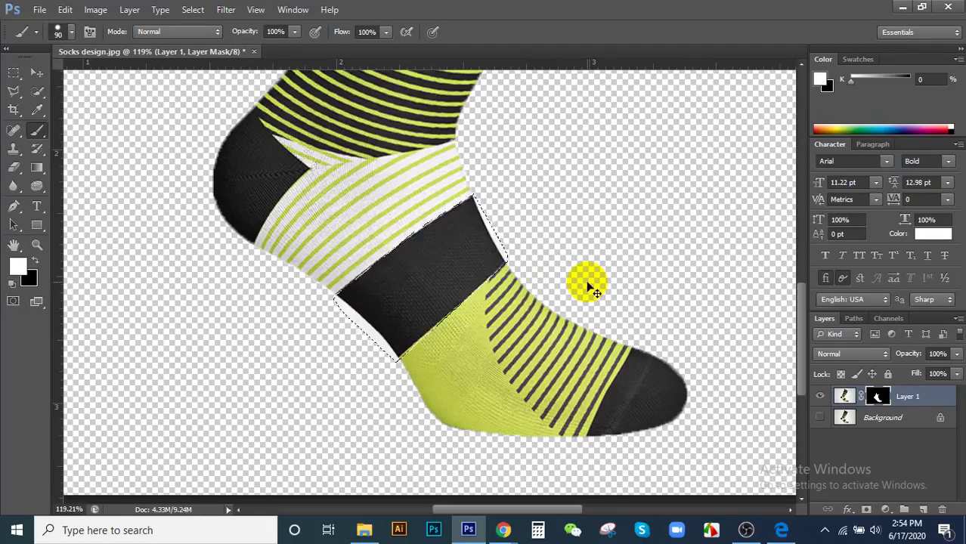
key("Delete")
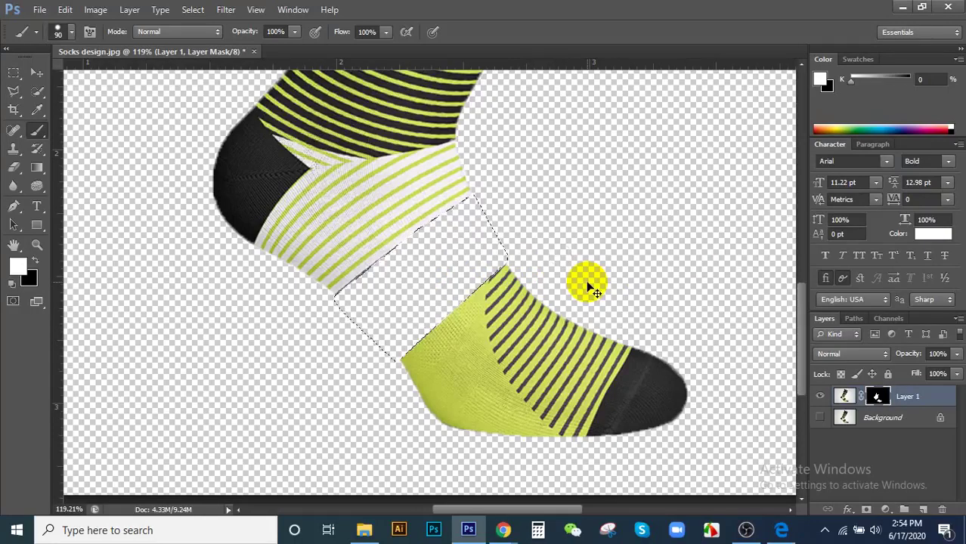
key("ctrl+d")
- Switch to the Move tool and target Layer 1's mask thumbnail
scroll(402, 315, "down", 4)
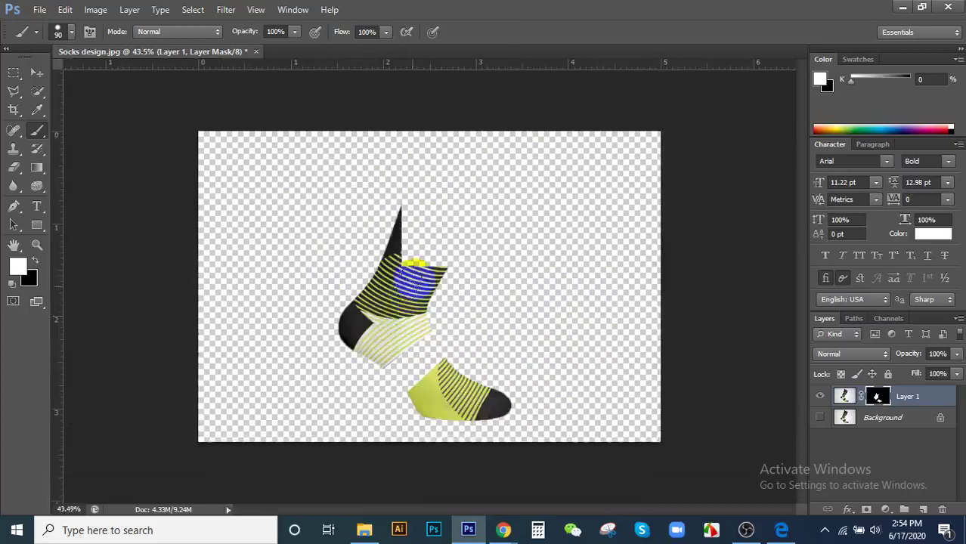
scroll(448, 384, "up", 4)
scroll(388, 382, "down", 2)
scroll(420, 394, "up", 2)
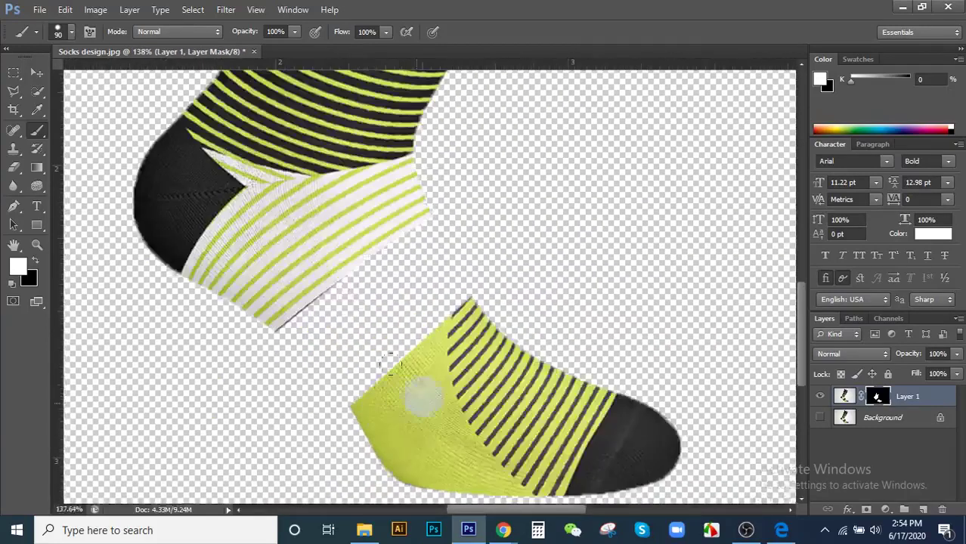
scroll(430, 280, "down", 3)
scroll(424, 314, "down", 3)
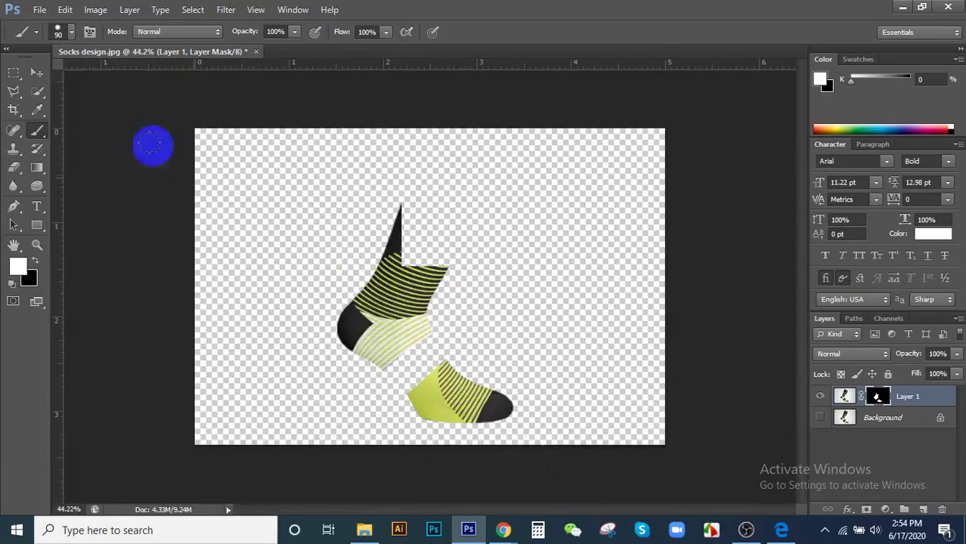
left_click(35, 71)
left_click(110, 84)
scroll(405, 177, "up", 1)
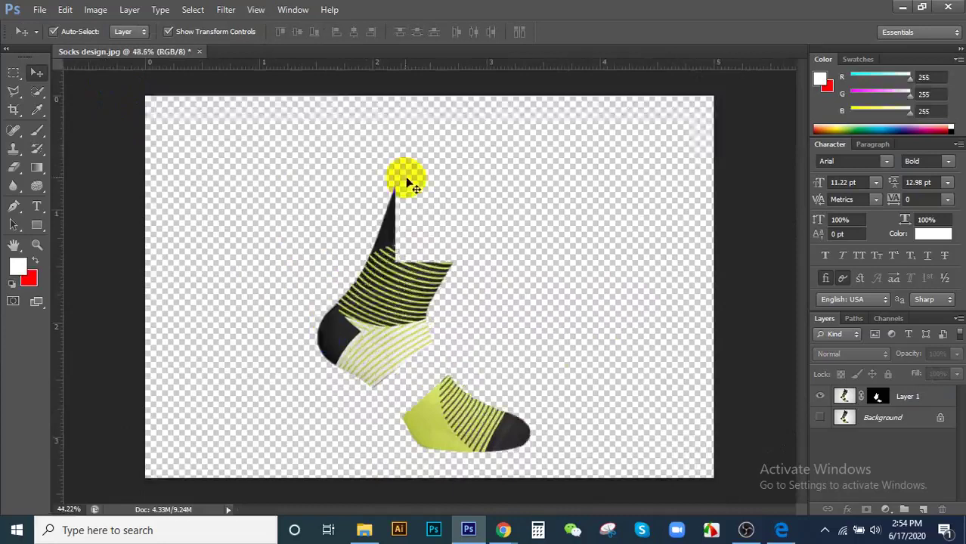
scroll(405, 177, "down", 2)
left_click(875, 398)
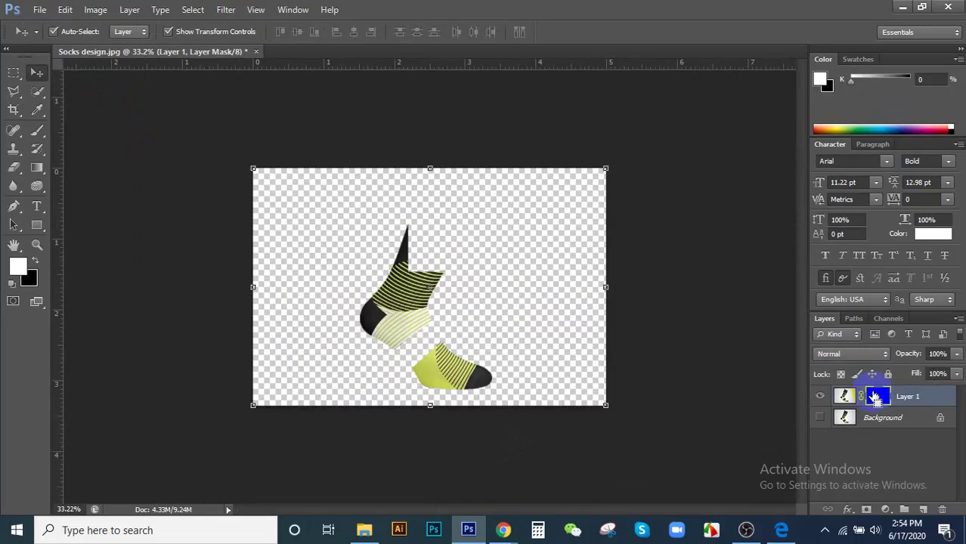
- Invert the mask to hide the whole sock, then invert it back to reveal it
key("ctrl+i")
left_click(881, 401)
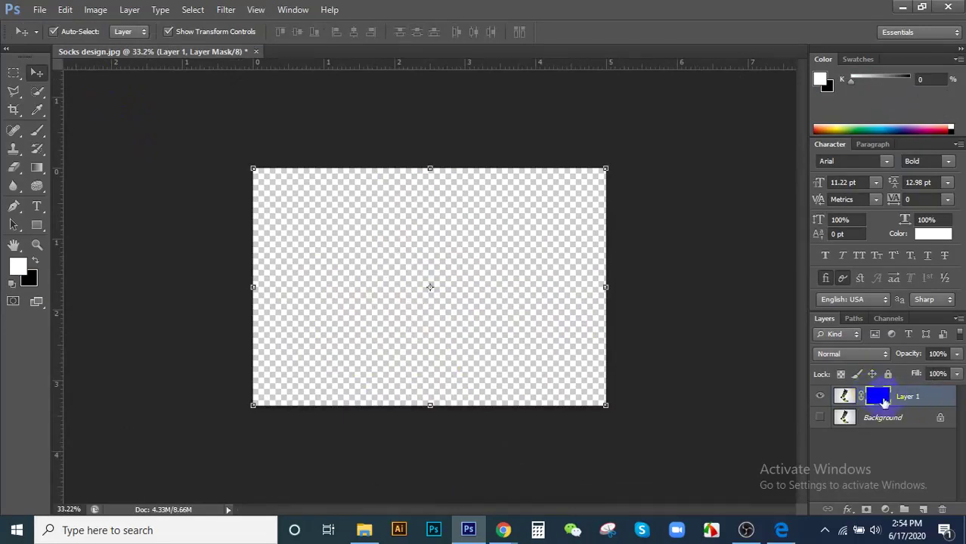
left_click_drag(871, 395, 750, 371)
key("ctrl+i")
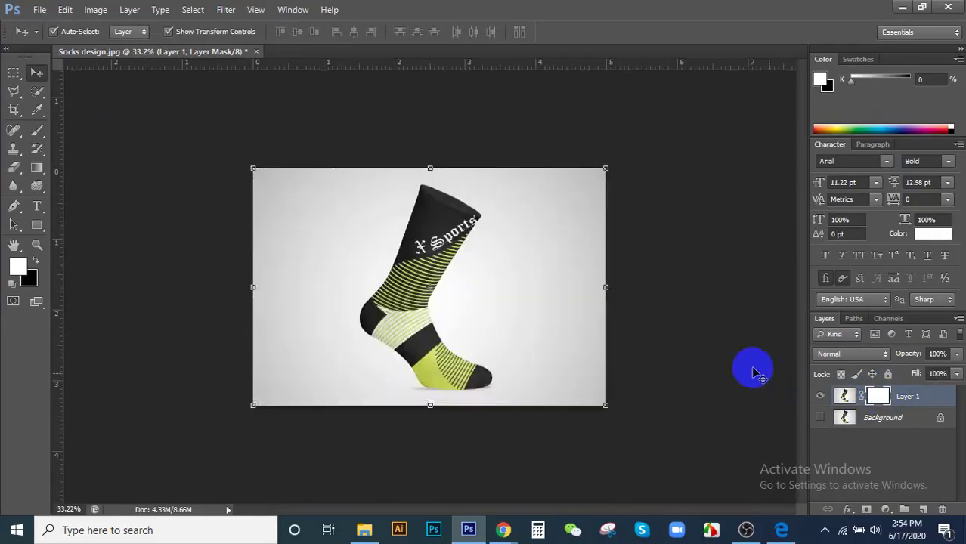
scroll(399, 337, "up", 3)
scroll(401, 160, "down", 3)
- Close Socks design.jpg without saving the changes
left_click(718, 257)
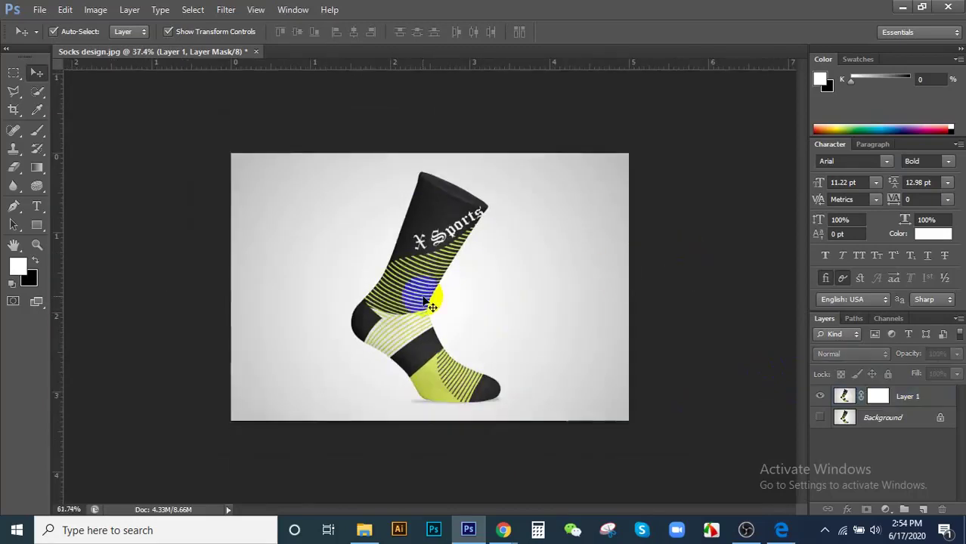
scroll(399, 260, "up", 3)
scroll(399, 261, "down", 2)
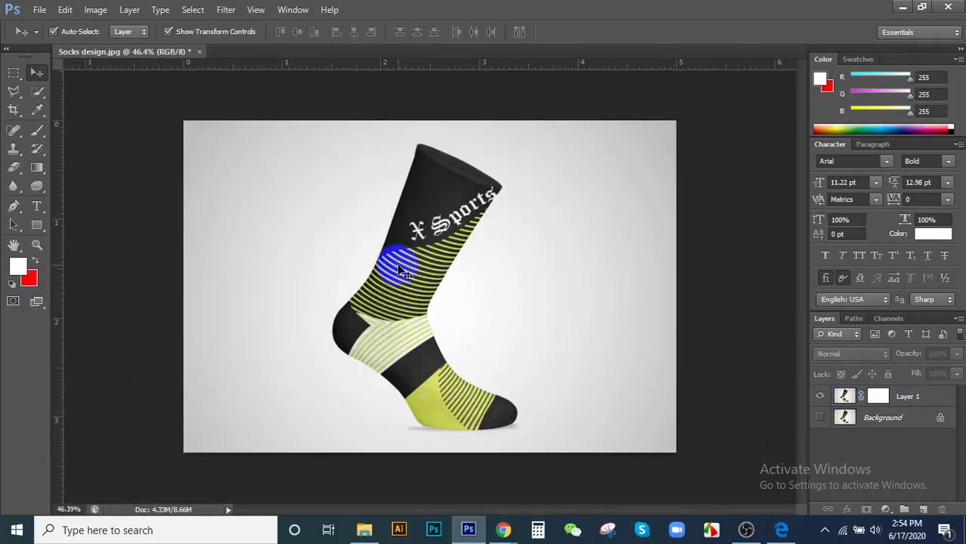
left_click(199, 51)
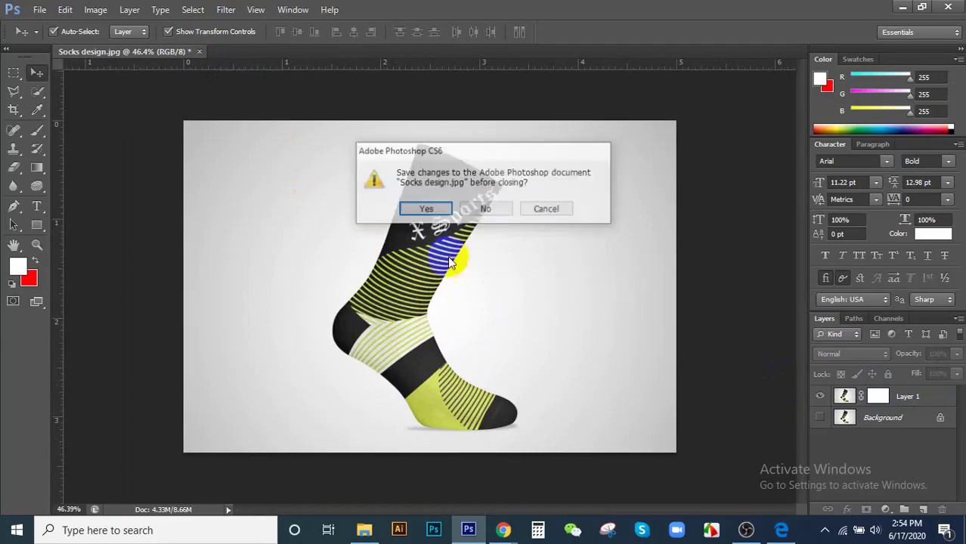
left_click(482, 209)
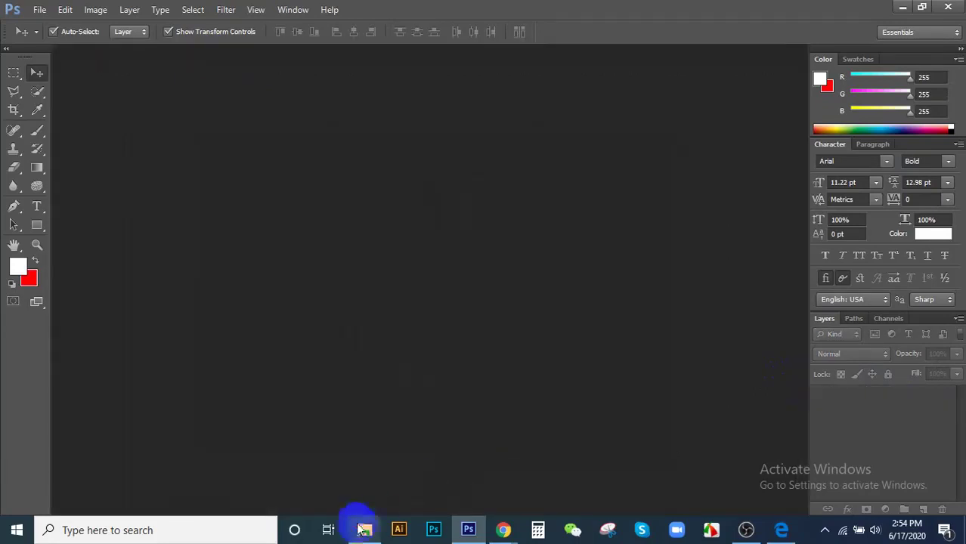
- Drag a leotard image from Downloads into Photoshop, then close that transparent version
left_click(364, 530)
scroll(703, 356, "up", 2)
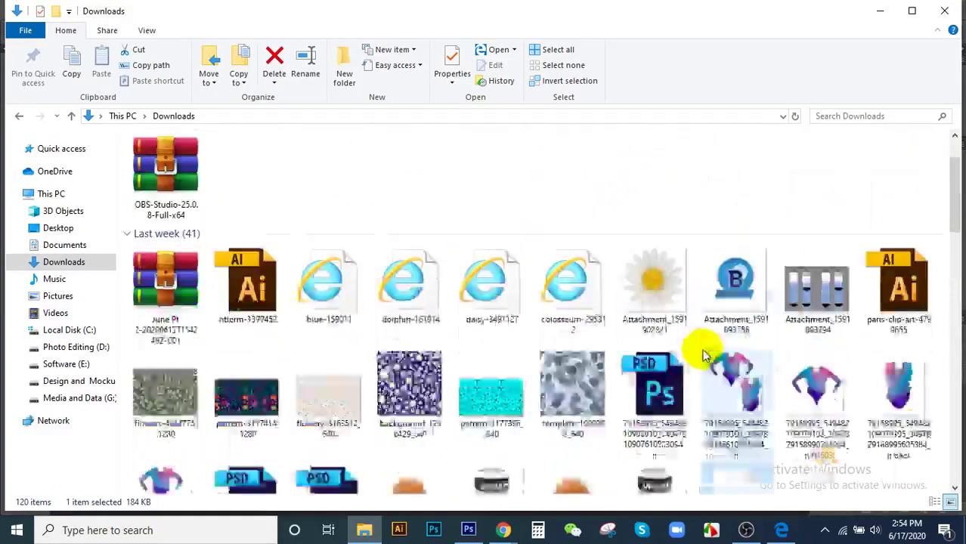
left_click(738, 382)
scroll(454, 295, "down", 3)
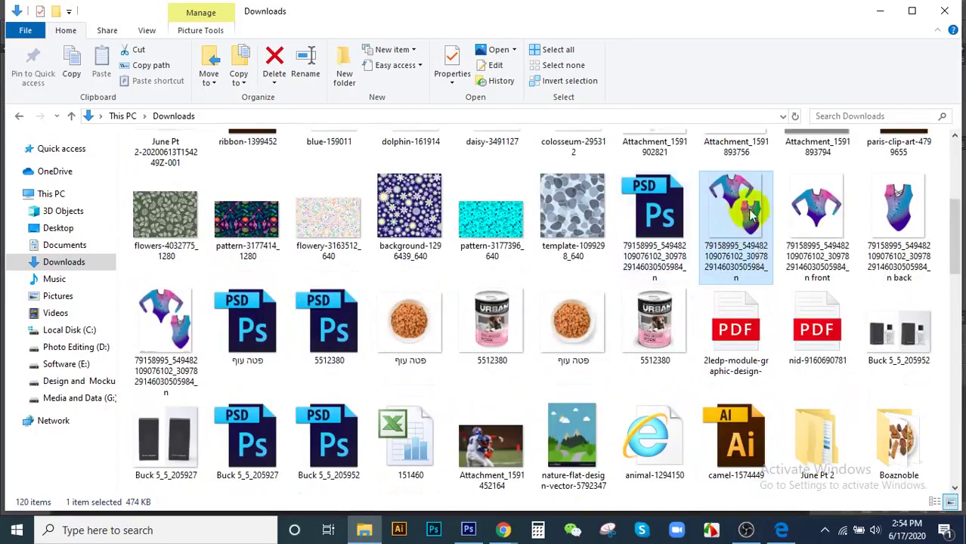
left_click_drag(751, 215, 448, 355)
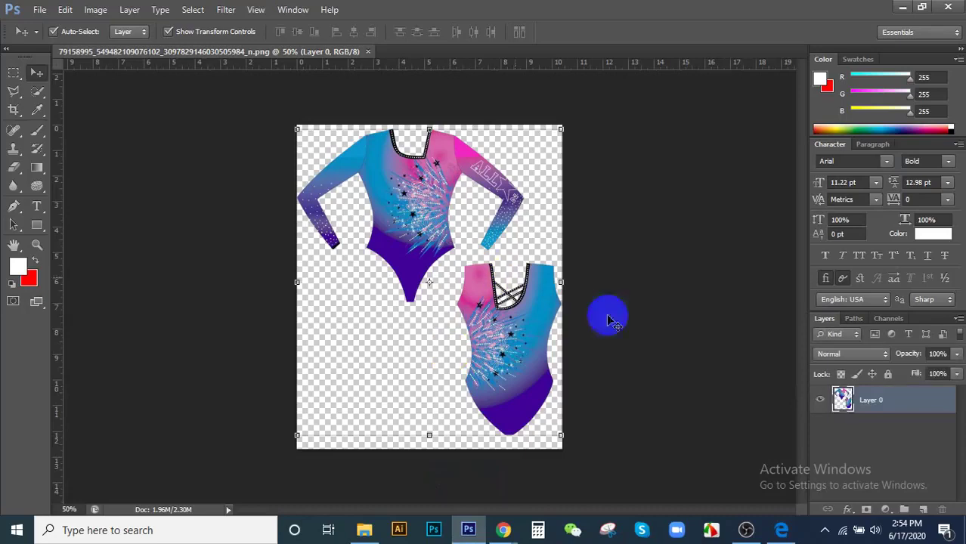
left_click(368, 60)
left_click(406, 438)
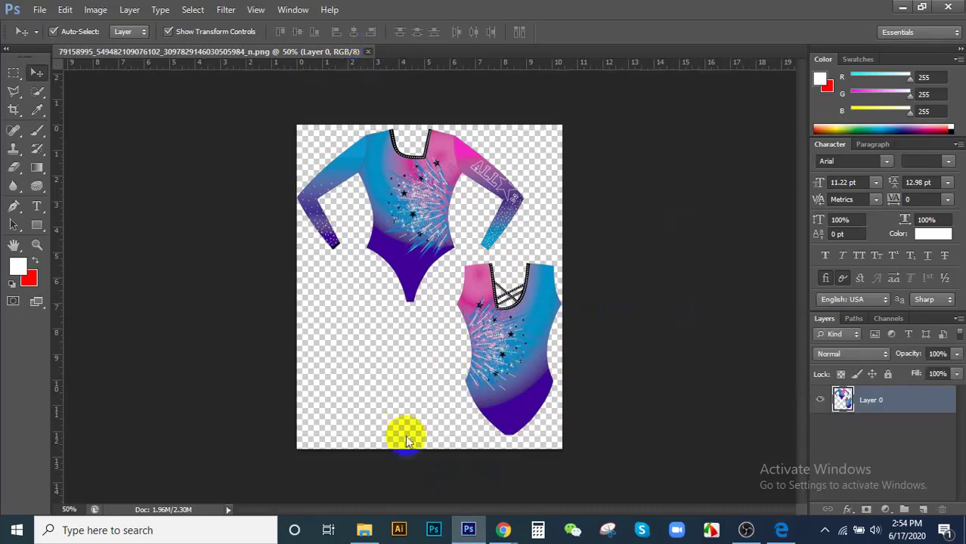
key("ctrl+w")
- Drag the next, white-background leotard image from Downloads into Photoshop
left_click(365, 527)
key("Right")
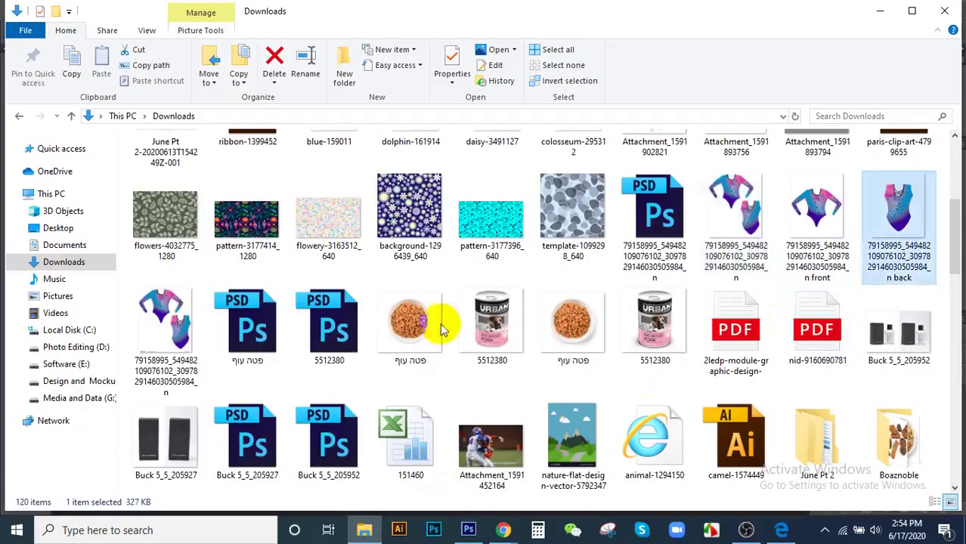
left_click_drag(162, 327, 405, 301)
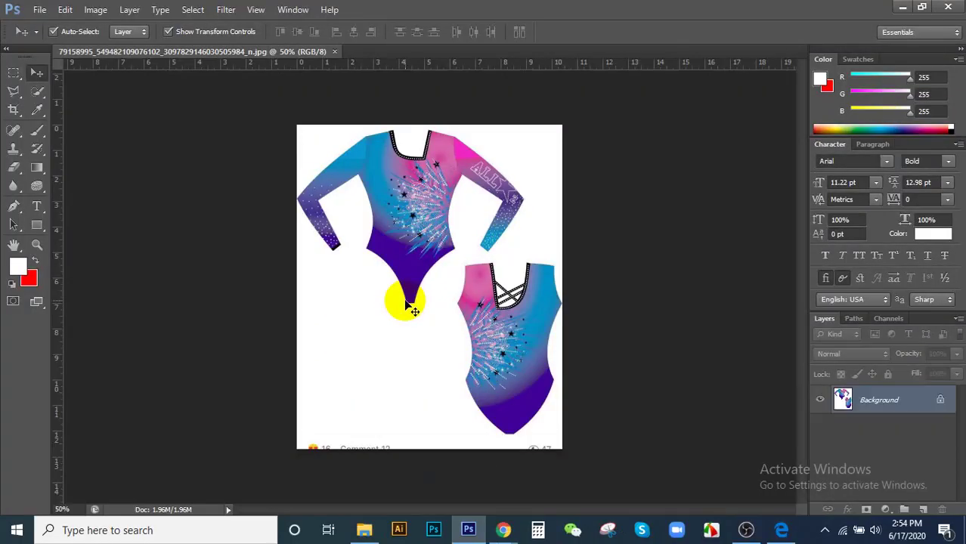
- Zoom into the leotard image and duplicate the Background as Layer 1 with Ctrl+J
scroll(521, 294, "up", 3)
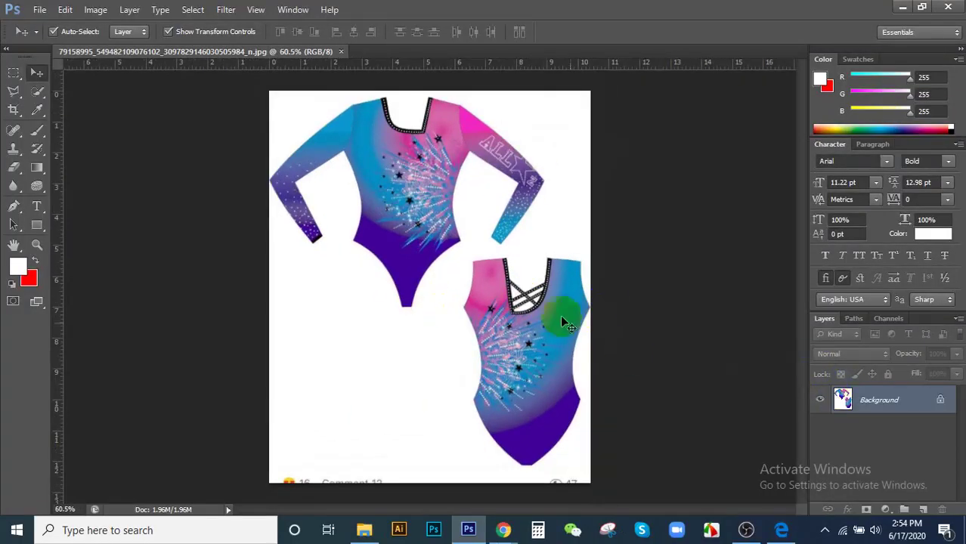
scroll(560, 314, "down", 2)
scroll(487, 155, "up", 2)
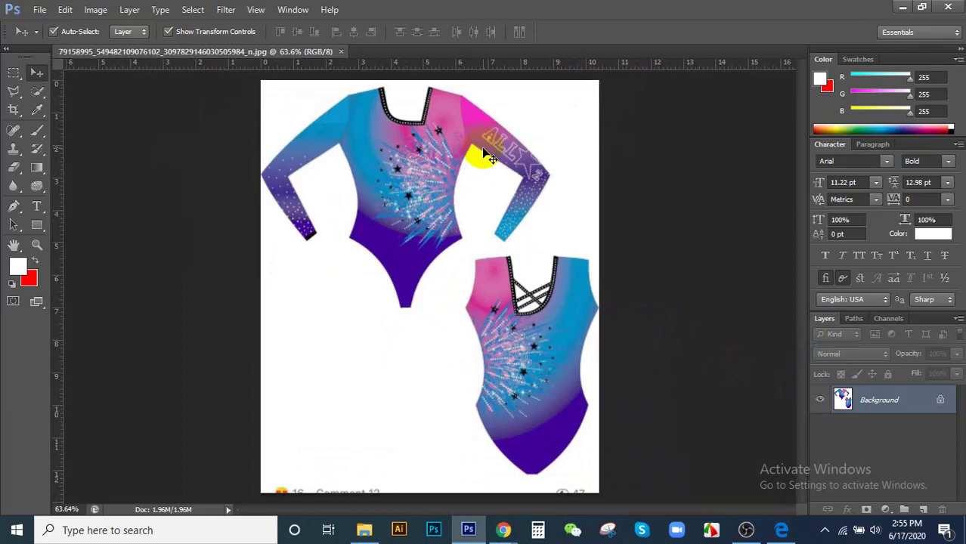
key("ctrl+j")
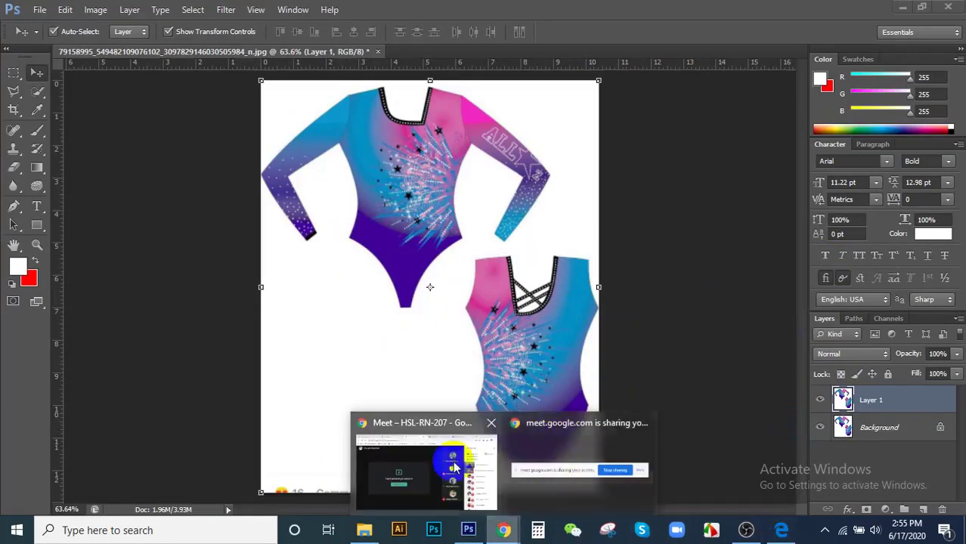
left_click(446, 454)
left_click(681, 9)
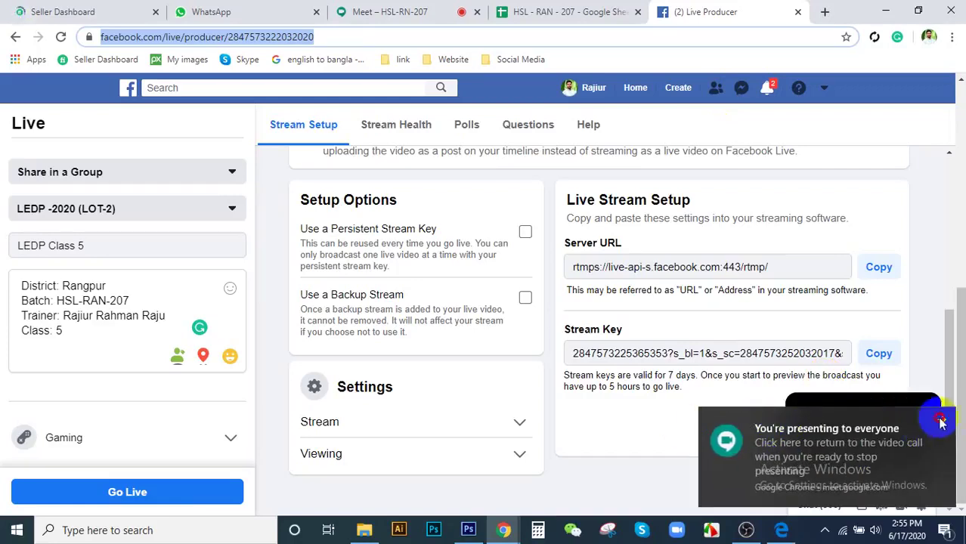
left_click(926, 420)
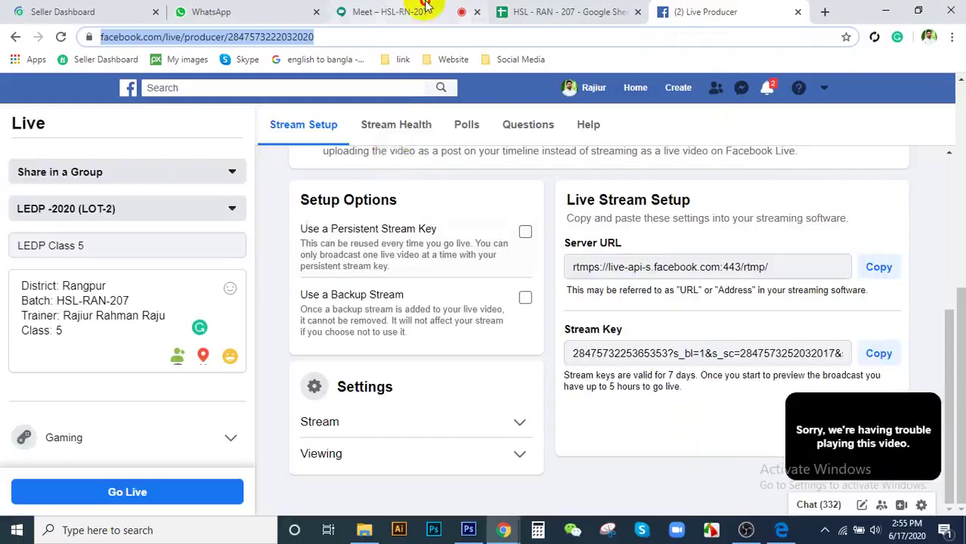
left_click(393, 12)
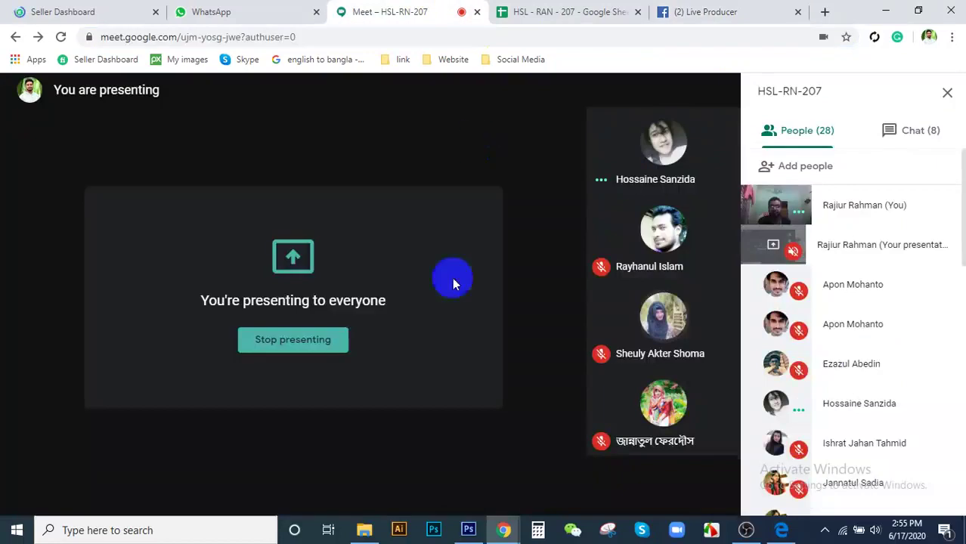
left_click(548, 11)
left_click(671, 10)
left_click(590, 10)
left_click(457, 10)
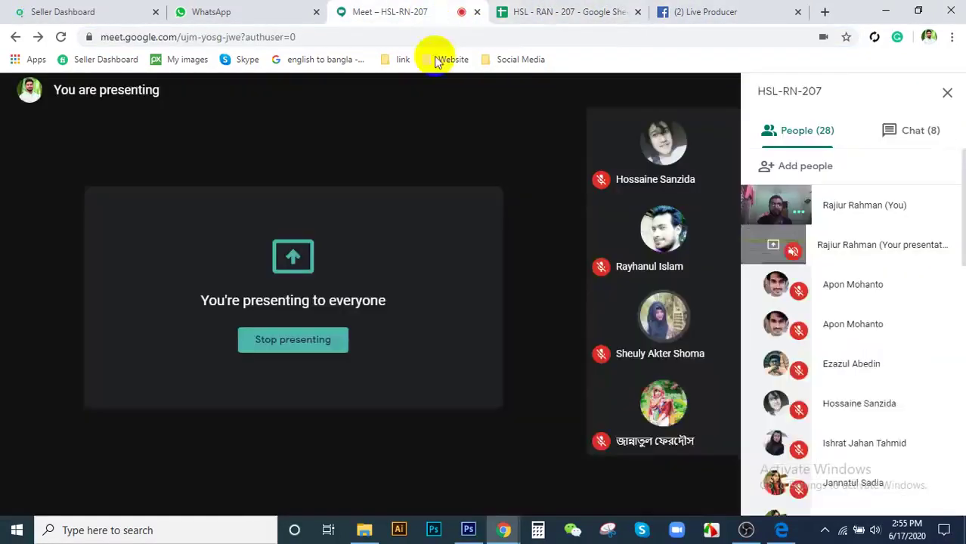
left_click(469, 530)
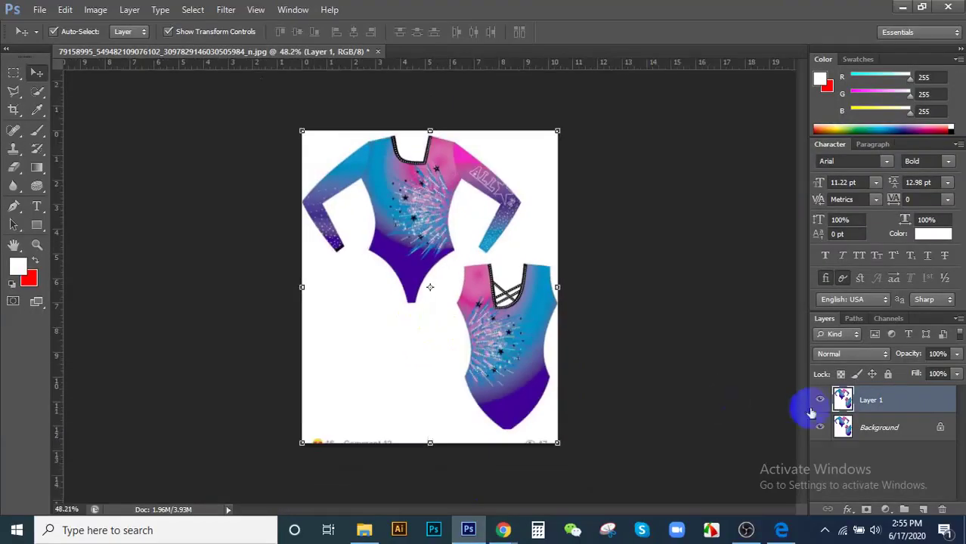
- Start a Pen path at the underarm and trace the left sleeve, cuff and shoulder
left_click(466, 356)
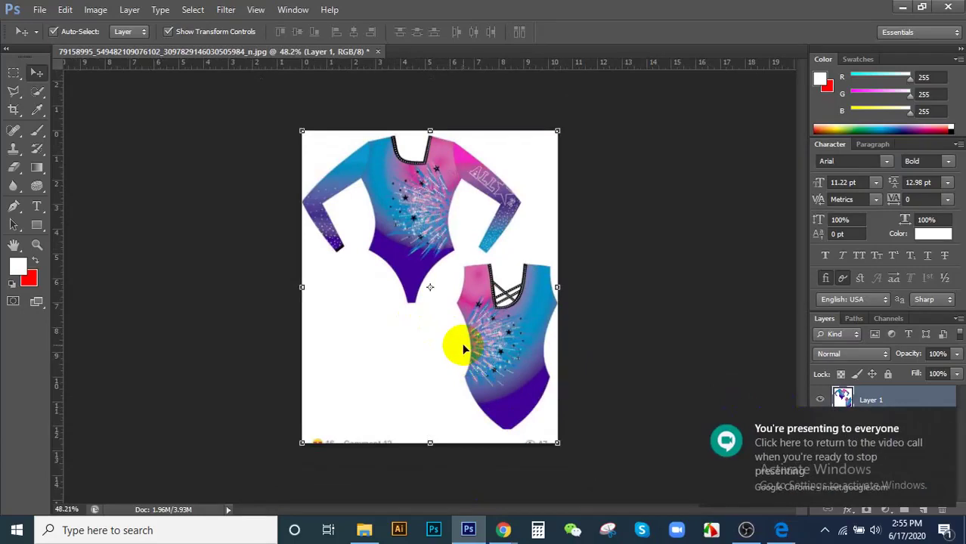
key("p")
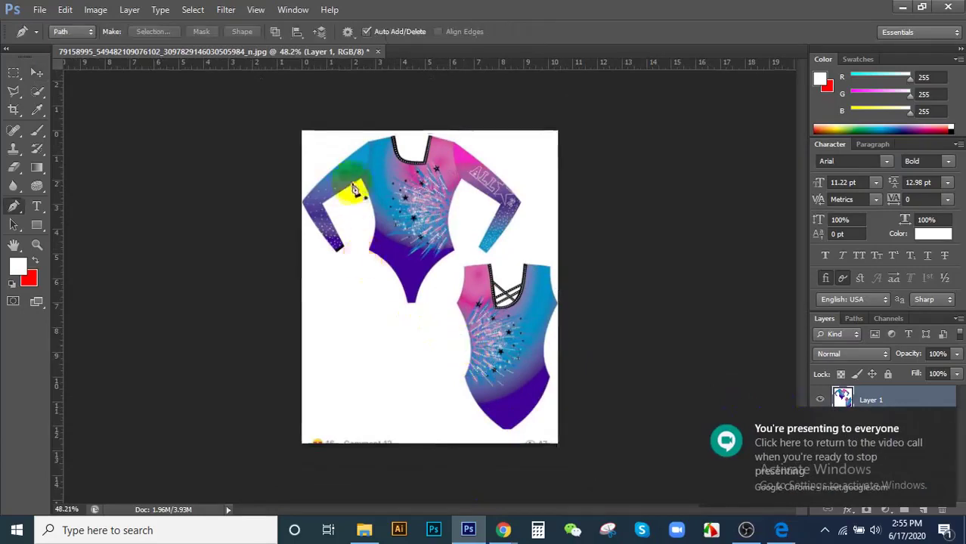
scroll(341, 136, "up", 6)
scroll(420, 182, "down", 4)
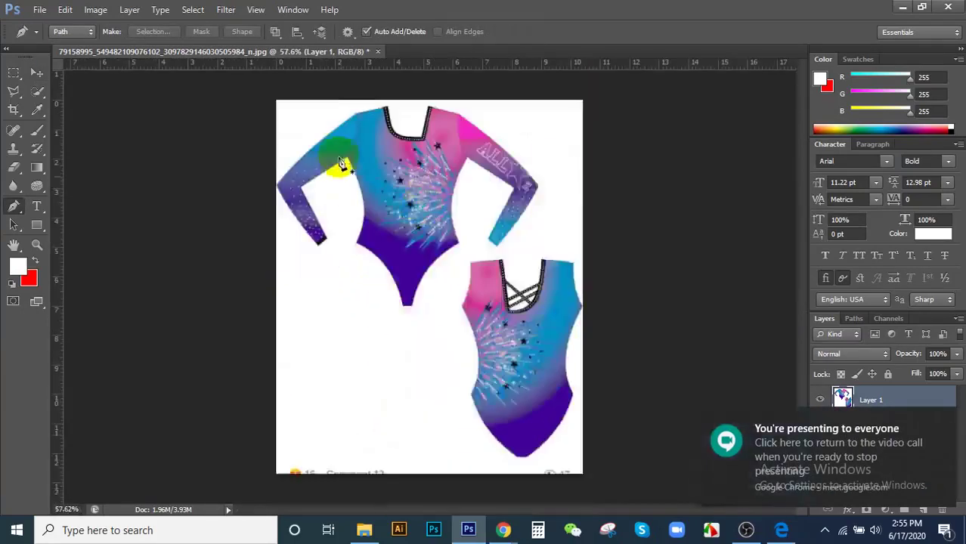
scroll(339, 151, "up", 6)
scroll(341, 137, "up", 3)
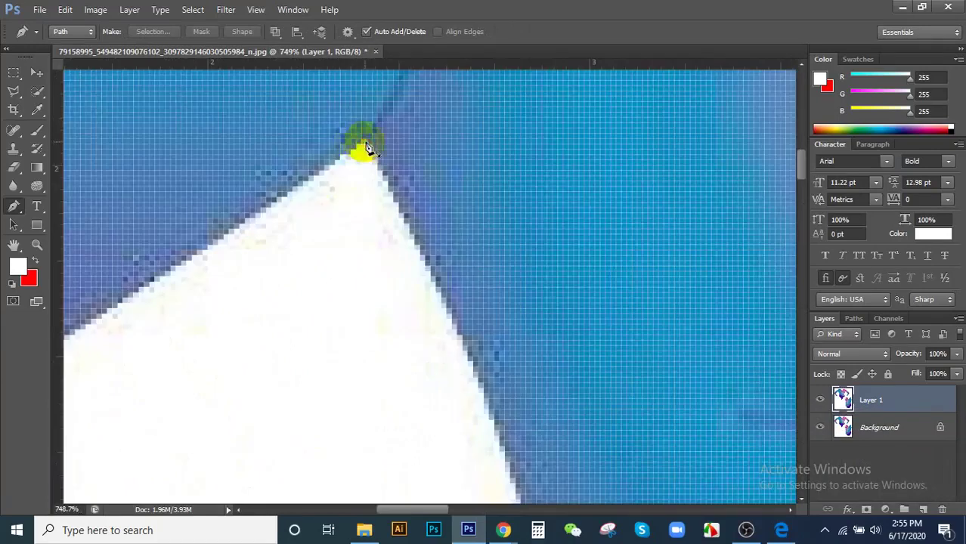
left_click(365, 146)
scroll(365, 146, "down", 2)
scroll(356, 177, "down", 1)
left_click(158, 294)
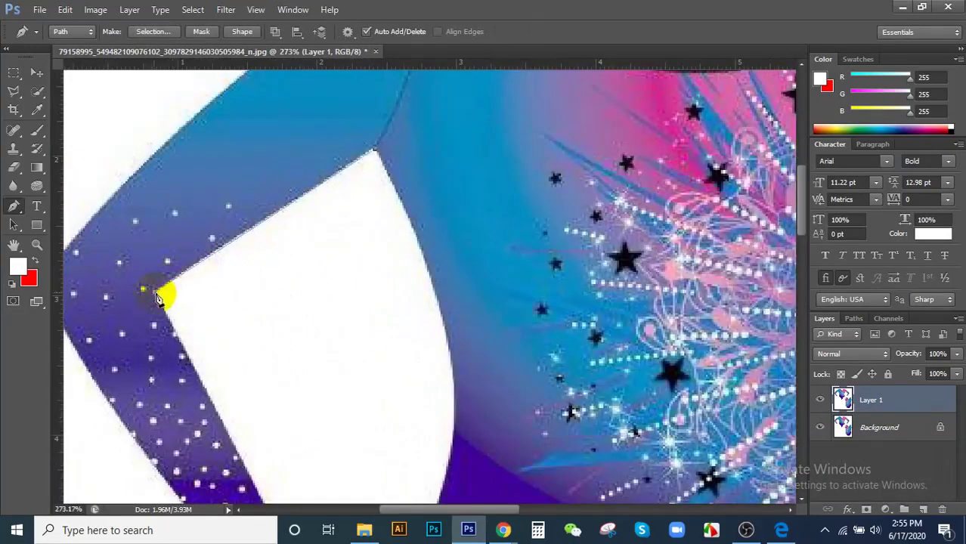
scroll(232, 162, "down", 2)
left_click_drag(251, 290, 247, 325)
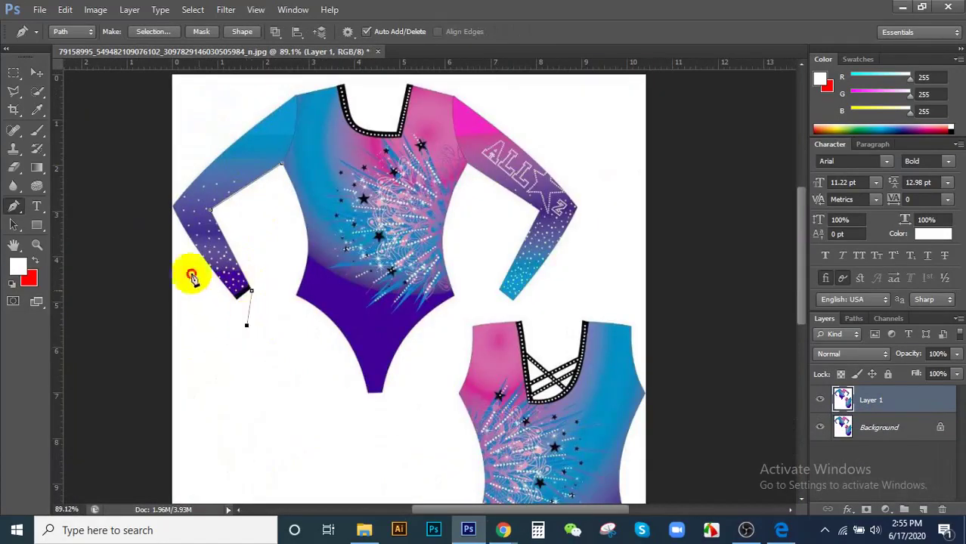
left_click(190, 273)
left_click(143, 186)
left_click(213, 129)
left_click(282, 93)
scroll(283, 93, "down", 1)
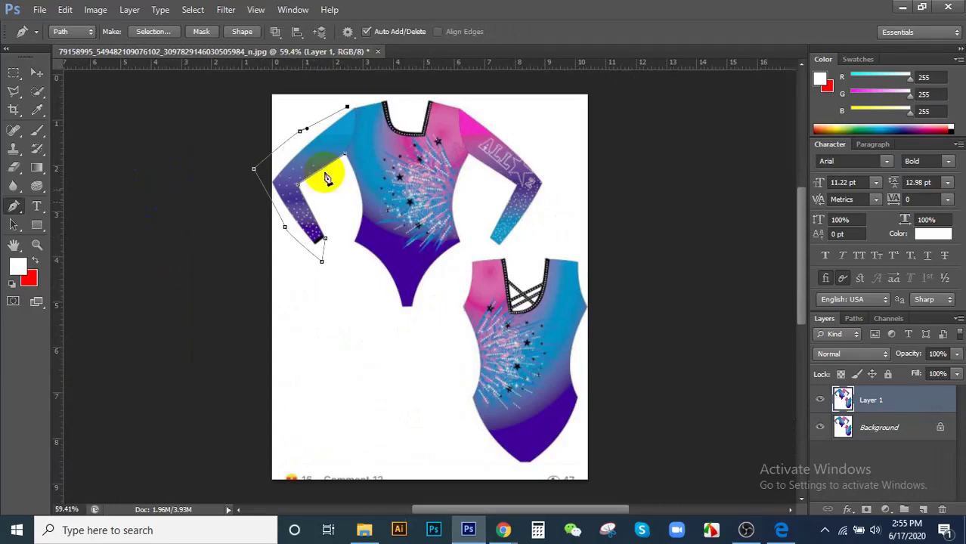
- Continue the path around the neckline, right sleeve and cuff to the right underarm
left_click(397, 97)
left_click(403, 120)
left_click(416, 119)
left_click(426, 99)
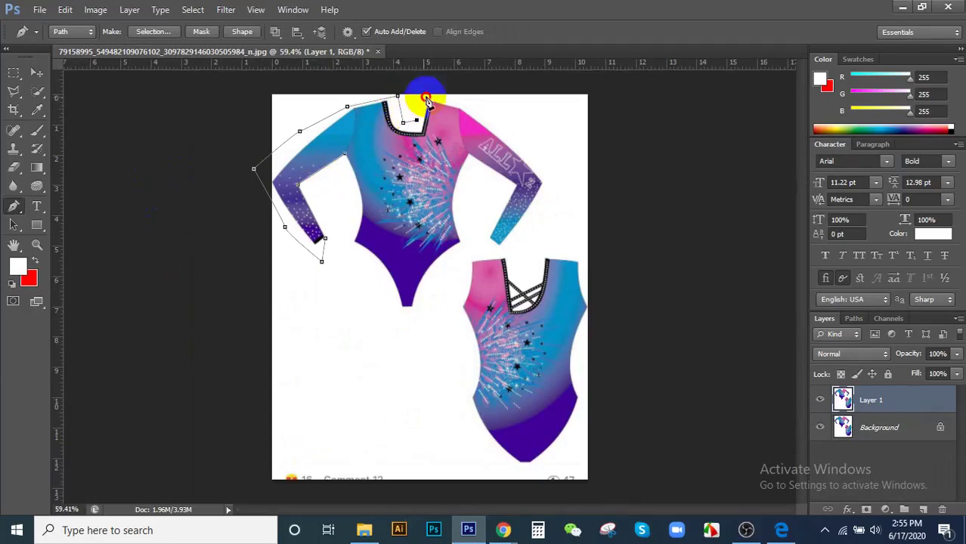
left_click(529, 149)
left_click(546, 194)
left_click_drag(524, 241, 499, 254)
left_click(485, 244)
left_click(495, 211)
left_click(512, 187)
left_click(467, 160)
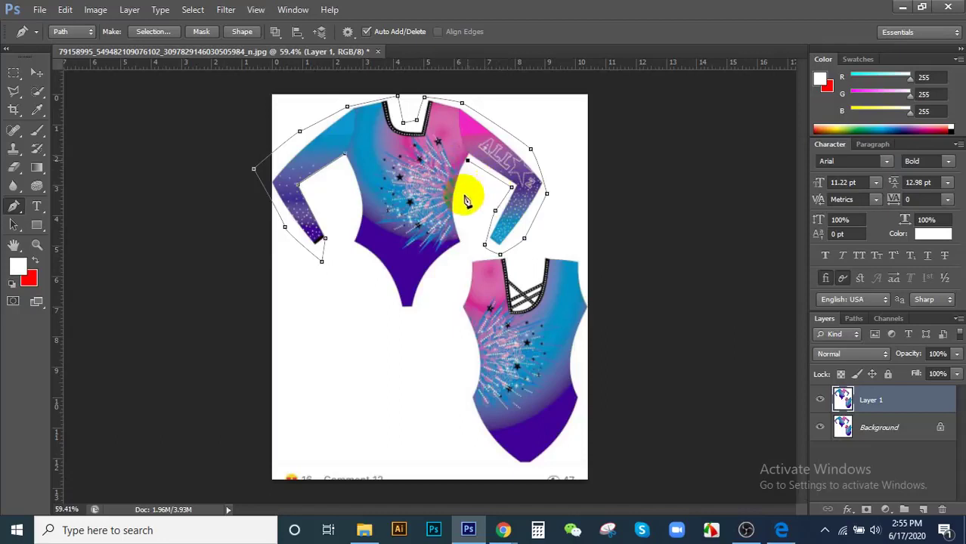
- Trace the bodice sides and leg openings, closing the path on the starting anchor
left_click(462, 216)
left_click(457, 269)
left_click(431, 301)
left_click(413, 337)
left_click(391, 314)
left_click(346, 263)
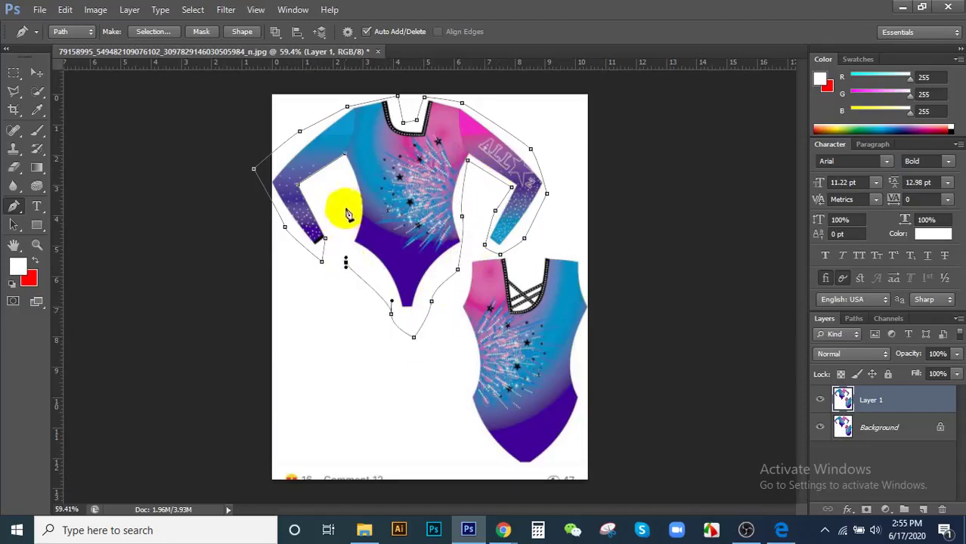
left_click(347, 206)
left_click(345, 157)
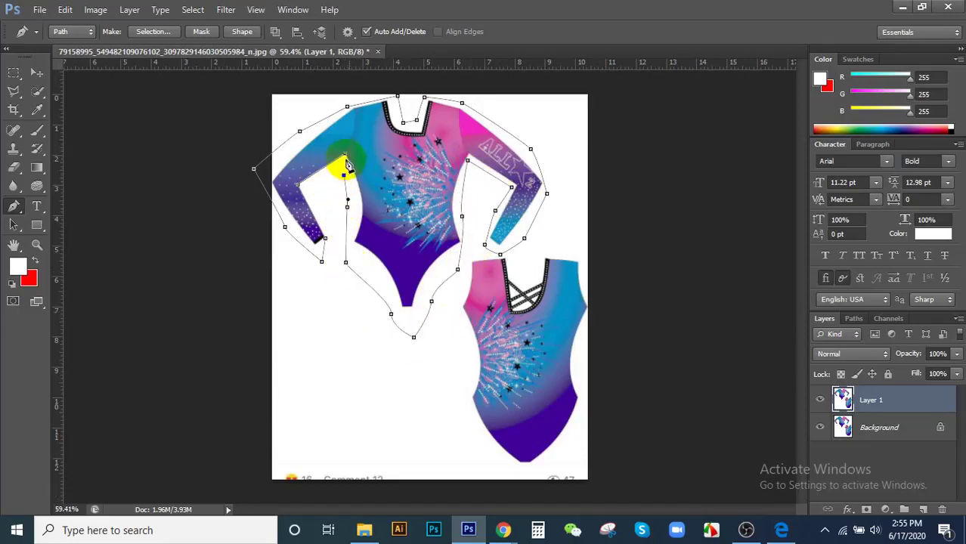
left_click(408, 215, "ctrl")
scroll(448, 205, "down", 3)
scroll(447, 212, "up", 2)
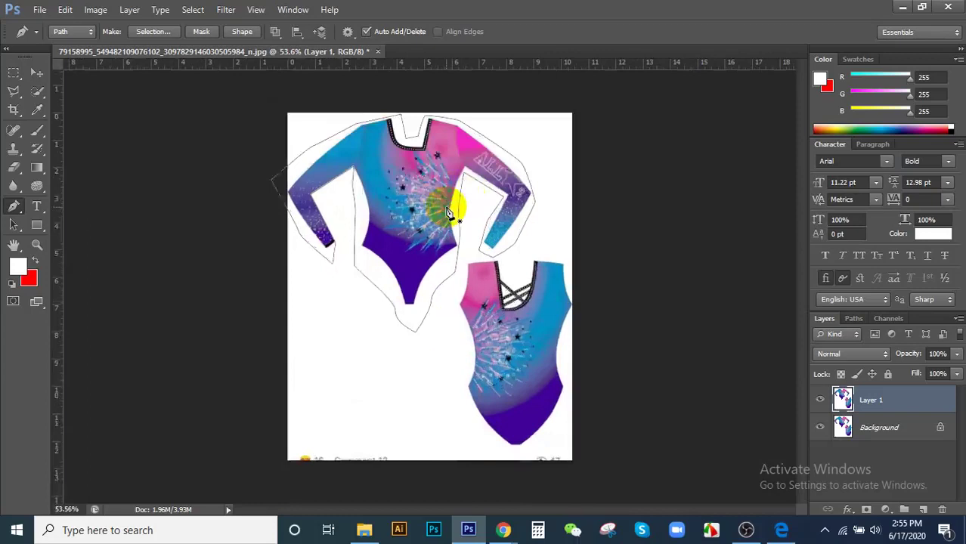
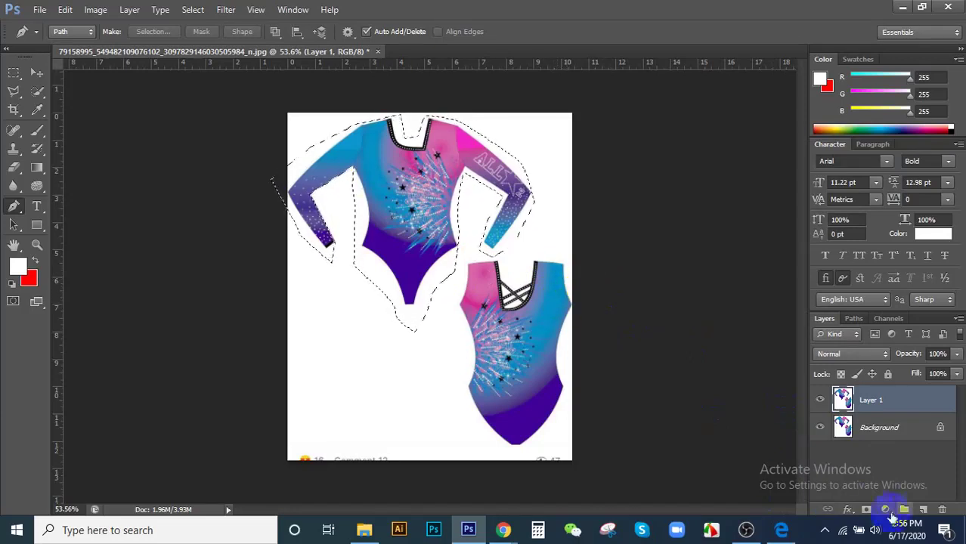
- Mask Layer 1 to the long-sleeved leotard selection and toggle the Background layer to check it
left_click(866, 509)
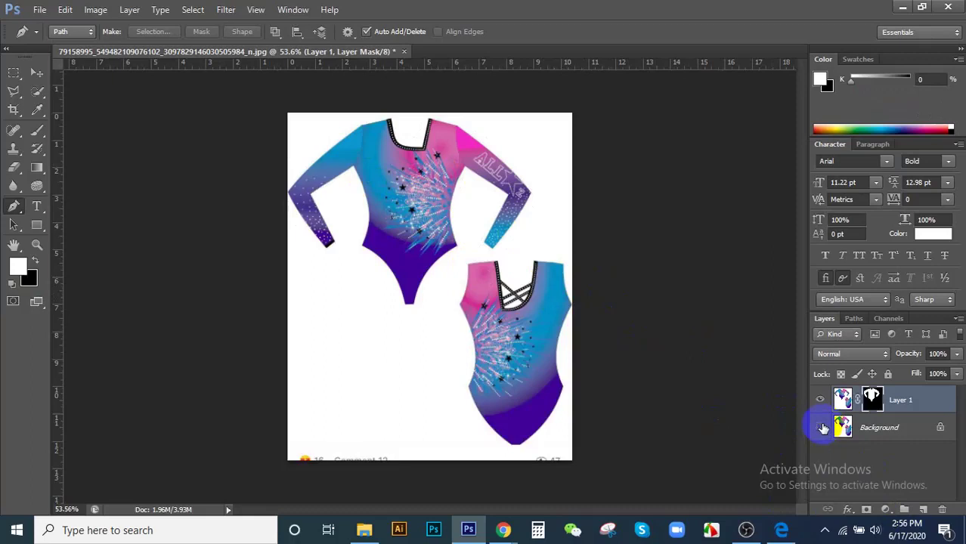
left_click(821, 428)
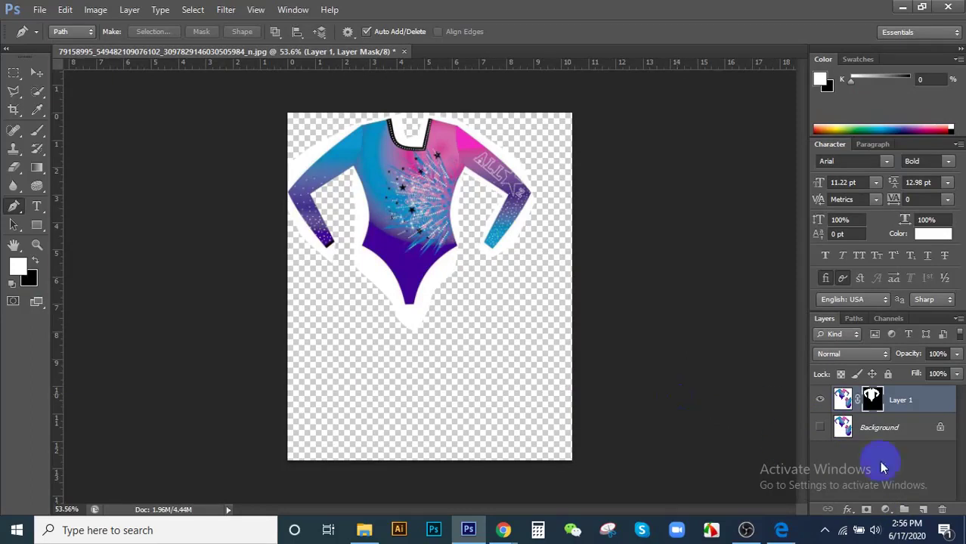
left_click(820, 427)
mouse_move(516, 298)
left_mouse_down()
mouse_move(542, 349)
mouse_move(498, 355)
mouse_move(511, 310)
mouse_move(507, 319)
left_mouse_up()
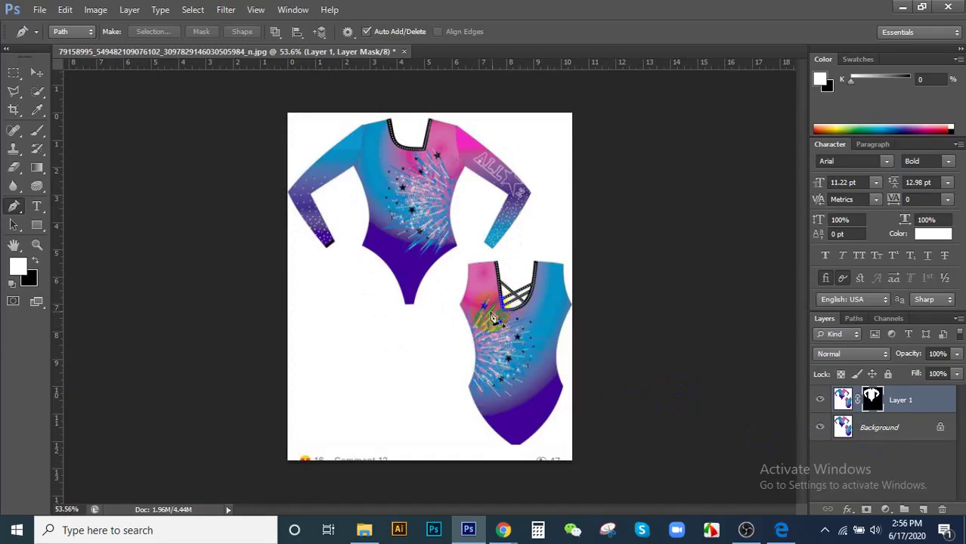
left_click(822, 430)
- Trace the sleeveless leotard's neckline, left shoulder and left side with the Pen tool
left_click(822, 429)
scroll(511, 245, "up", 5)
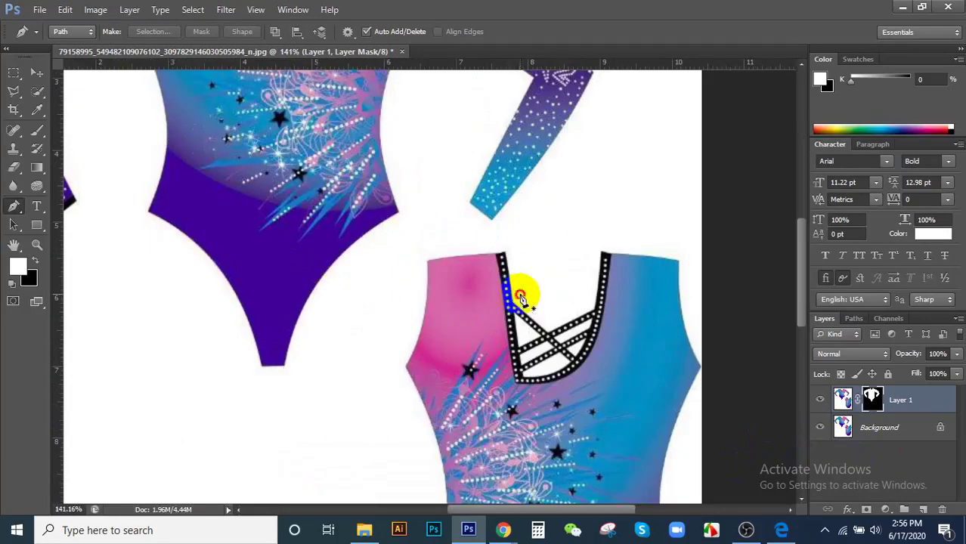
left_click(520, 294)
left_click(511, 240)
left_click(434, 244)
left_click(413, 265)
left_click_drag(408, 330, 408, 340)
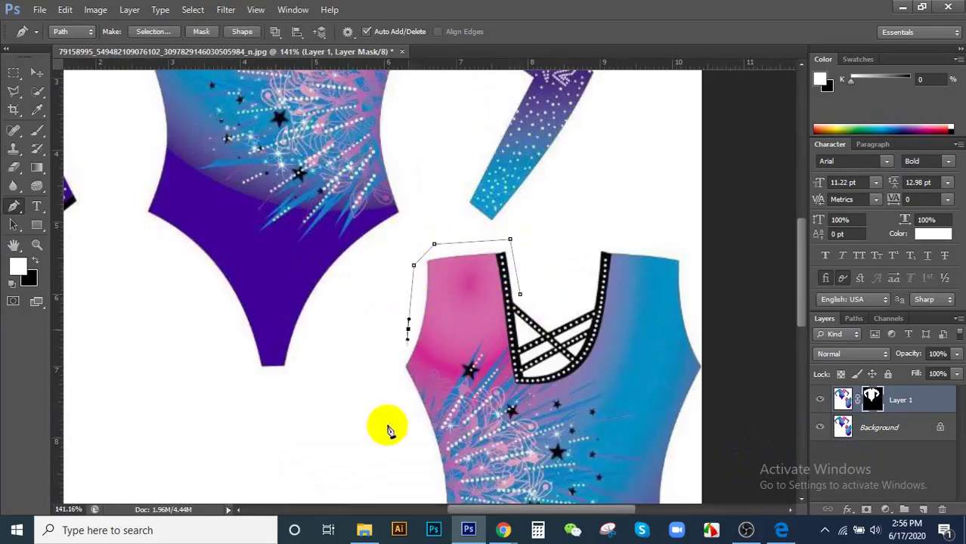
left_click(388, 429)
- Continue the path around the bottom and right side, close it, and load it as a selection
scroll(393, 408, "down", 3)
left_click_drag(401, 392, 397, 444)
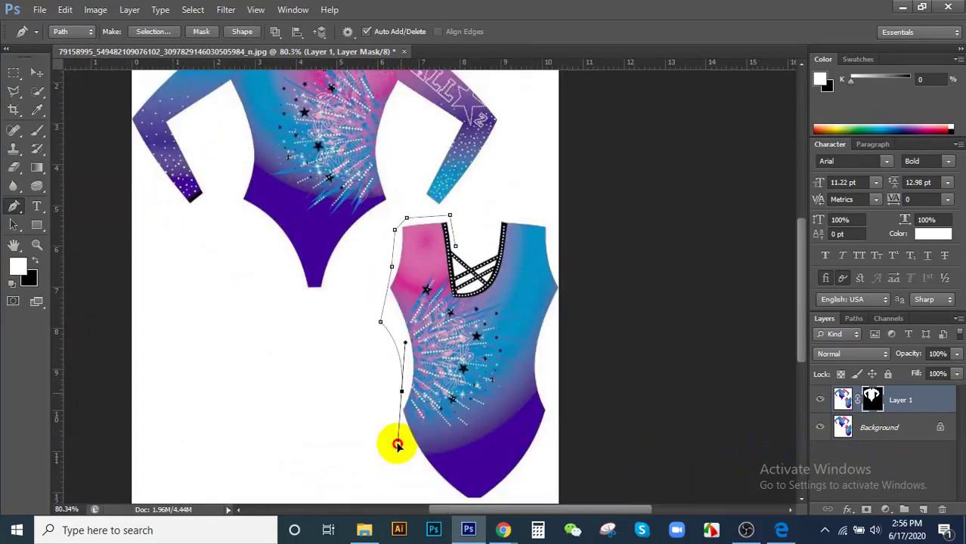
left_click(431, 482)
scroll(529, 485, "down", 2)
left_click_drag(549, 464, 567, 449)
left_click_drag(588, 392, 588, 321)
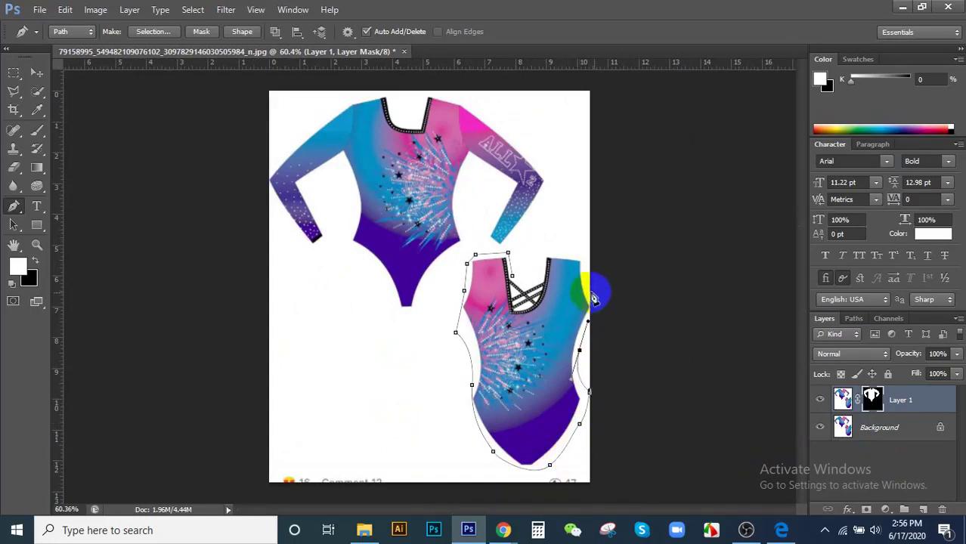
left_click(589, 292)
left_click(578, 252)
left_click(545, 252)
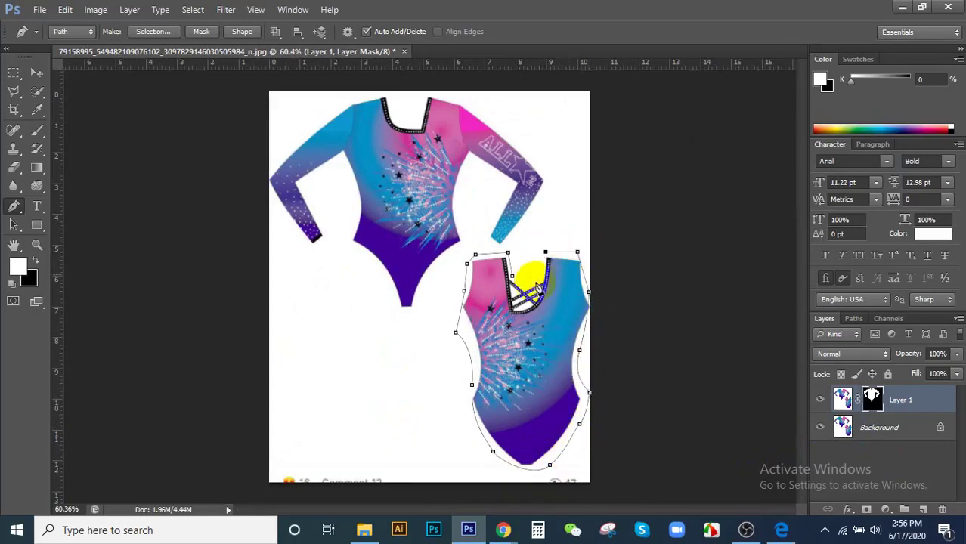
left_click(535, 299)
scroll(664, 341, "up", 2)
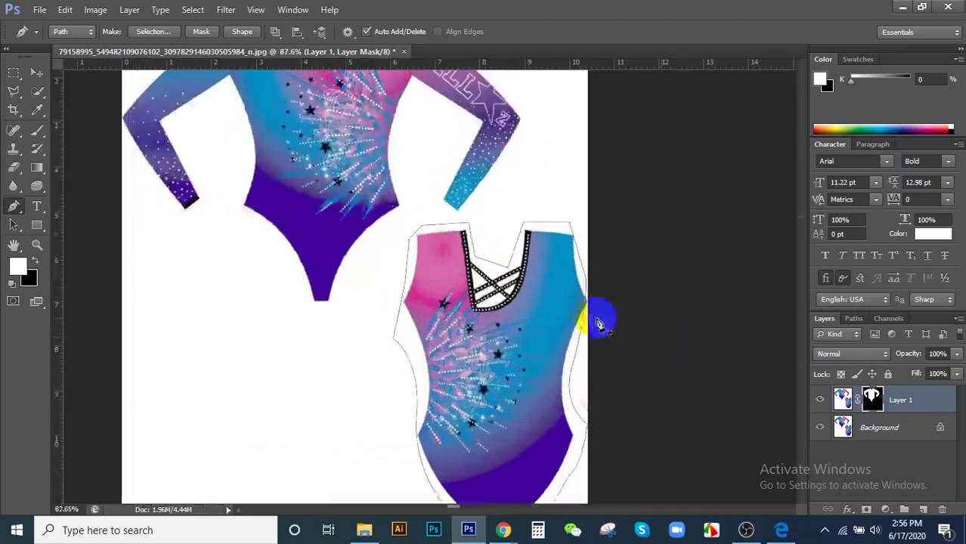
key("ctrl+Return")
scroll(552, 313, "down", 3)
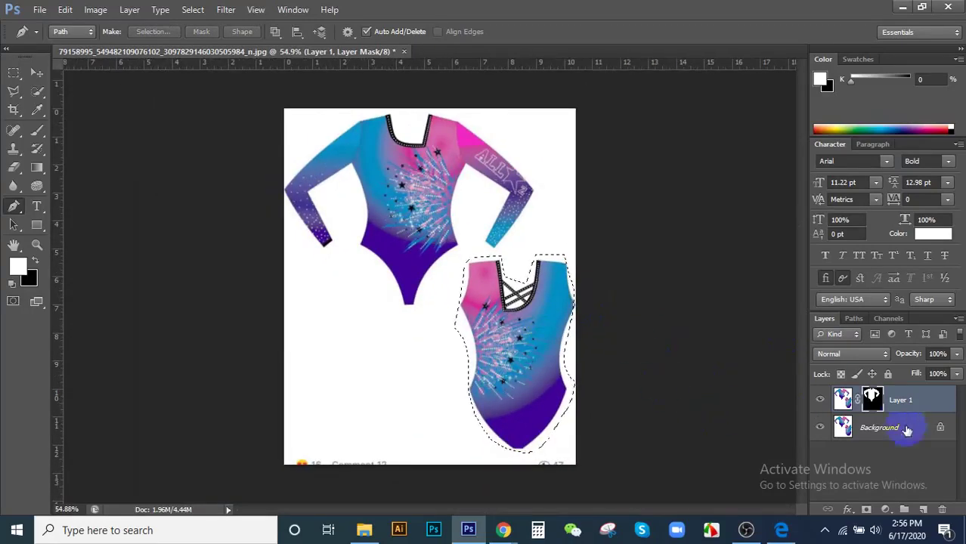
- Target Layer 1's mask and zoom around to inspect the sleeveless leotard selection
left_click(872, 399)
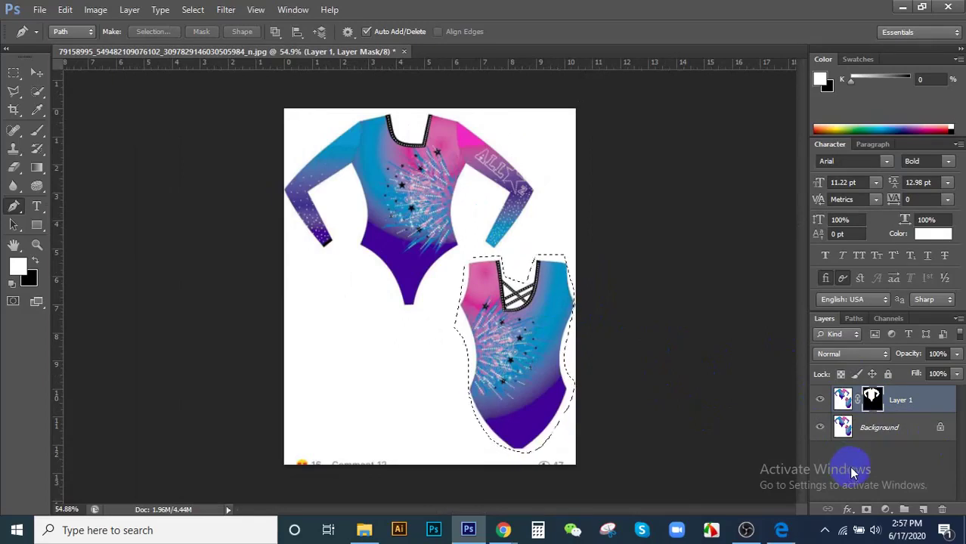
scroll(699, 465, "up", 2)
scroll(629, 478, "up", 3)
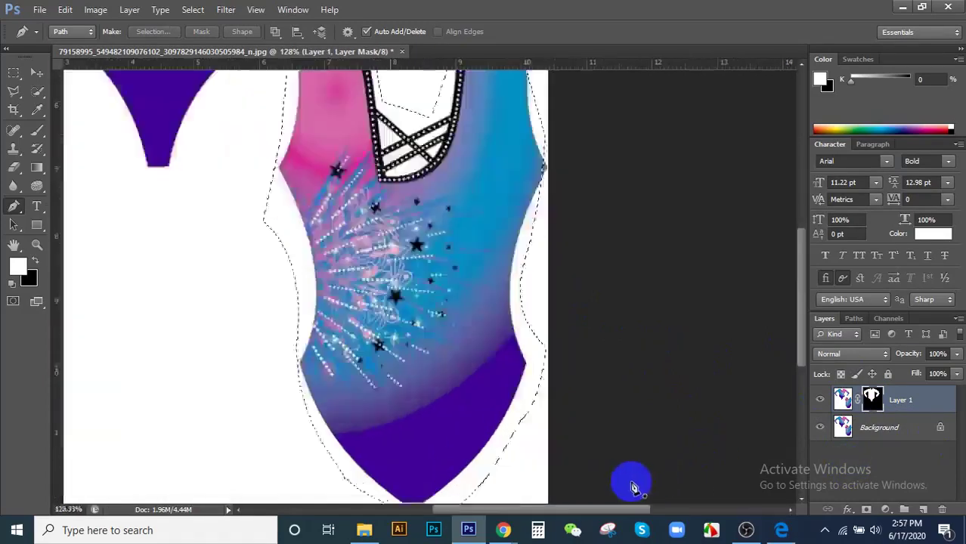
scroll(452, 334, "down", 1)
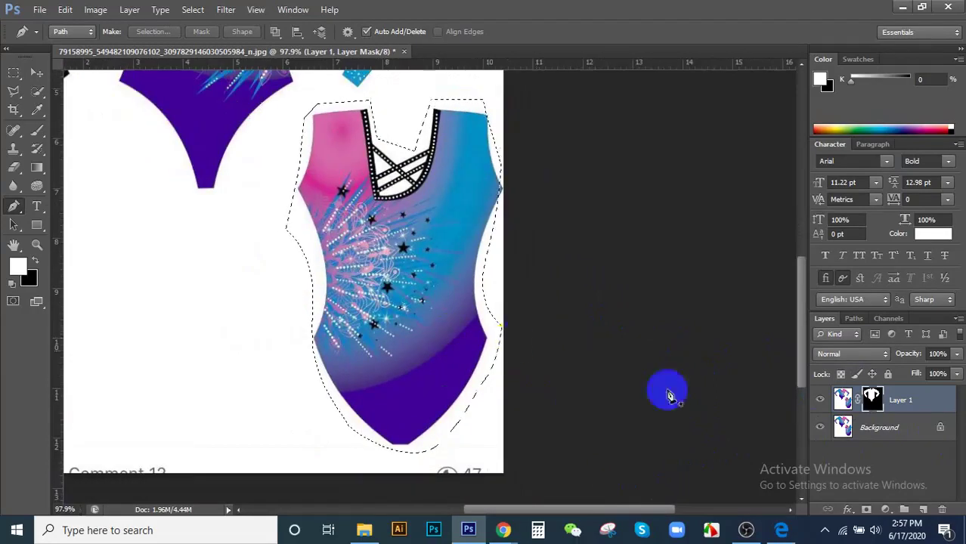
scroll(701, 391, "down", 1)
scroll(702, 394, "down", 1)
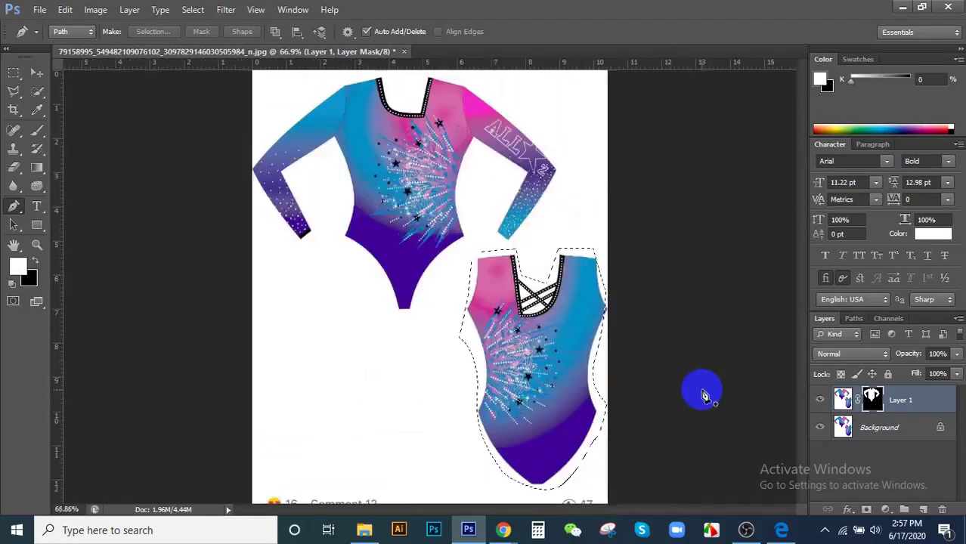
scroll(702, 394, "down", 1)
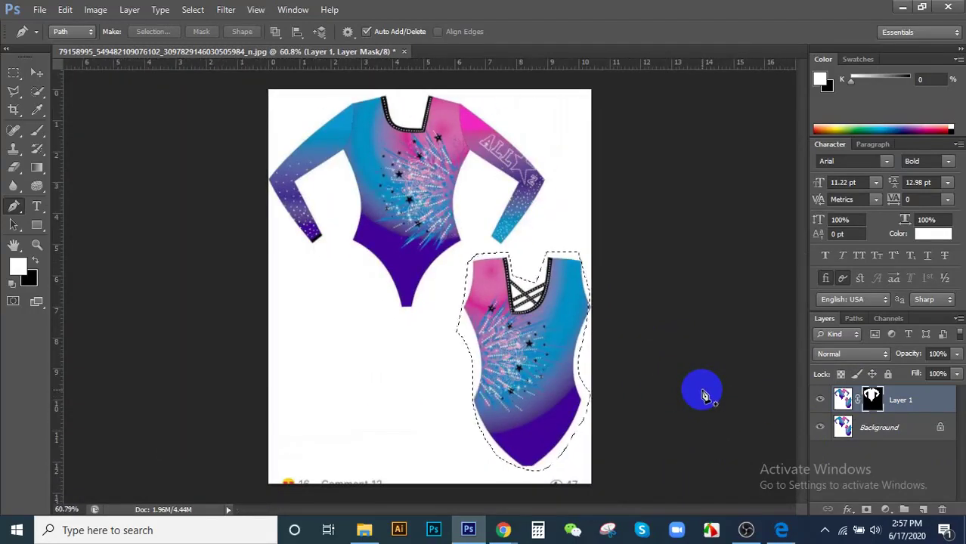
- Toggle the Background layer to preview transparency, leaving it hidden with Layer 1's mask targeted
left_click(820, 427)
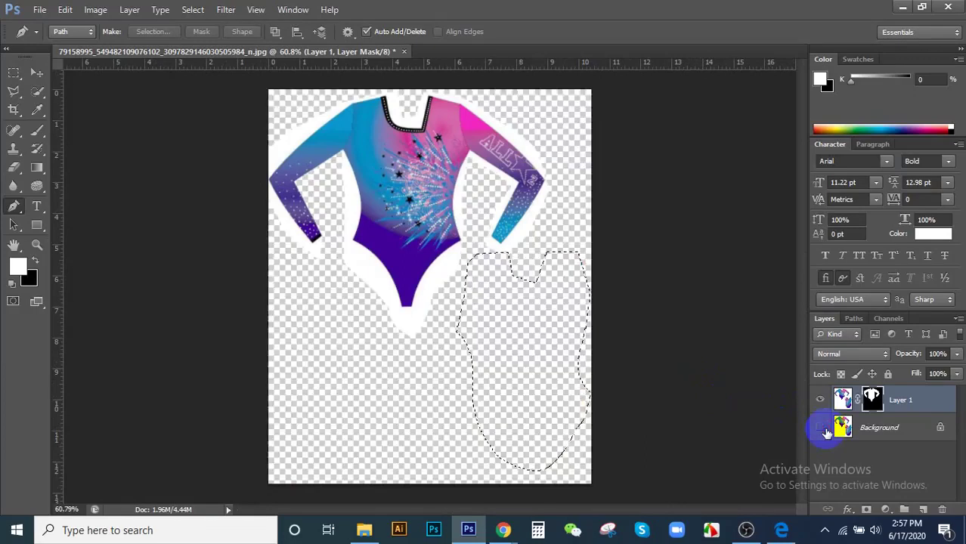
left_click(821, 428)
scroll(657, 331, "up", 2)
scroll(644, 330, "down", 1)
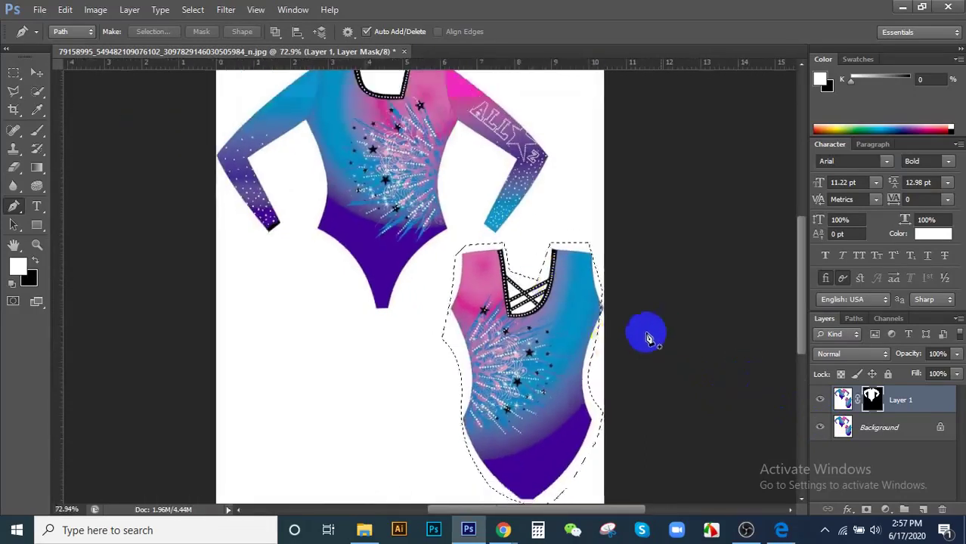
scroll(454, 151, "down", 1)
scroll(412, 226, "down", 1)
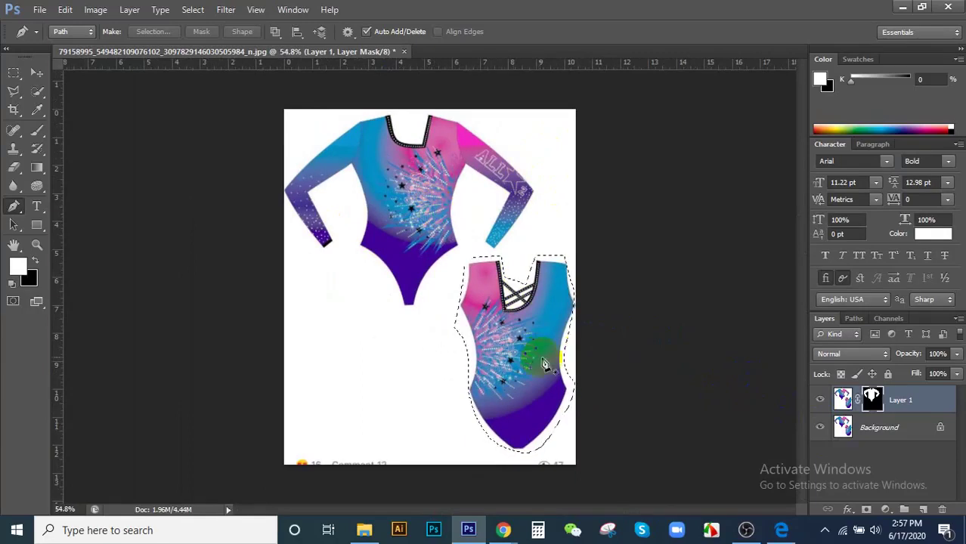
left_click(820, 428)
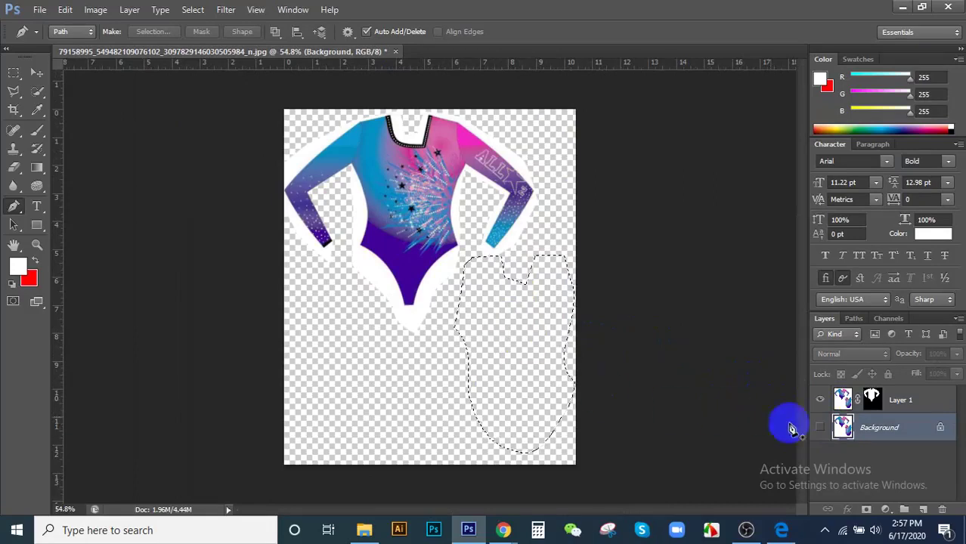
left_click(820, 427)
left_click(870, 401)
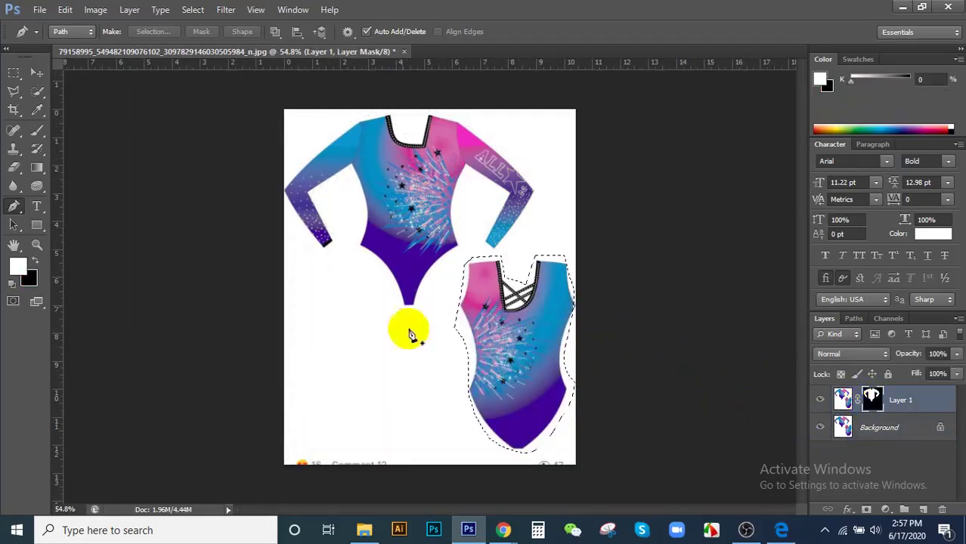
left_click(820, 427)
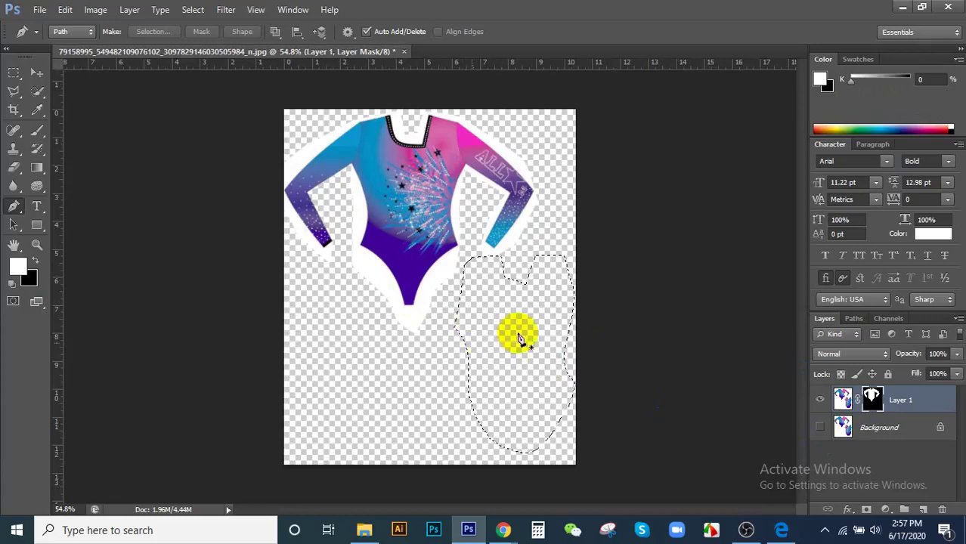
- Brush white on Layer 1's mask over the sleeveless leotard's body, right side and neckline
left_click(37, 130)
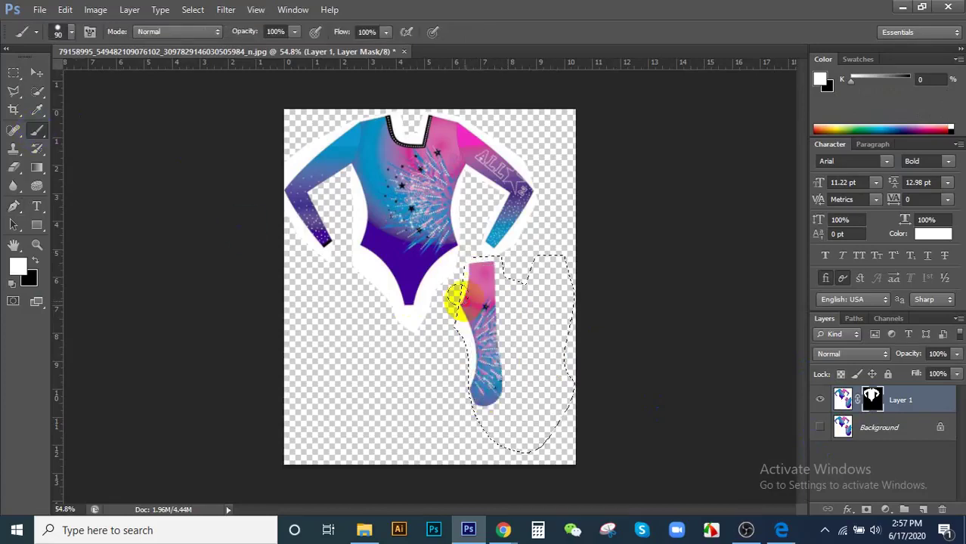
left_click_drag(457, 298, 474, 301)
left_click_drag(512, 327, 552, 392)
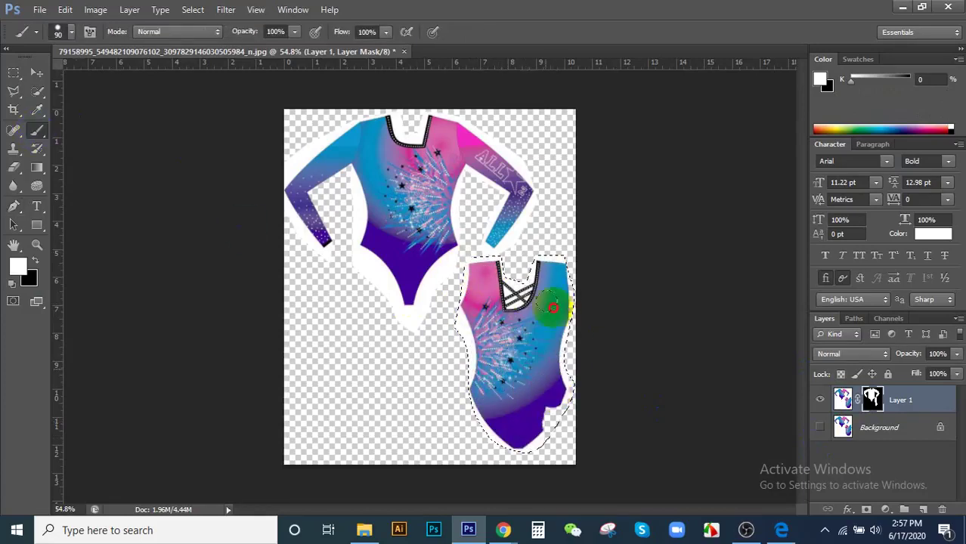
mouse_move(553, 307)
left_mouse_down()
mouse_move(575, 346)
mouse_move(553, 427)
left_mouse_up()
left_click(485, 209)
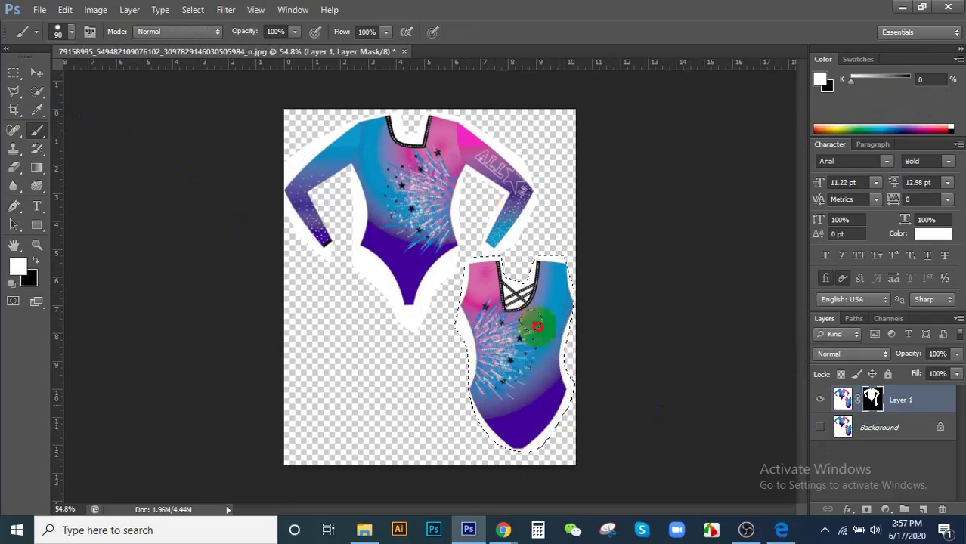
left_click(565, 404)
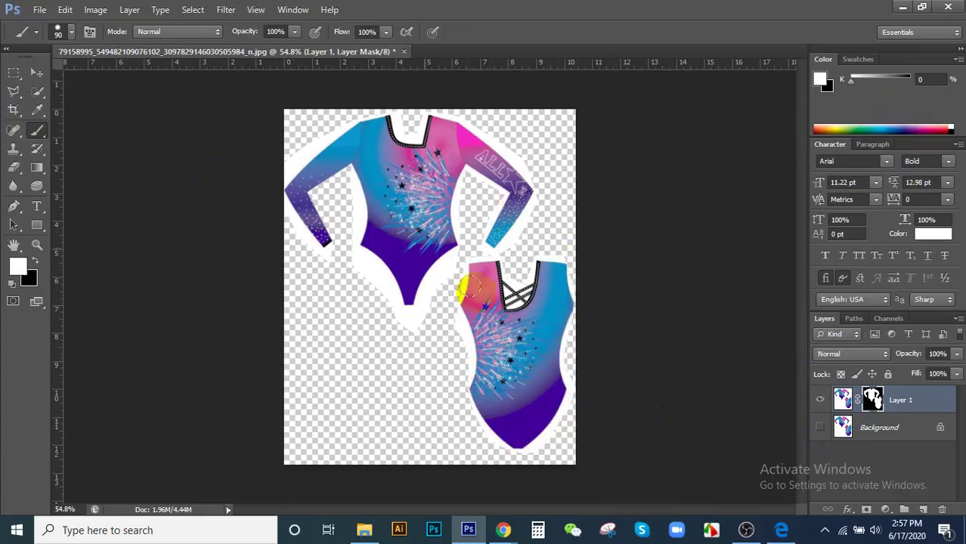
left_click_drag(459, 281, 514, 301)
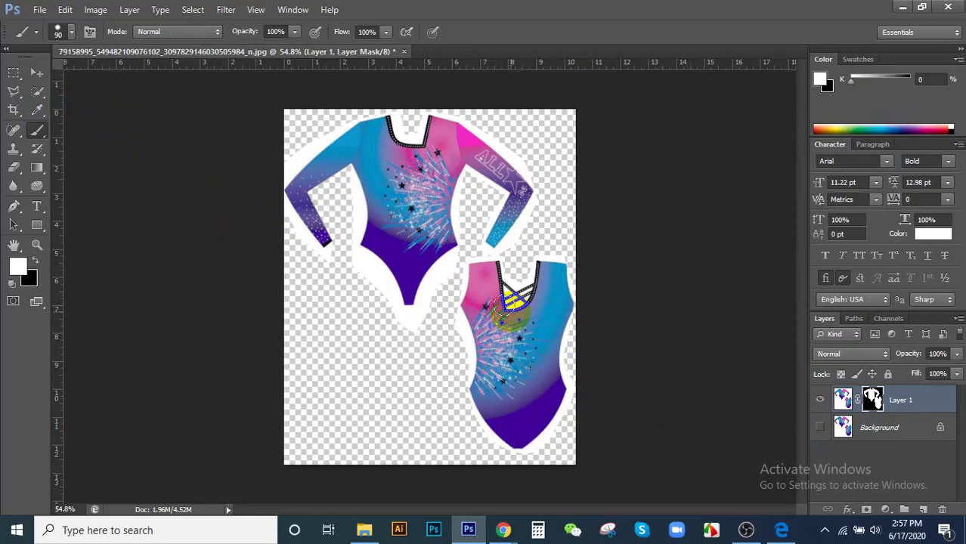
scroll(513, 303, "up", 6)
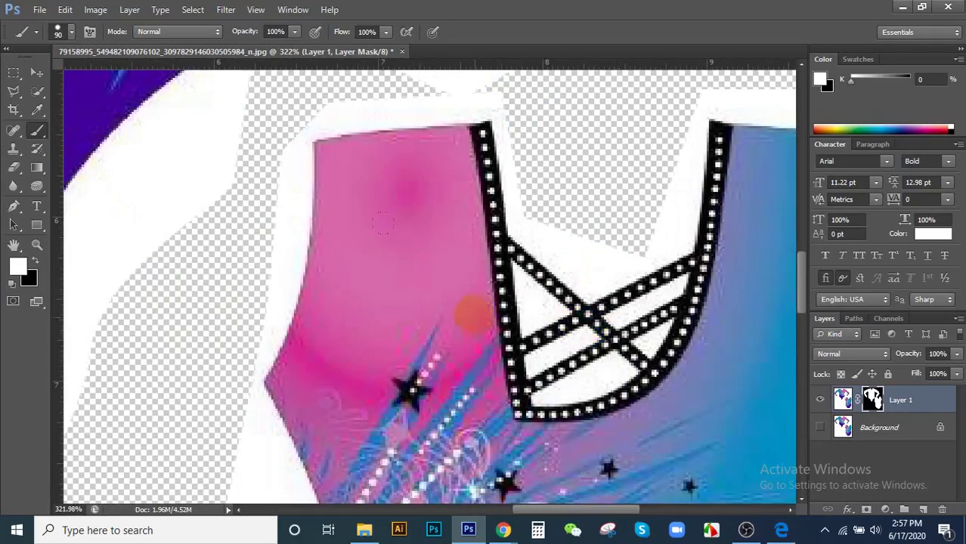
- Outline the first triangular white gap in the crossed strap with the Pen tool
key("p")
scroll(536, 306, "up", 3)
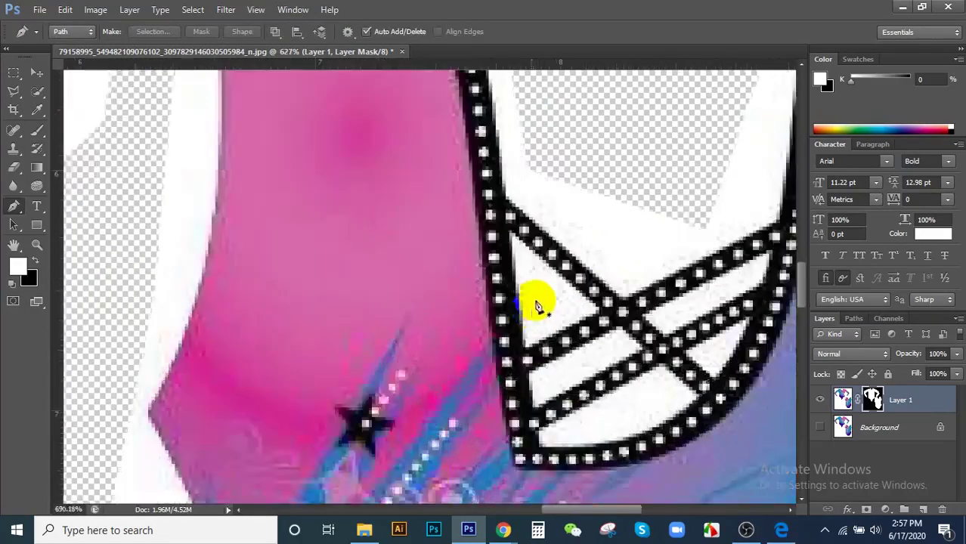
scroll(536, 306, "up", 1)
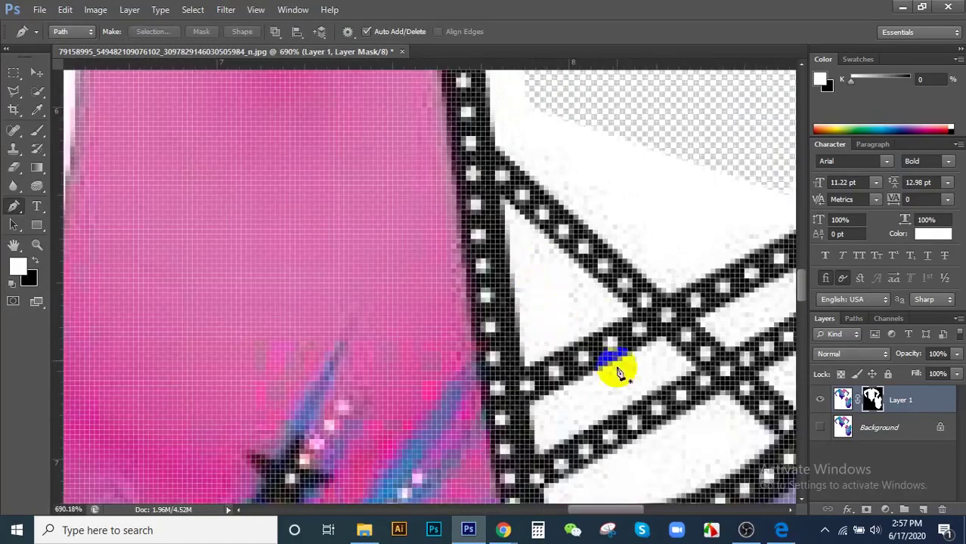
scroll(582, 362, "down", 1)
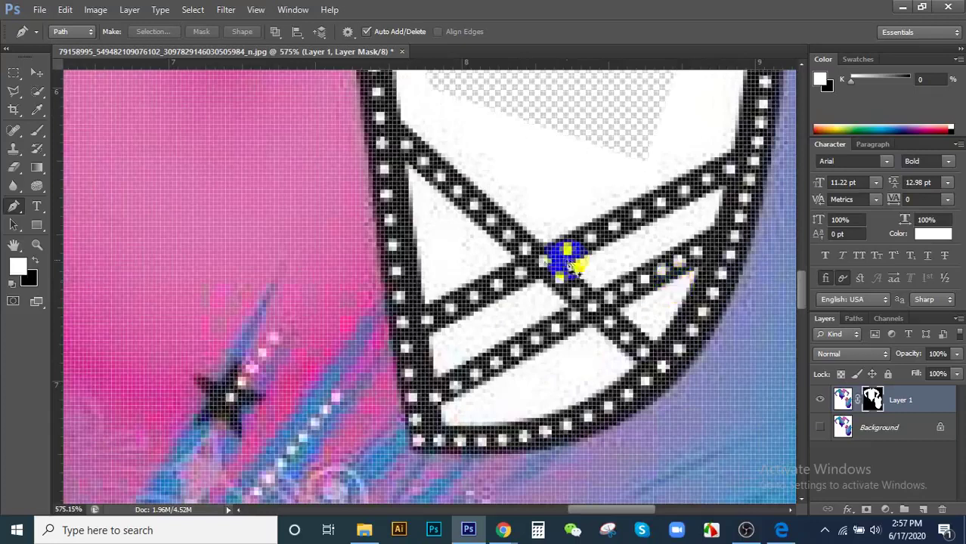
left_click(408, 161)
left_click(514, 255)
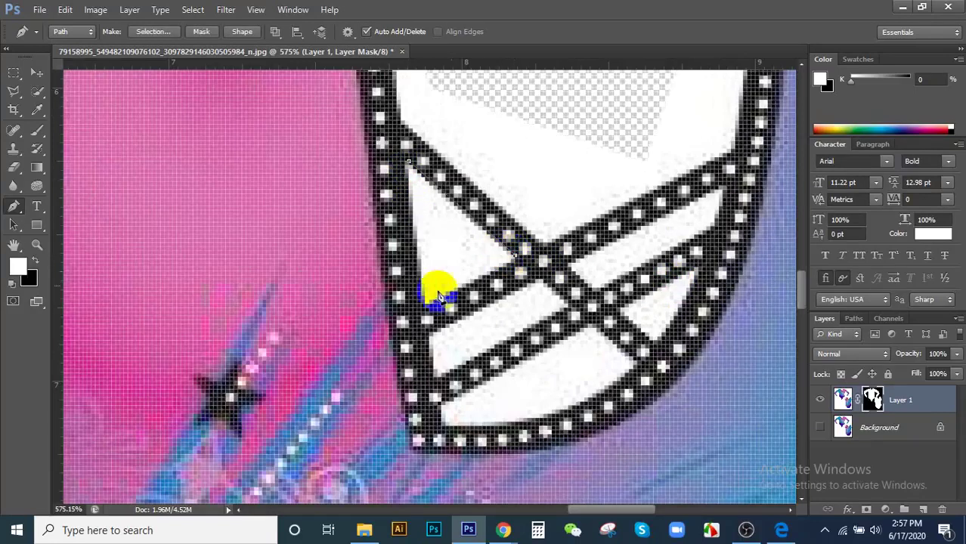
left_click(424, 299)
left_click(409, 161)
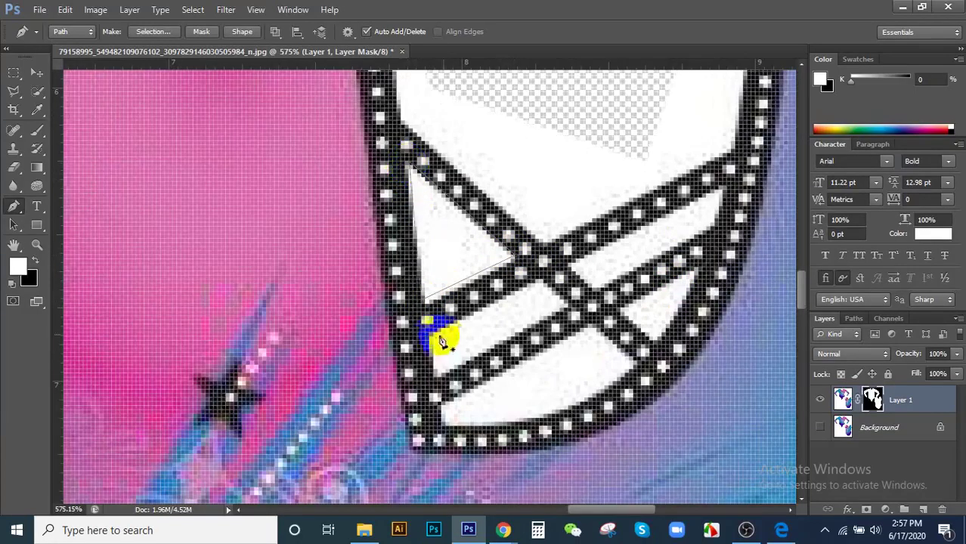
- Outline the large white gap along the crossing straps, upper bar and frame's bottom edge
left_click(433, 336)
left_click(440, 377)
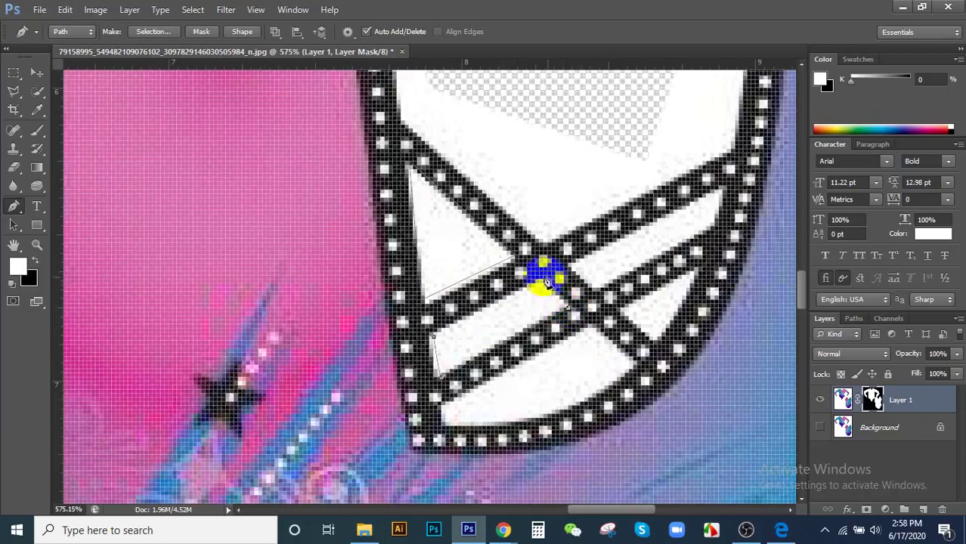
left_click(545, 275)
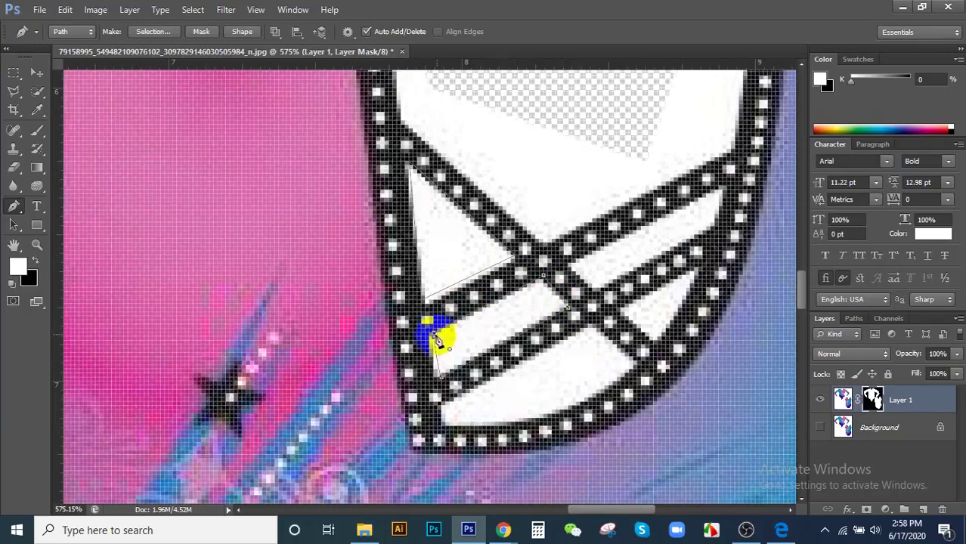
left_click(566, 262)
left_click(722, 198)
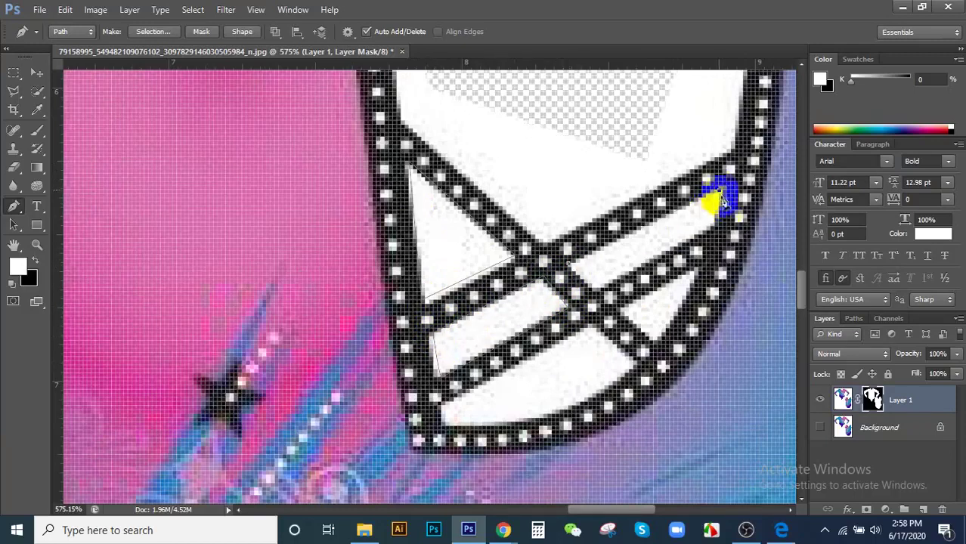
left_click(719, 226)
left_click(571, 266)
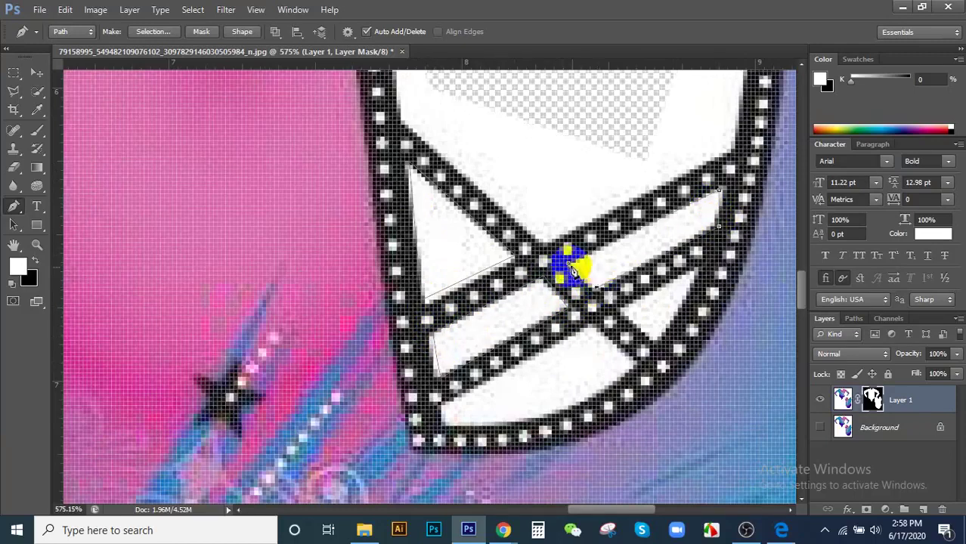
left_click(588, 326)
left_click(635, 363)
left_click(609, 406)
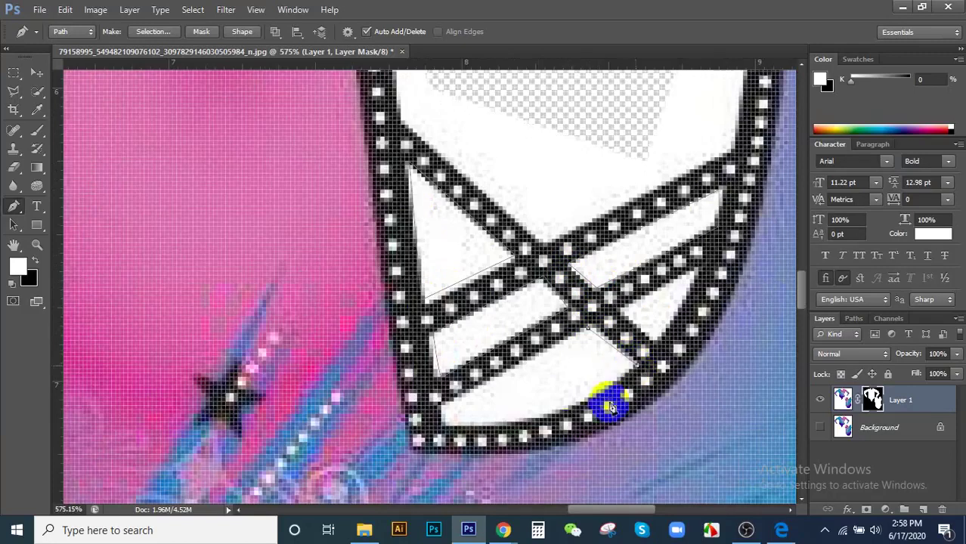
left_click(444, 430)
left_click(415, 419)
left_click(324, 414)
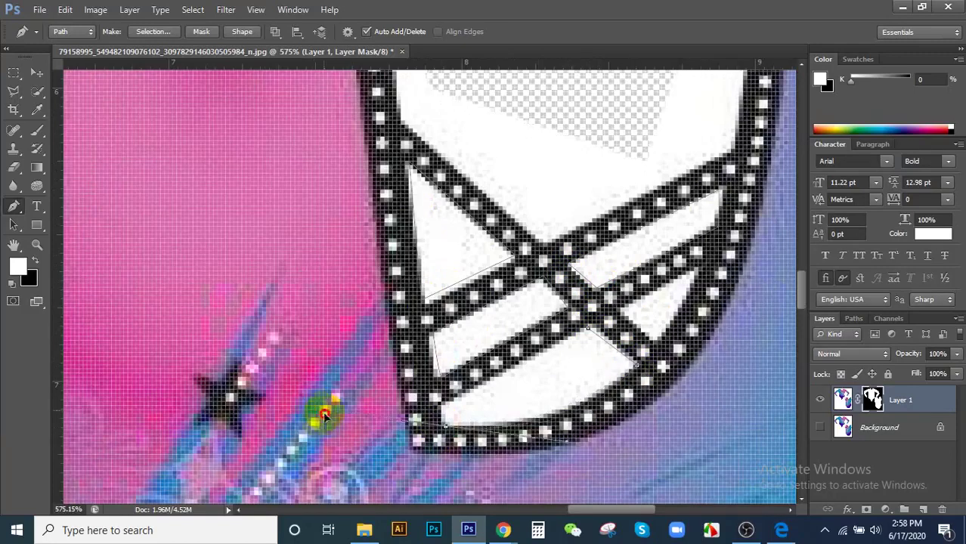
left_click(443, 412)
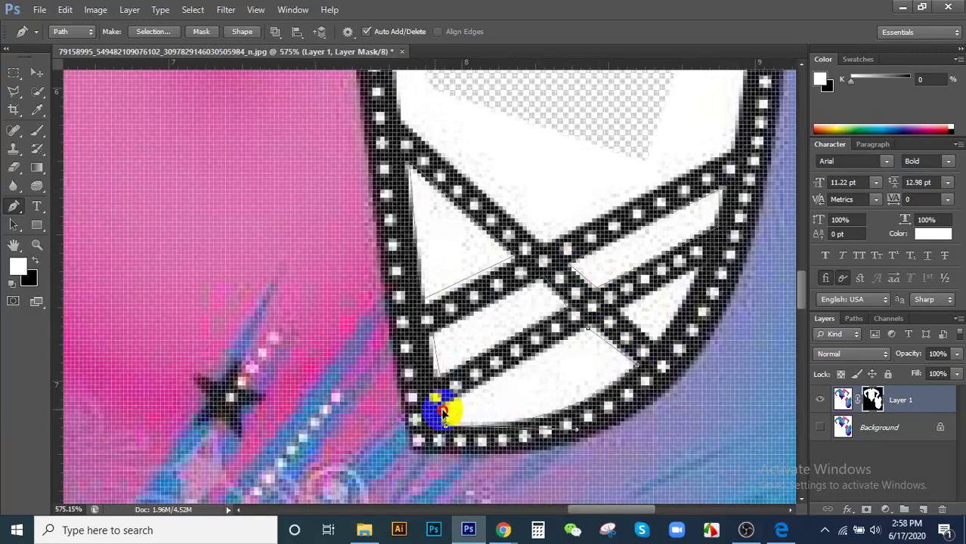
- Outline the lower right gap between the bars and load all outlines as a selection
left_click(609, 321)
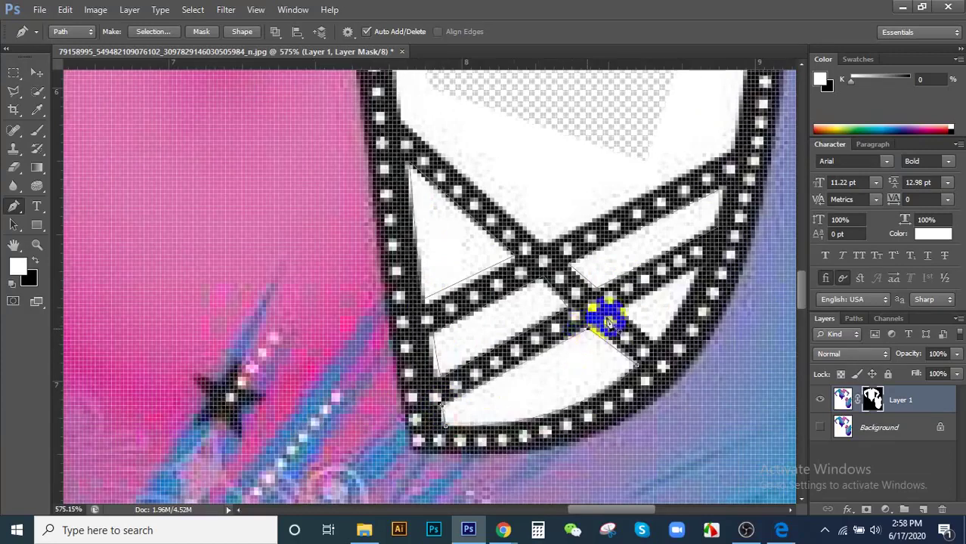
left_click(695, 270)
left_click(653, 349)
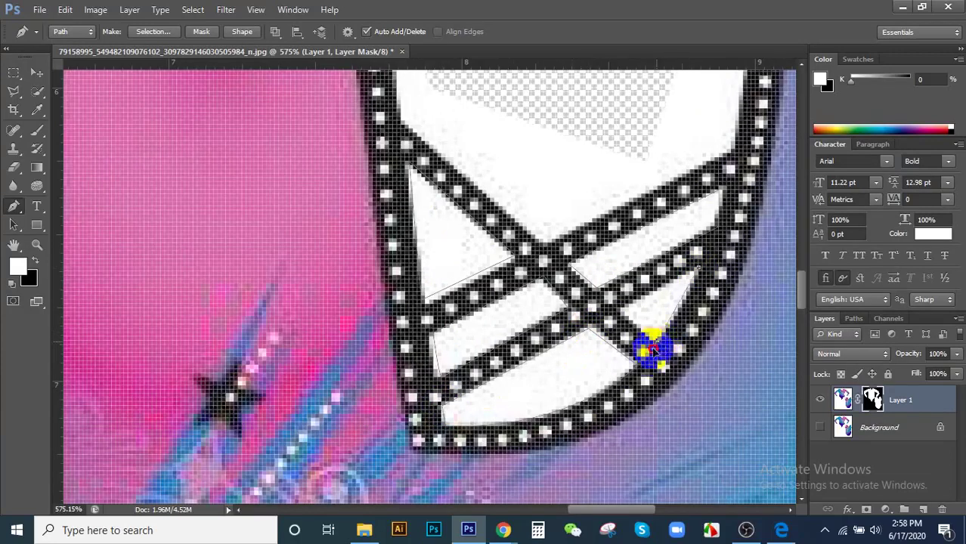
left_click(623, 316)
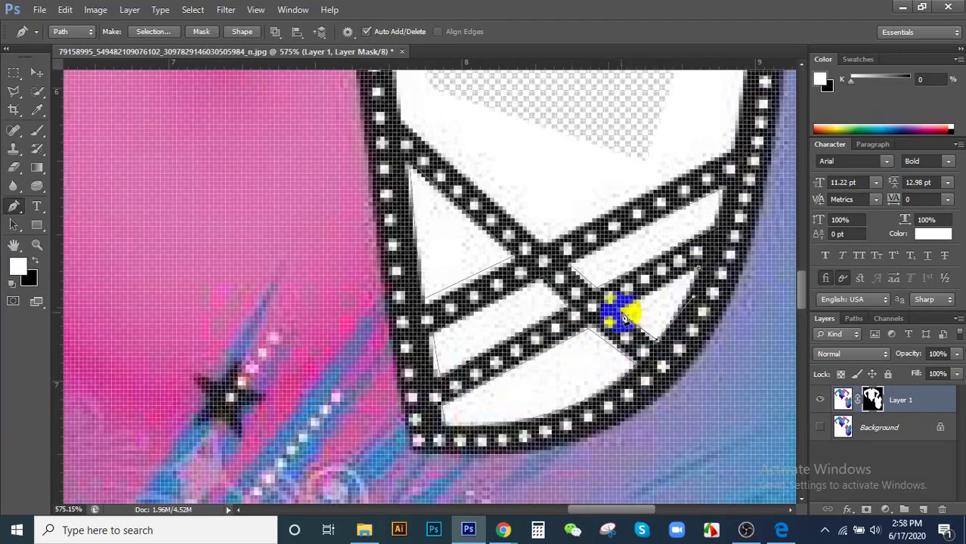
left_click(675, 281)
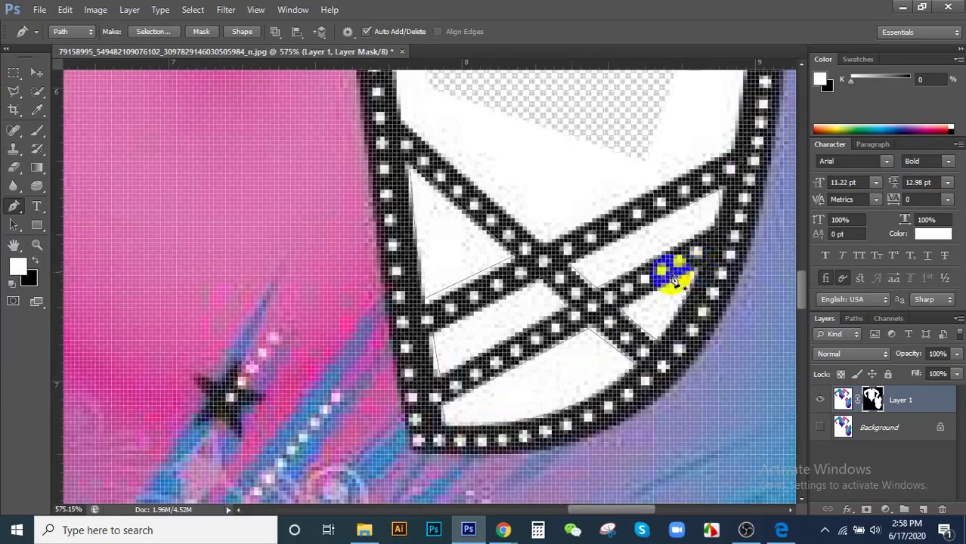
scroll(538, 274, "down", 3)
scroll(610, 263, "up", 2)
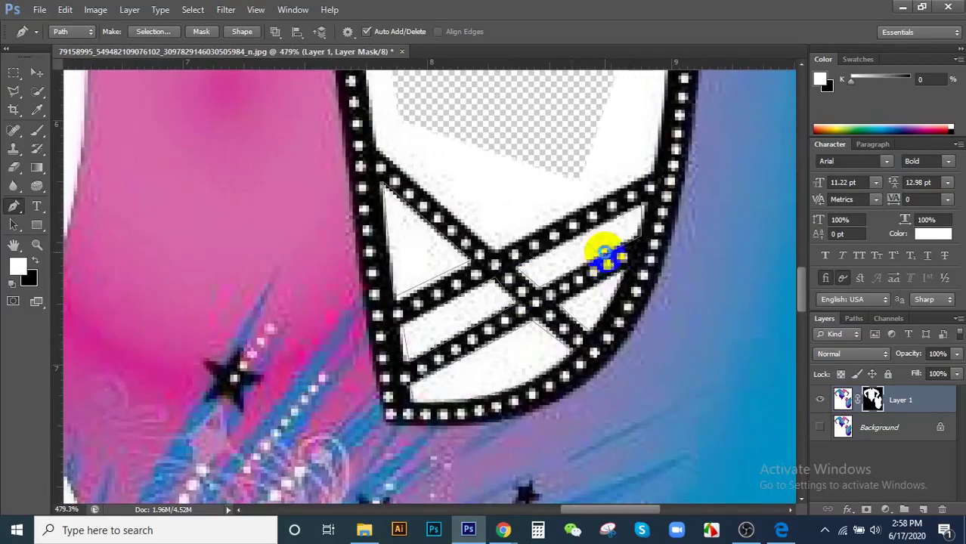
key("ctrl+Return")
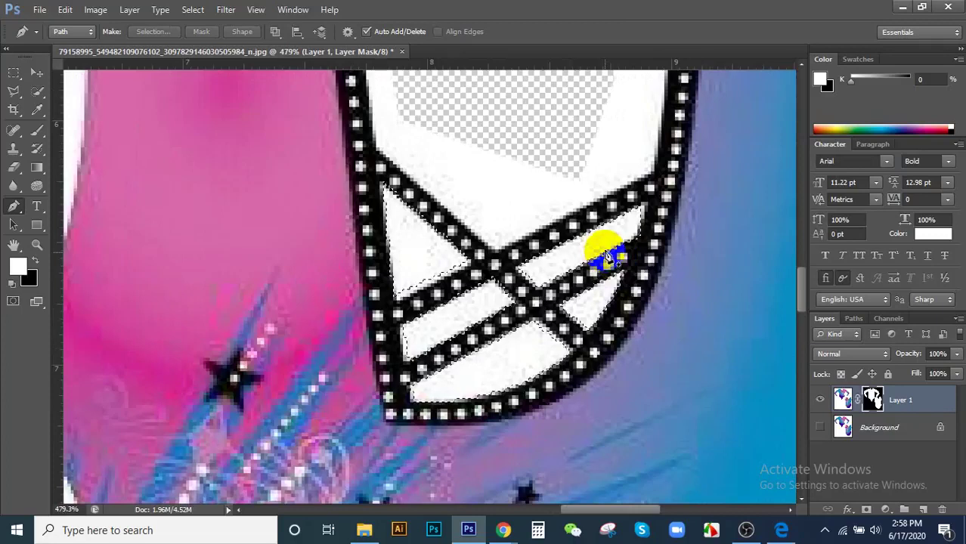
scroll(608, 257, "down", 2)
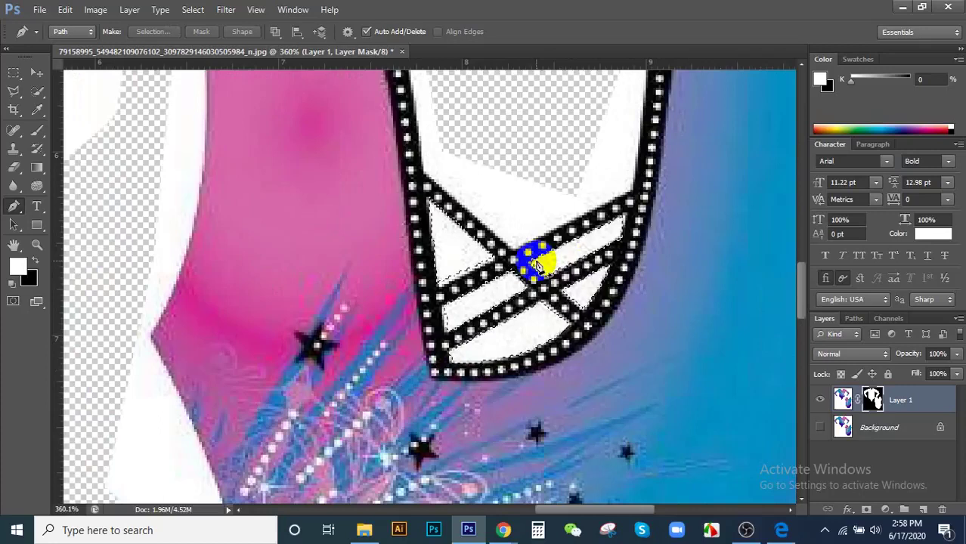
- Reset colours to black and white, fill the selected strap gaps with black on the mask, and deselect
left_click(34, 261)
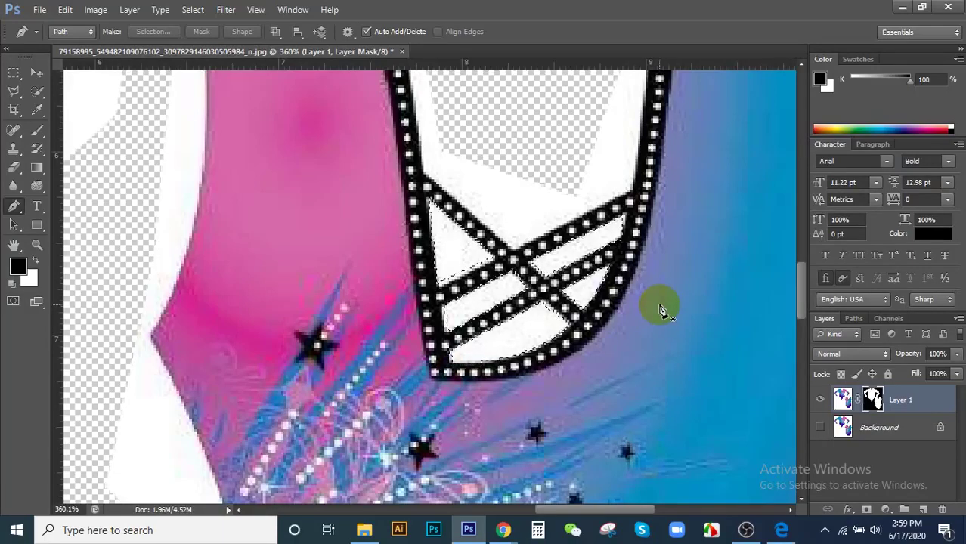
scroll(495, 250, "up", 2)
scroll(495, 250, "up", 1)
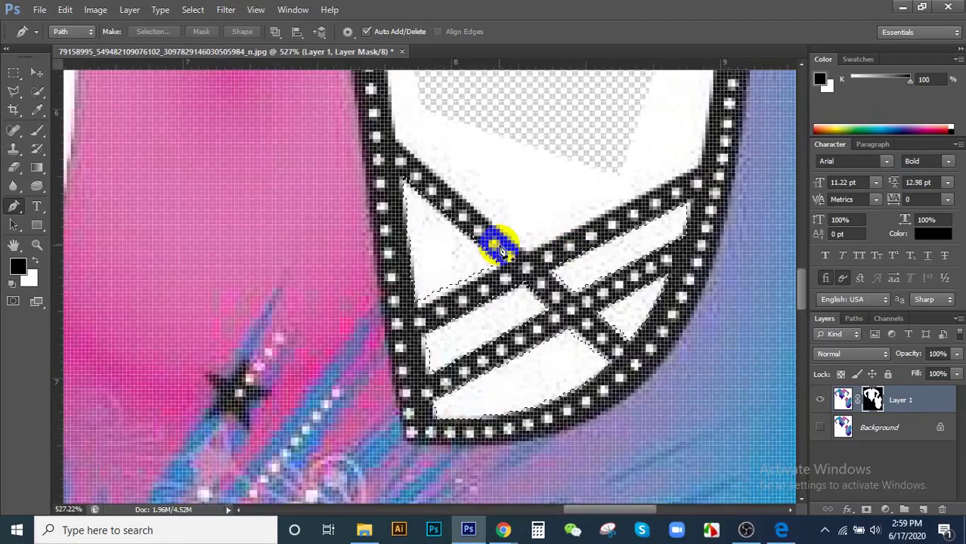
scroll(499, 250, "down", 2)
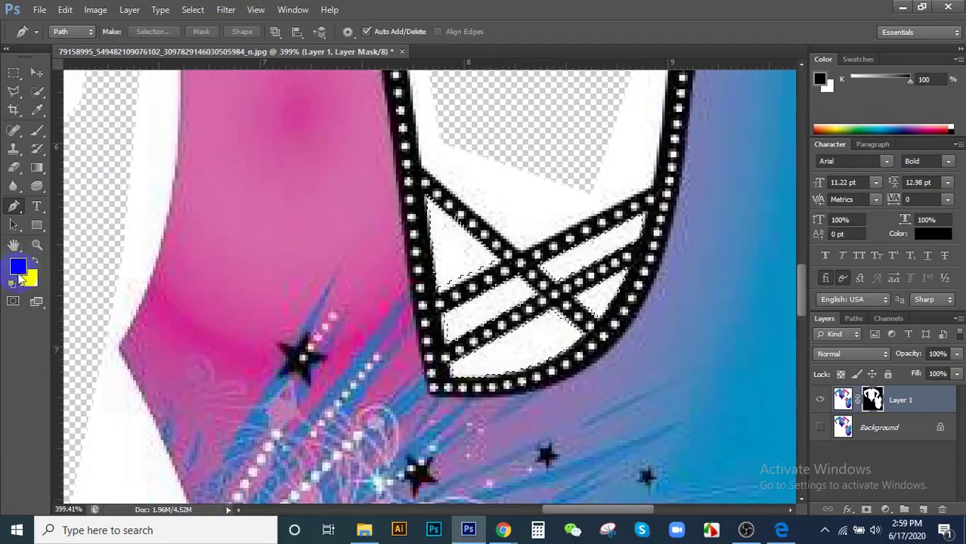
key("d")
key("alt+BackSpace")
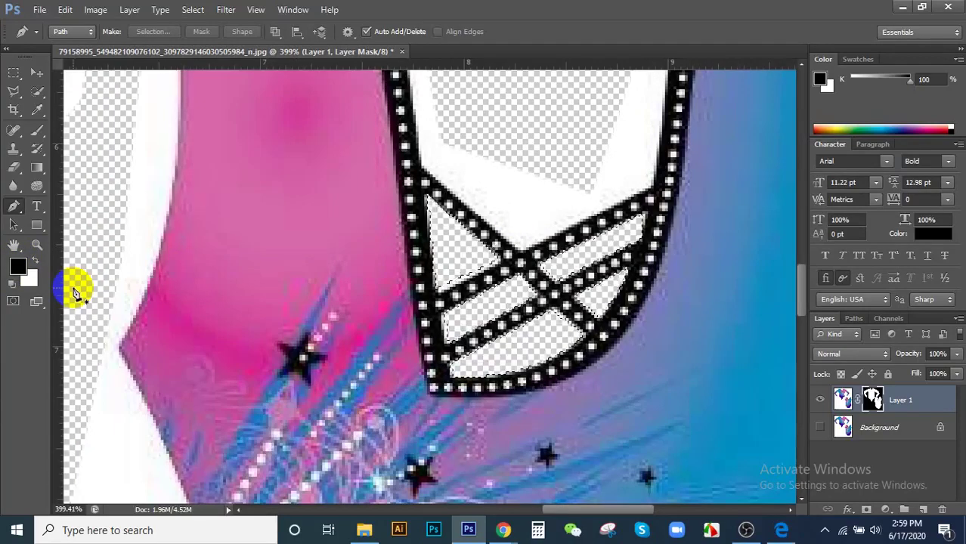
key("ctrl+d")
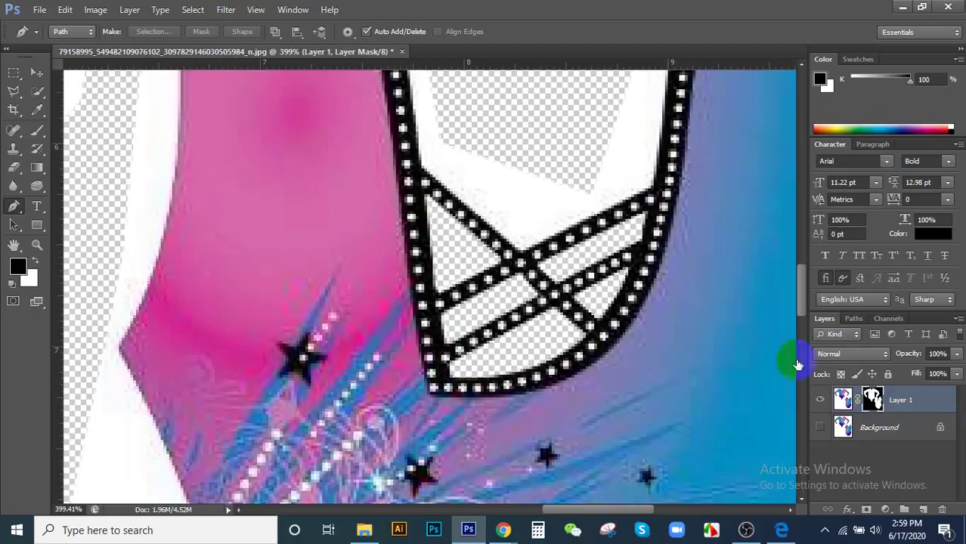
- Zoom out to view both leotards with the see-through crisscross strap gaps
scroll(410, 201, "up", 3)
scroll(464, 230, "up", 3)
scroll(465, 231, "down", 2)
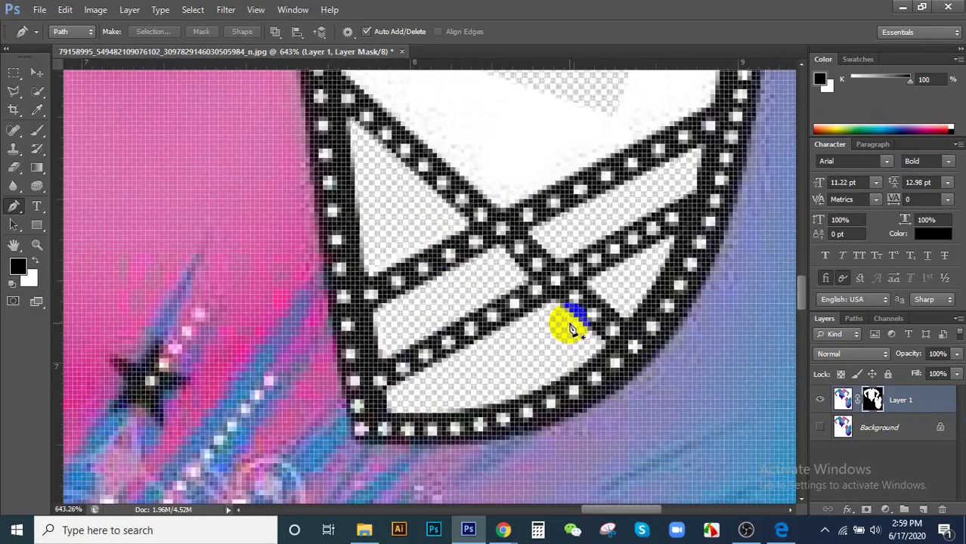
scroll(563, 324, "down", 6)
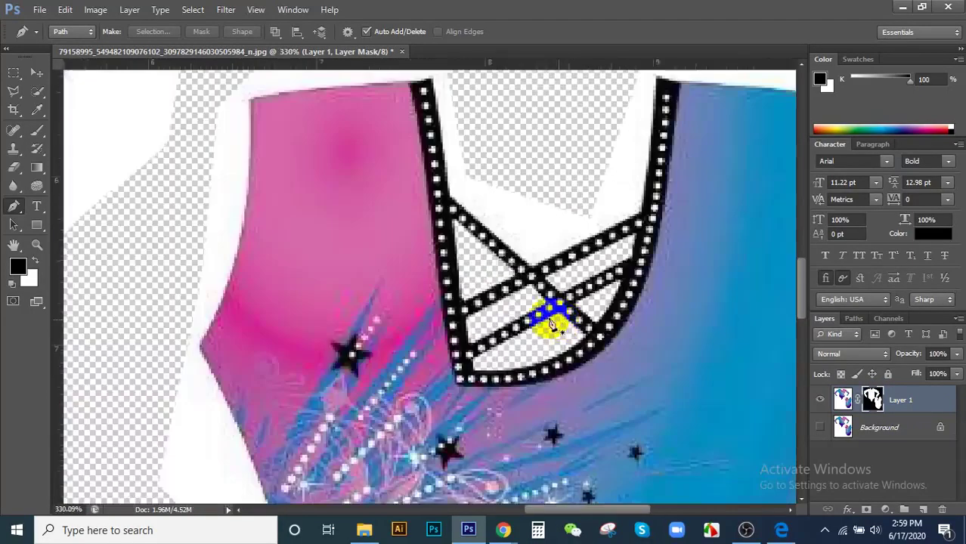
scroll(540, 314, "down", 2)
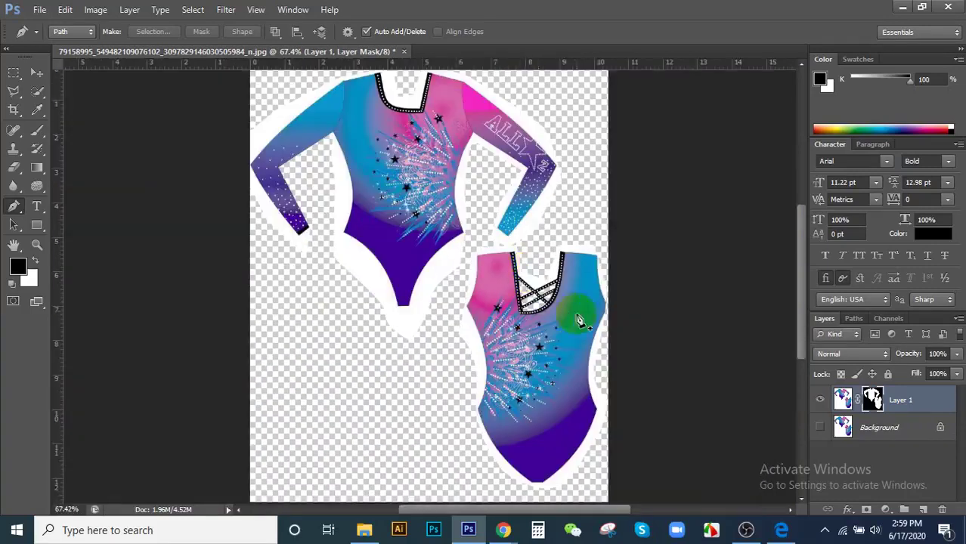
scroll(578, 313, "down", 2)
scroll(556, 313, "up", 2)
scroll(550, 317, "up", 2)
scroll(554, 313, "down", 5)
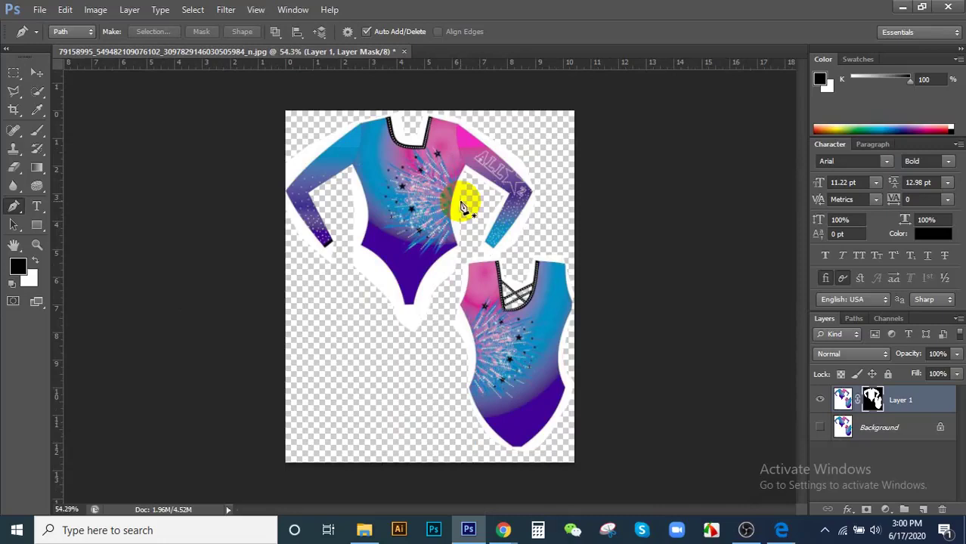
- Outline the Z area on the long sleeve with the Pen tool and load it as a selection
left_click(523, 159)
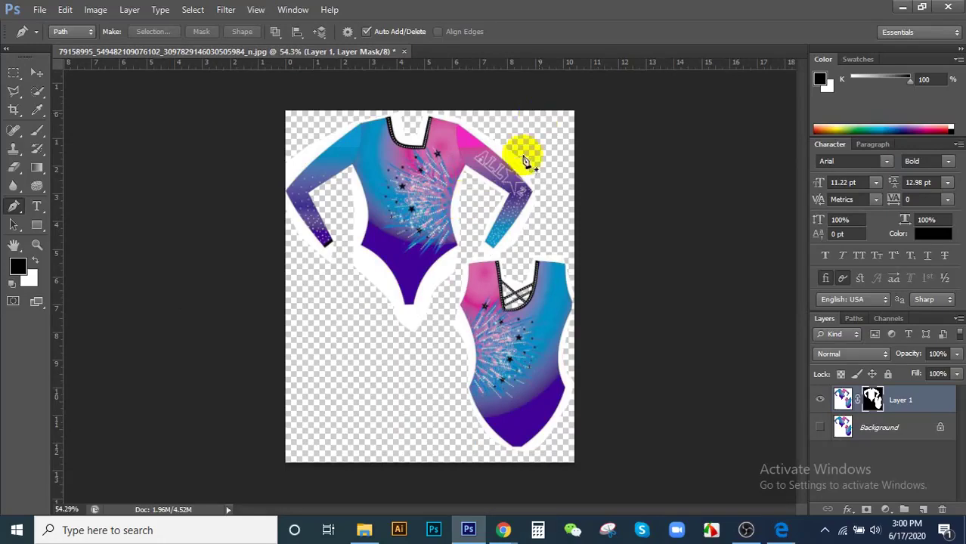
left_click(525, 208)
left_click(561, 203)
left_click(561, 158)
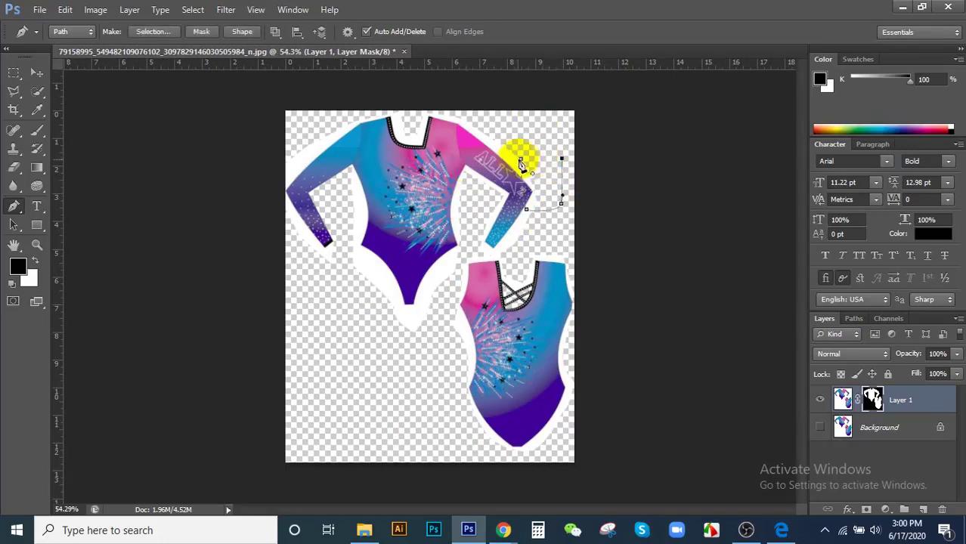
left_click(522, 159)
key("ctrl+Return")
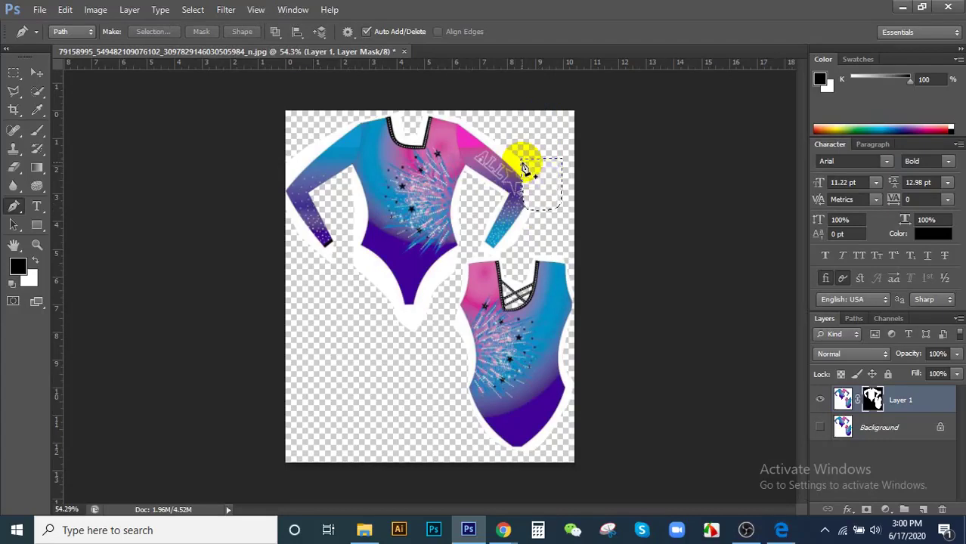
- Zoom in, reveal the Z on the mask inside the selection, and deselect
scroll(525, 168, "up", 5)
scroll(541, 195, "up", 3)
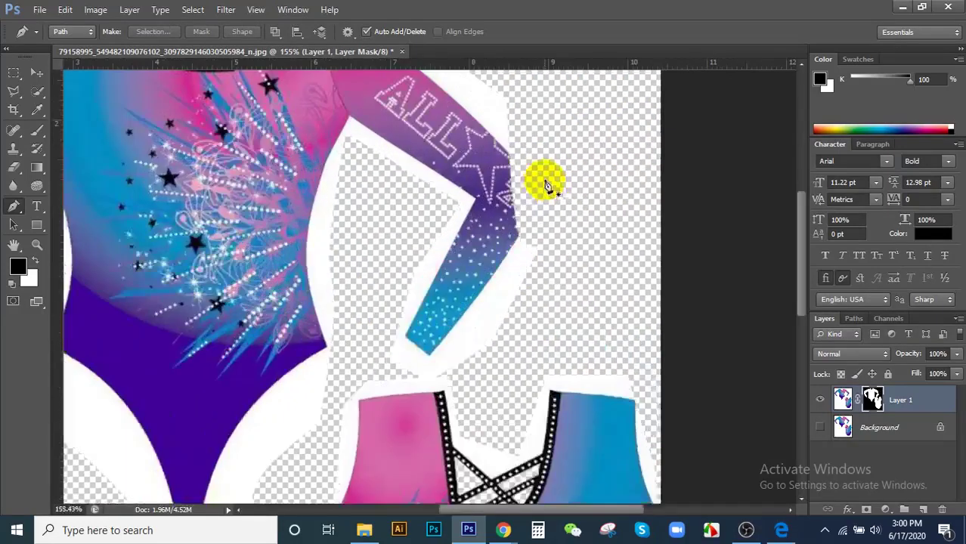
left_click(503, 148)
left_click_drag(519, 235, 485, 241)
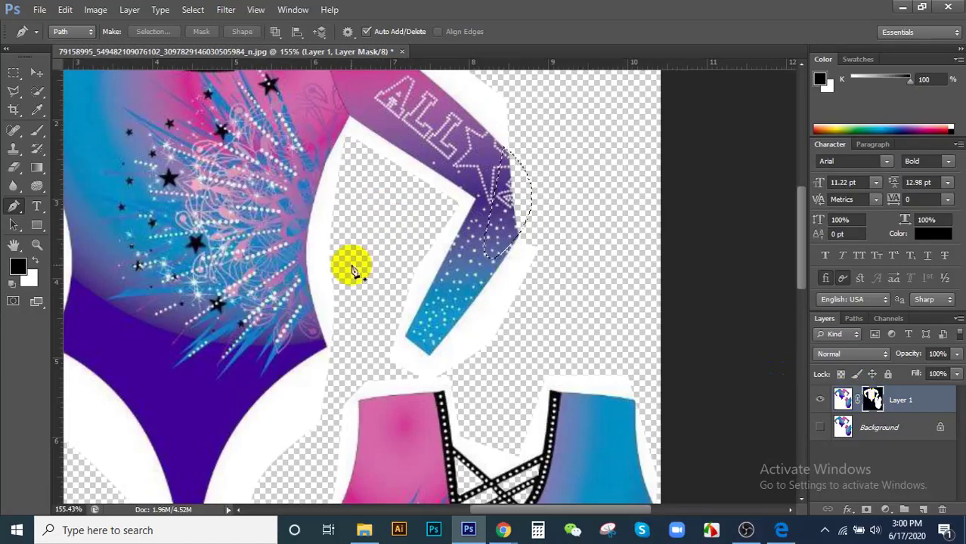
key("Delete")
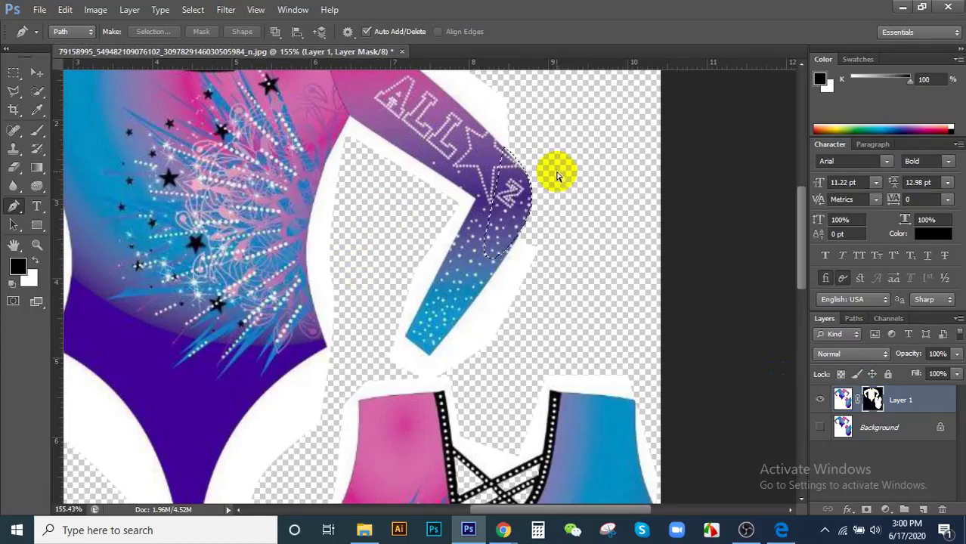
key("ctrl+d")
left_click(486, 209)
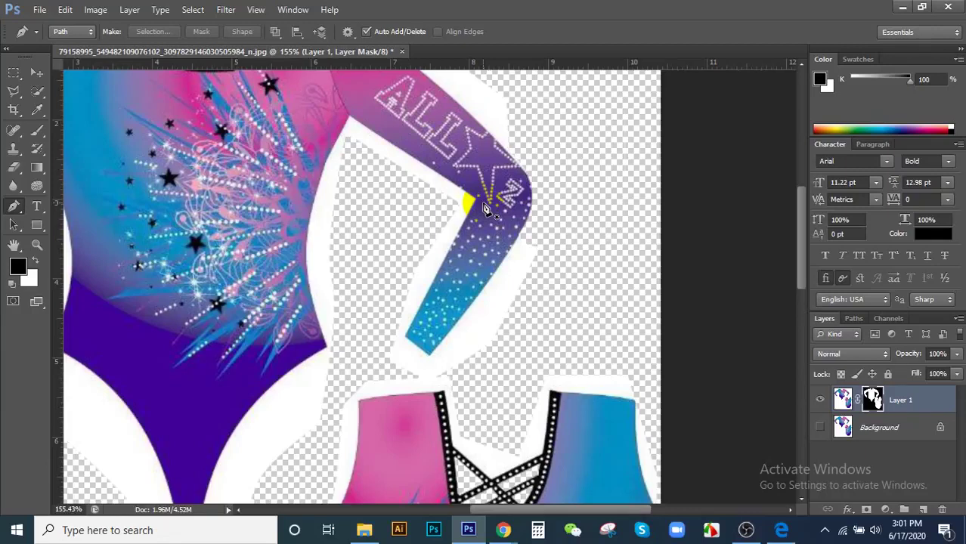
left_click(746, 530)
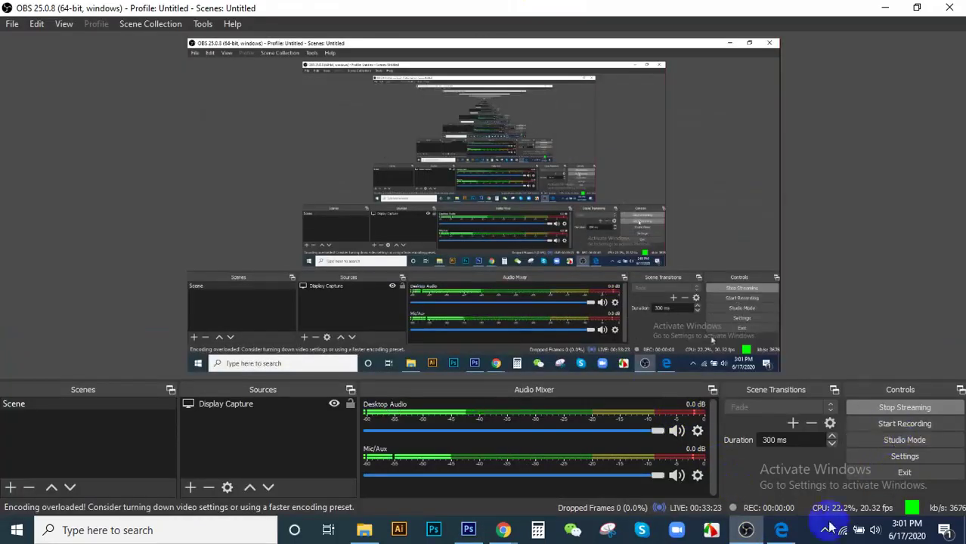
left_click(746, 530)
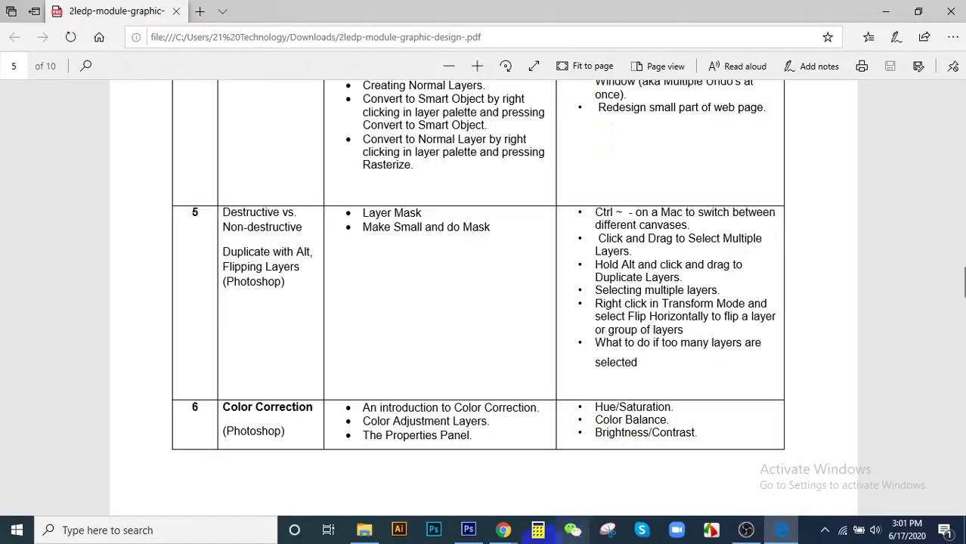
mouse_move(503, 530)
left_click(455, 485)
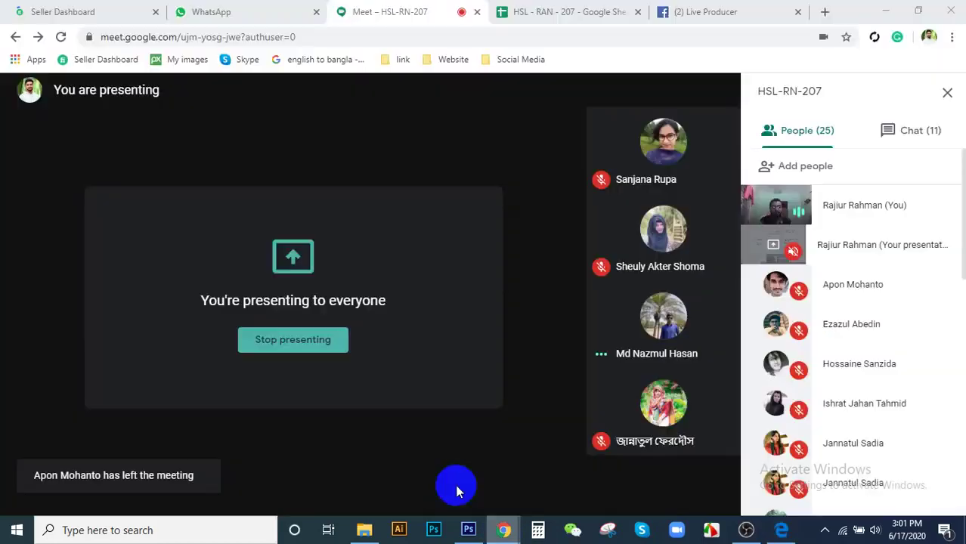
left_click(468, 530)
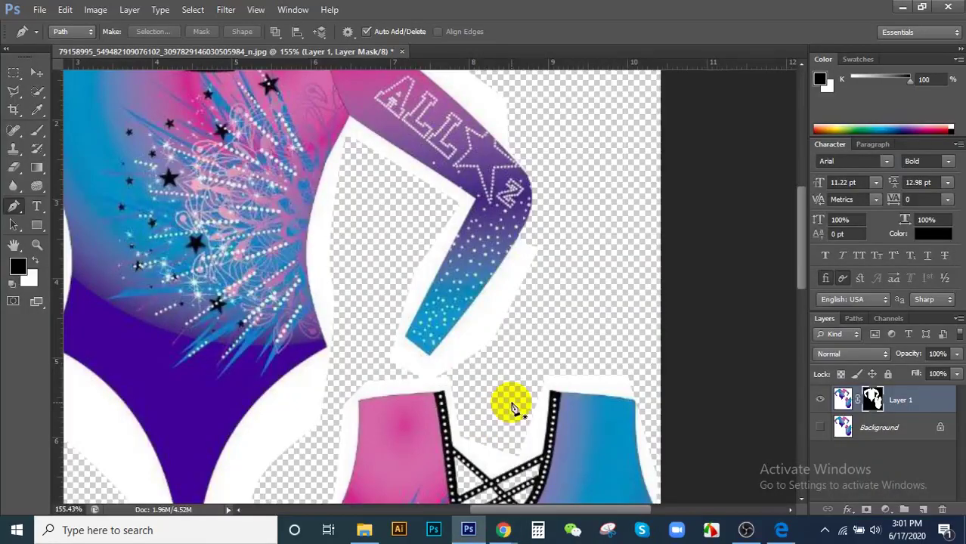
- Fit the whole image with Ctrl+0 and zoom out to about 45.8%
key("ctrl+0")
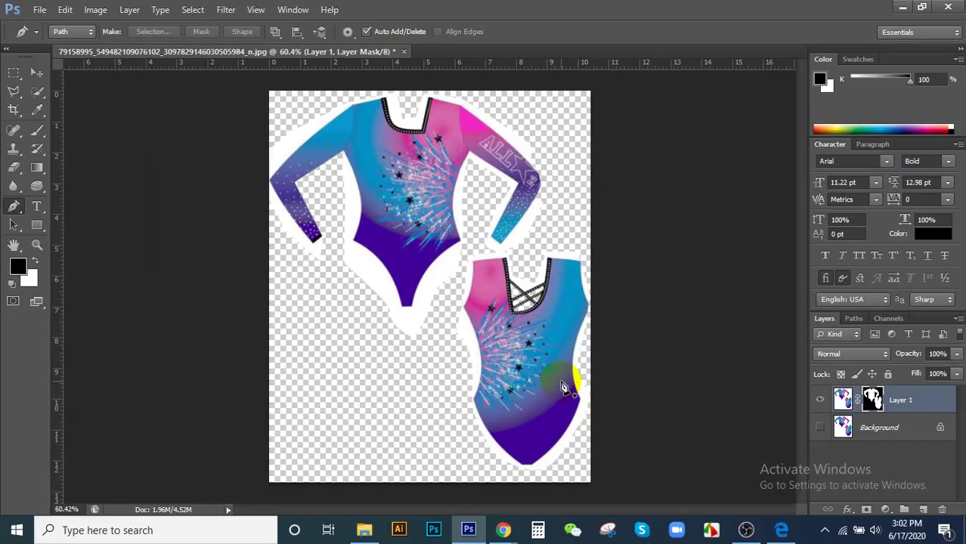
scroll(454, 337, "down", 2)
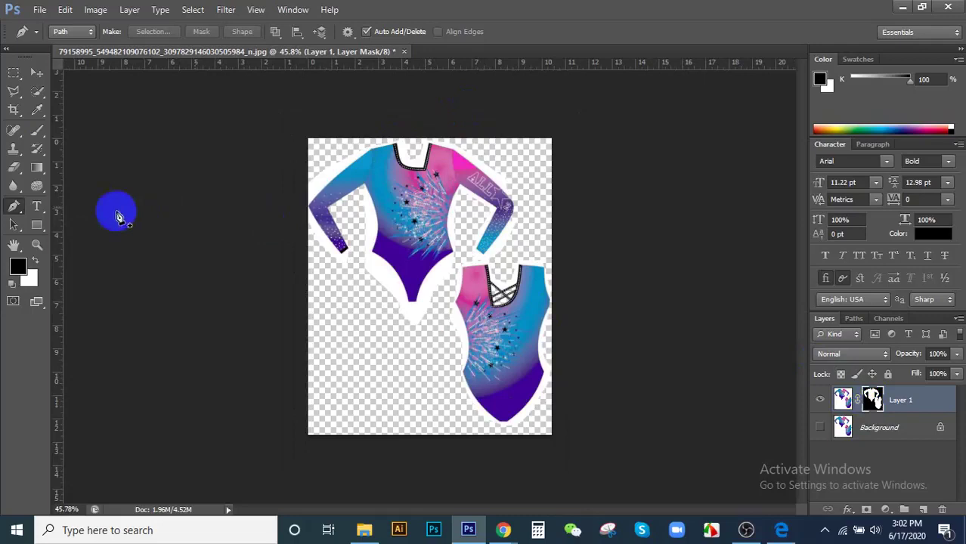
- Set the Brush tool to 43% opacity and 45% flow
left_click(37, 130)
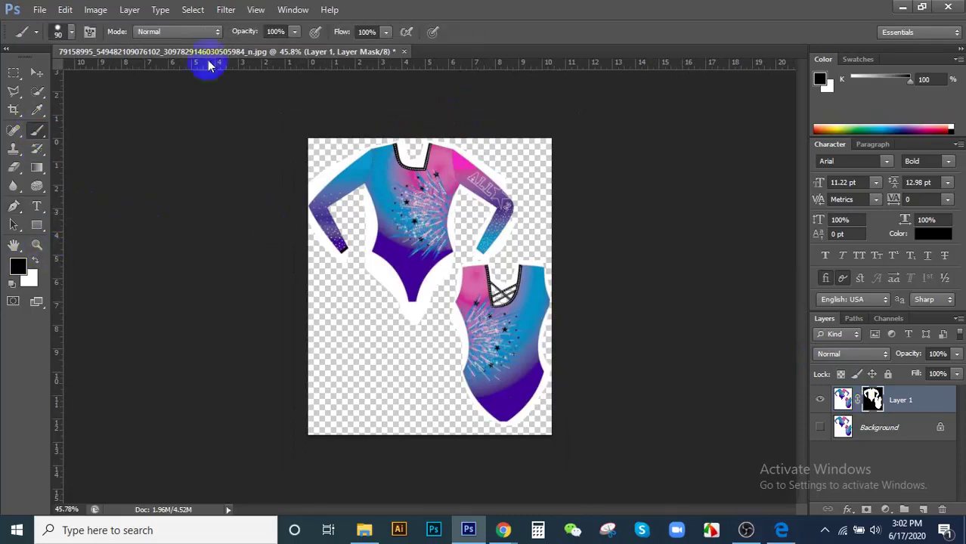
left_click(294, 31)
left_click_drag(282, 60, 252, 61)
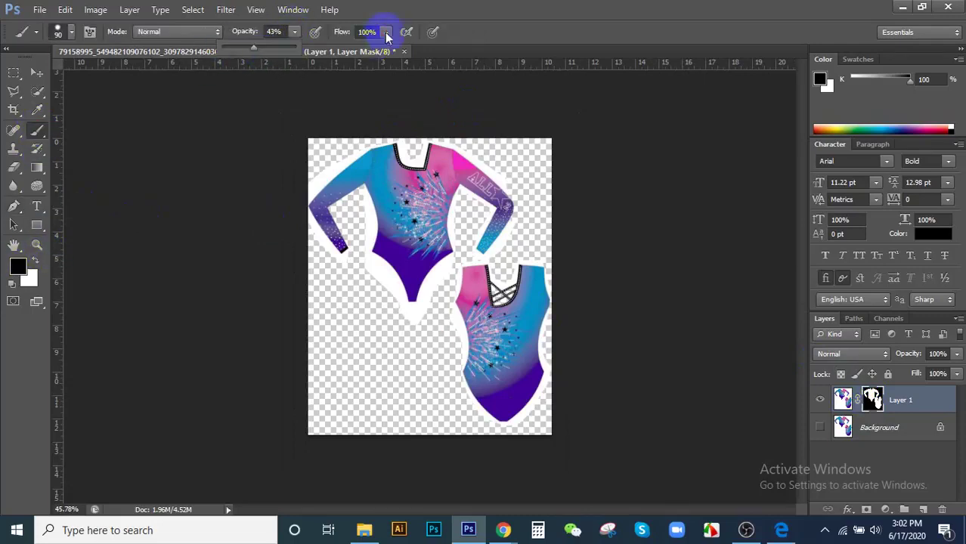
left_click(385, 32)
left_click_drag(385, 47, 346, 47)
- Paint a trial fade on the top leotard's mask, undo it, and switch to the Move tool
scroll(432, 175, "down", 2)
mouse_move(345, 162)
left_mouse_down()
mouse_move(496, 183)
mouse_move(518, 177)
mouse_move(539, 191)
mouse_move(399, 183)
left_mouse_up()
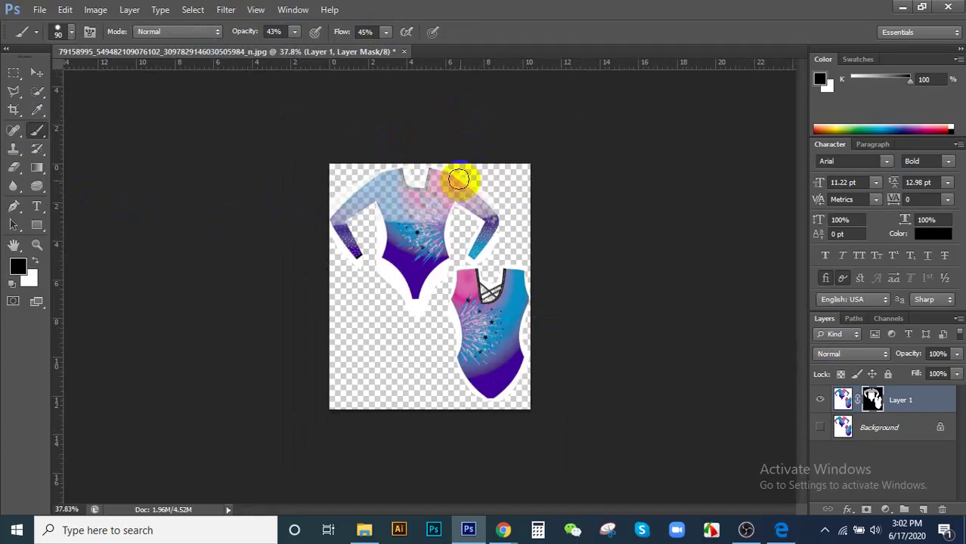
key("ctrl+z")
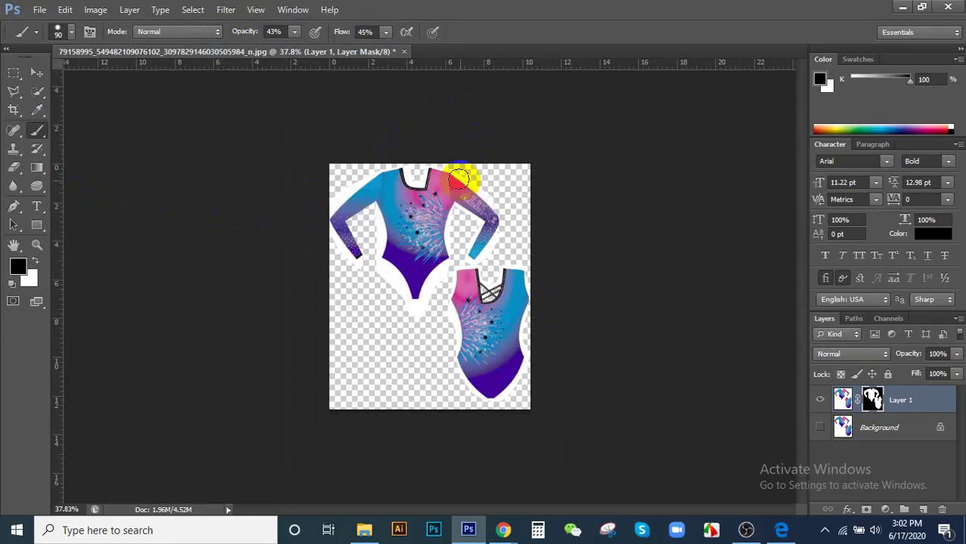
left_click(14, 168)
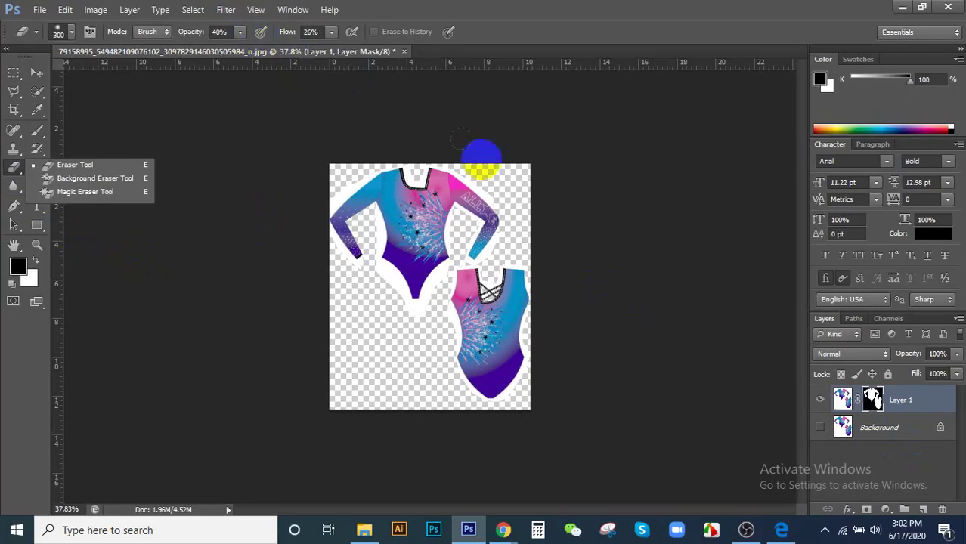
left_click(482, 157)
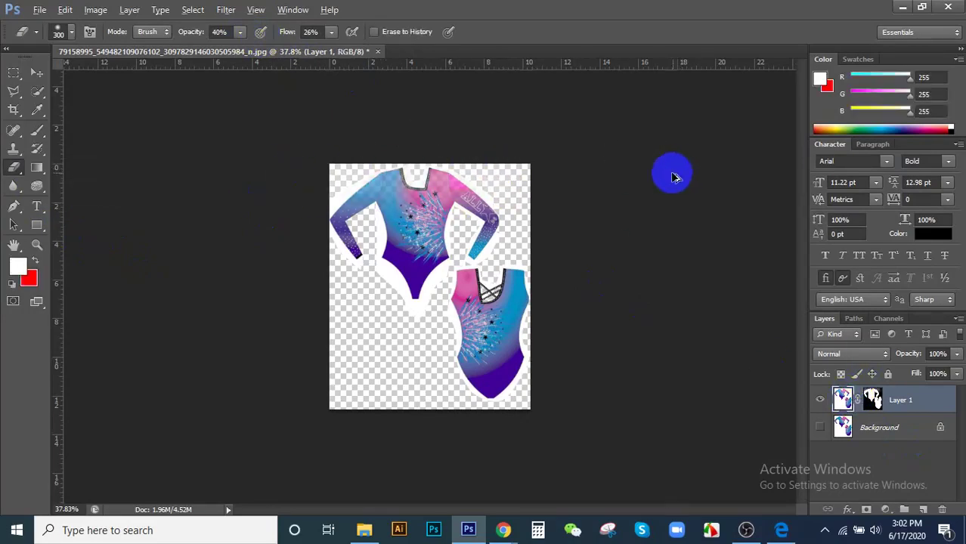
left_click(37, 73)
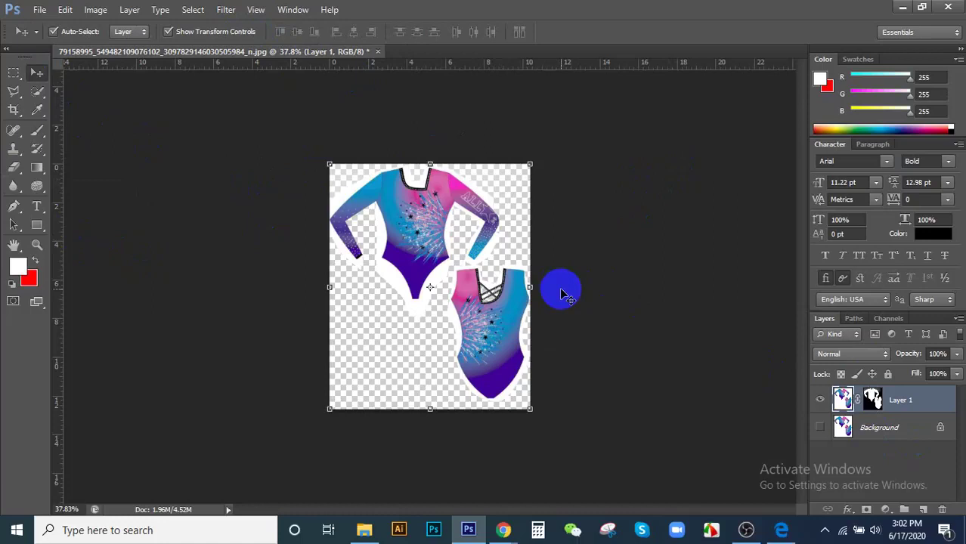
- Check the Meet call, the class spreadsheet and the meeting chat messages
mouse_move(502, 525)
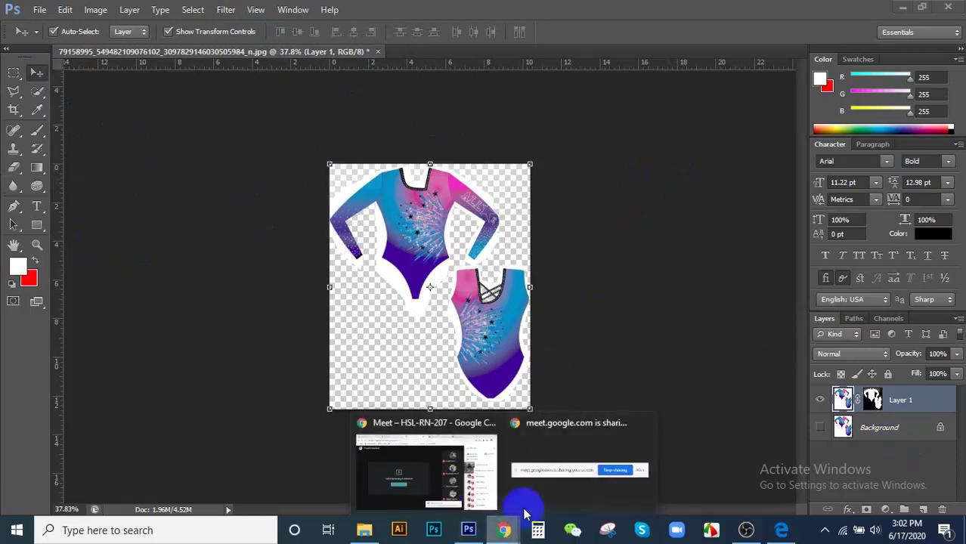
left_click(446, 495)
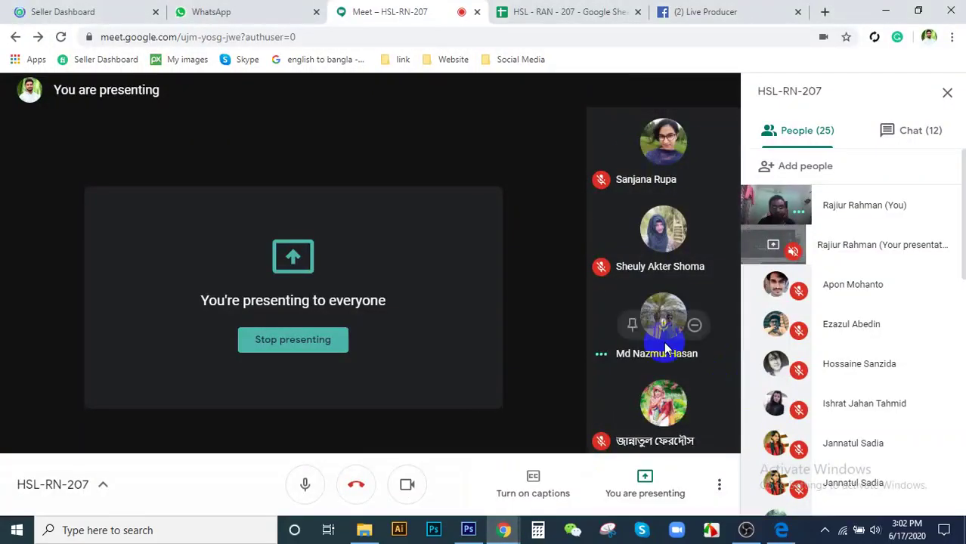
left_click(556, 11)
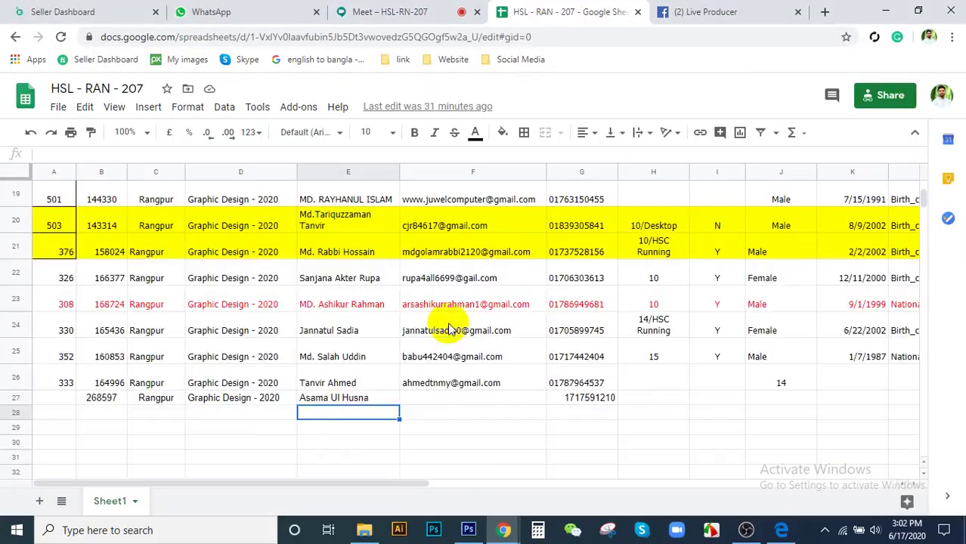
scroll(450, 330, "up", 6)
left_click(437, 9)
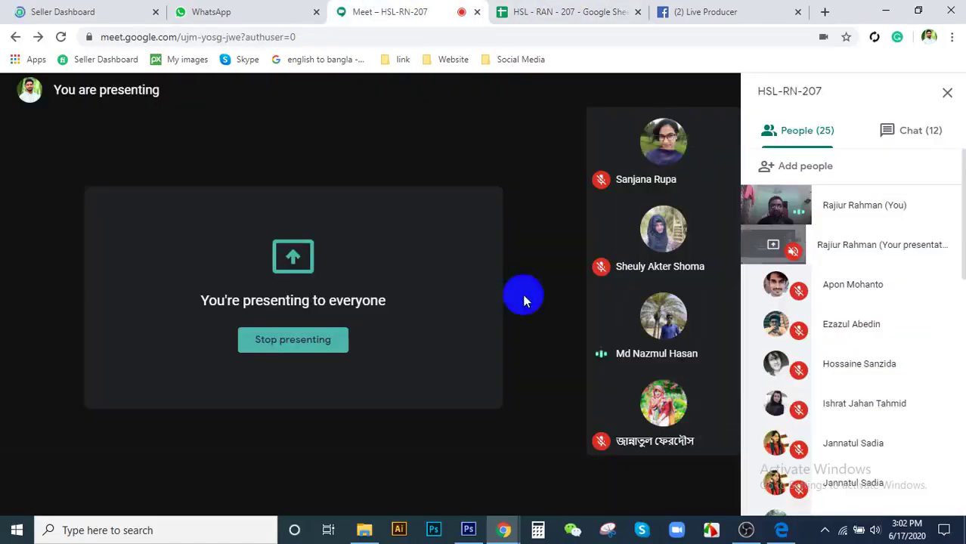
left_click(876, 149)
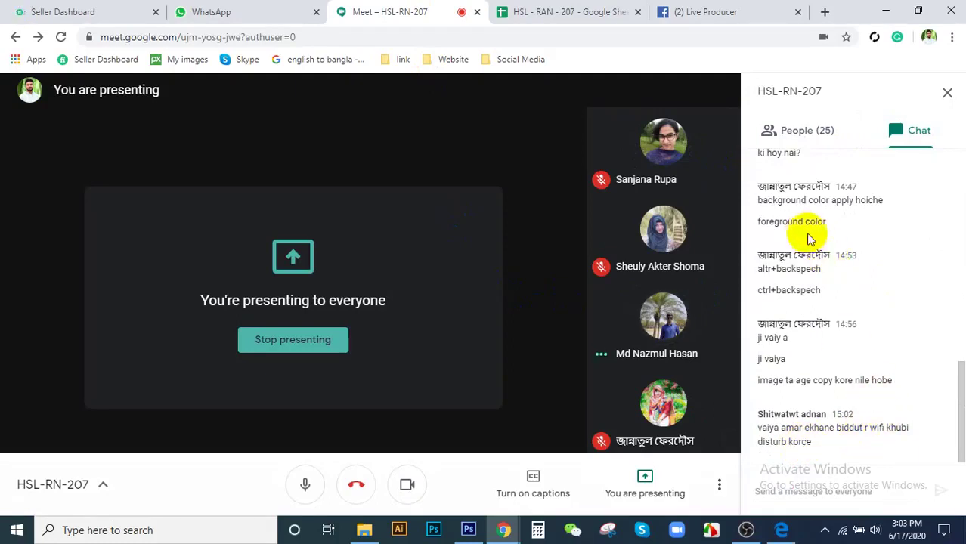
scroll(814, 223, "up", 10)
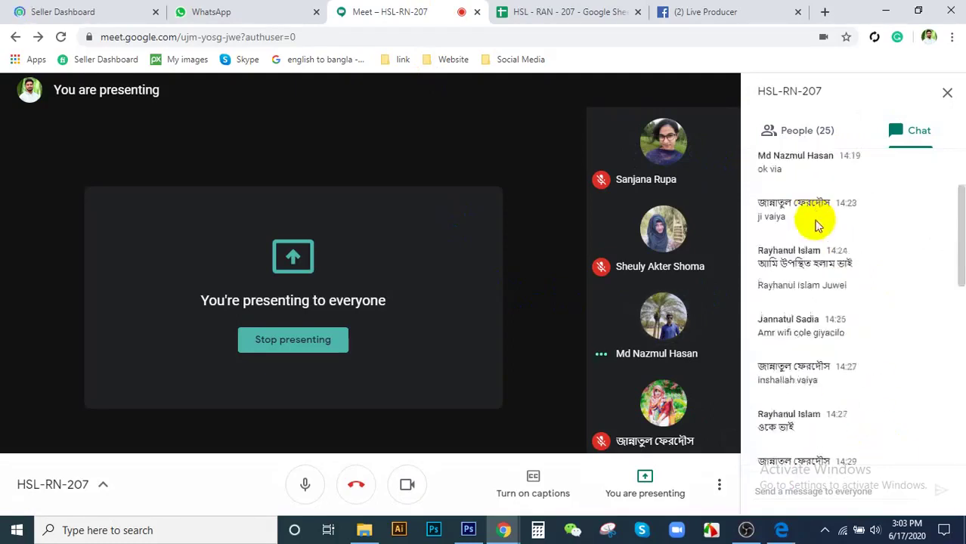
- Glance at WhatsApp, the HSL - RAN - 207 sheet and Facebook Live Producer, then bring back the leotard document
left_click(297, 11)
left_click(393, 11)
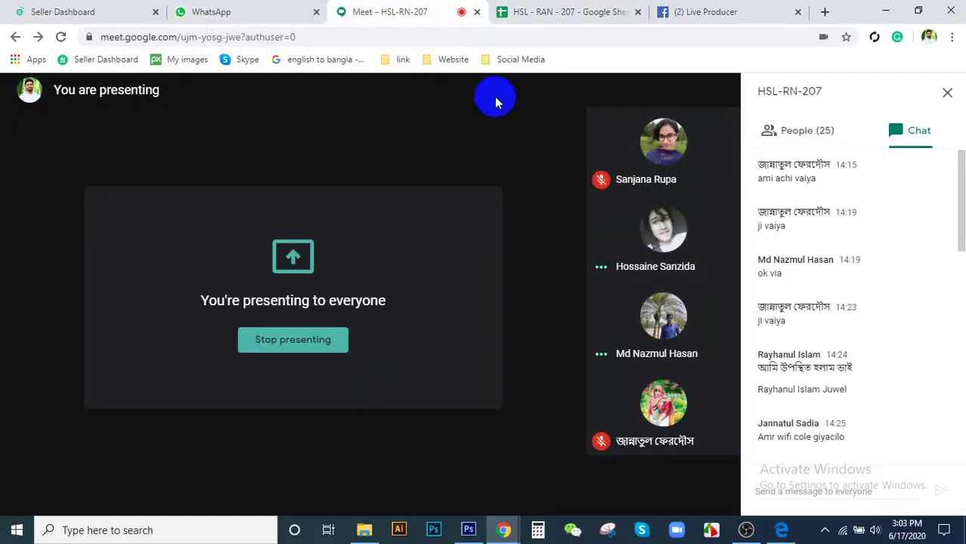
left_click(539, 12)
left_click(681, 12)
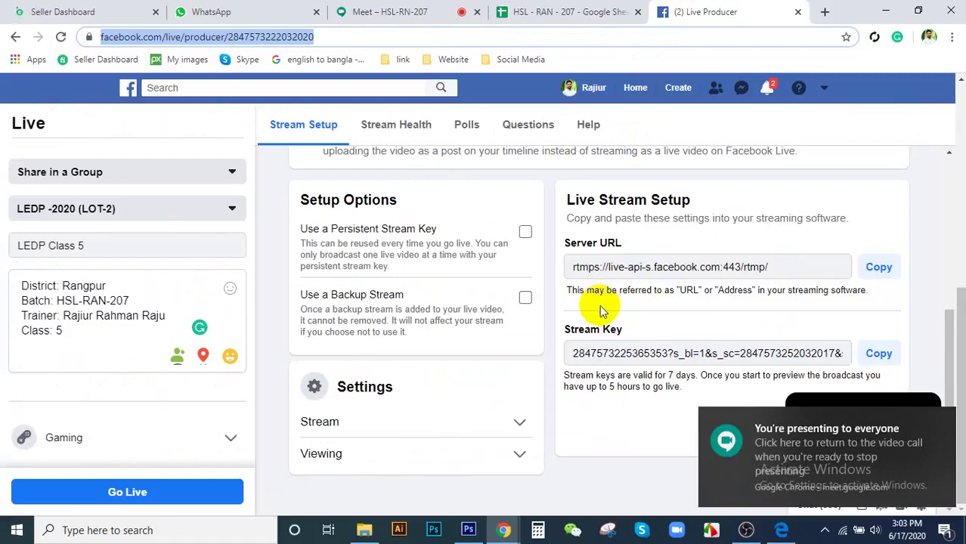
left_click(533, 11)
left_click(402, 6)
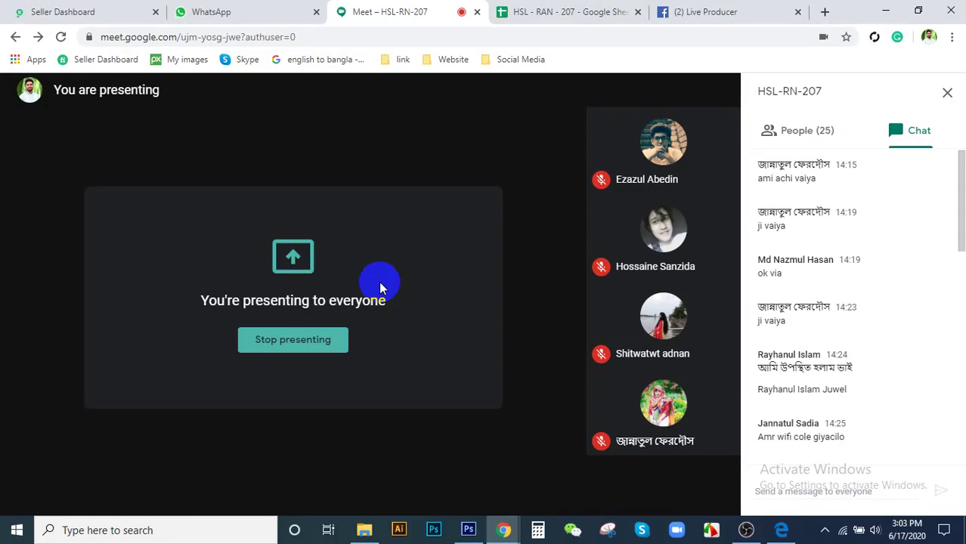
mouse_move(621, 411)
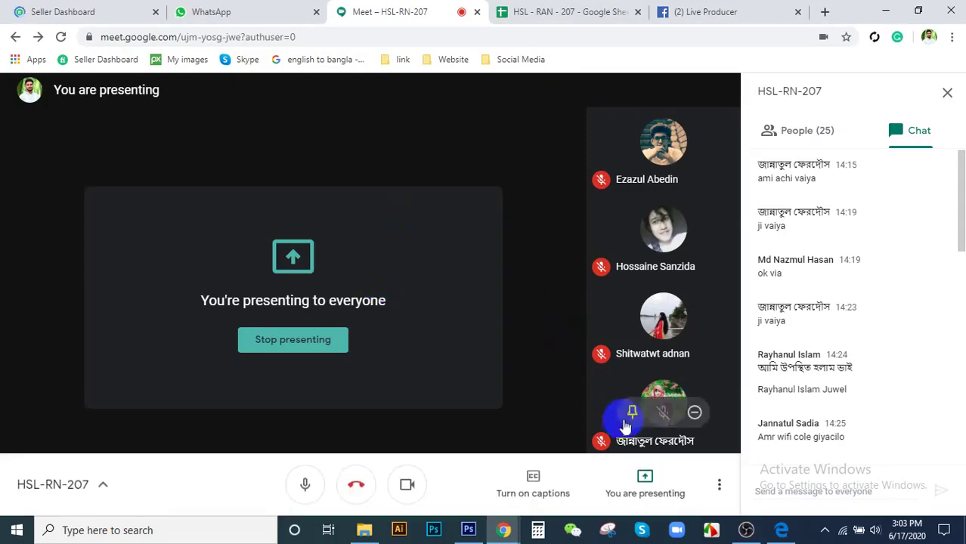
left_click(469, 530)
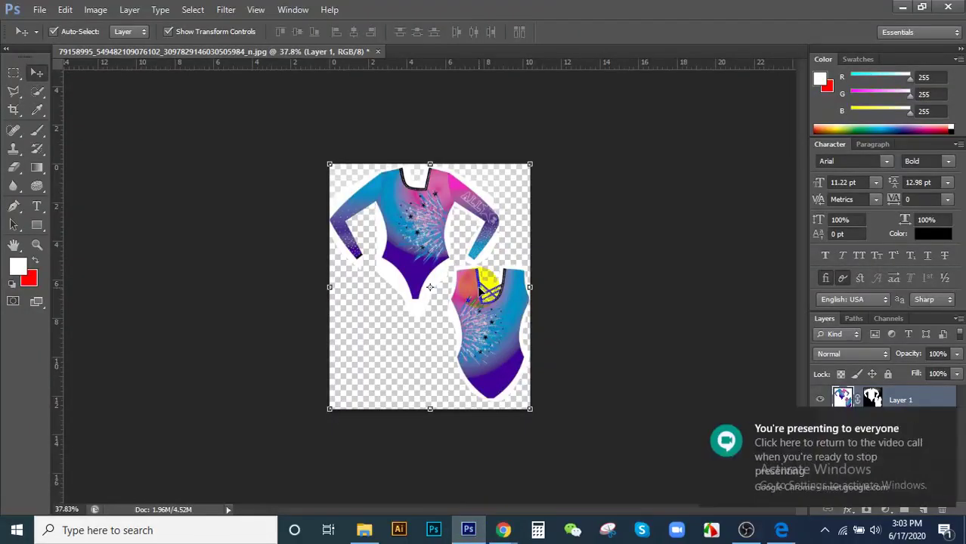
left_click(874, 400)
left_click(870, 398)
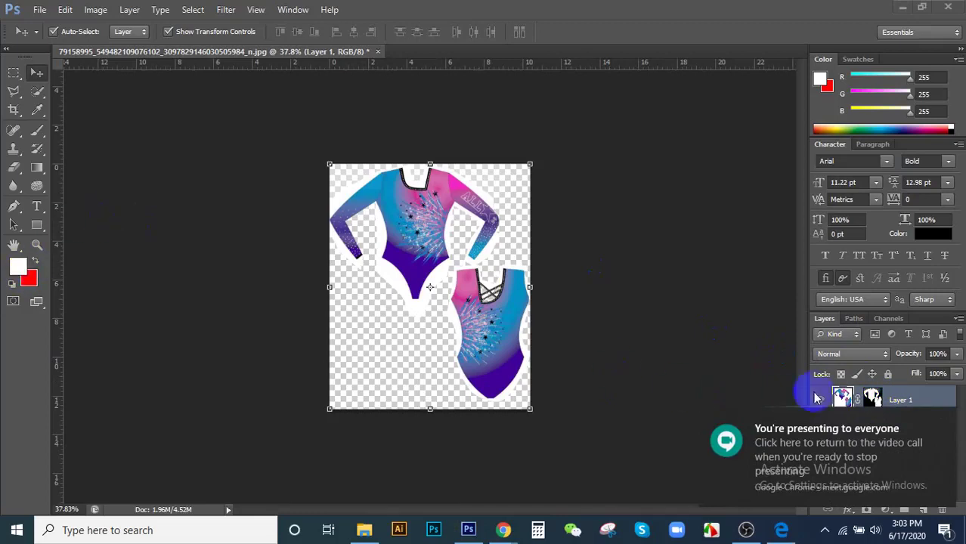
left_click(873, 399)
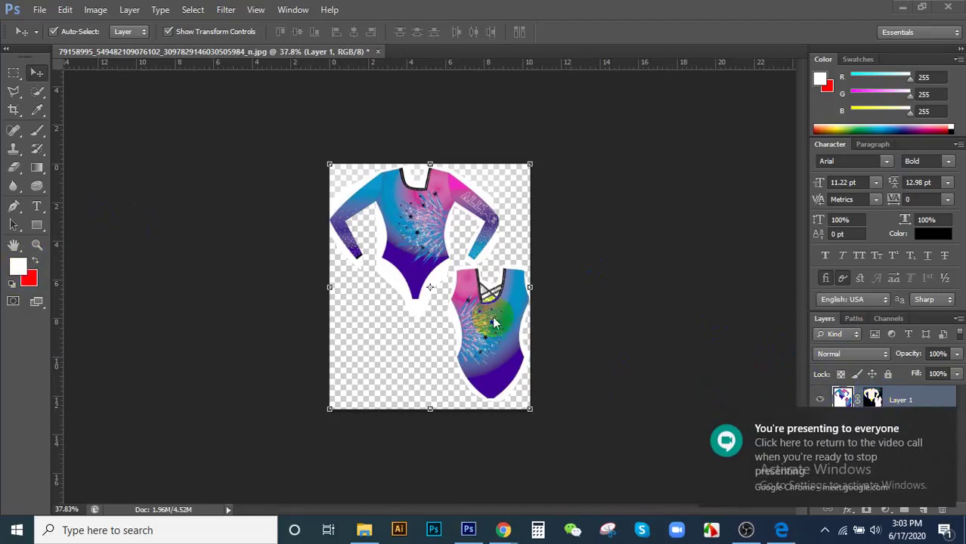
left_click(254, 278)
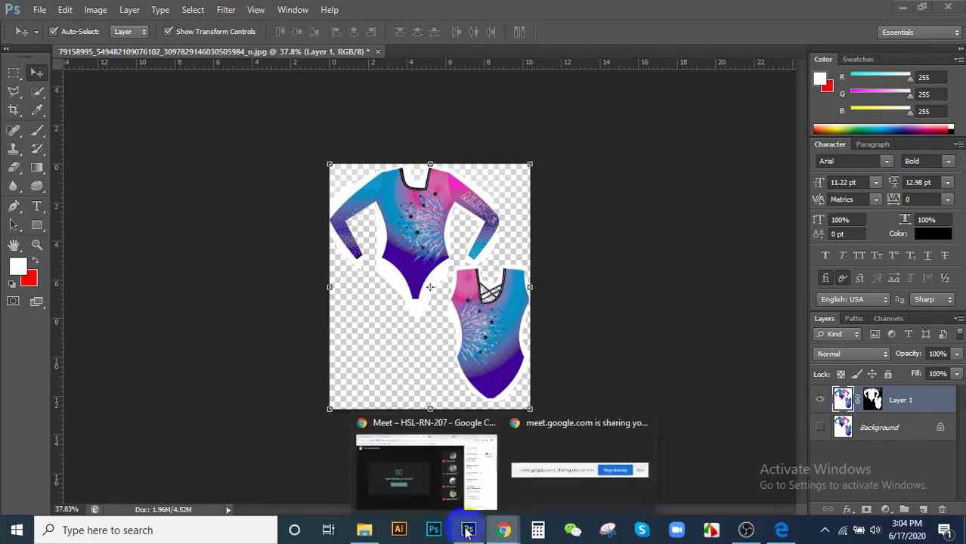
left_click(458, 399)
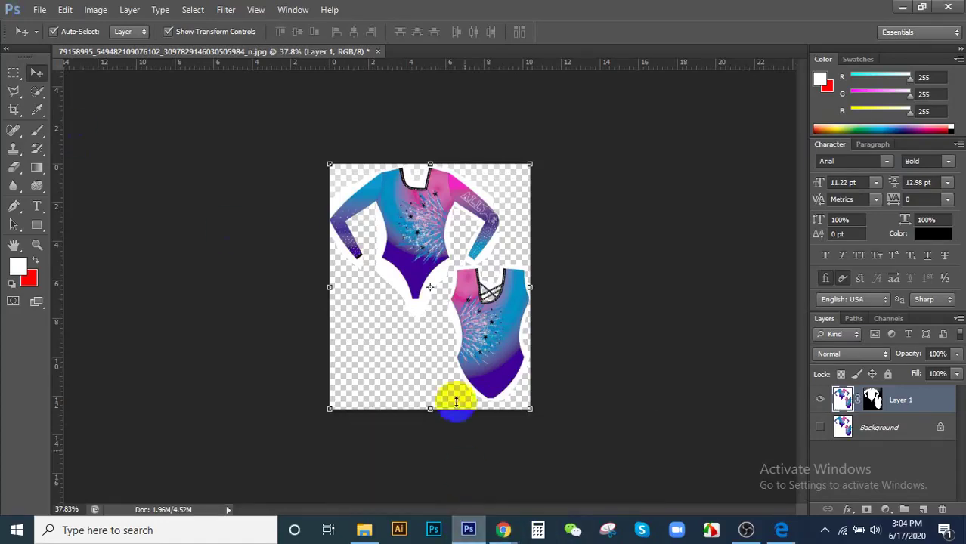
left_click(503, 531)
left_click(423, 468)
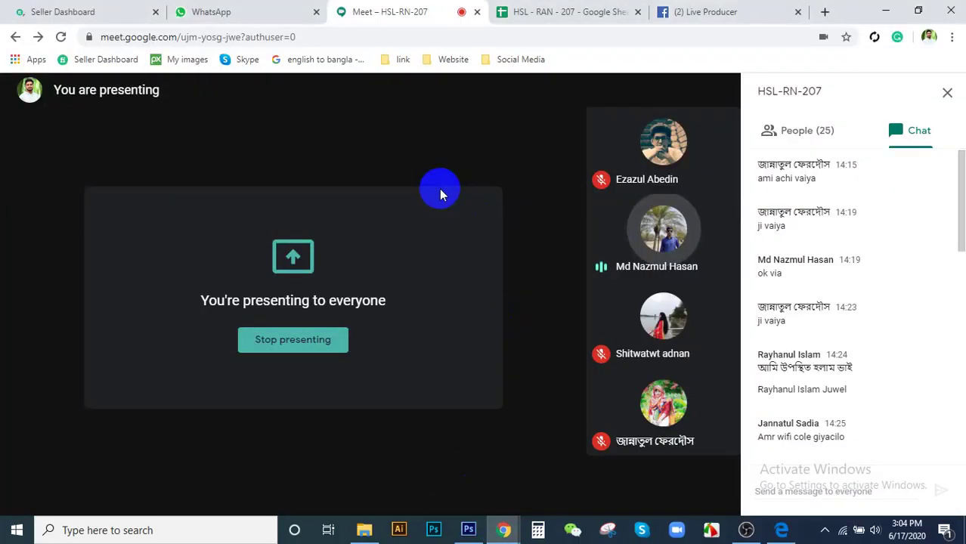
left_click(688, 11)
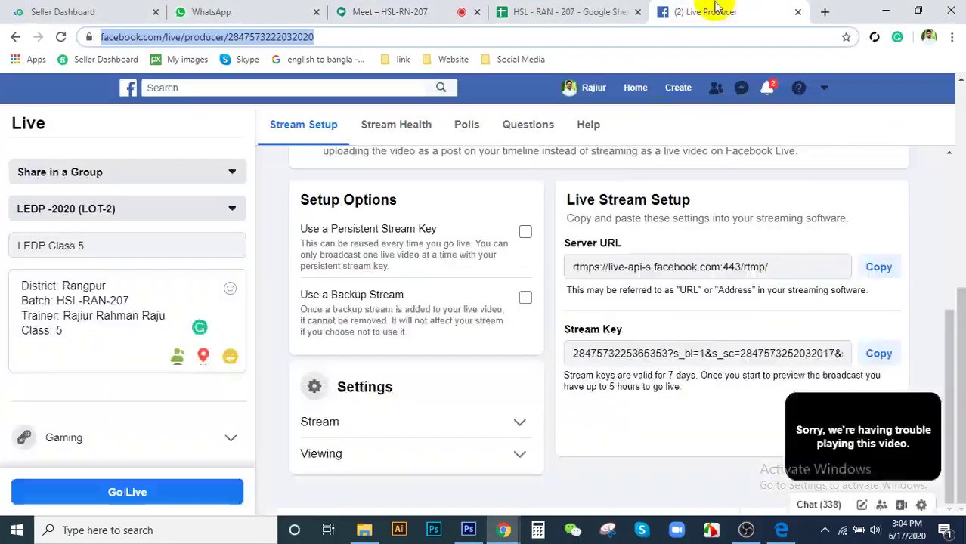
left_click(763, 92)
left_click(582, 9)
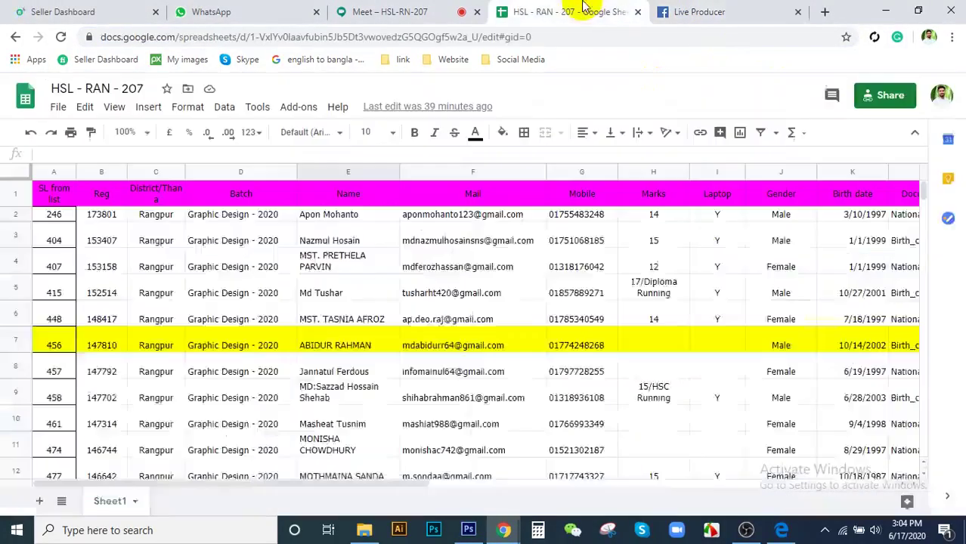
left_click(449, 11)
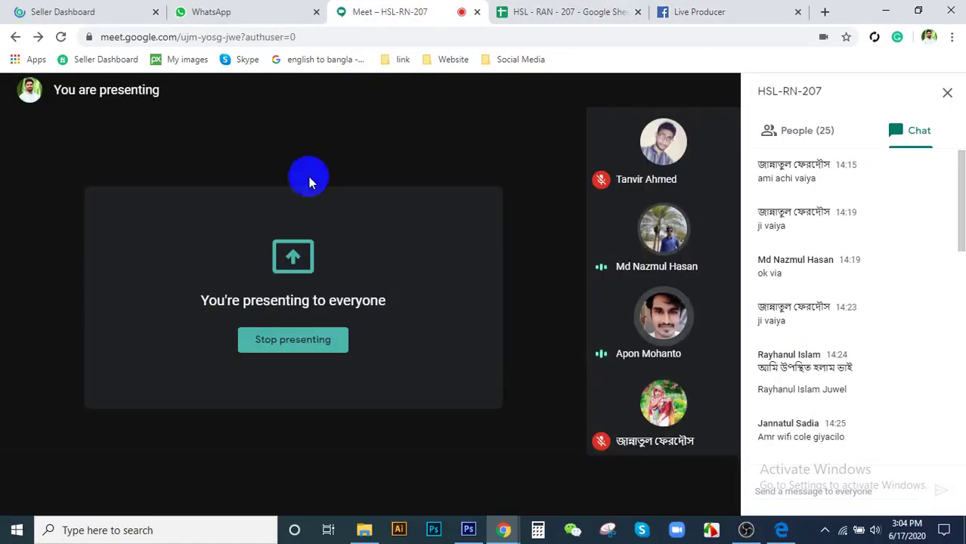
- Close the leotard document in Photoshop, choosing No to discard its unsaved changes
left_click(468, 530)
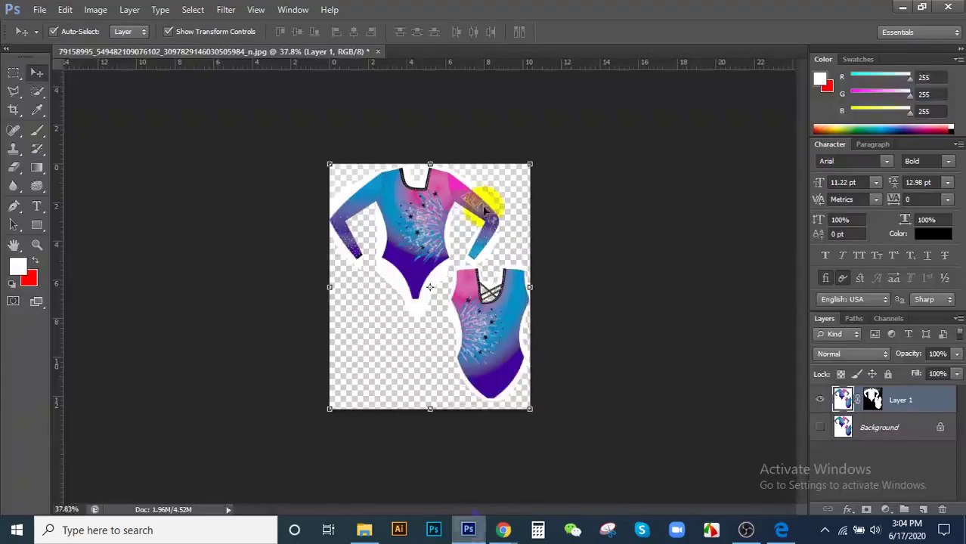
scroll(476, 215, "up", 3)
scroll(503, 230, "down", 2)
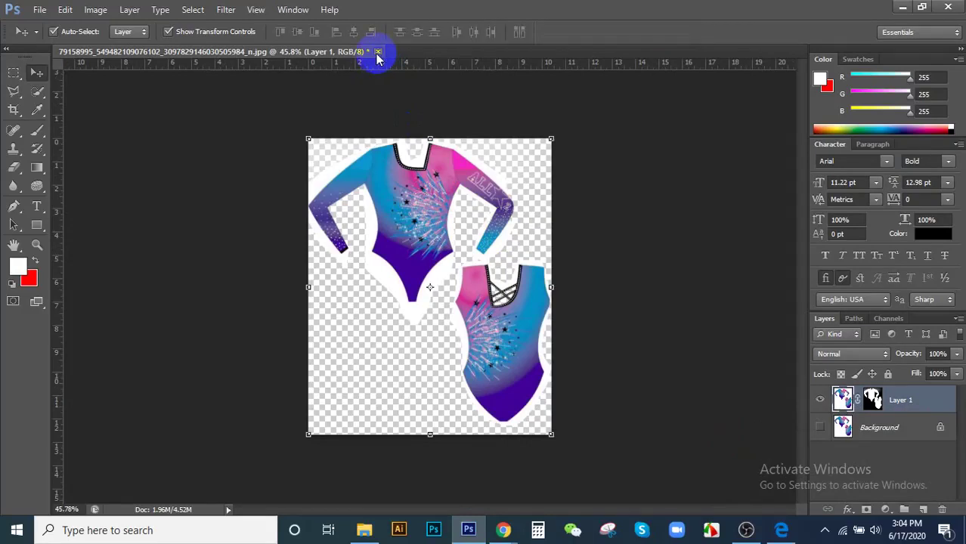
left_click(378, 51)
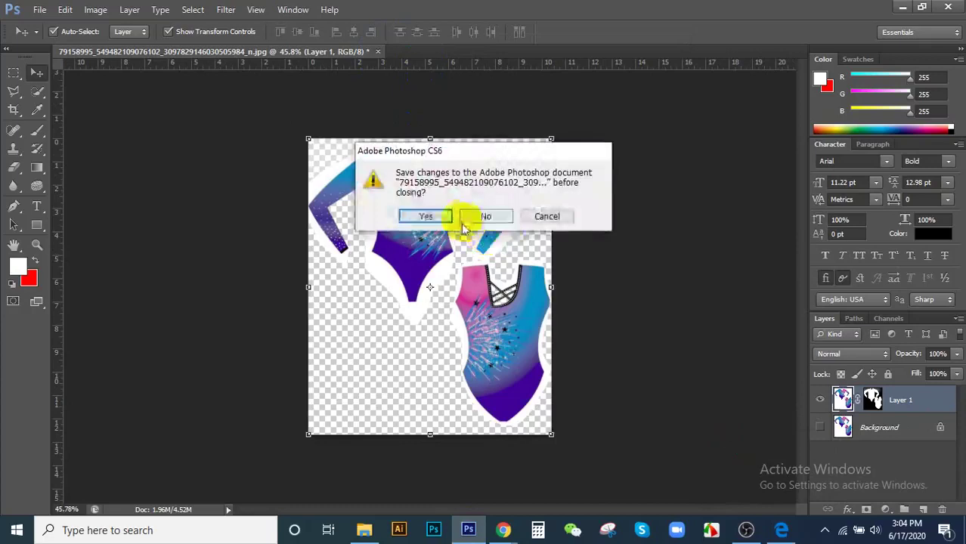
left_click(480, 217)
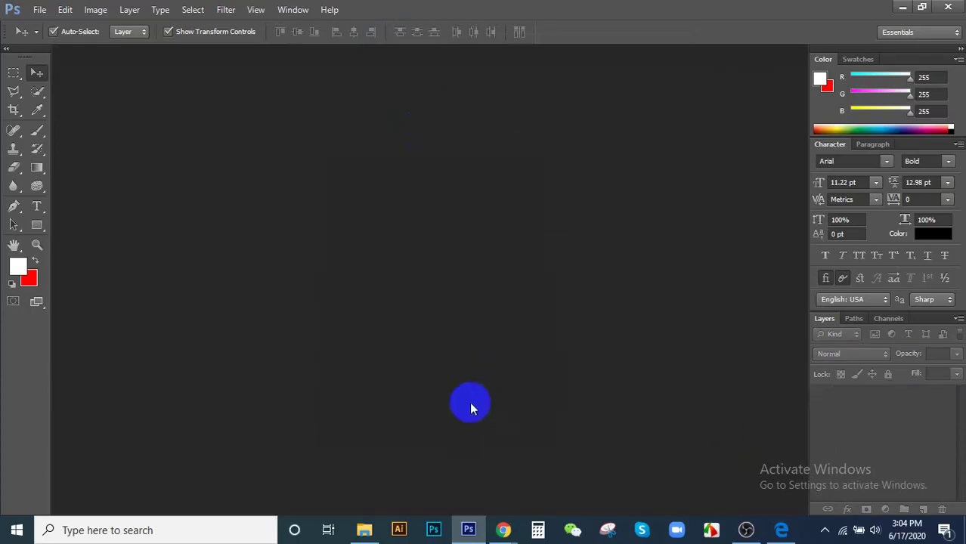
mouse_move(501, 527)
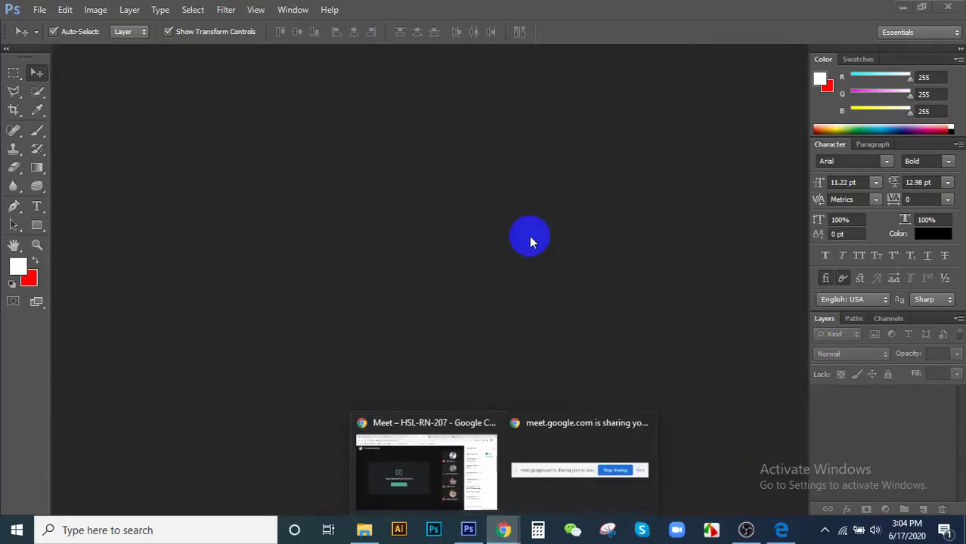
left_click(499, 531)
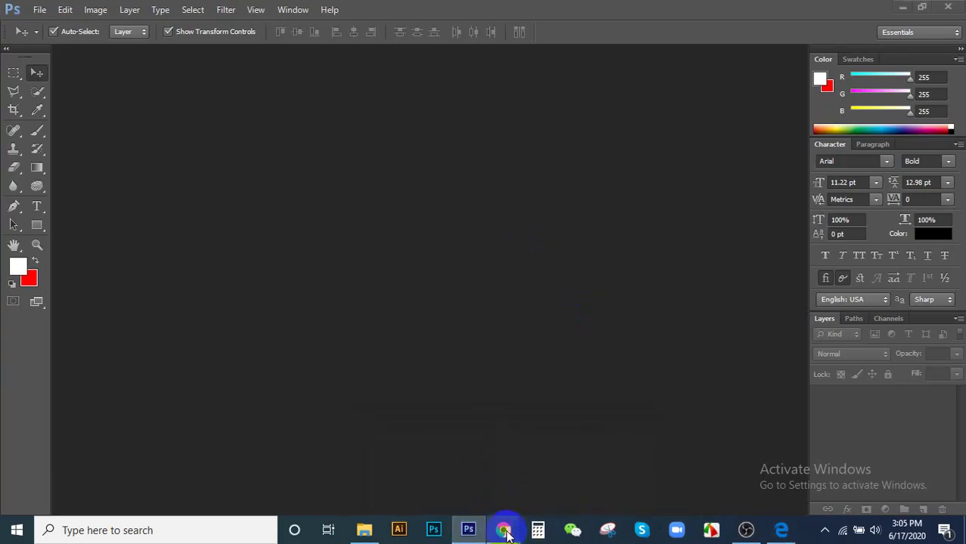
- Bring the Google Meet call window back to the front from Chrome's taskbar previews
mouse_move(503, 528)
left_click(451, 478)
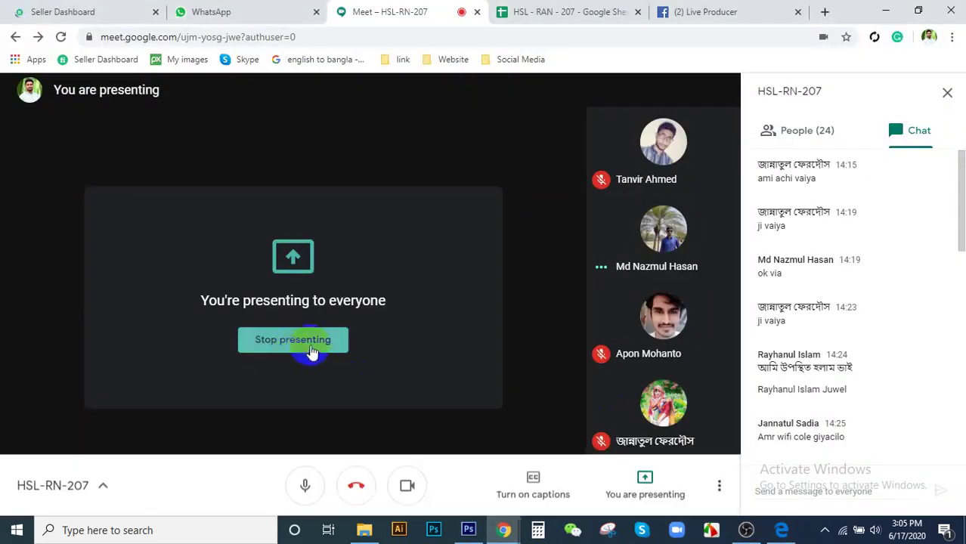
mouse_move(625, 272)
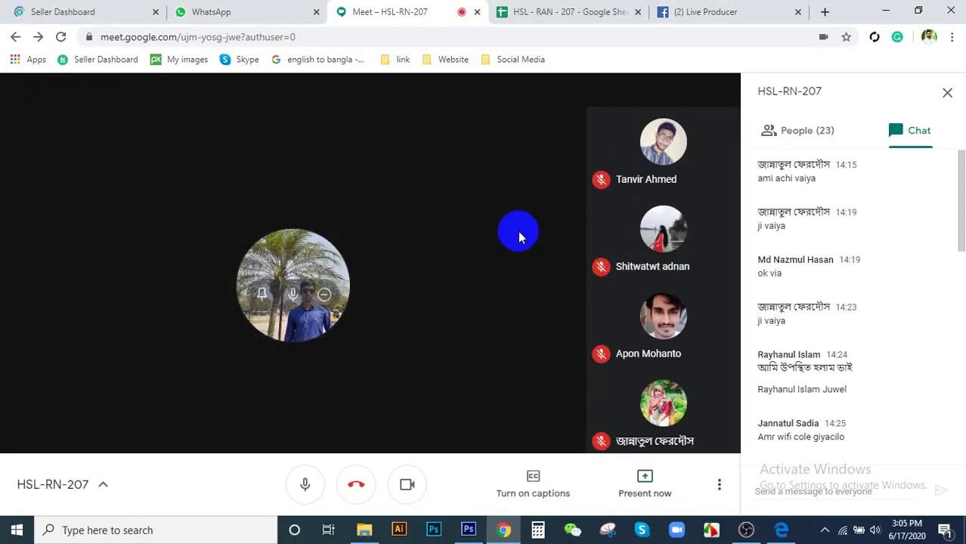
- Review orders on the Fiverr seller dashboard, then return to the Meet call
left_click(55, 9)
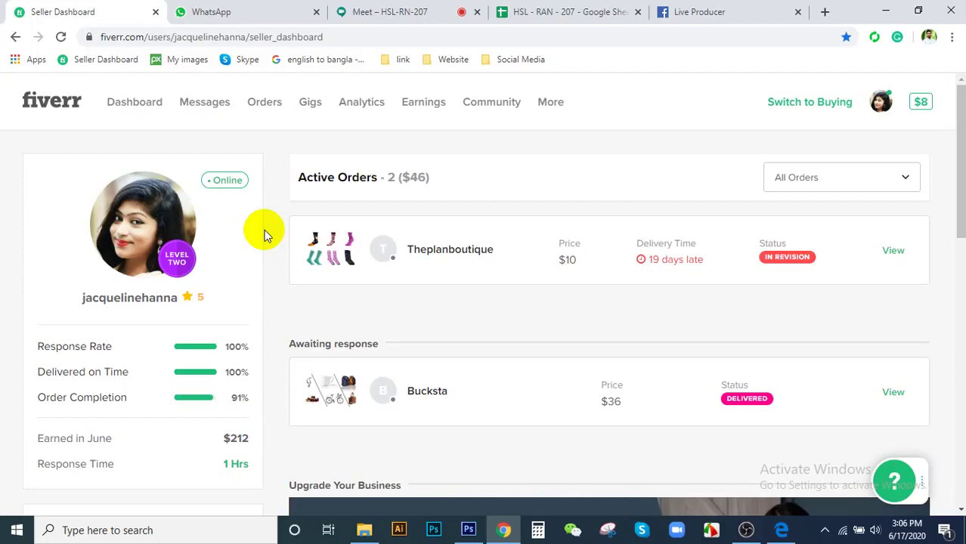
left_click(371, 12)
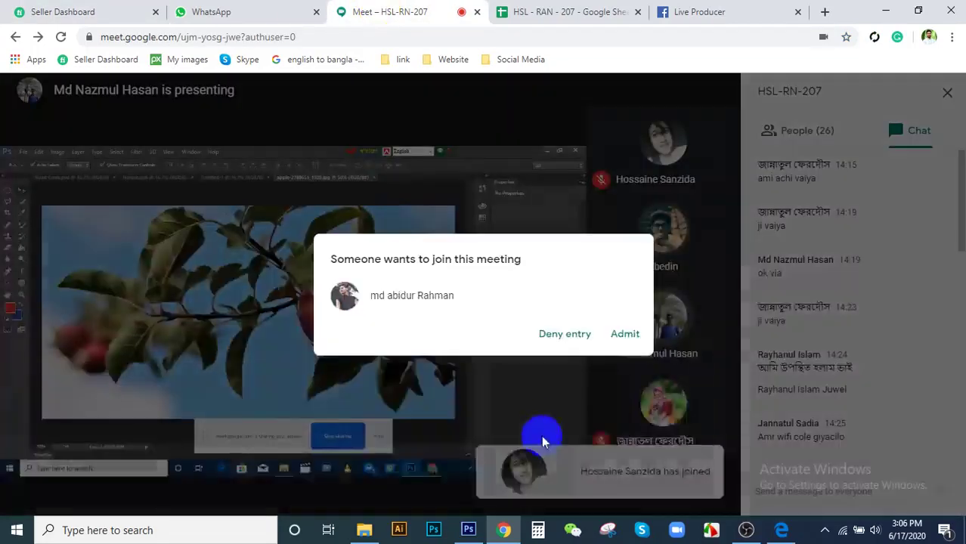
- Admit the waiting person, then mute your microphone and turn off your camera
left_click(621, 335)
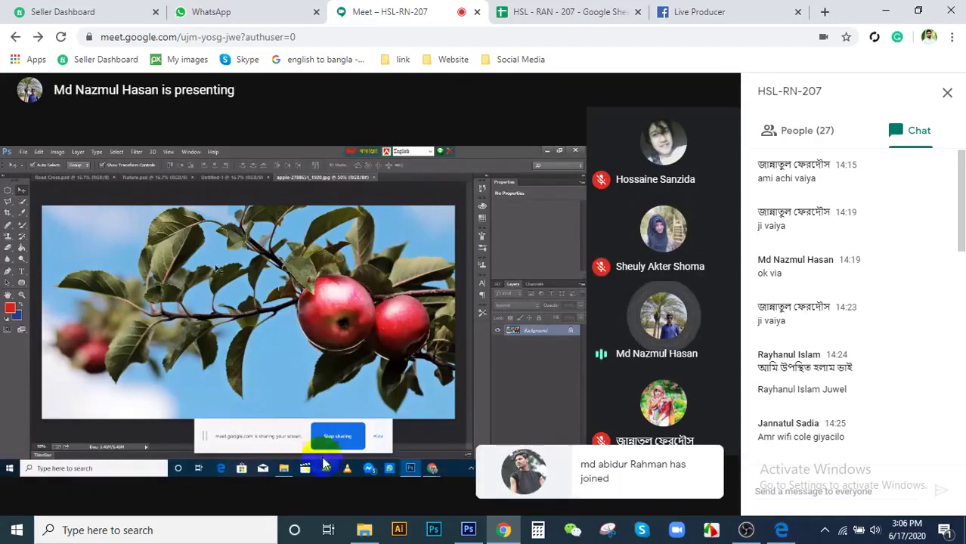
left_click(304, 483)
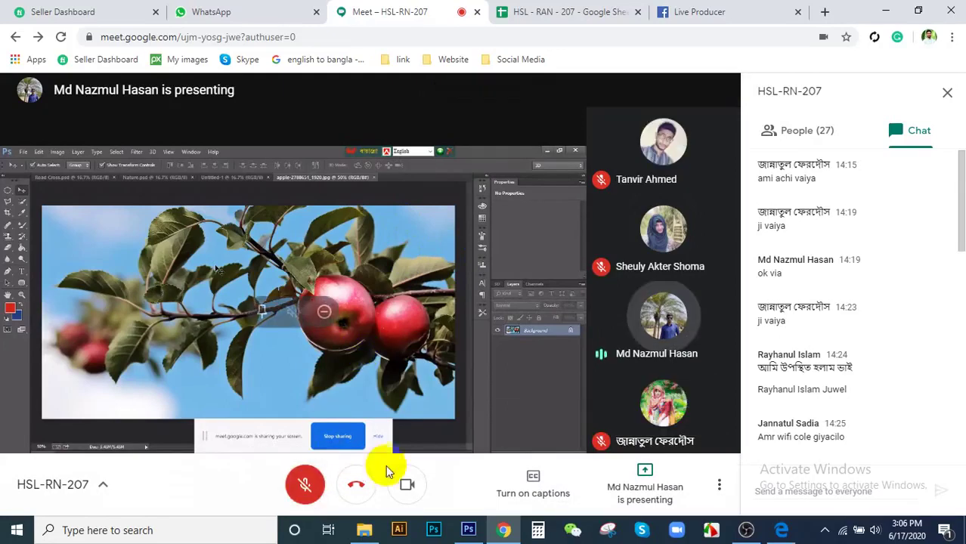
left_click(400, 491)
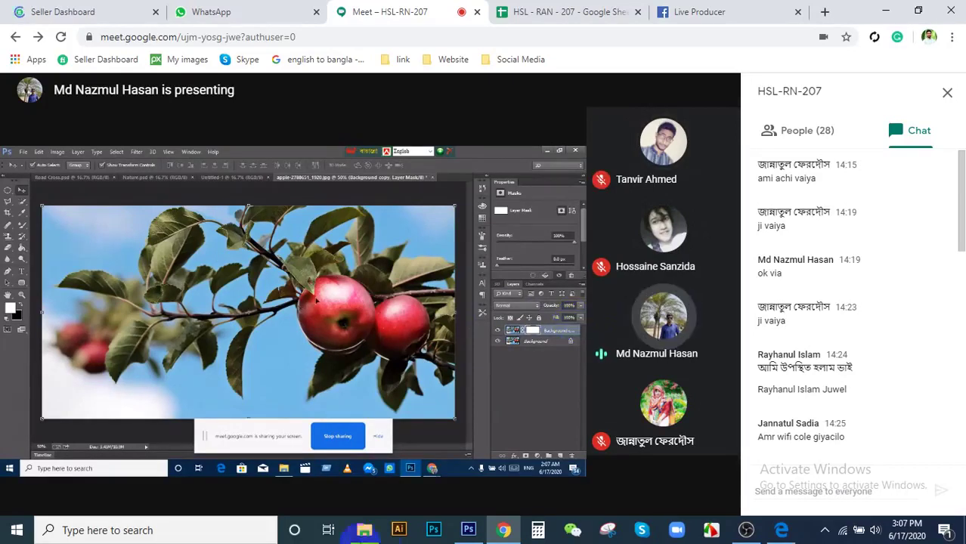
mouse_move(319, 458)
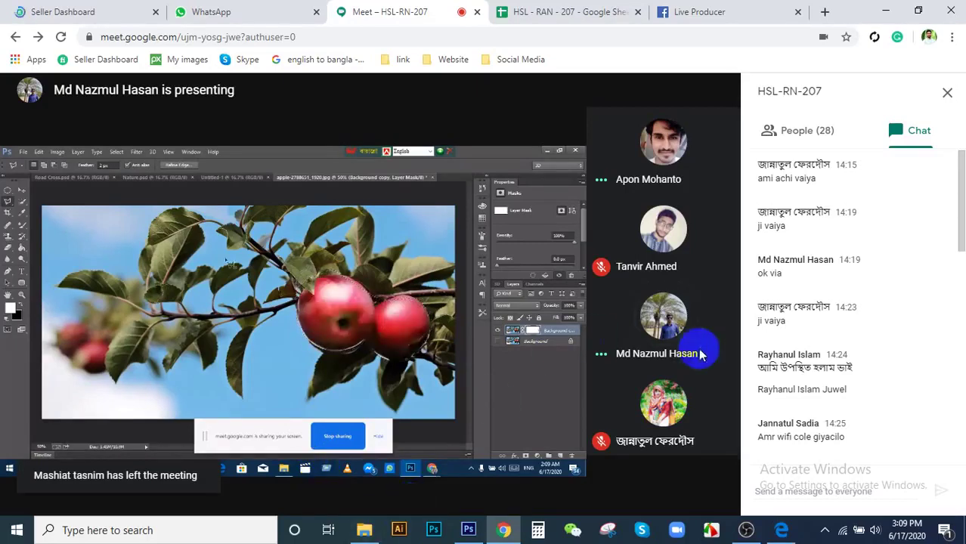
mouse_move(702, 354)
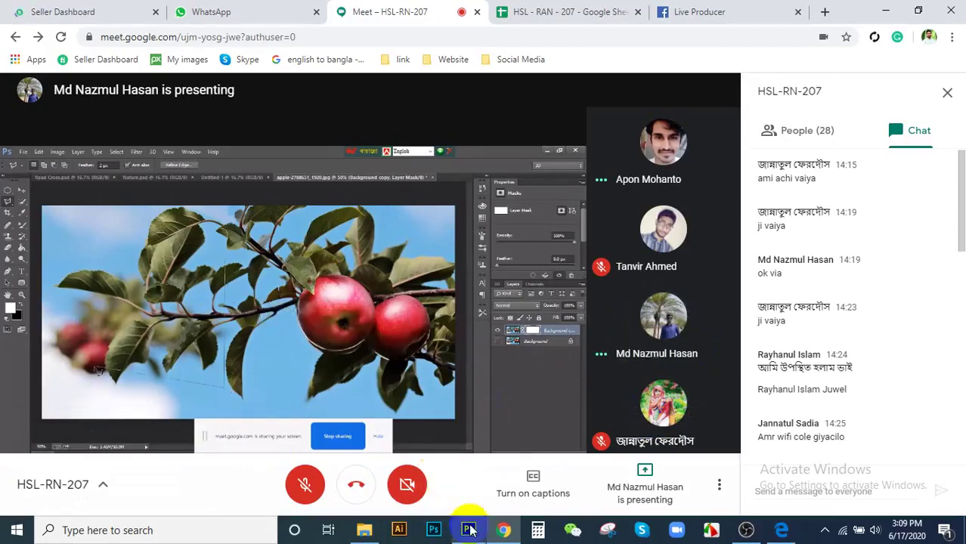
mouse_move(470, 529)
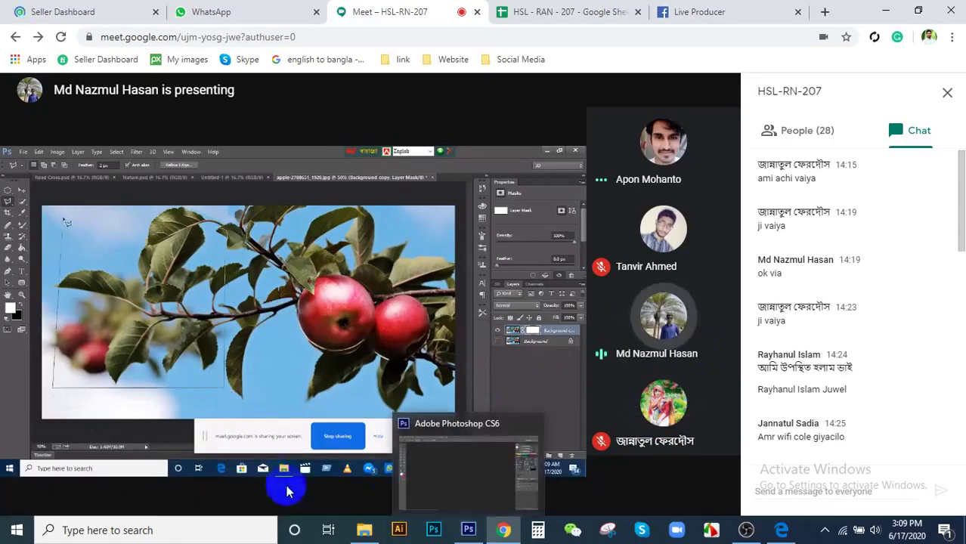
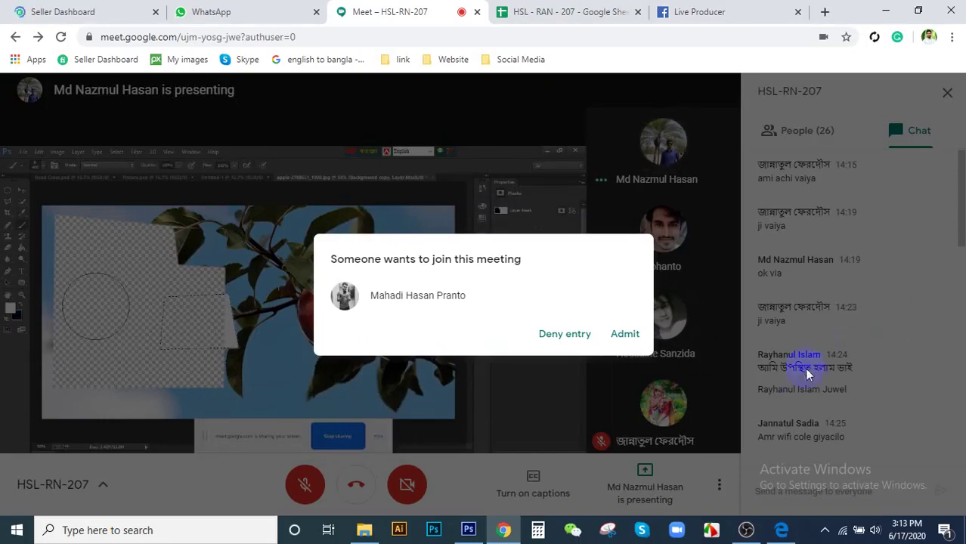
- Admit the waiting participant to the HSL-RN-207 class call and unmute the microphone
left_click(624, 333)
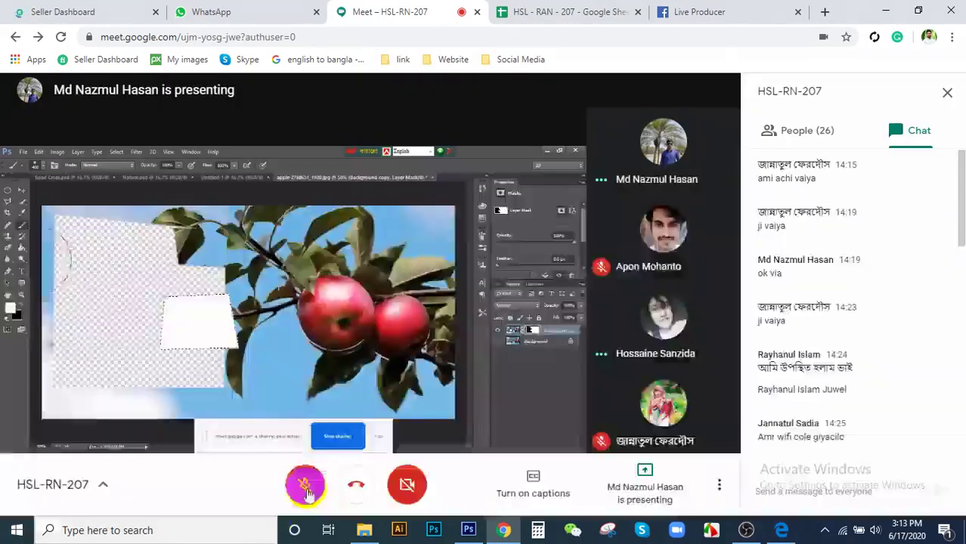
left_click(306, 487)
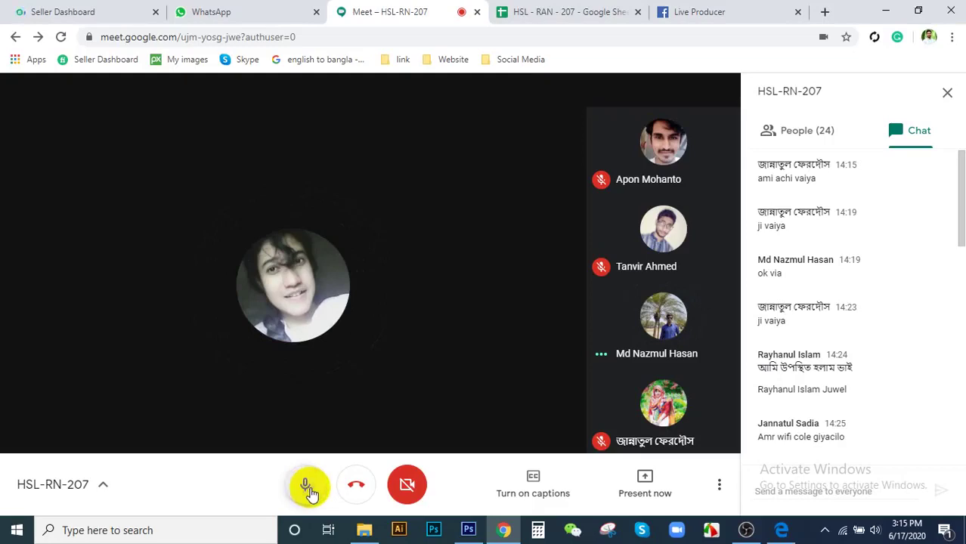
left_click(306, 487)
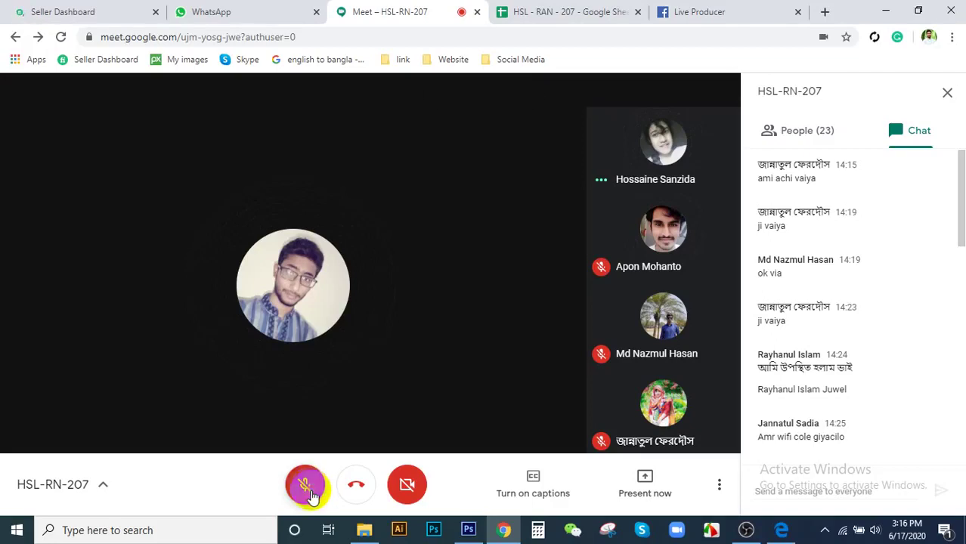
left_click(309, 490)
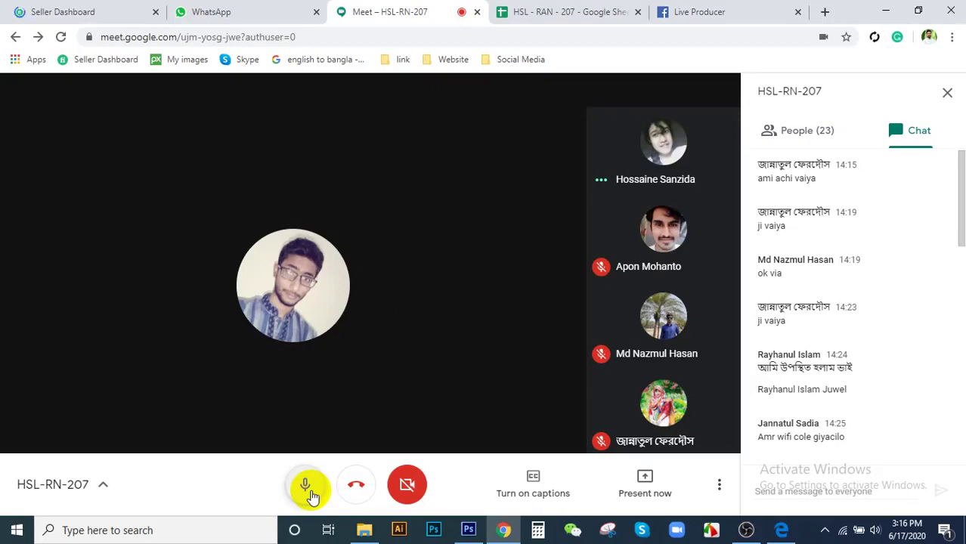
left_click(306, 488)
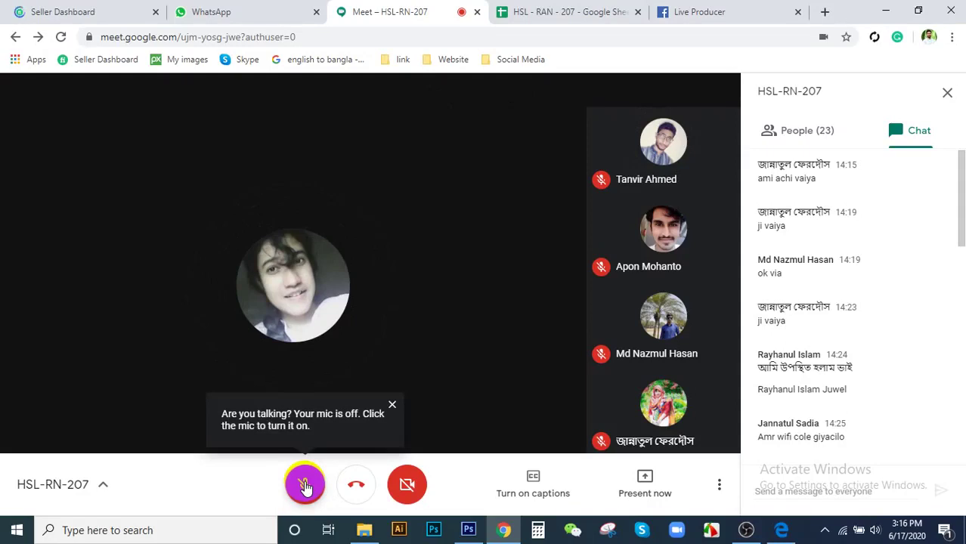
left_click(305, 484)
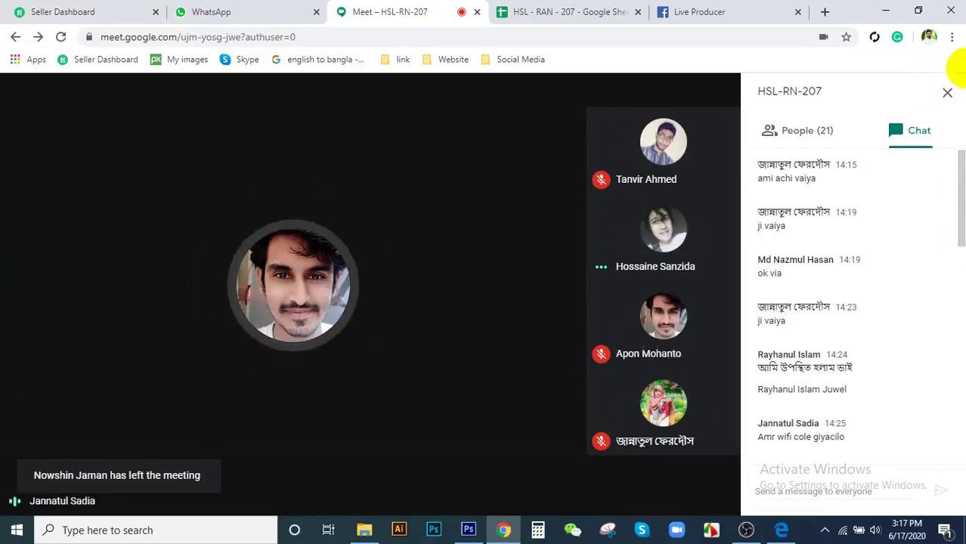
- Switch the side panel to People and scroll down through the participant list
left_click(822, 133)
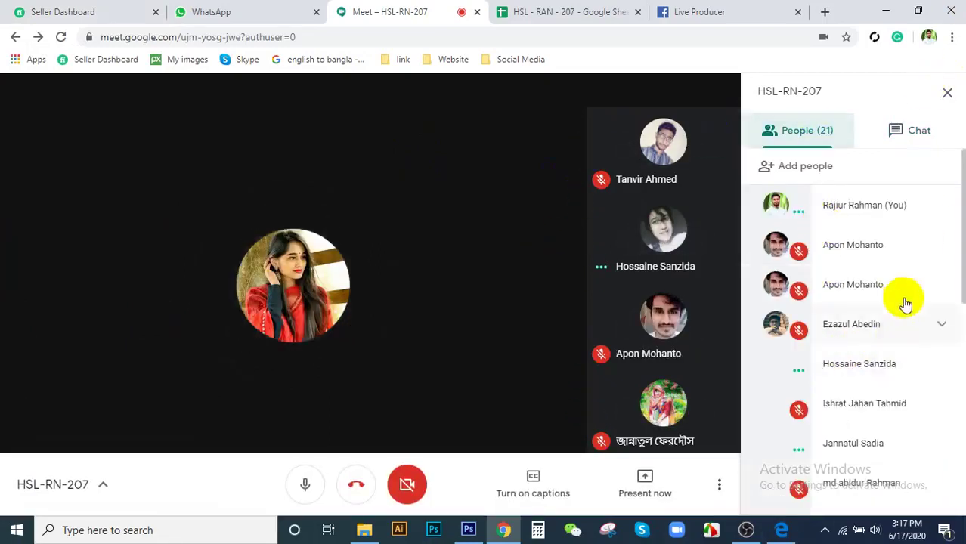
scroll(858, 399, "down", 2)
scroll(858, 399, "down", 2)
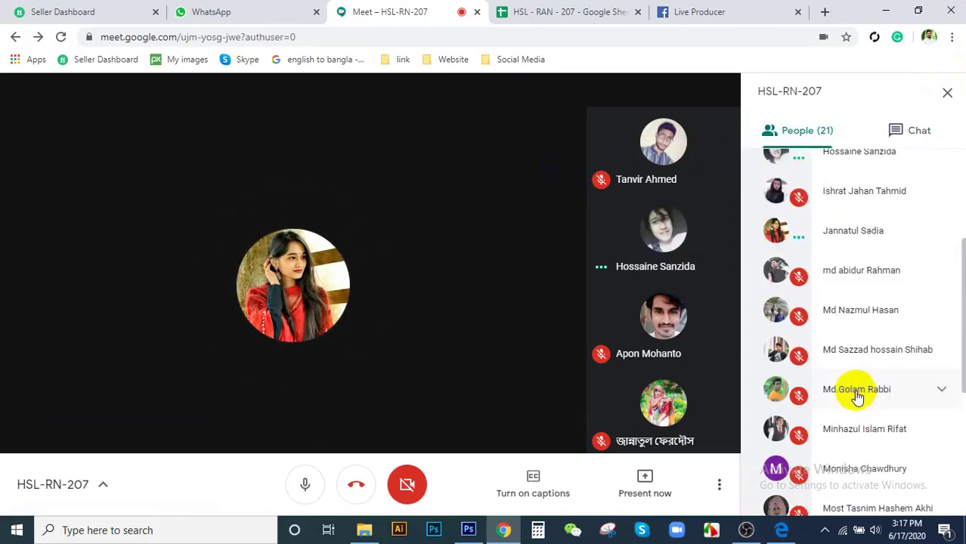
scroll(858, 399, "down", 2)
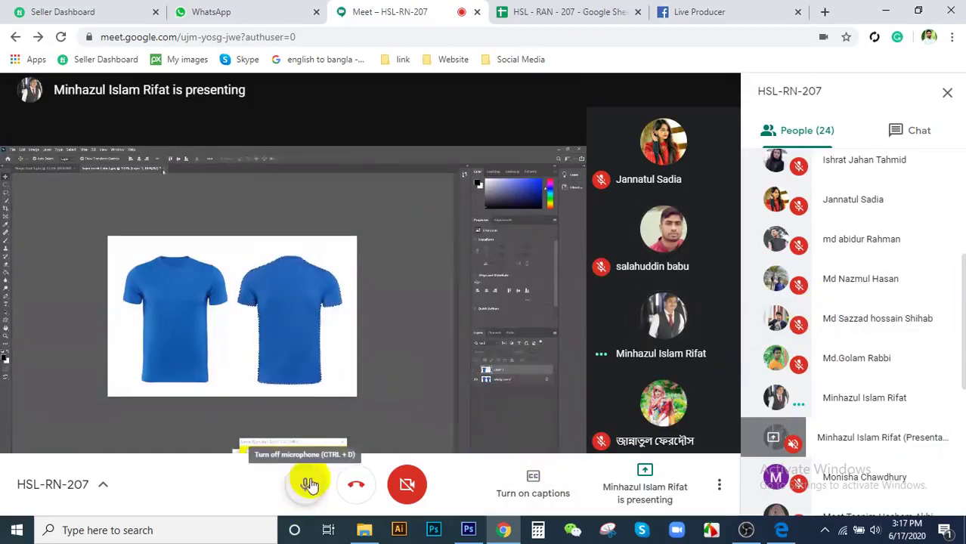
- Mute the microphone during the student's Photoshop share and reveal the hidden taskbar tray icons
left_click(312, 484)
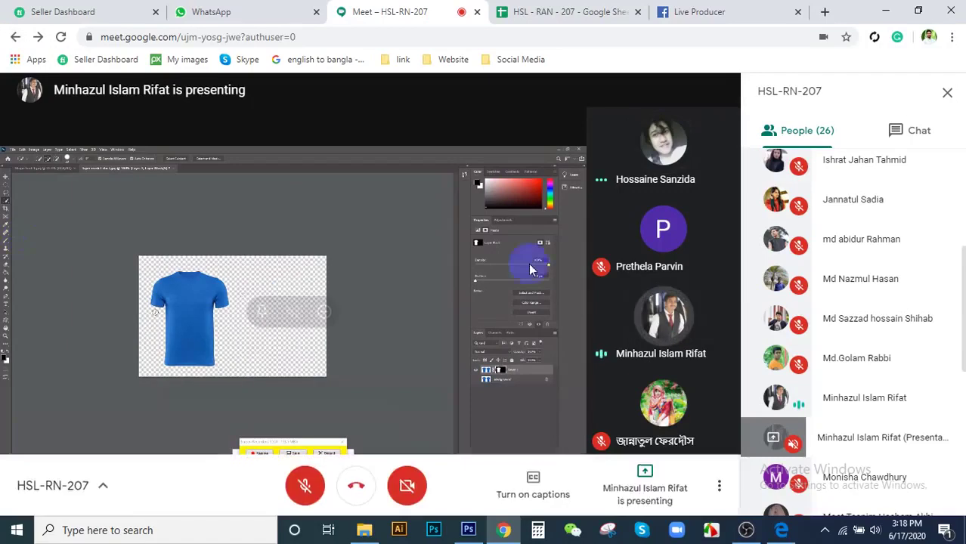
left_click(824, 531)
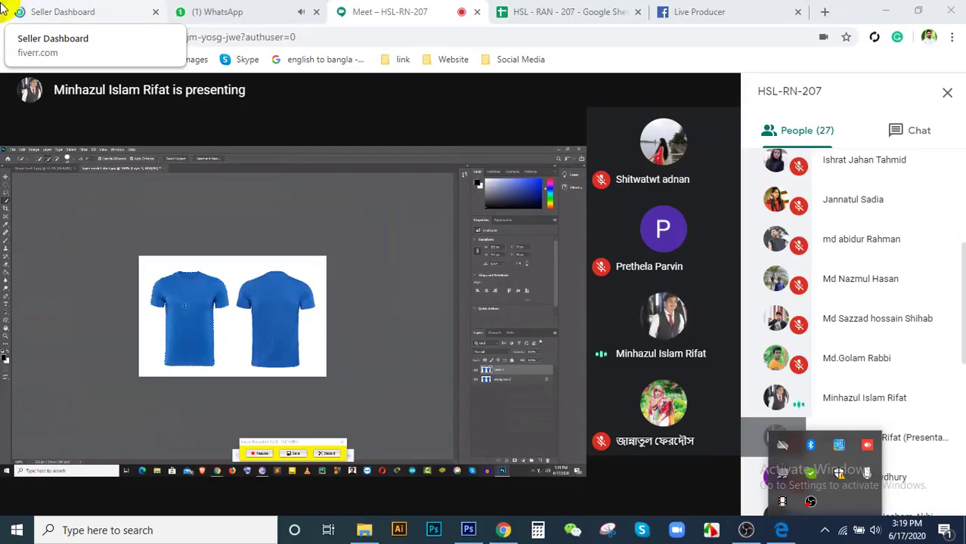
- View the HSL - RAN - 207 group's newest Photoshop flower photo full-size in WhatsApp, then close it
left_click(210, 12)
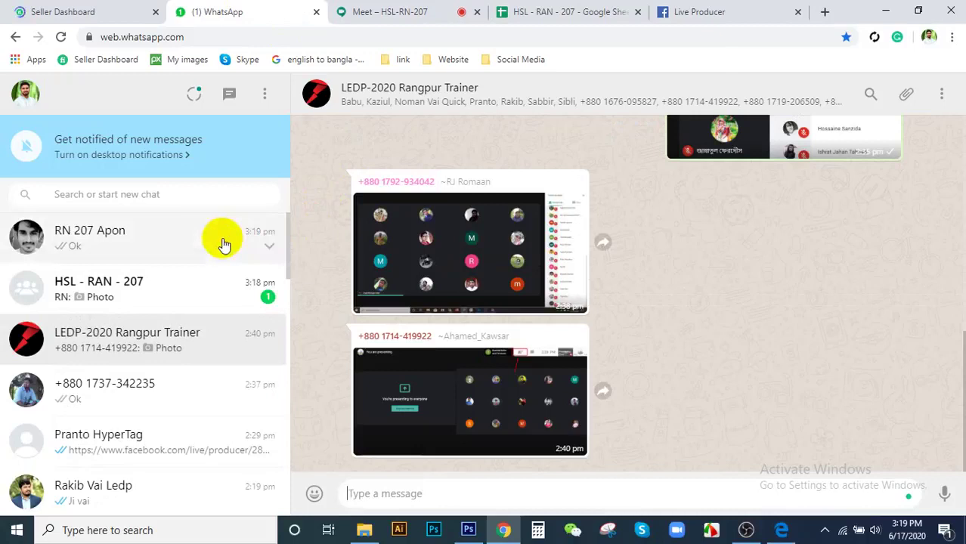
left_click(257, 289)
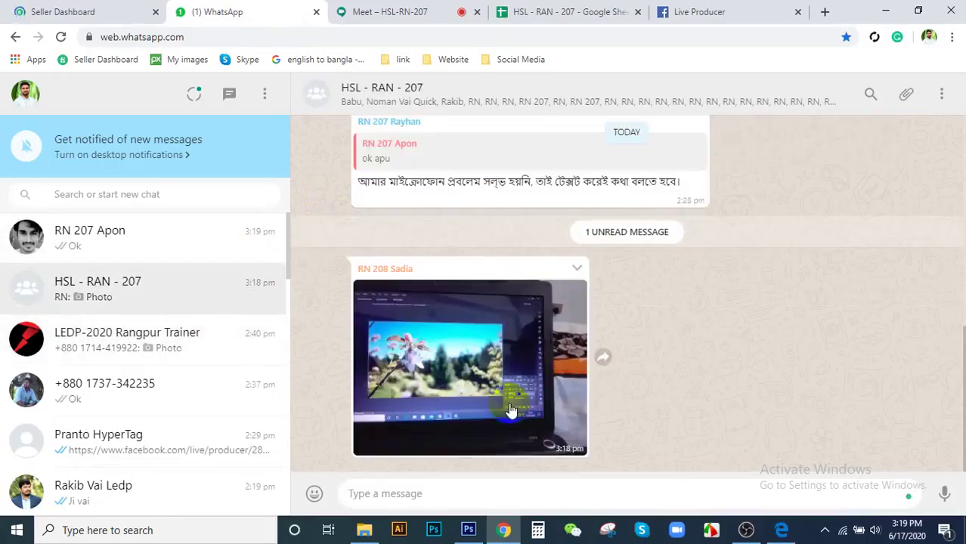
left_click(509, 395)
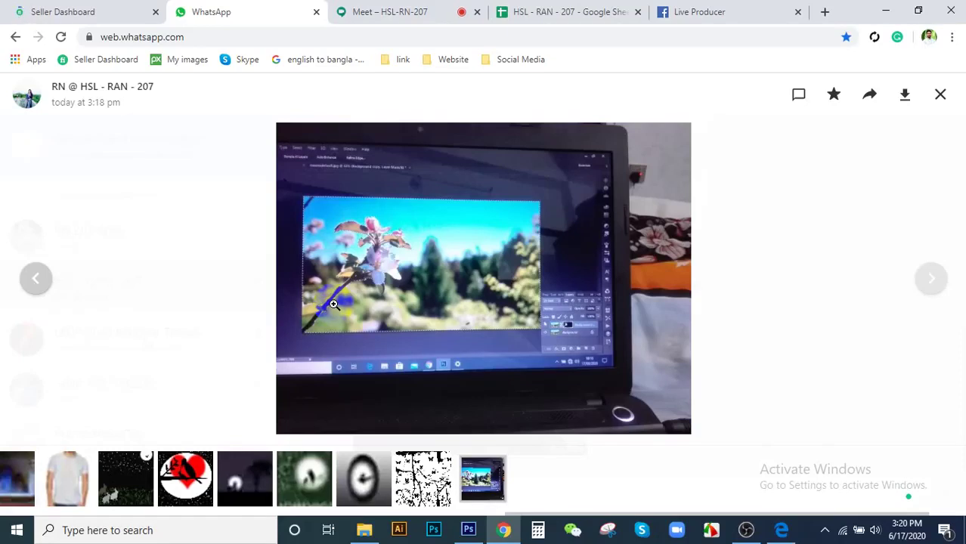
left_click(941, 92)
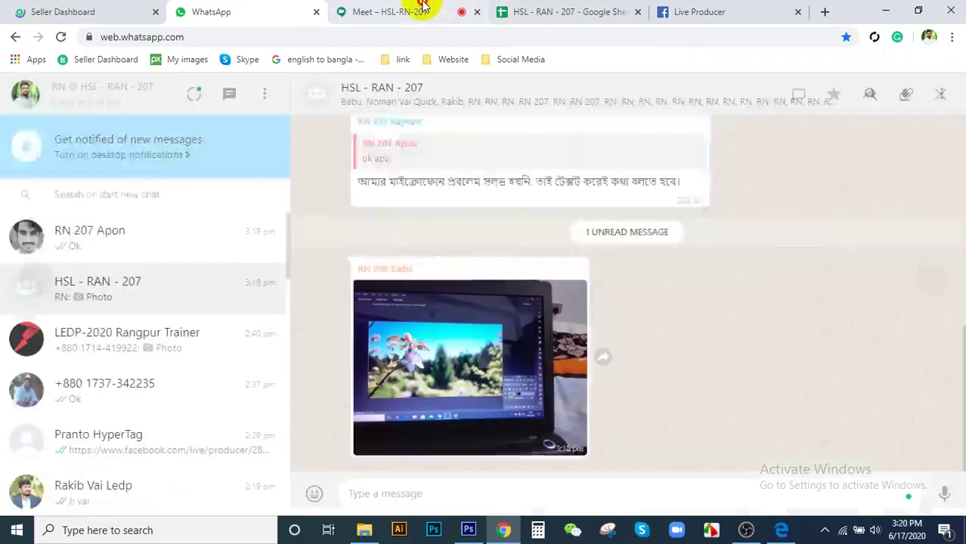
- Return to the Meet – HSL-RN-207 meeting with the shared presentation
left_click(423, 9)
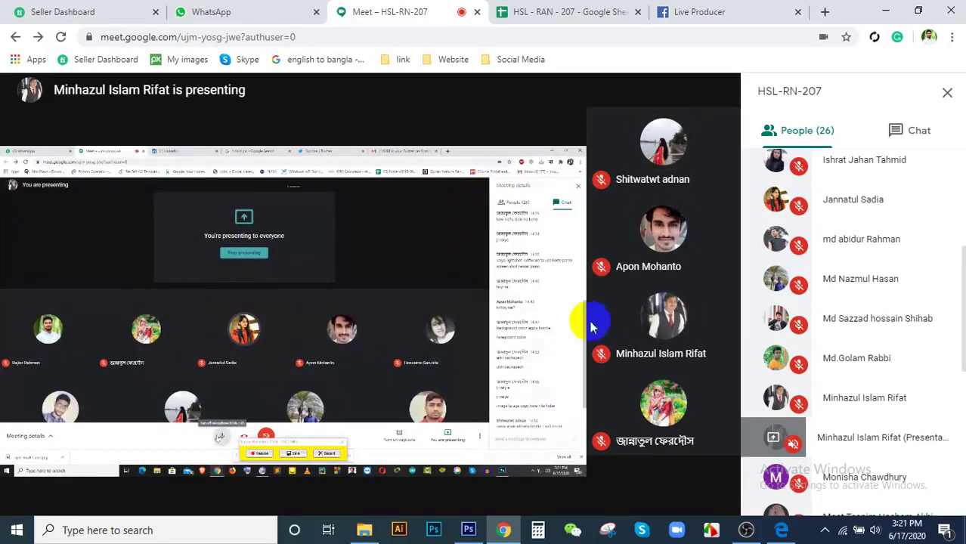
mouse_move(403, 480)
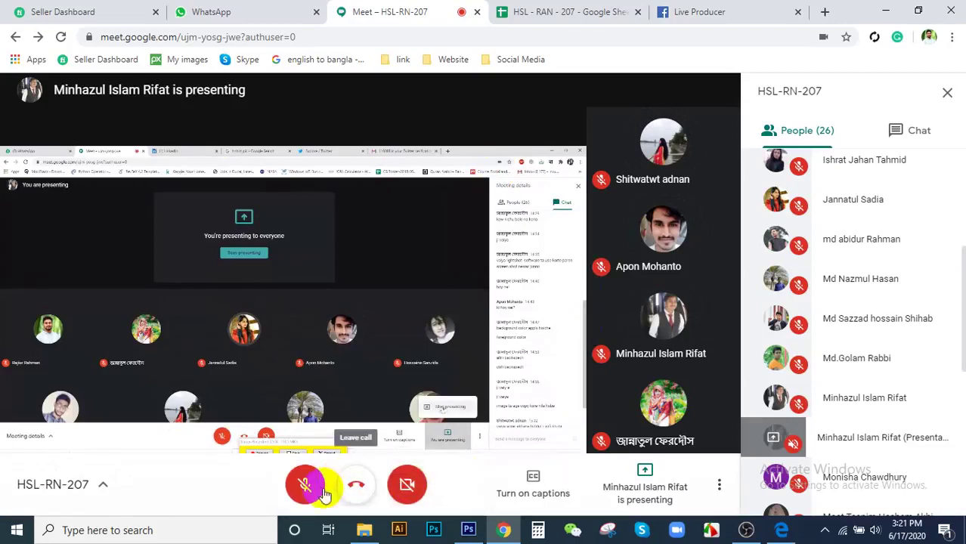
left_click(309, 485)
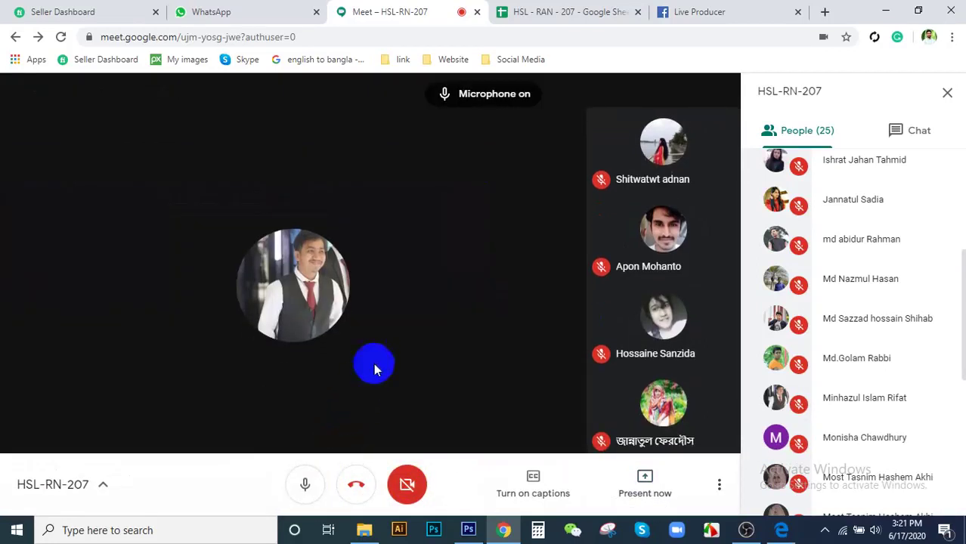
left_click(312, 485)
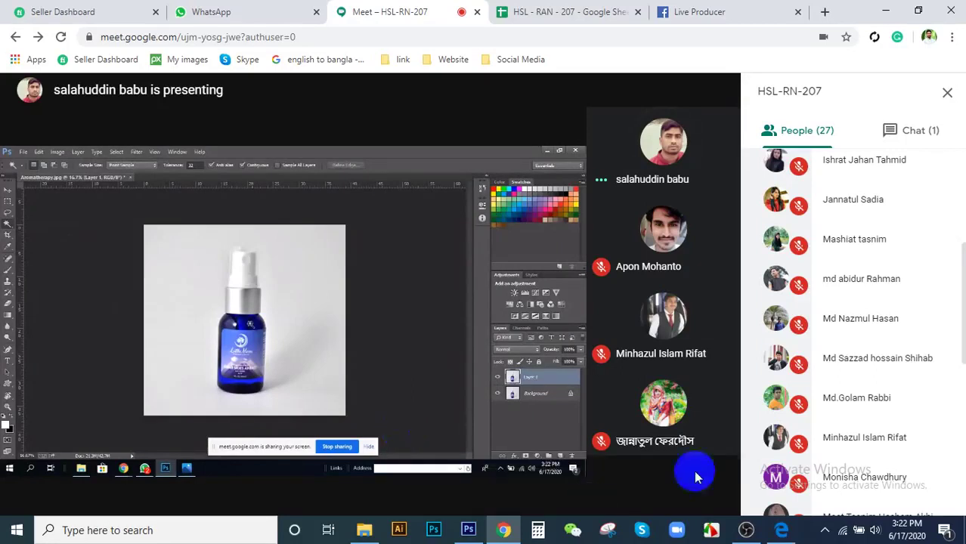
- Switch the side panel to Chat and scroll down to the latest class messages
left_click(897, 127)
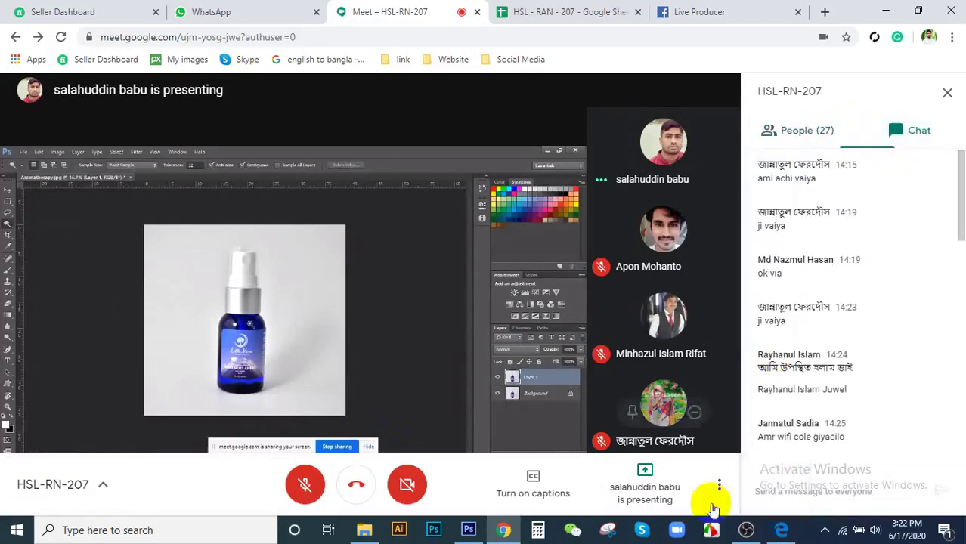
left_click(797, 495)
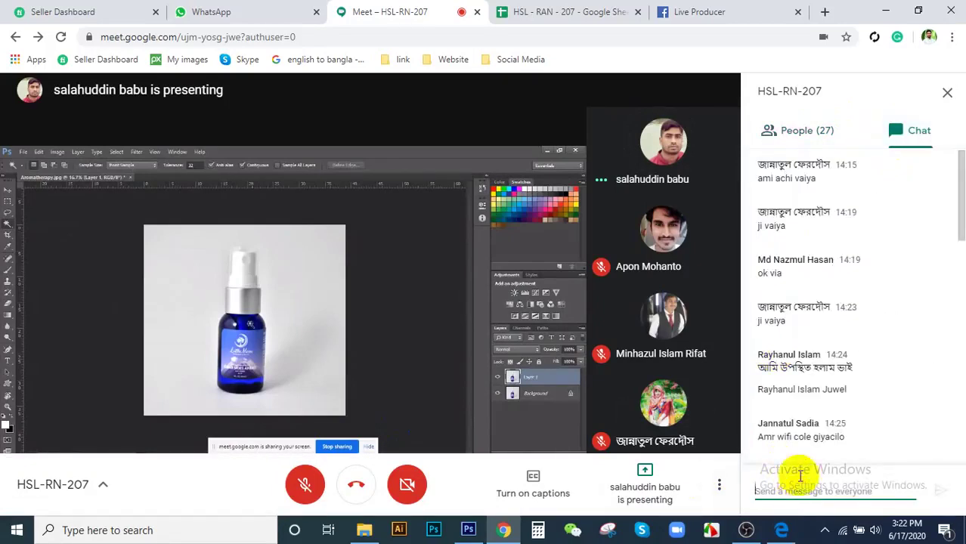
scroll(813, 359, "down", 5)
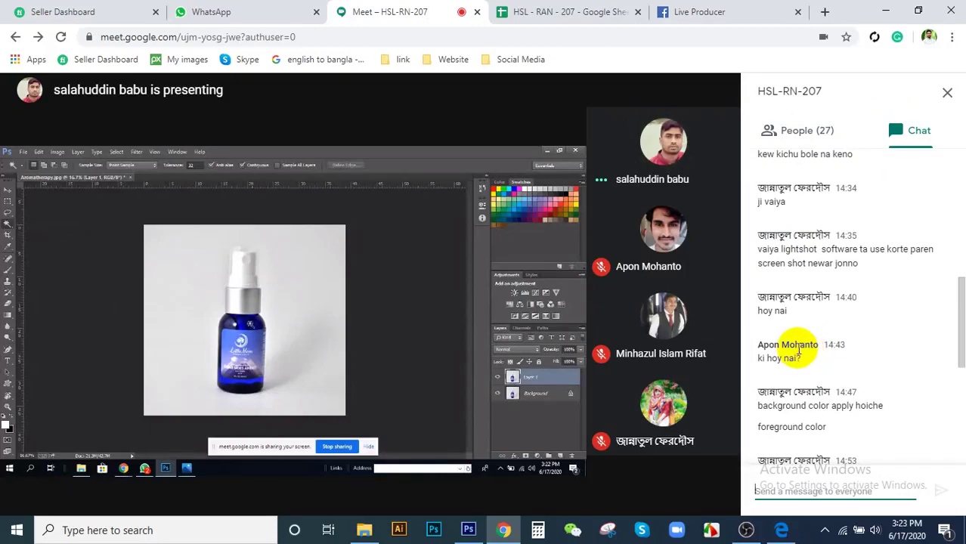
scroll(798, 352, "down", 5)
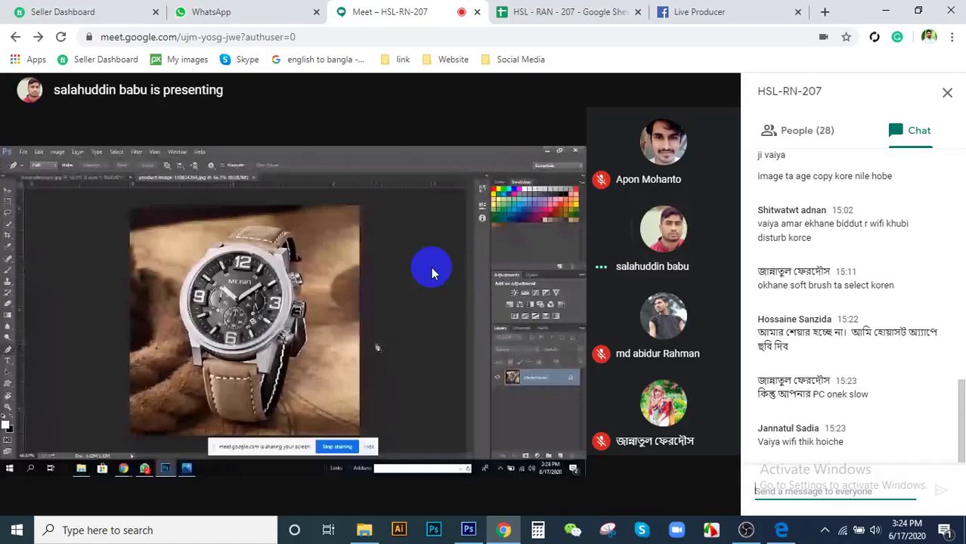
left_click(311, 485)
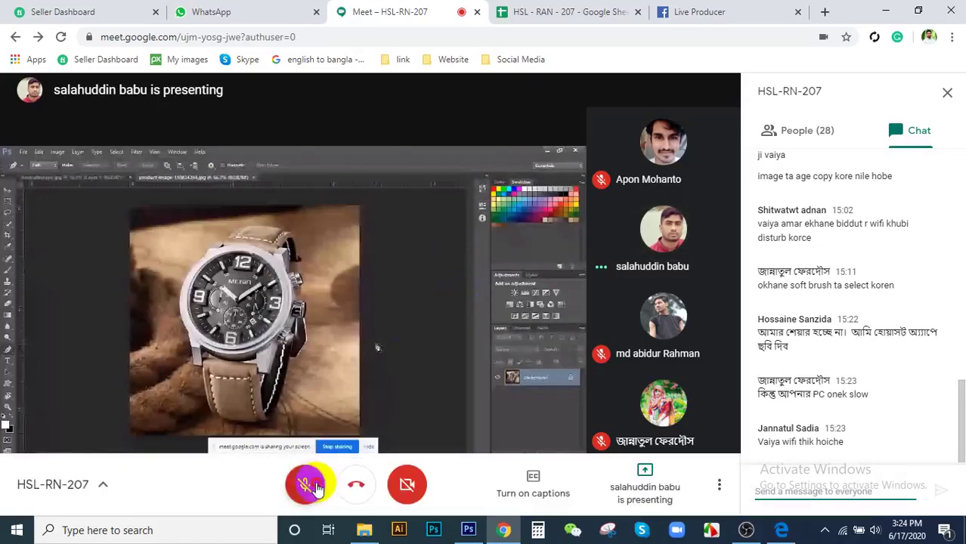
left_click(314, 485)
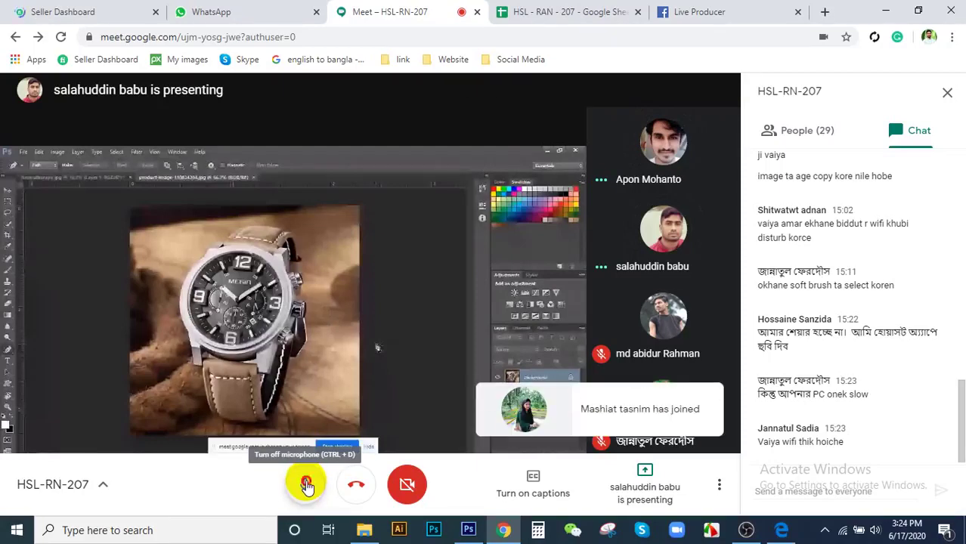
left_click(306, 485)
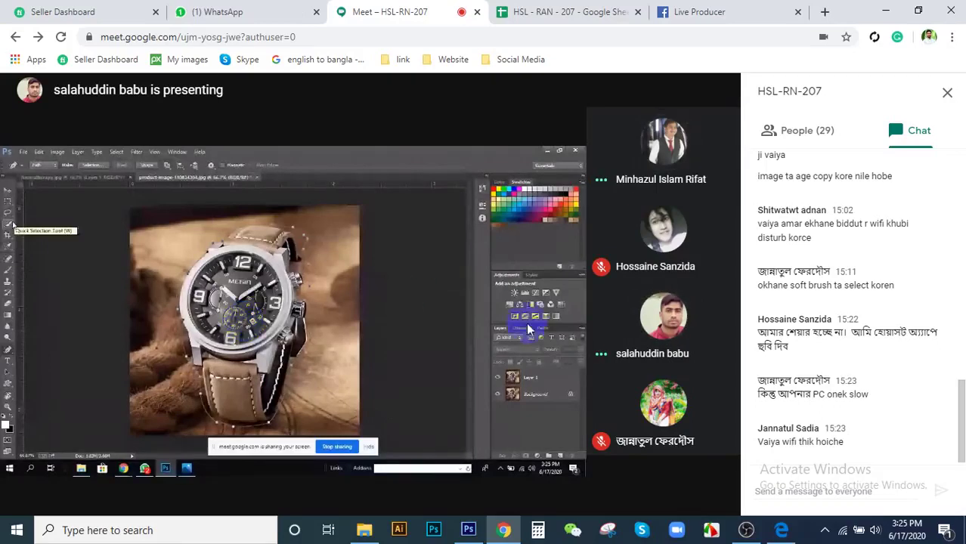
- Unmute the microphone while the student's watch photo edit is shared
left_click(305, 484)
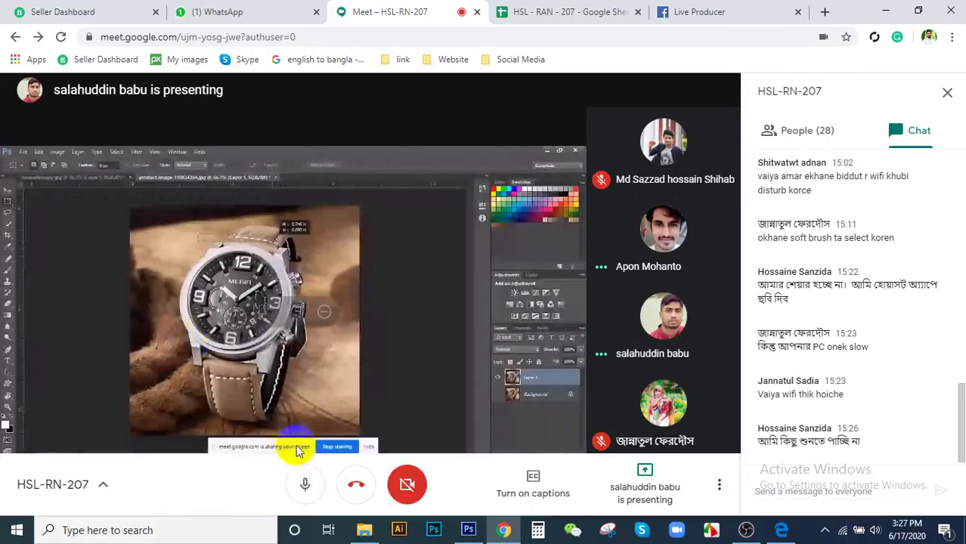
- Mute and re-enable the microphone, then switch to the HSL - RAN - 207 WhatsApp chat
left_click(305, 483)
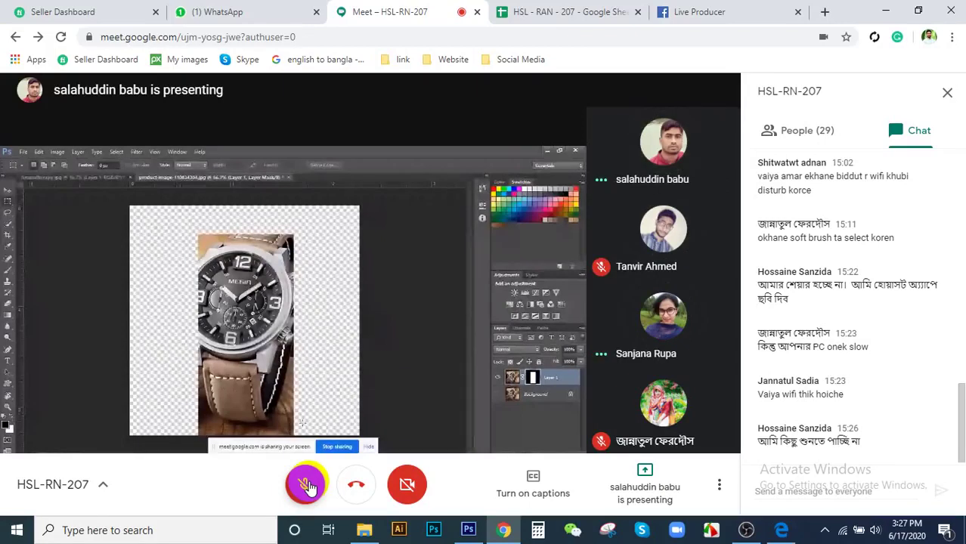
left_click(306, 486)
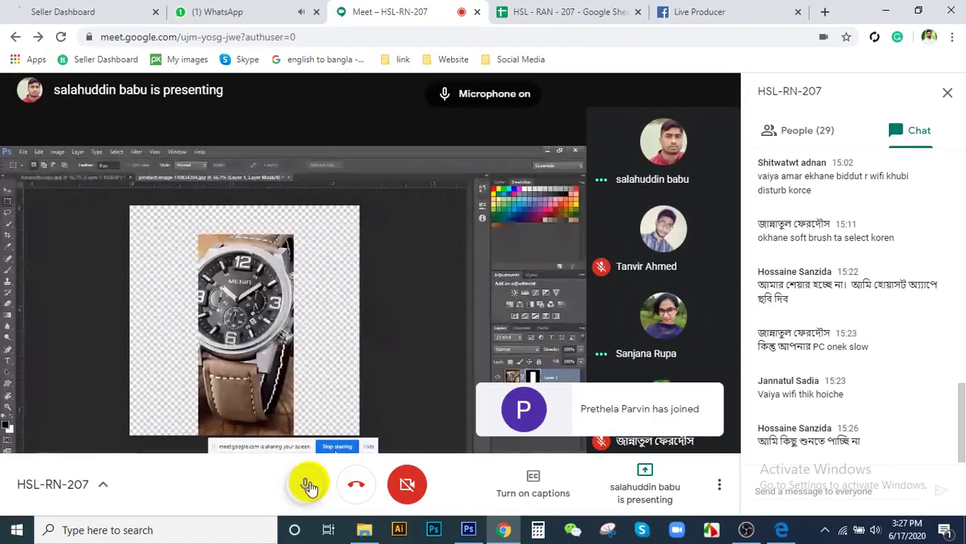
left_click(216, 13)
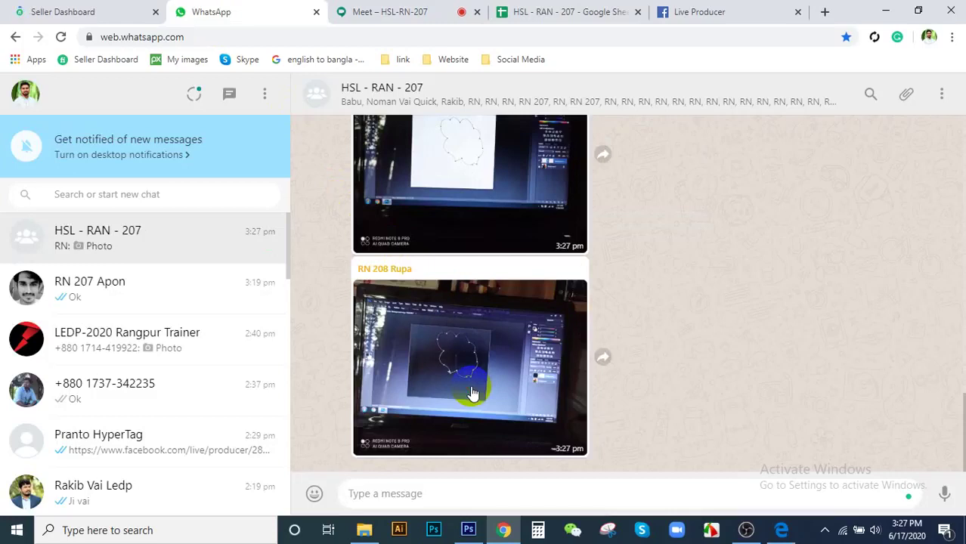
- Enlarge the newest student Photoshop path photo, zoom in and out, then return to Meet
left_click(471, 394)
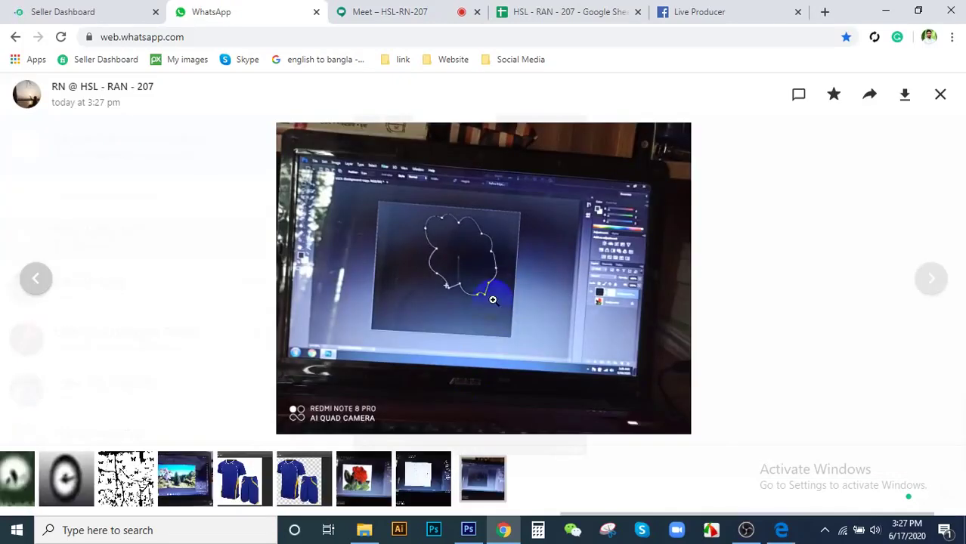
left_click(490, 260)
left_click(490, 260)
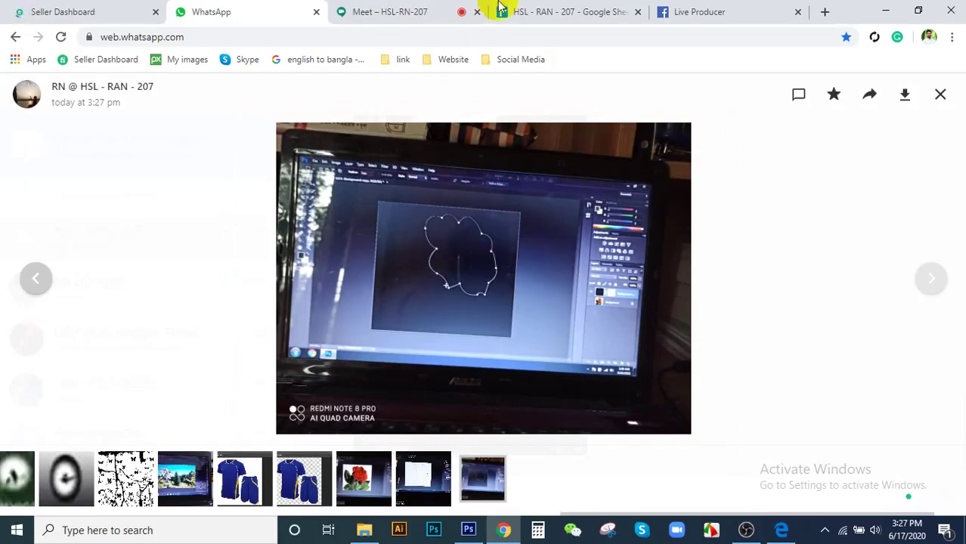
left_click(442, 10)
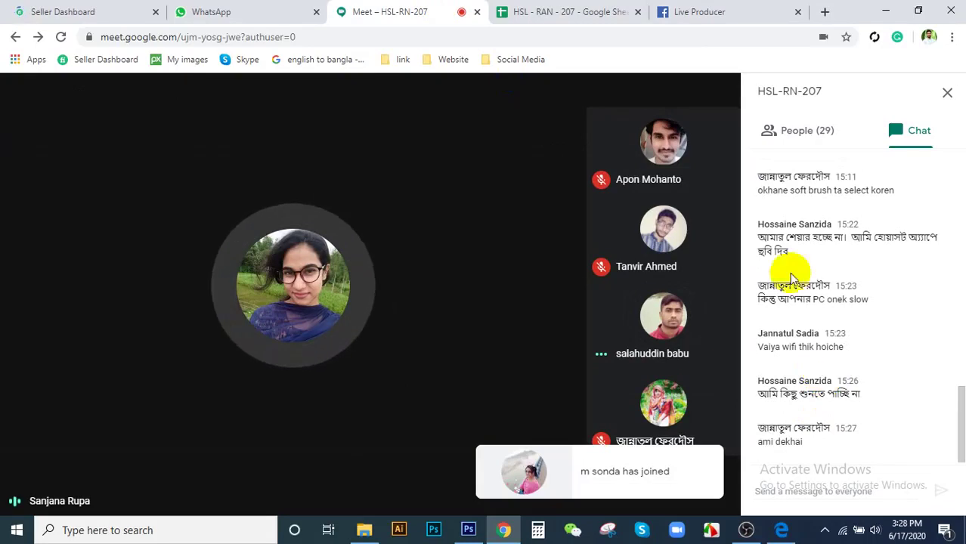
- Go back to WhatsApp's full-size view of the student's Photoshop path photo
left_click(240, 10)
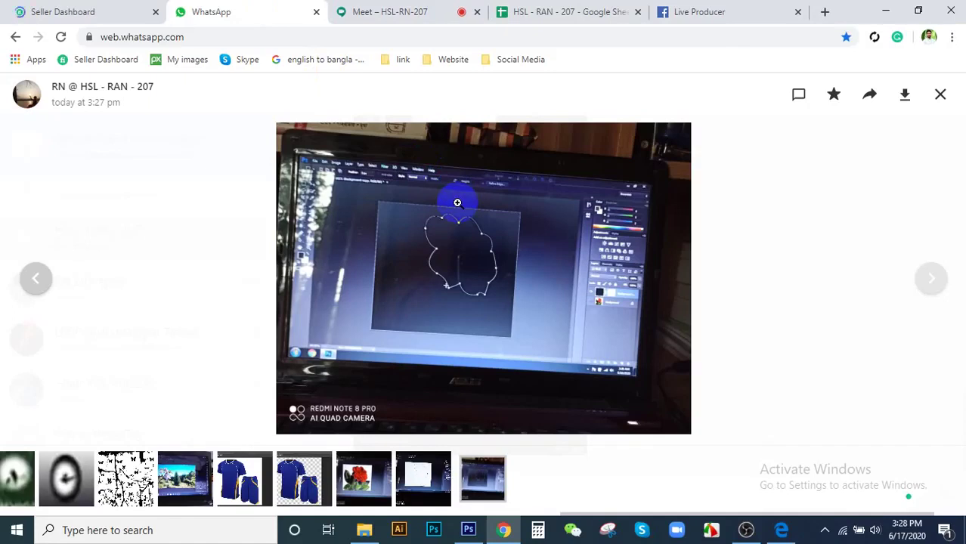
- Zoom in and out on the student's Photoshop photo, then close it and return to the HSL-RN-207 call
left_click(487, 280)
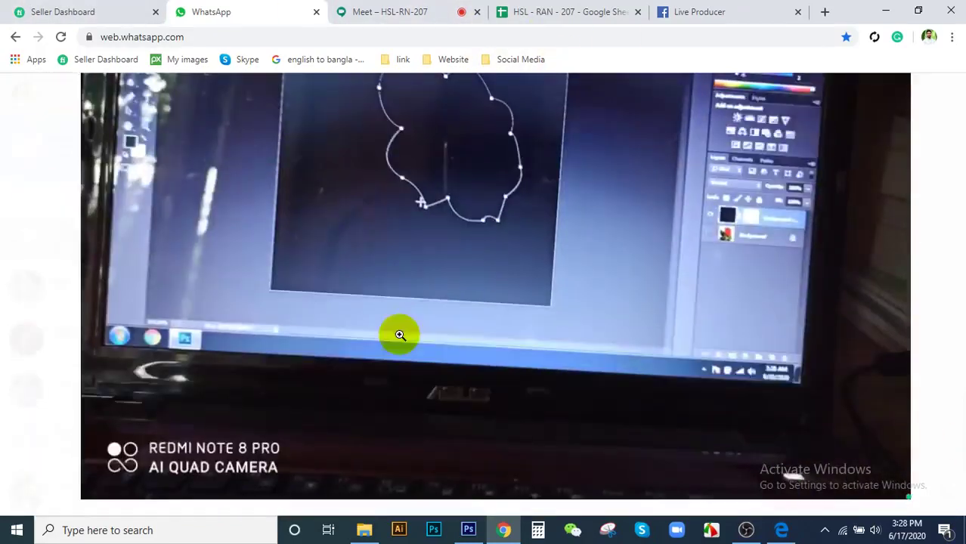
left_click(446, 266)
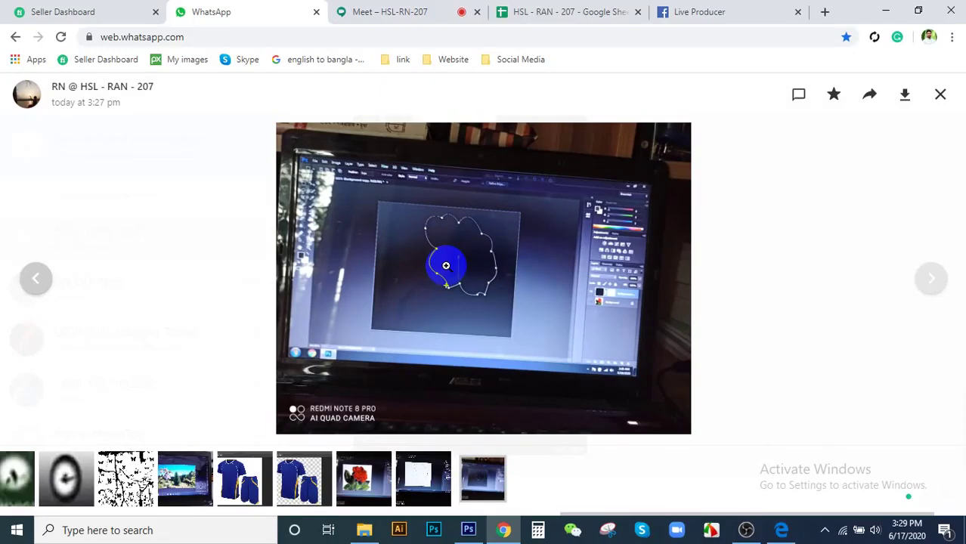
left_click(610, 278)
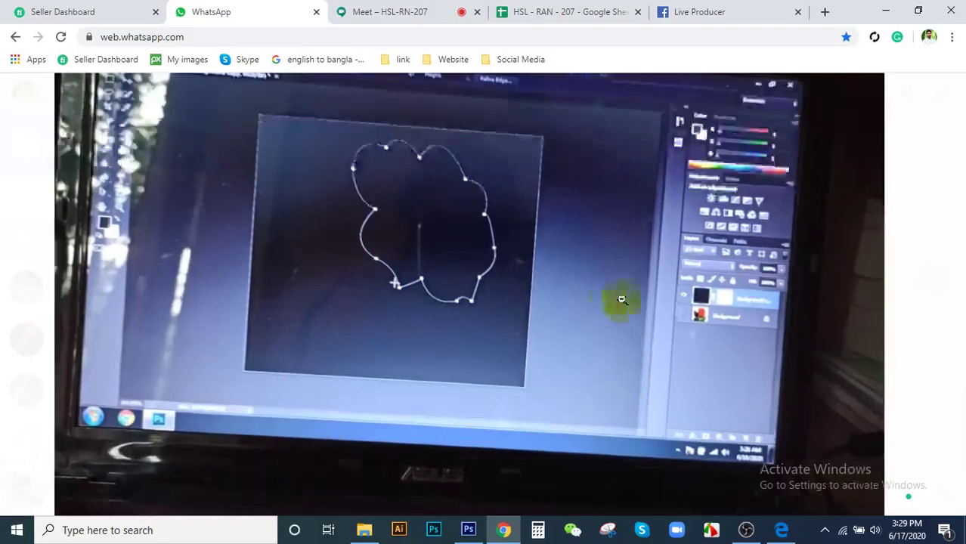
left_click(621, 300)
left_click(940, 94)
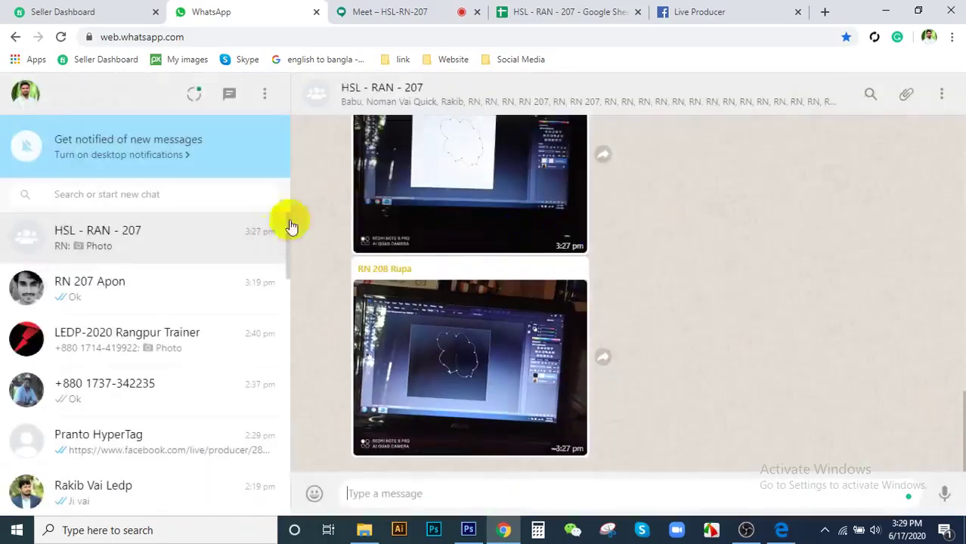
left_click(415, 12)
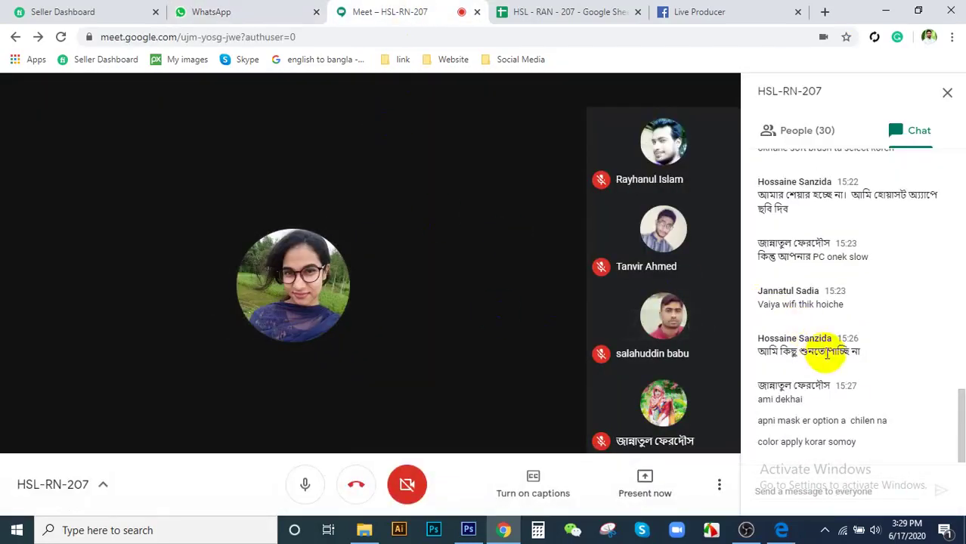
- Show the People list in the side panel and scroll through the meeting's participants
left_click(816, 129)
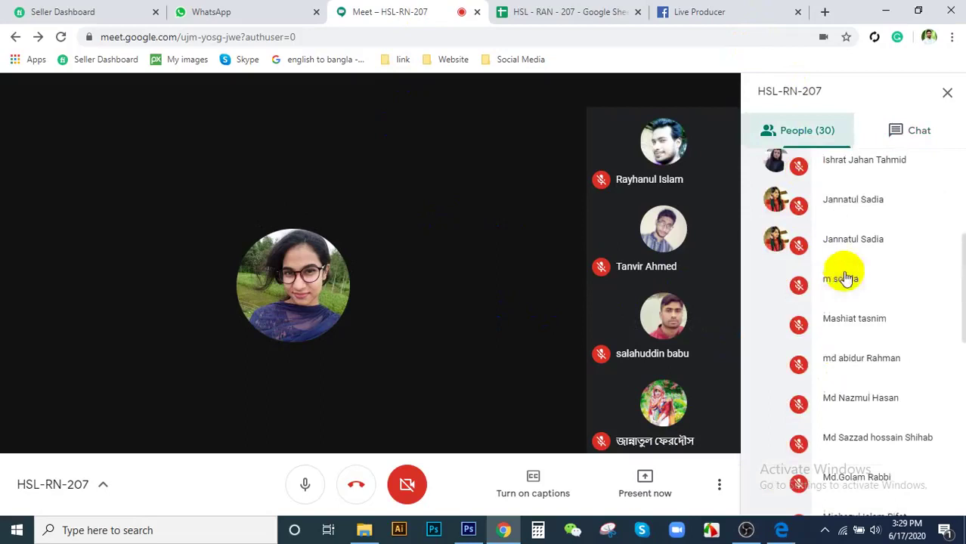
scroll(911, 325, "down", 2)
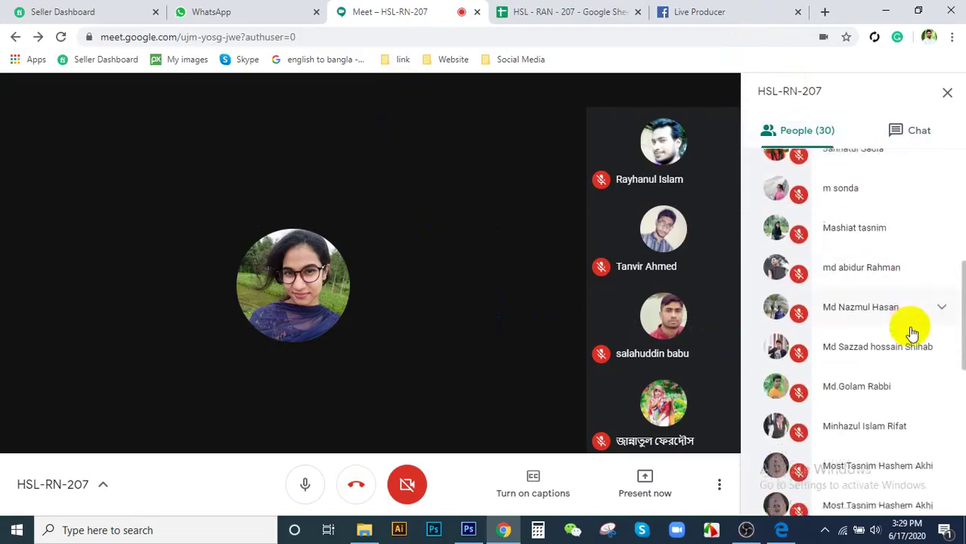
scroll(914, 336, "down", 3)
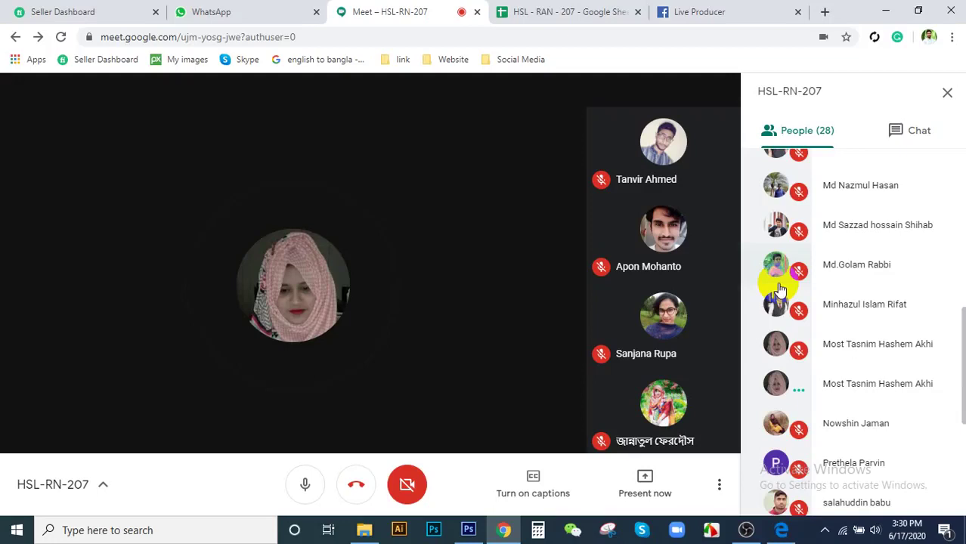
mouse_move(649, 306)
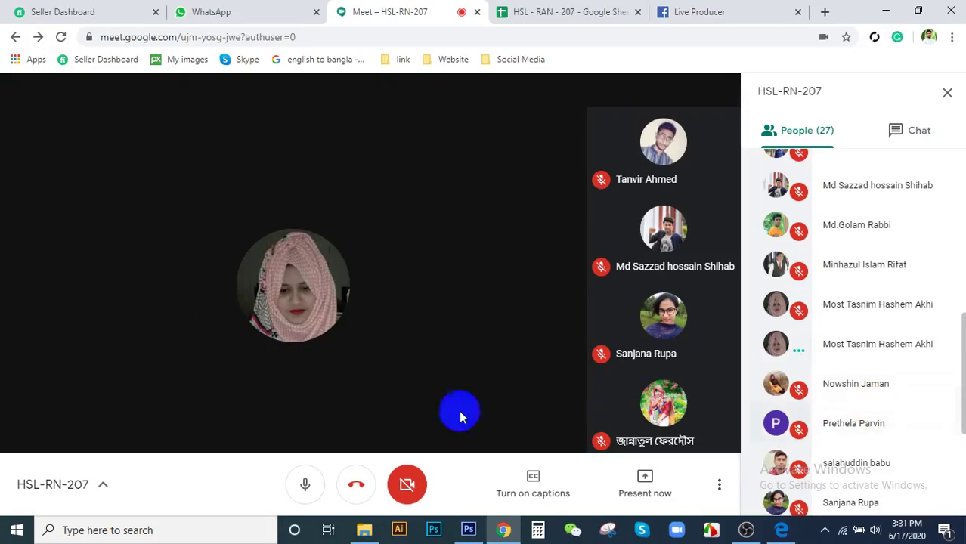
mouse_move(365, 277)
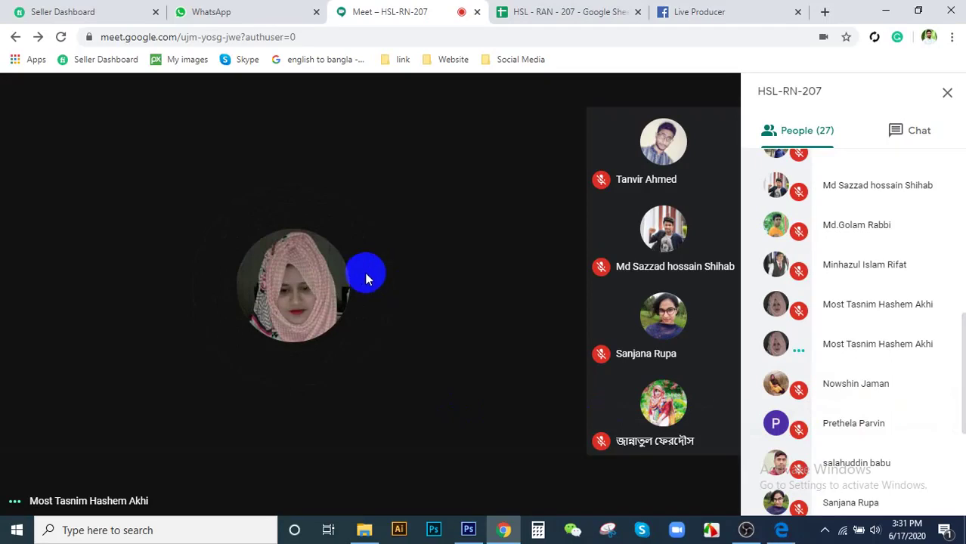
- Scroll the participant list, then turn the camera on with Ctrl+E
scroll(884, 273, "up", 5)
scroll(881, 267, "up", 1)
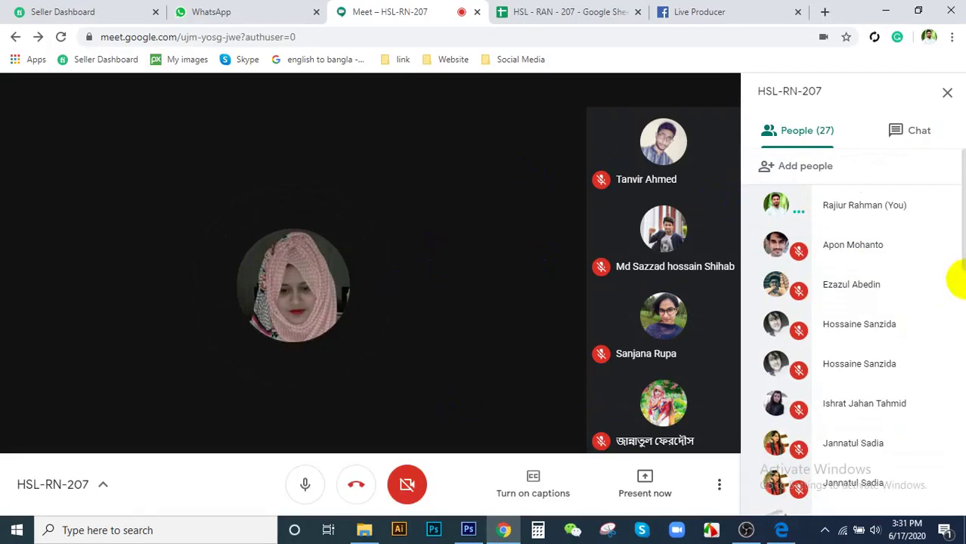
scroll(891, 252, "down", 2)
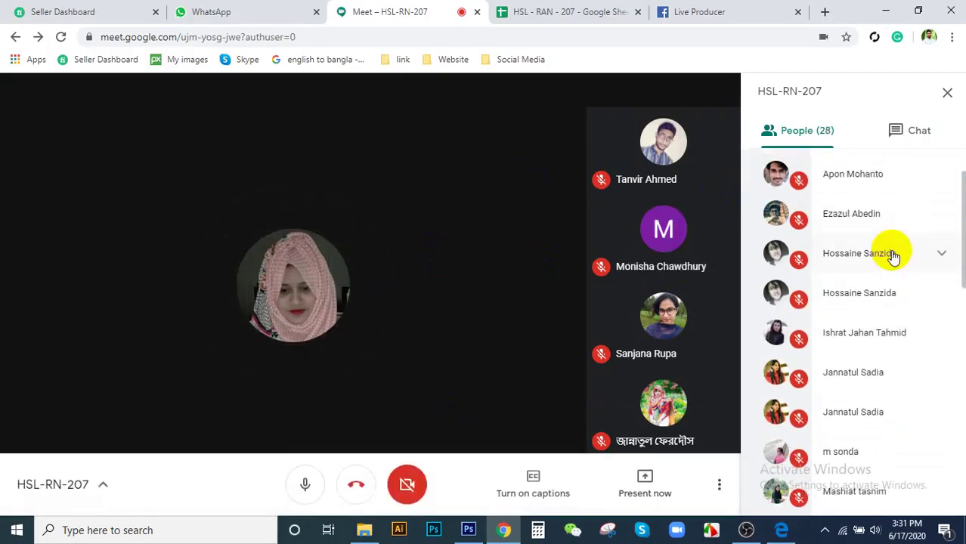
scroll(871, 301, "up", 2)
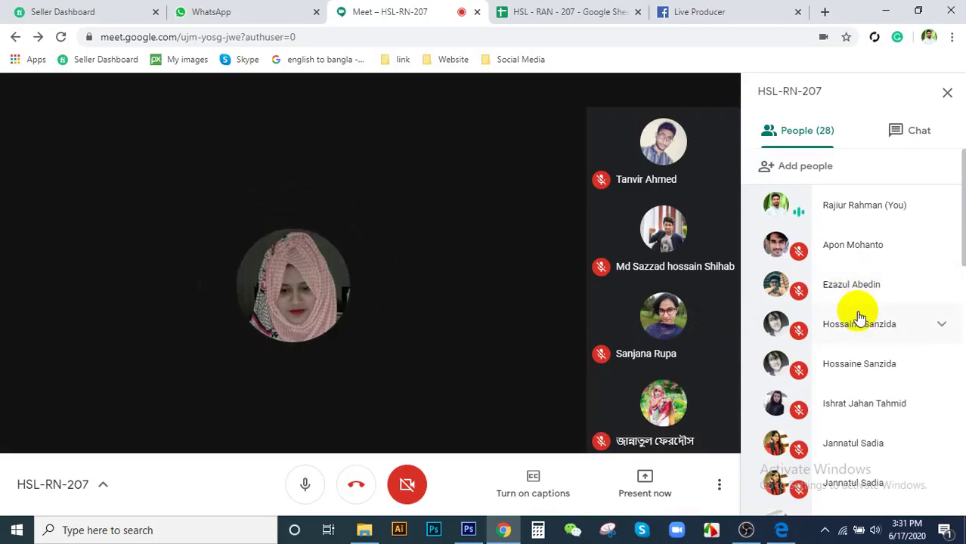
scroll(865, 301, "down", 10)
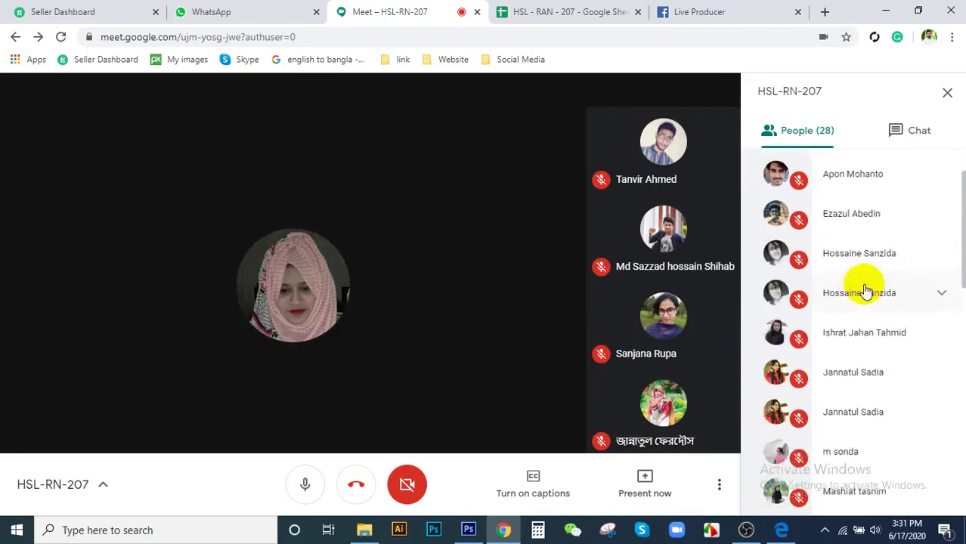
scroll(860, 317, "down", 1)
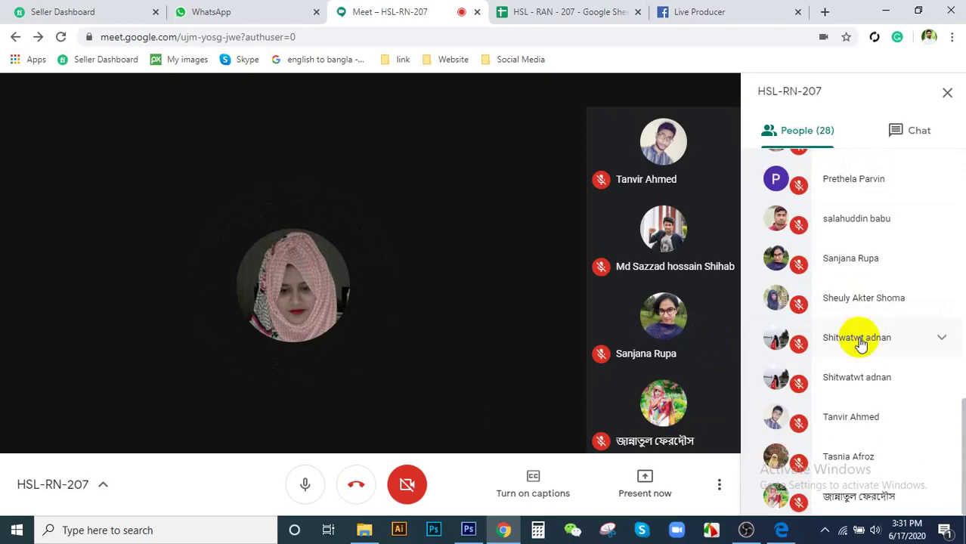
scroll(858, 338, "up", 7)
scroll(858, 344, "up", 3)
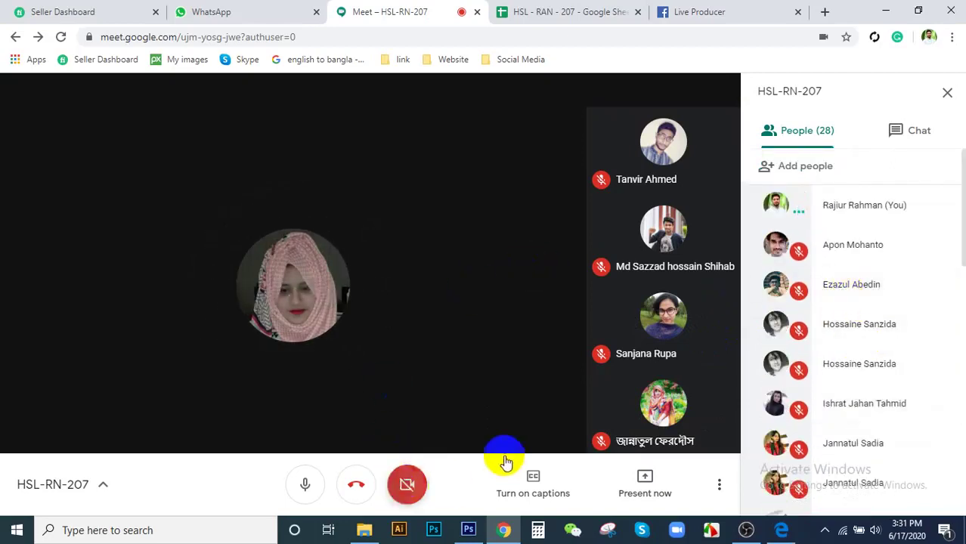
key("ctrl+e")
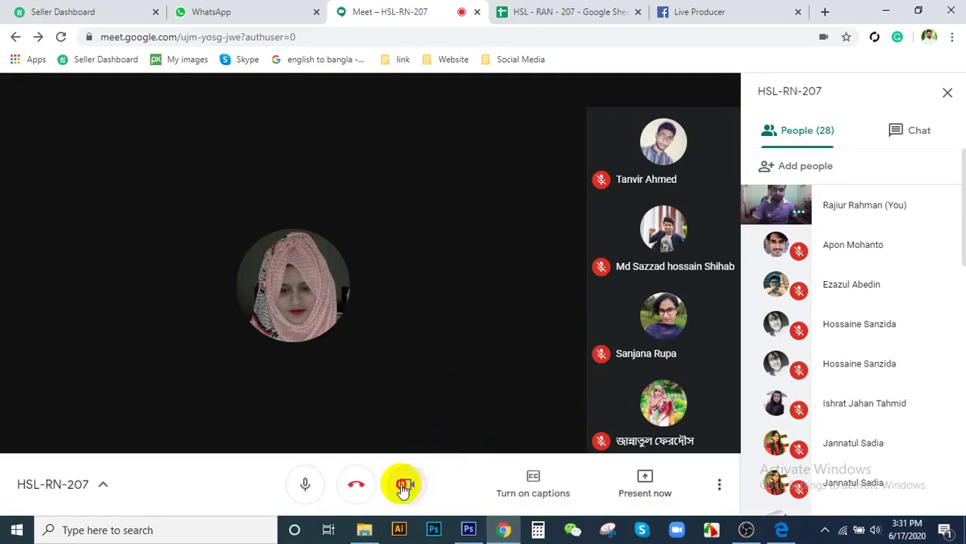
left_click(403, 484)
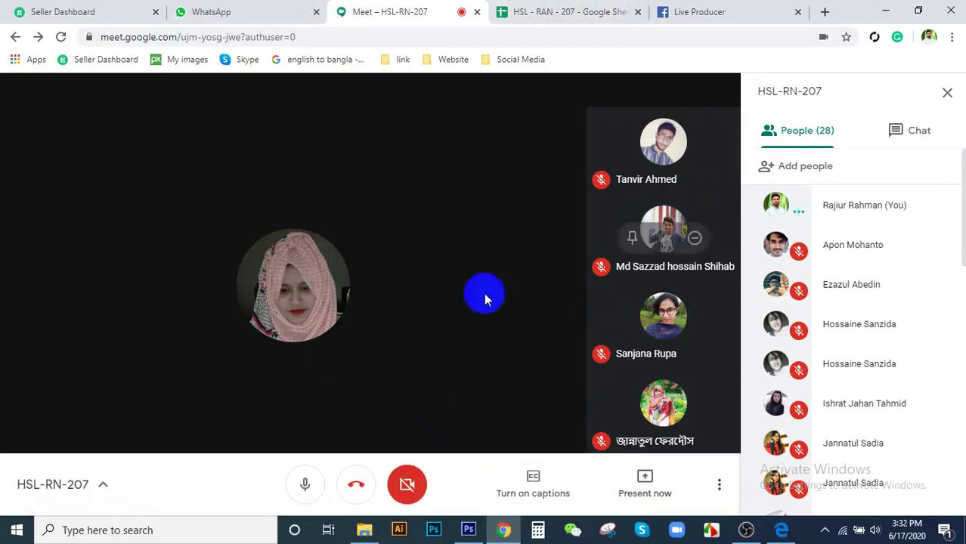
left_click(302, 484)
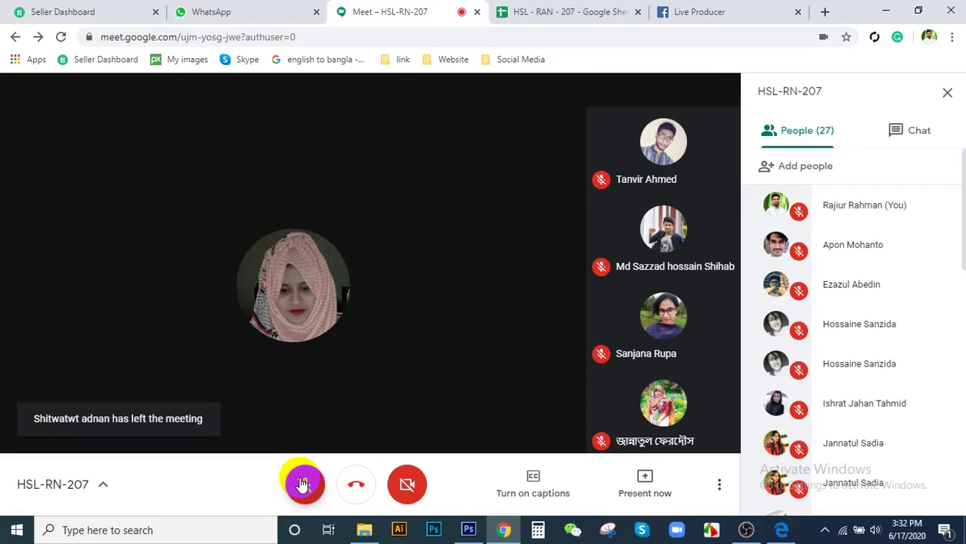
left_click(304, 487)
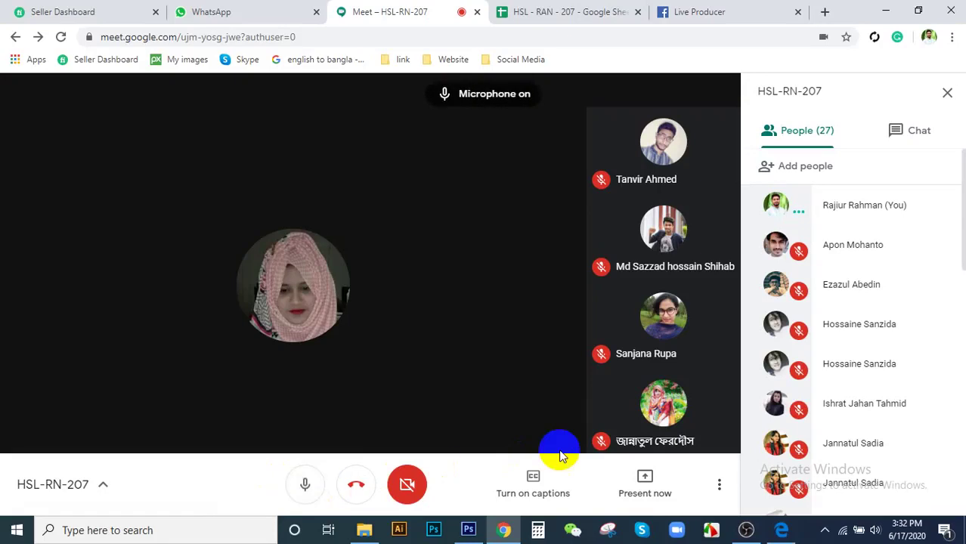
left_click(412, 473)
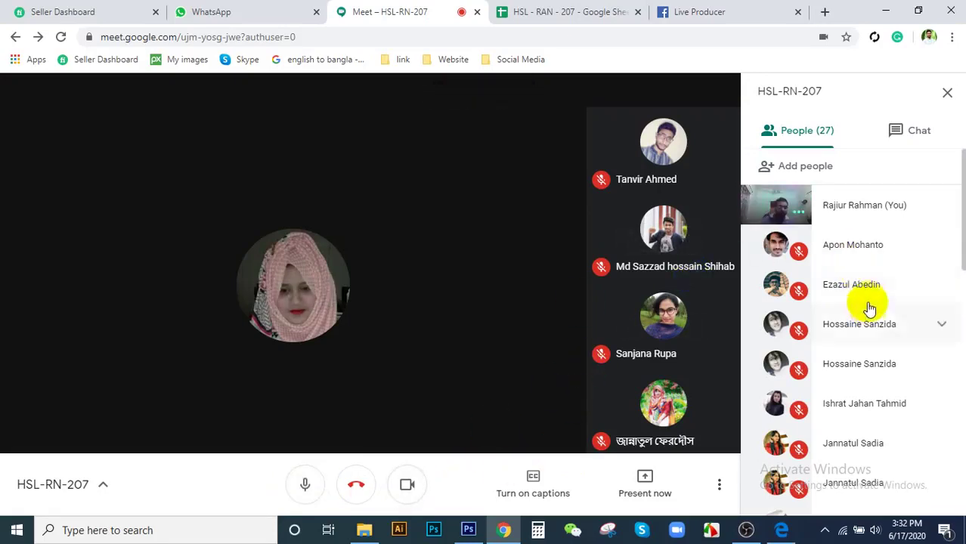
left_click(225, 8)
left_click(348, 11)
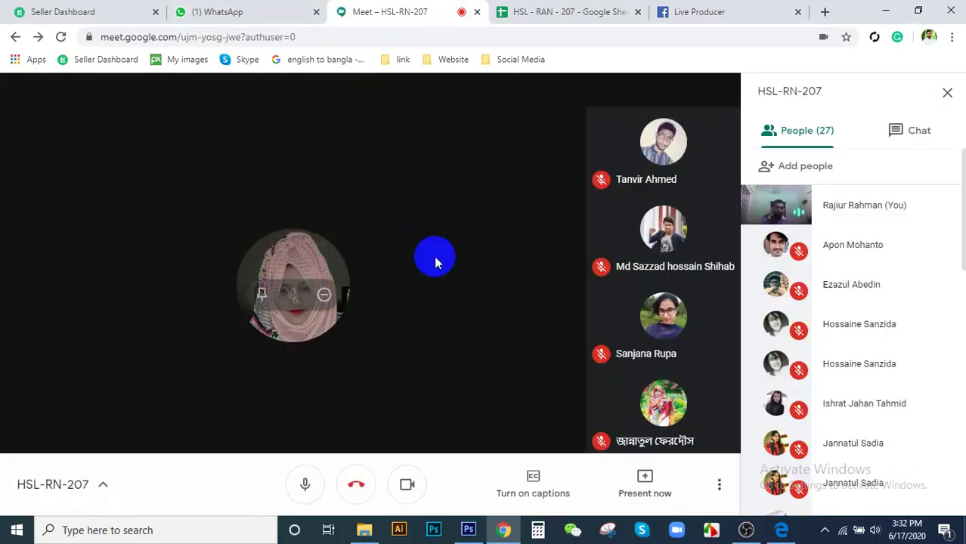
left_click(250, 9)
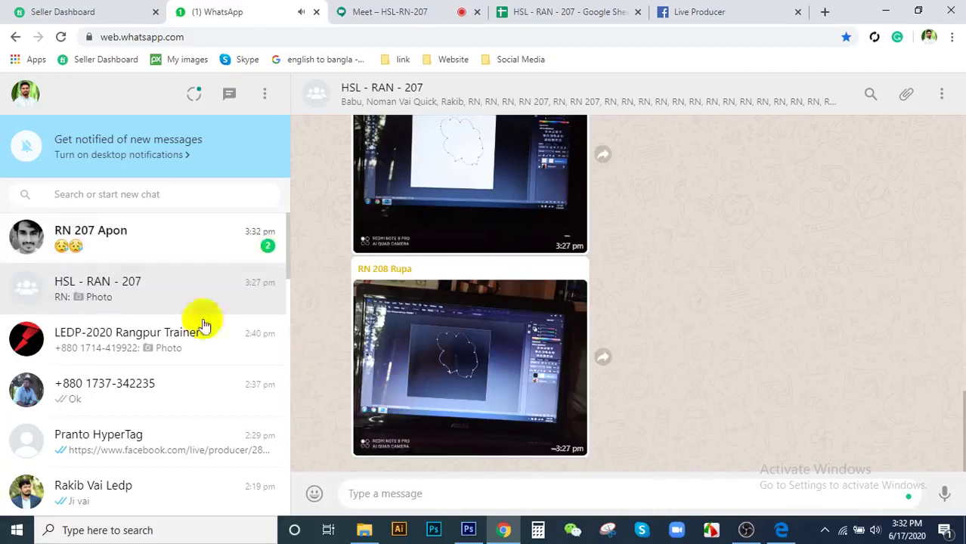
- Send 'ok' in the student's direct WhatsApp chat and go back to the HSL-RN-207 call
left_click_drag(176, 259, 359, 367)
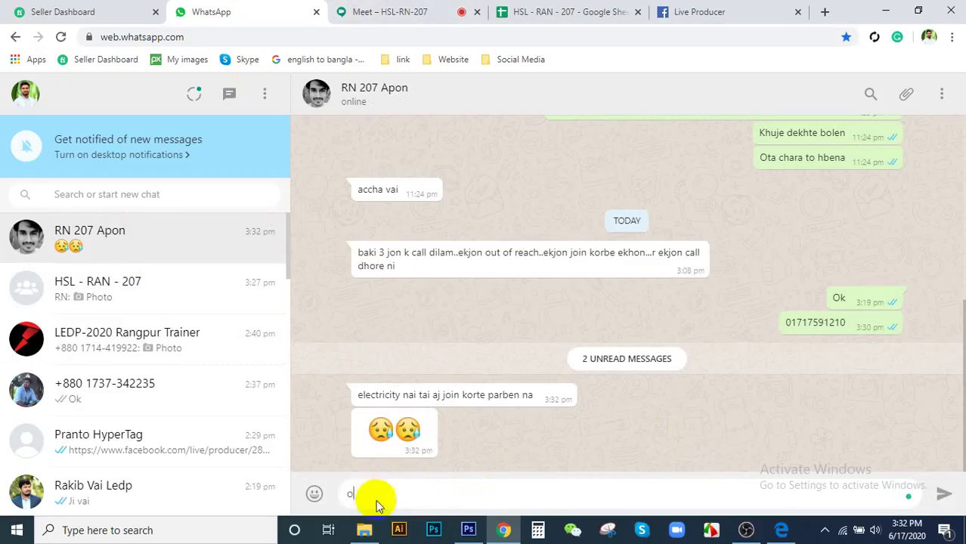
type("ok")
key("Return")
left_click(425, 10)
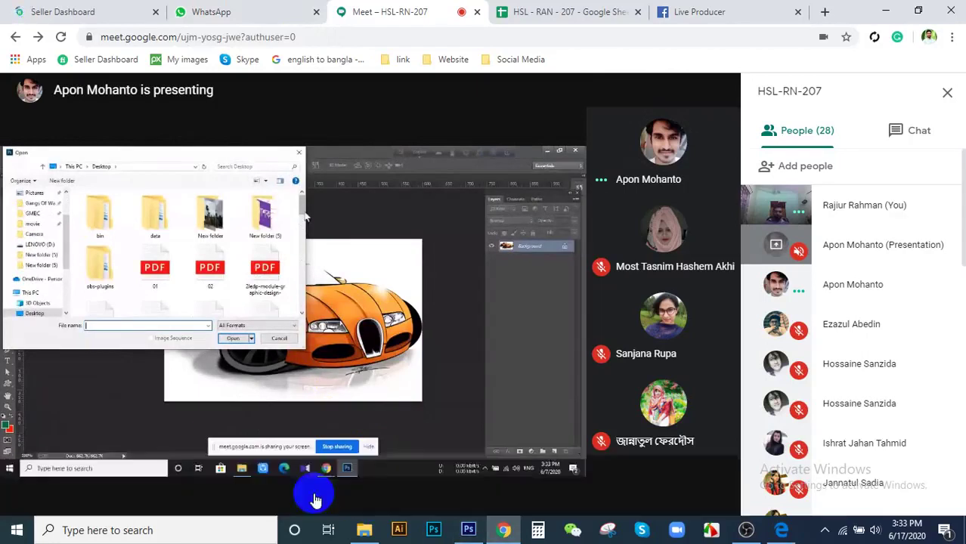
left_click(299, 492)
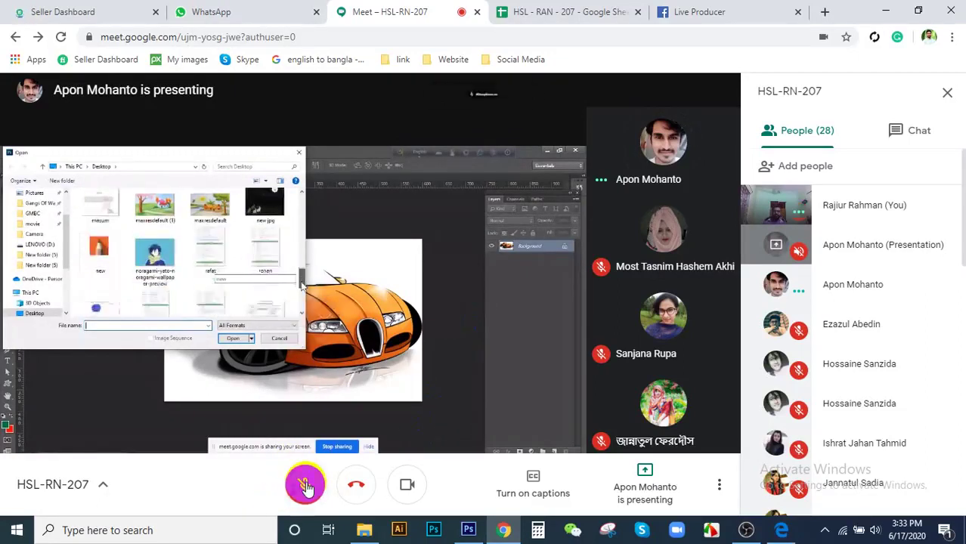
left_click(306, 485)
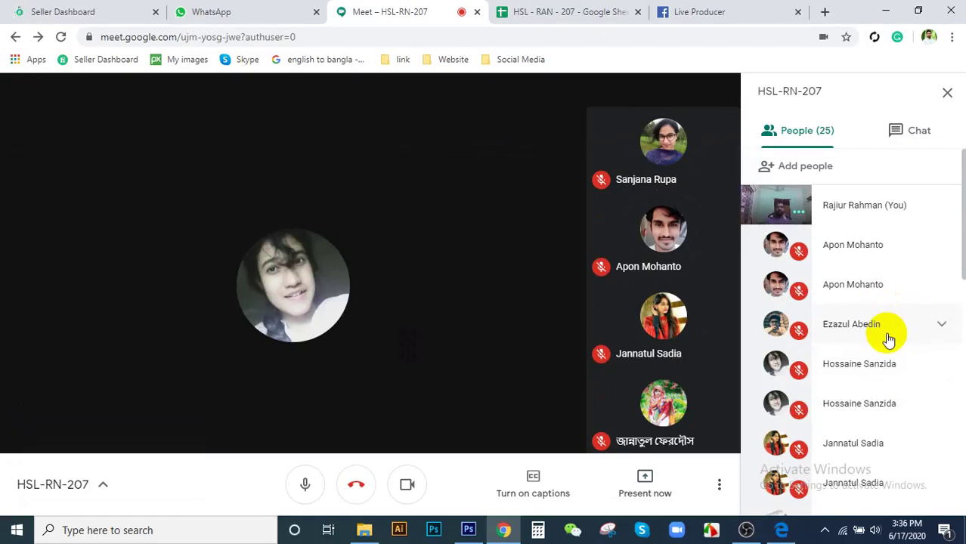
left_click(916, 134)
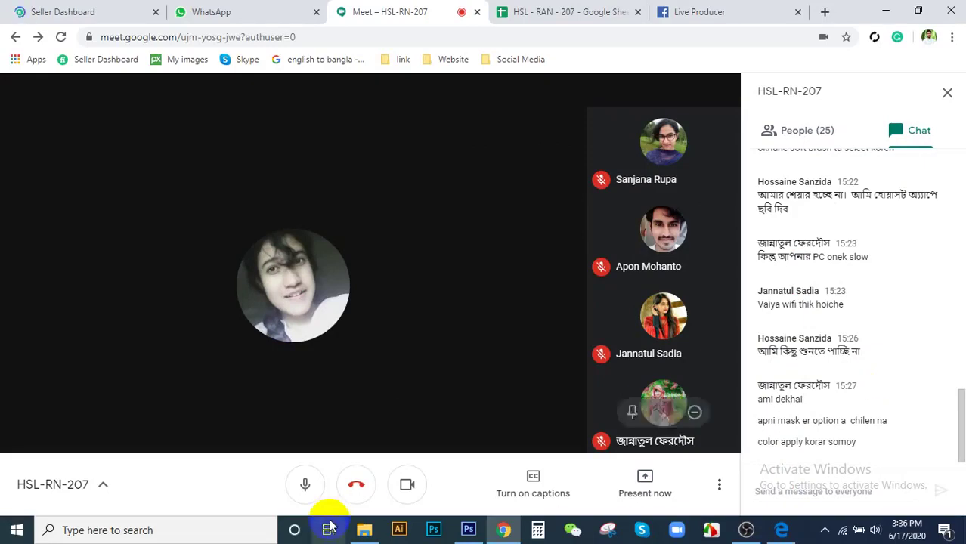
left_click(800, 130)
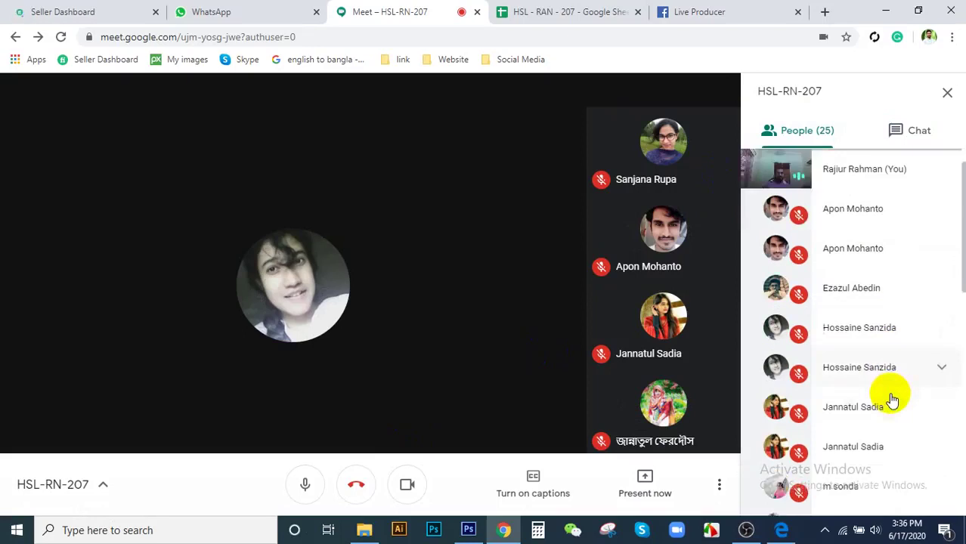
scroll(890, 390, "down", 1)
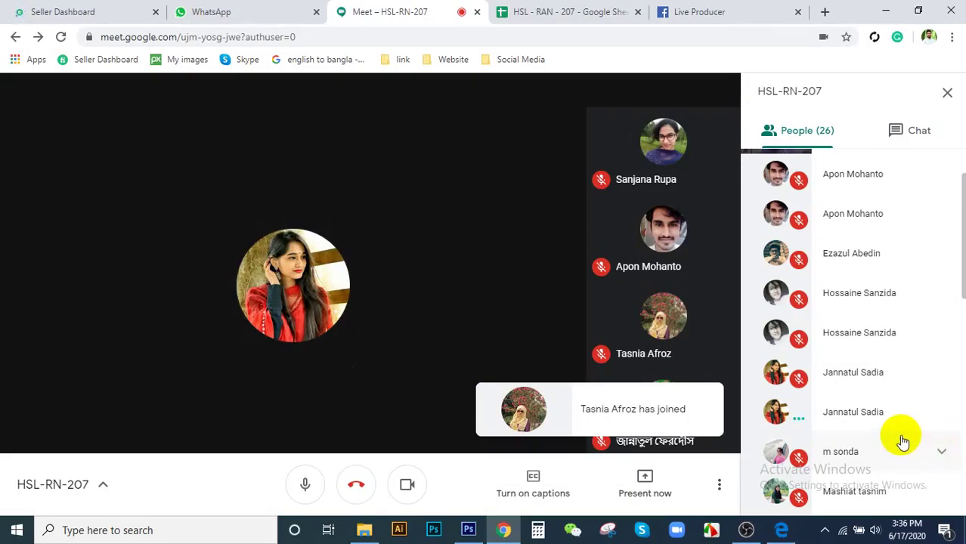
- Read the new HSL - RAN - 207 and LEDP-2020 Rangpur Trainer group messages, then return to Meet
left_click(192, 12)
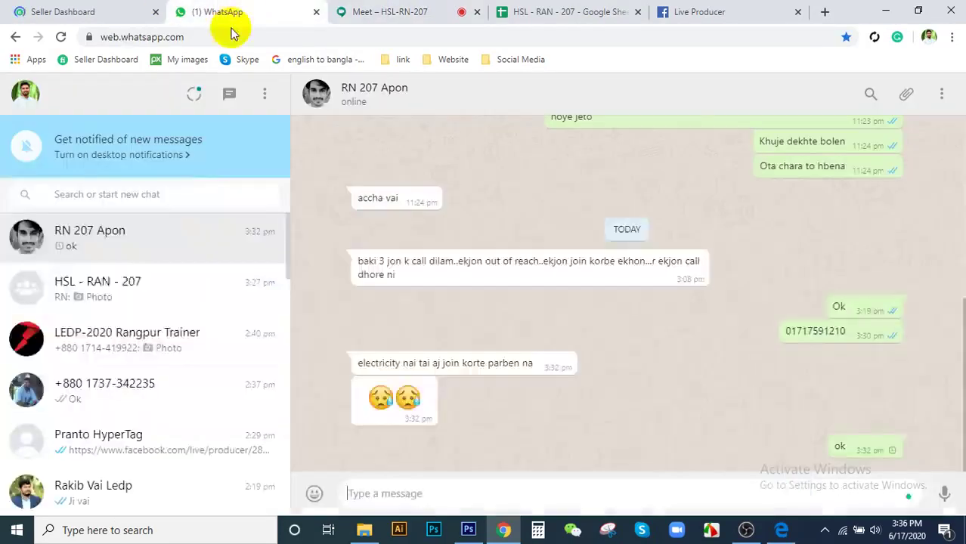
left_click(157, 311)
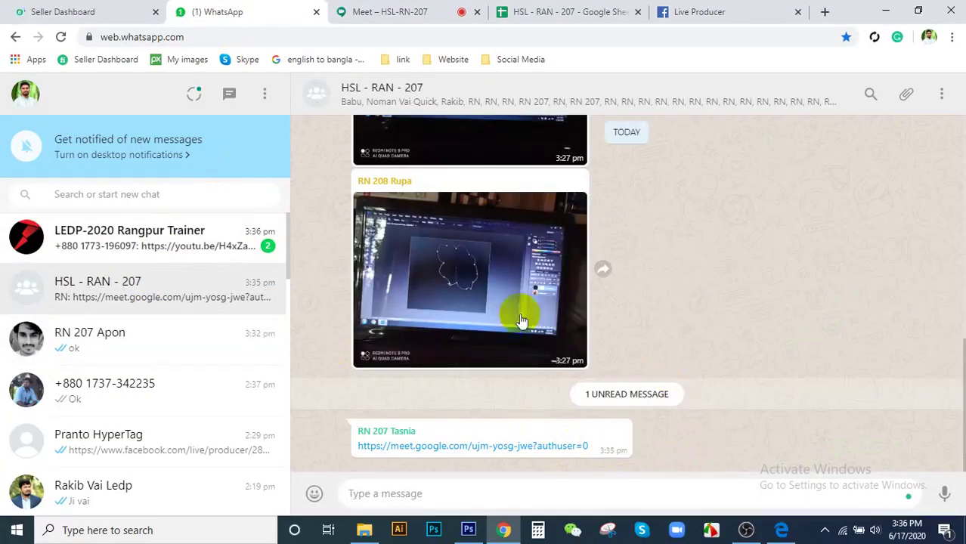
key("ctrl+shift+bracketleft")
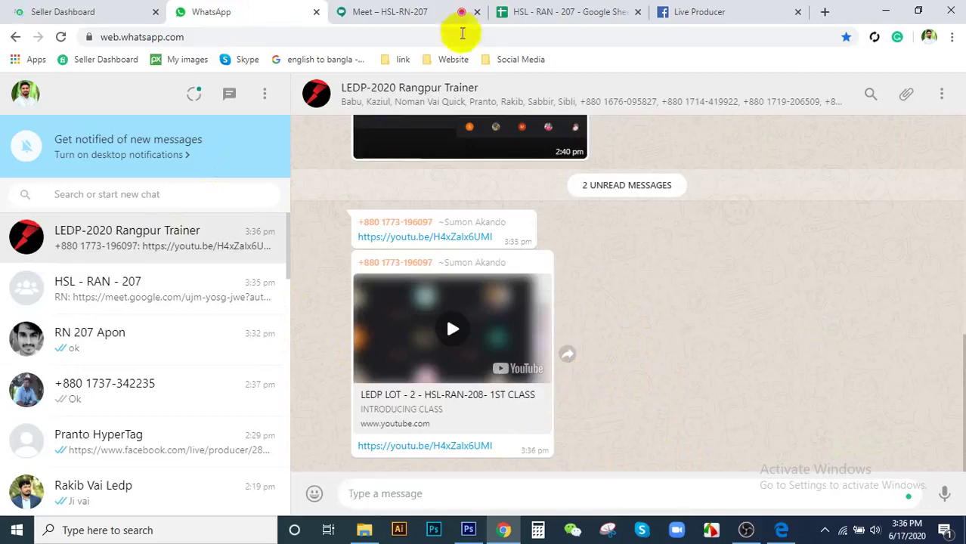
left_click(454, 17)
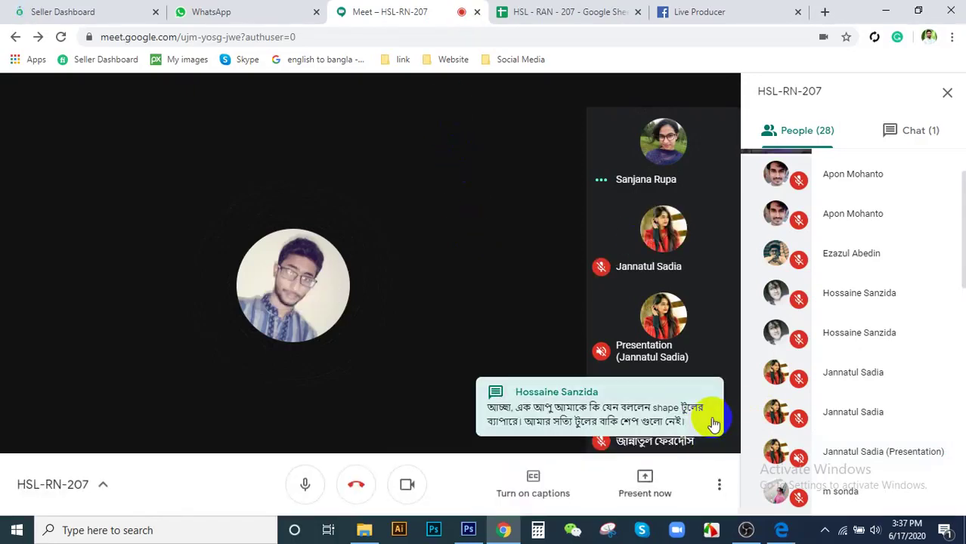
- Wait while the student's presentation takes over the main view of the call
mouse_move(711, 424)
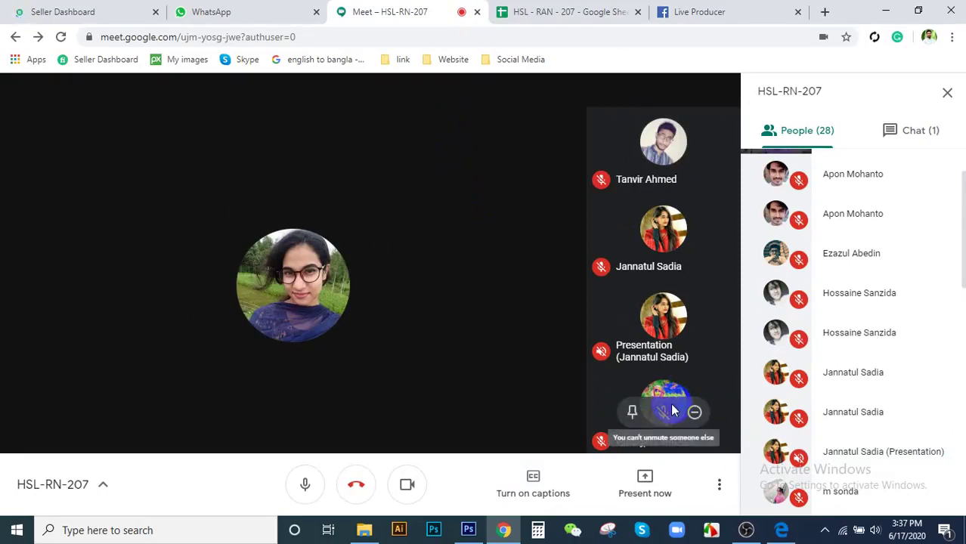
mouse_move(402, 351)
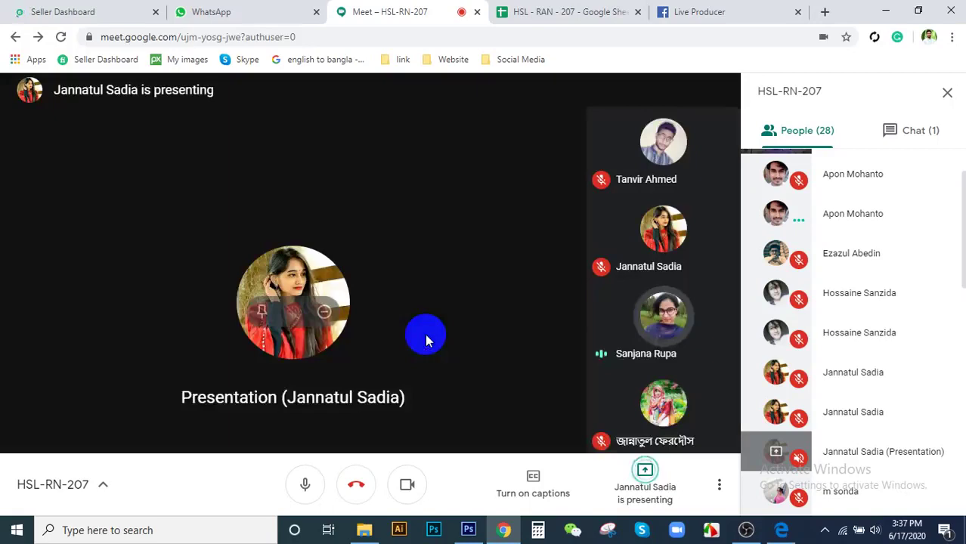
- Watch the student's Photoshop share showing a flower cut out on a transparent background
mouse_move(632, 323)
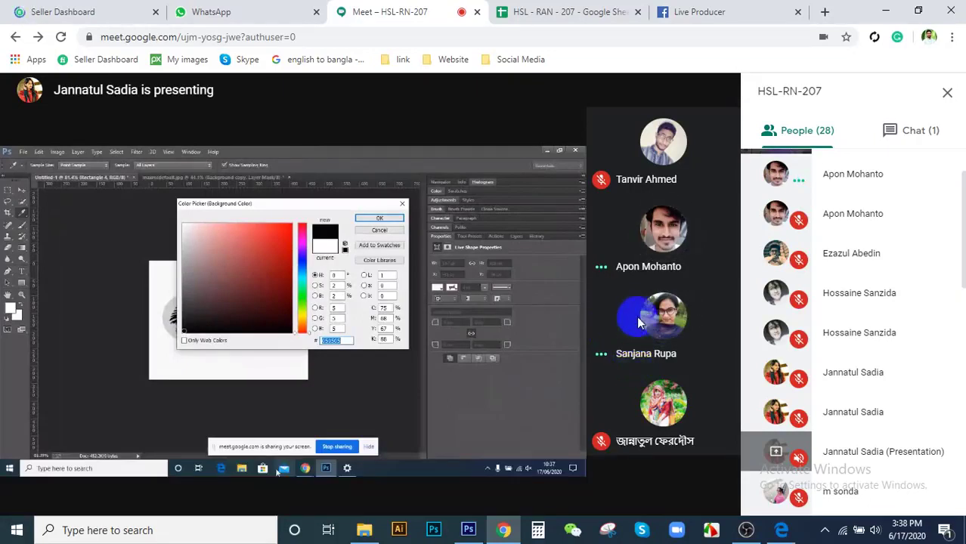
mouse_move(644, 300)
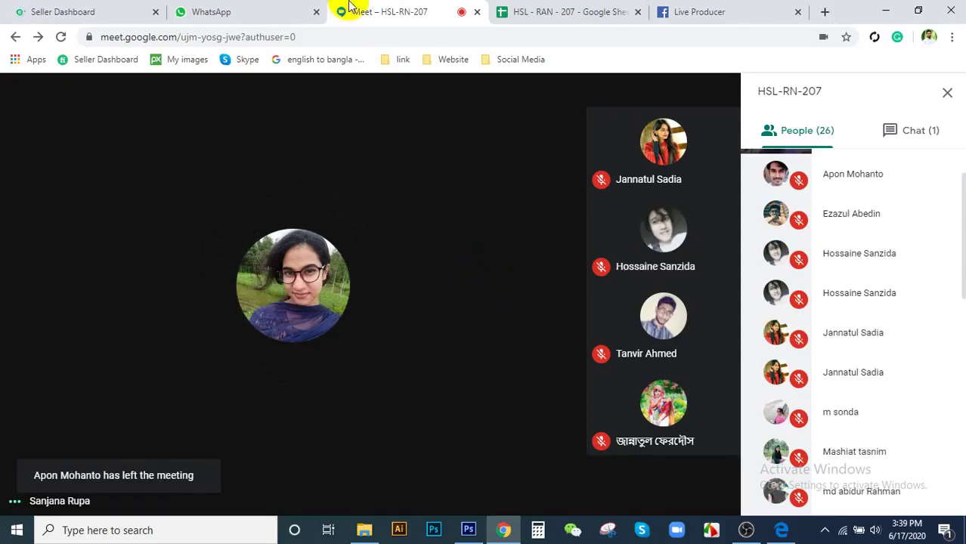
- Bring up the bottom control bar over the HSL-RN-207 call view
left_click(425, 283)
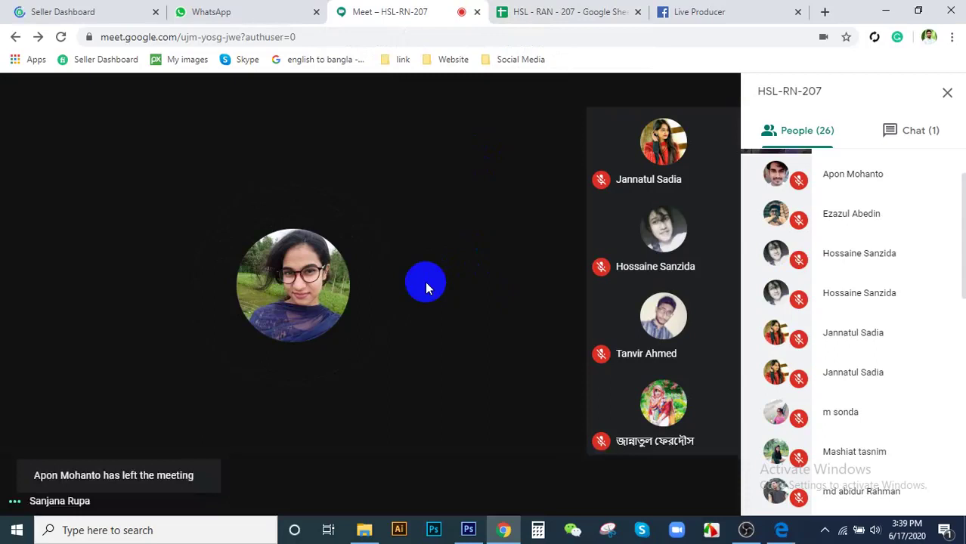
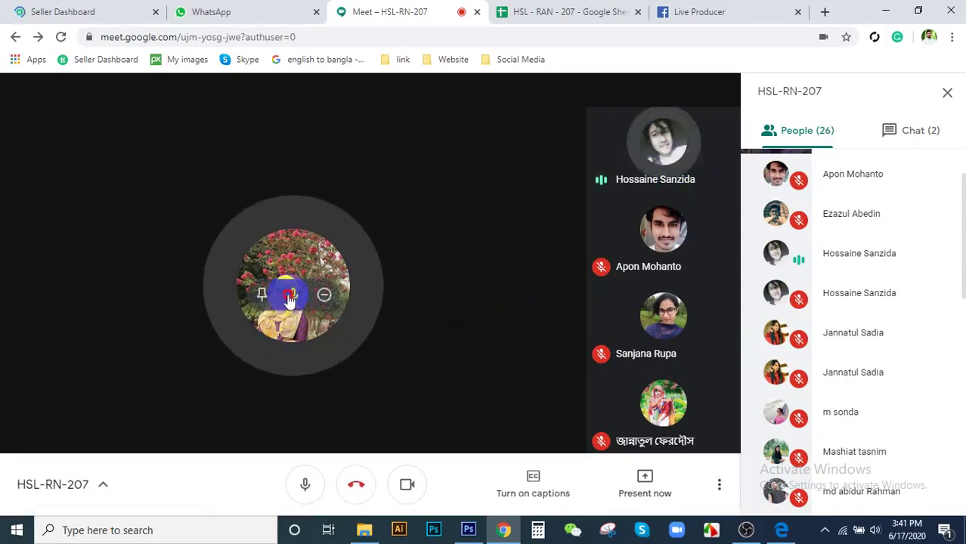
- Mute the main-tile student for everyone, bringing the participant count to 25
left_click(337, 303)
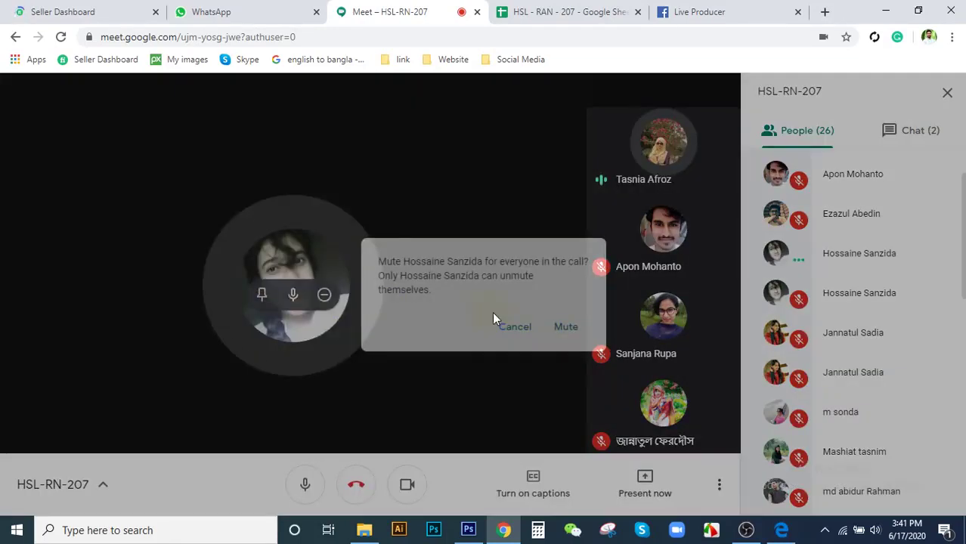
left_click(566, 329)
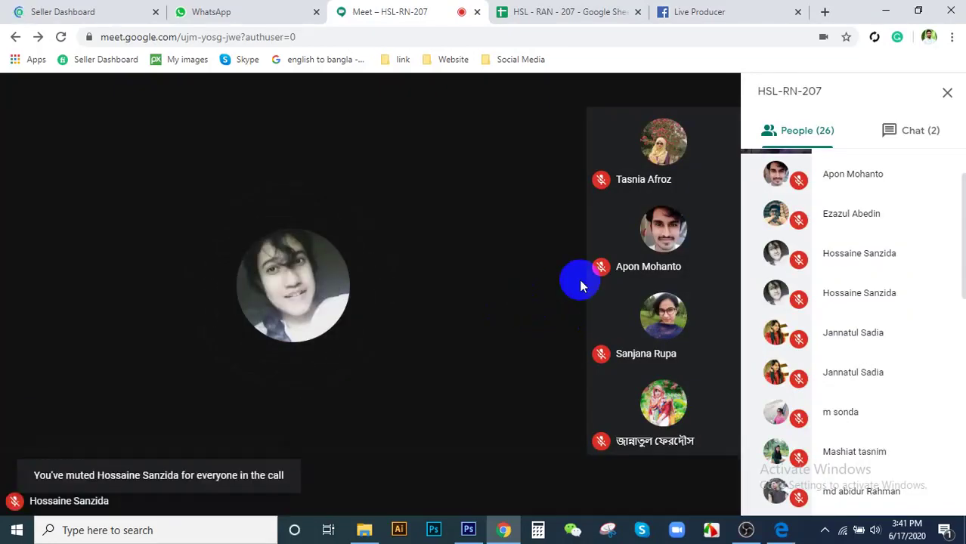
mouse_move(289, 298)
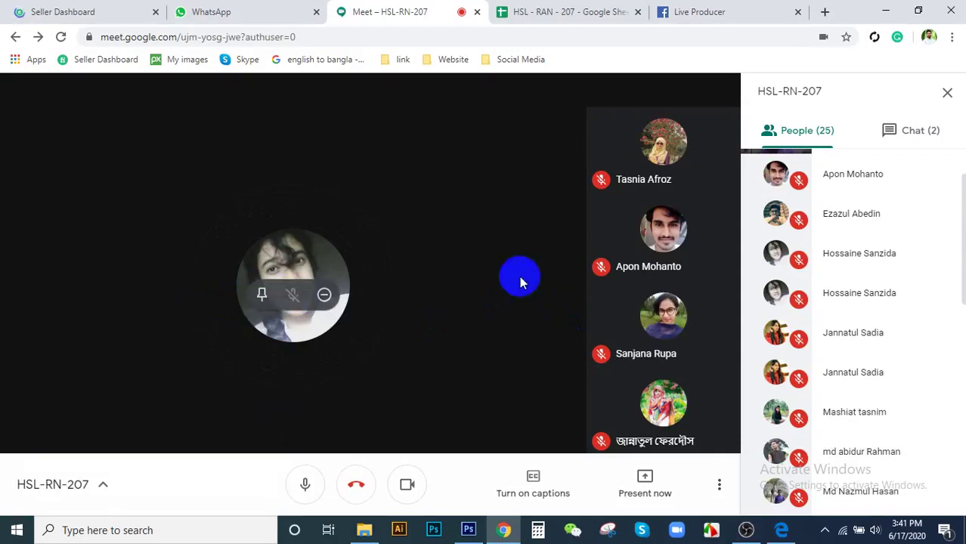
left_click(294, 298)
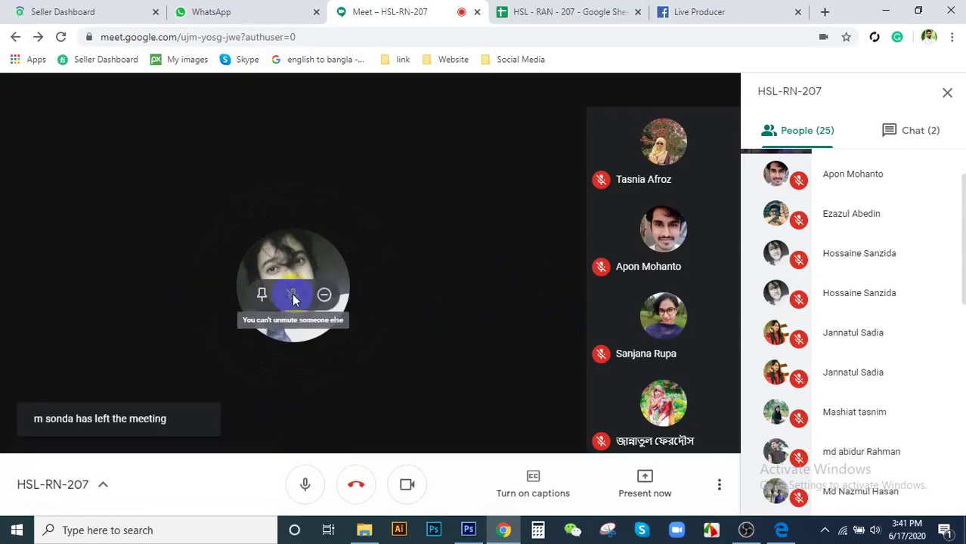
left_click(657, 268)
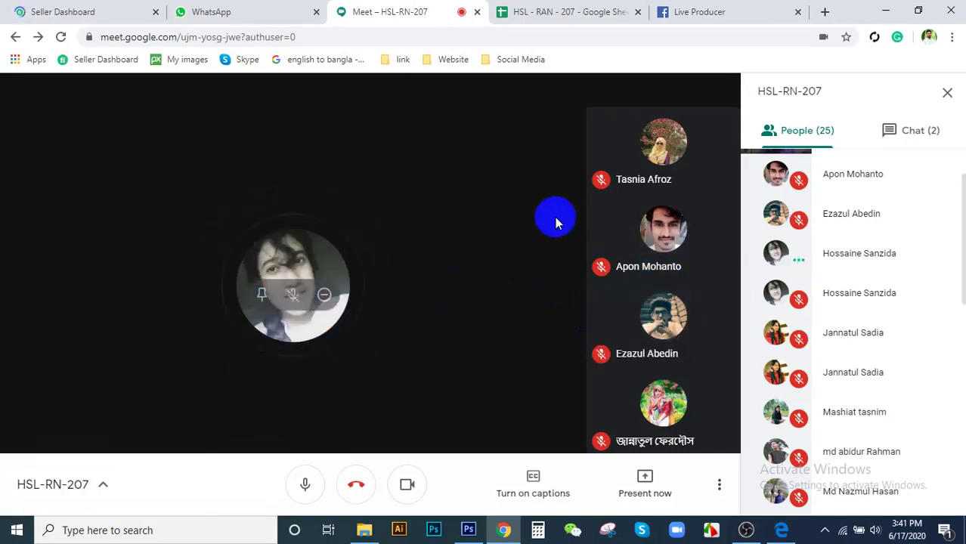
mouse_move(686, 195)
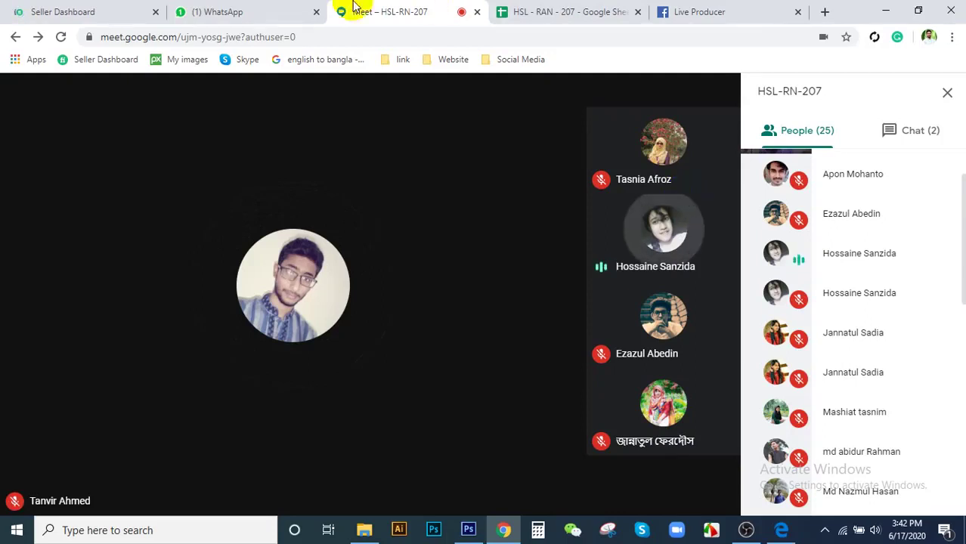
left_click(234, 12)
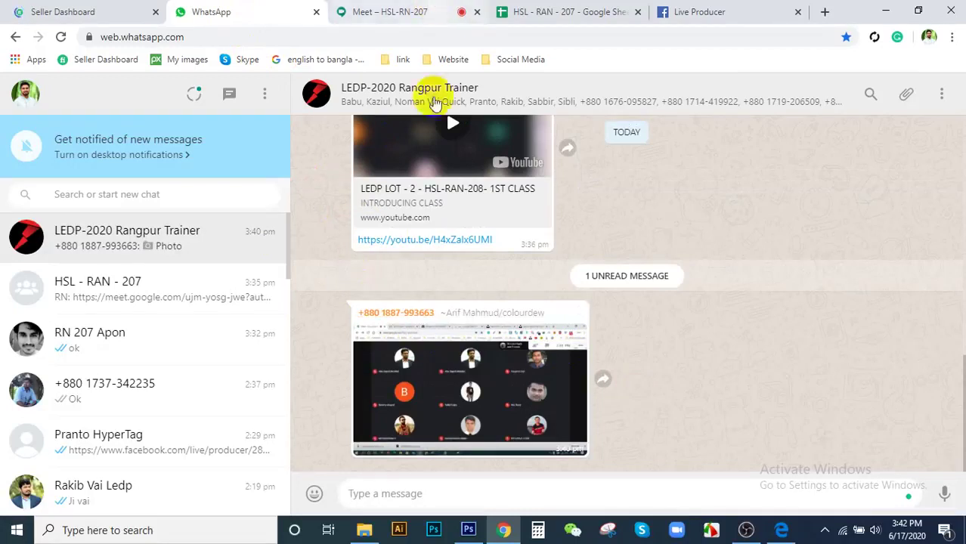
left_click(435, 11)
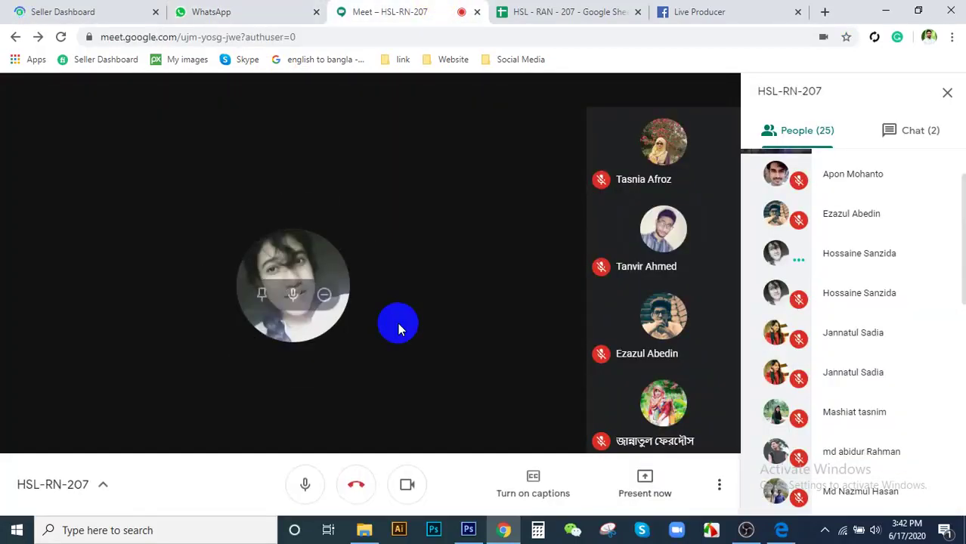
- Check the People list, then leave the meeting chat showing in the side panel
left_click(300, 339)
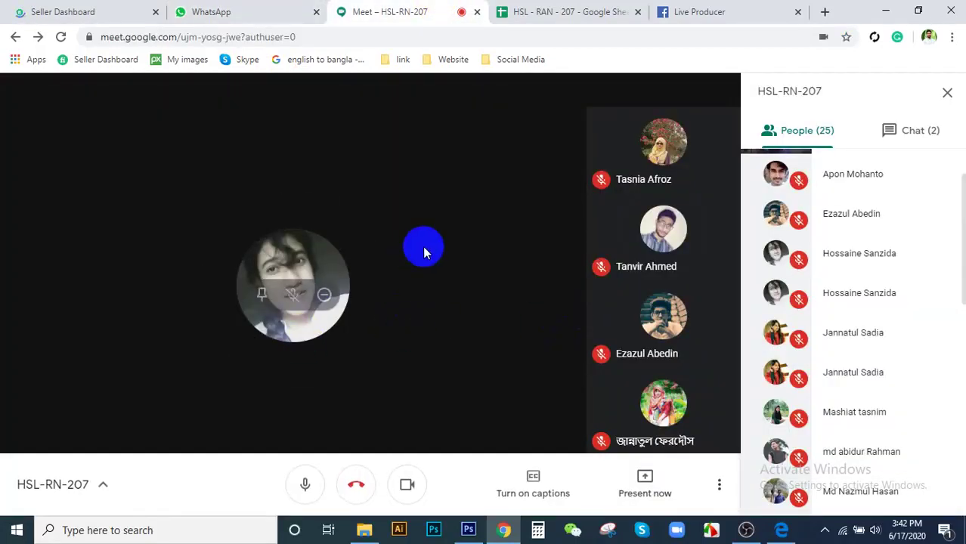
left_click(911, 143)
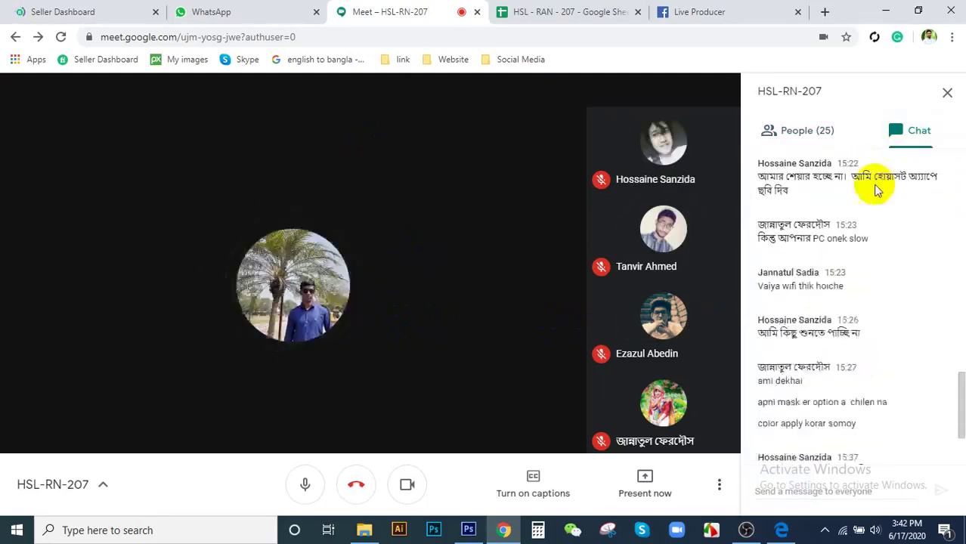
left_click(844, 142)
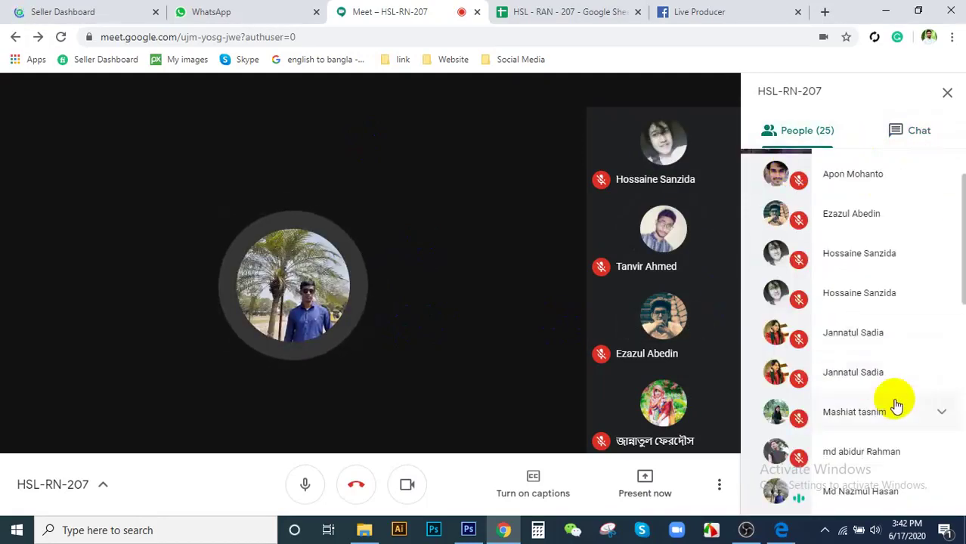
scroll(896, 407, "down", 3)
scroll(896, 406, "down", 5)
scroll(895, 399, "up", 10)
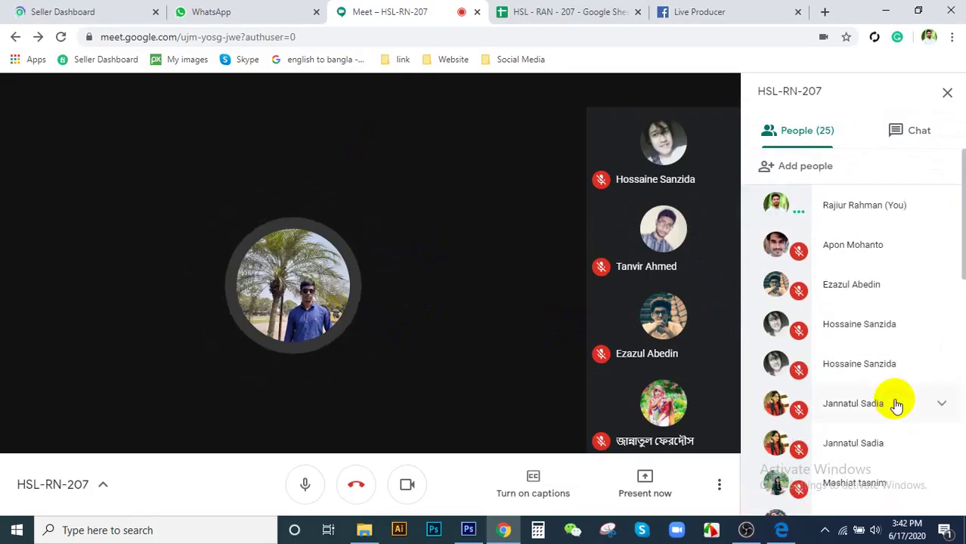
left_click(909, 130)
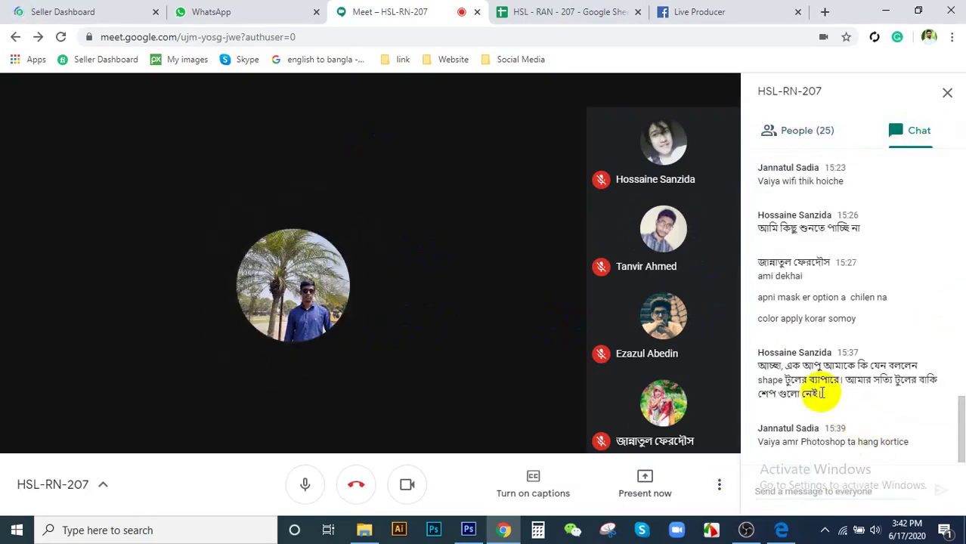
left_click(786, 367)
triple_click(786, 367)
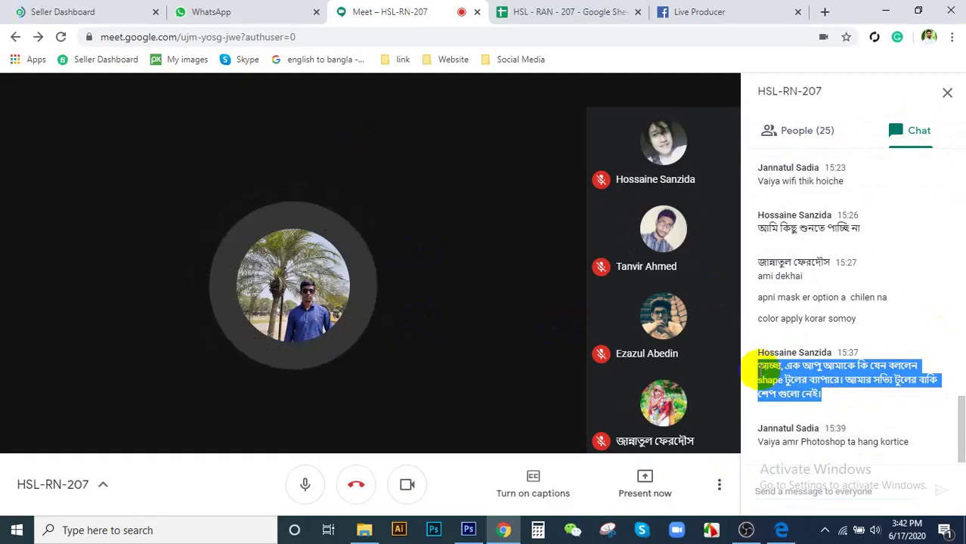
left_click(763, 370)
left_click_drag(760, 366, 825, 396)
left_click(759, 354)
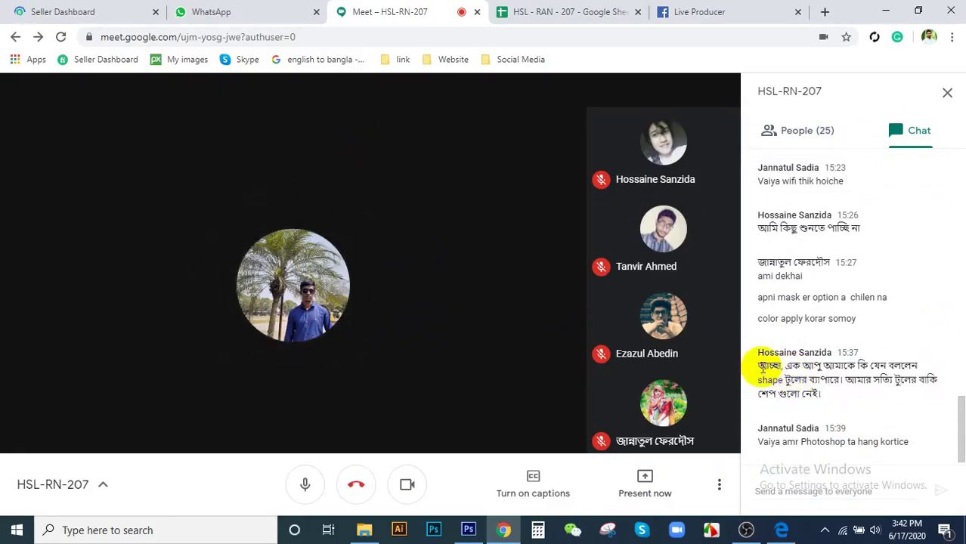
left_click_drag(758, 365, 832, 408)
left_click(820, 394)
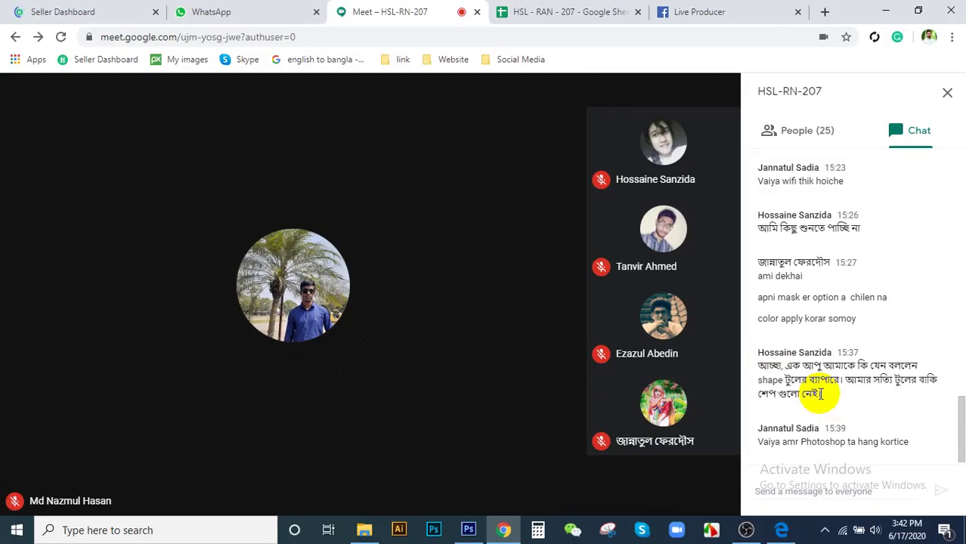
left_click(794, 142)
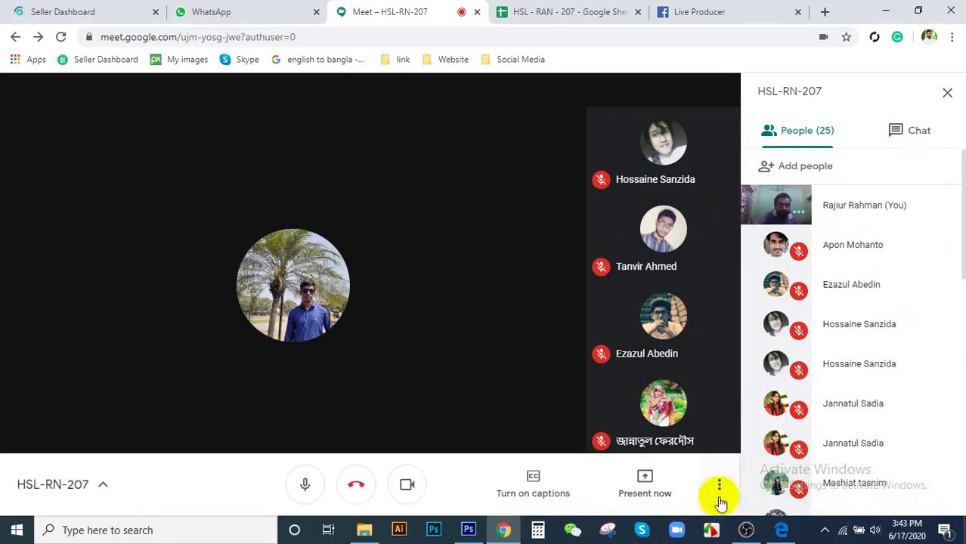
- Switch the meeting layout to Sidebar
left_click(719, 487)
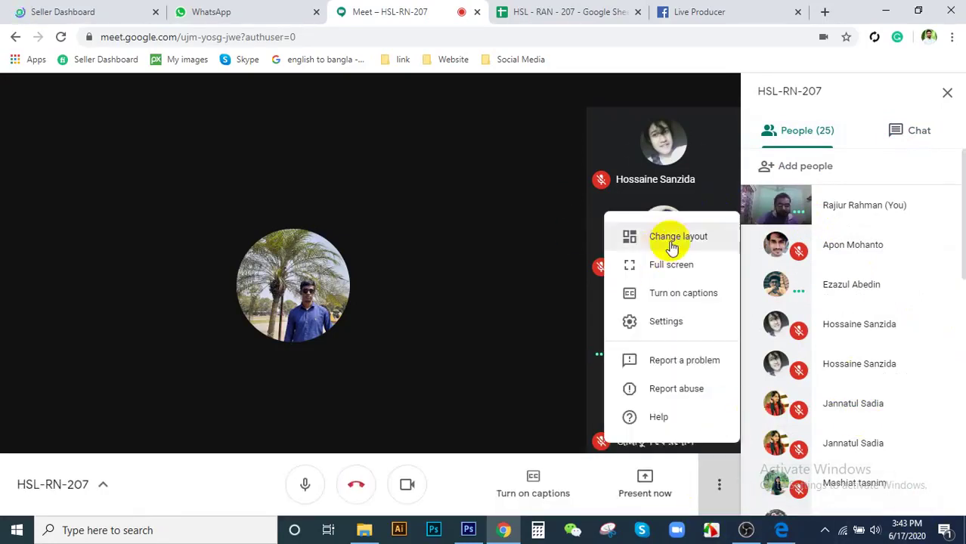
left_click(672, 245)
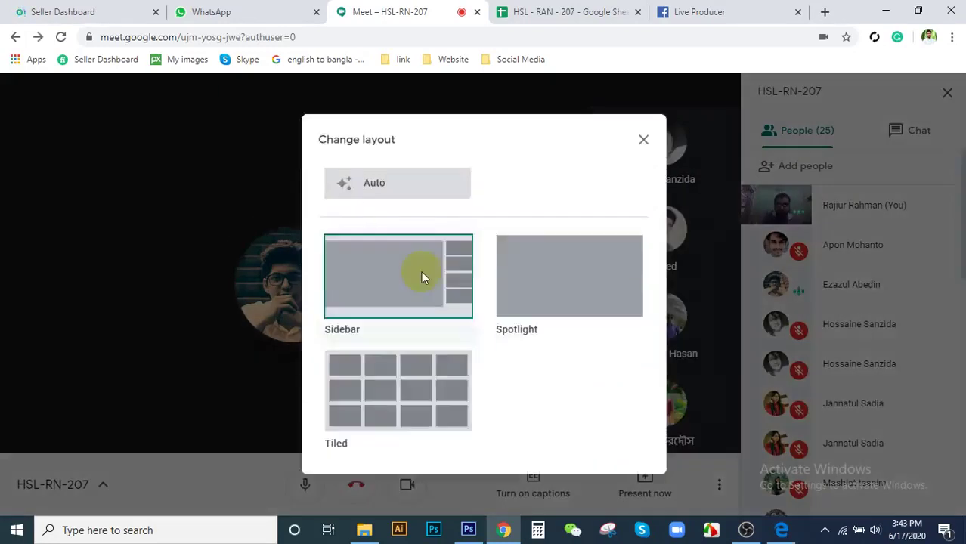
left_click(422, 273)
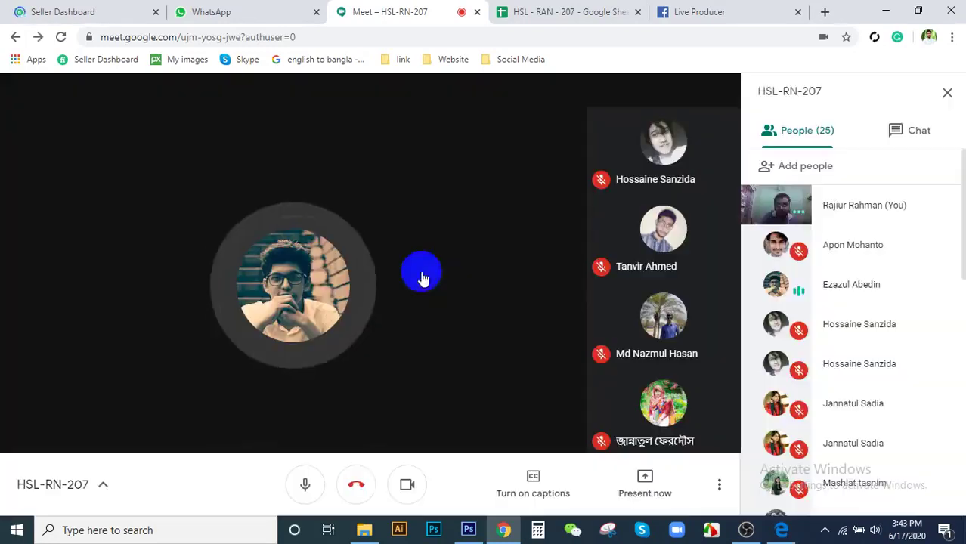
- Change the meeting layout again, this time to Tiled
left_click(717, 483)
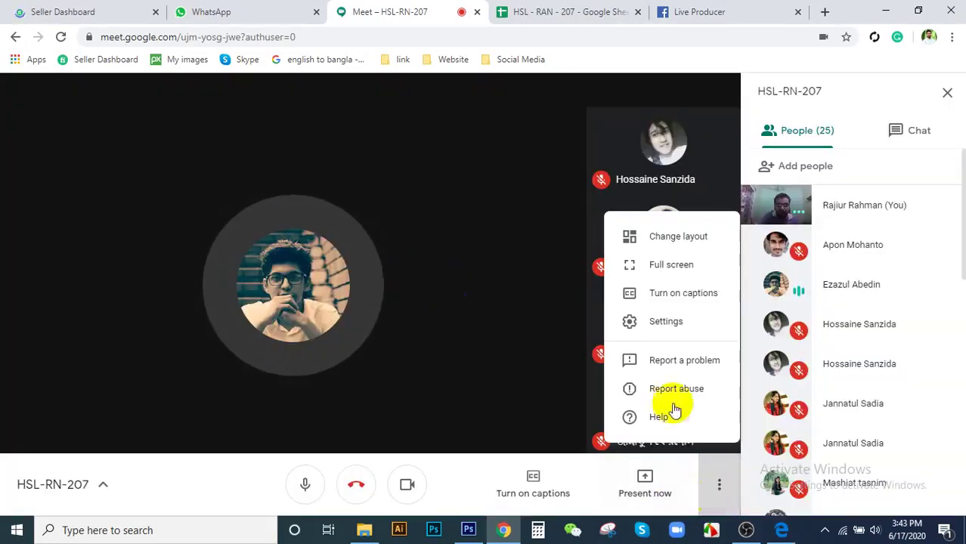
left_click(671, 238)
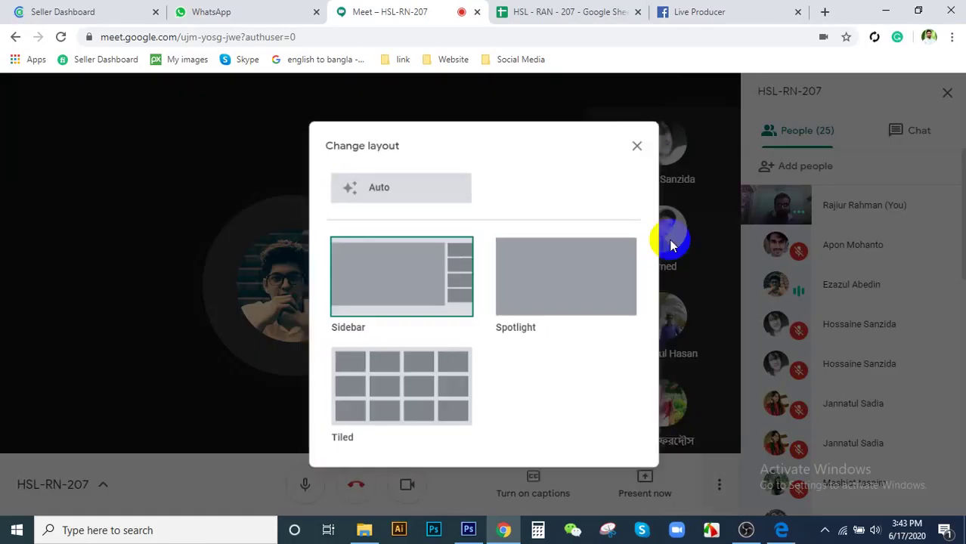
left_click(396, 395)
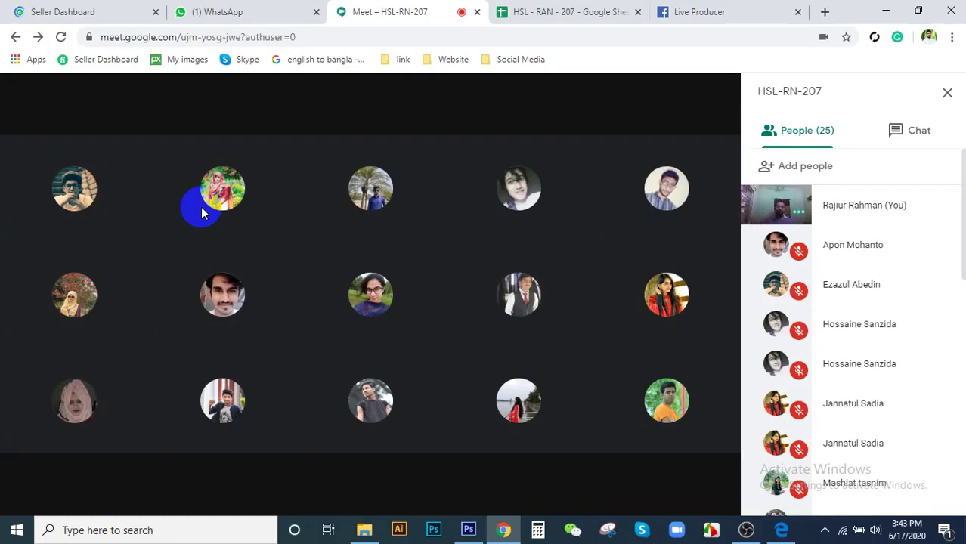
- Scroll the People panel as a student presents a tree-and-rabbits Photoshop drawing
mouse_move(383, 192)
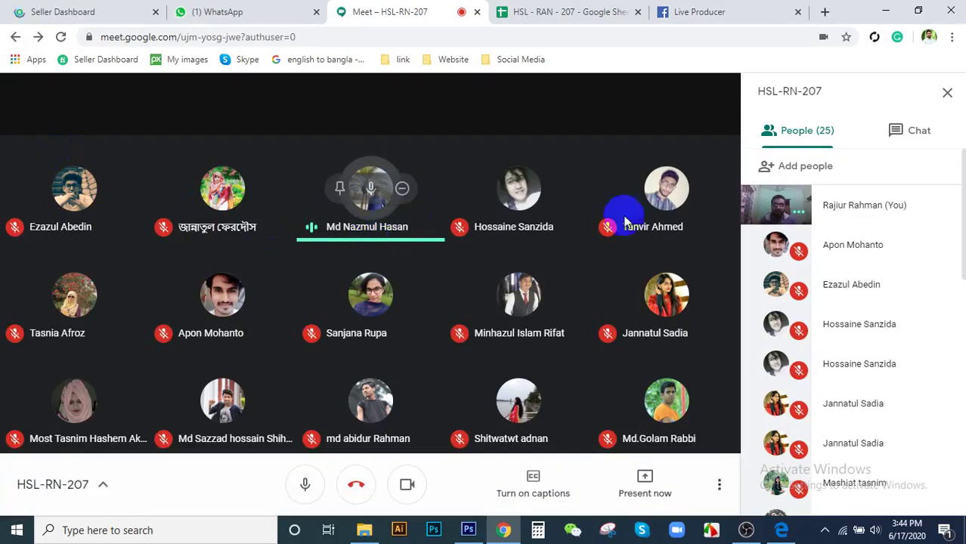
scroll(865, 401, "down", 8)
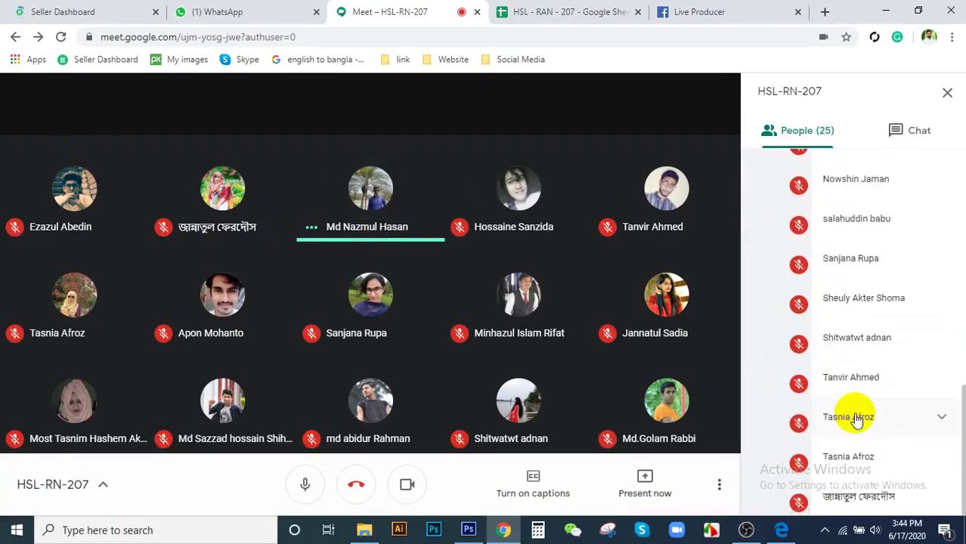
scroll(856, 421, "up", 10)
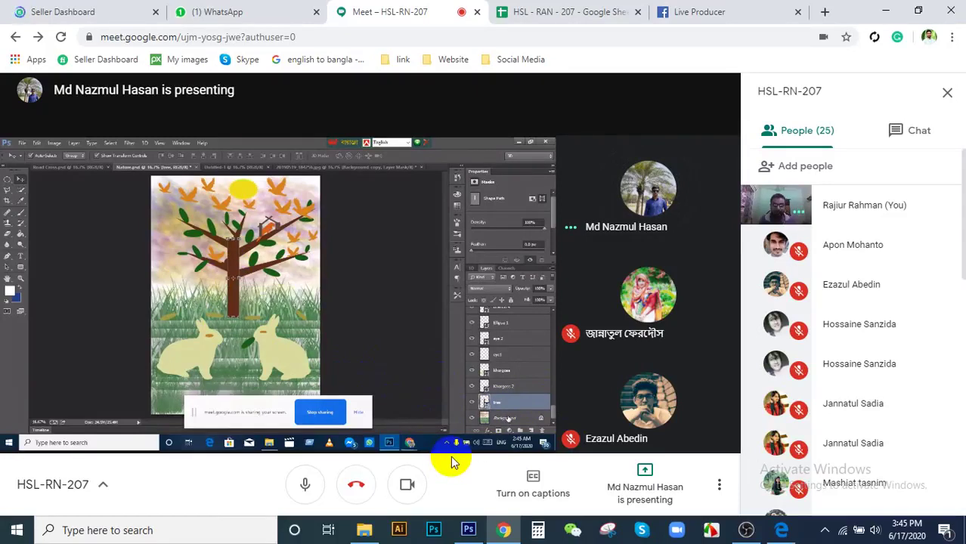
- Scroll the People list to check attendance as the student's share ends
mouse_move(318, 391)
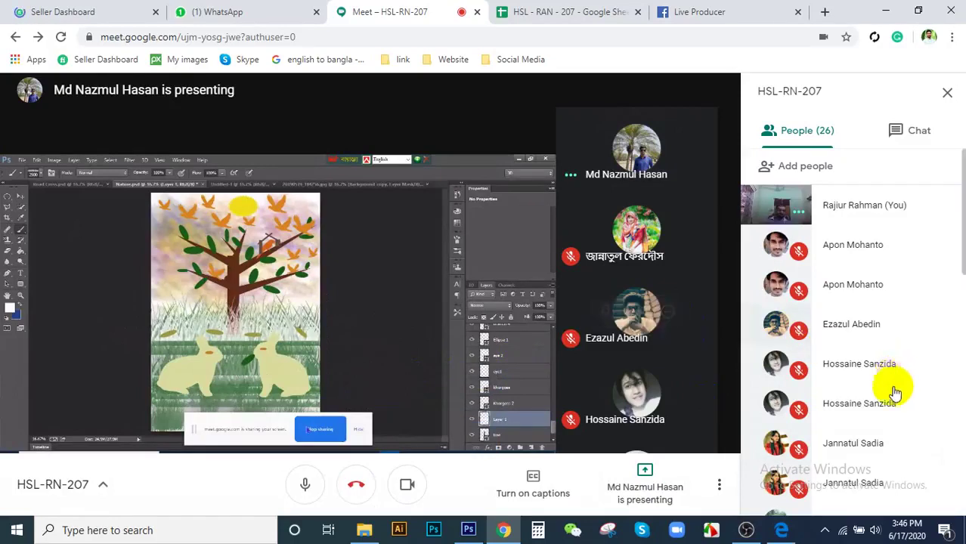
scroll(894, 391, "down", 10)
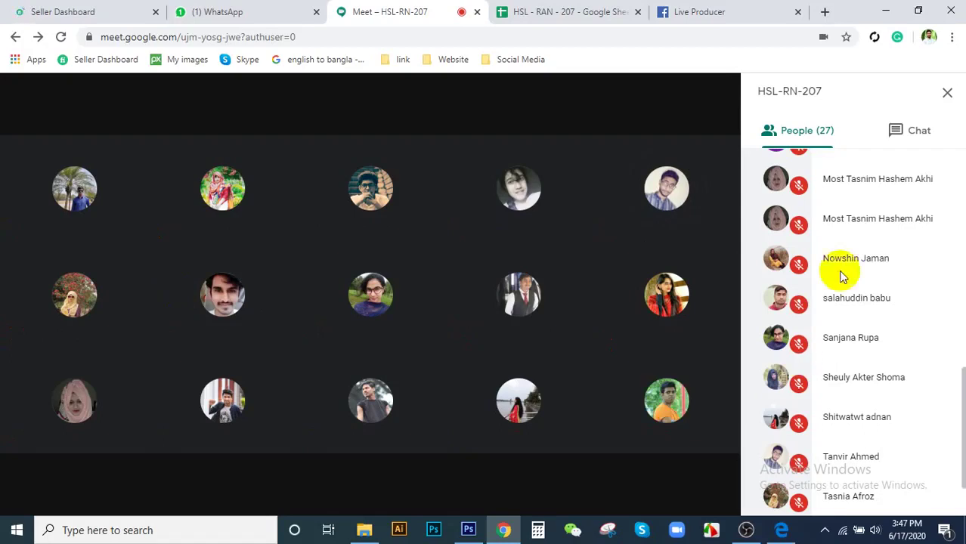
scroll(873, 276, "up", 3)
scroll(872, 280, "up", 7)
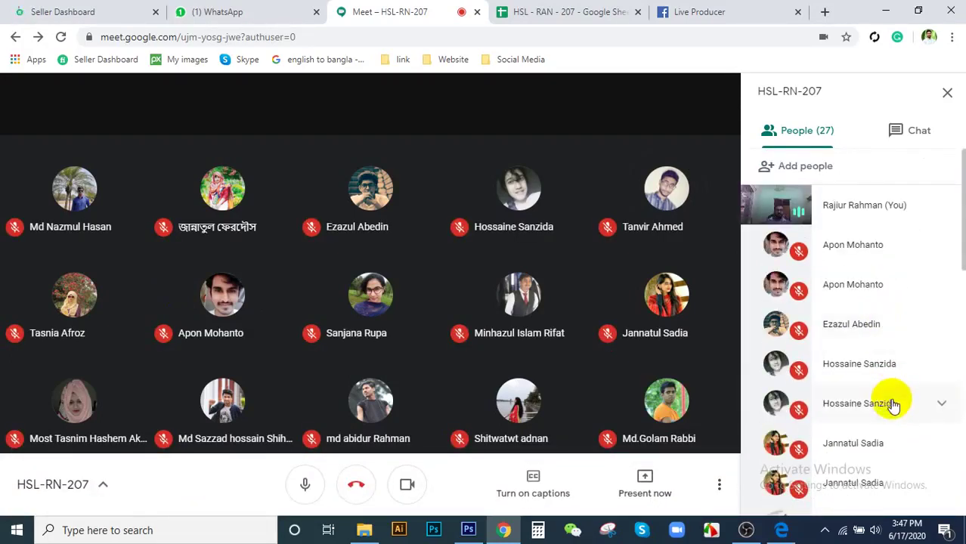
mouse_move(165, 360)
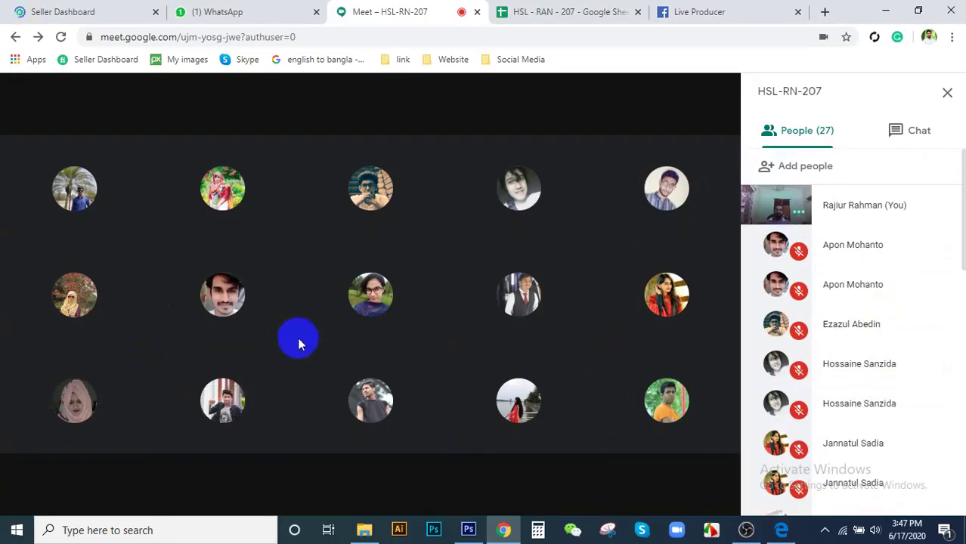
- View the new photo in the LEDP-2020 Rangpur Trainer WhatsApp group, then return to Meet
left_click(242, 12)
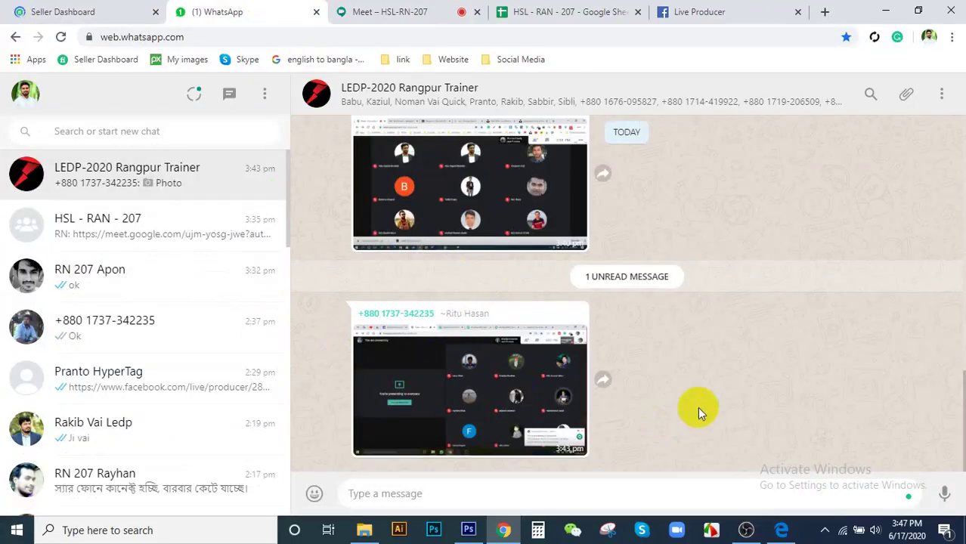
left_click(436, 11)
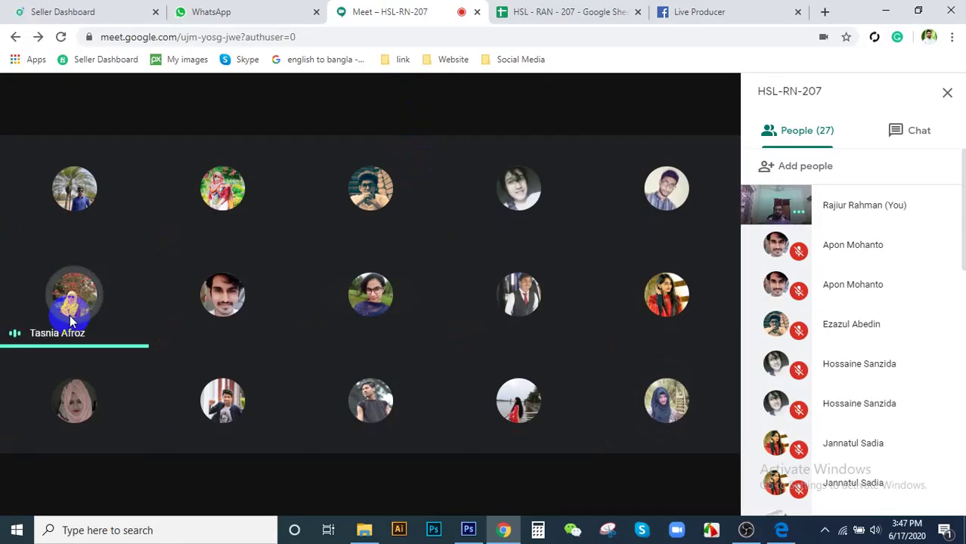
mouse_move(72, 324)
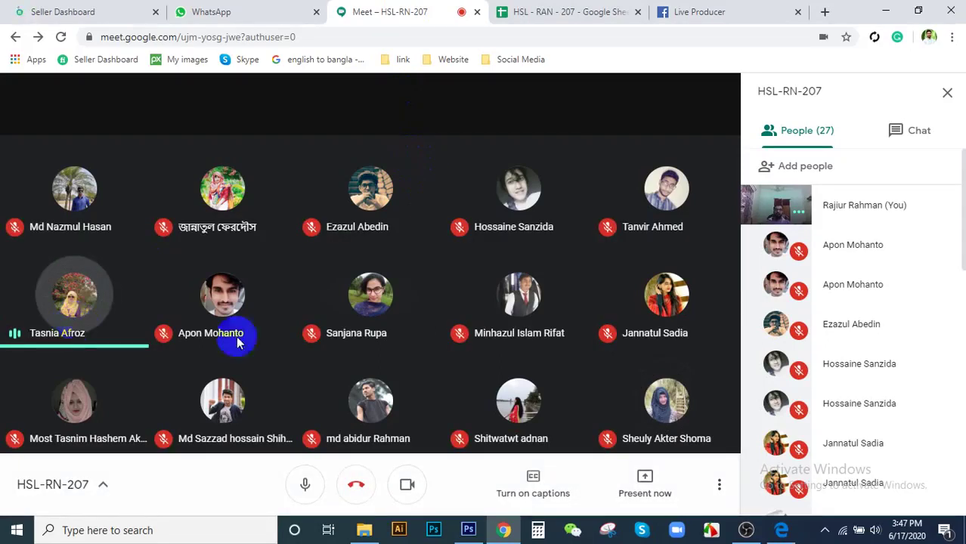
- Start presenting the entire screen via Present now and select the screen thumbnail
mouse_move(626, 405)
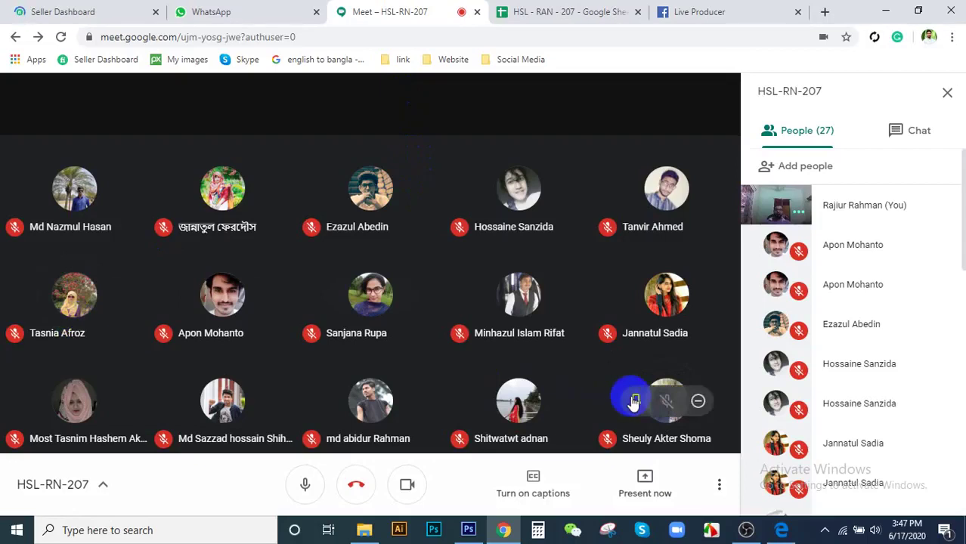
left_click(645, 488)
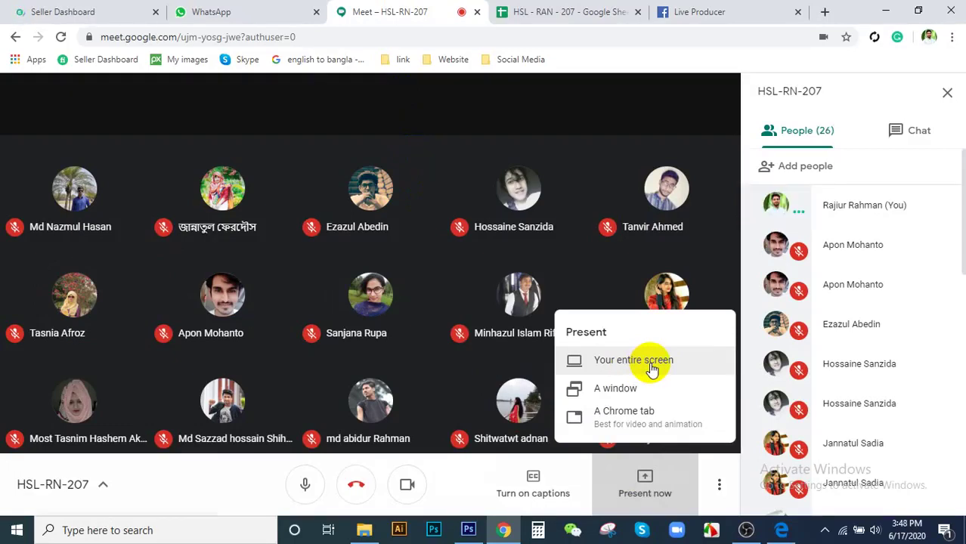
left_click(484, 333)
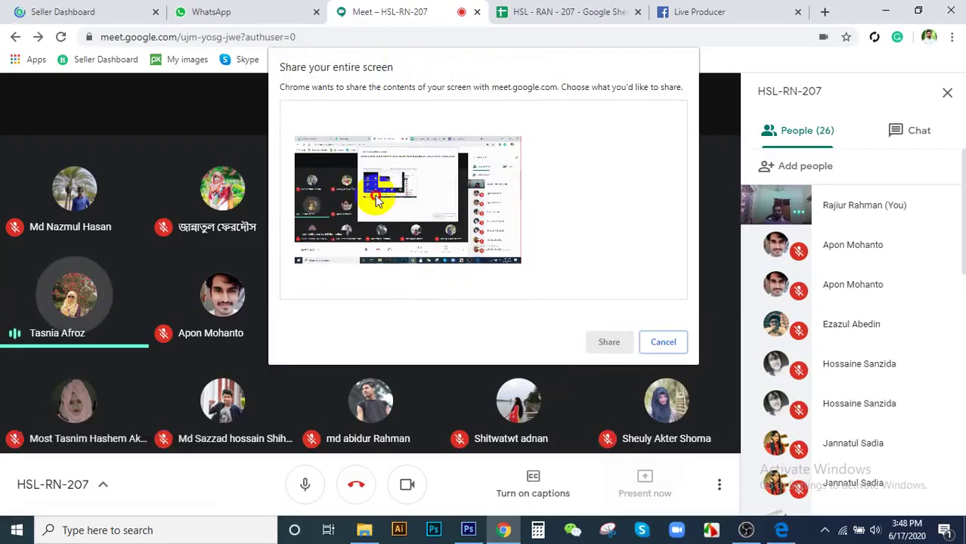
left_click(376, 198)
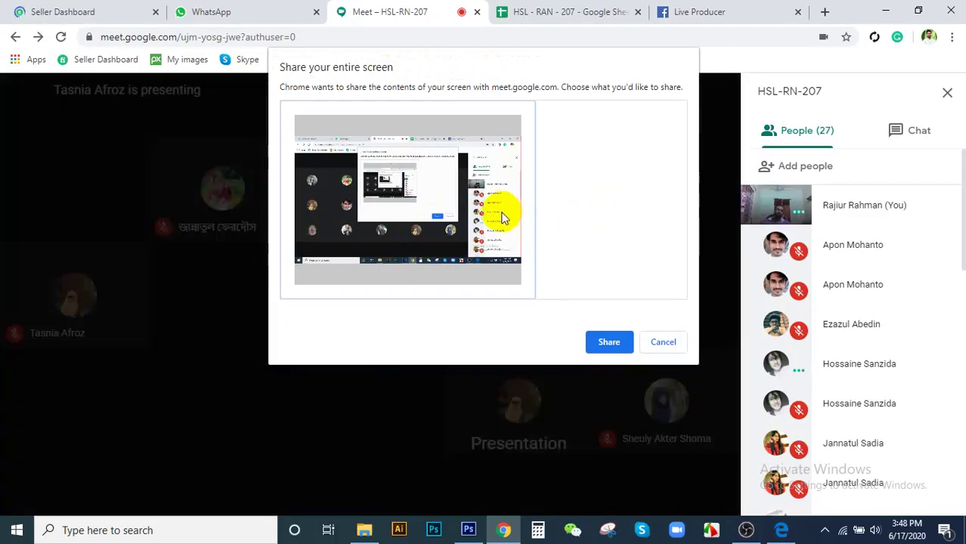
left_click(670, 345)
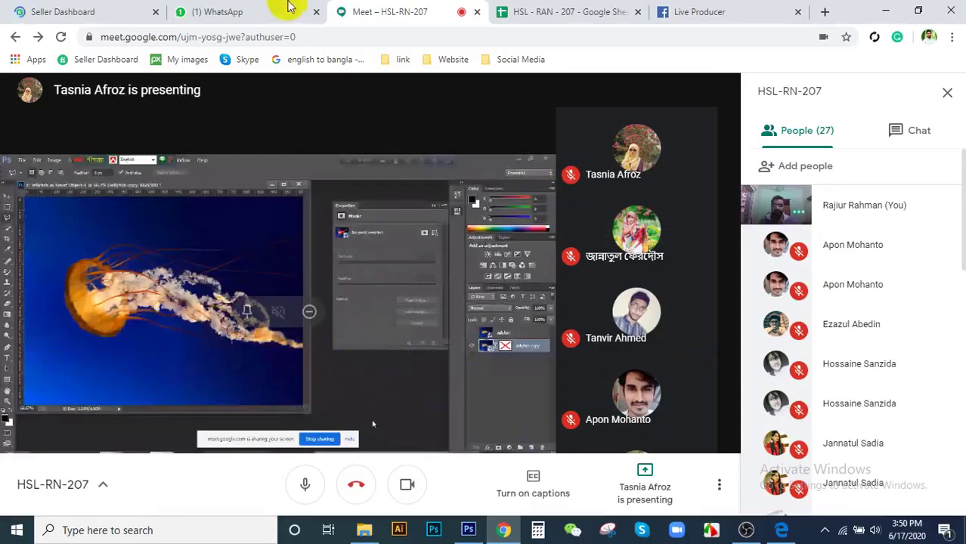
- View the rose cut-out photo full size in the HSL - RAN - 207 WhatsApp chat, then close it
left_click(274, 8)
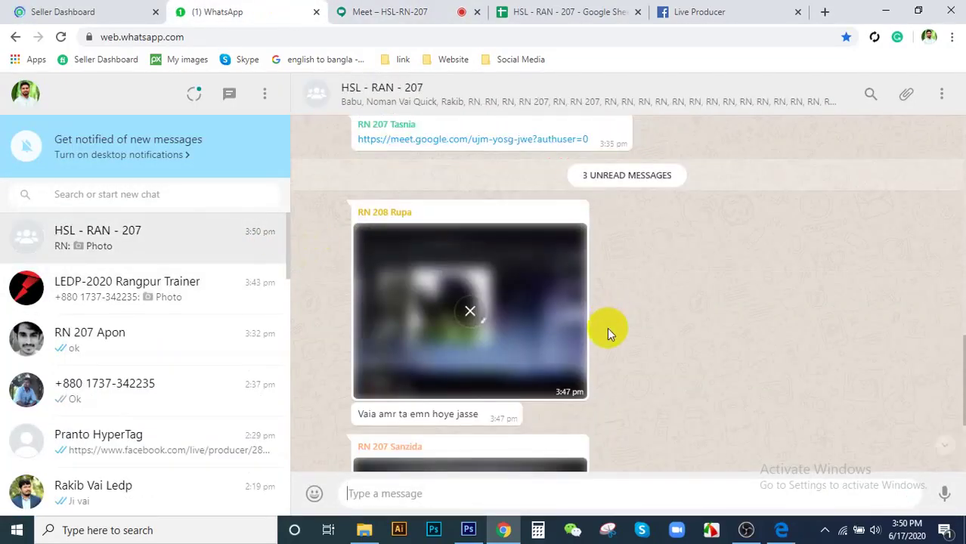
scroll(606, 333, "down", 3)
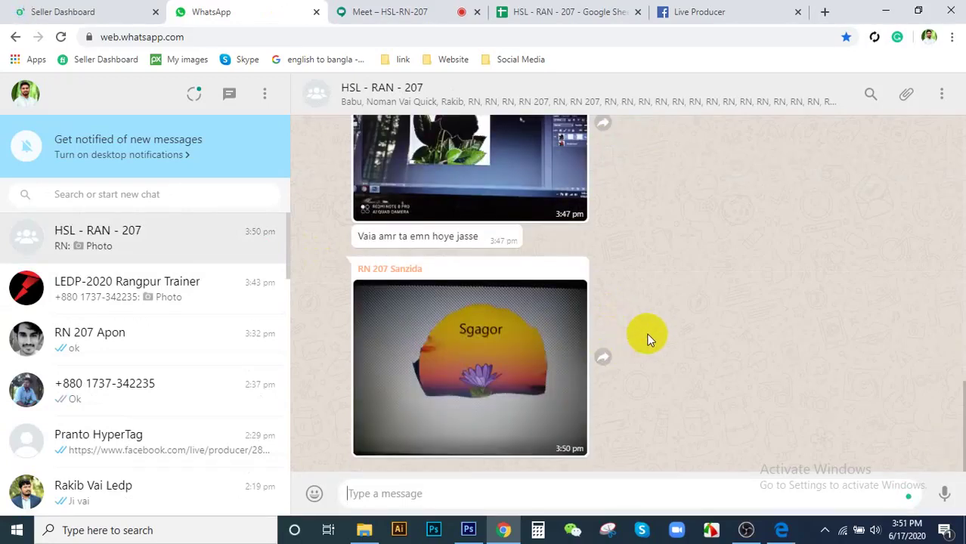
scroll(648, 338, "up", 2)
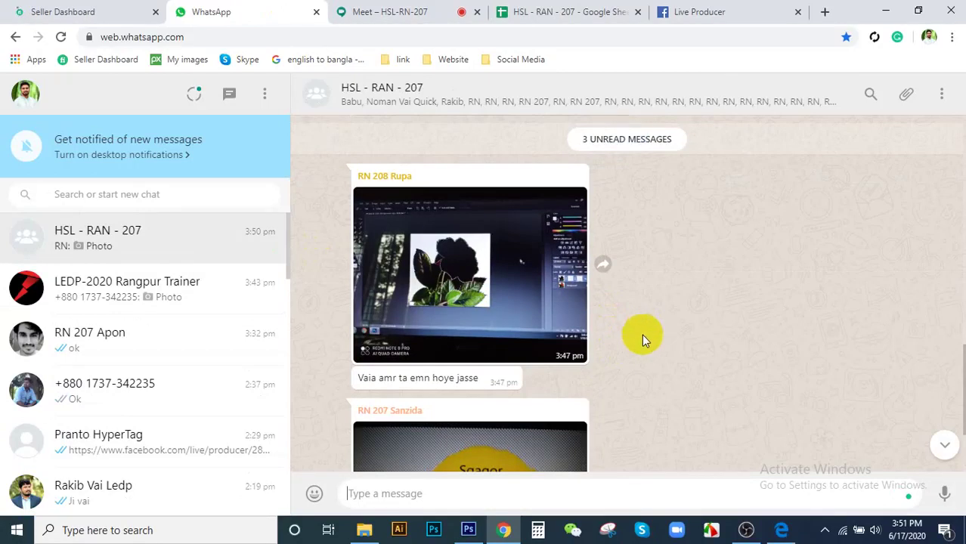
left_click(397, 235)
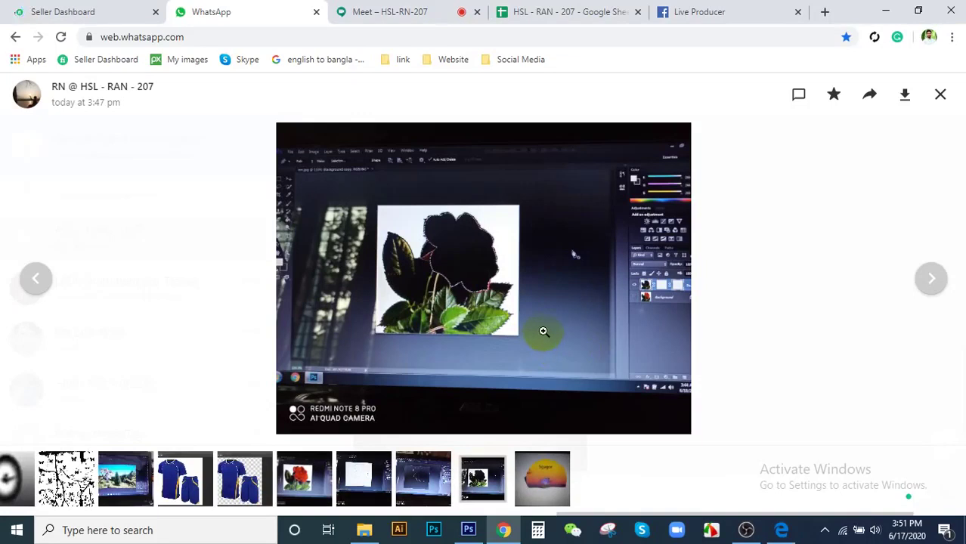
left_click(439, 317)
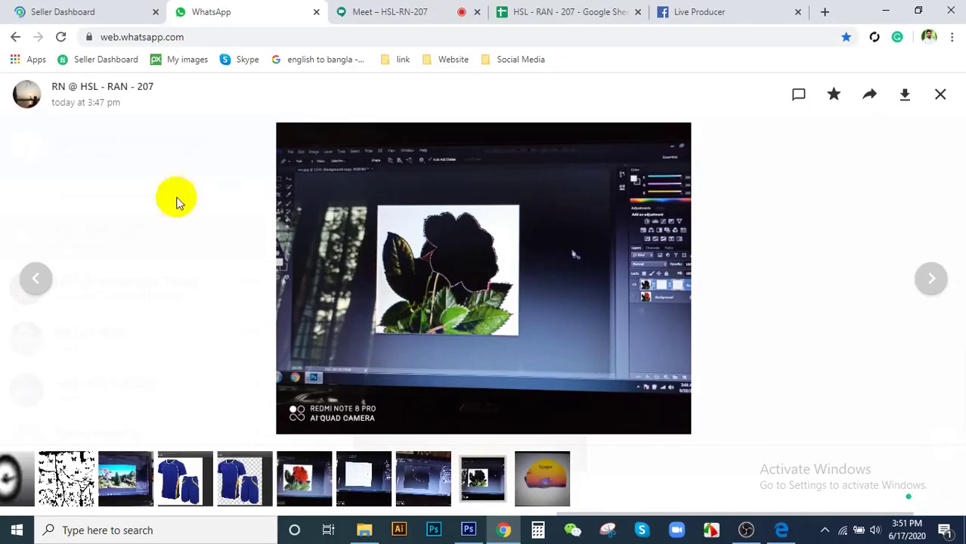
left_click(404, 8)
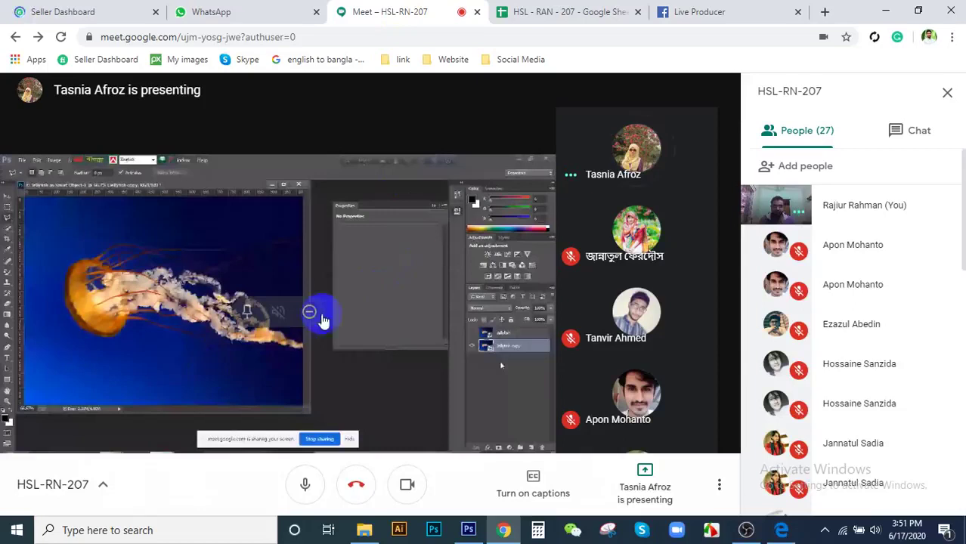
left_click(252, 9)
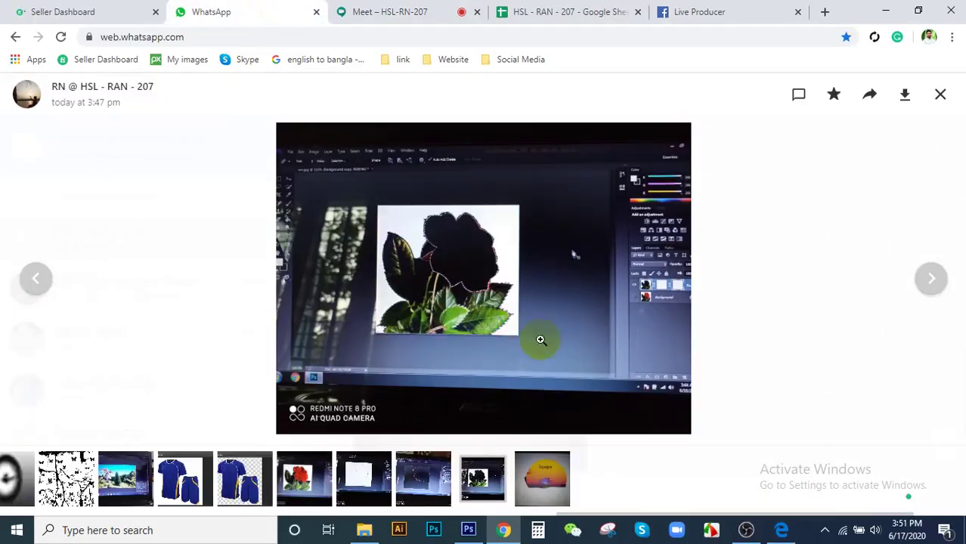
key("Escape")
- Watch the student's jellyfish Photoshop share in Meet, then move to the HSL - RAN - 207 tab
left_click(365, 11)
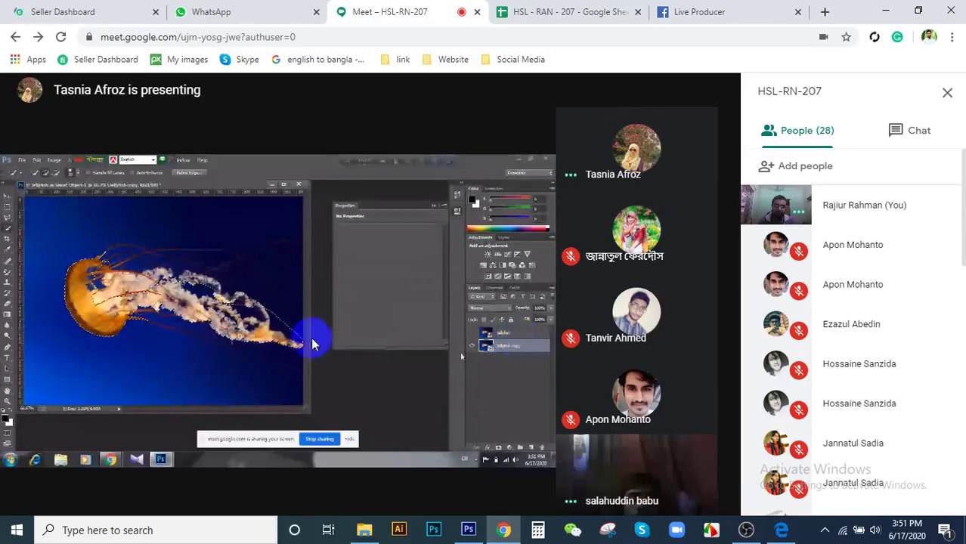
mouse_move(196, 345)
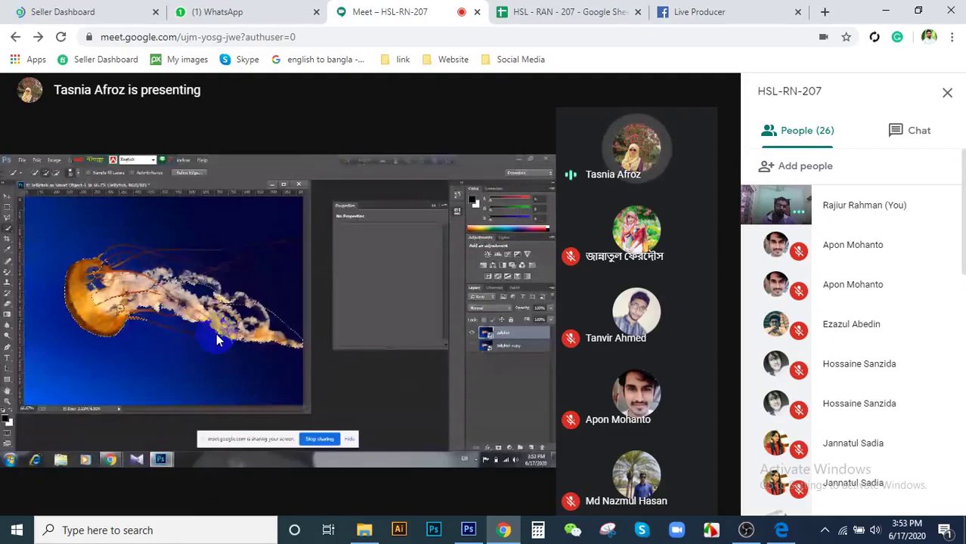
mouse_move(300, 246)
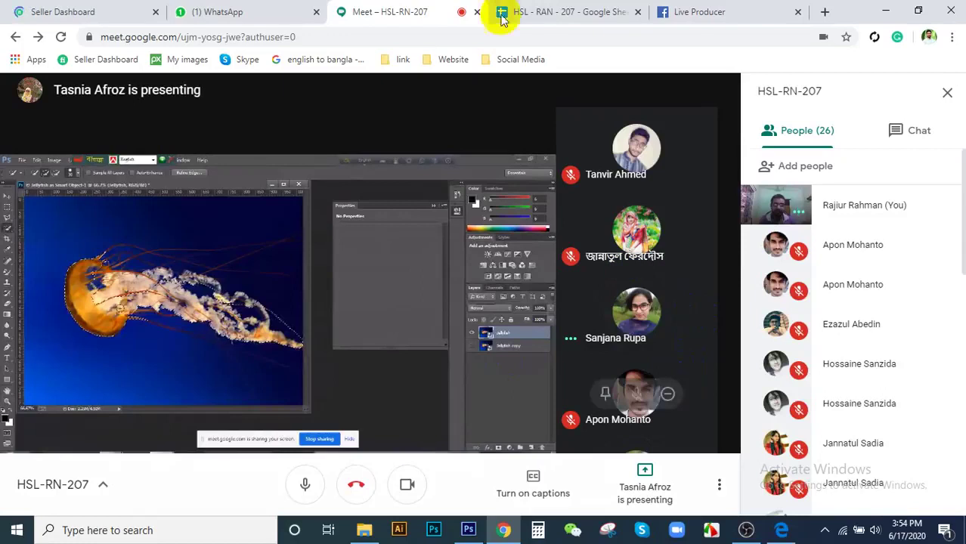
left_click(611, 9)
- Open the newest student photo full size and zoom in and out on the rose
left_click(217, 11)
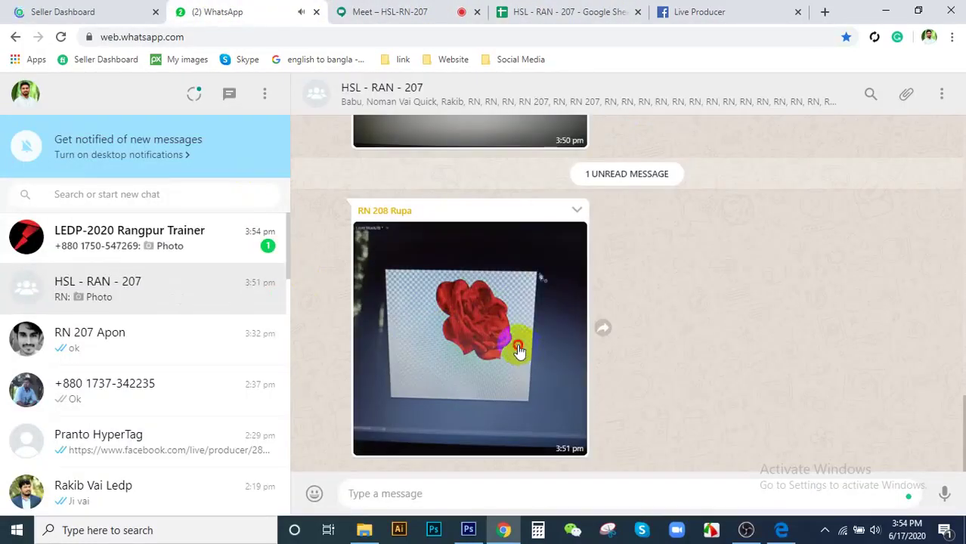
left_click(518, 344)
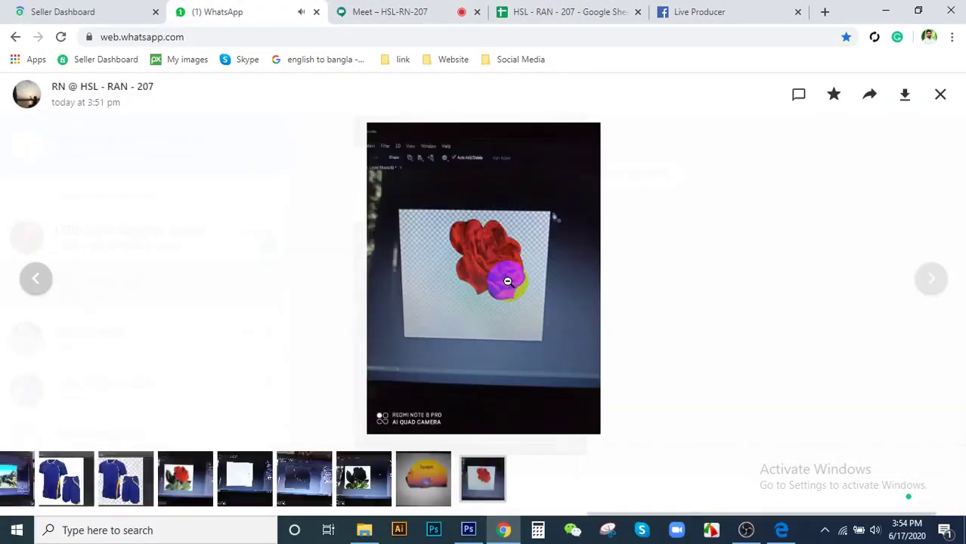
left_click(510, 280)
left_click(516, 287)
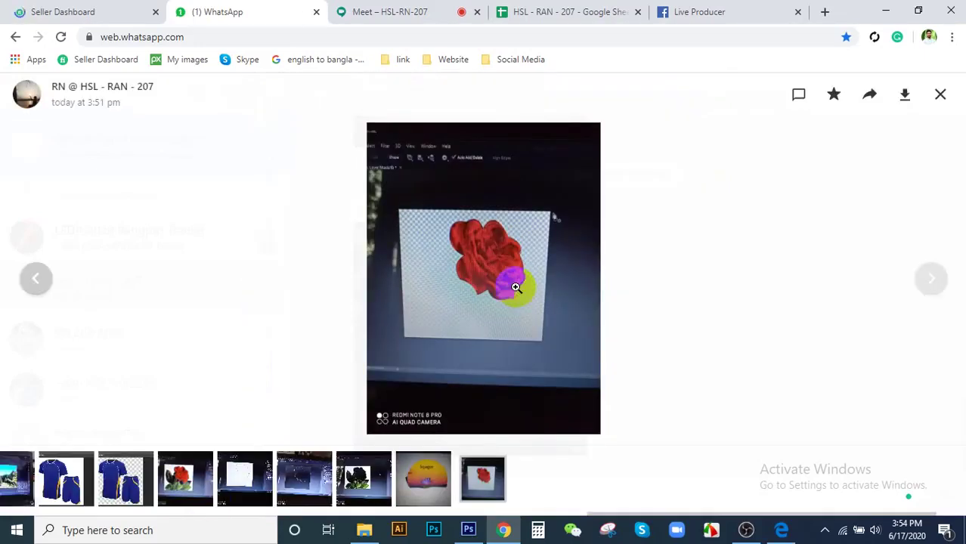
- Browse the rose-in-Photoshop, green moon, black-rose, Sgagor and red-rose photos, then close the viewer
left_click(189, 478)
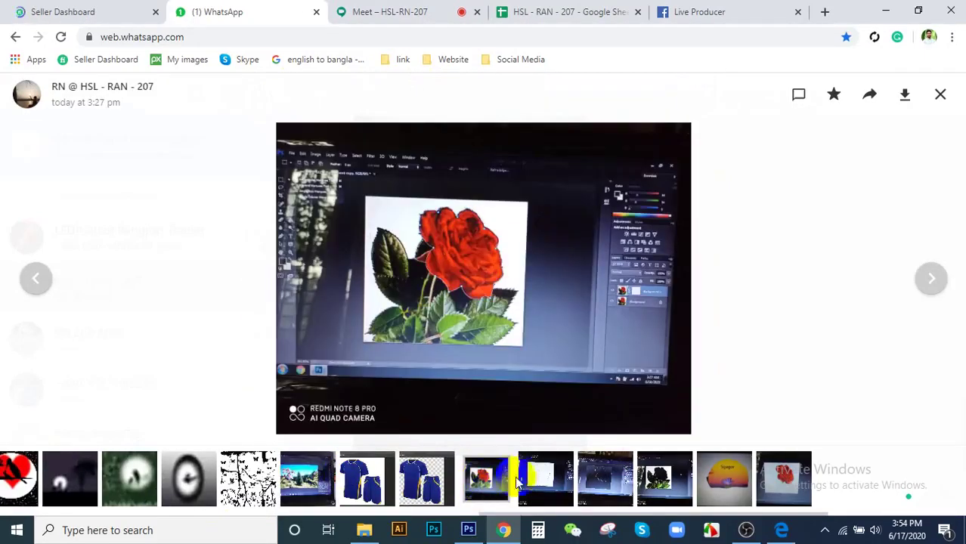
left_click(113, 465)
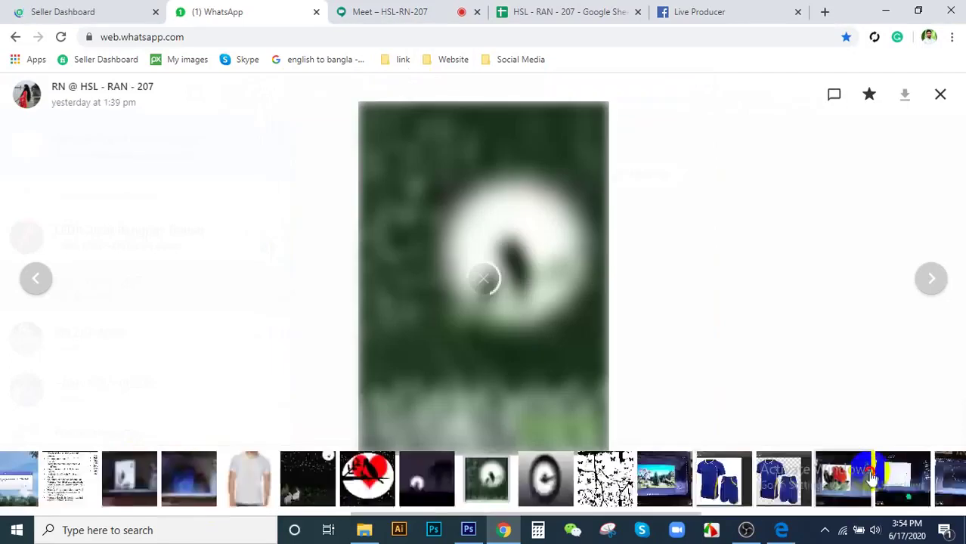
left_click(609, 478)
left_click(680, 478)
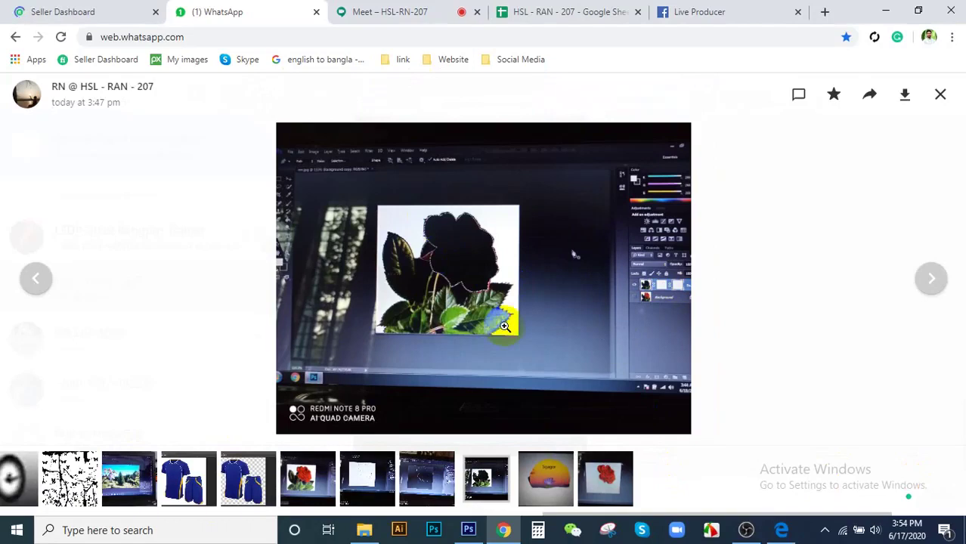
left_click(547, 476)
left_click(567, 484)
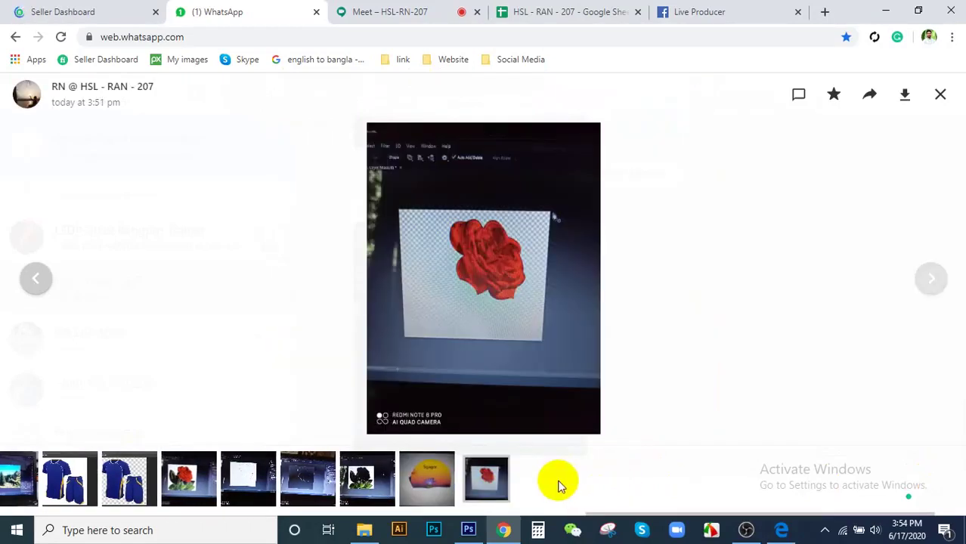
left_click(449, 482)
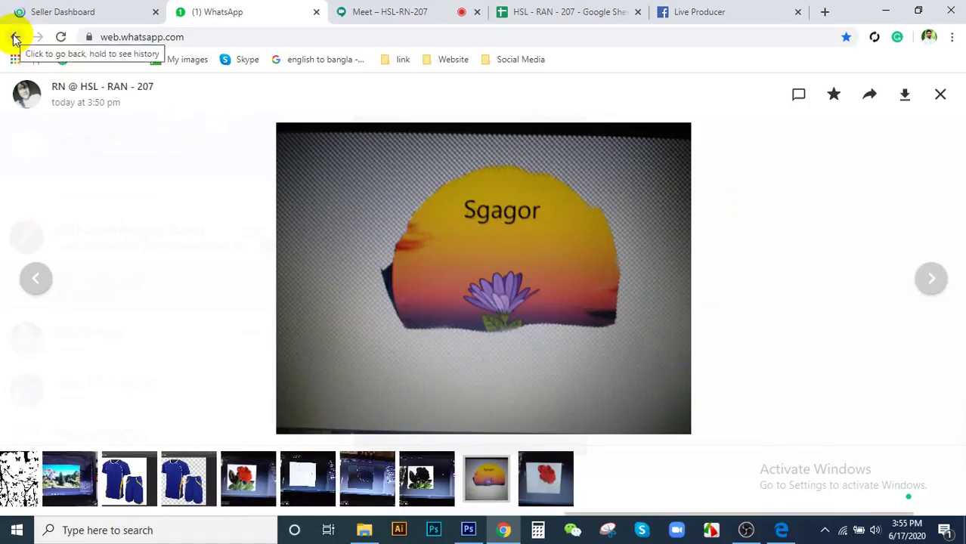
left_click(940, 95)
- Read the two unread messages in the LEDP-2020 Rangpur Trainer WhatsApp group, then return to Meet
scroll(256, 318, "down", 3)
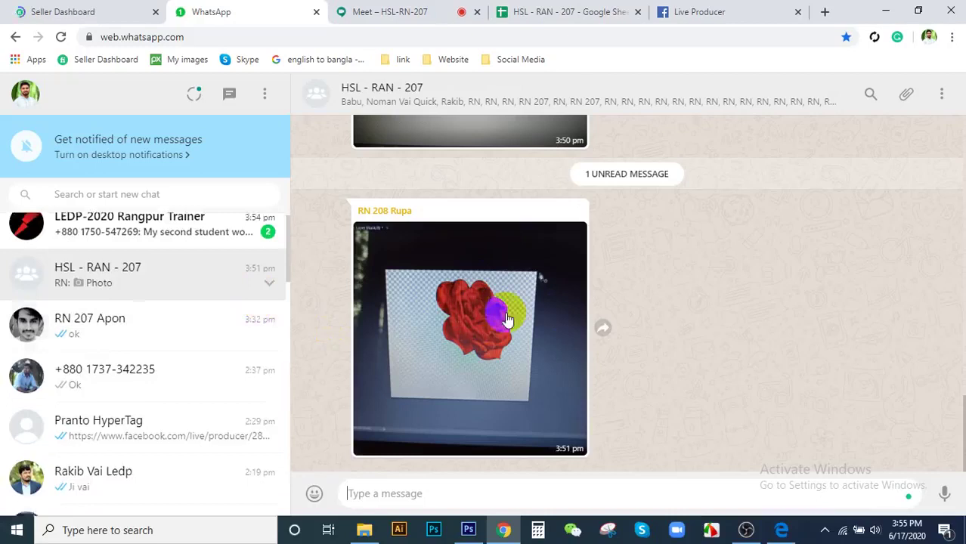
scroll(100, 315, "up", 3)
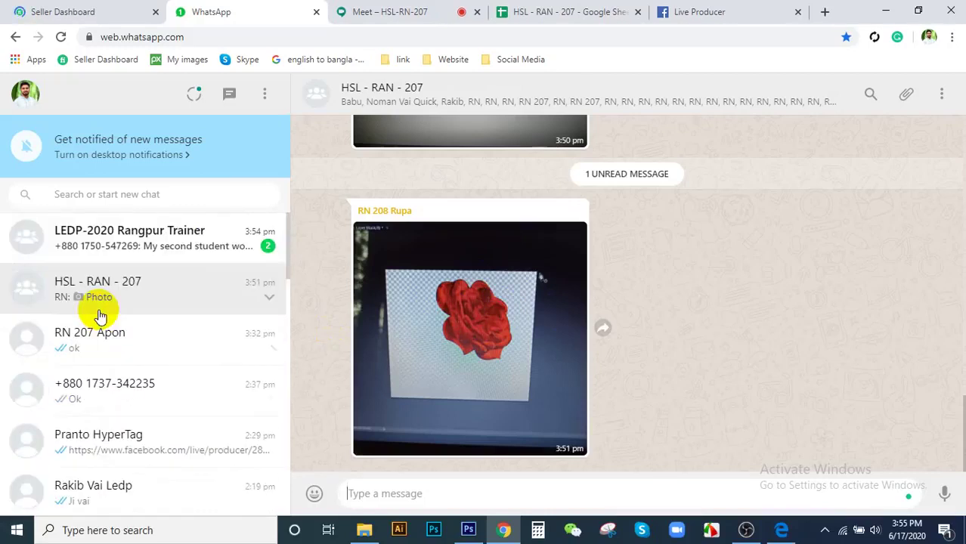
left_click(181, 239)
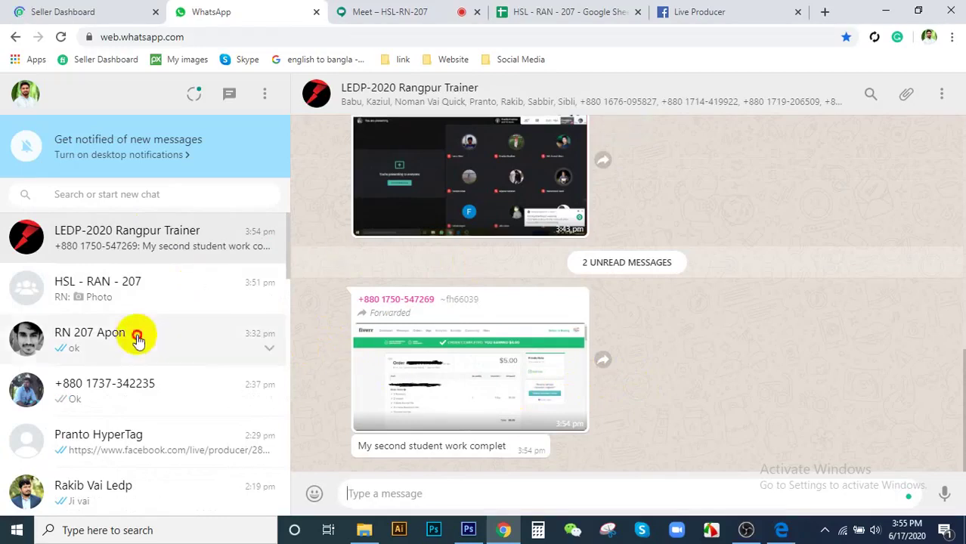
left_click(423, 11)
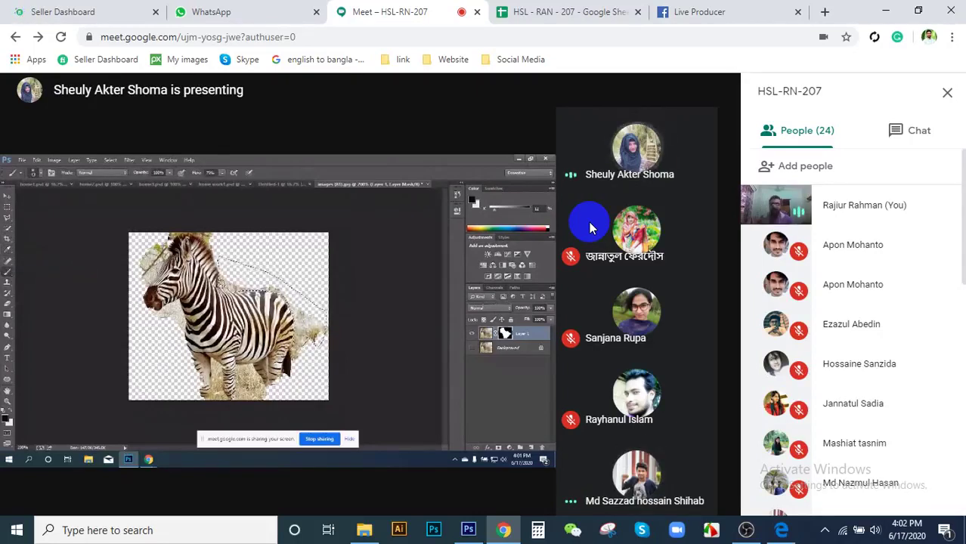
mouse_move(341, 371)
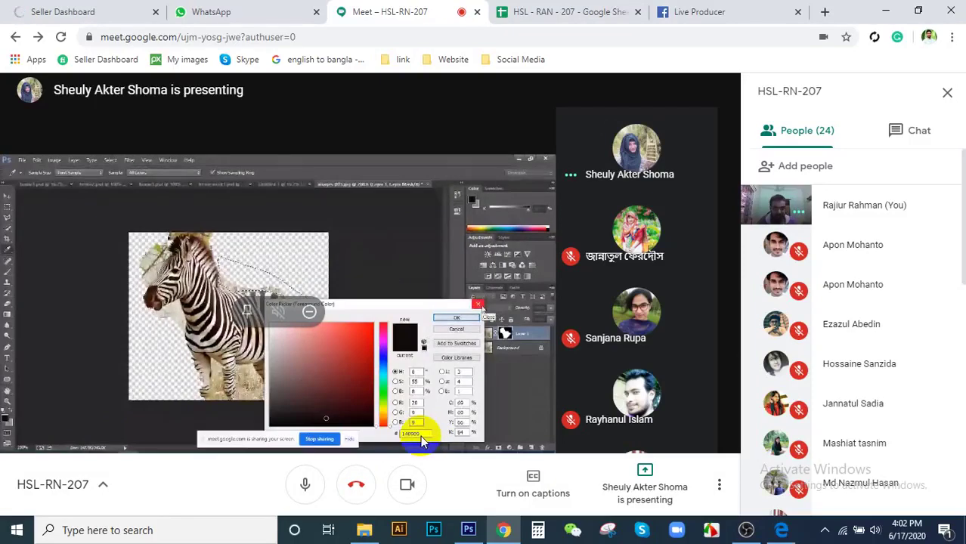
left_click(351, 410)
left_click(334, 413)
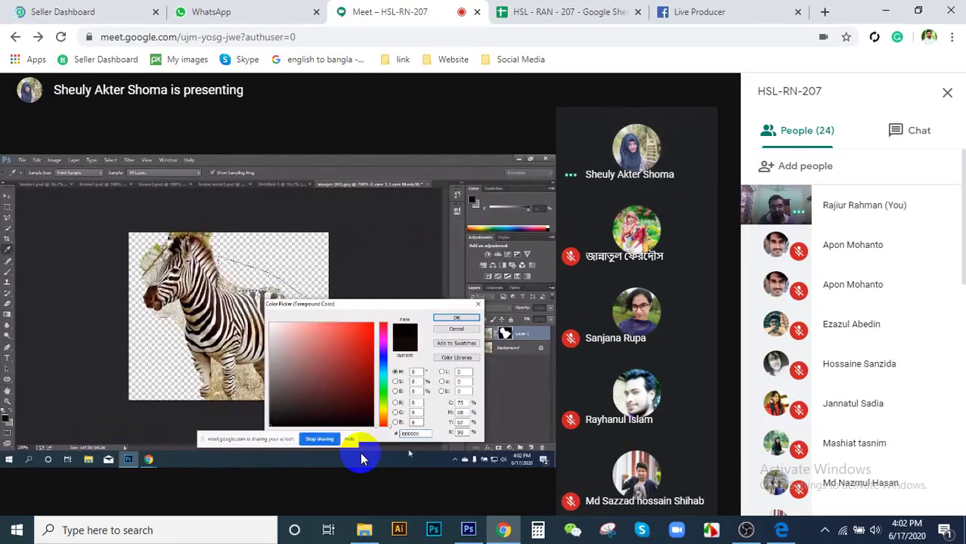
mouse_move(469, 319)
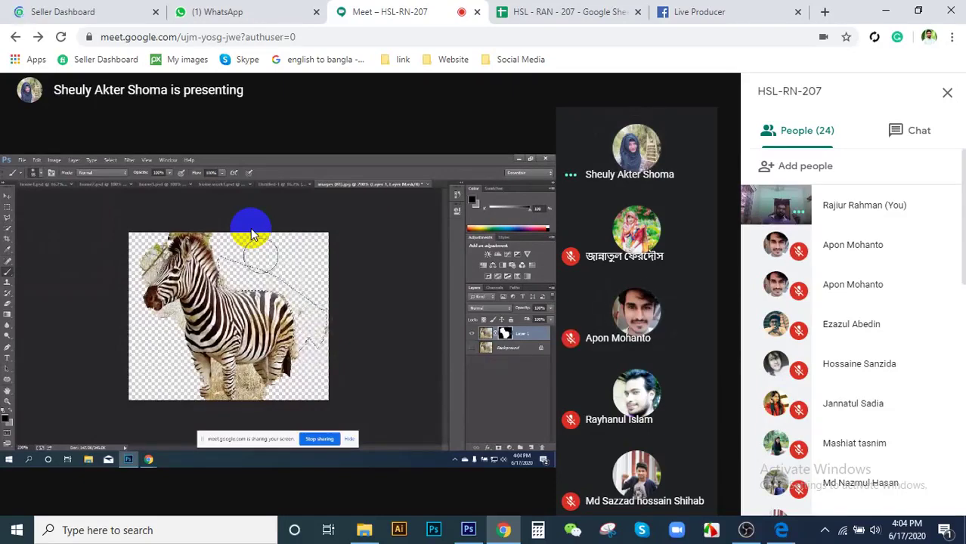
- View the new flower cut-out photo in the HSL - RAN - 207 WhatsApp group
left_click(226, 12)
left_click(161, 239)
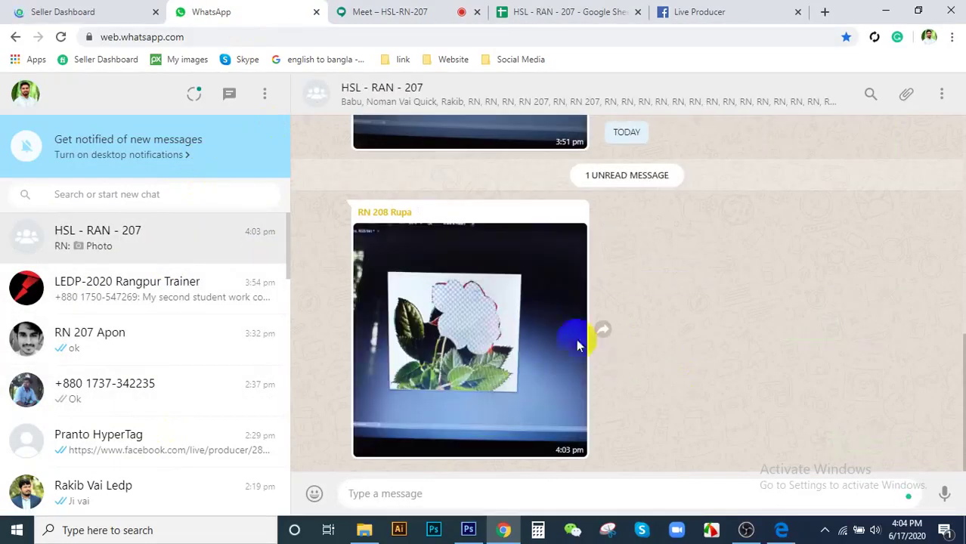
left_click(398, 7)
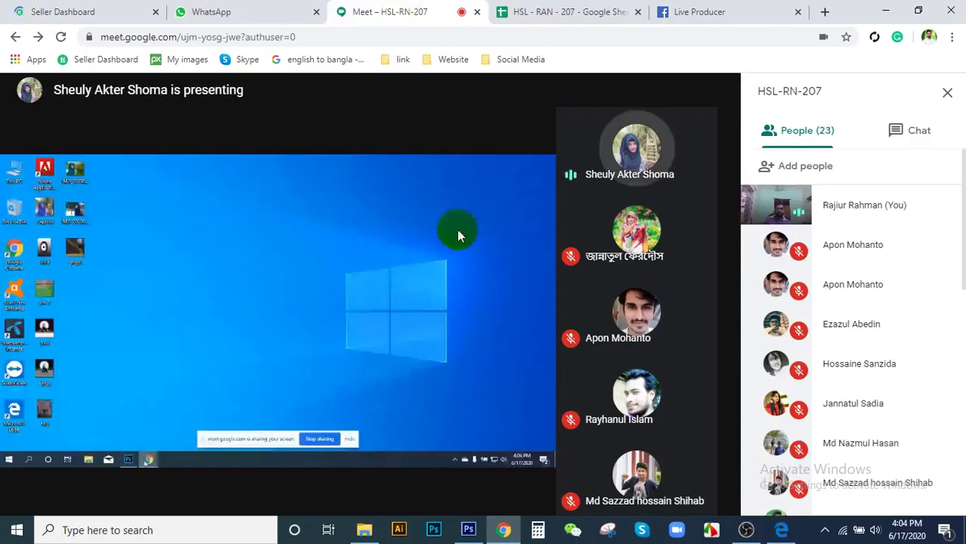
- Glance at the class group chat again and go back to Meet's participant grid
left_click(533, 11)
left_click(216, 11)
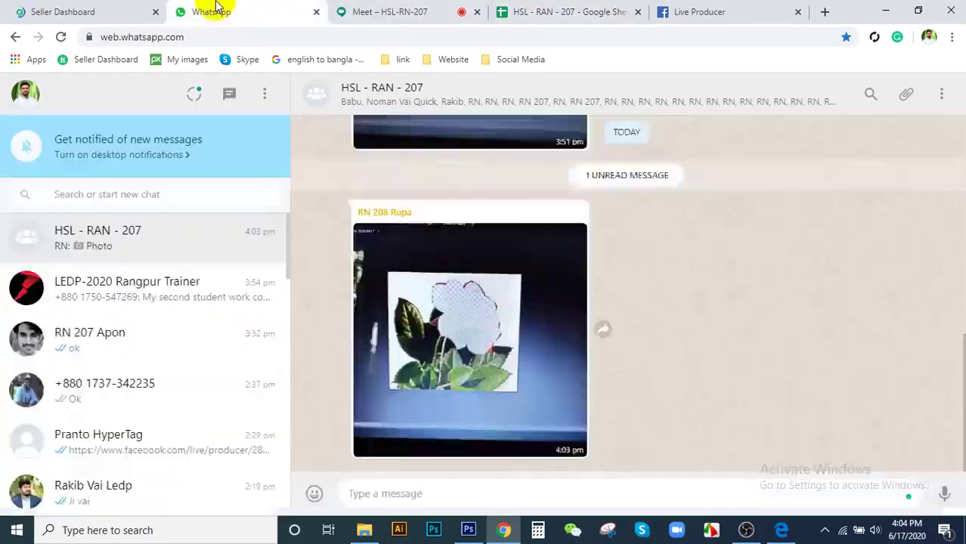
left_click(384, 11)
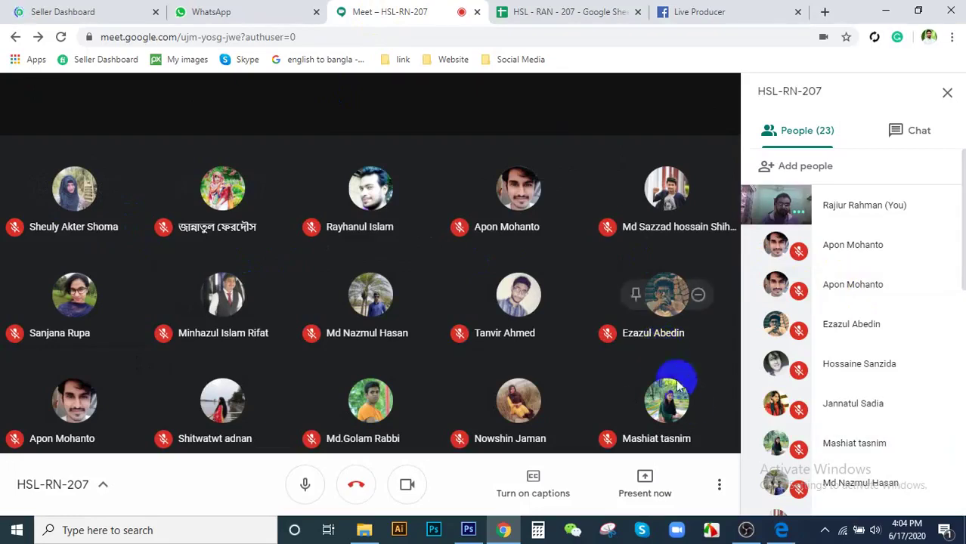
mouse_move(690, 408)
mouse_move(640, 340)
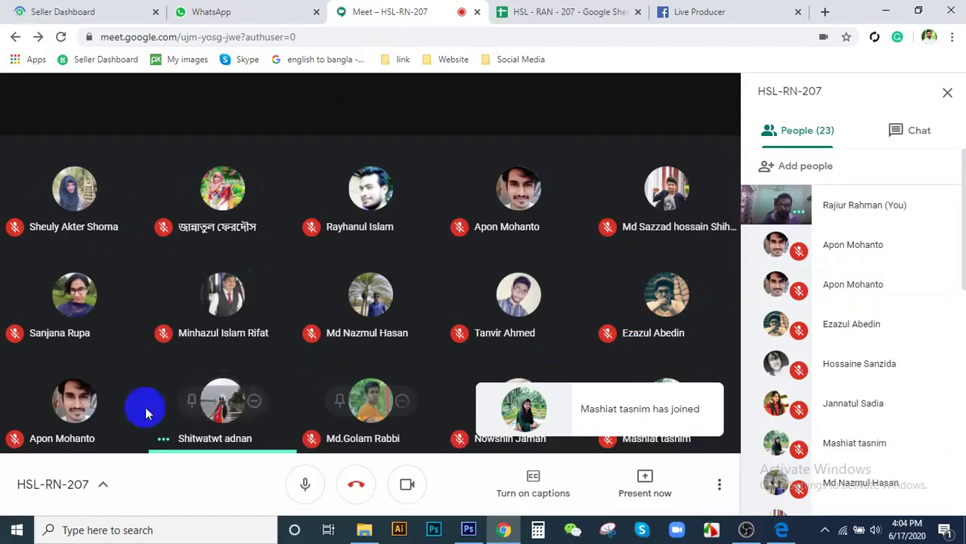
- Watch the class as the shared presentation ends and the layout switches to spotlight
mouse_move(110, 417)
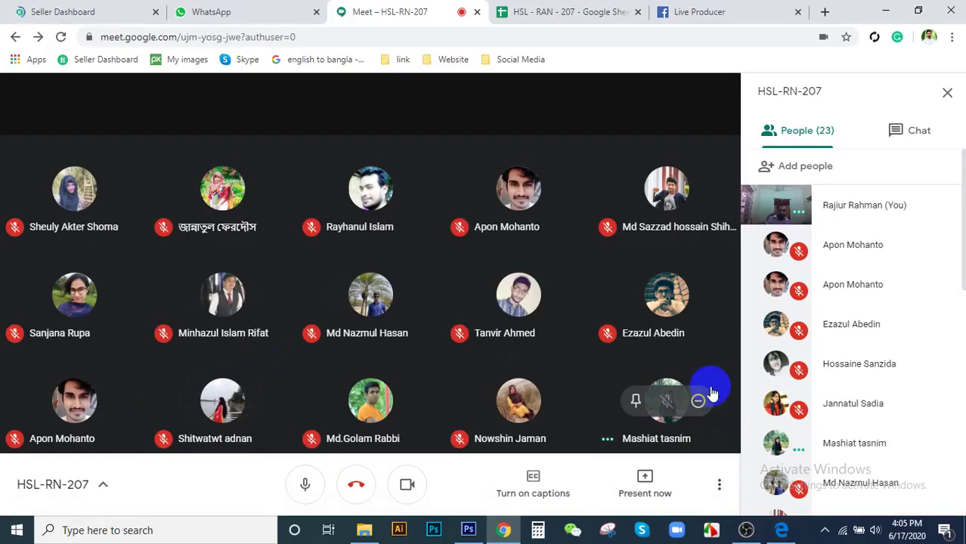
mouse_move(6, 269)
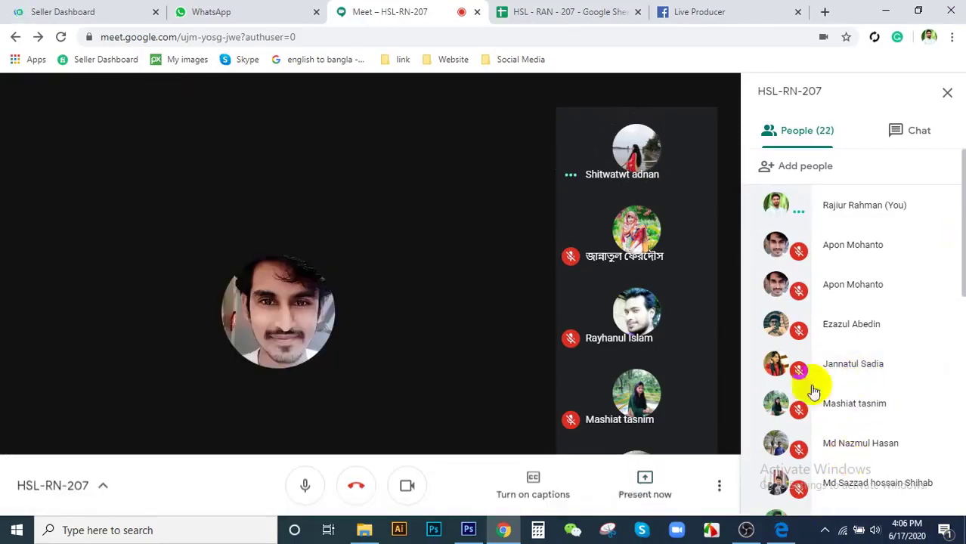
- Scroll down the People list while the video grid returns to tiled view
scroll(815, 384, "down", 2)
scroll(845, 287, "down", 3)
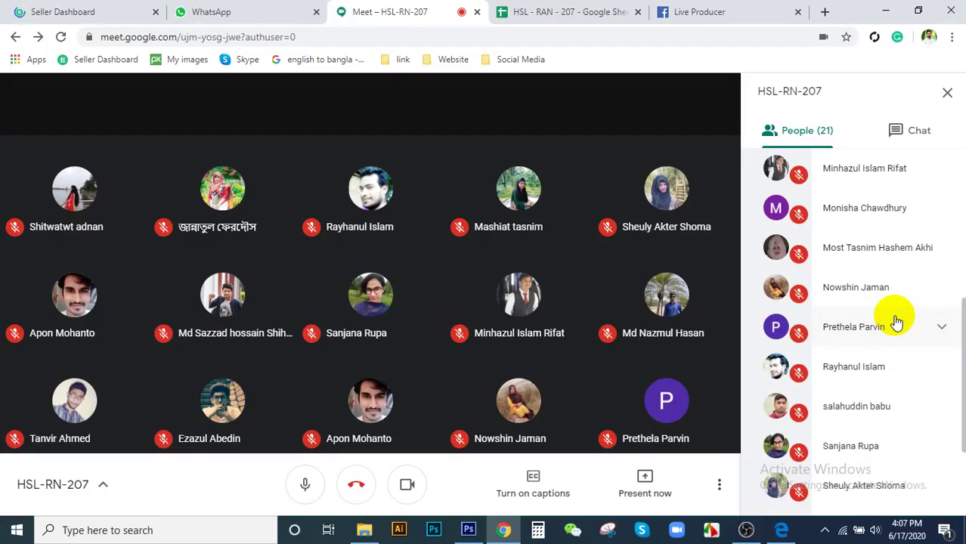
- Check a student's row options in the People list, then show the class chat messages
left_click(937, 287)
left_click(935, 285)
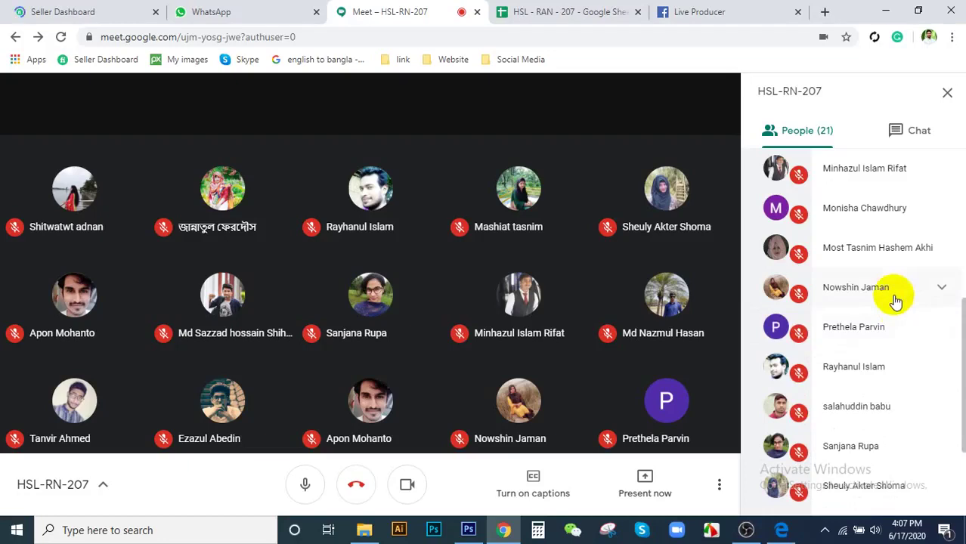
scroll(892, 273, "down", 4)
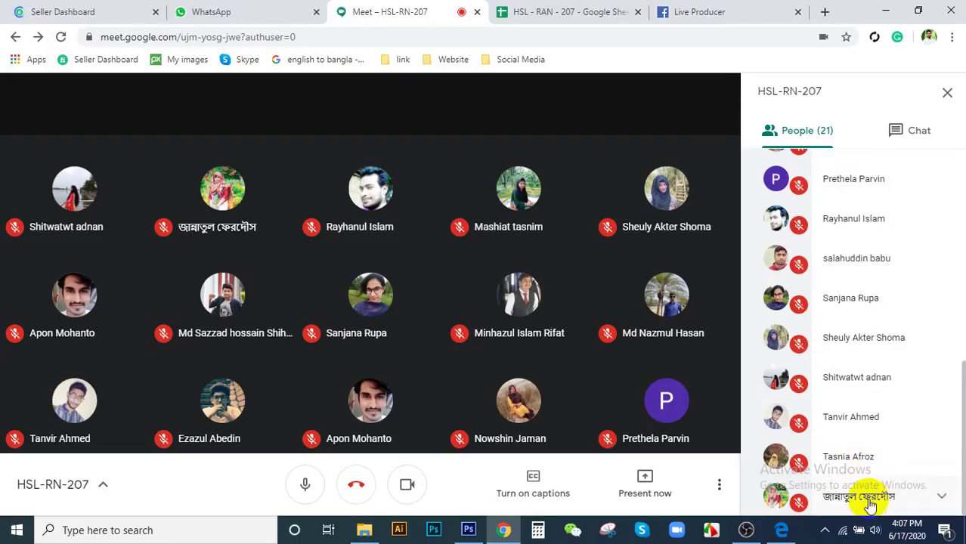
left_click(911, 130)
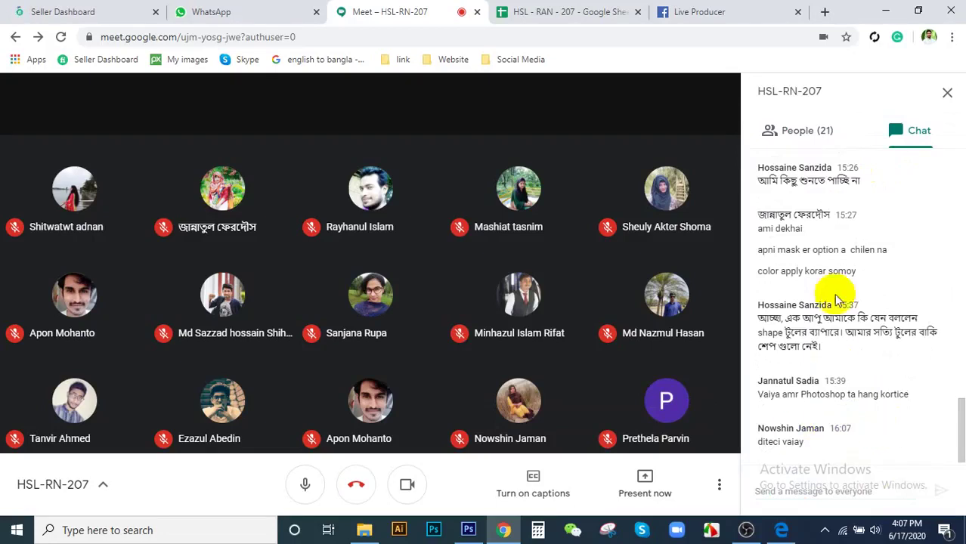
- Switch the side panel back to the participant list
left_click(821, 137)
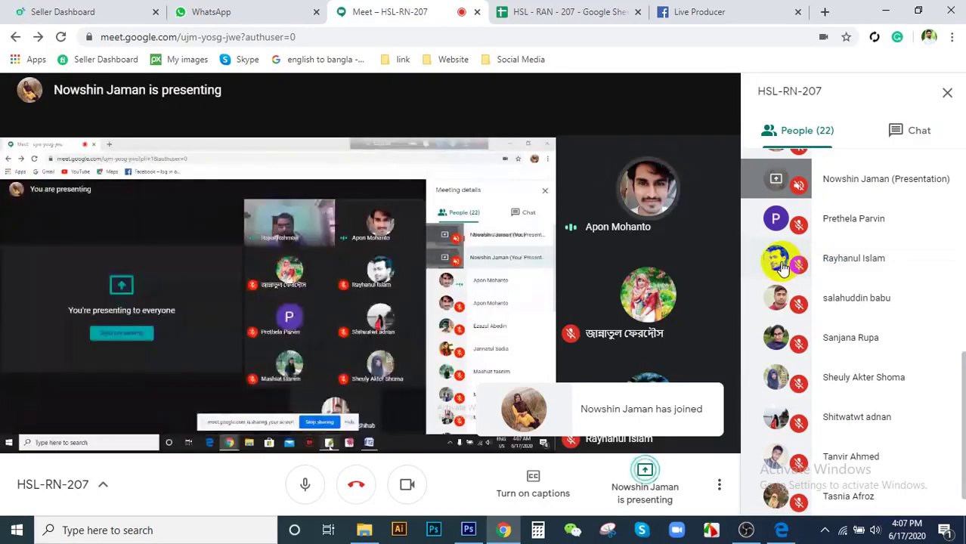
- Watch the student's Photoshop night-scene presentation until it ends
mouse_move(606, 293)
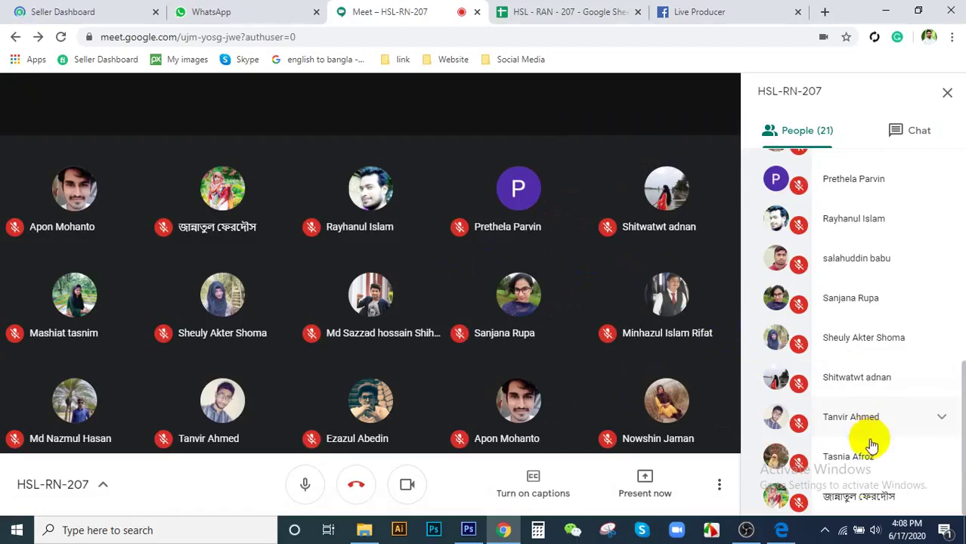
- Check the chat, then expand a student's pin/mute/remove options in the People list
left_click(919, 129)
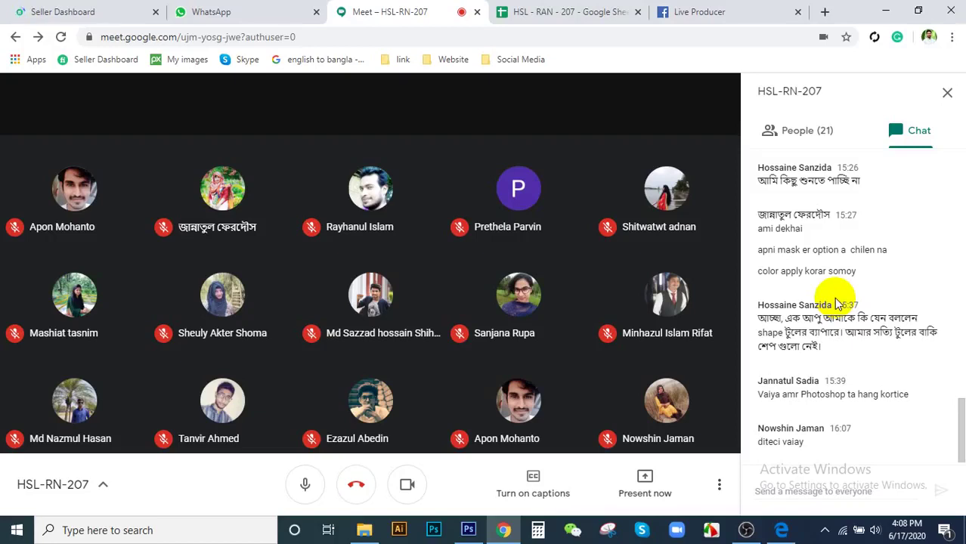
left_click(801, 136)
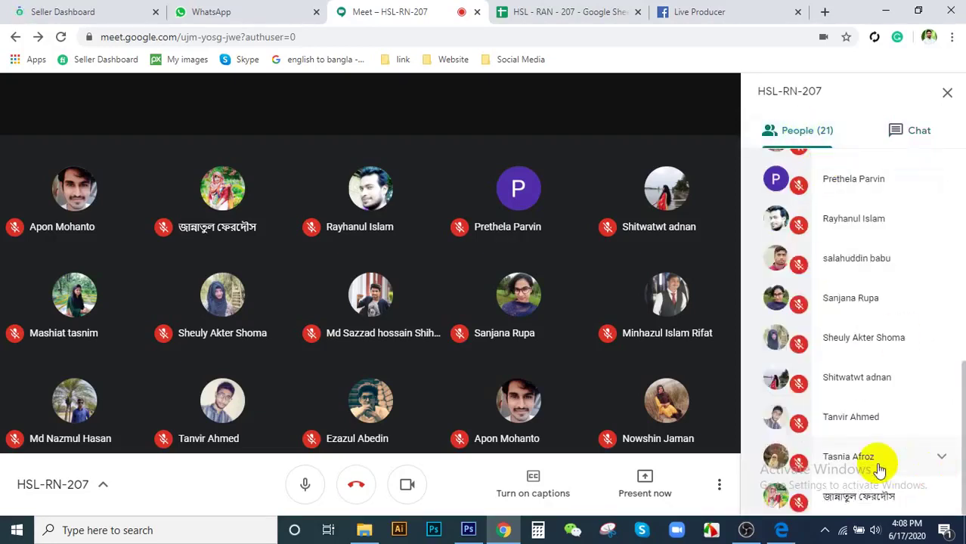
left_click(867, 423)
scroll(862, 432, "down", 1)
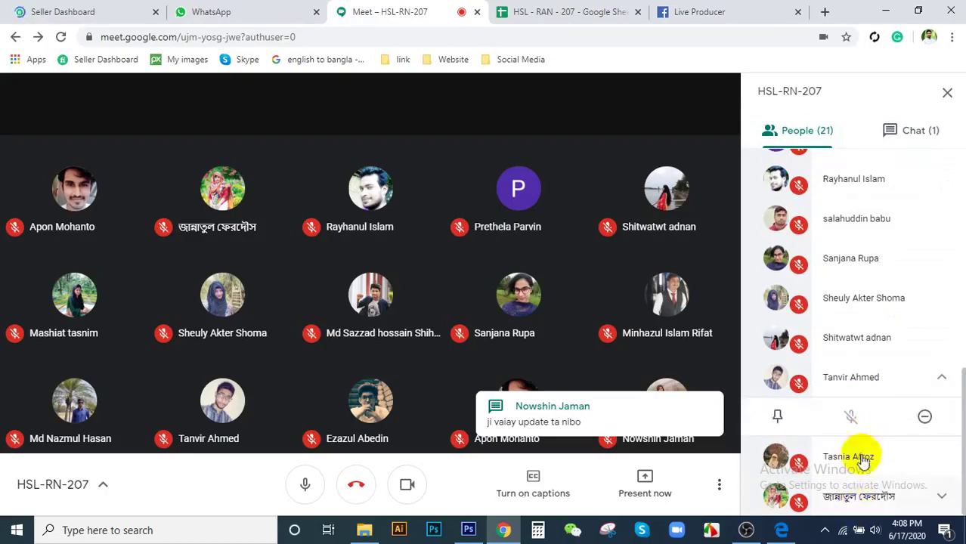
left_click(864, 377)
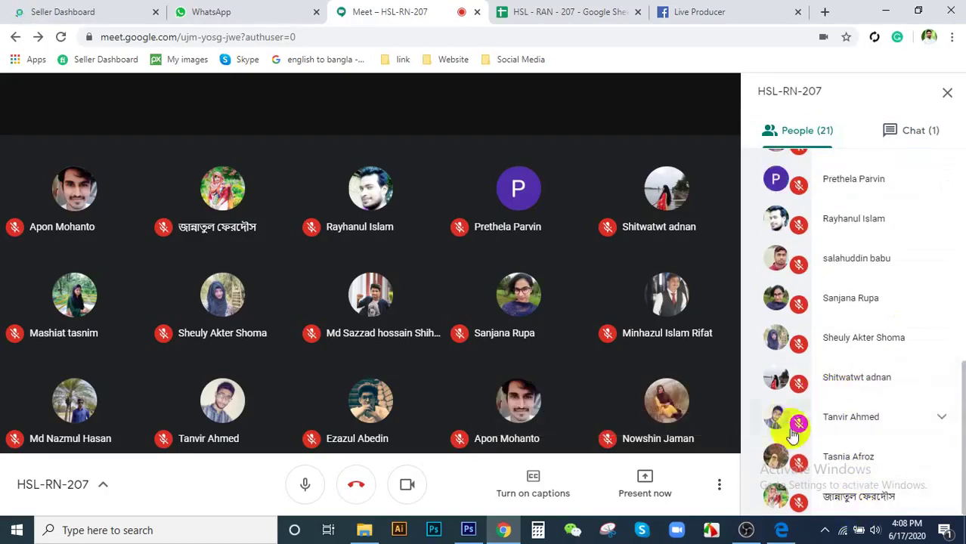
left_click(859, 419)
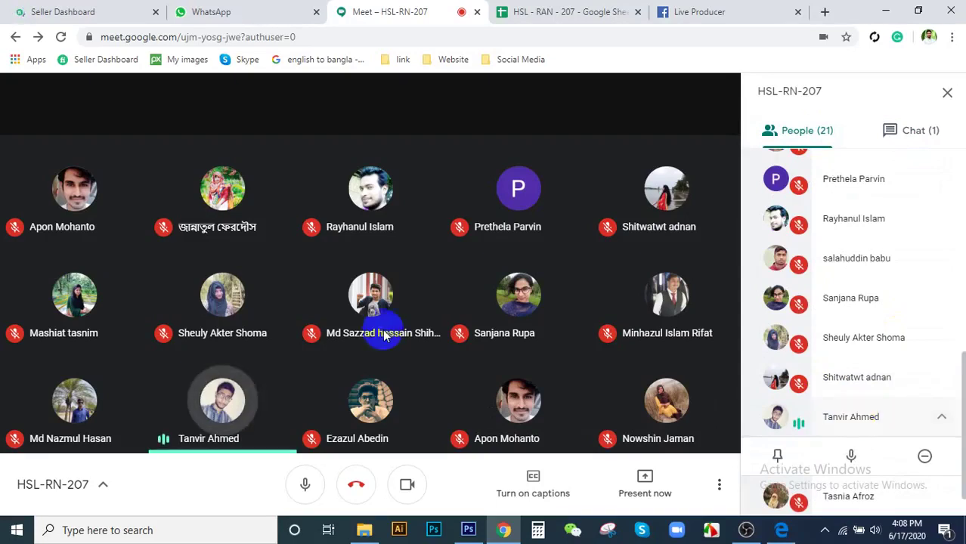
mouse_move(383, 336)
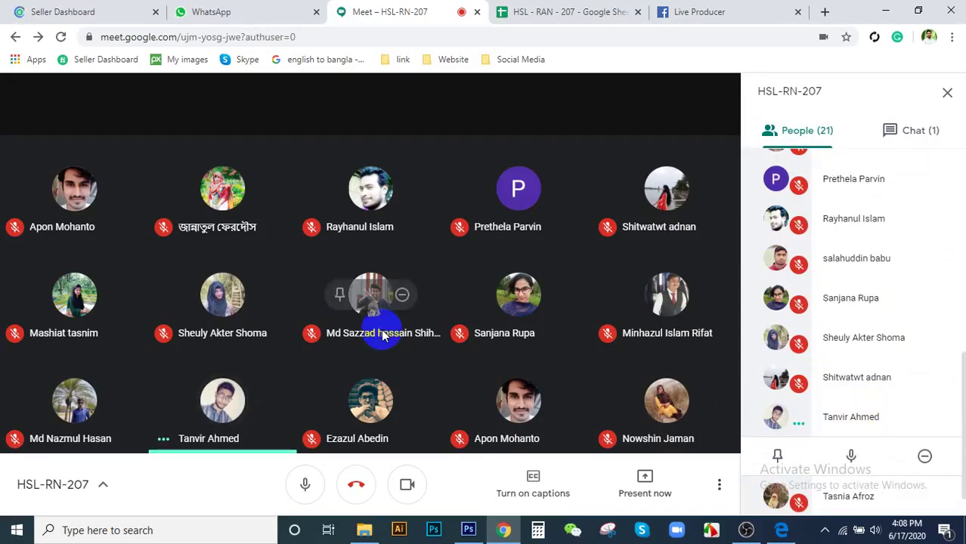
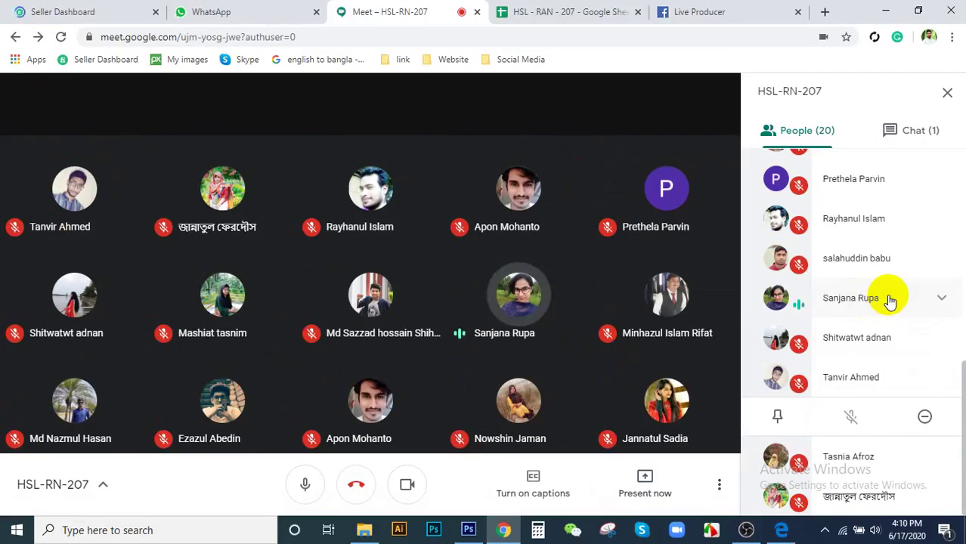
- Expand one participant's options in the People list, scroll up, then expand another participant's row
left_click(882, 219)
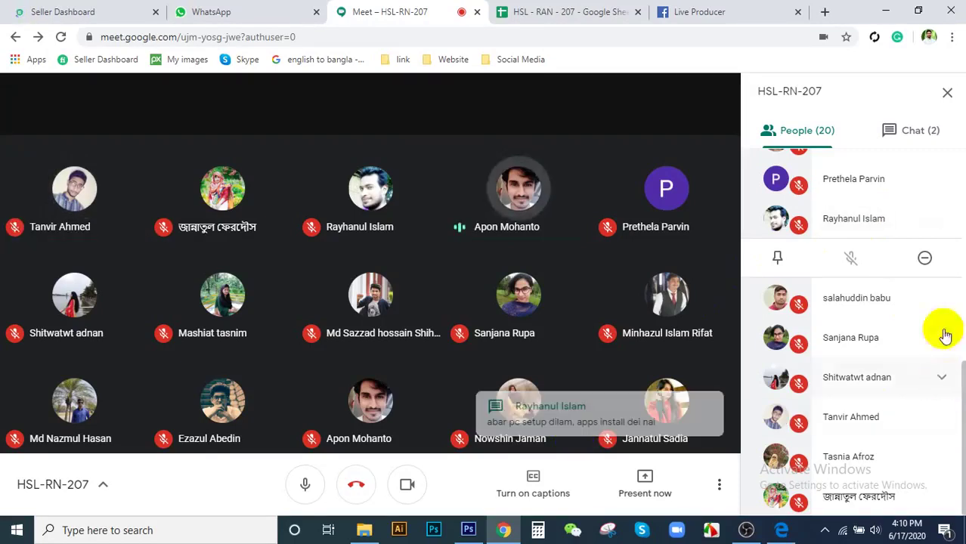
scroll(873, 206, "up", 1)
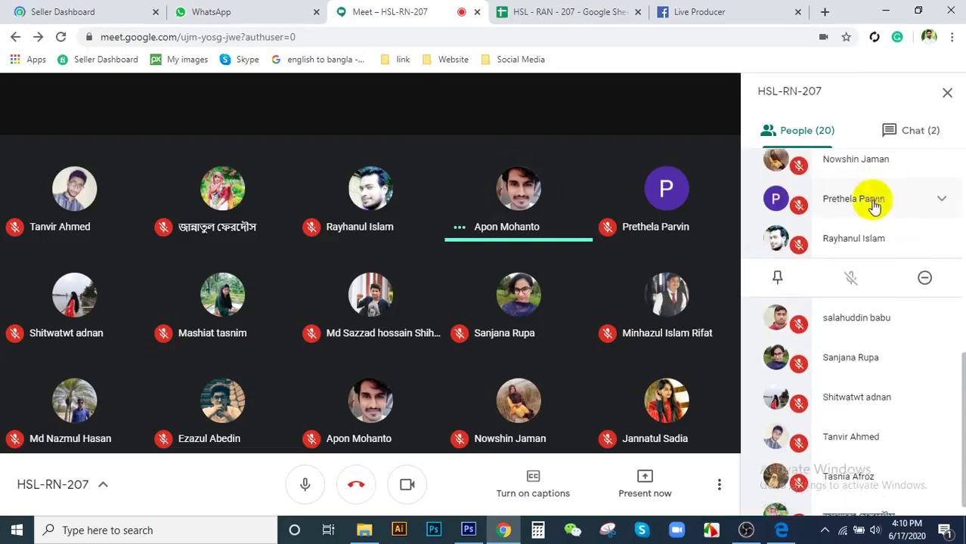
scroll(873, 206, "up", 2)
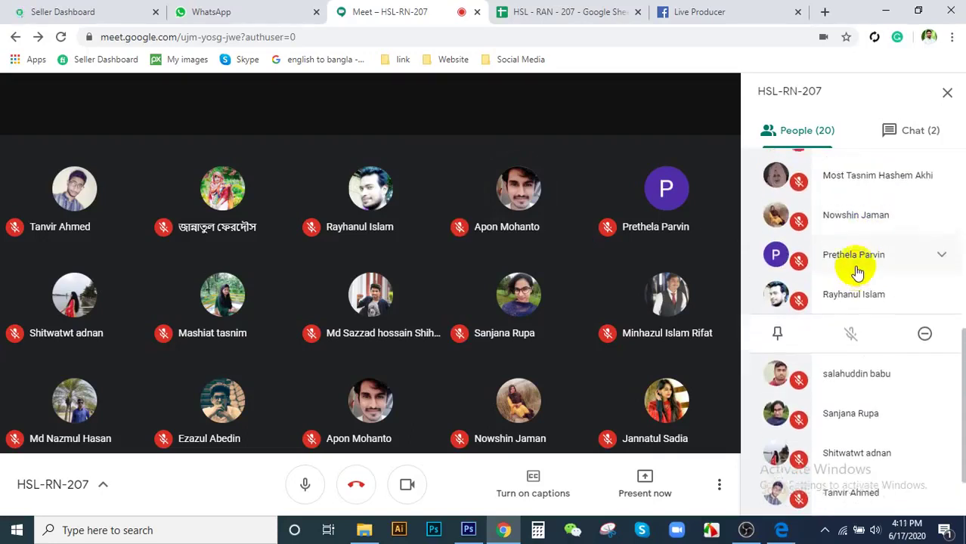
scroll(858, 271, "up", 2)
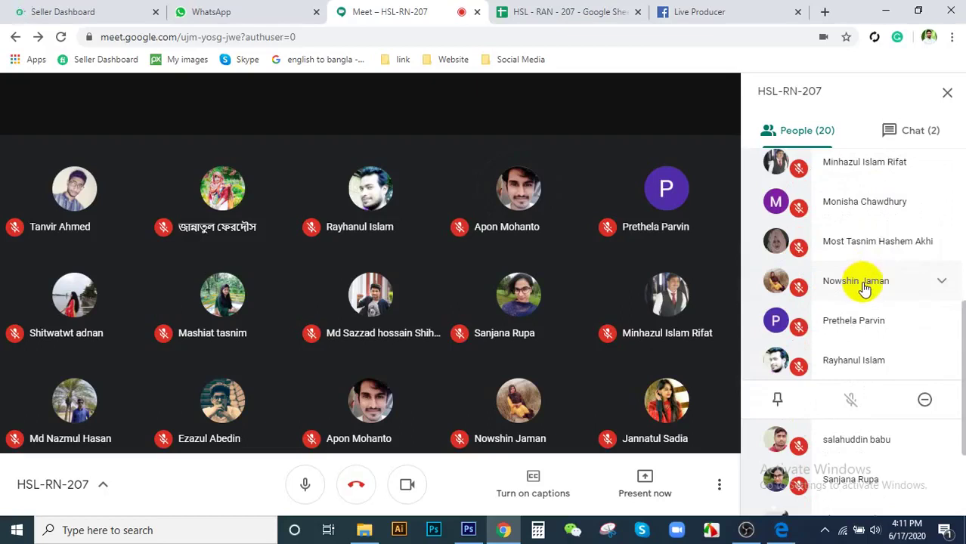
scroll(878, 286, "up", 2)
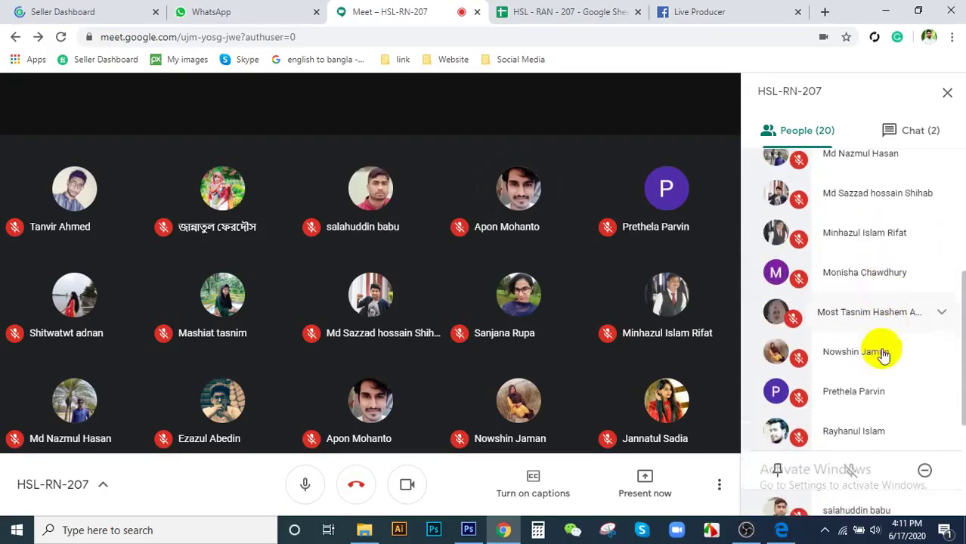
left_click(882, 279)
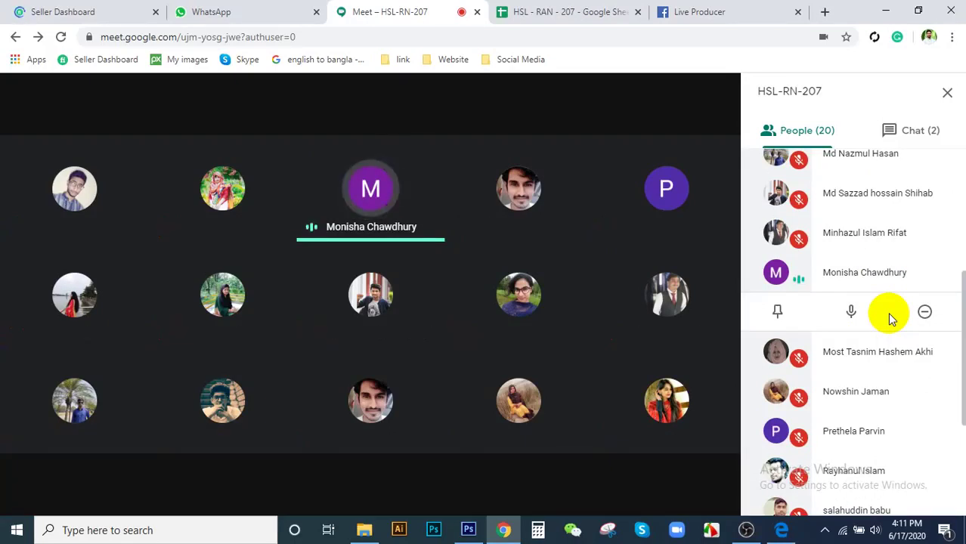
- Expand a different participant's pin/mute/remove bar, then another participant's further up the People list
left_click(907, 248)
scroll(895, 280, "up", 1)
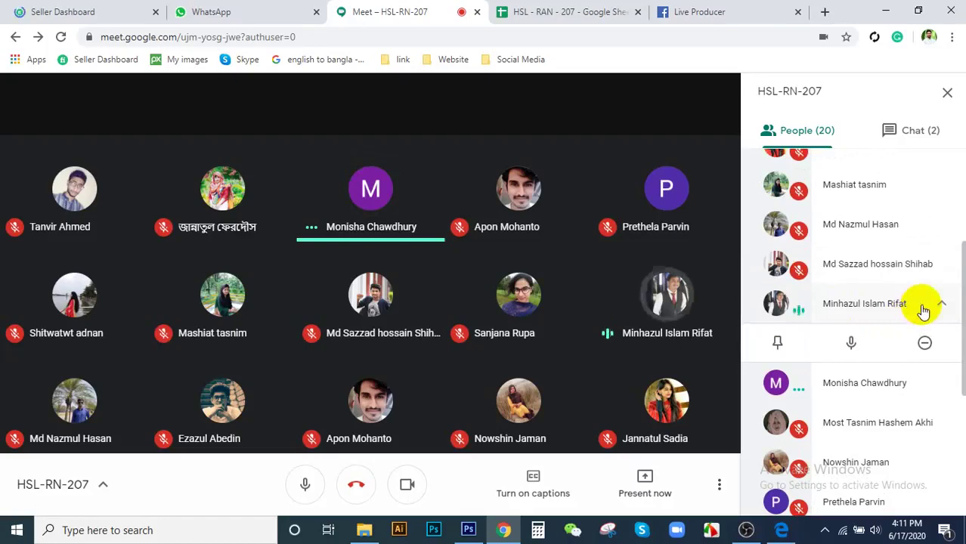
scroll(892, 309, "up", 1)
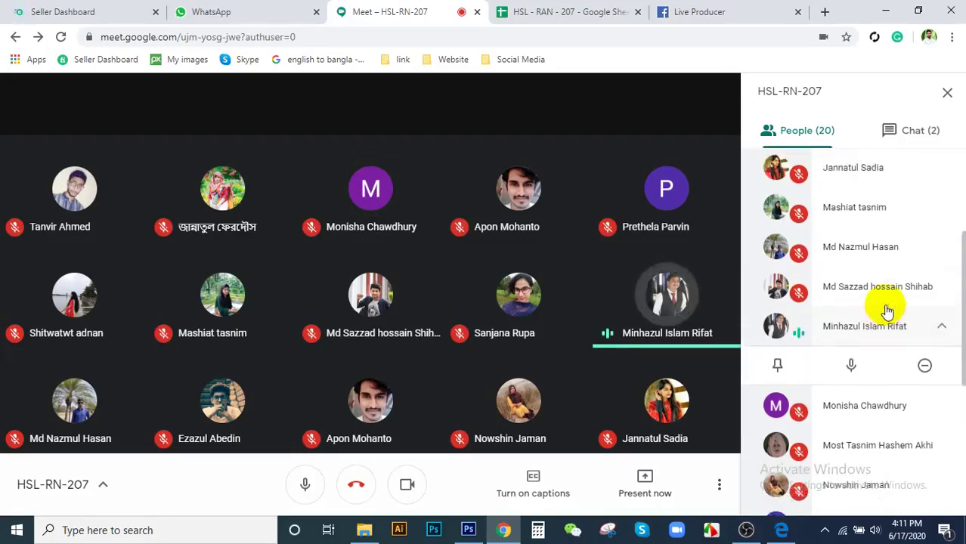
scroll(887, 310, "up", 1)
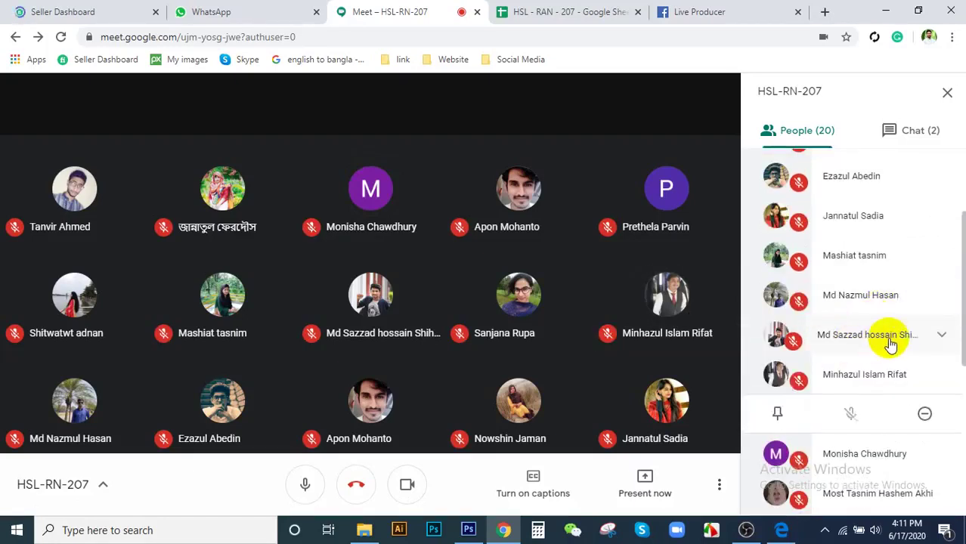
left_click(890, 342)
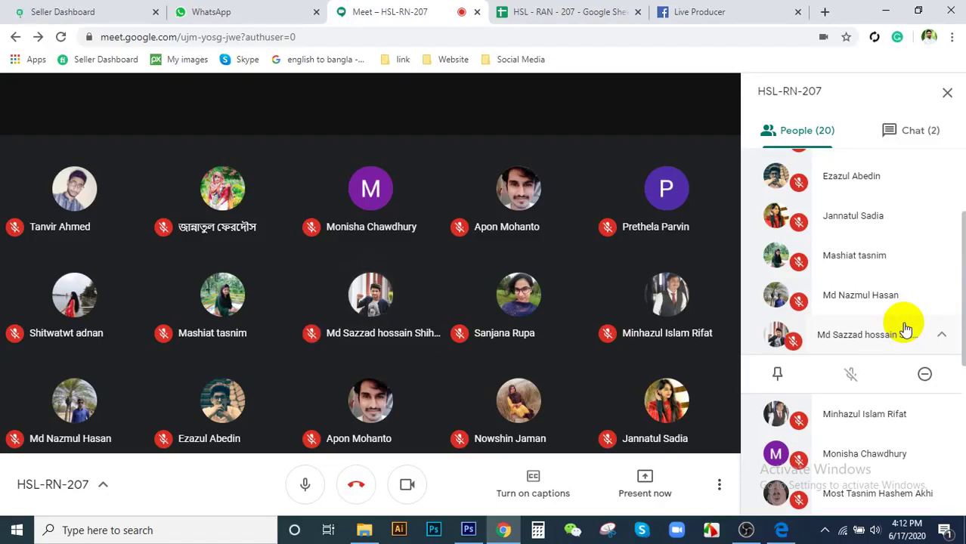
scroll(905, 327, "up", 2)
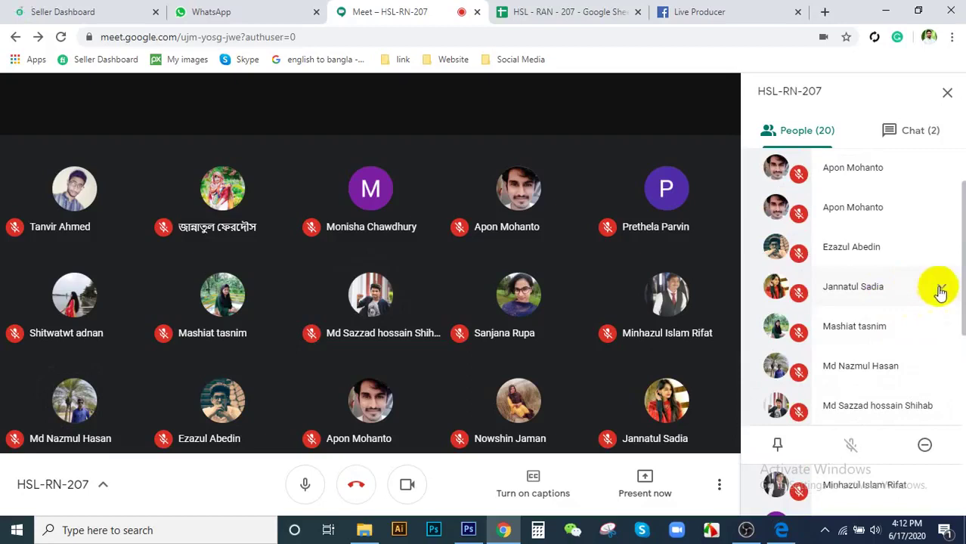
left_click(928, 139)
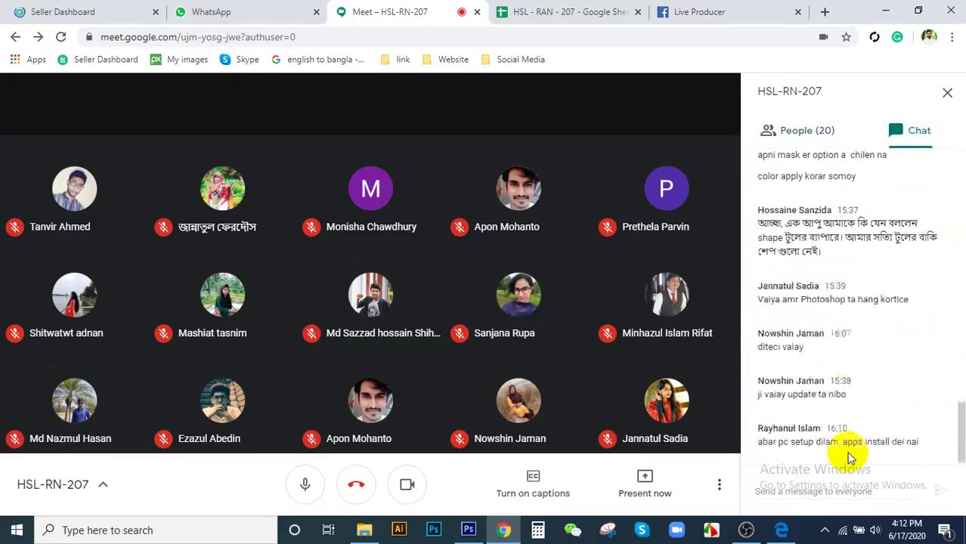
left_click(822, 141)
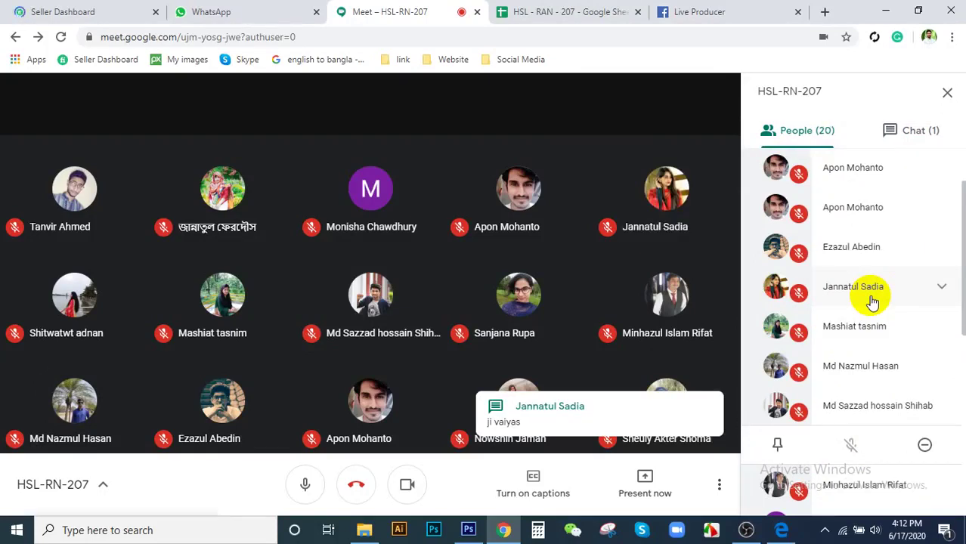
scroll(876, 252, "up", 2)
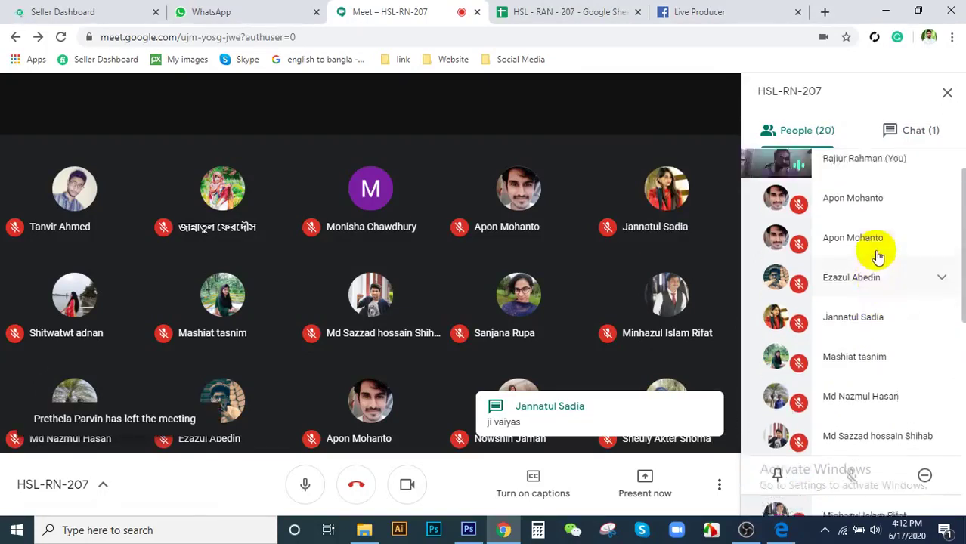
left_click(900, 128)
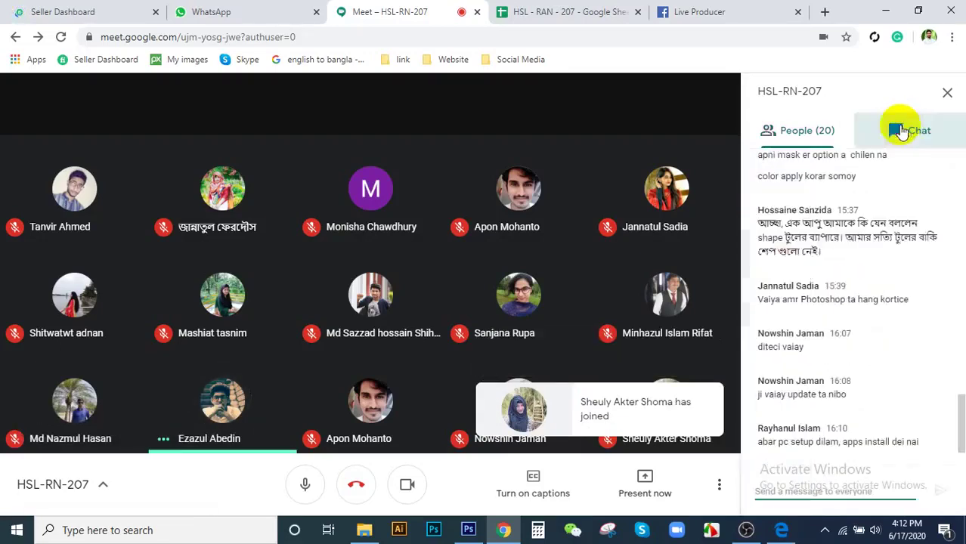
left_click(820, 136)
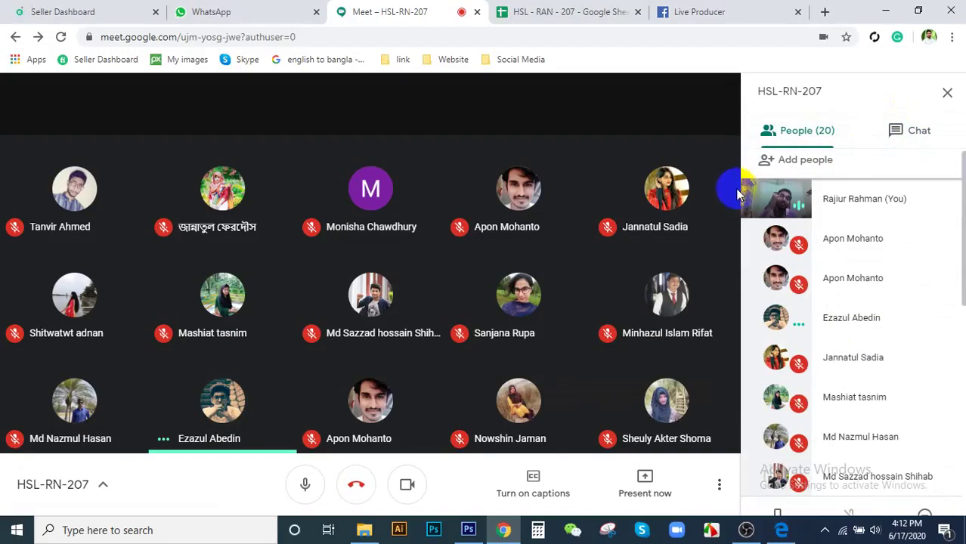
mouse_move(728, 191)
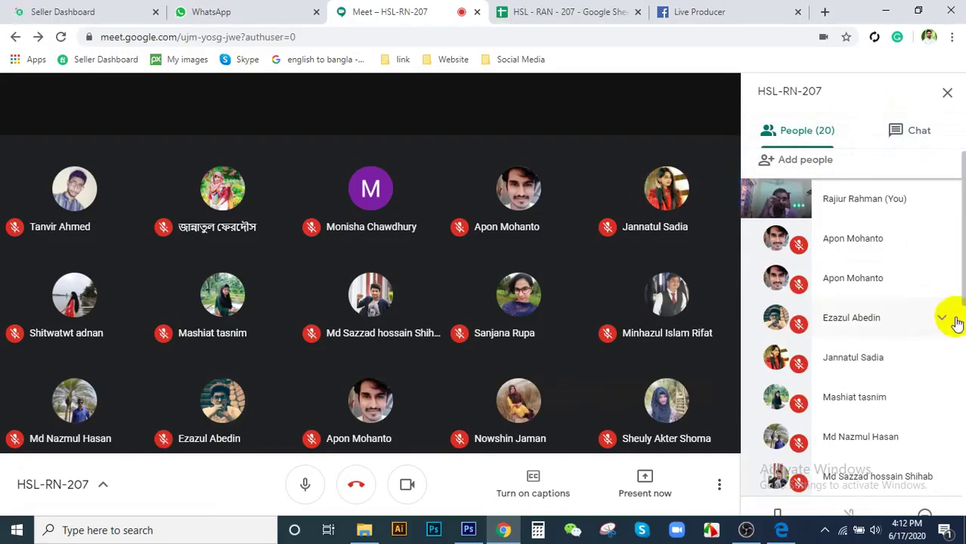
left_click(628, 340)
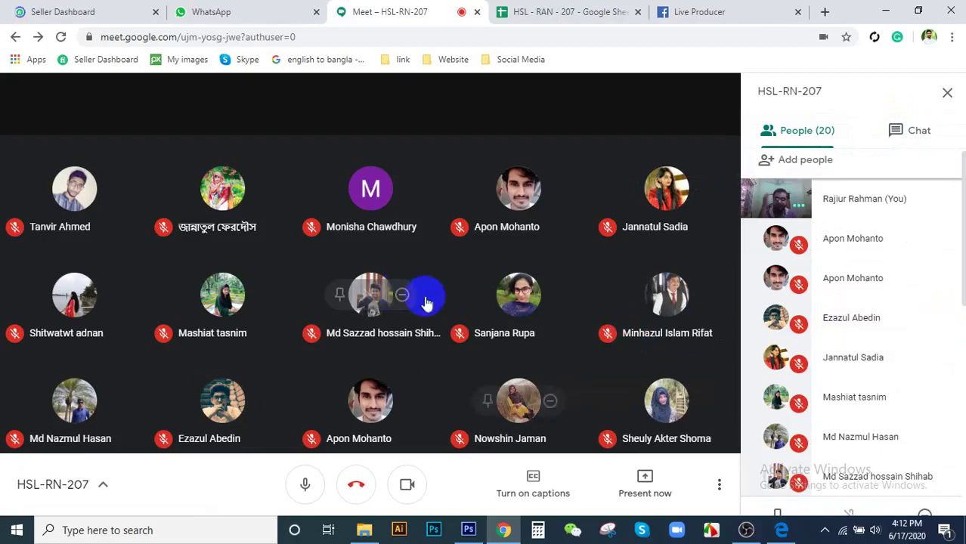
- Watch the call while a participant starts presenting their Photoshop screen
mouse_move(543, 337)
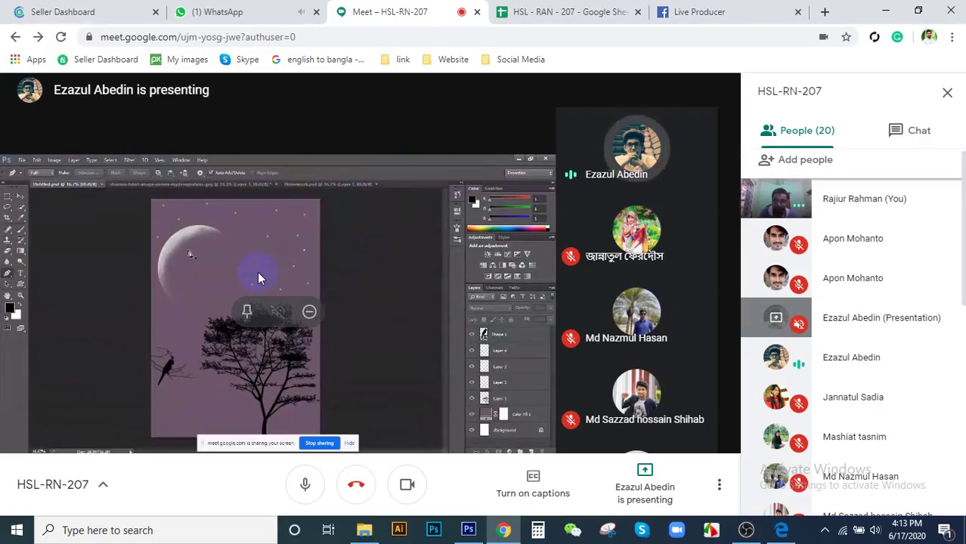
left_click(278, 9)
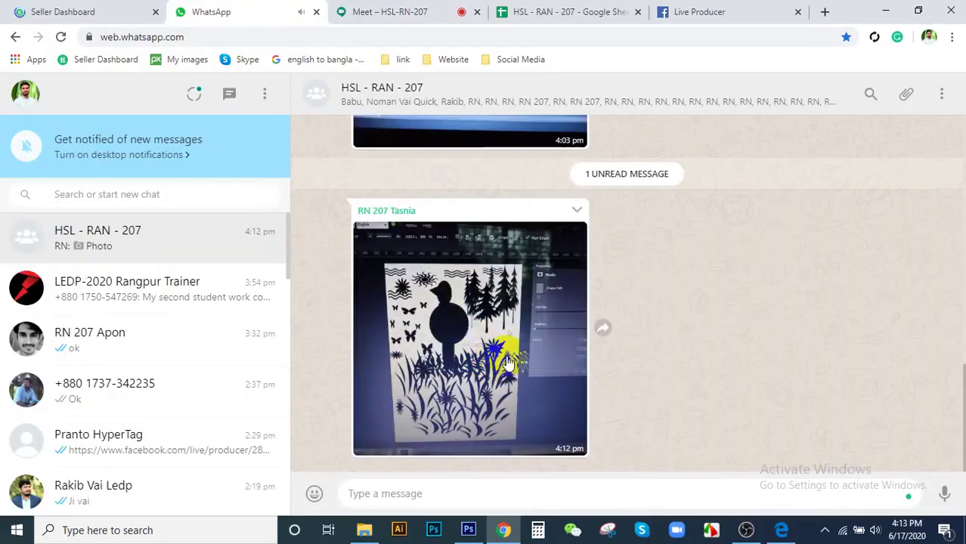
left_click(385, 11)
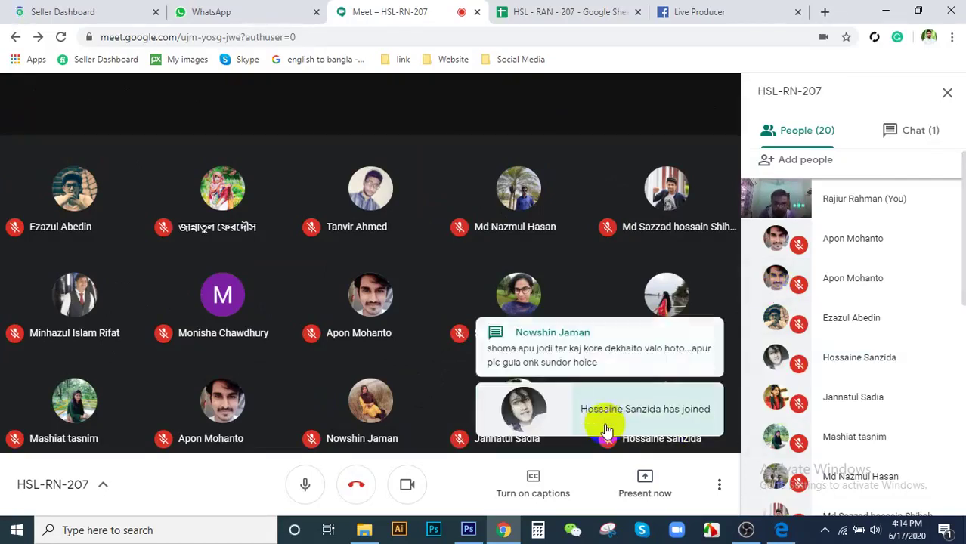
- Show the chat messages in the Meet side panel and look over the participant tiles
left_click(920, 134)
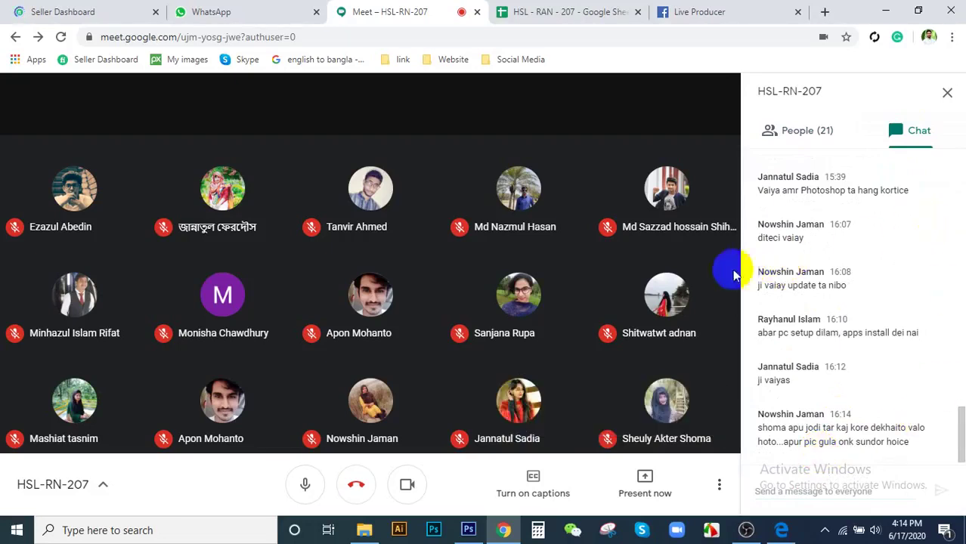
mouse_move(673, 295)
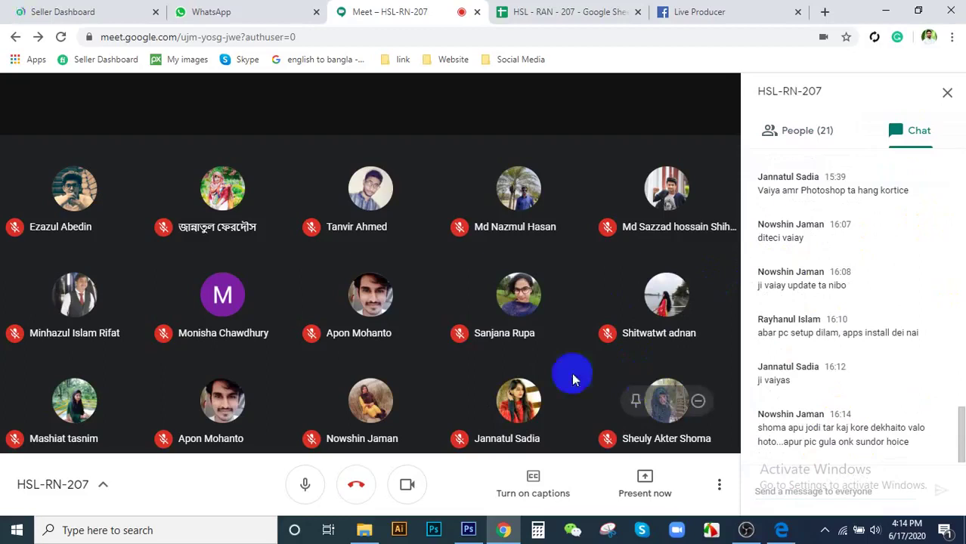
mouse_move(509, 328)
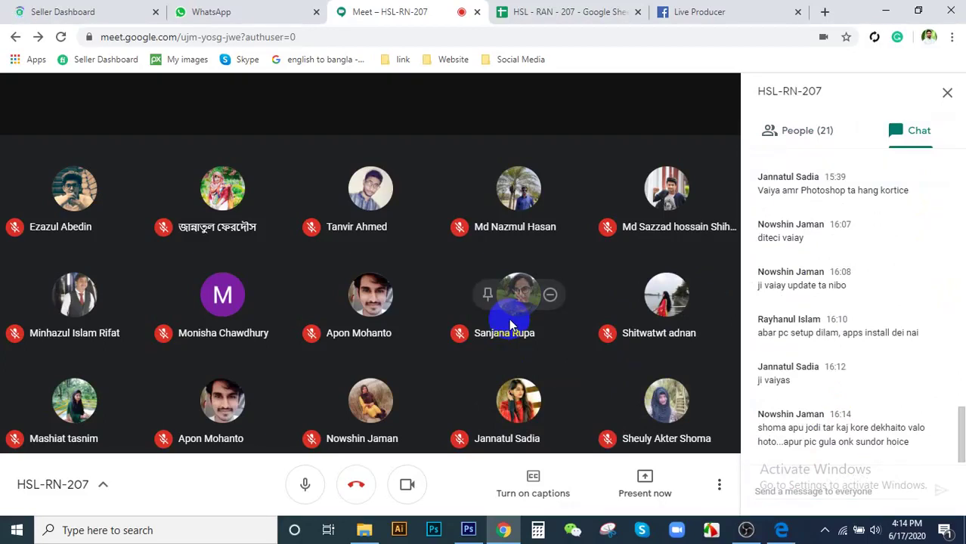
mouse_move(664, 405)
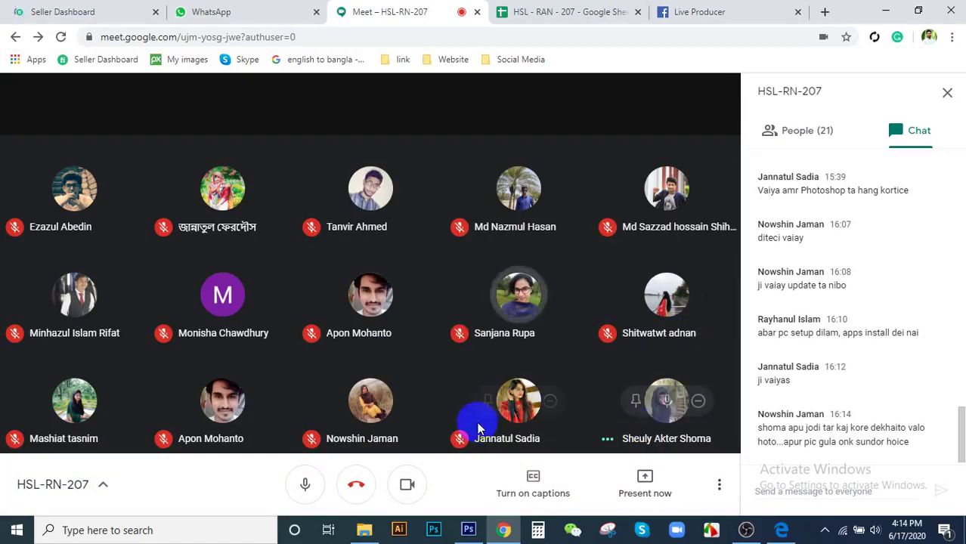
mouse_move(477, 422)
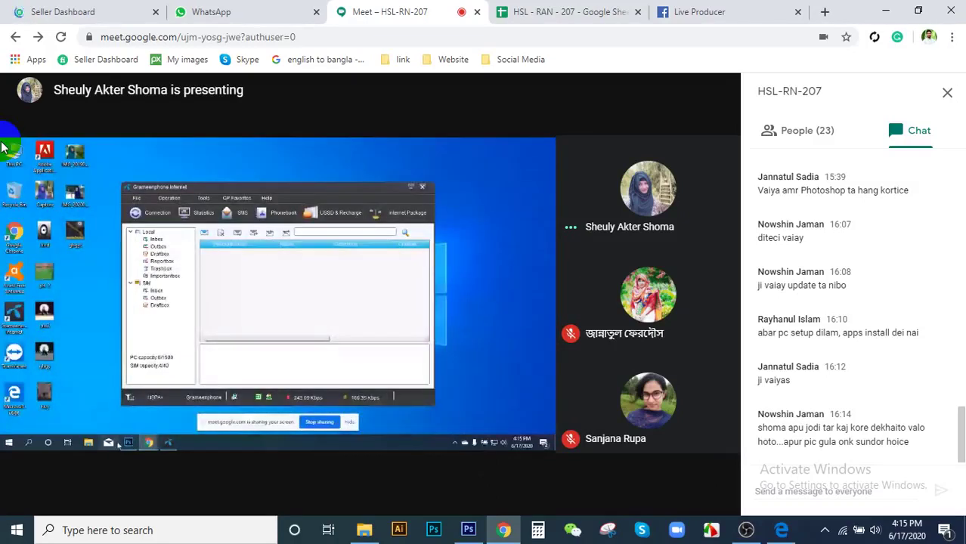
- Flick between the Fiverr dashboard, HSL - RAN - 207 spreadsheet and Meet tabs, landing on Fiverr
left_click(75, 12)
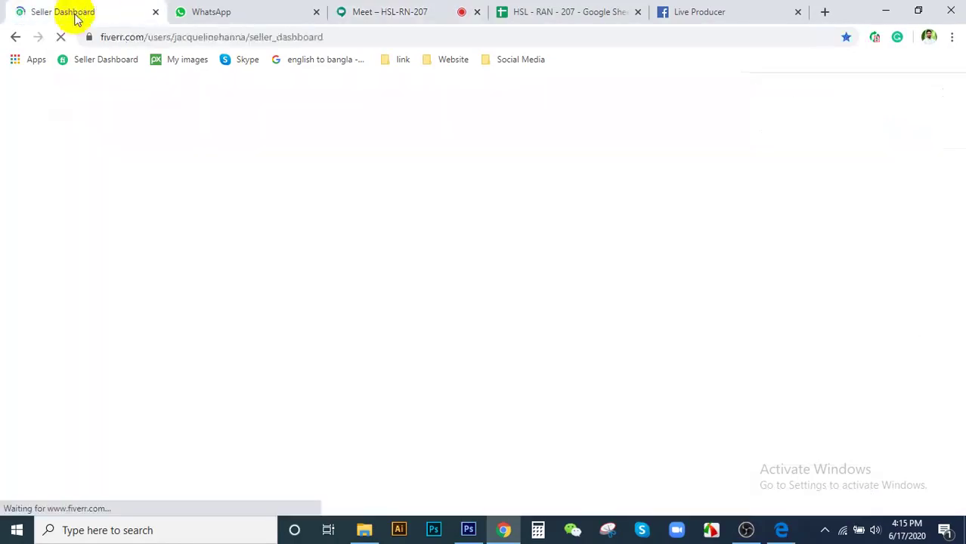
left_click(548, 8)
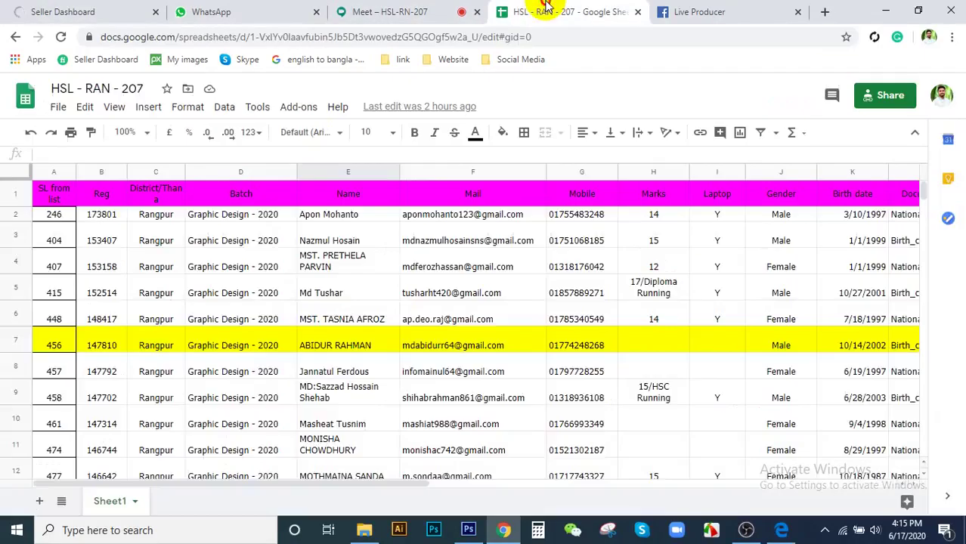
left_click(421, 9)
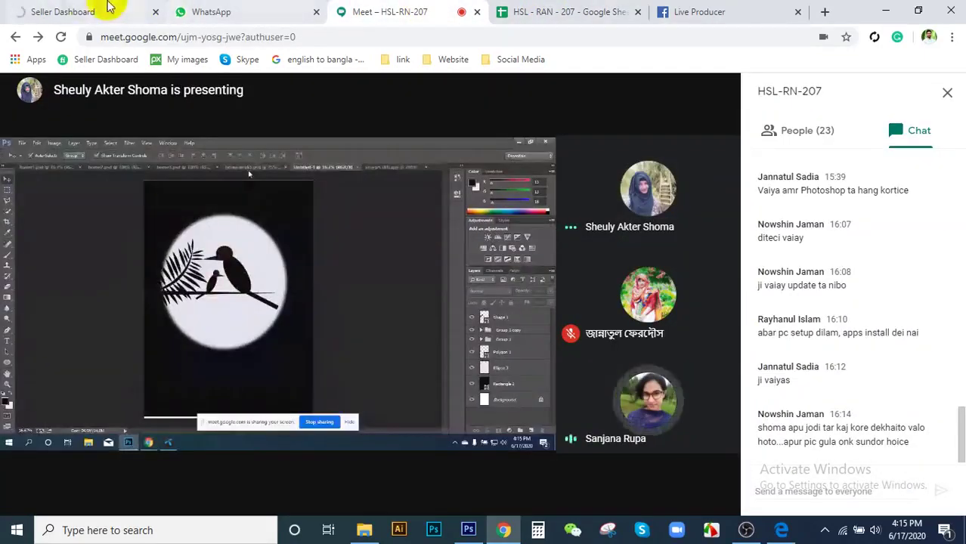
left_click(109, 7)
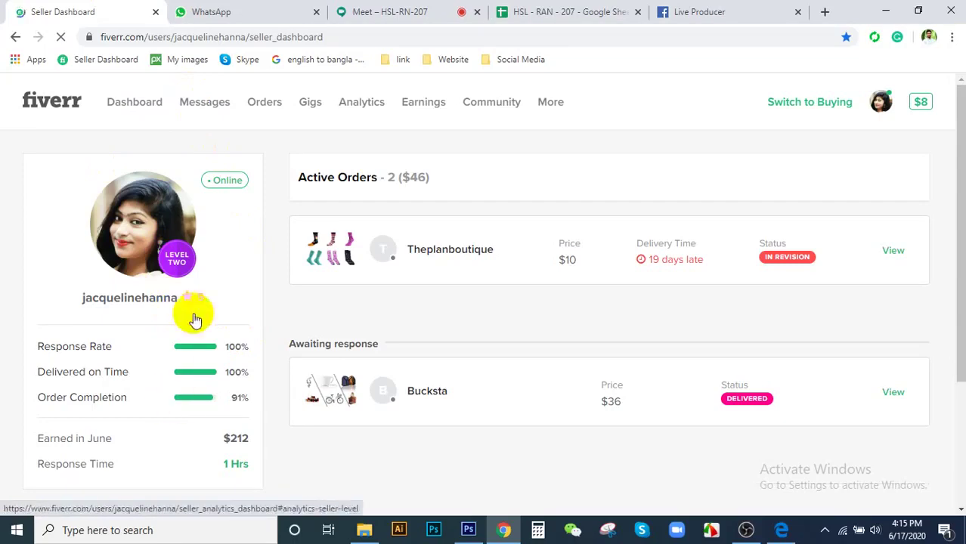
- Scroll through the Fiverr seller dashboard, then return to the Meet – HSL-RN-207 tab
scroll(146, 306, "down", 1)
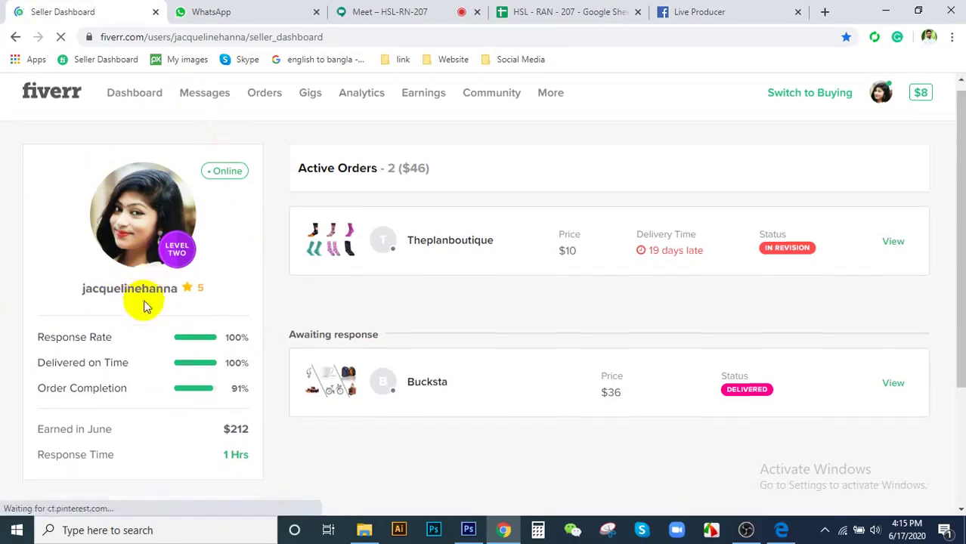
scroll(146, 306, "down", 2)
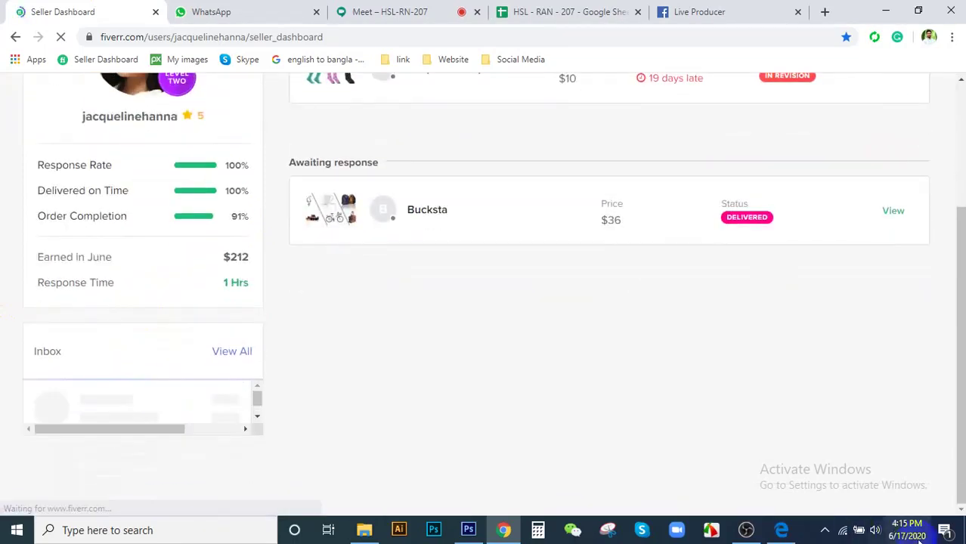
left_click(825, 531)
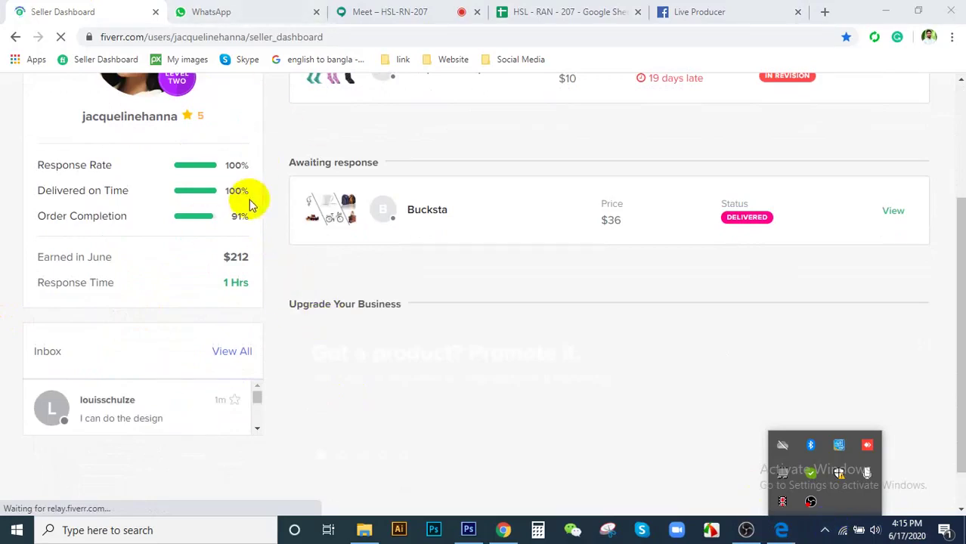
scroll(139, 240, "down", 1)
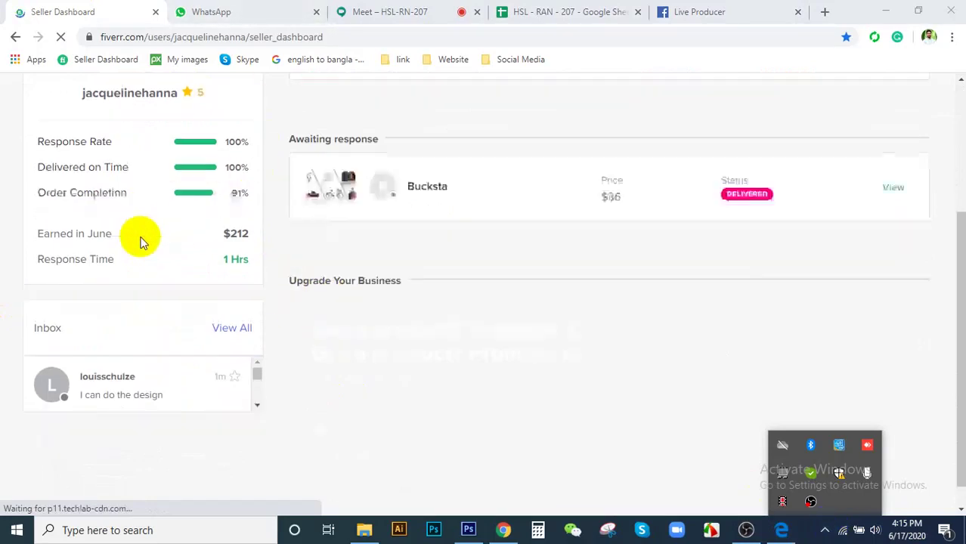
scroll(140, 237, "up", 1)
scroll(161, 308, "up", 1)
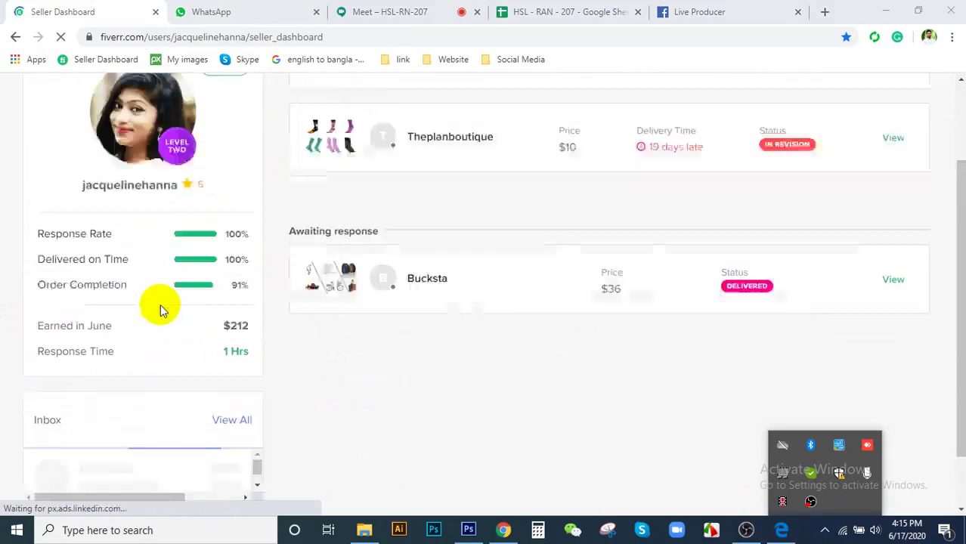
scroll(161, 303, "up", 2)
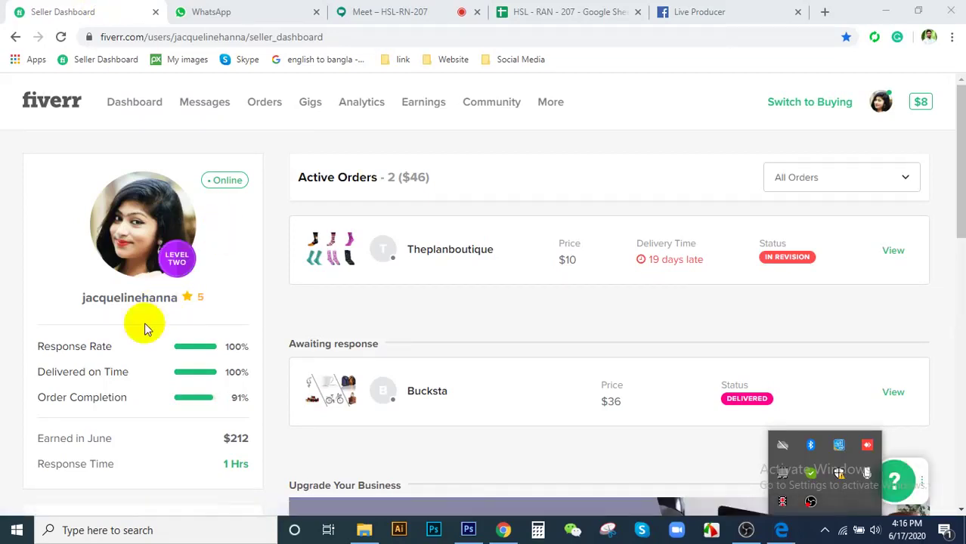
scroll(146, 328, "down", 4)
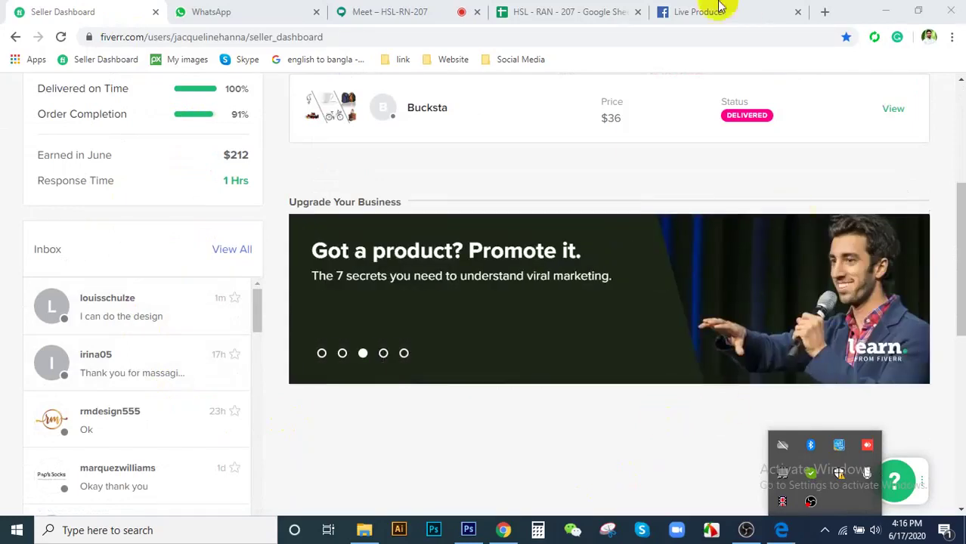
left_click(616, 12)
left_click(408, 11)
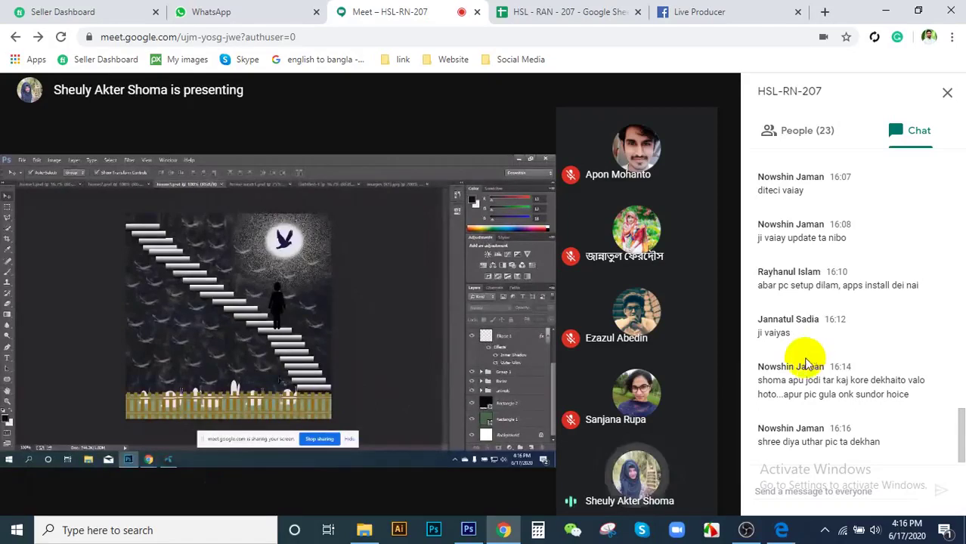
- Bring the graphic-design module PDF in Edge to the front over the Meet call
mouse_move(748, 354)
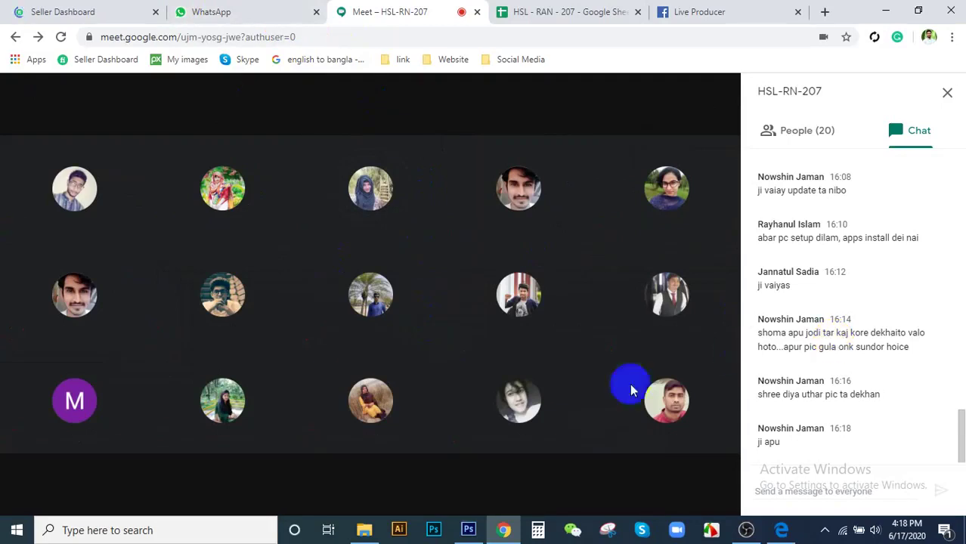
mouse_move(456, 146)
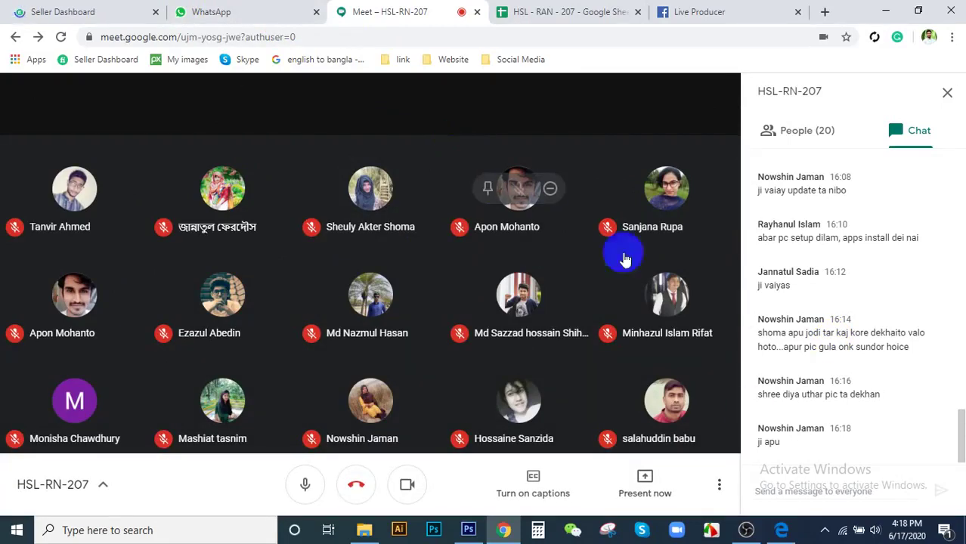
left_click(781, 530)
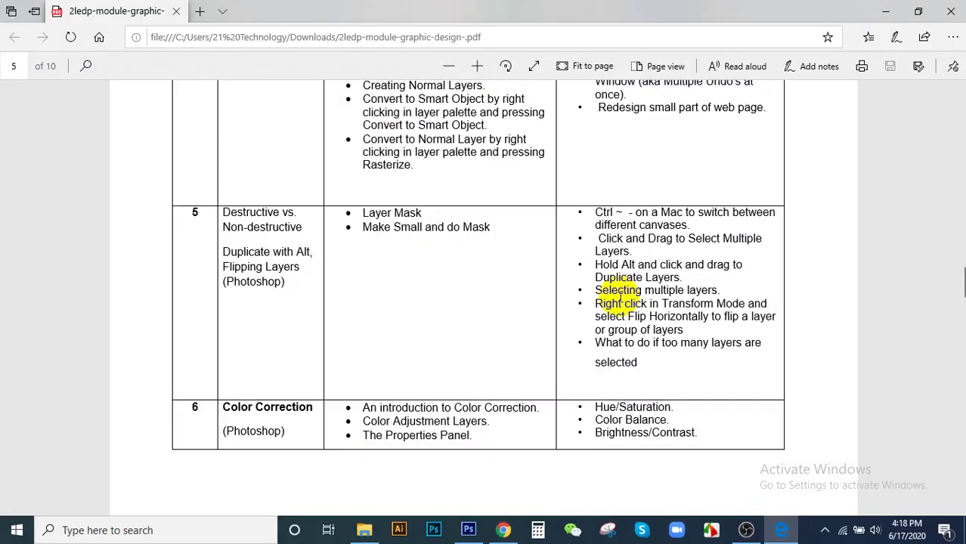
- Scroll the PDF to the Destructive vs. Non-destructive and Color Correction rows, then switch to Photoshop
left_click(824, 530)
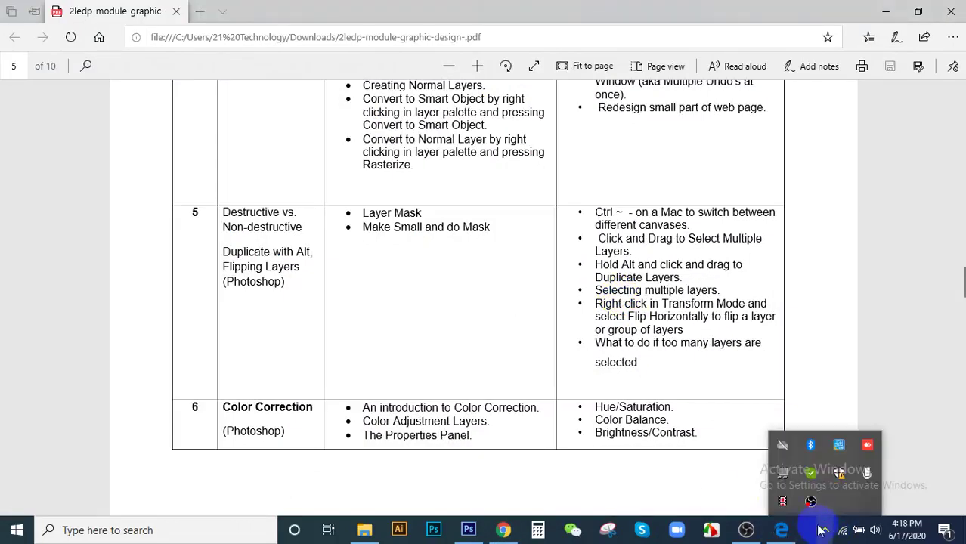
left_click(822, 531)
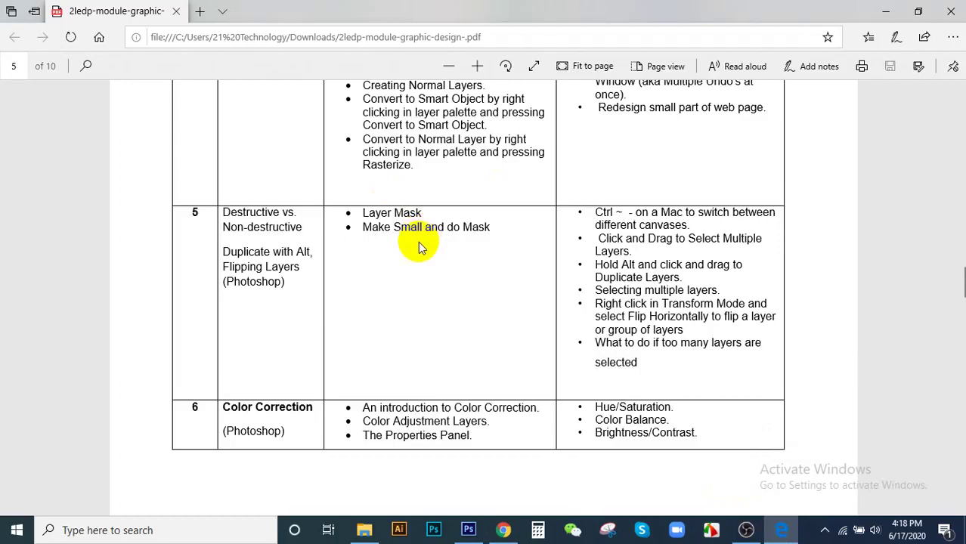
scroll(420, 245, "down", 1)
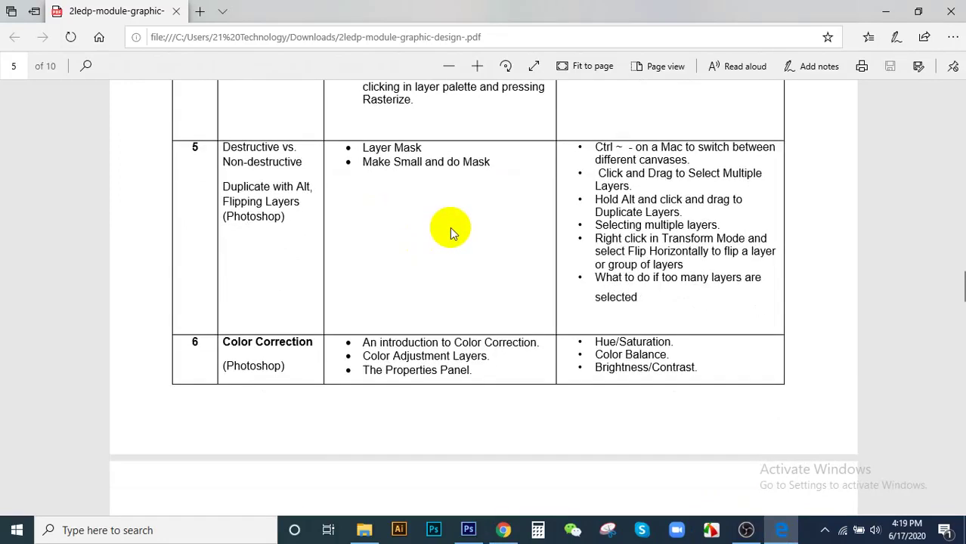
scroll(449, 227, "down", 2)
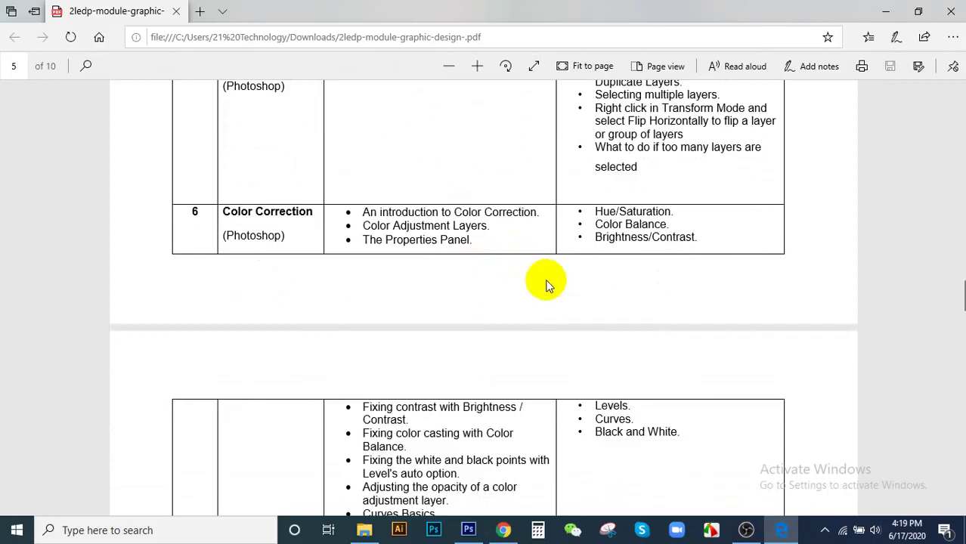
scroll(549, 286, "up", 2)
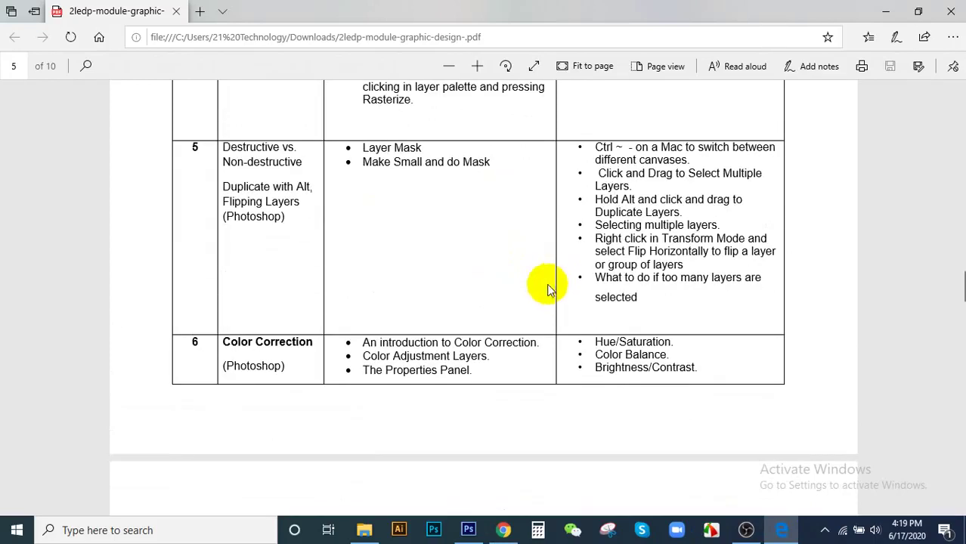
left_click(503, 529)
- Open Socks design.jpg from Pictures in Photoshop and show the Properties panel
left_click(469, 529)
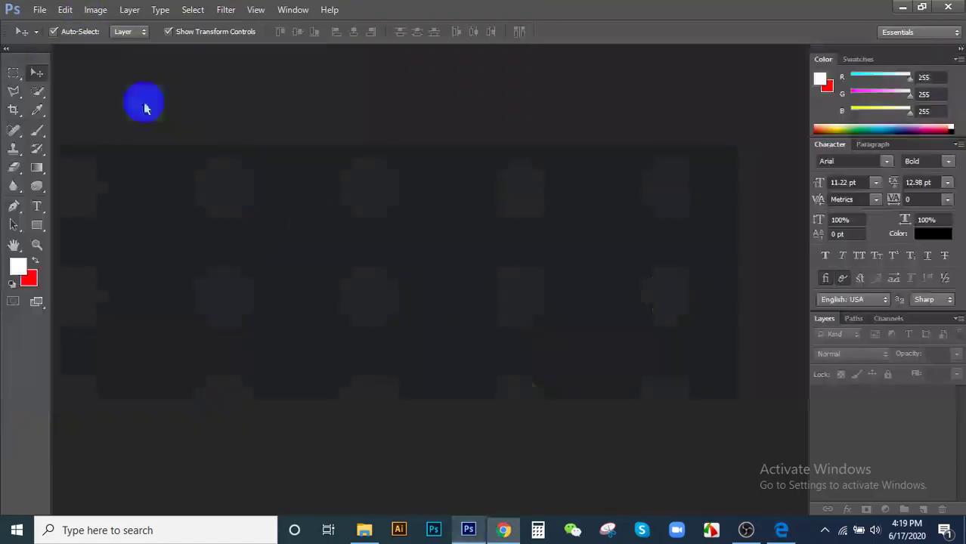
left_click(95, 9)
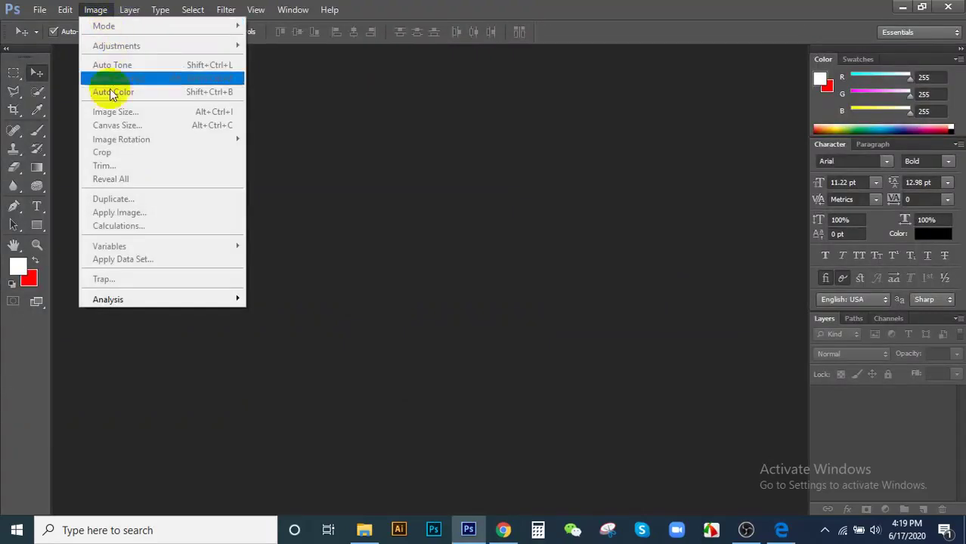
left_click(38, 9)
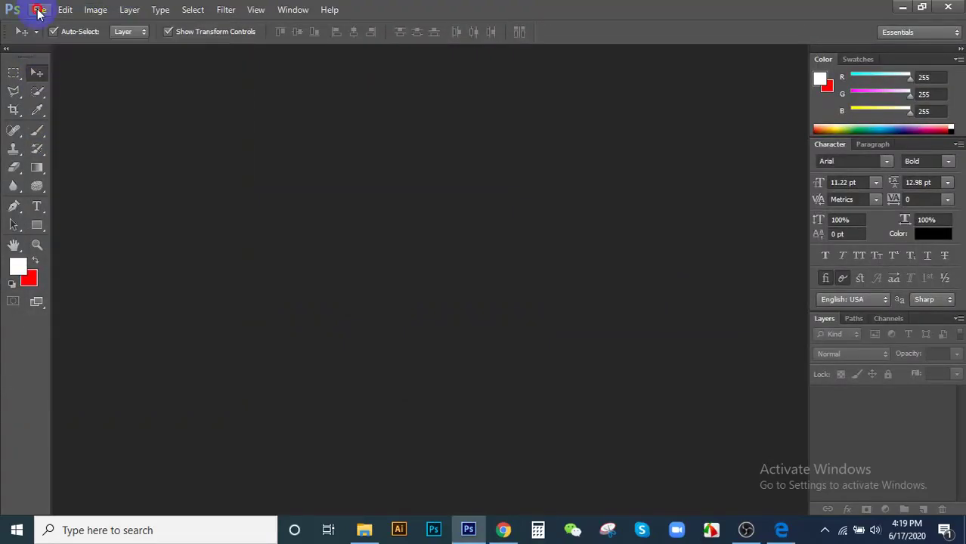
left_click(371, 134)
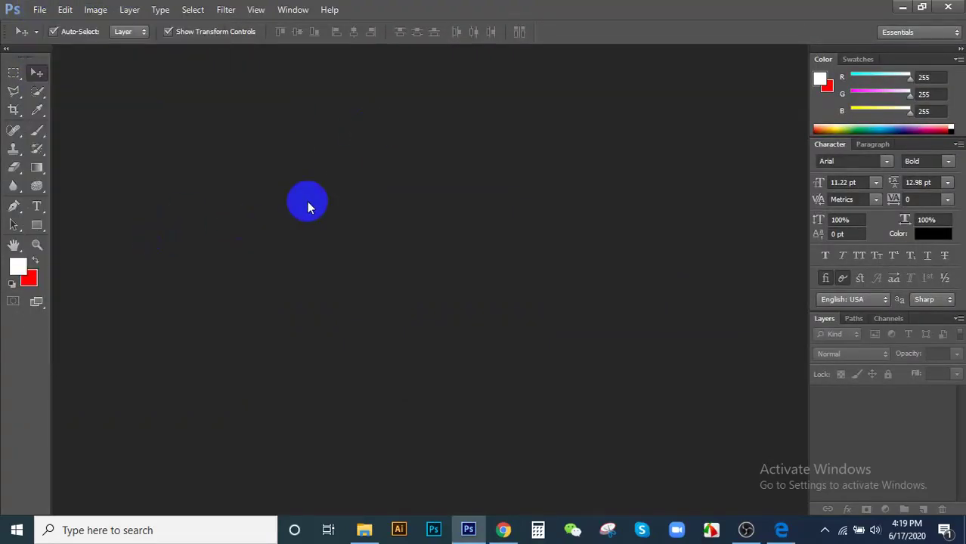
double_click(309, 183)
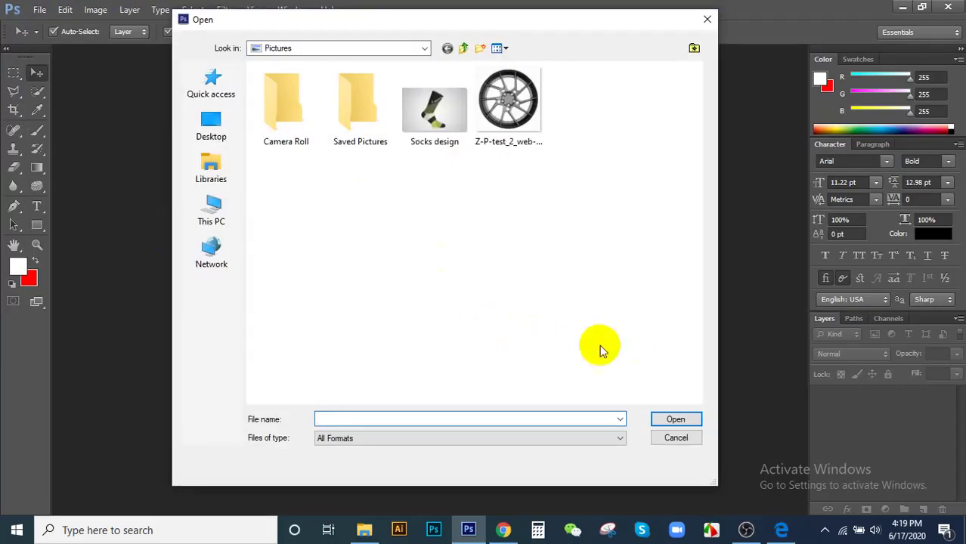
double_click(435, 110)
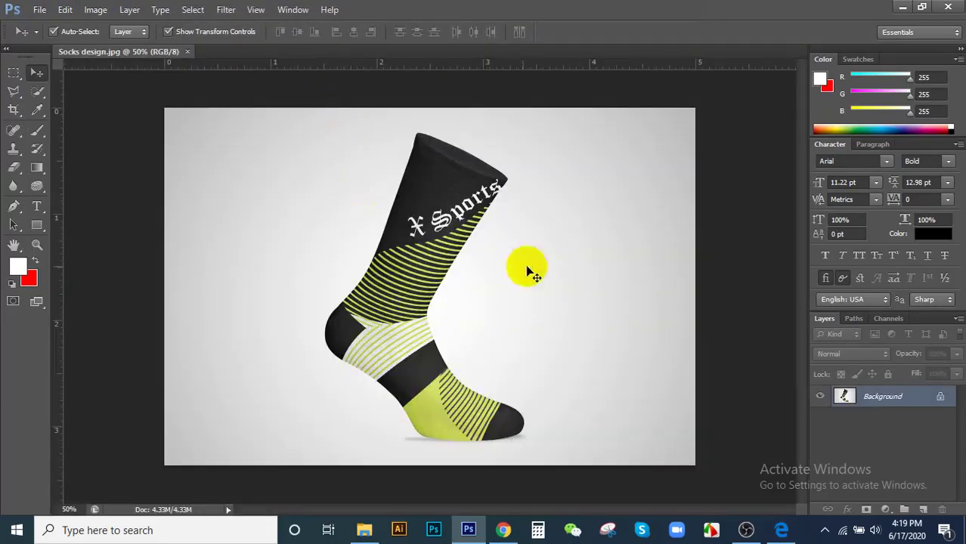
left_click(296, 10)
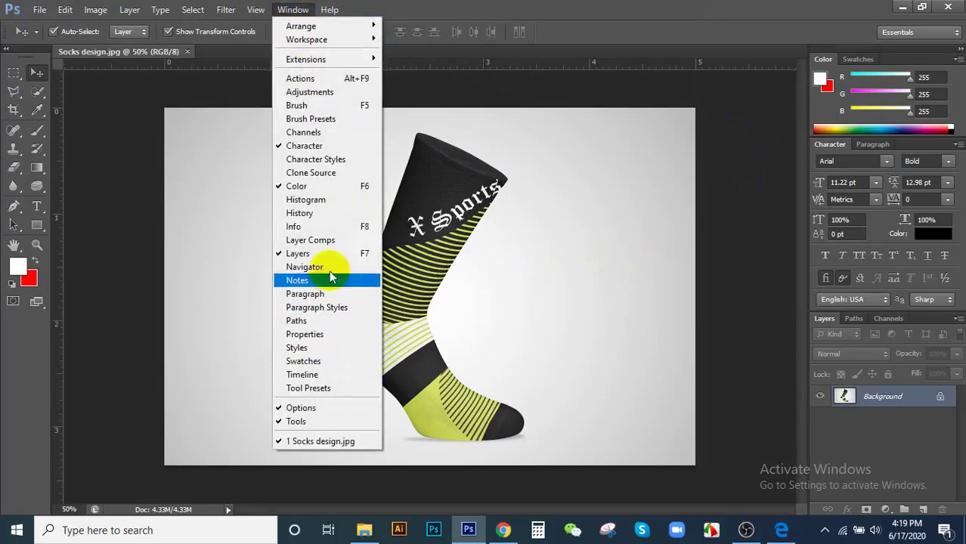
left_click(323, 334)
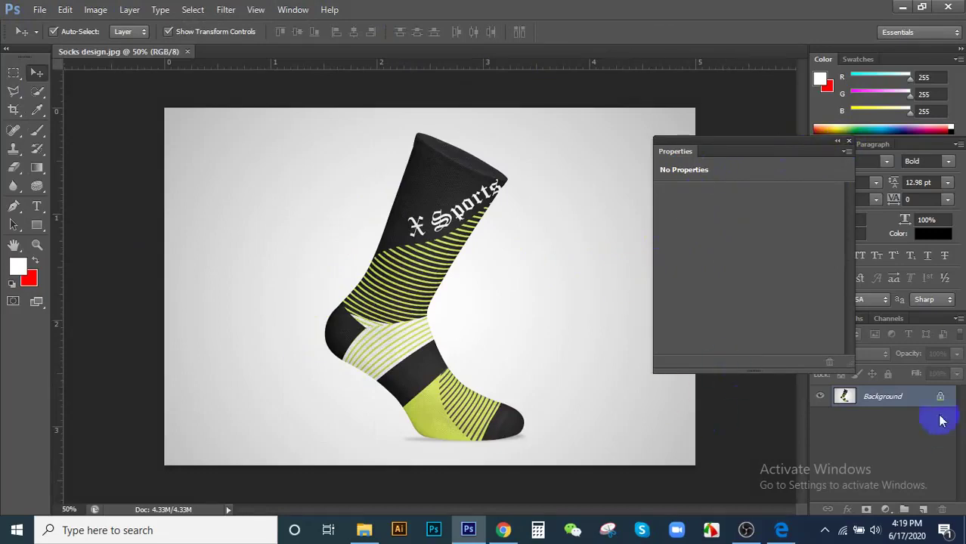
- Duplicate the photo to Layer 1 and paint a soft-brush stroke across the sock's upper stripes
key("ctrl+j")
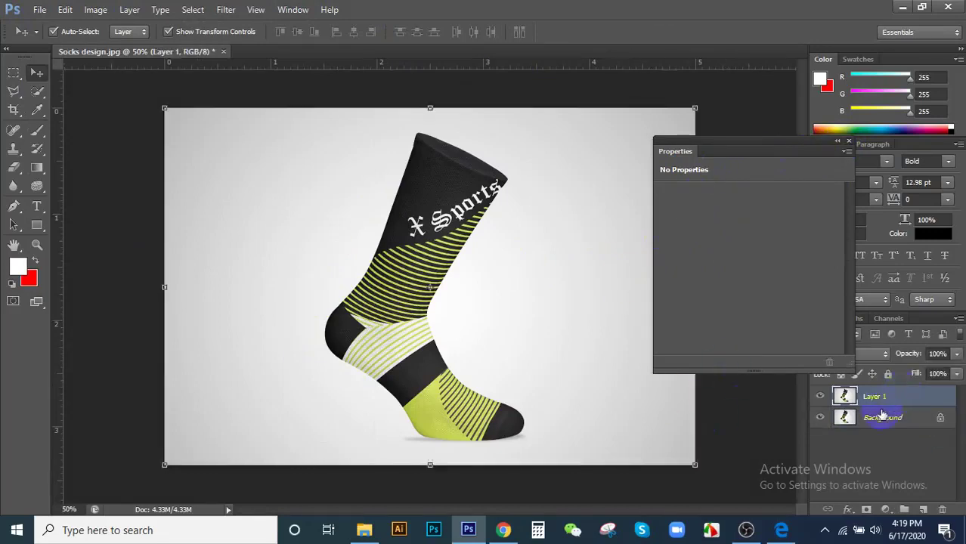
left_click(883, 418)
left_click(563, 287)
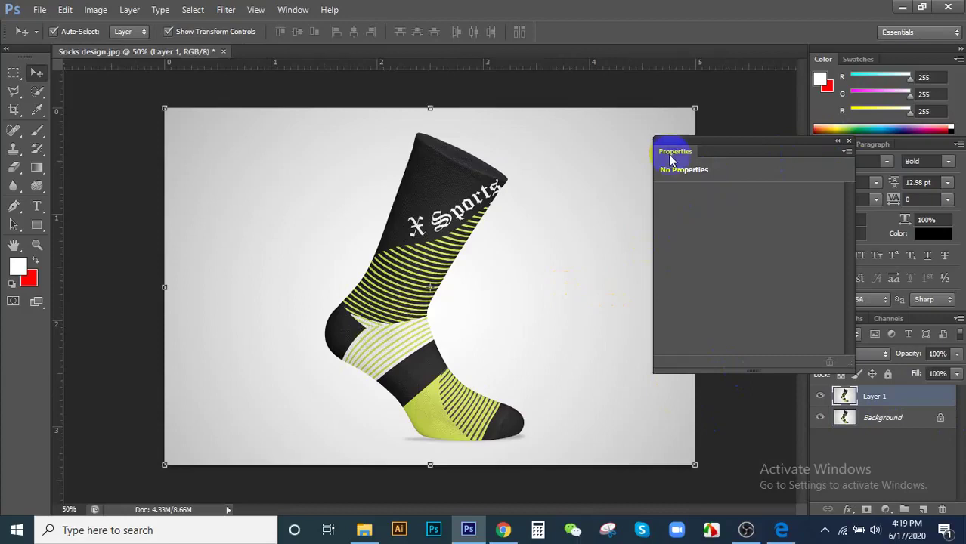
left_click(37, 130)
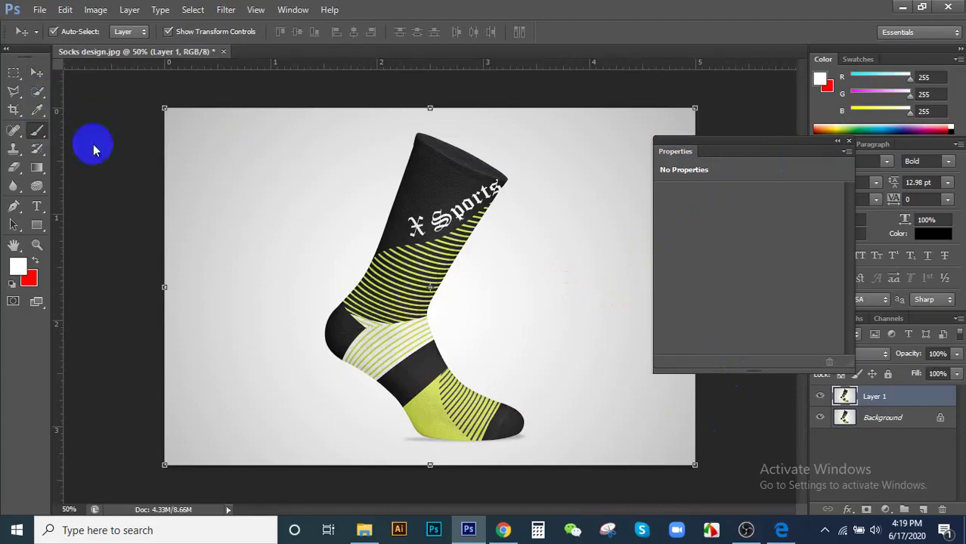
mouse_move(340, 214)
left_mouse_down()
mouse_move(443, 304)
mouse_move(454, 296)
mouse_move(334, 334)
left_mouse_up()
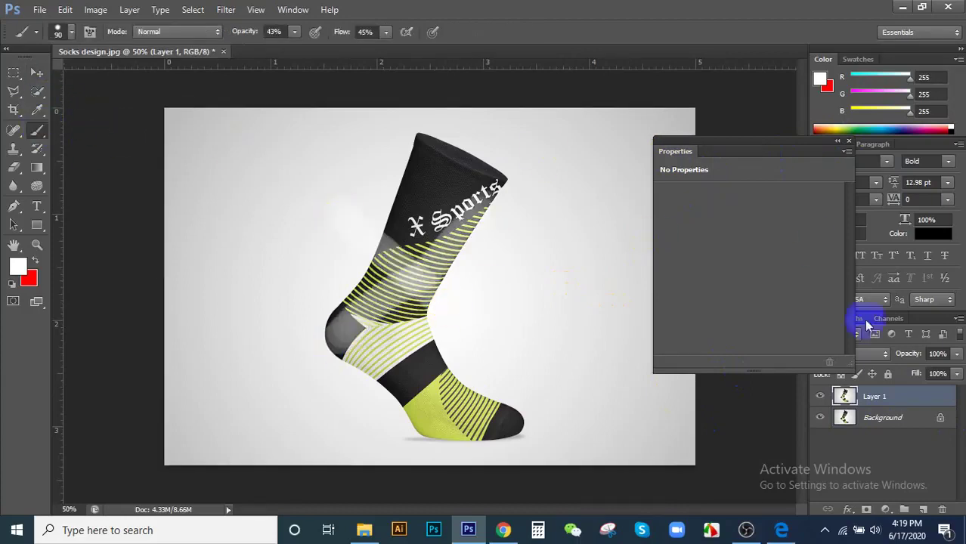
- Draw a large black rectangle over the sock's upper part and a small one top right
left_click(37, 224)
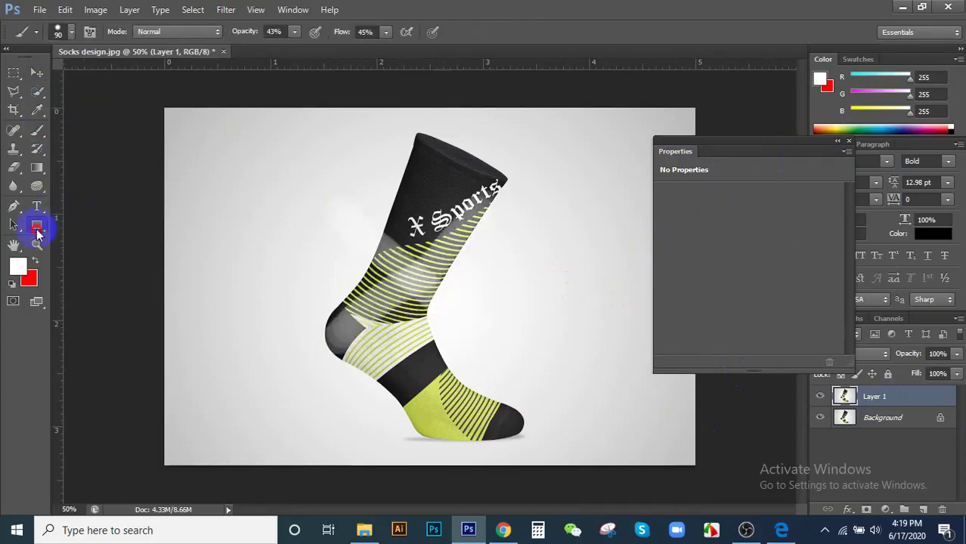
left_click_drag(340, 194, 483, 301)
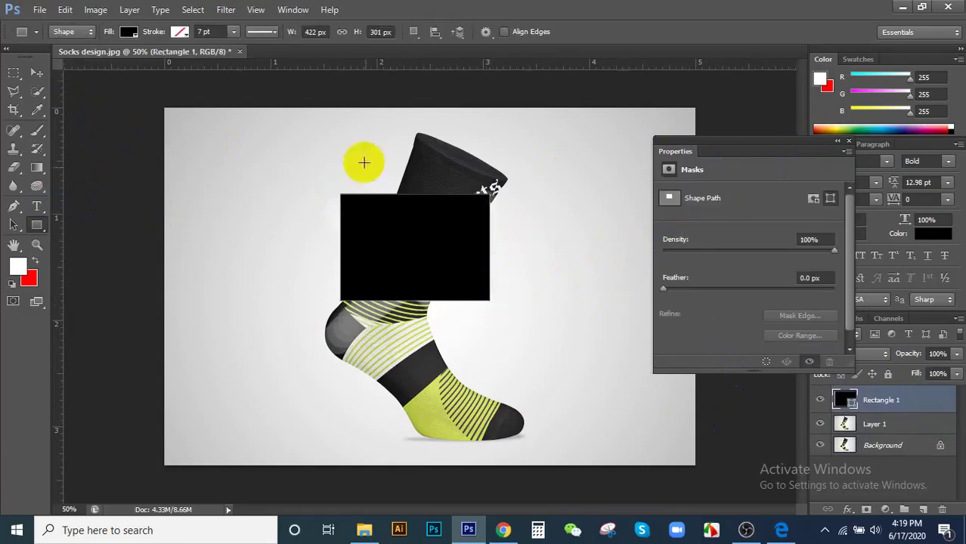
left_click_drag(558, 130, 621, 178)
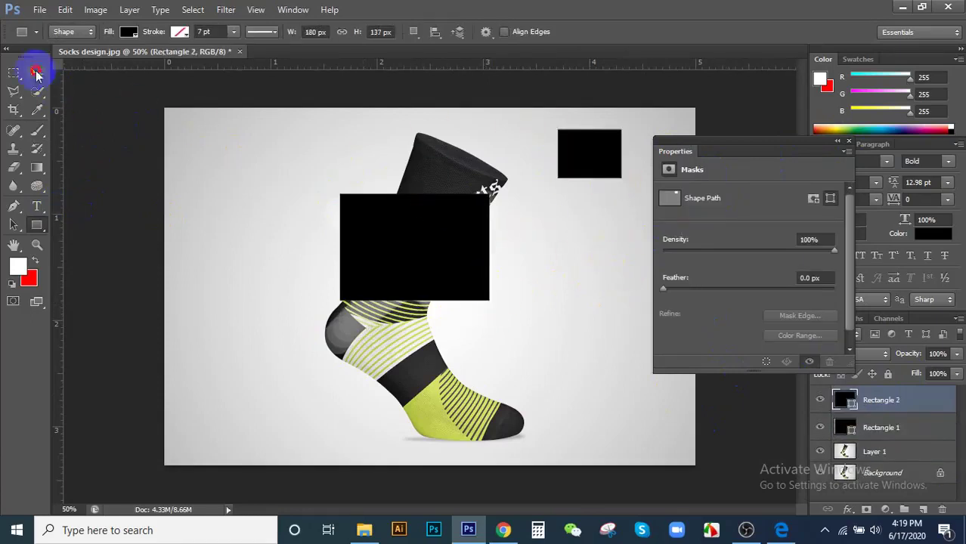
left_click(37, 72)
left_click(599, 237)
left_click(594, 161)
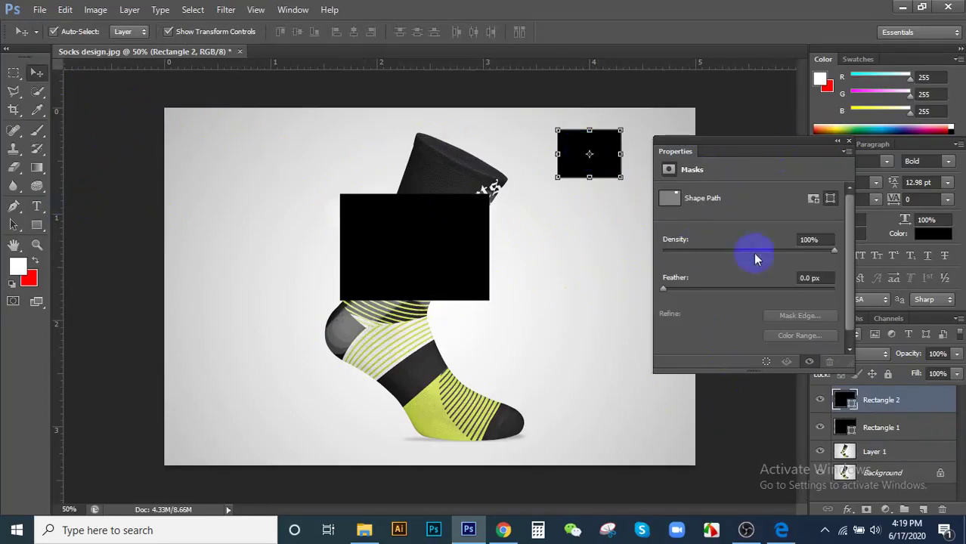
- Experiment with the small rectangle's mask density and feather, ending at 100% density and 0 px
mouse_move(835, 252)
left_mouse_down()
mouse_move(651, 255)
mouse_move(839, 253)
left_mouse_up()
left_click_drag(662, 291, 831, 296)
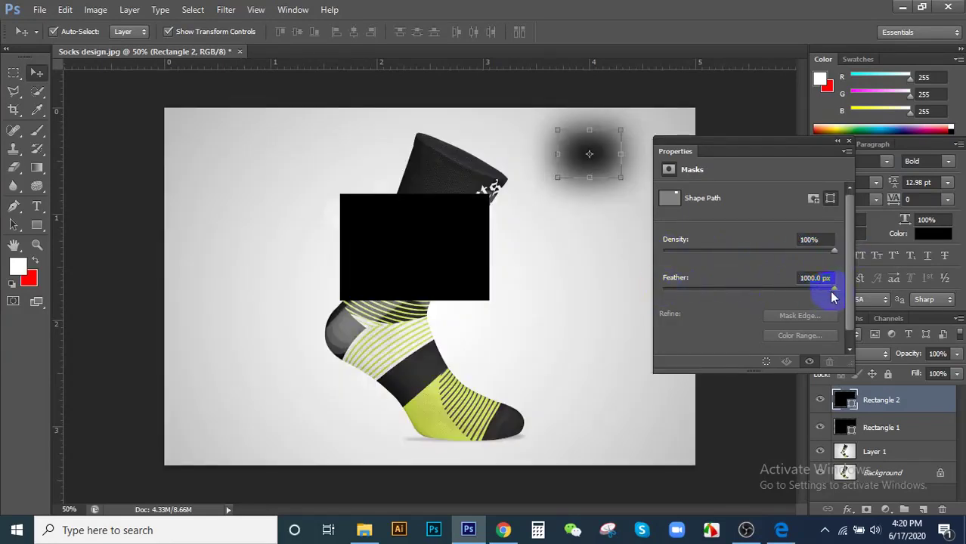
left_click(772, 289)
left_click_drag(776, 288, 662, 286)
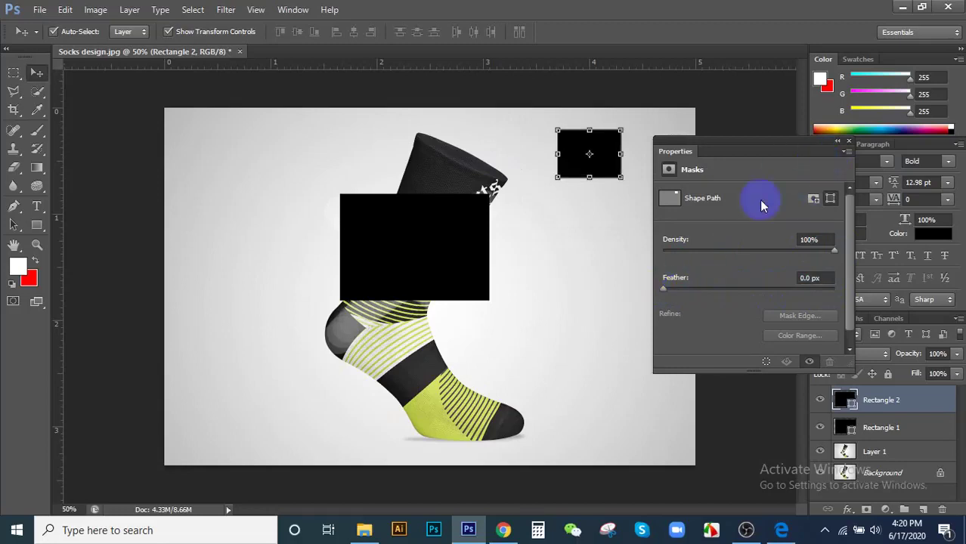
left_click(848, 141)
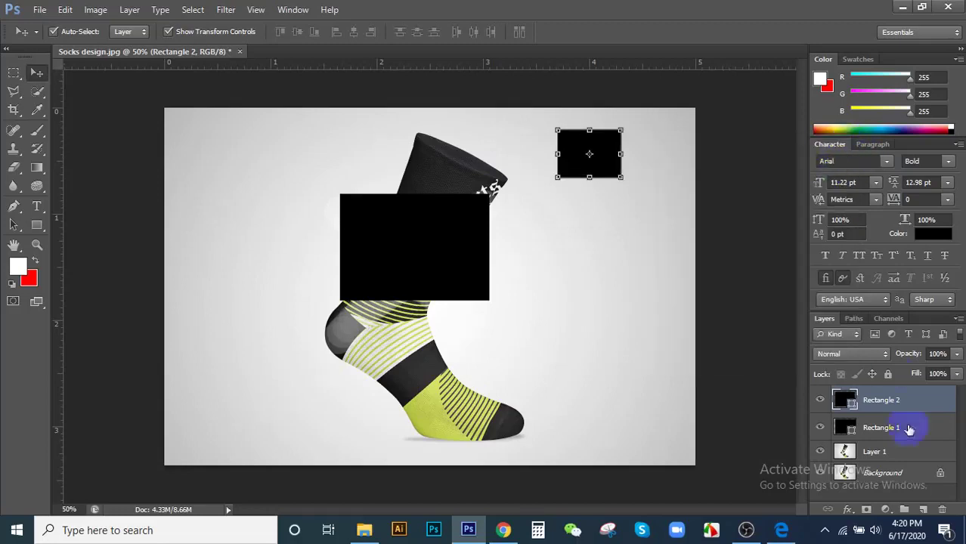
- Reopen the Properties panel, select Rectangle 1 and Rectangle 2, then close it
left_click(882, 452)
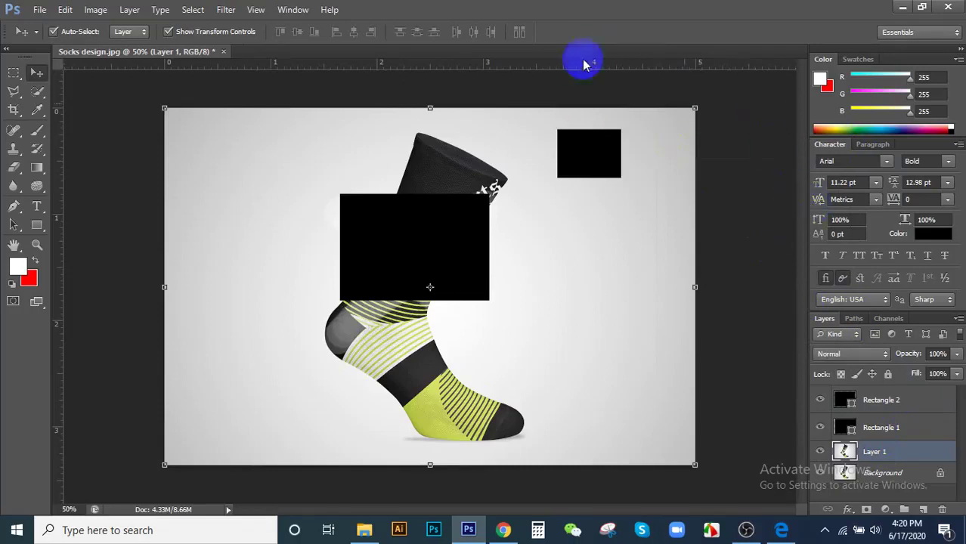
left_click(293, 10)
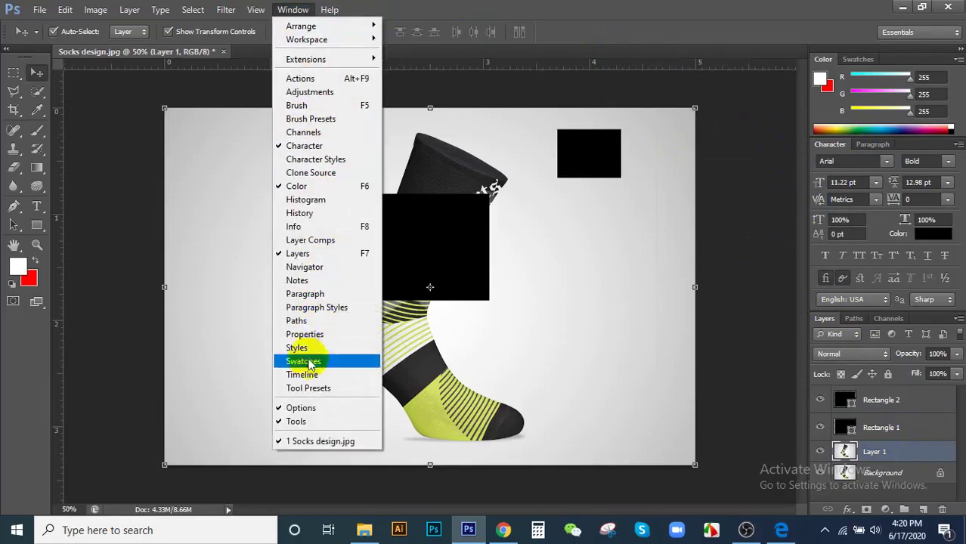
left_click(321, 334)
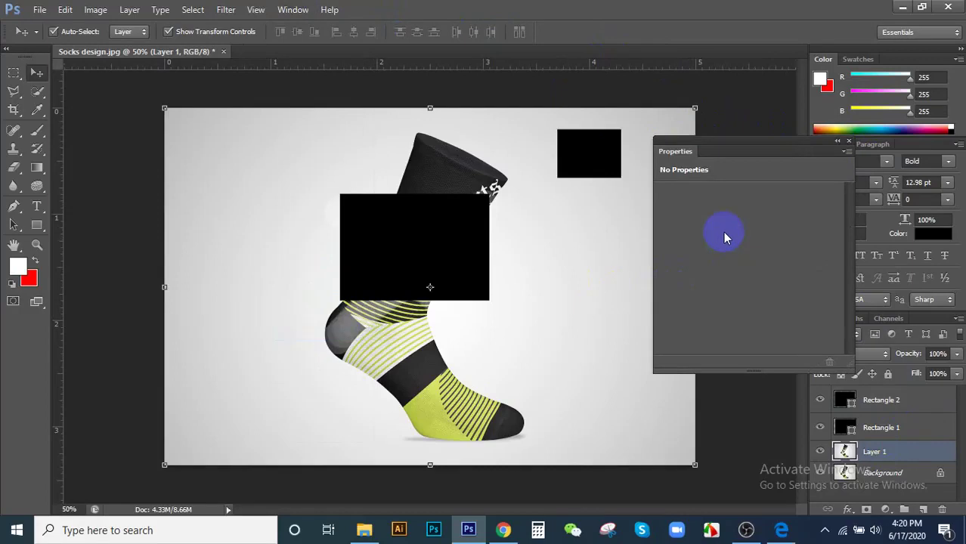
left_click(452, 244)
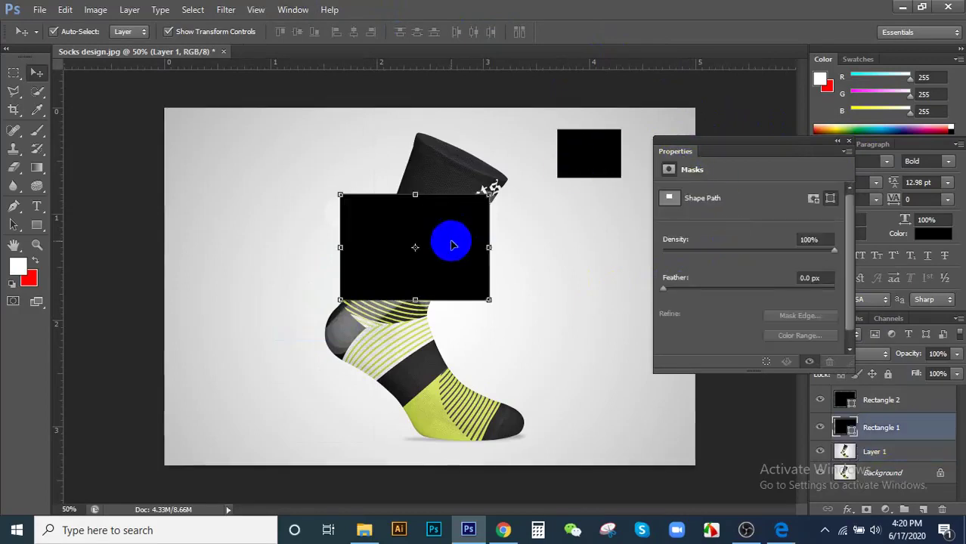
left_click(559, 168)
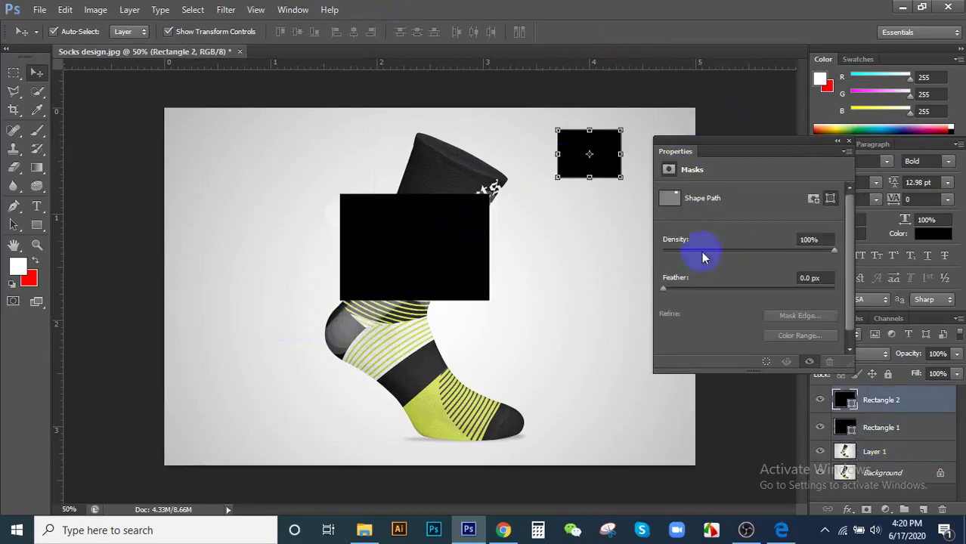
left_click(848, 143)
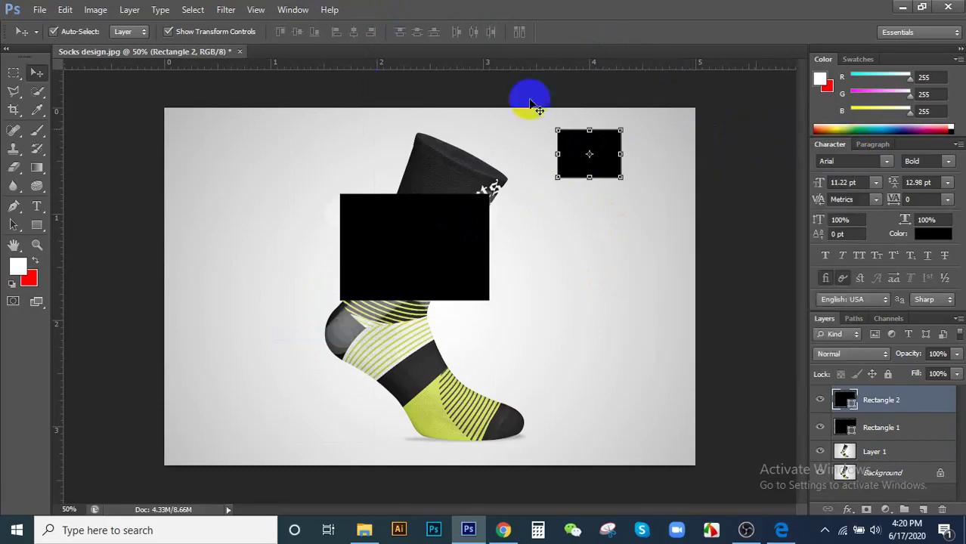
- Bring Chrome forward and flick through the WhatsApp, Fiverr and Meet tabs, ending on WhatsApp
left_click(505, 530)
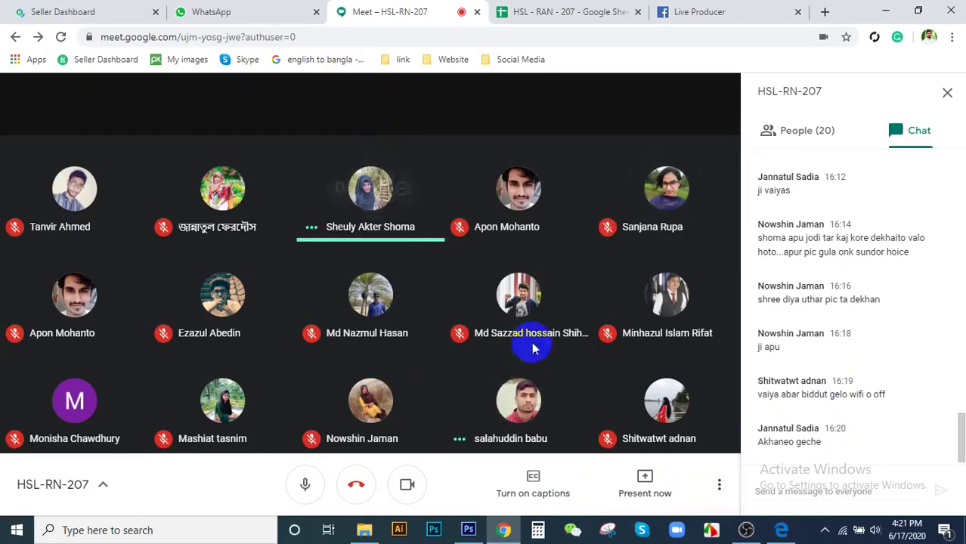
left_click(215, 11)
left_click(94, 10)
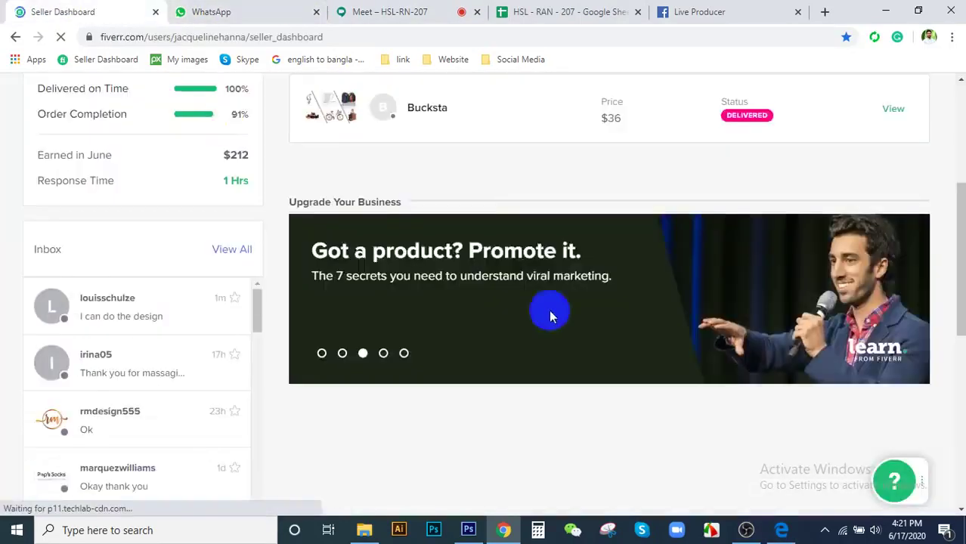
left_click(356, 12)
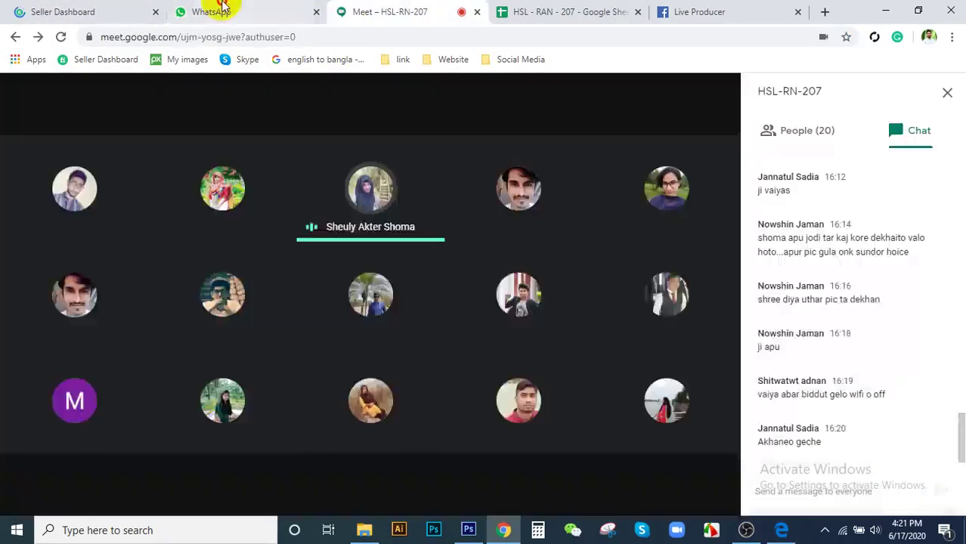
left_click(215, 12)
- Scroll the class WhatsApp group back to yesterday's messages, then return to the Google Meet call
scroll(540, 277, "up", 15)
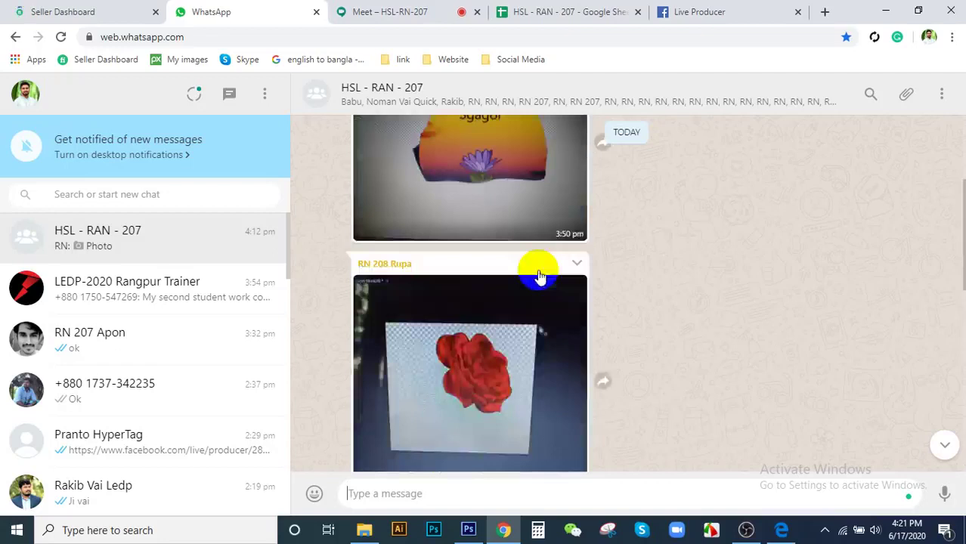
scroll(543, 278, "up", 10)
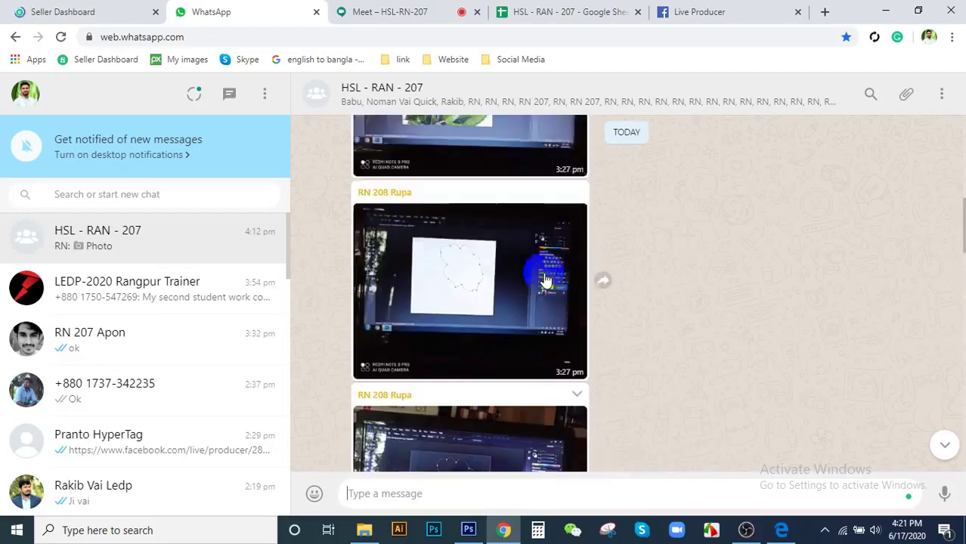
scroll(547, 278, "up", 10)
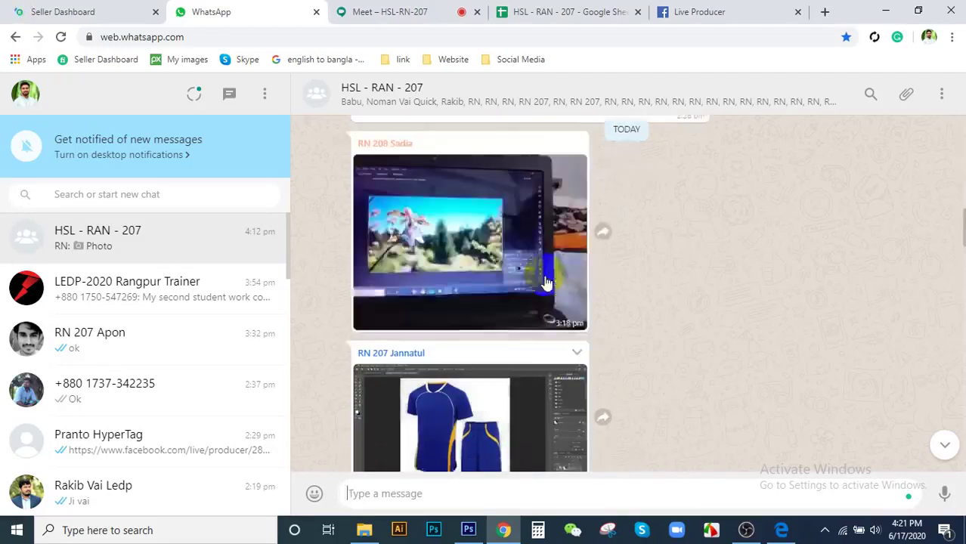
scroll(587, 281, "up", 10)
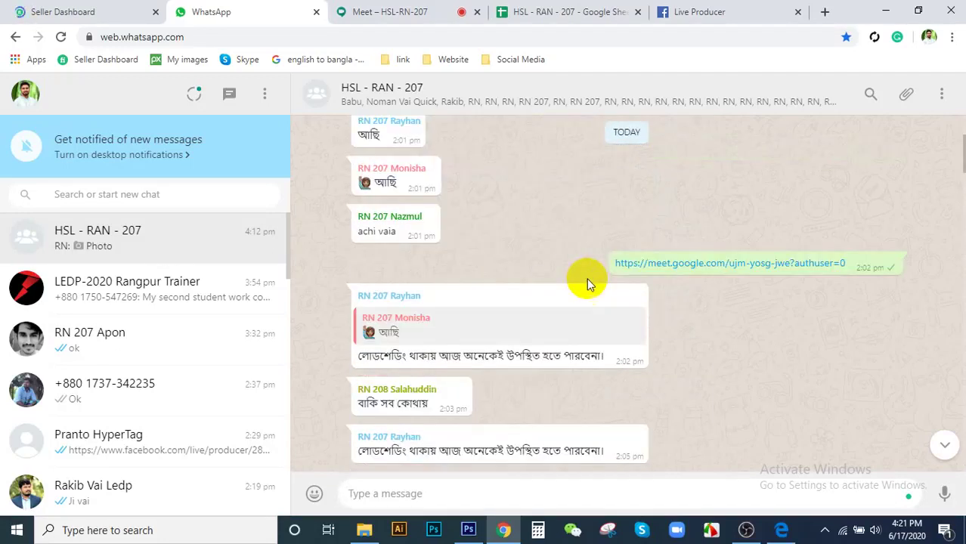
scroll(588, 282, "up", 3)
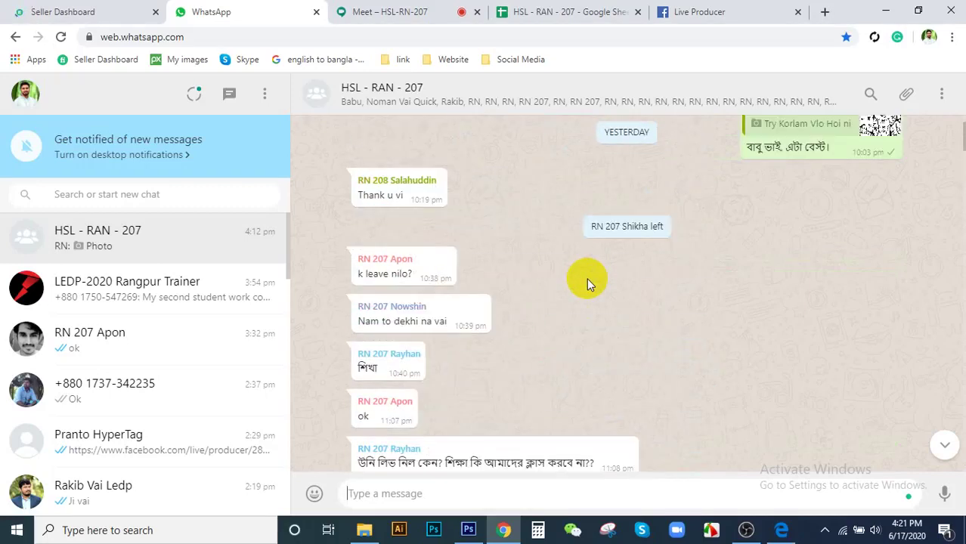
scroll(587, 279, "up", 5)
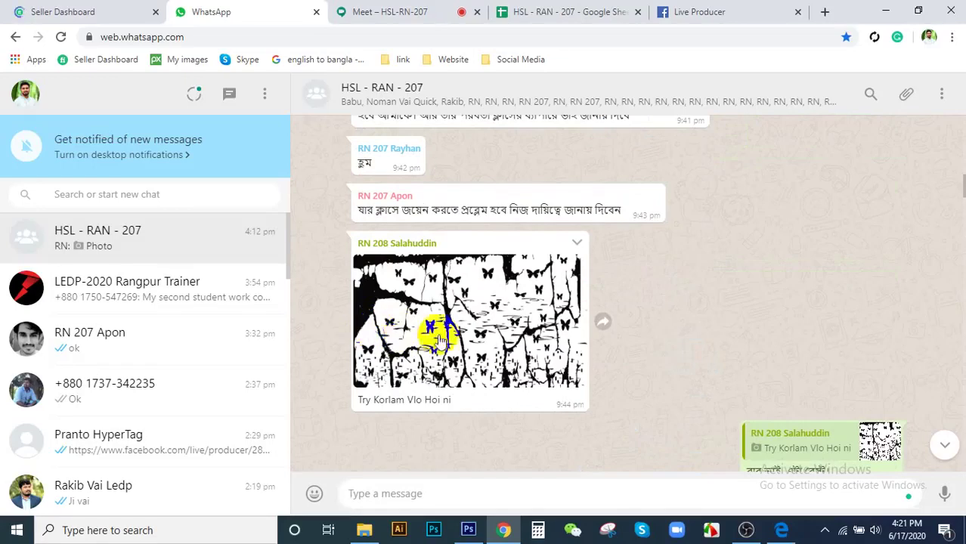
scroll(665, 345, "down", 1)
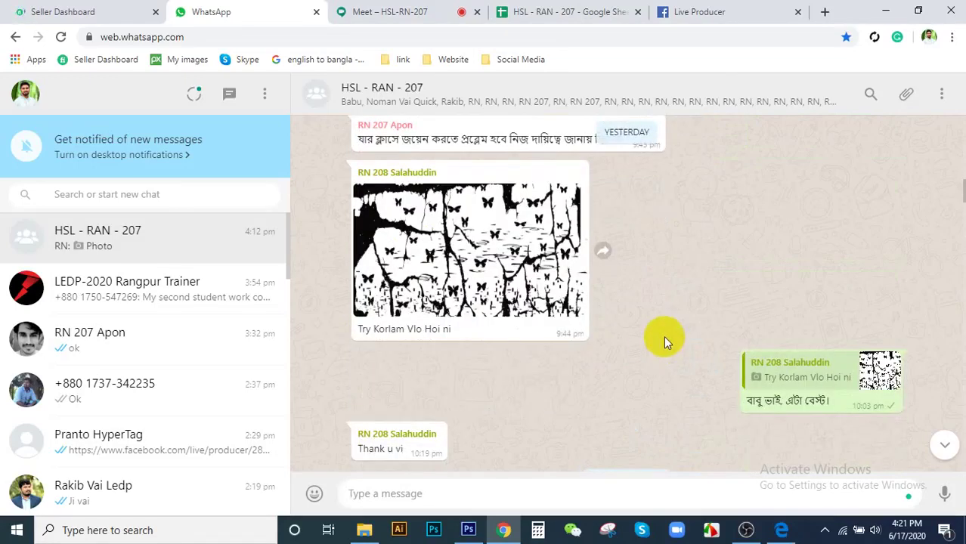
left_click(420, 12)
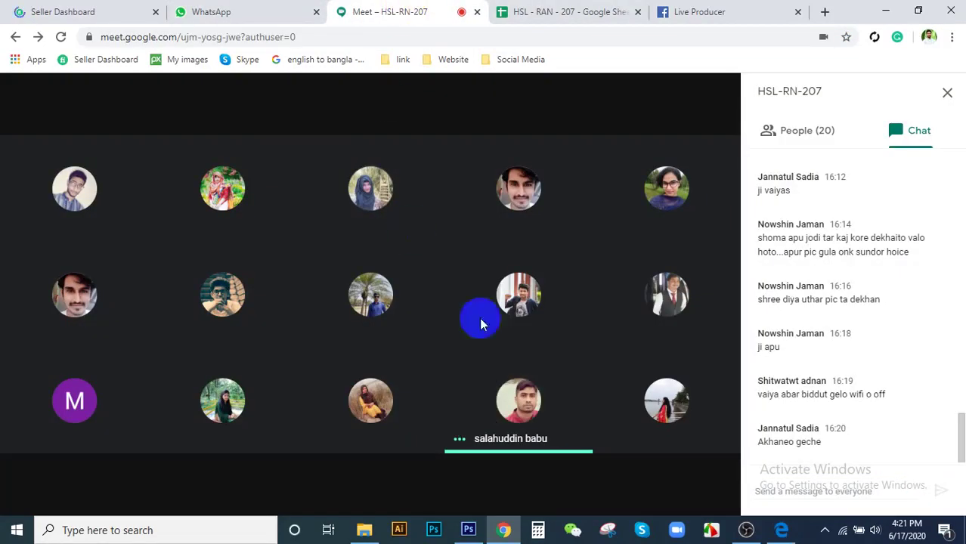
mouse_move(387, 329)
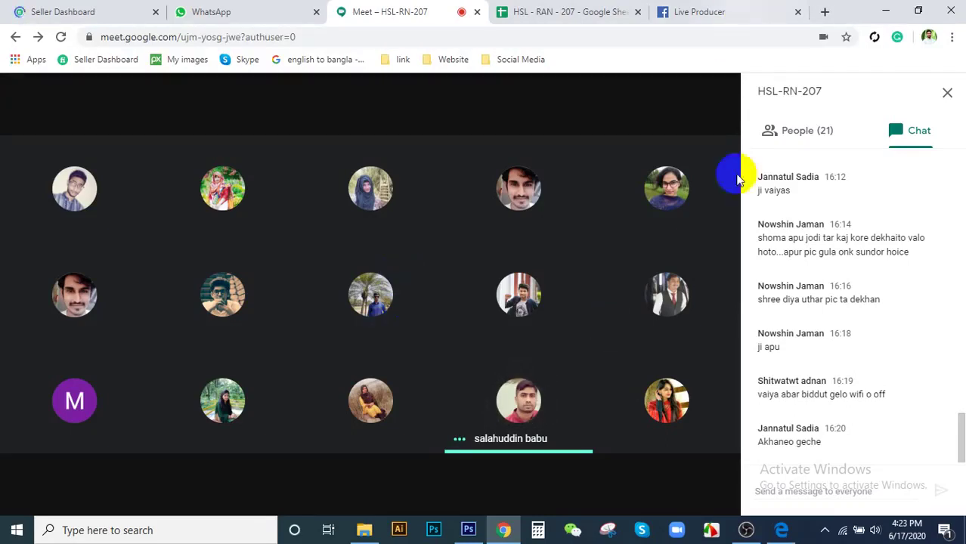
- Check the Meet participant list and the meeting chat messages
mouse_move(626, 474)
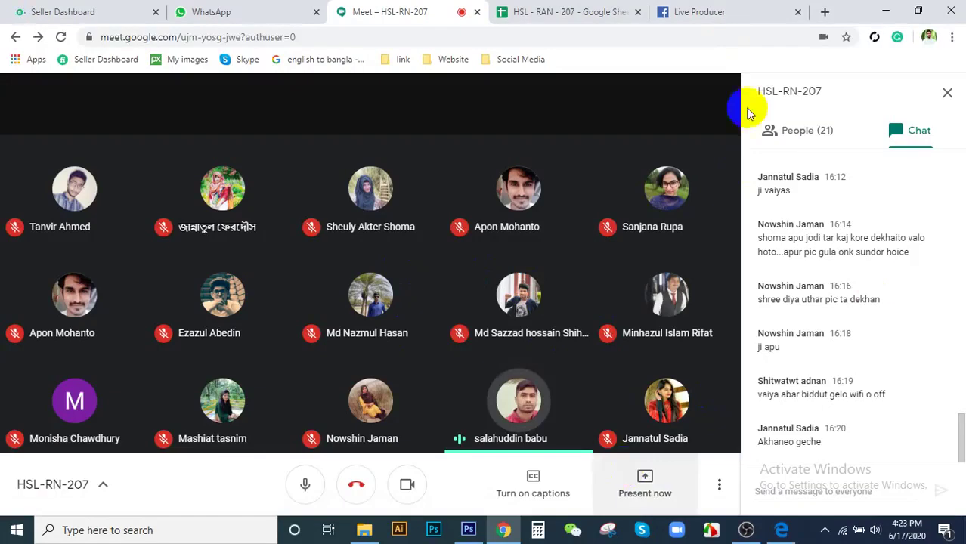
left_click(807, 133)
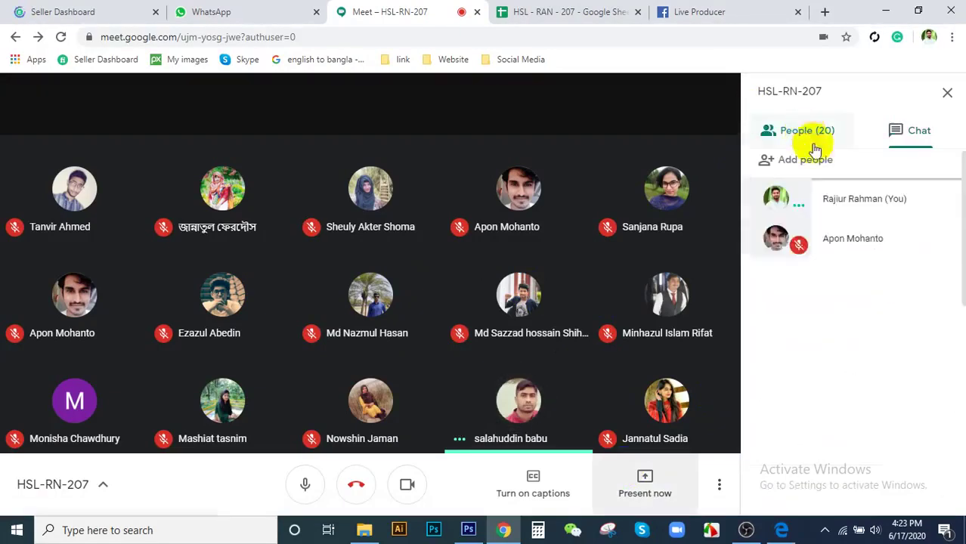
left_click(925, 133)
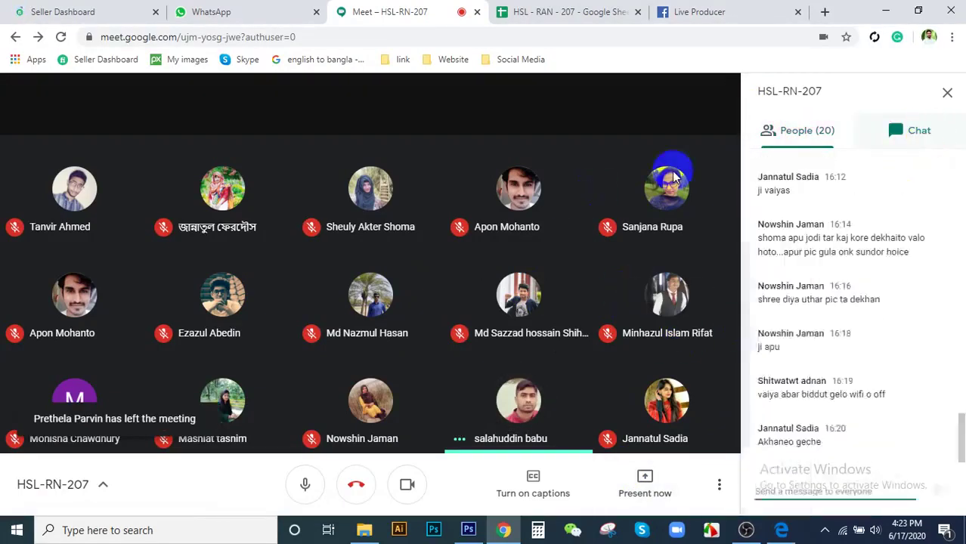
left_click(815, 138)
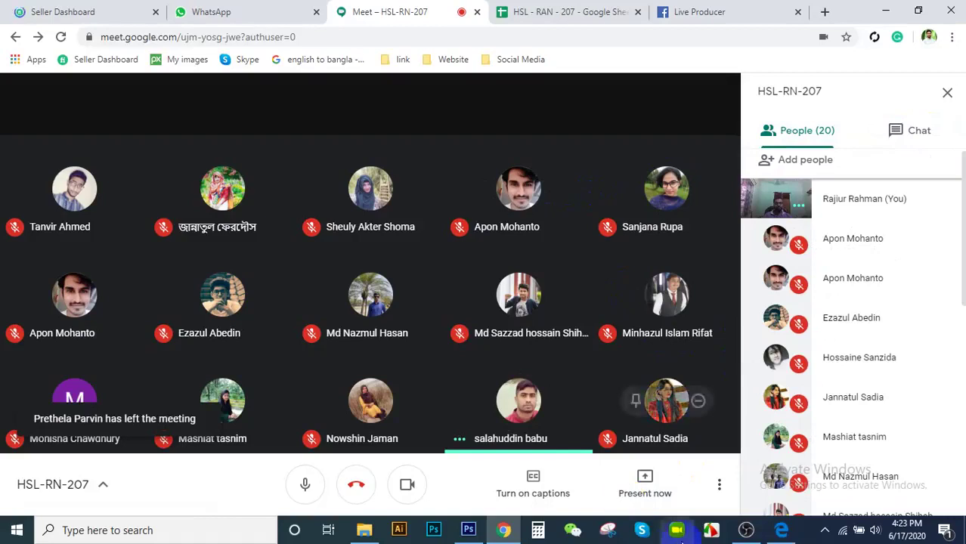
- Present the entire screen to the meeting and bring the Photoshop socks design forward
left_click(639, 492)
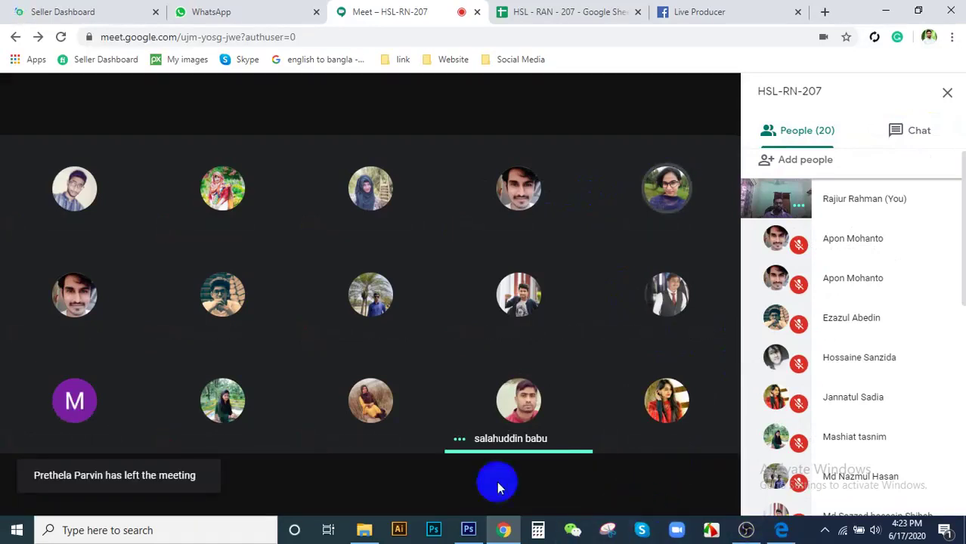
mouse_move(556, 492)
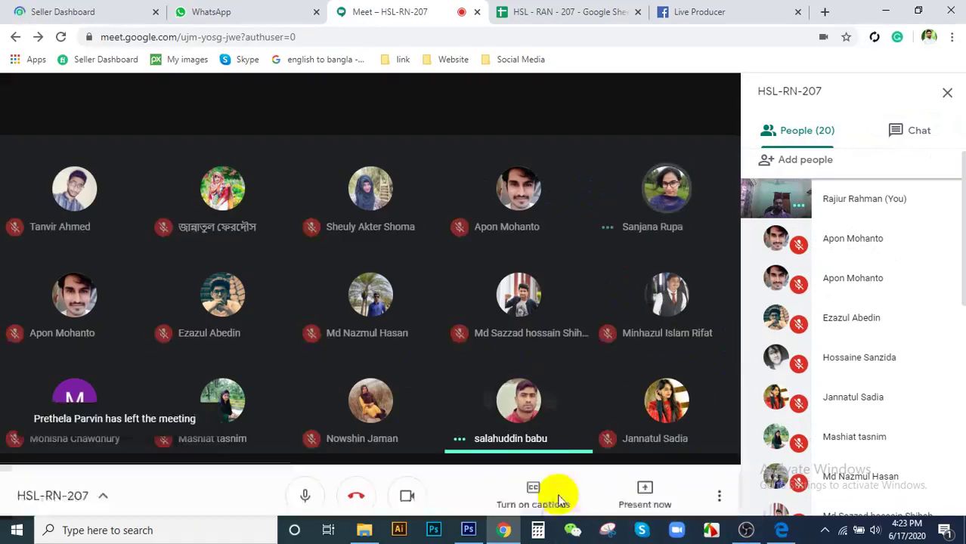
left_click(654, 486)
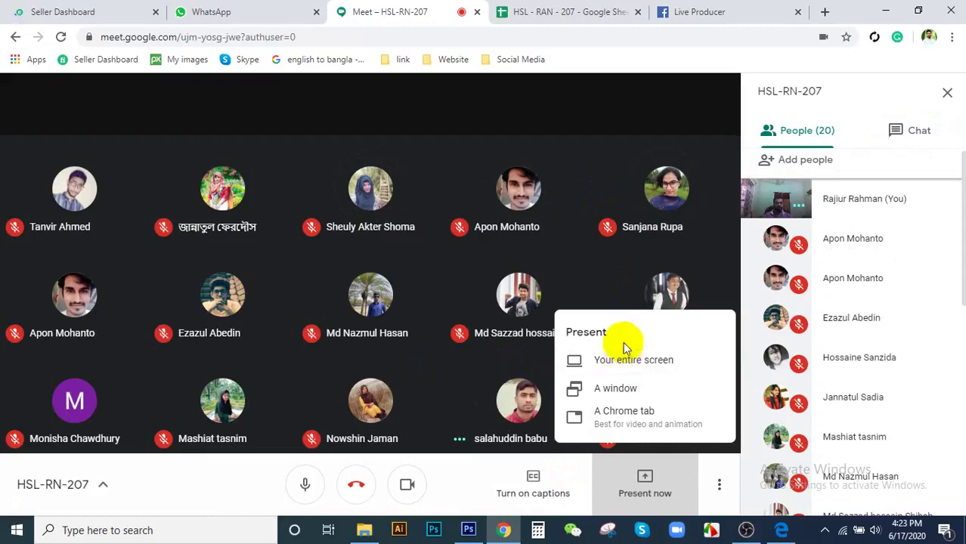
left_click(618, 358)
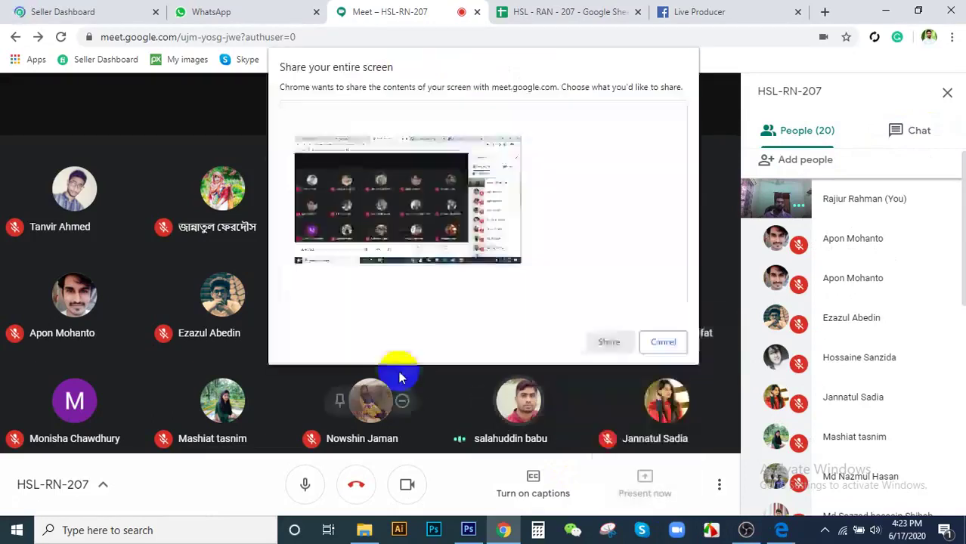
left_click(492, 259)
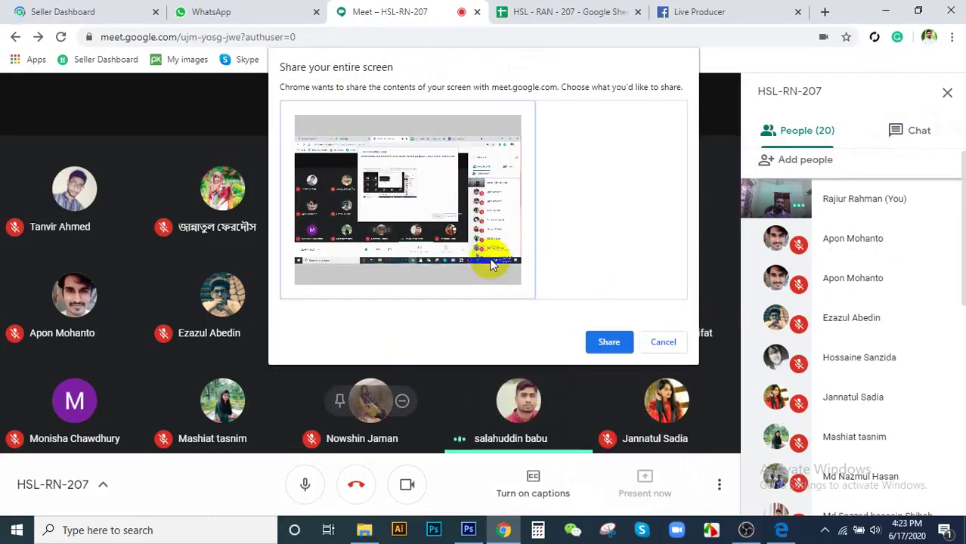
left_click(609, 342)
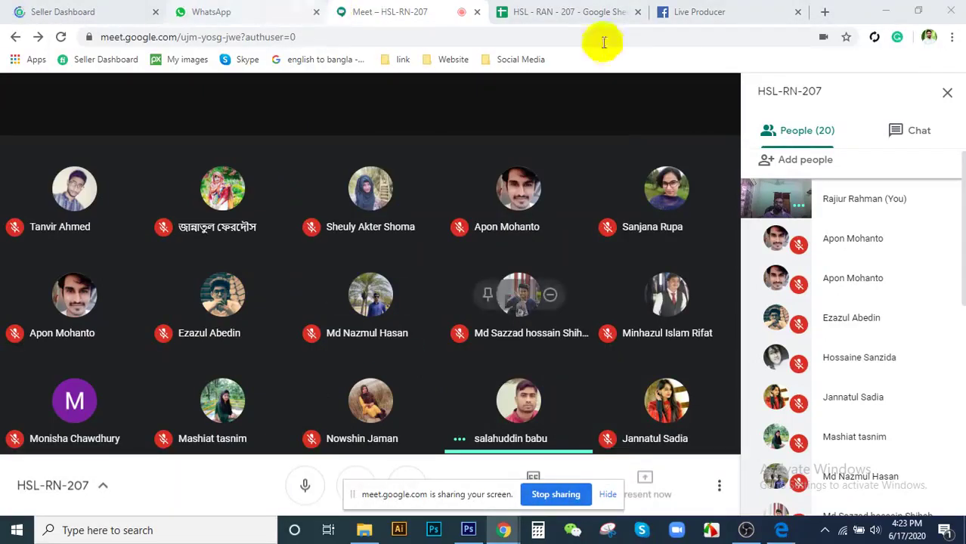
left_click(468, 530)
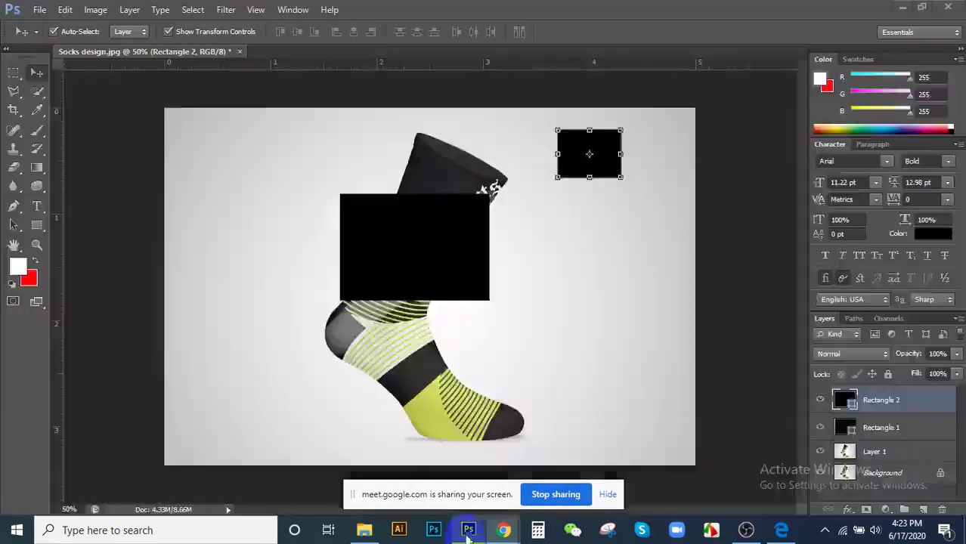
- Close the socks document without saving and open Z-P-test_2_web-1360x1360.jpg
left_click(240, 52)
left_click(486, 208)
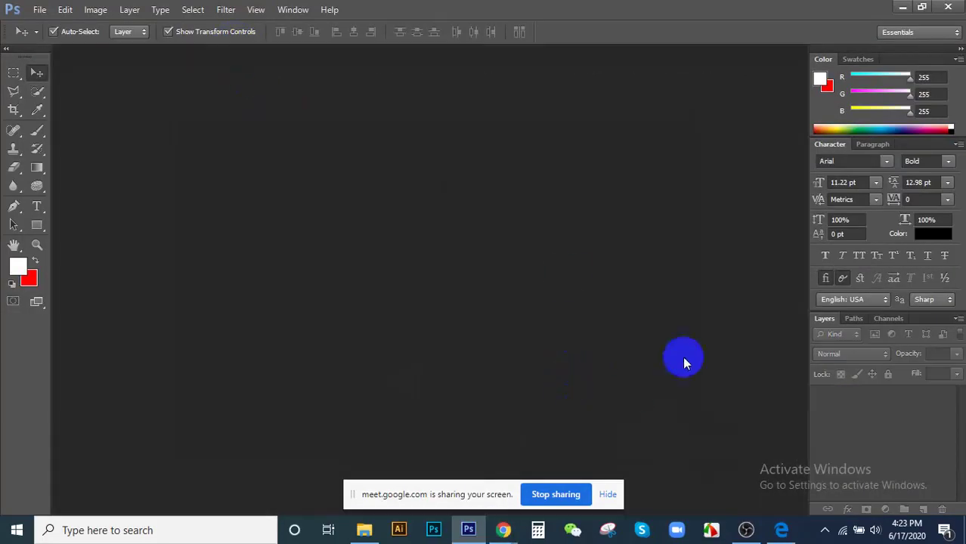
double_click(553, 278)
double_click(508, 112)
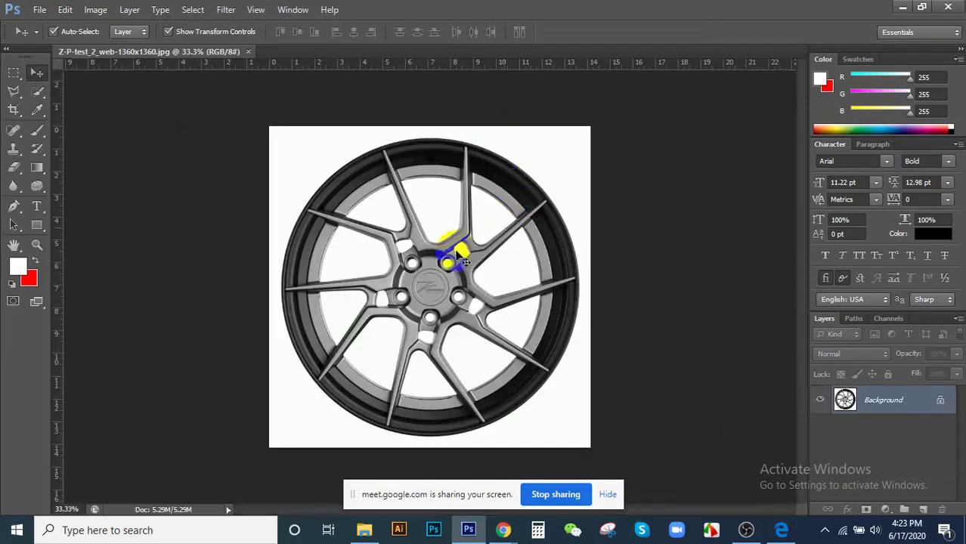
- Switch to File Explorer showing the Downloads folder
scroll(299, 287, "up", 6)
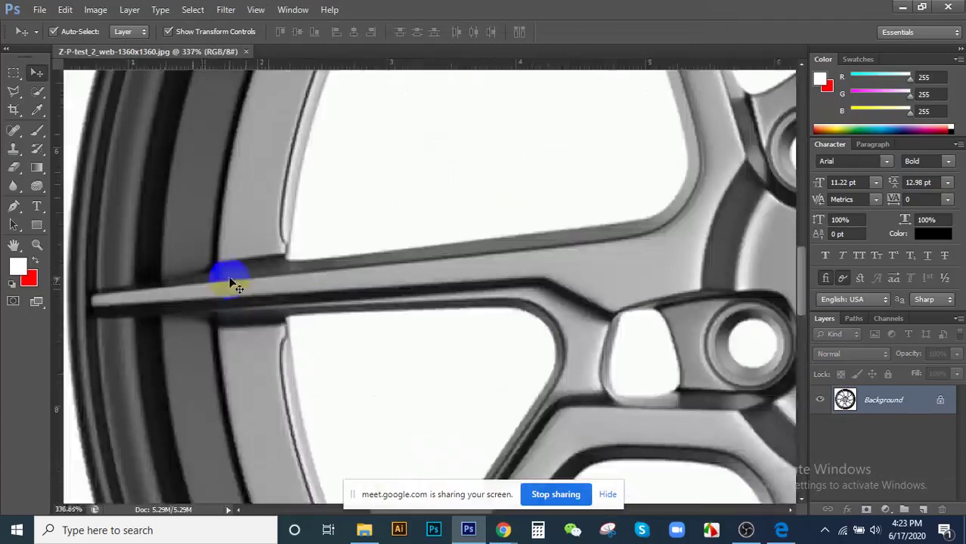
scroll(233, 280, "down", 4)
scroll(302, 211, "down", 3)
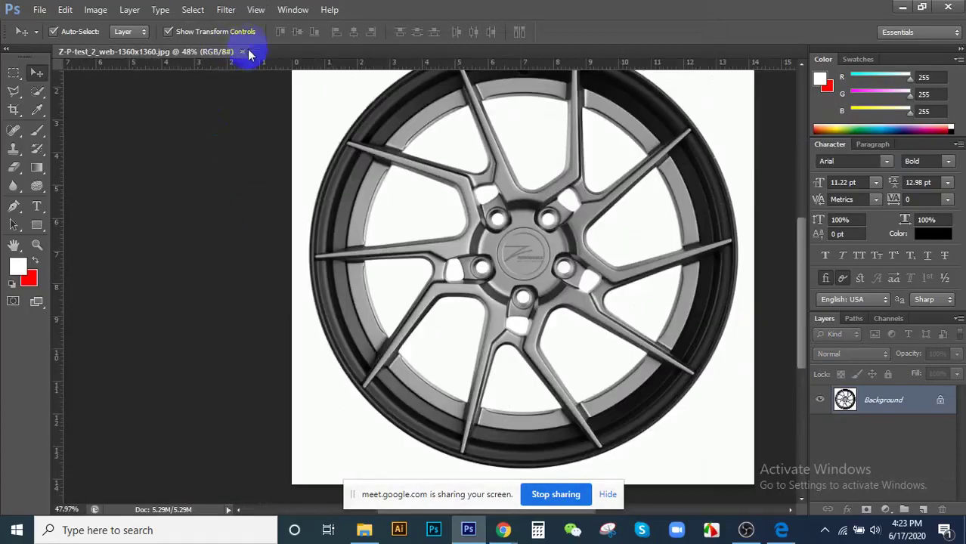
left_click(365, 530)
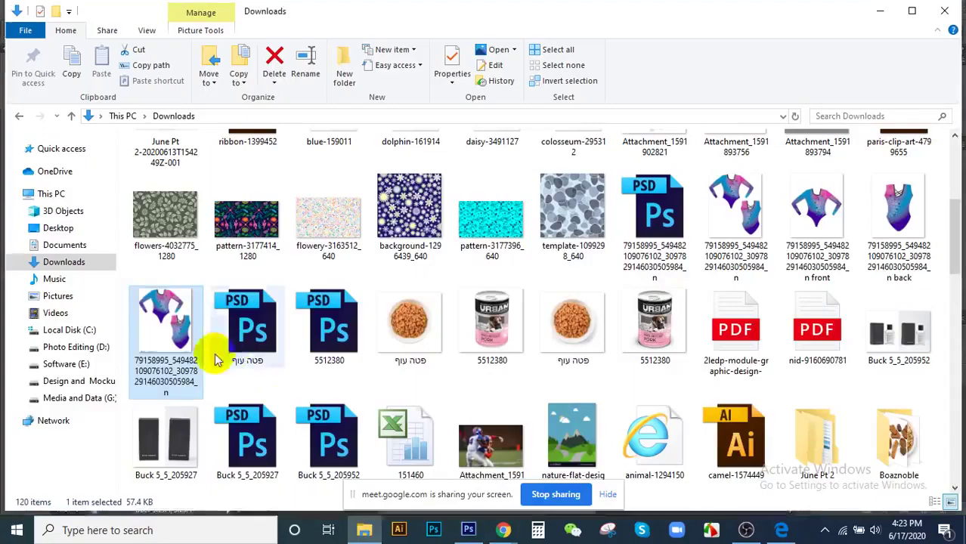
left_click(117, 348)
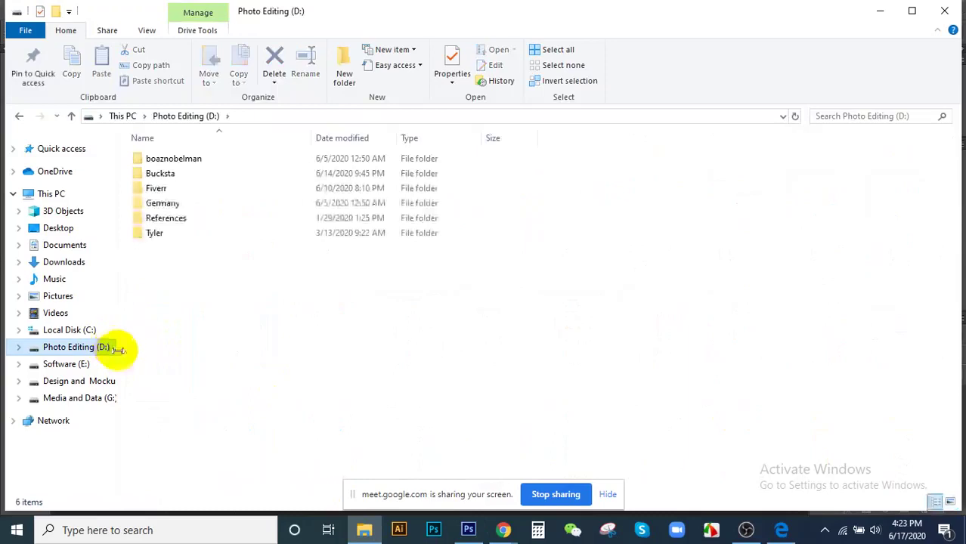
left_click(77, 364)
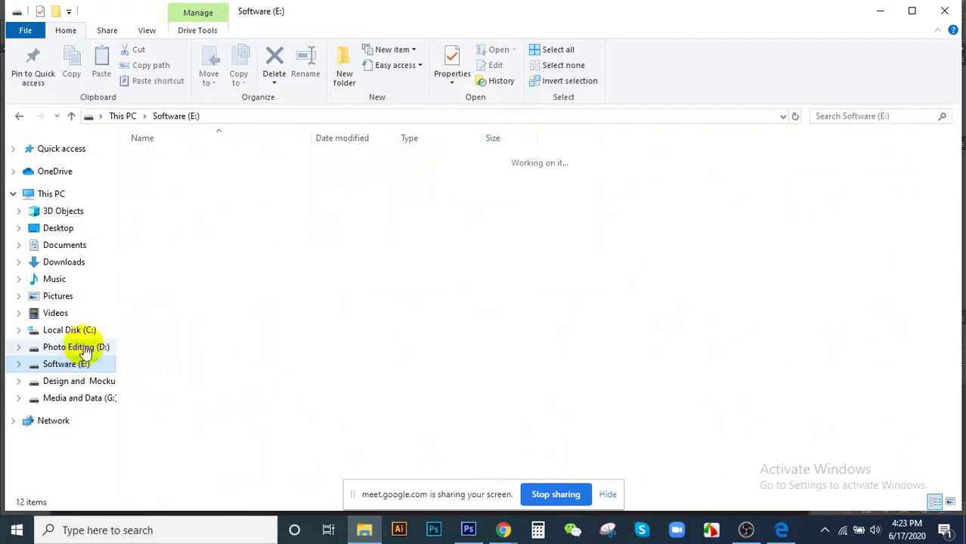
left_click(86, 349)
left_click(167, 189)
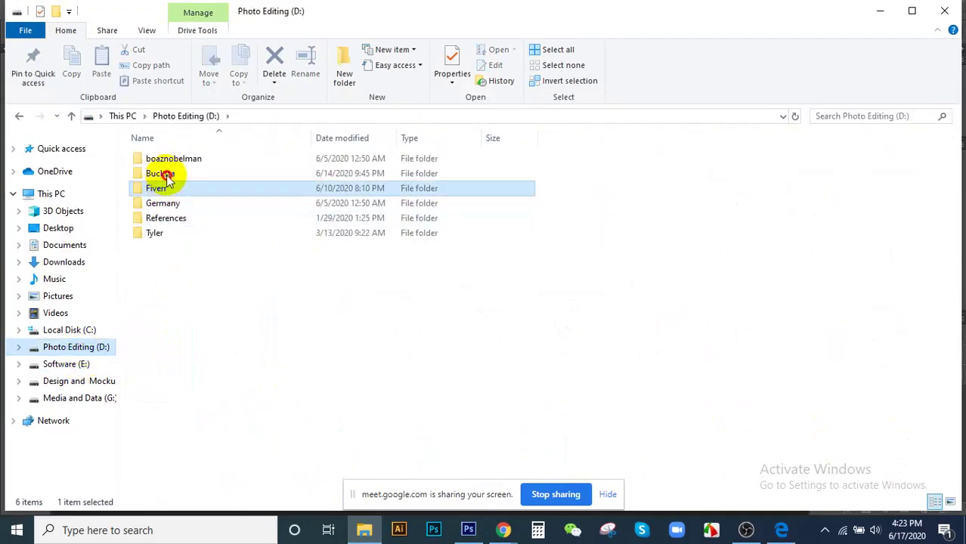
left_click(166, 177)
double_click(183, 184)
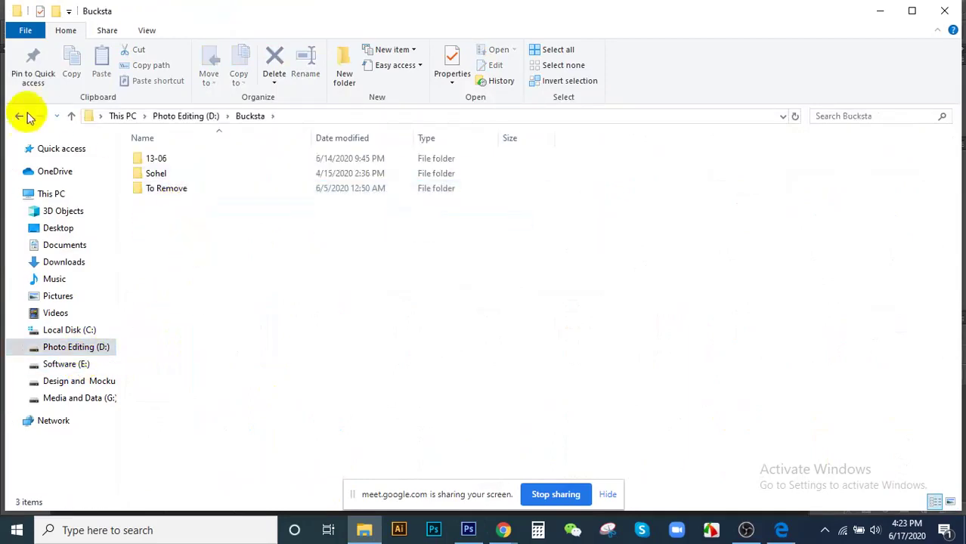
left_click(28, 117)
double_click(190, 160)
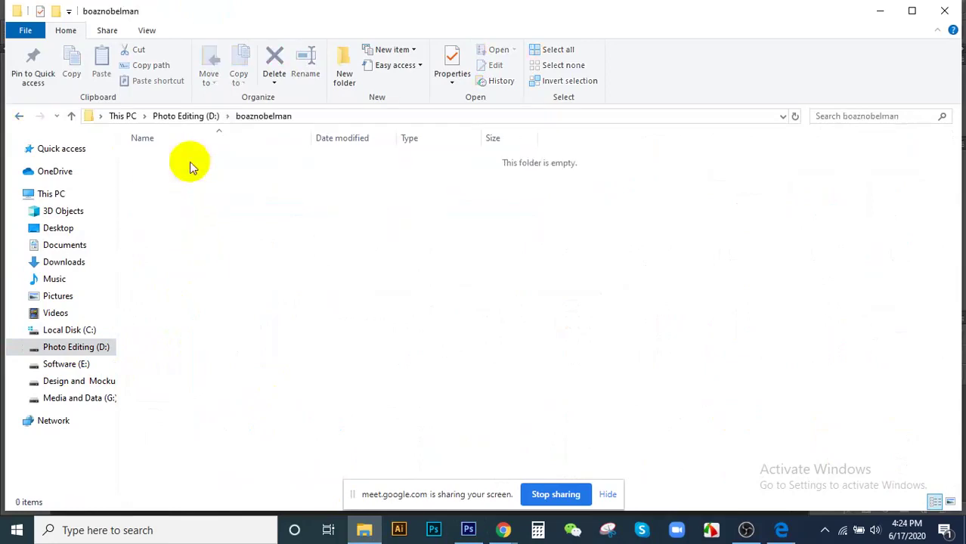
left_click(22, 127)
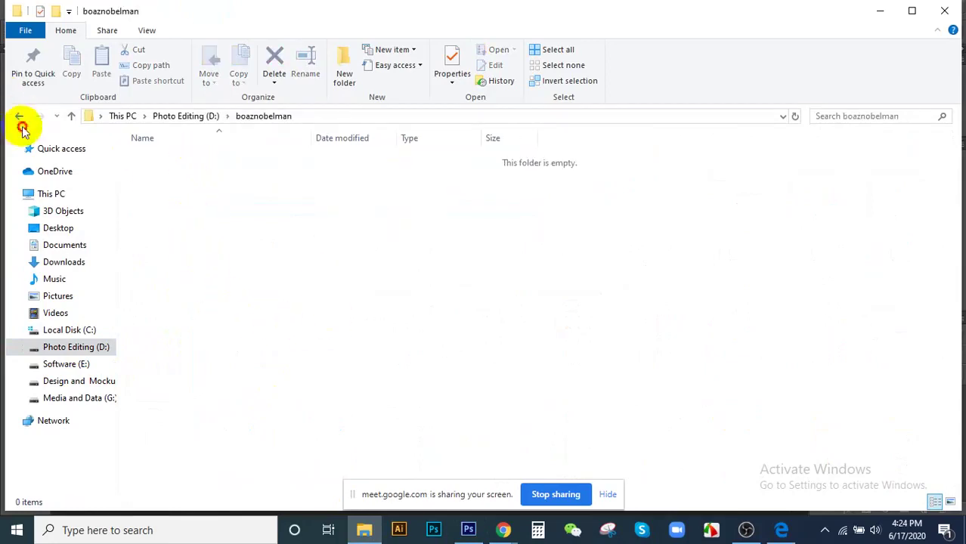
- Open Germany › 02-02-20 › Klima 8 and show its files as Large icons
double_click(161, 204)
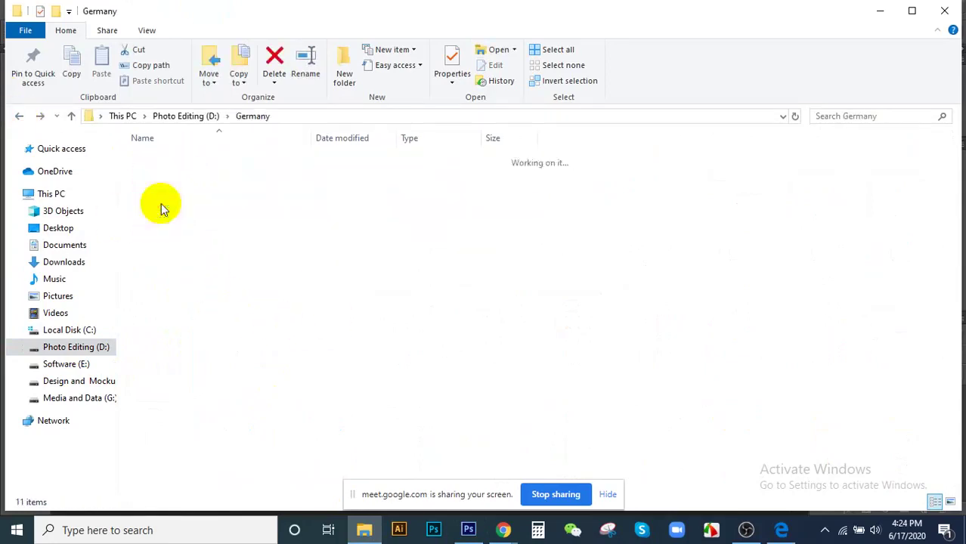
double_click(168, 173)
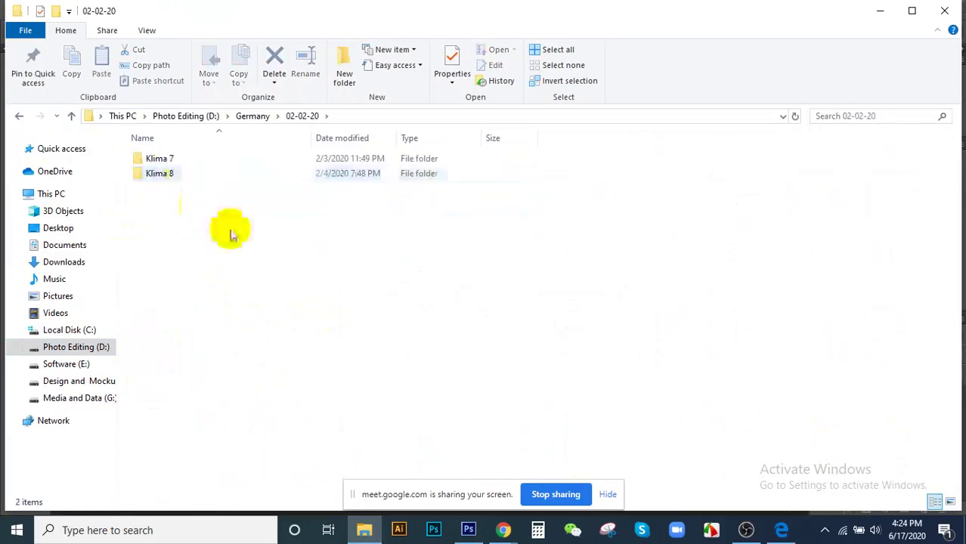
double_click(182, 171)
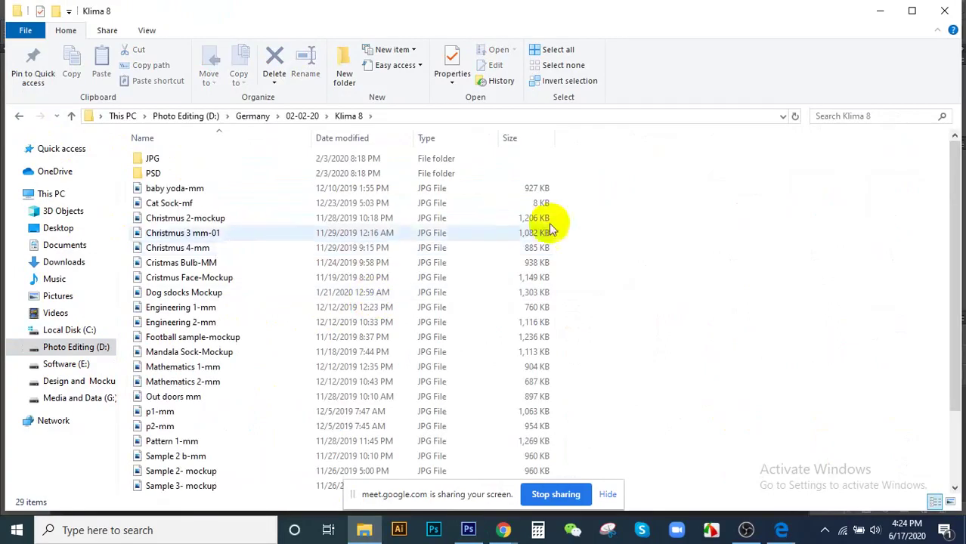
right_click(686, 236)
mouse_move(686, 229)
left_click(830, 244)
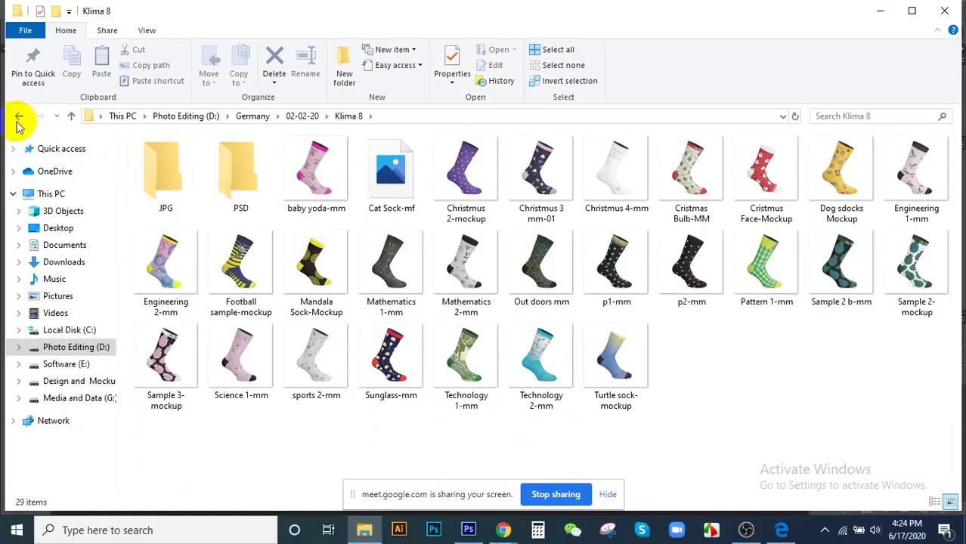
- Go back to 02-02-20 and open the Klima 7 folder
left_click(18, 117)
left_click(159, 159)
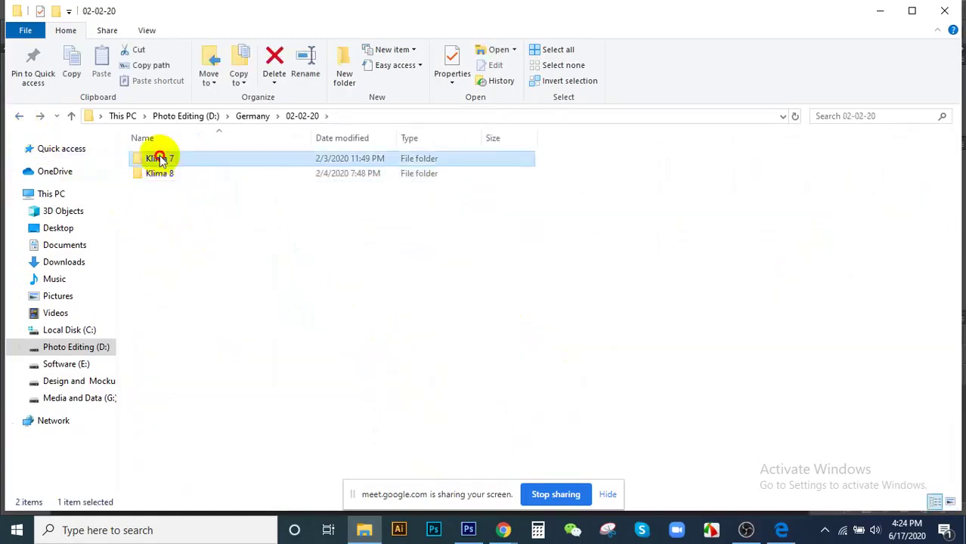
double_click(159, 159)
- Open the Klima 7 JPG folder and view its files as Large icons
left_click(154, 159)
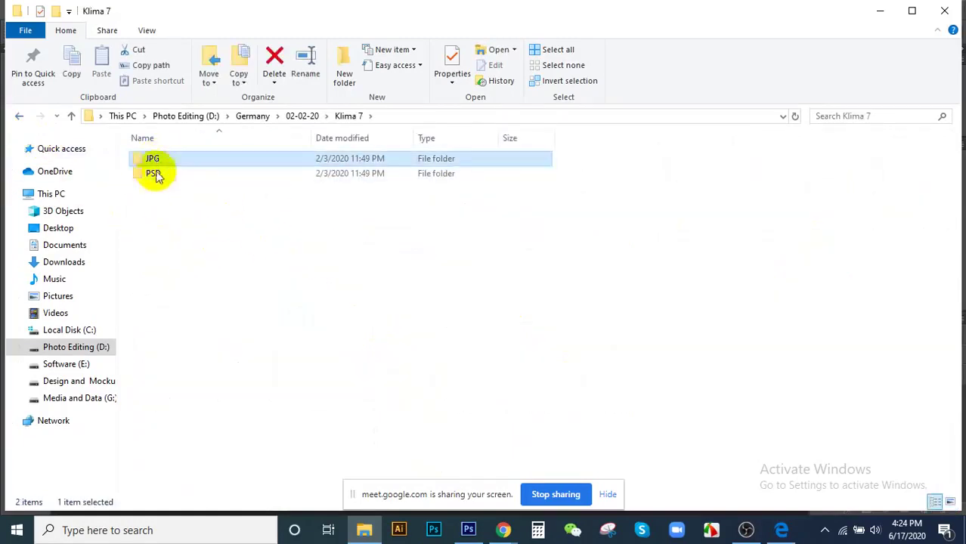
double_click(148, 160)
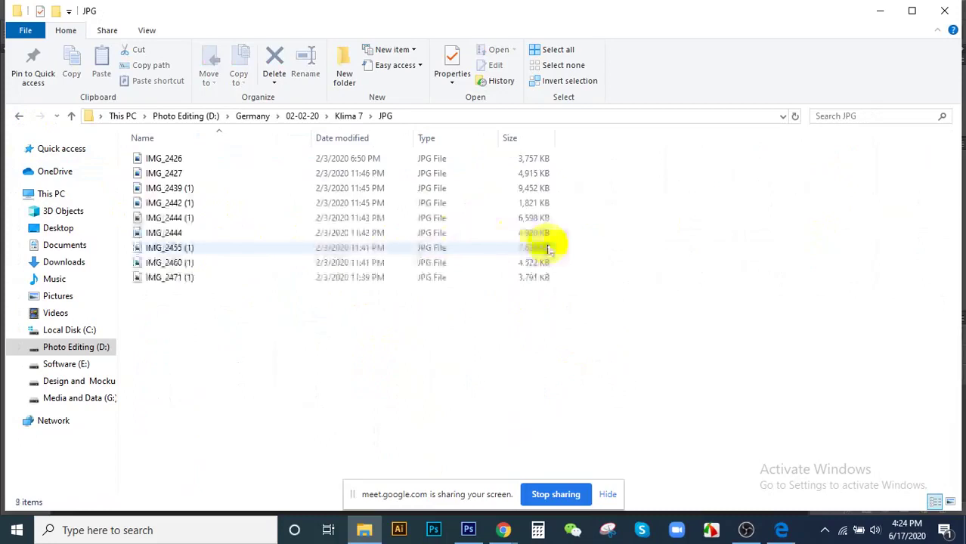
right_click(793, 215)
mouse_move(793, 215)
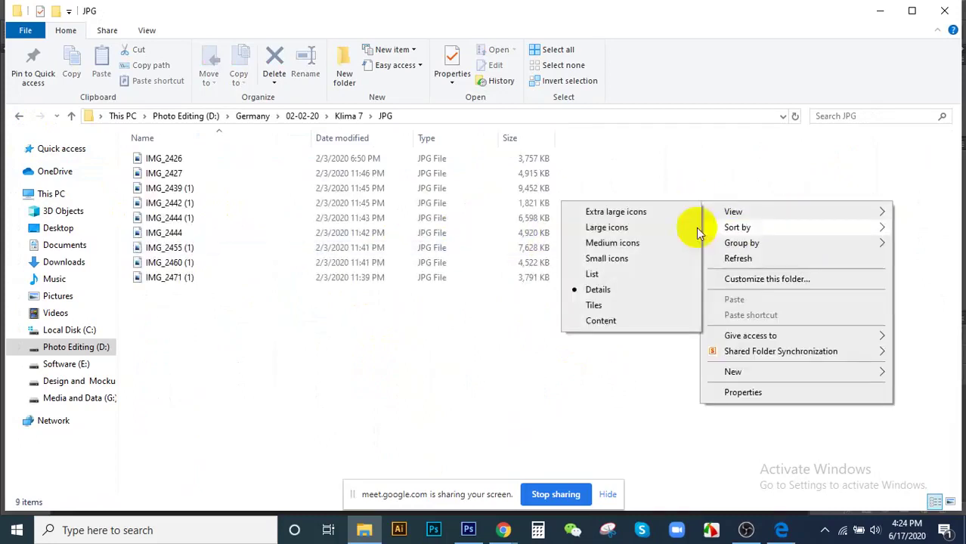
left_click(588, 227)
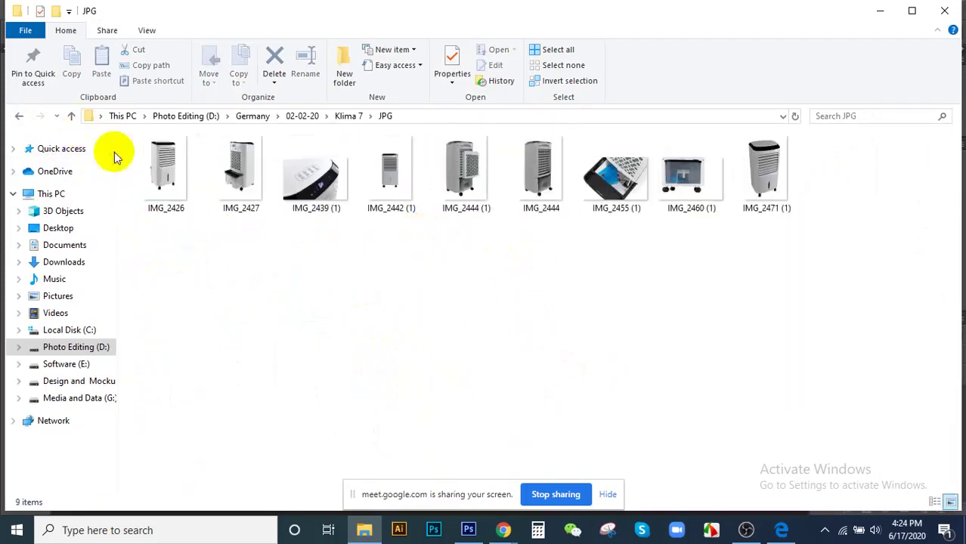
- Go back up to Photo Editing (D:) and open the Fiverr folder
left_click(17, 119)
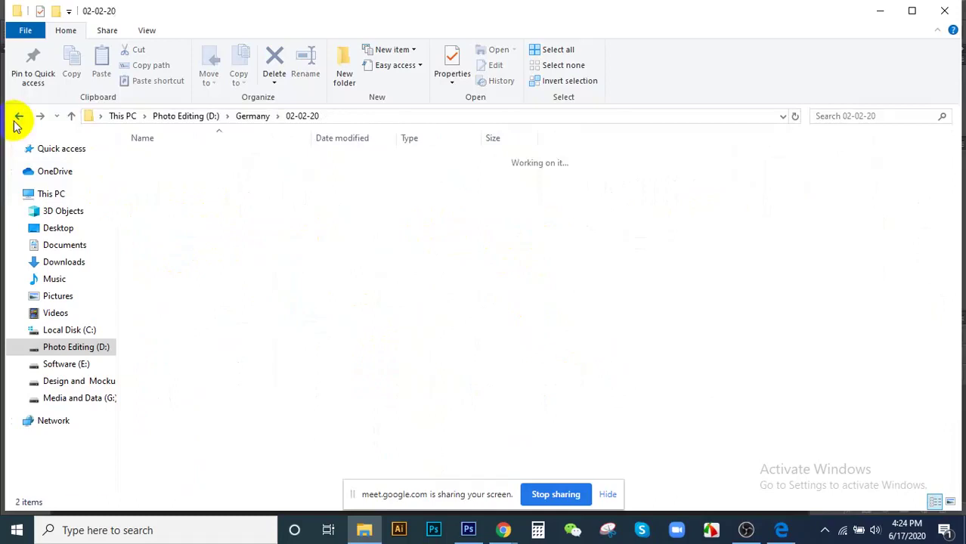
left_click(18, 119)
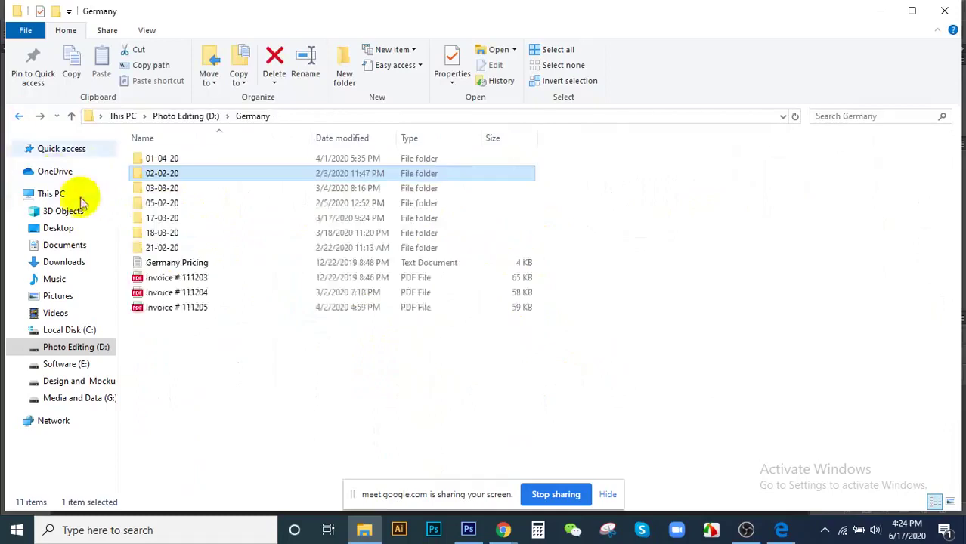
left_click(15, 118)
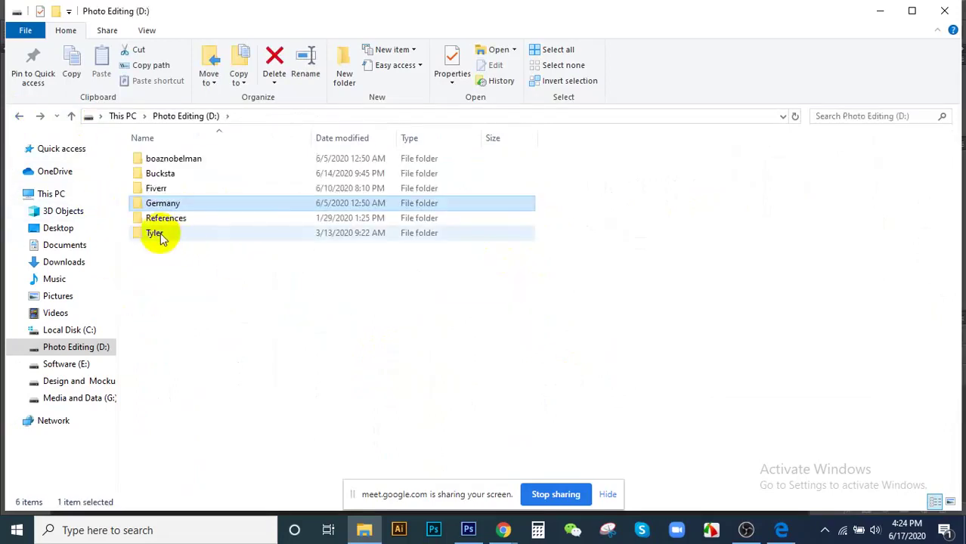
left_click(166, 159)
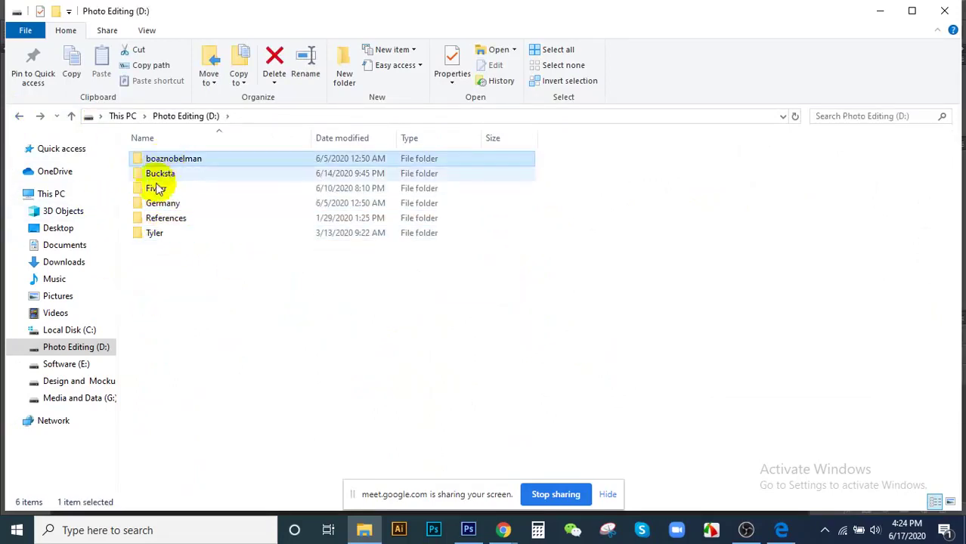
double_click(162, 189)
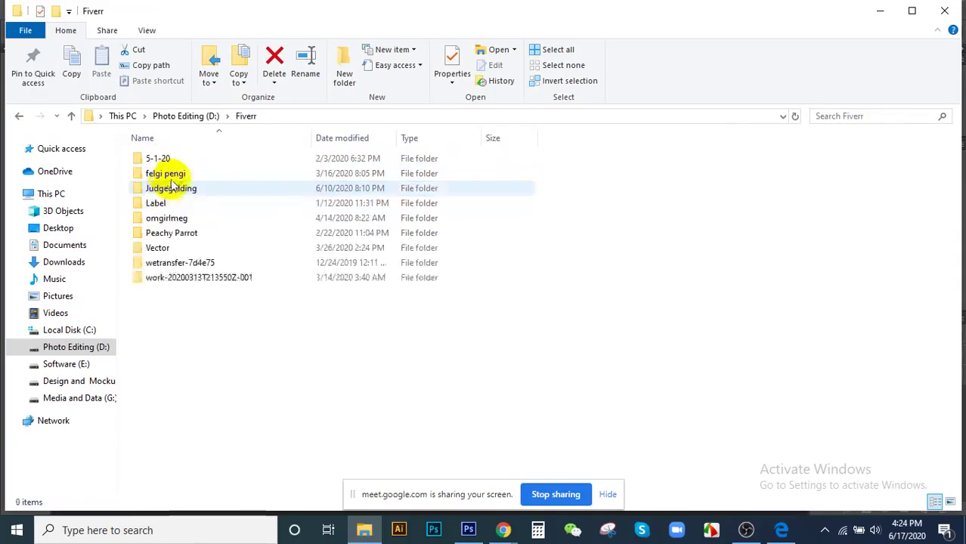
- Look inside the felgi pengi folder, then open the 5-1-20 folder
left_click(180, 160)
left_click(178, 159)
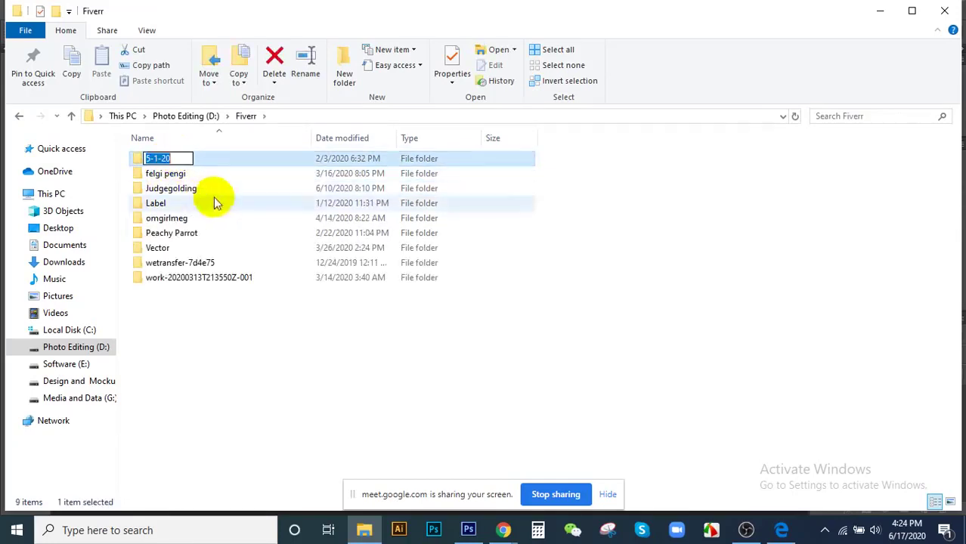
left_click(173, 176)
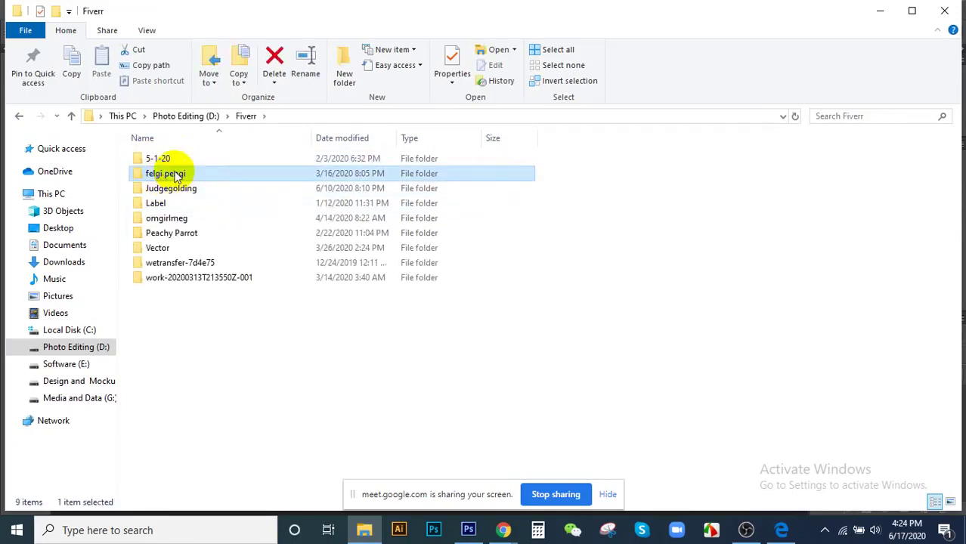
double_click(176, 176)
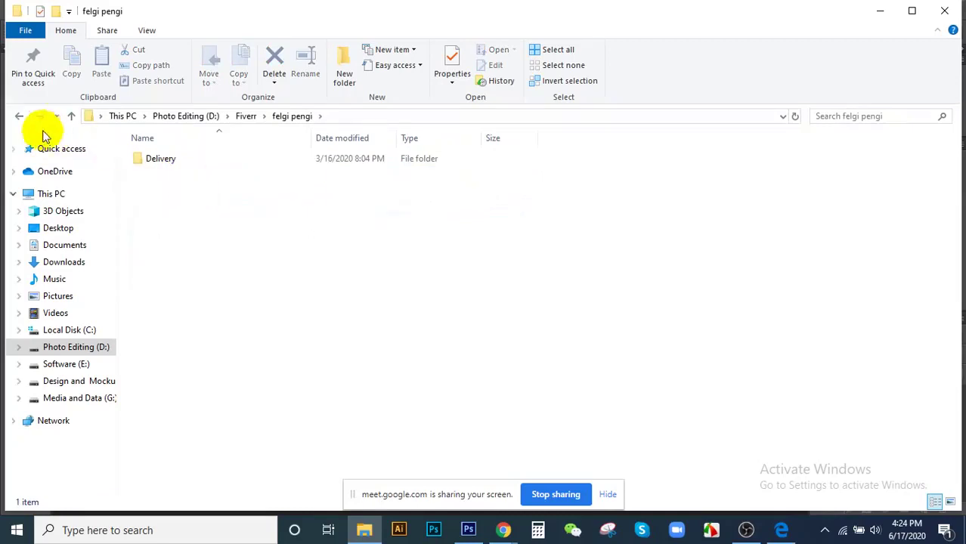
left_click(18, 117)
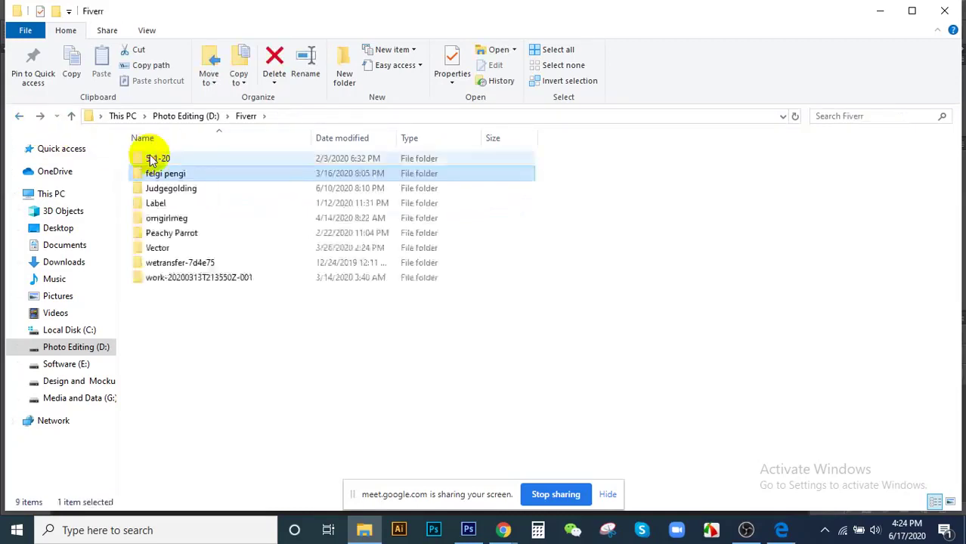
left_click(151, 160)
double_click(151, 160)
left_click(190, 174)
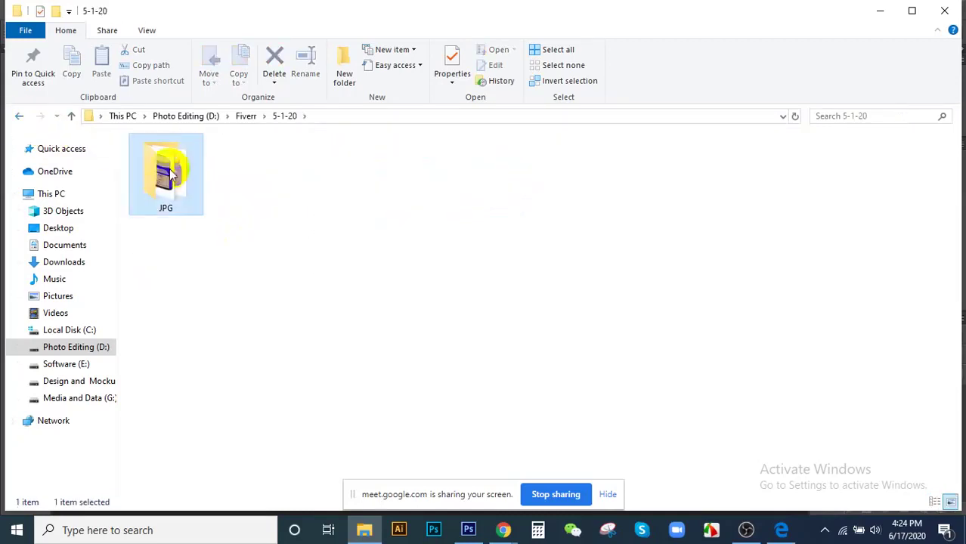
left_click(17, 121)
left_click(163, 222)
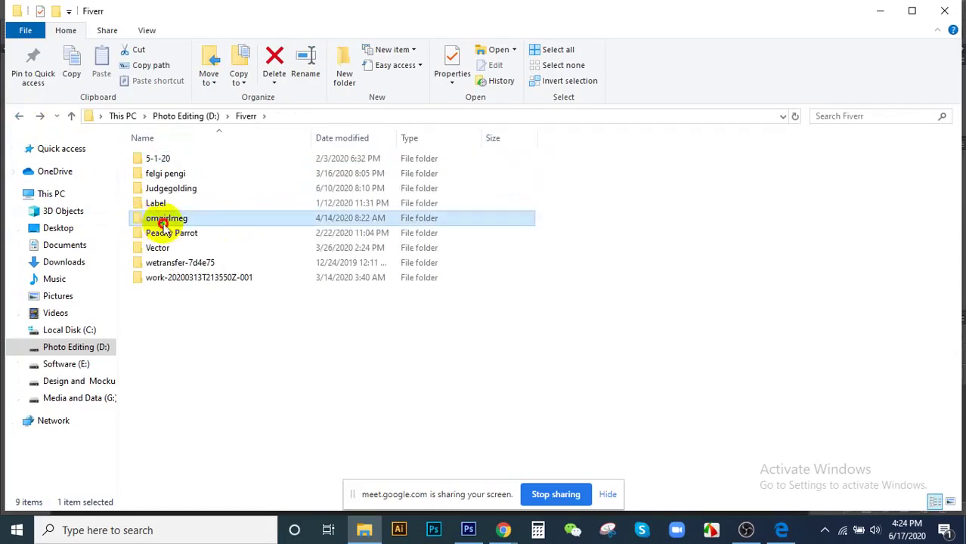
left_click(164, 227)
key("Escape")
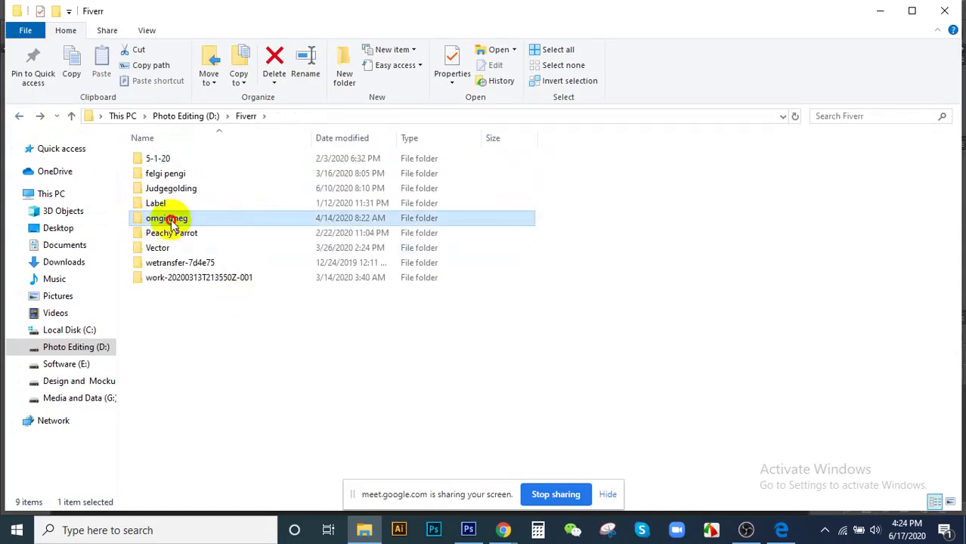
double_click(173, 227)
- Peek into omgirlmeg's Sample folder and go back
right_click(290, 270)
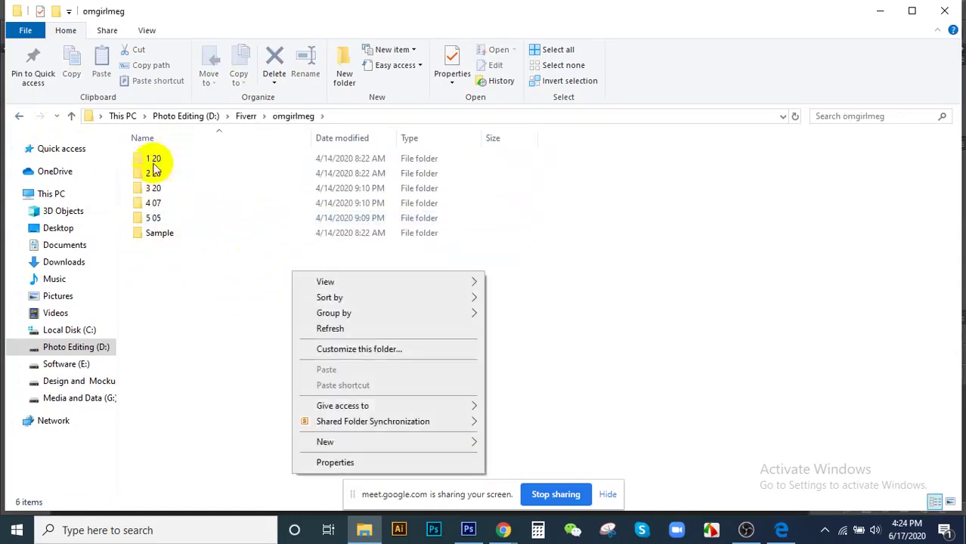
left_click(174, 235)
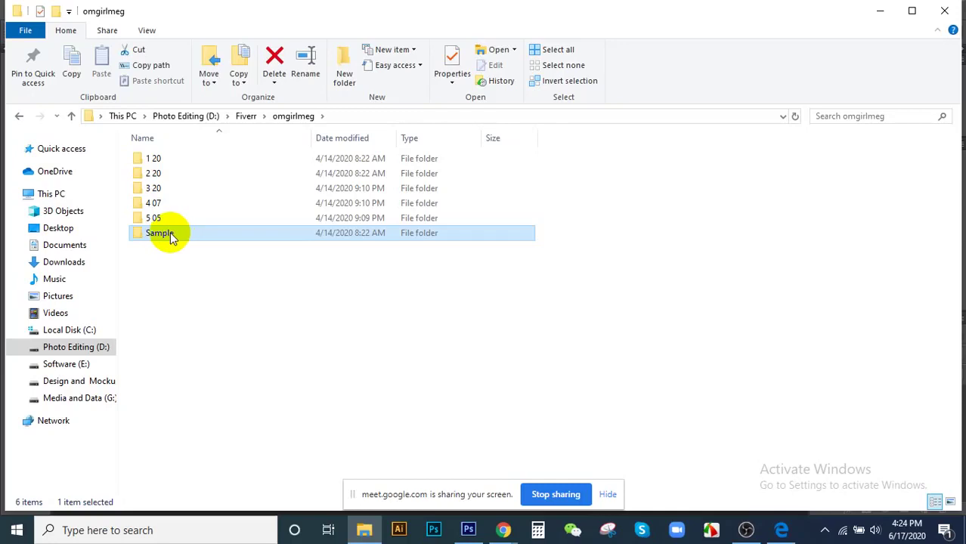
double_click(172, 235)
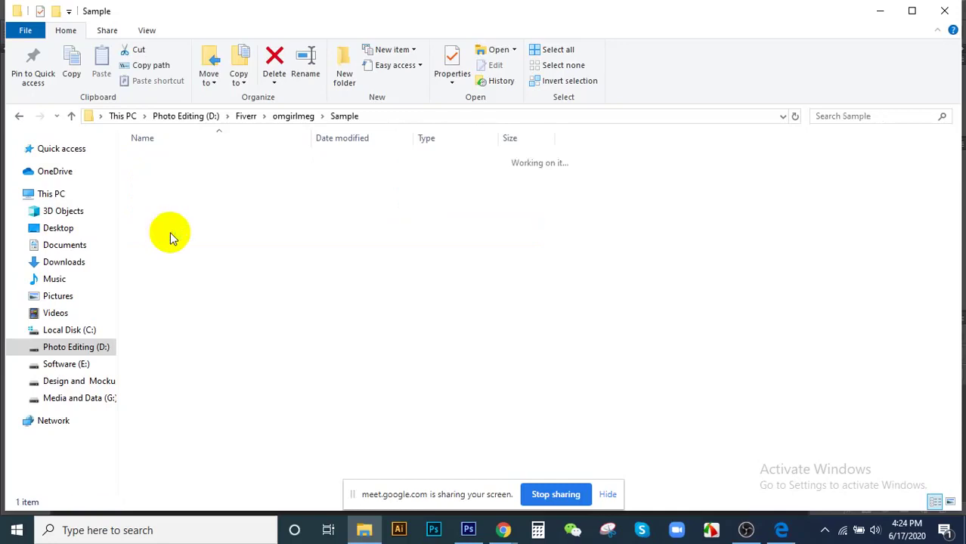
left_click(19, 117)
- Open 3 20 › Raw and open IMG_0849 in Photoshop
double_click(157, 188)
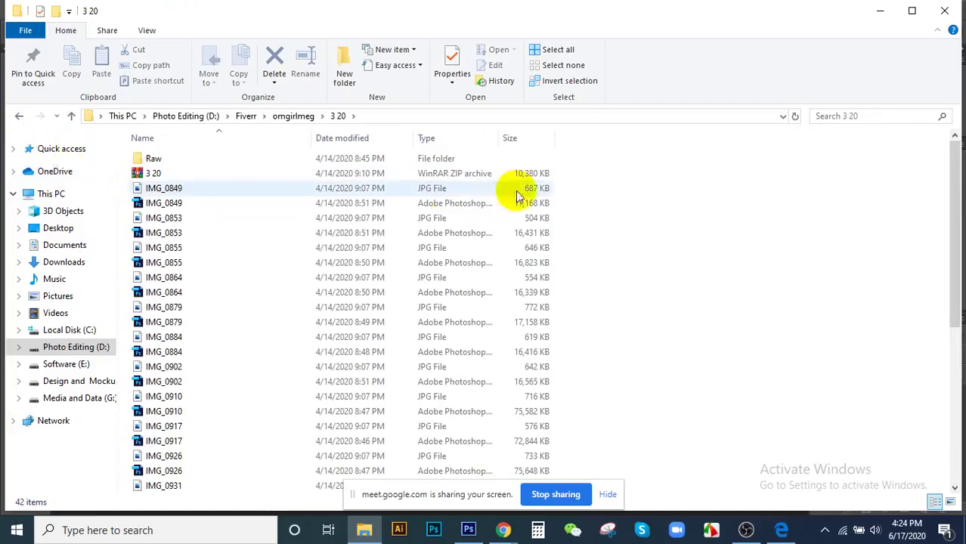
double_click(192, 157)
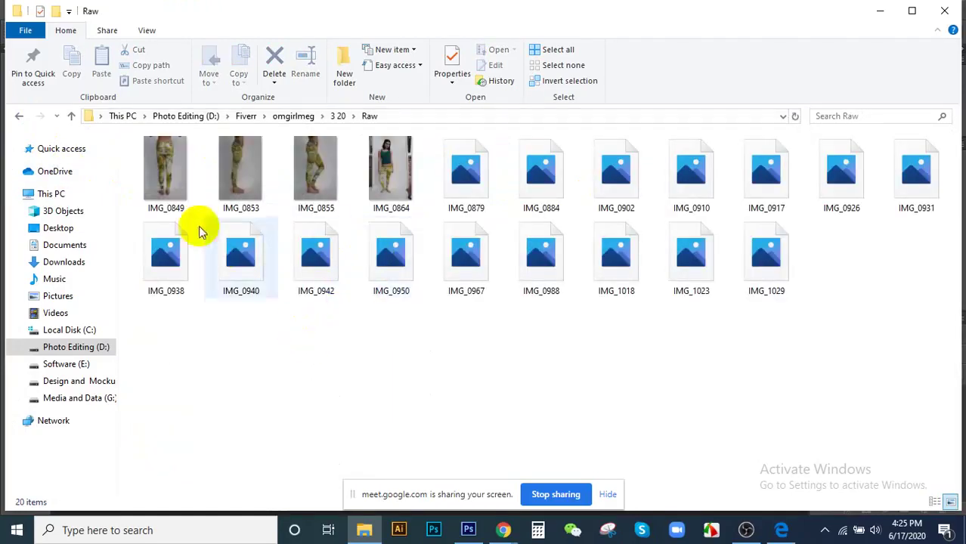
double_click(161, 165)
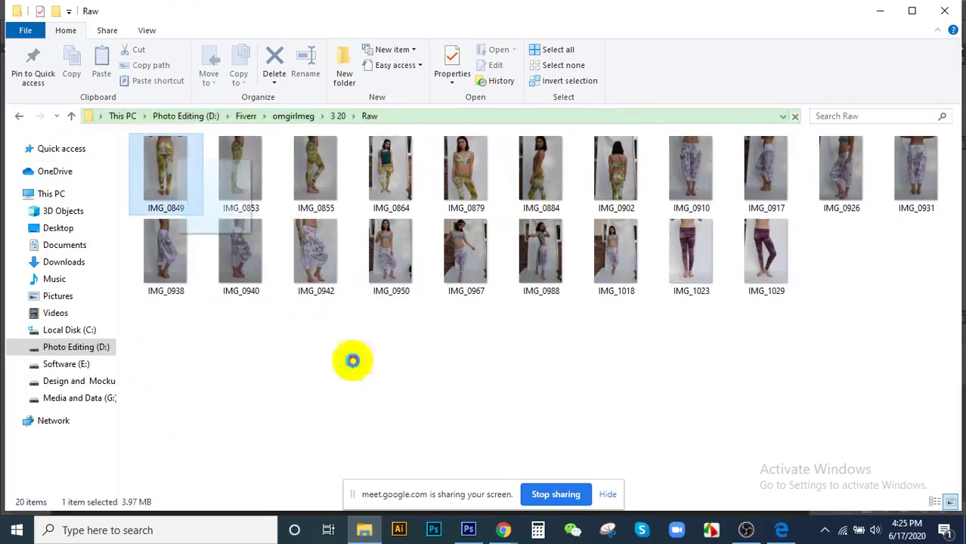
left_click(468, 530)
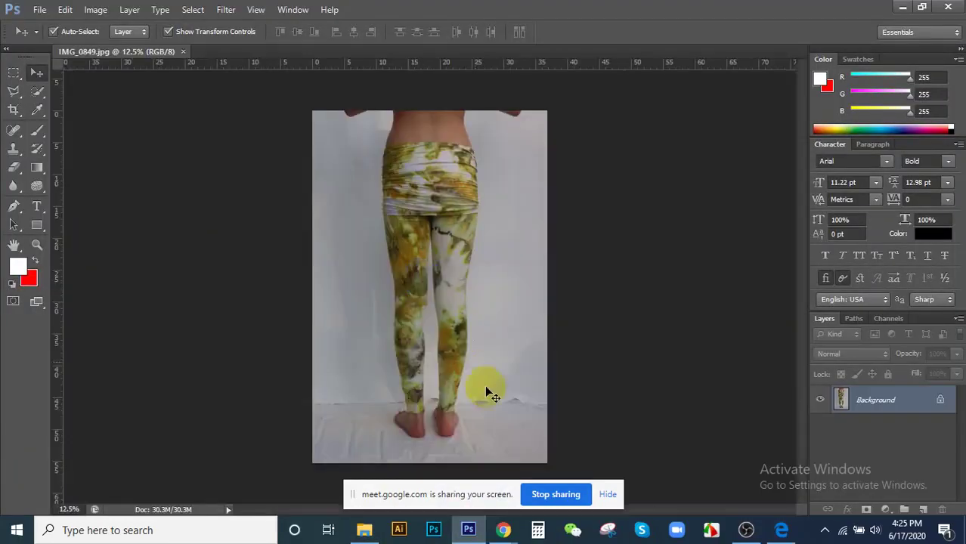
- Close File Explorer to return to IMG_0849 and zoom in on the lower legs and feet
scroll(484, 385, "up", 3)
scroll(451, 375, "down", 2)
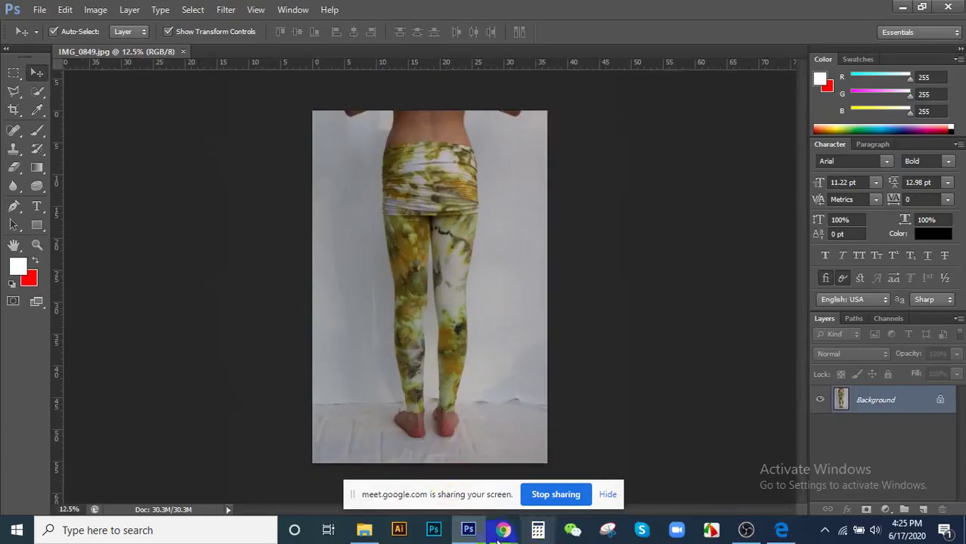
left_click(782, 533)
left_click(781, 533)
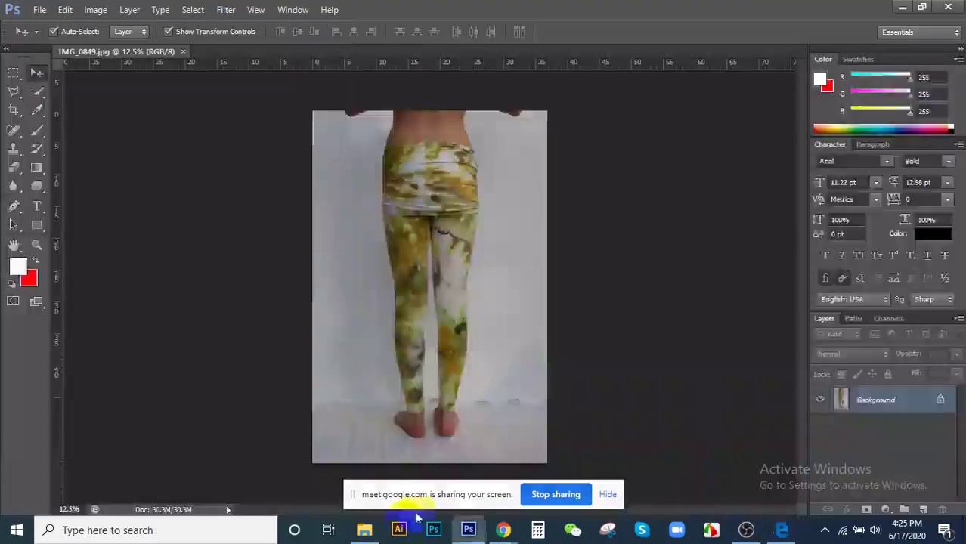
left_click(364, 531)
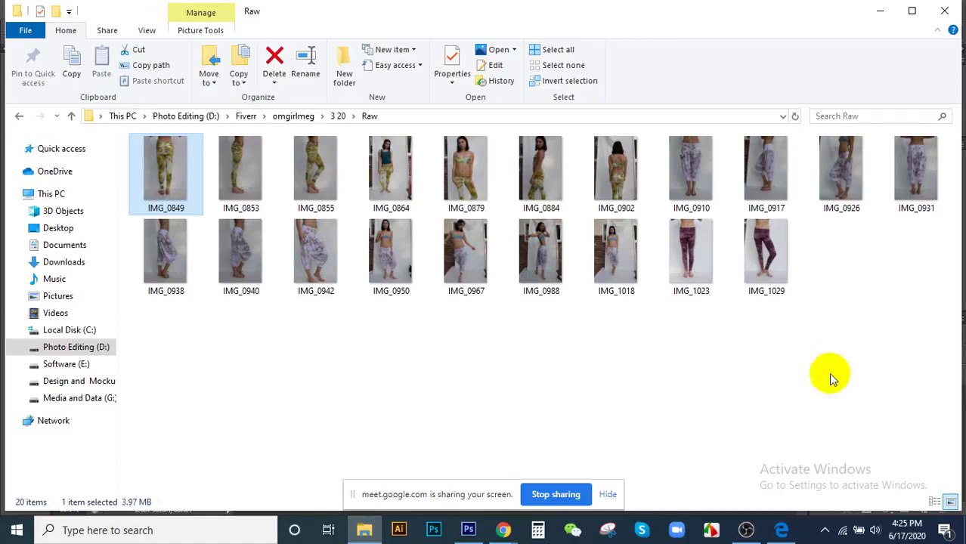
left_click(944, 10)
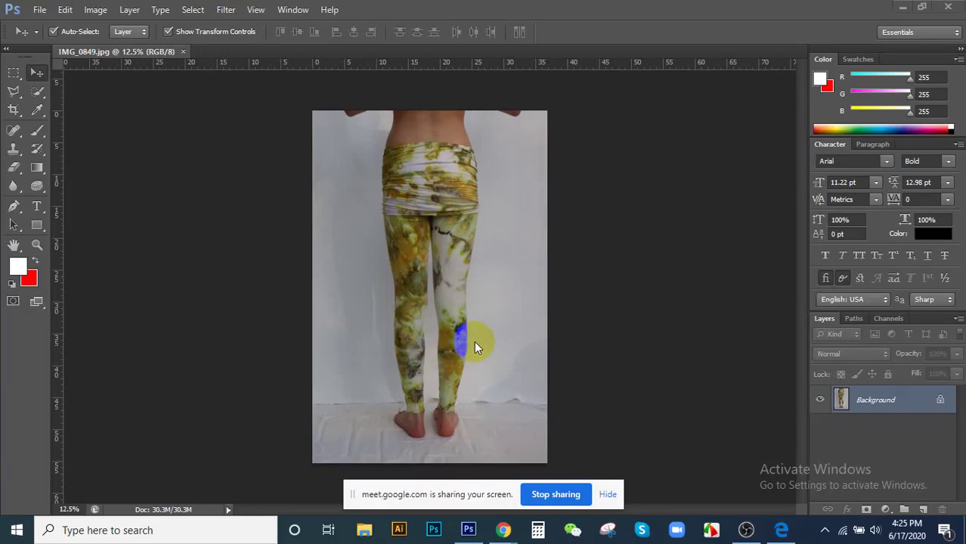
left_click_drag(209, 140, 304, 195)
left_click_drag(356, 408, 283, 292)
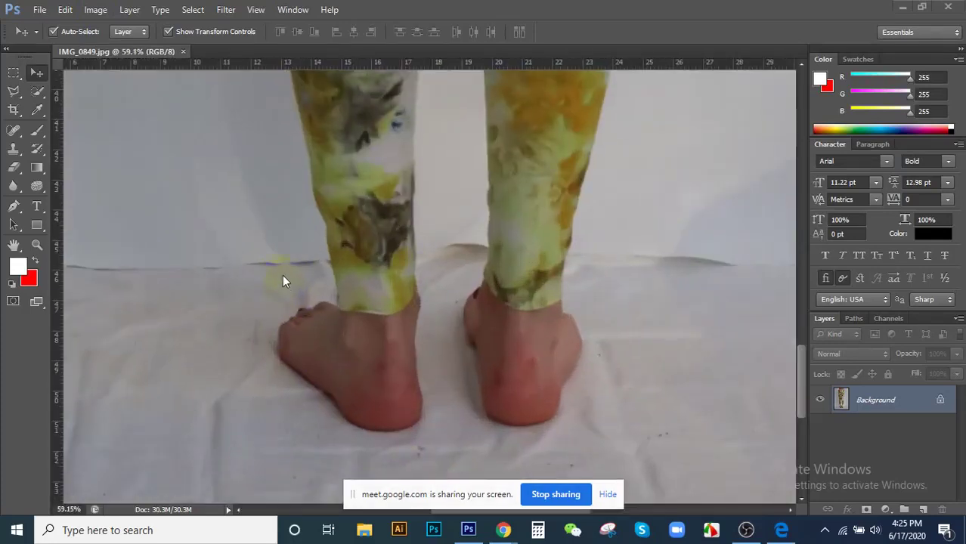
- Select the Pen tool in Path mode
left_click(13, 208)
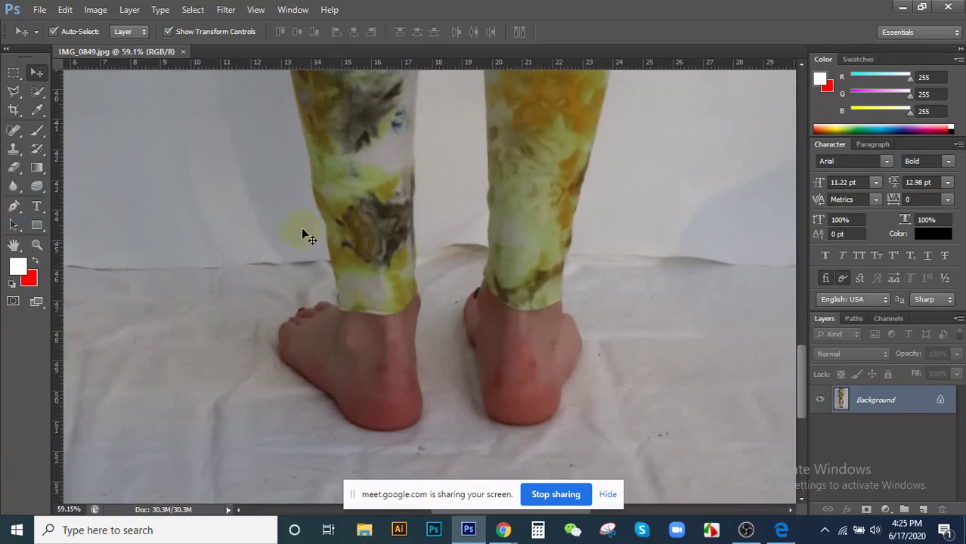
left_click(14, 208)
left_click(385, 389)
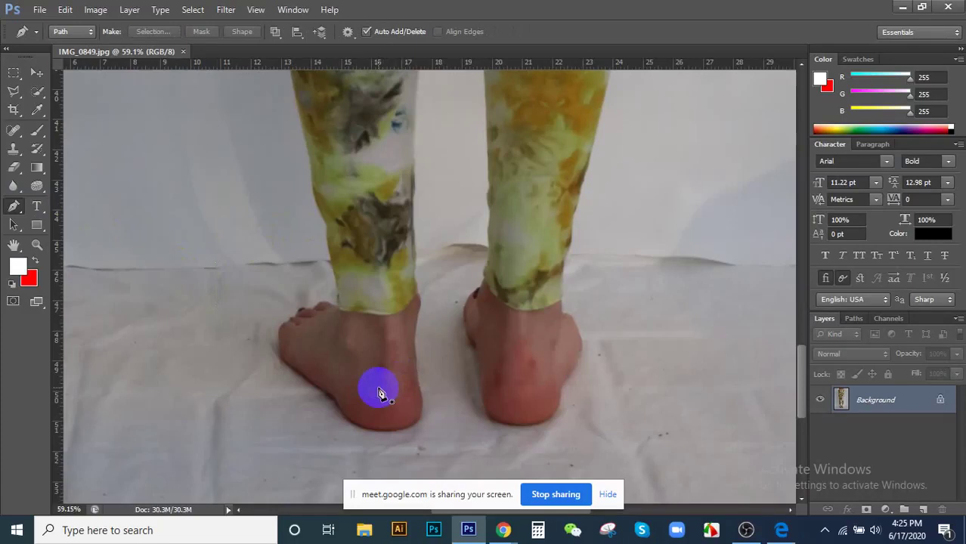
scroll(330, 427, "up", 6)
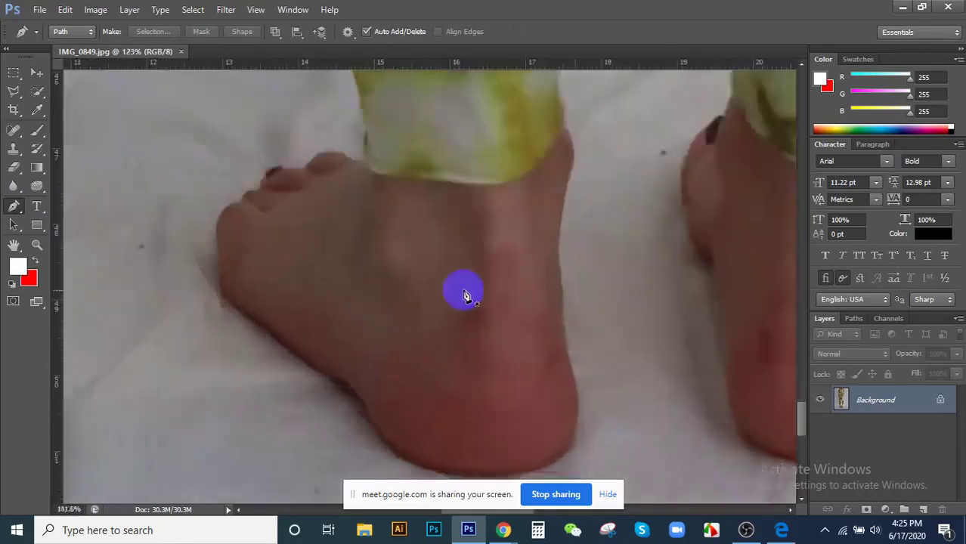
scroll(463, 291, "down", 3)
scroll(467, 297, "down", 6)
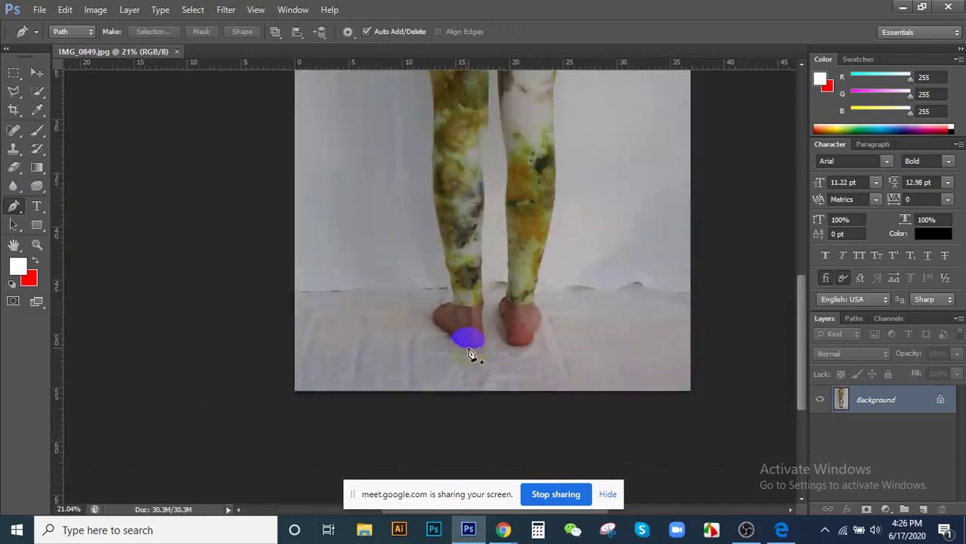
scroll(469, 354, "down", 1)
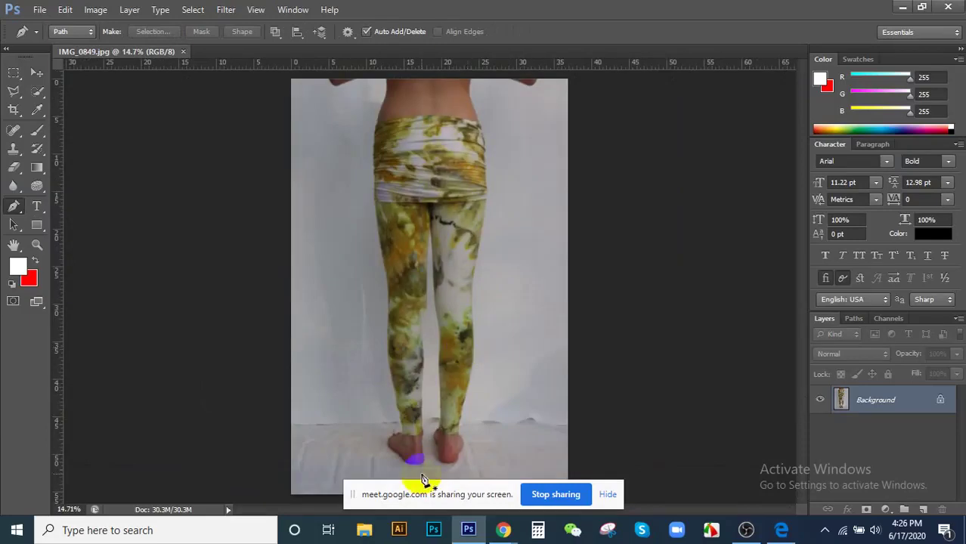
scroll(425, 453, "up", 2)
- Zoom to about 377% on the lower edge of the left heel
left_click(608, 494)
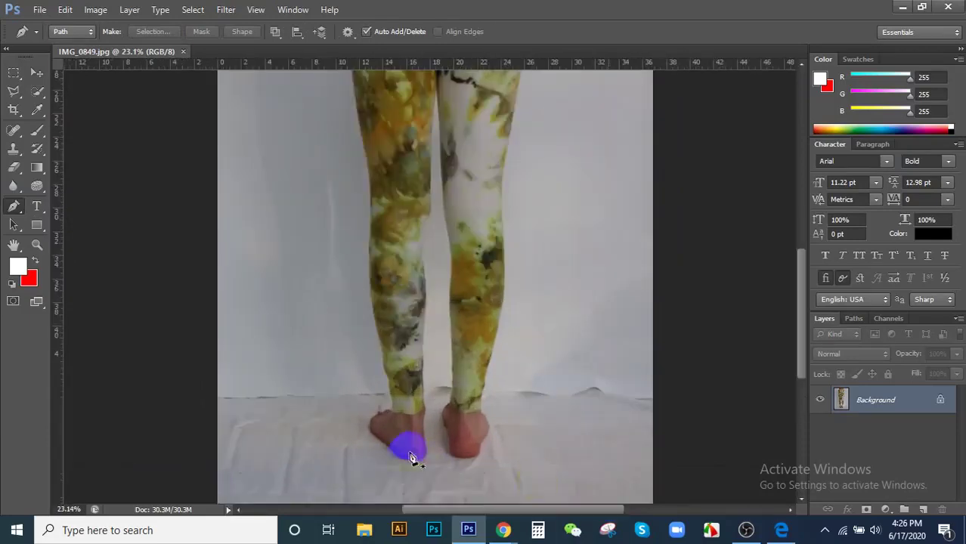
scroll(405, 447, "up", 10)
scroll(490, 461, "up", 5)
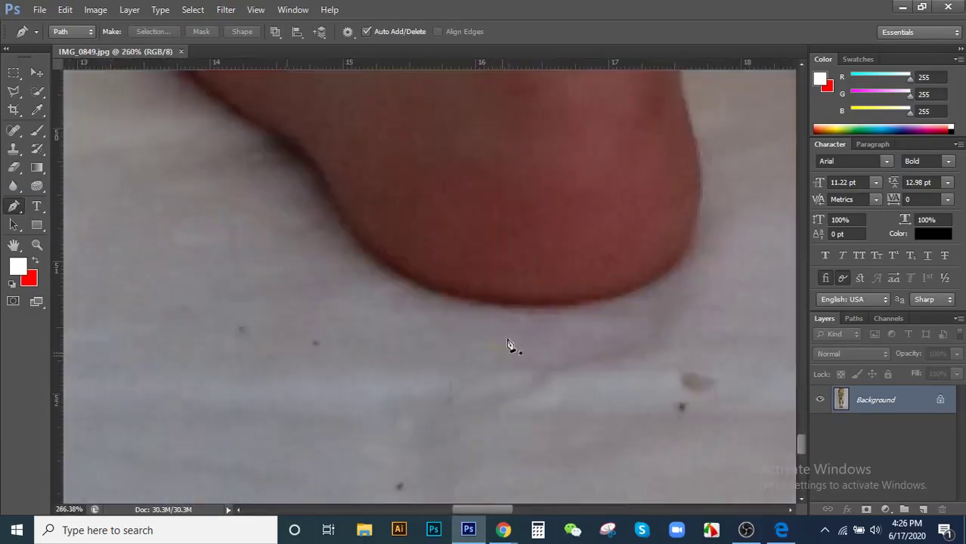
scroll(483, 412, "down", 4)
left_click(502, 330)
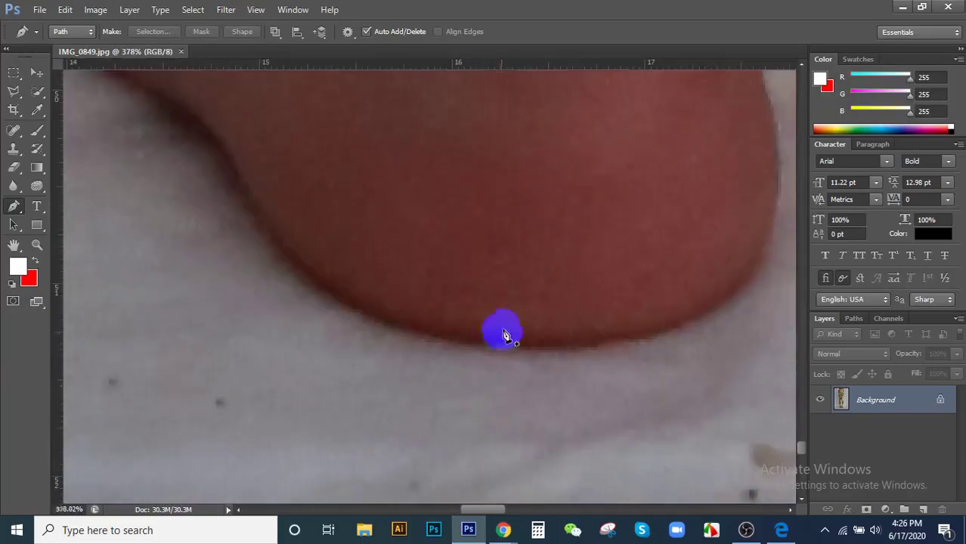
scroll(502, 333, "up", 4)
scroll(498, 399, "down", 5)
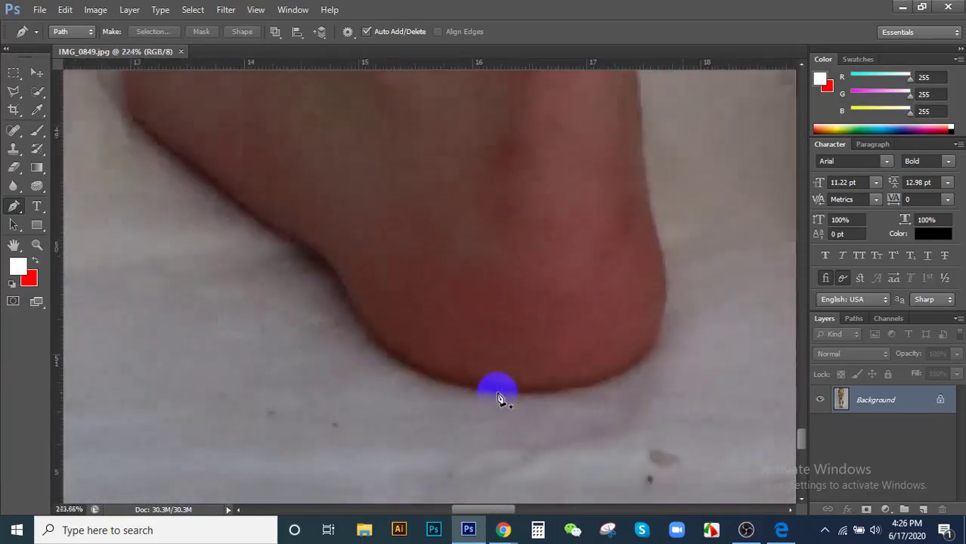
scroll(470, 380, "down", 1)
scroll(453, 356, "up", 5)
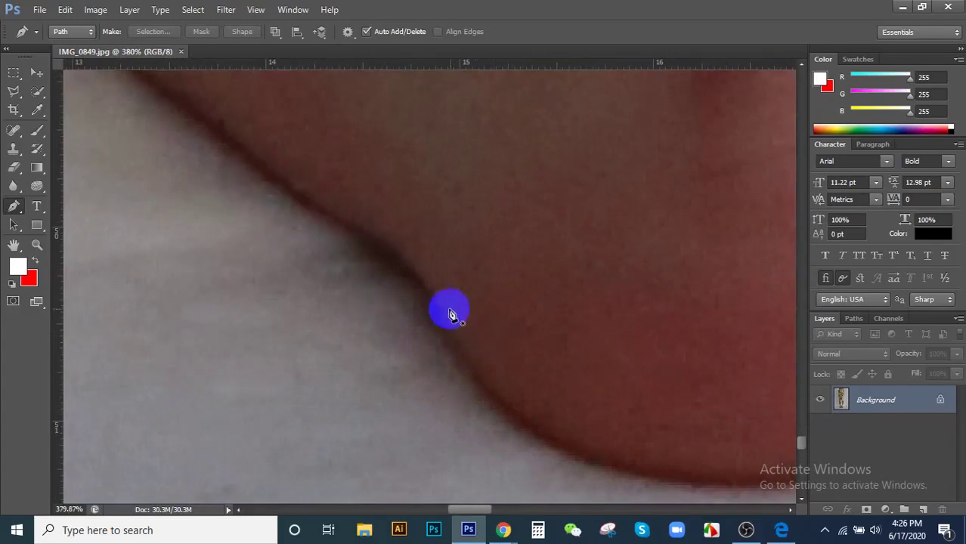
scroll(448, 310, "down", 1)
scroll(489, 352, "up", 1)
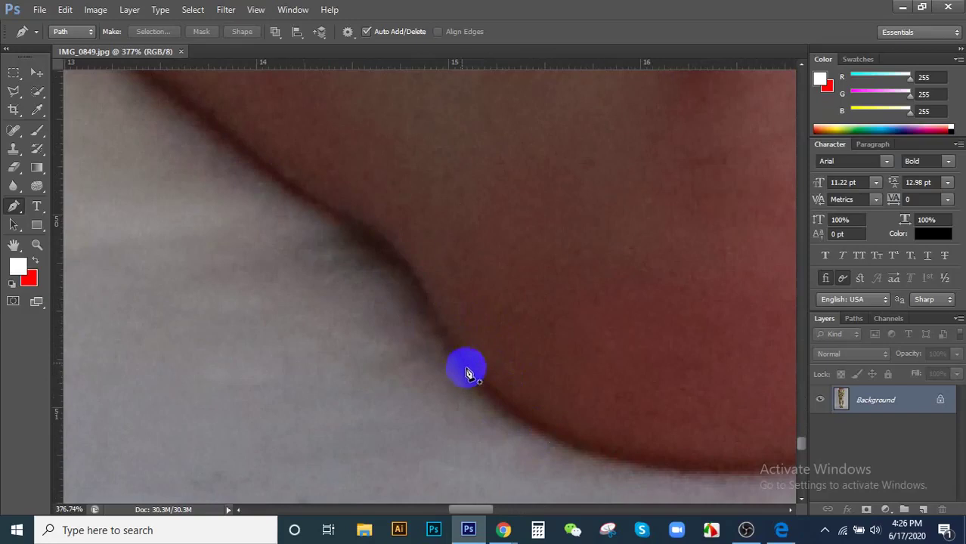
- Set the first anchor on the left heel edge, undoing a trial curved point above it
left_click(515, 411)
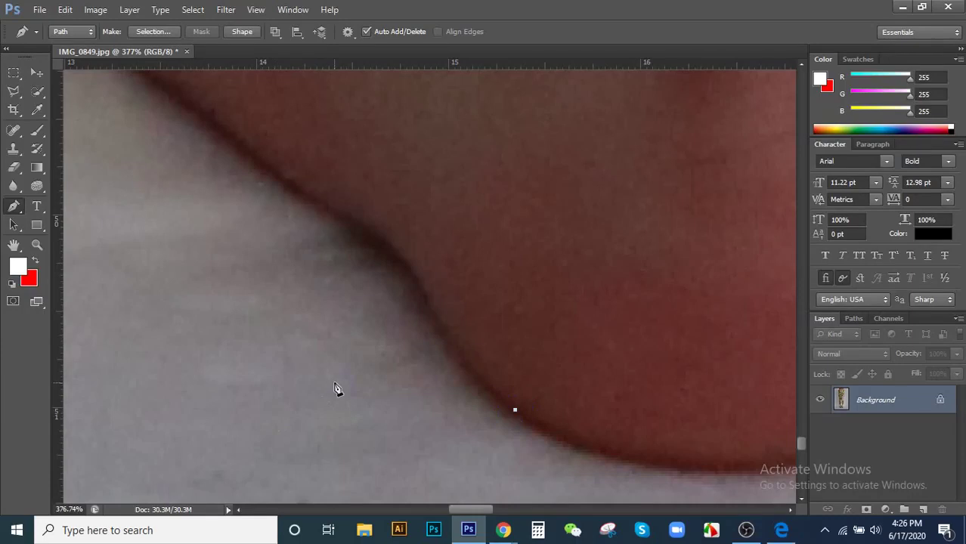
left_click_drag(409, 384, 469, 381)
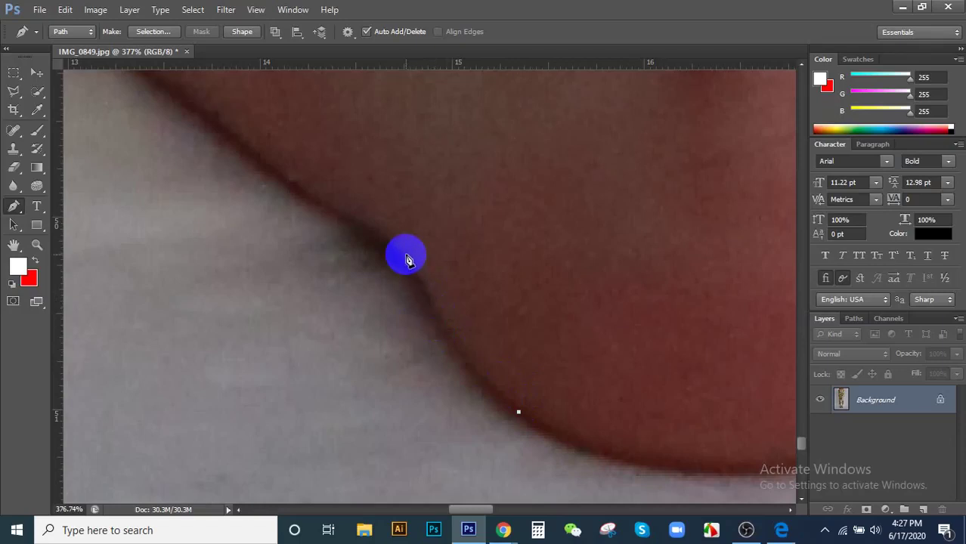
left_click_drag(406, 256, 402, 164)
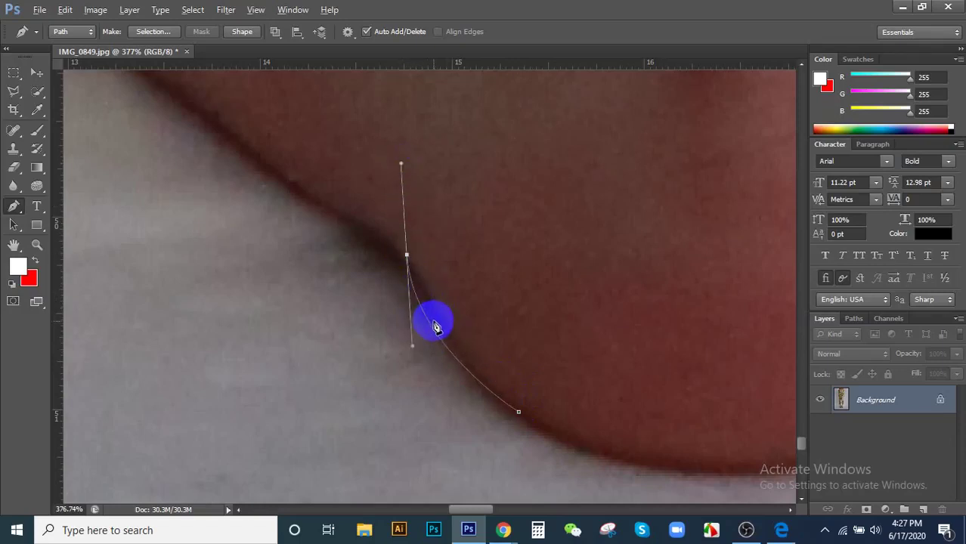
key("ctrl+z")
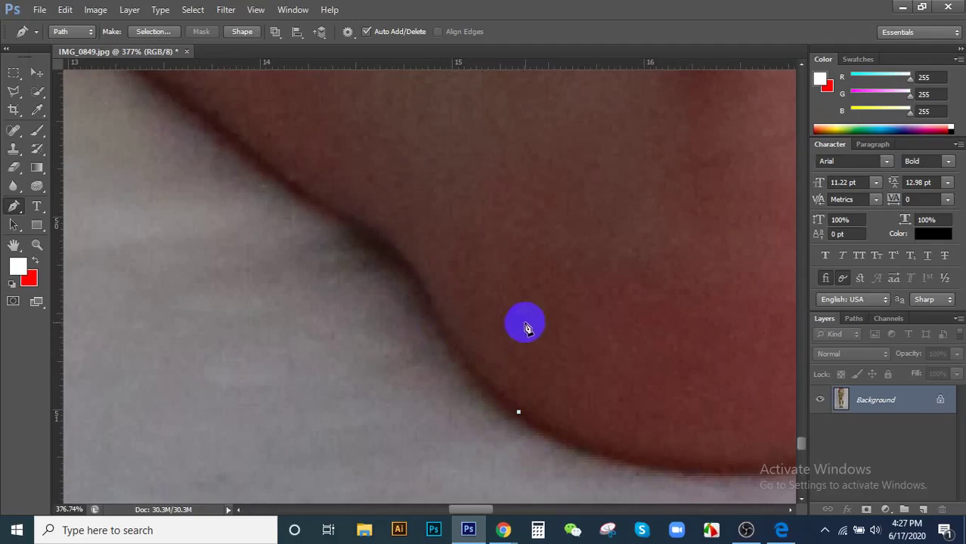
- Add anchors along the heel edge and bend the segments to follow its curve
left_click(431, 304)
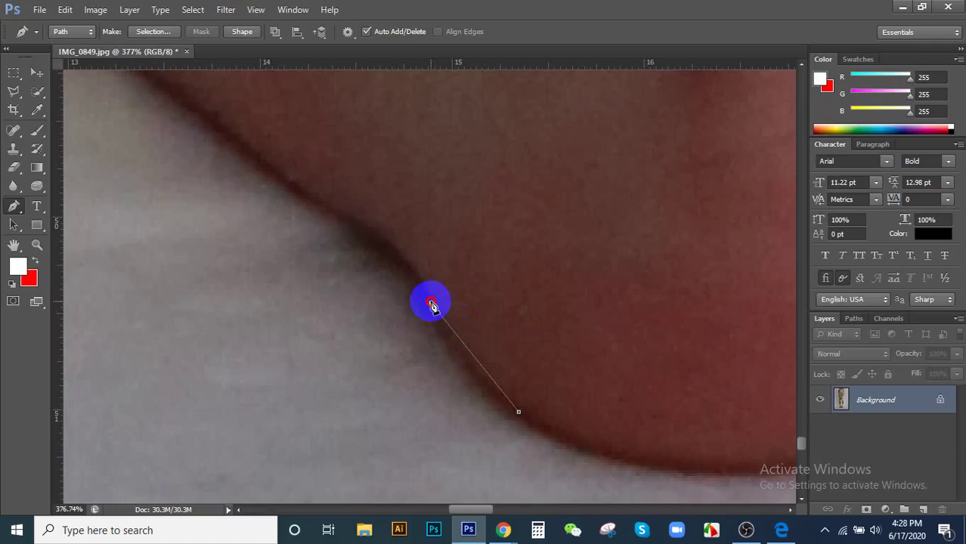
left_click(431, 303)
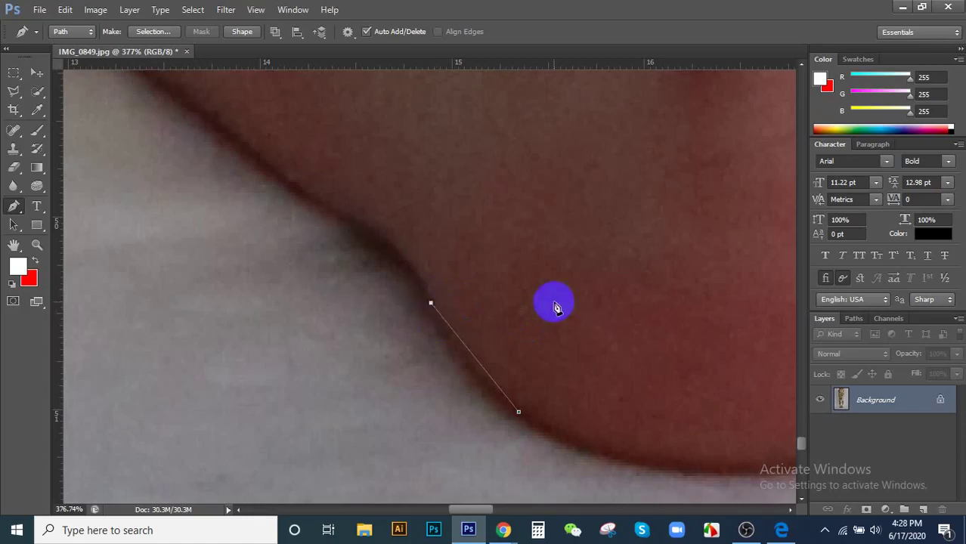
left_click(438, 316)
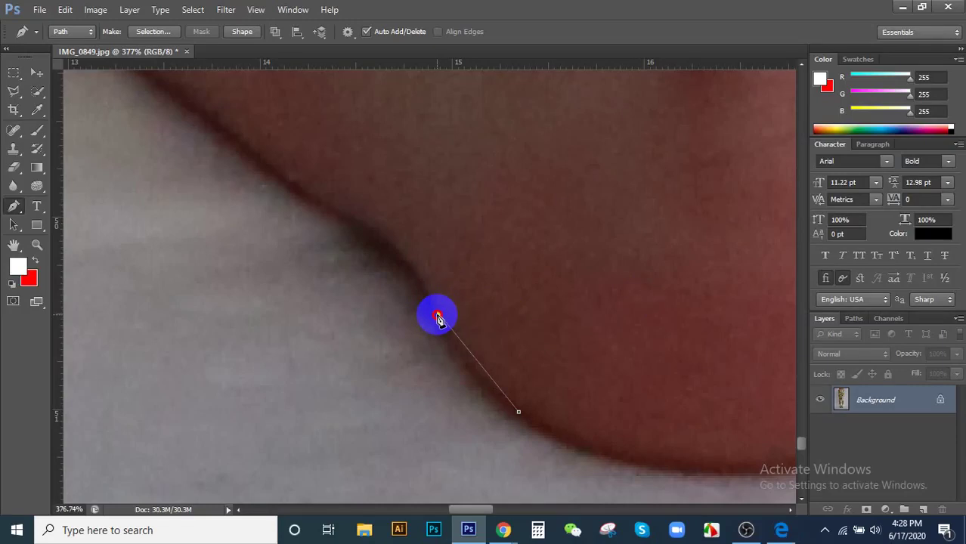
left_click_drag(439, 318, 297, 241)
left_click_drag(563, 272, 411, 253)
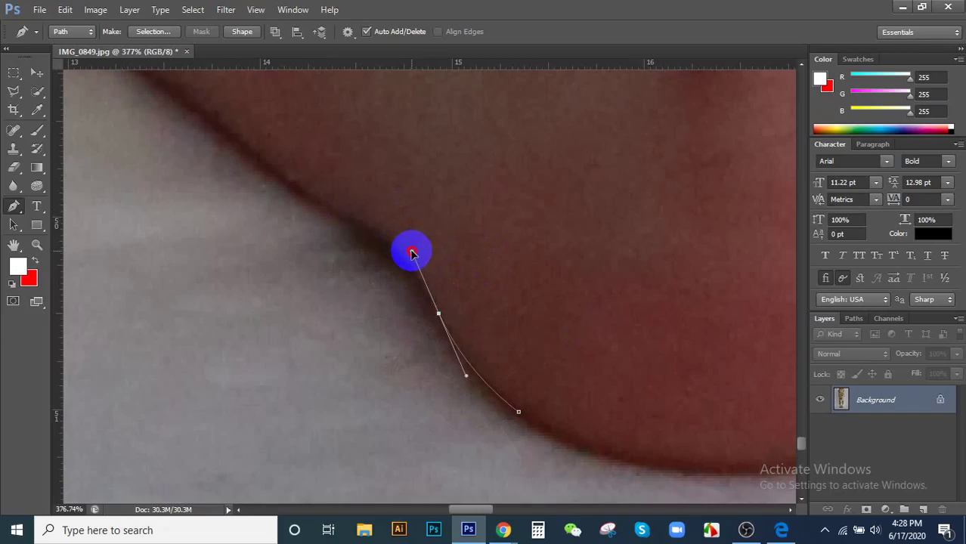
left_click_drag(411, 253, 411, 251)
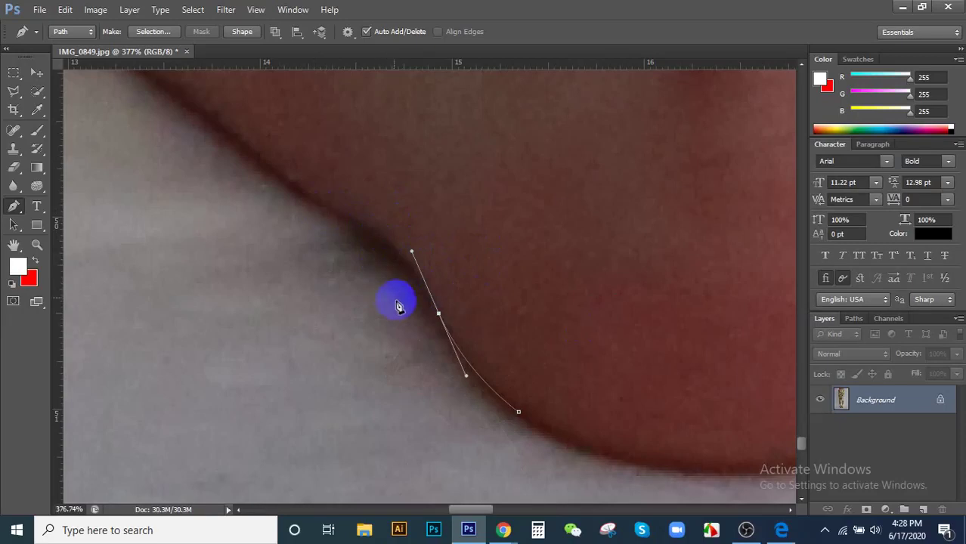
mouse_move(443, 321)
left_mouse_down()
mouse_move(414, 252)
mouse_move(406, 255)
mouse_move(416, 257)
mouse_move(427, 291)
mouse_move(390, 237)
mouse_move(377, 171)
mouse_move(425, 308)
mouse_move(432, 276)
mouse_move(401, 250)
mouse_move(414, 245)
mouse_move(408, 265)
mouse_move(416, 261)
mouse_move(390, 263)
mouse_move(438, 323)
mouse_move(395, 265)
mouse_move(412, 268)
mouse_move(401, 260)
mouse_move(409, 255)
mouse_move(387, 266)
mouse_move(406, 269)
mouse_move(418, 259)
mouse_move(645, 372)
mouse_move(467, 394)
mouse_move(530, 400)
mouse_move(432, 263)
mouse_move(399, 251)
mouse_move(395, 261)
mouse_move(417, 288)
mouse_move(413, 254)
left_mouse_up()
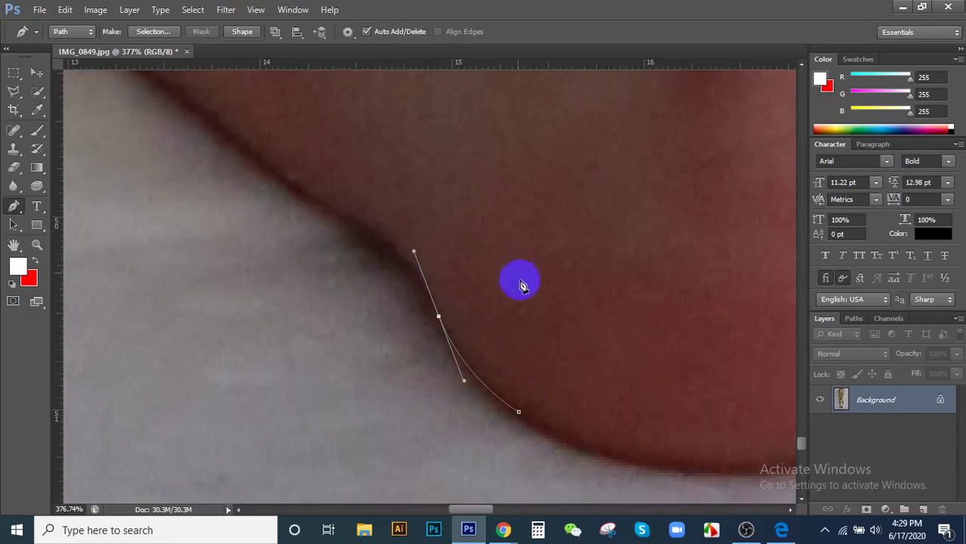
scroll(424, 225, "down", 2)
scroll(445, 274, "up", 2)
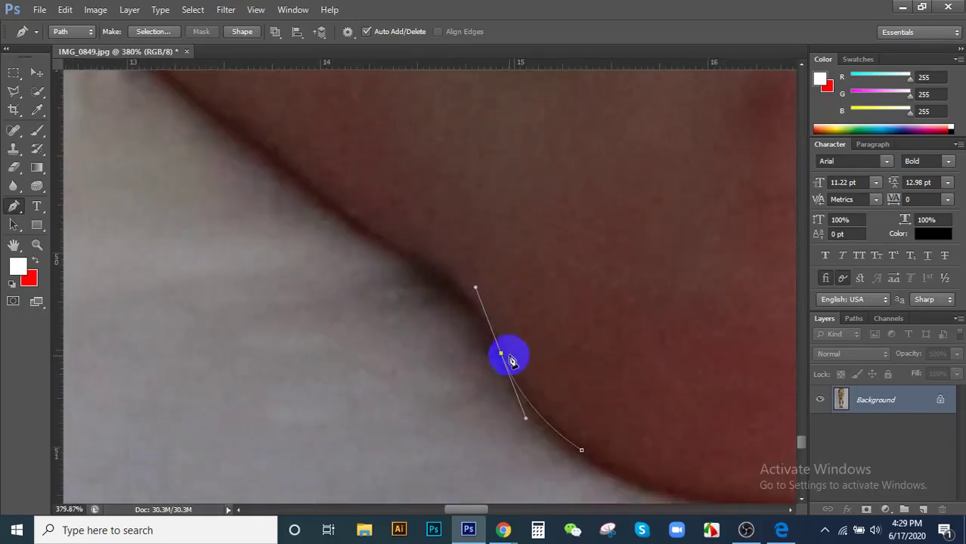
- Extend the path up-left with more curved anchors hugging the skin-to-sheet edge
left_click_drag(509, 356, 480, 280)
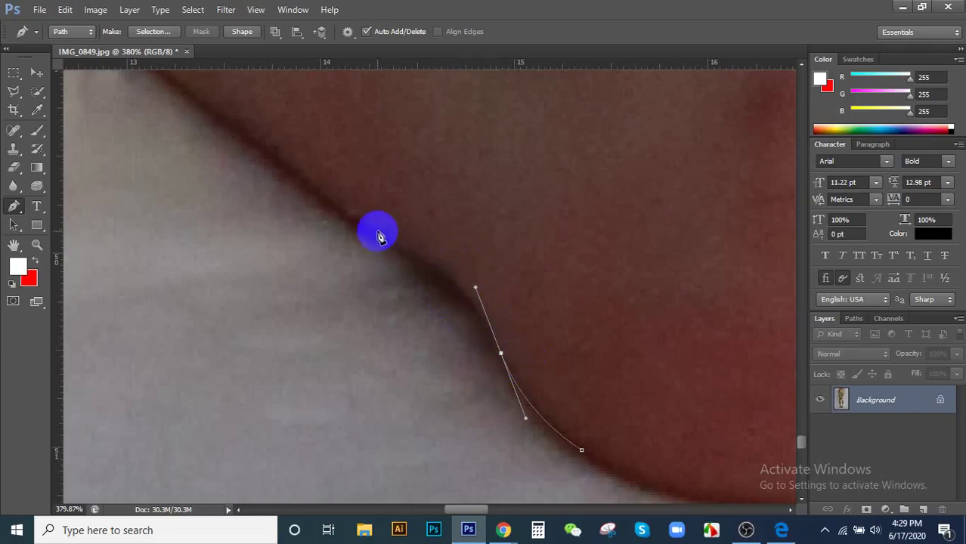
mouse_move(374, 229)
left_mouse_down()
mouse_move(321, 192)
mouse_move(361, 215)
left_mouse_up()
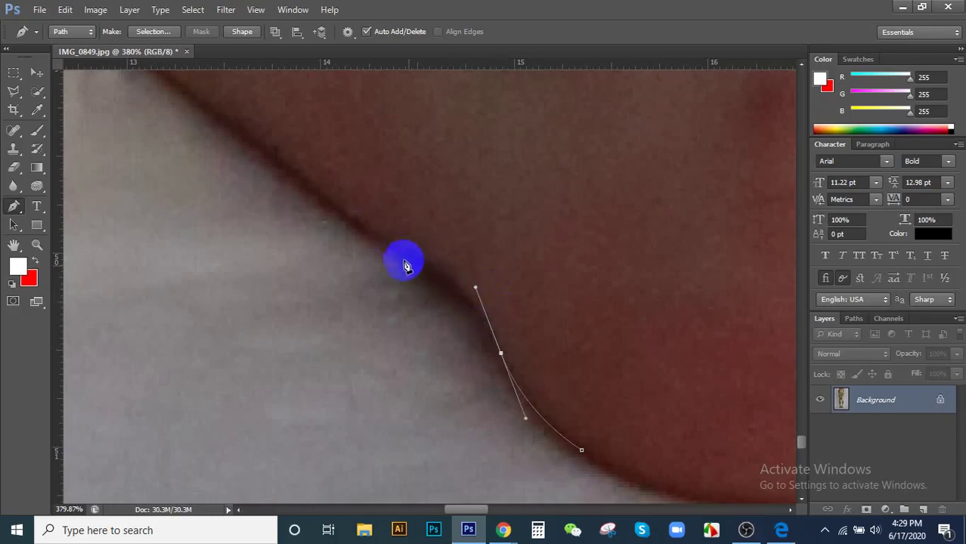
left_click(378, 238)
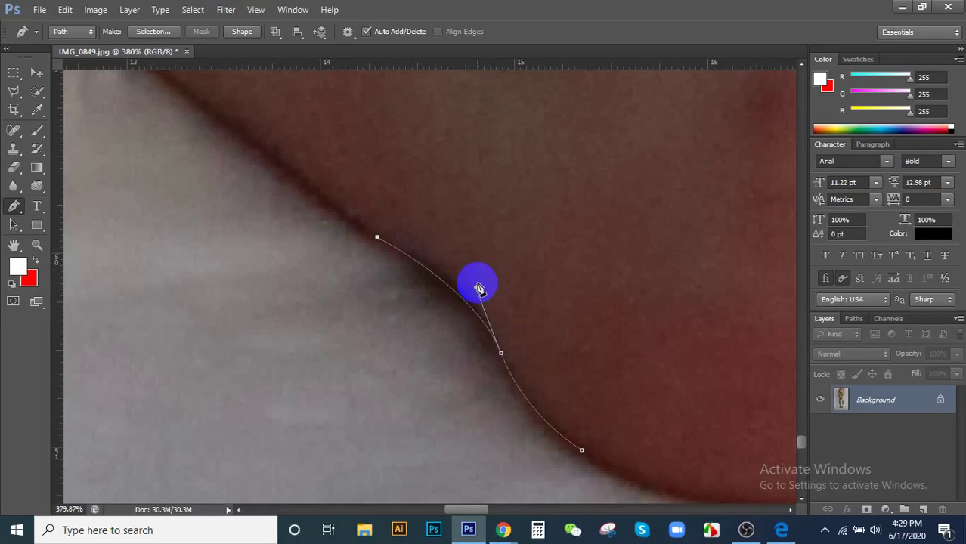
left_click(378, 231)
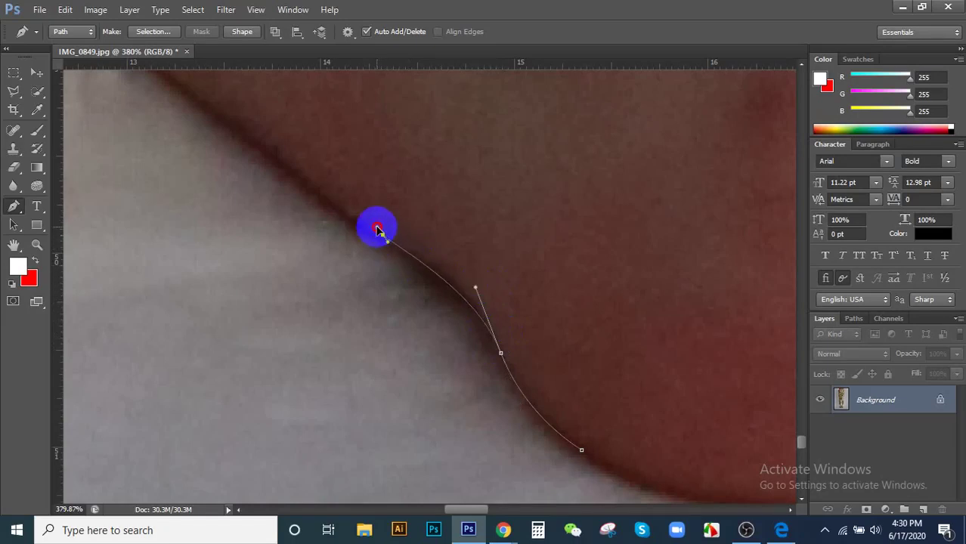
mouse_move(377, 232)
left_mouse_down()
mouse_move(371, 218)
mouse_move(345, 211)
mouse_move(378, 198)
mouse_move(316, 198)
mouse_move(325, 209)
mouse_move(315, 196)
mouse_move(379, 246)
left_mouse_up()
left_click_drag(333, 213, 383, 243)
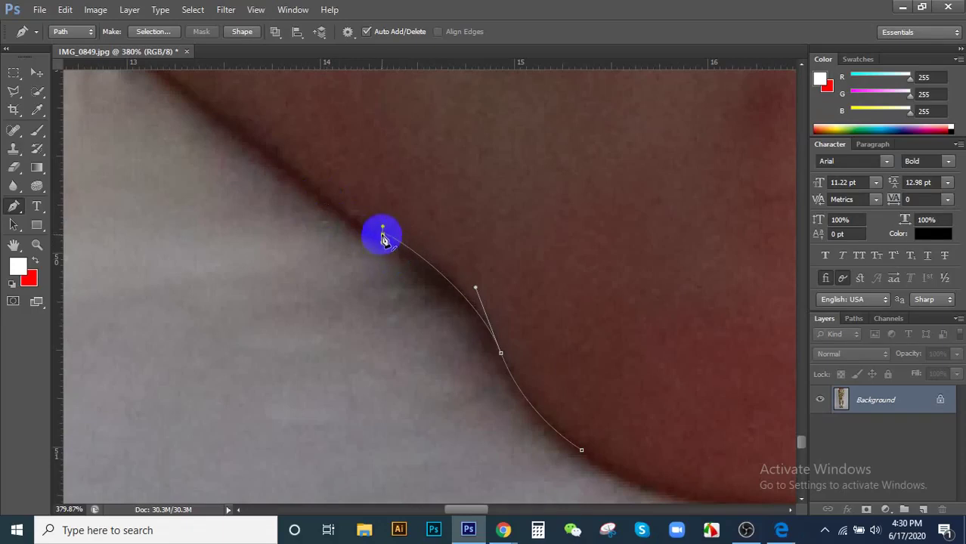
left_click(307, 176)
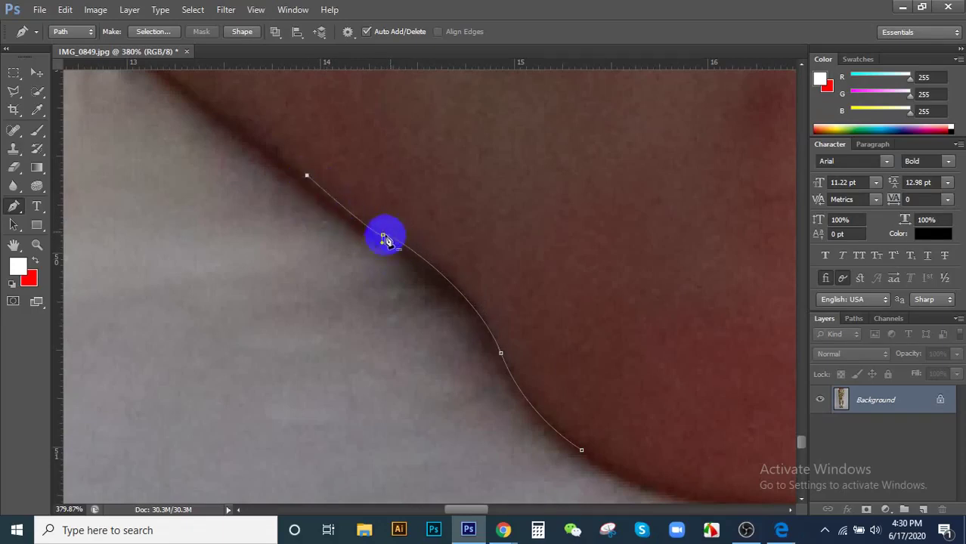
left_click(383, 236)
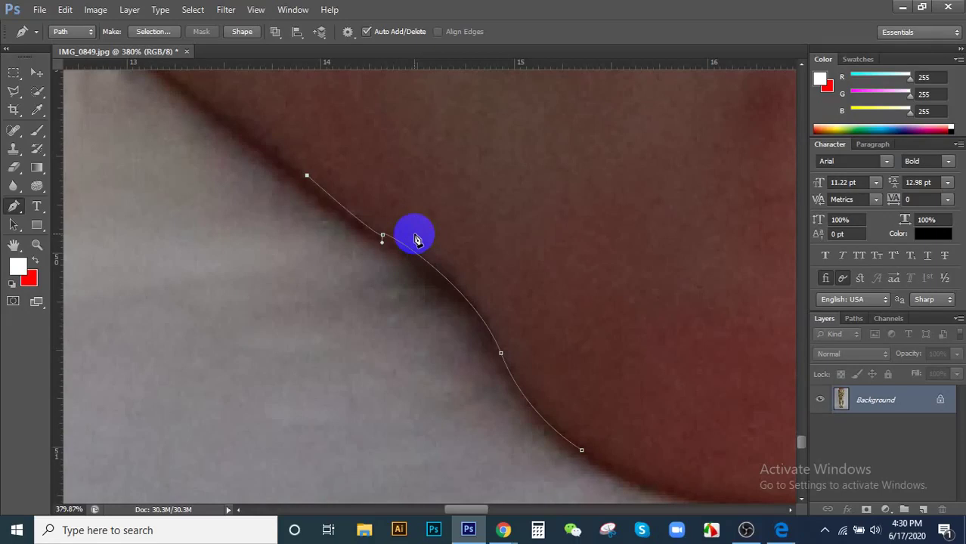
- Undo the last two anchors and start a new curved Pen path looping around the heel
key("ctrl+alt+z")
key("ctrl+alt+z")
key("ctrl+alt+z")
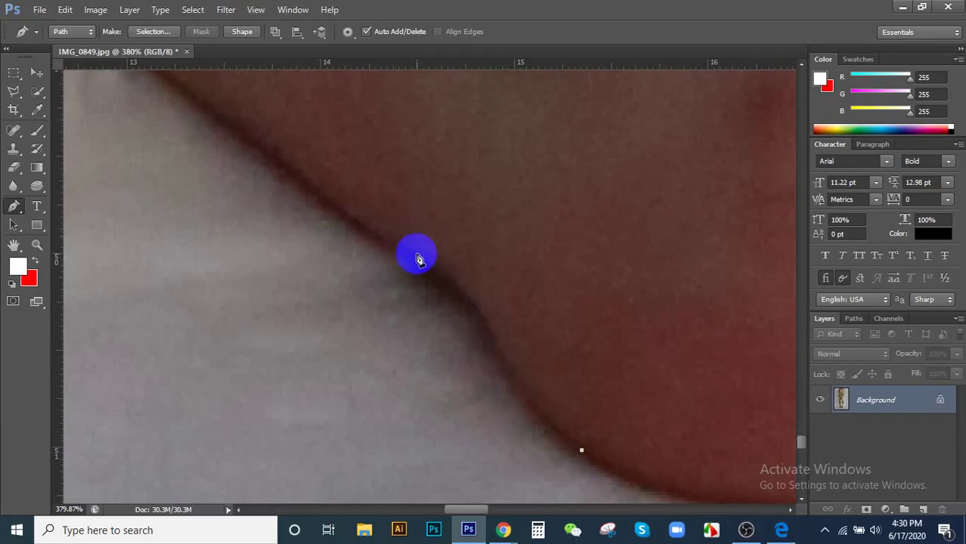
scroll(414, 238, "down", 1)
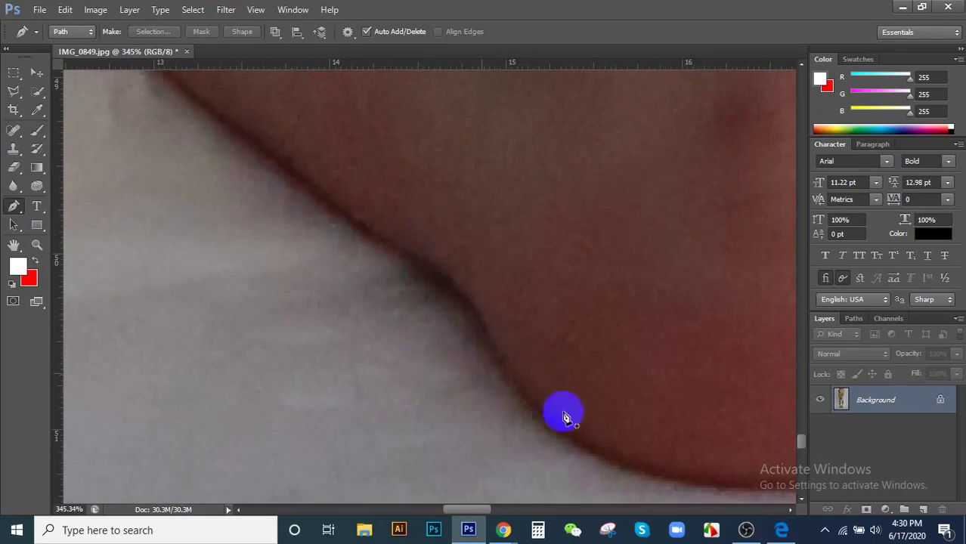
scroll(465, 312, "down", 3)
scroll(372, 382, "up", 3)
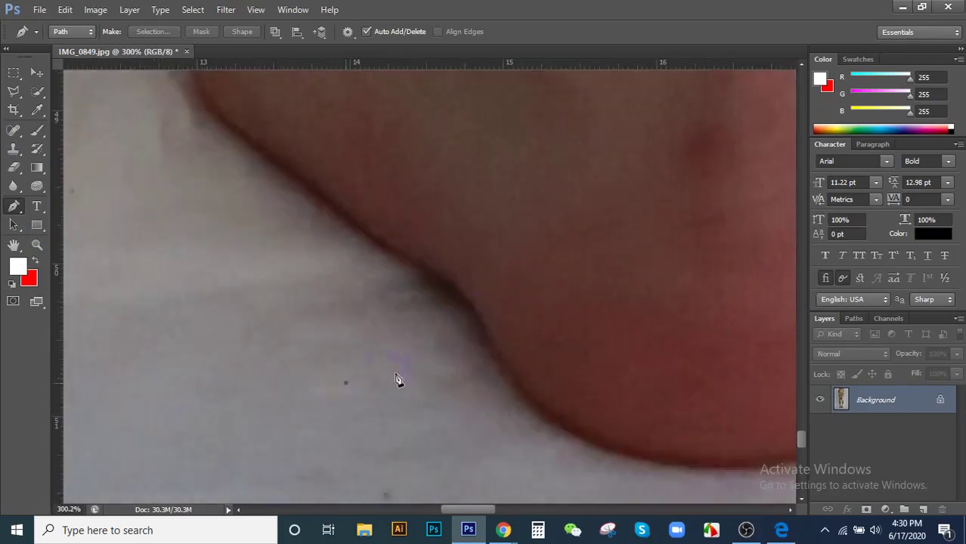
scroll(429, 317, "down", 3)
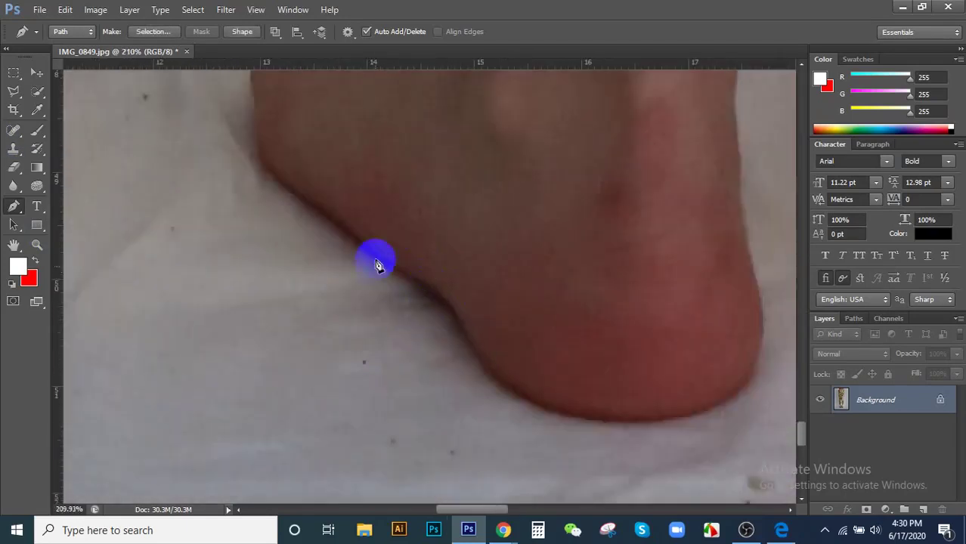
left_click_drag(379, 225, 518, 228)
left_click_drag(557, 315, 543, 388)
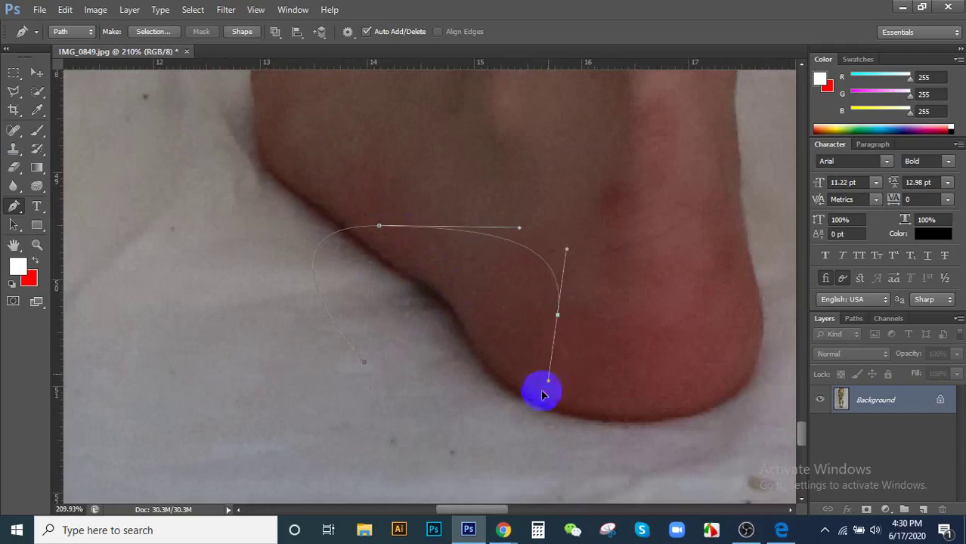
left_click_drag(351, 410, 302, 371)
left_click_drag(226, 256, 255, 184)
left_click_drag(448, 140, 535, 160)
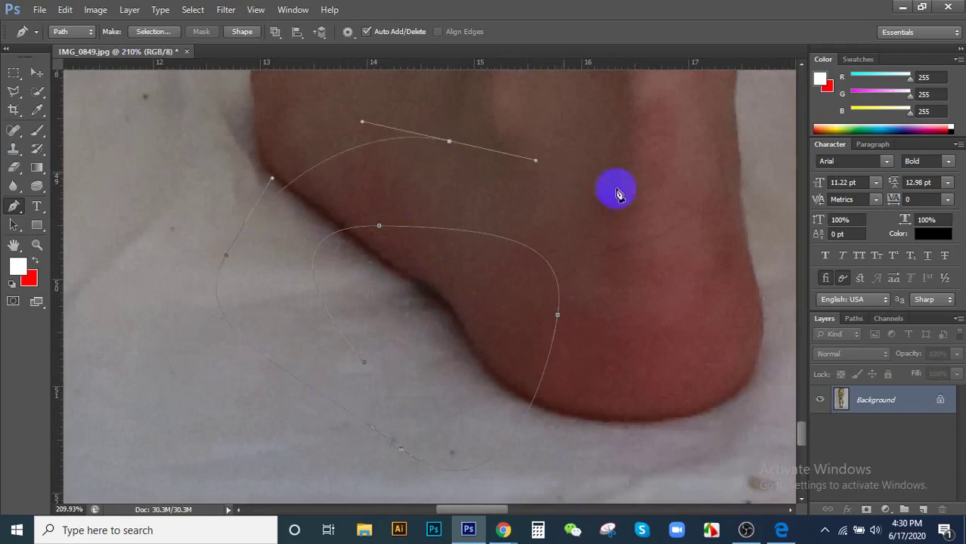
left_click_drag(630, 193, 742, 238)
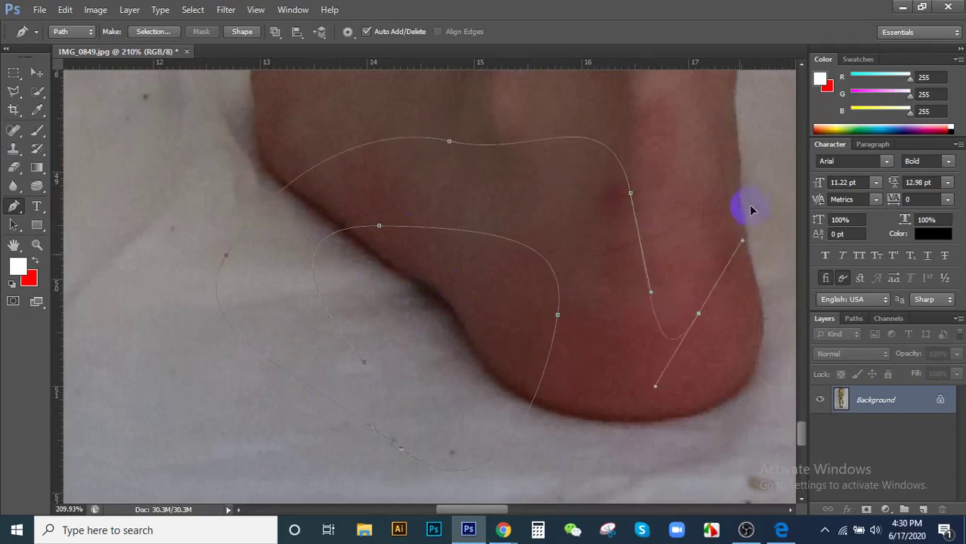
left_click_drag(701, 146, 758, 173)
- Extend the path with anchors below the heel and curving back toward the toes
scroll(475, 138, "down", 3)
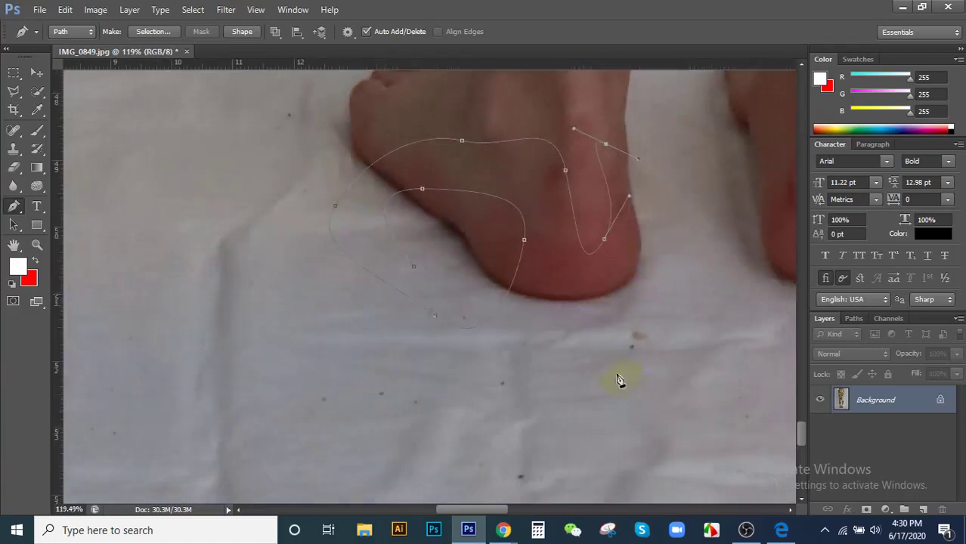
left_click_drag(625, 380, 491, 444)
left_click(309, 361)
left_click(246, 246)
left_click_drag(327, 117, 457, 117)
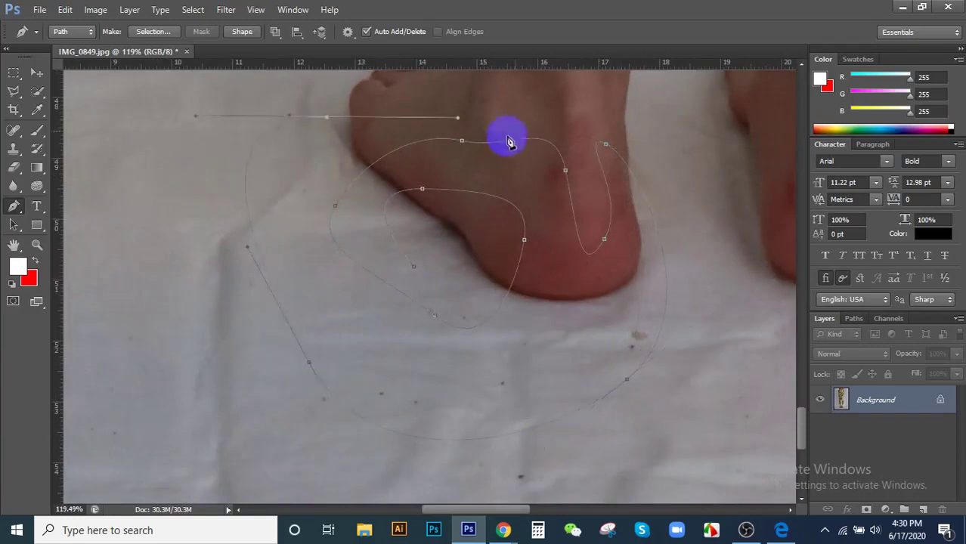
scroll(308, 97, "up", 5)
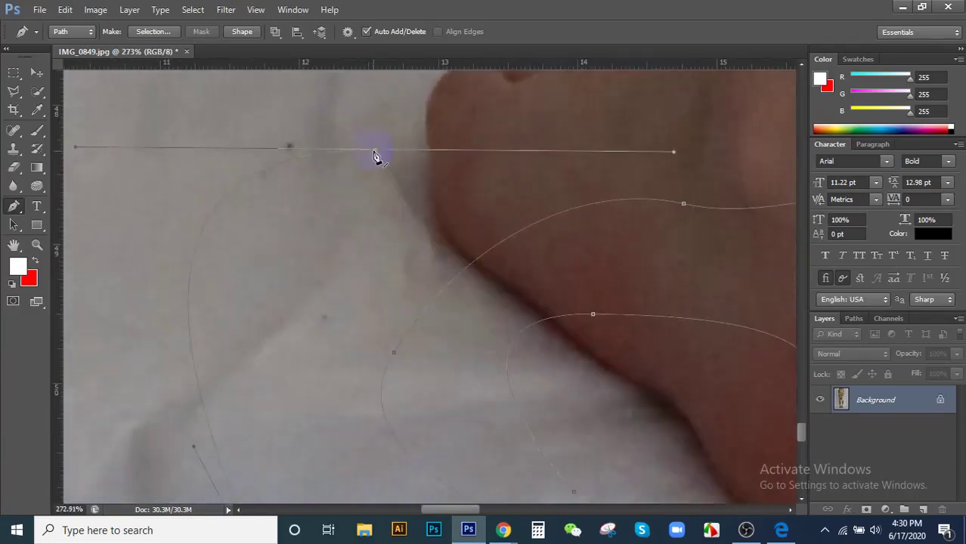
scroll(455, 213, "down", 3)
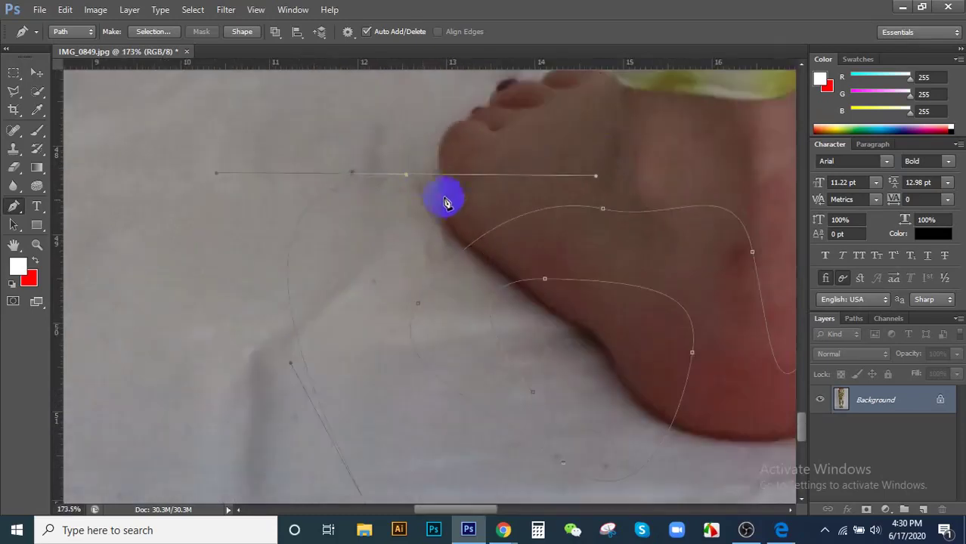
scroll(452, 263, "down", 2)
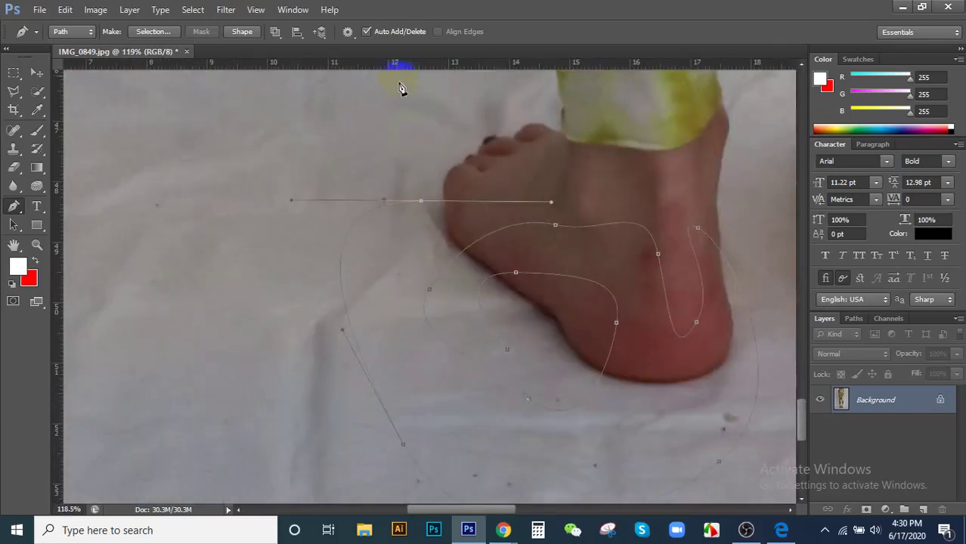
scroll(453, 205, "down", 2)
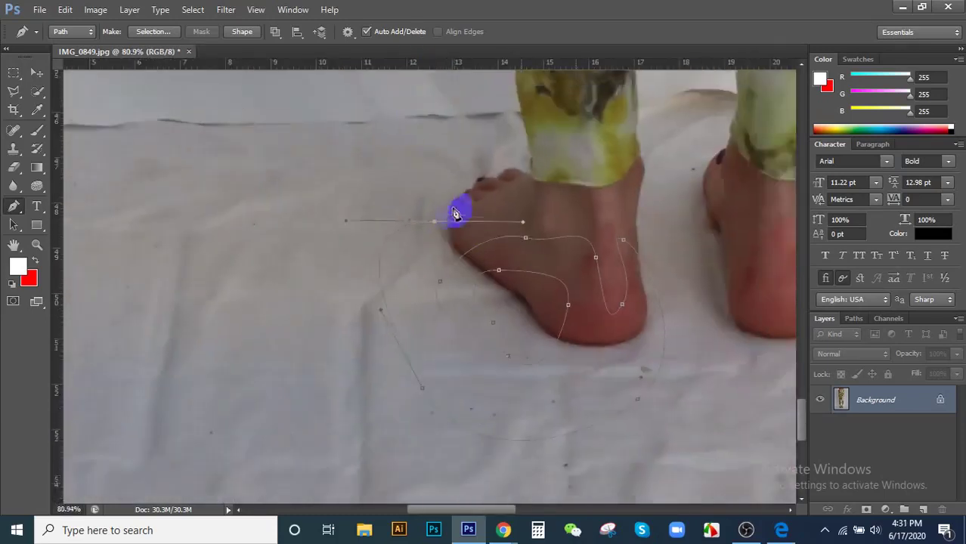
left_click_drag(414, 99, 472, 192)
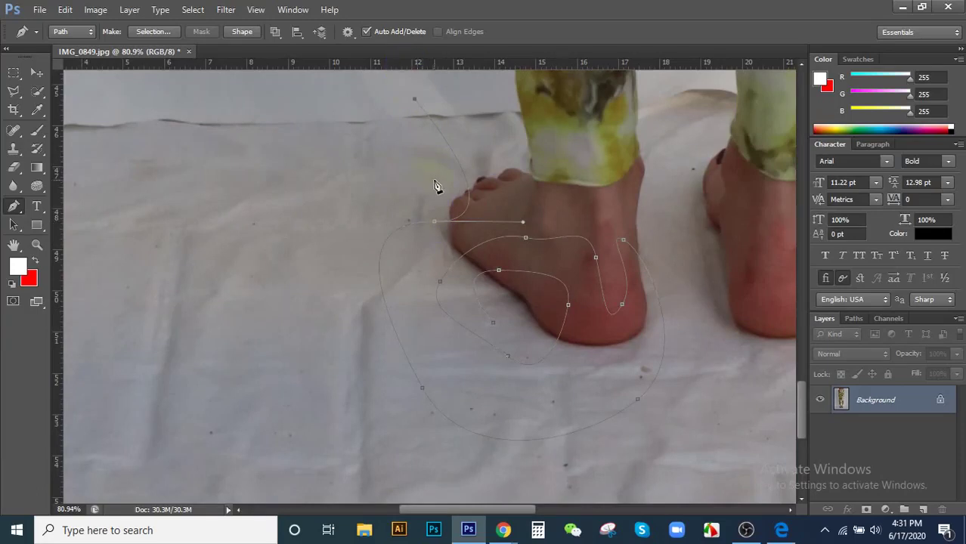
- Remove the anchor above the toes and break the toe anchor's handles, pulling one new handle up
key("ctrl+z")
scroll(465, 197, "up", 2)
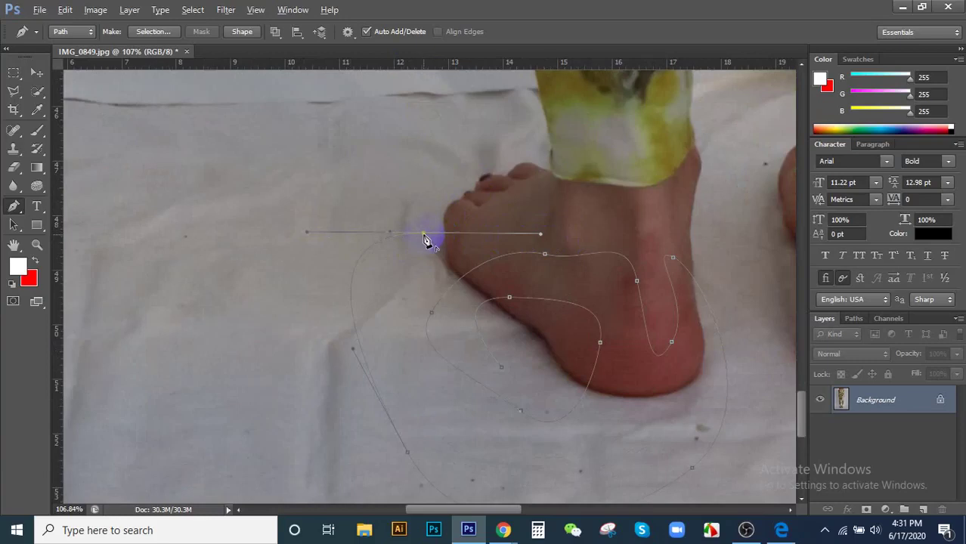
key("alt")
key("alt")
left_click(424, 235, "alt")
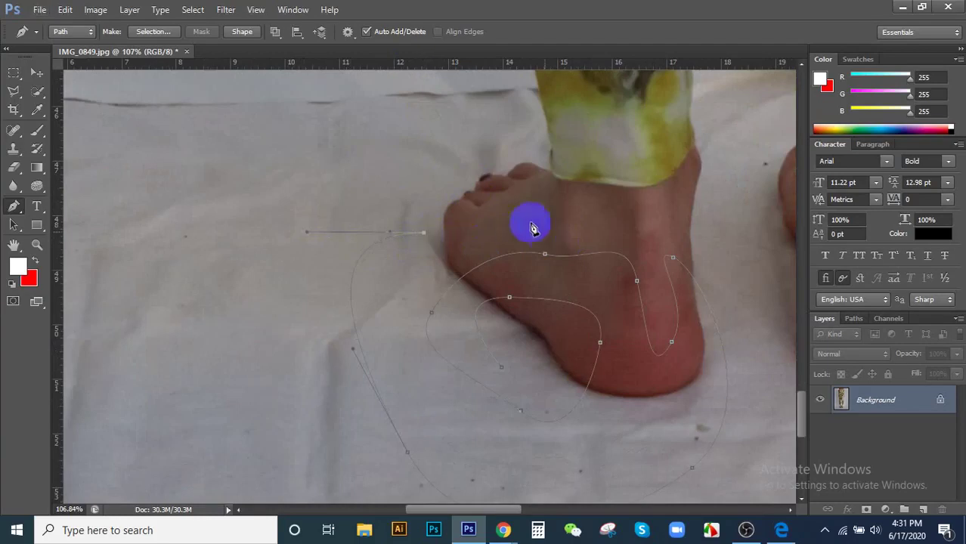
left_click_drag(424, 88, 424, 86)
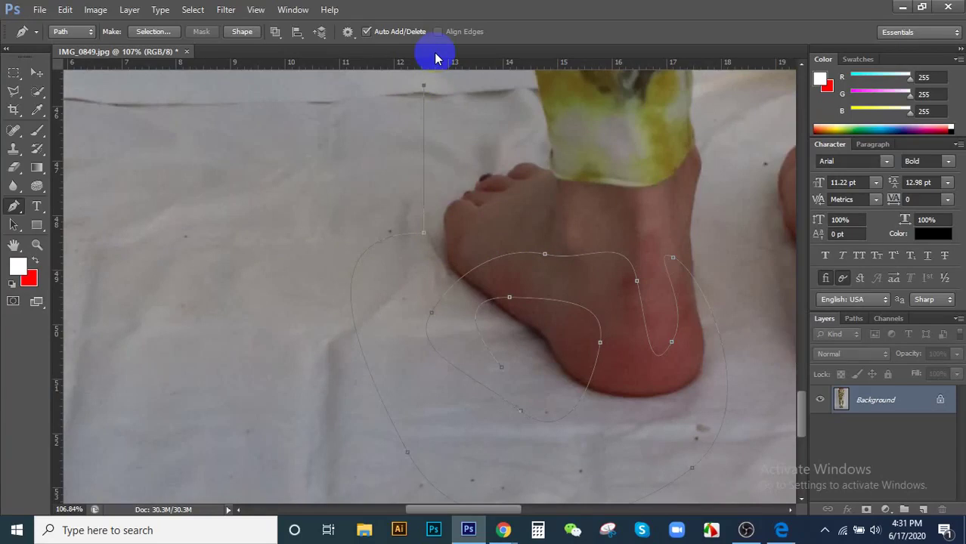
key("Escape")
scroll(485, 328, "down", 4)
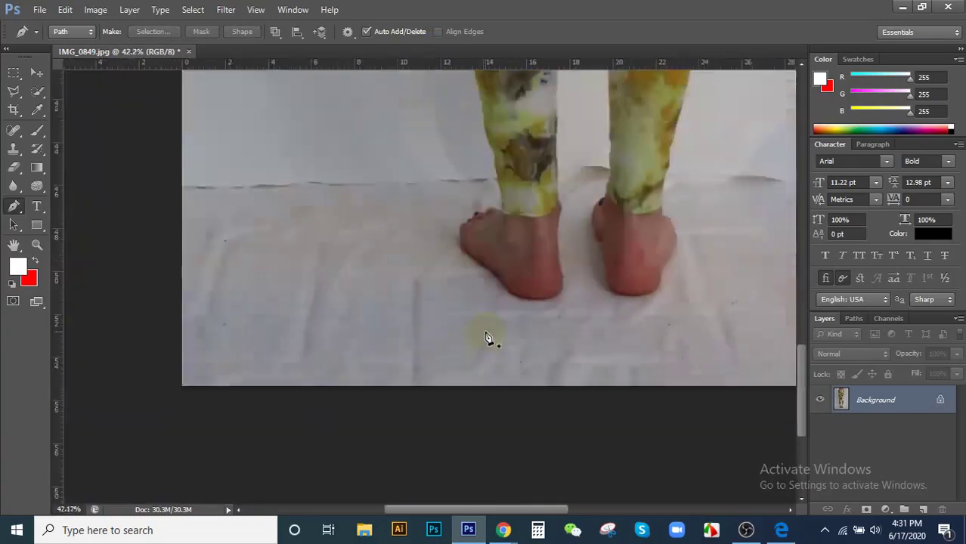
scroll(486, 336, "down", 2)
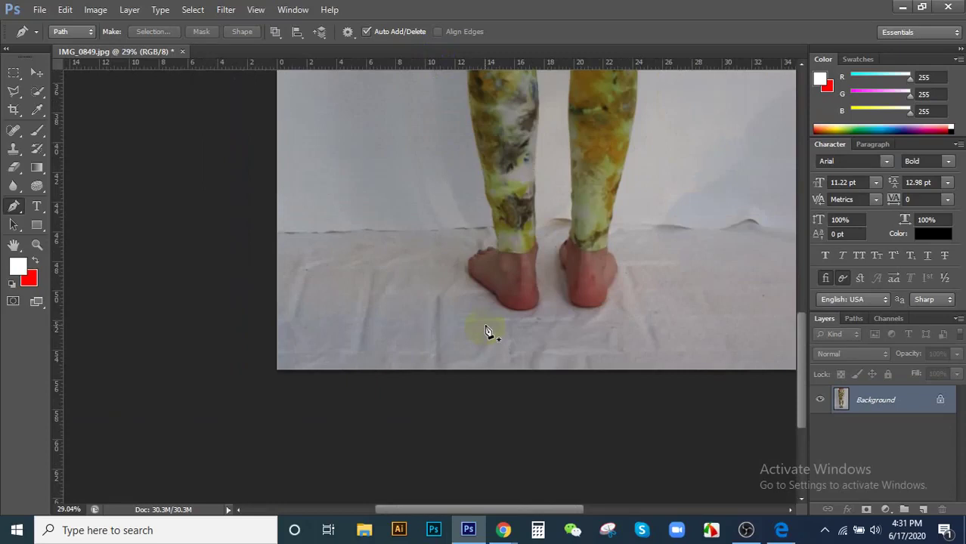
left_click(398, 237)
left_click_drag(492, 196, 529, 227)
left_click_drag(578, 257, 576, 270)
left_click(451, 296)
left_click(398, 239)
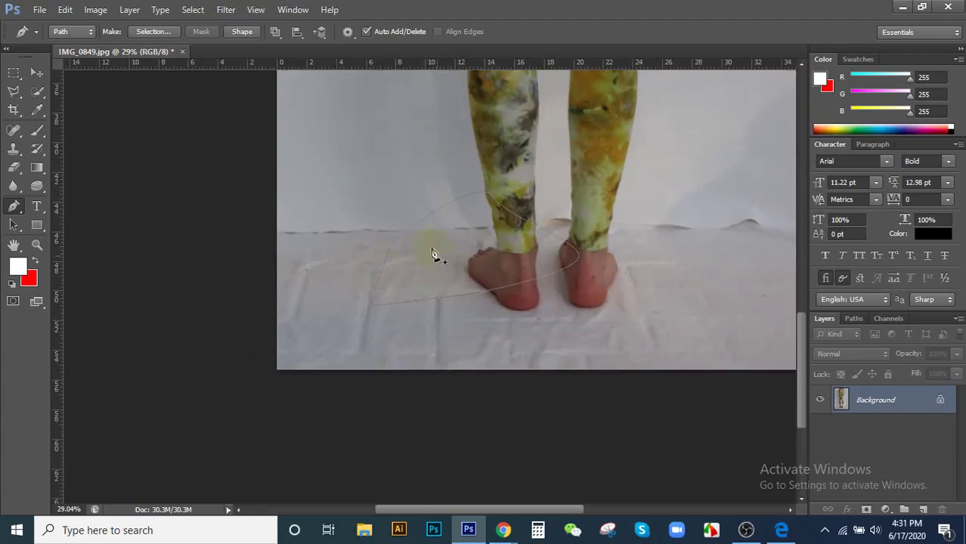
scroll(423, 249, "up", 3)
scroll(565, 209, "down", 3)
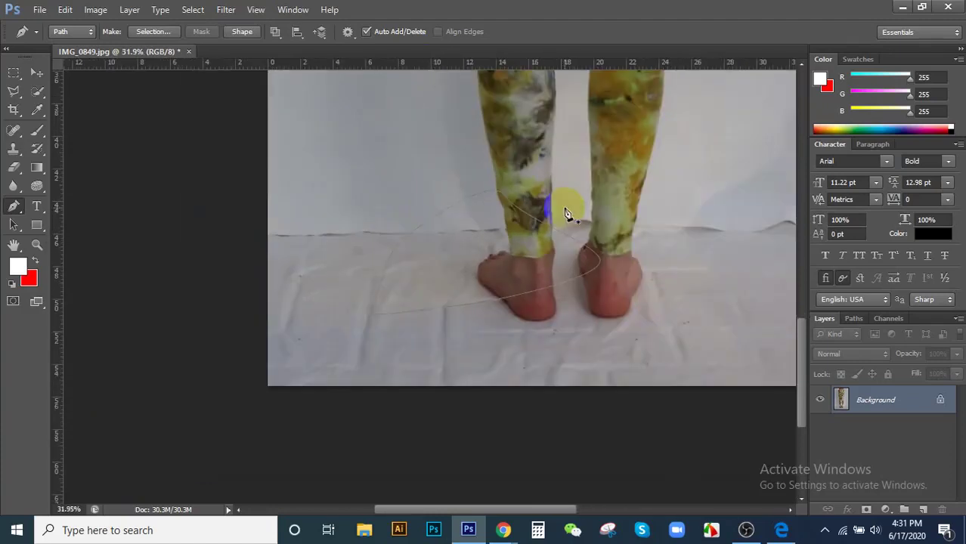
left_click(298, 275)
left_click(384, 150)
left_click_drag(609, 171, 647, 193)
left_click(529, 321)
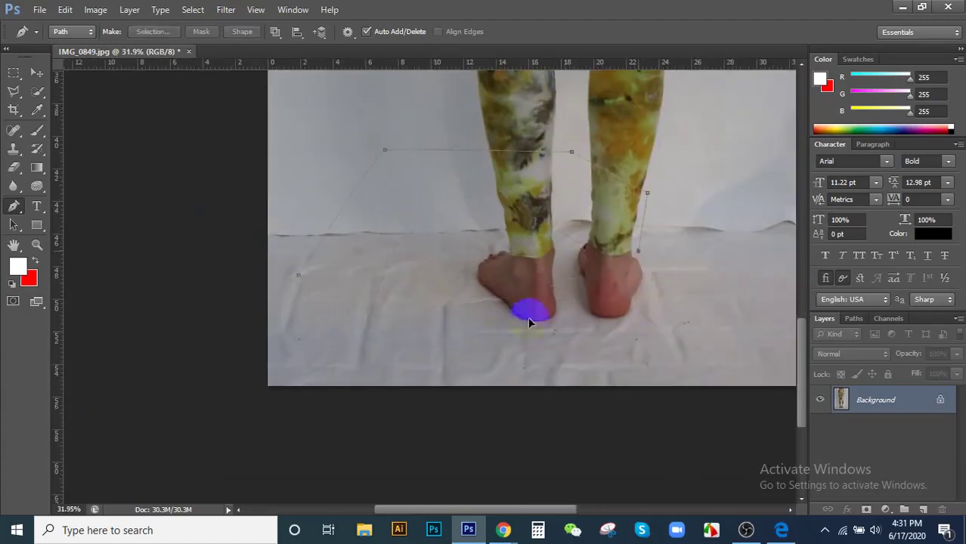
left_click(476, 324)
left_click(432, 242)
left_click(386, 349)
left_click(310, 333)
left_click(321, 297)
left_click(298, 275)
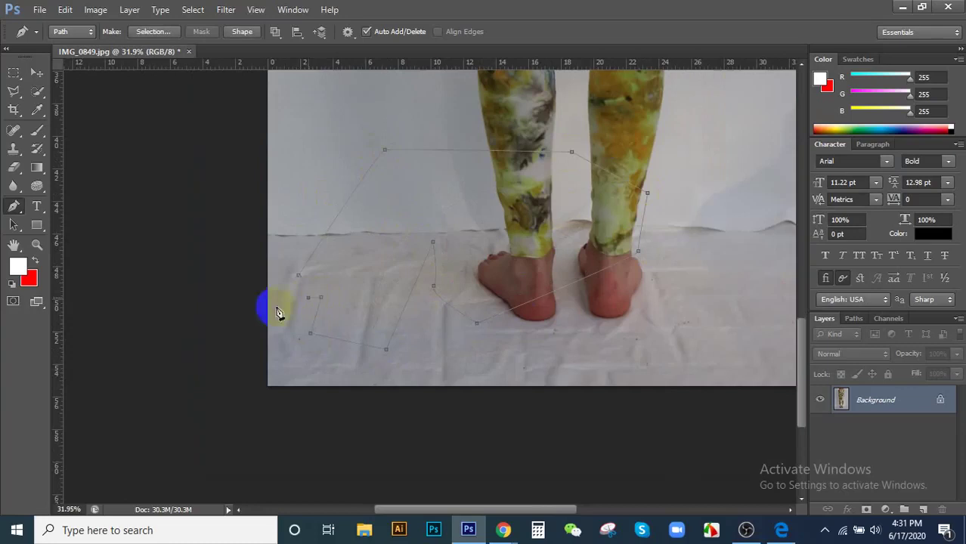
left_click(276, 308)
left_click(299, 278)
- Discard the old outline and draw a closed curved Pen path around the left ankle and foot
key("Escape")
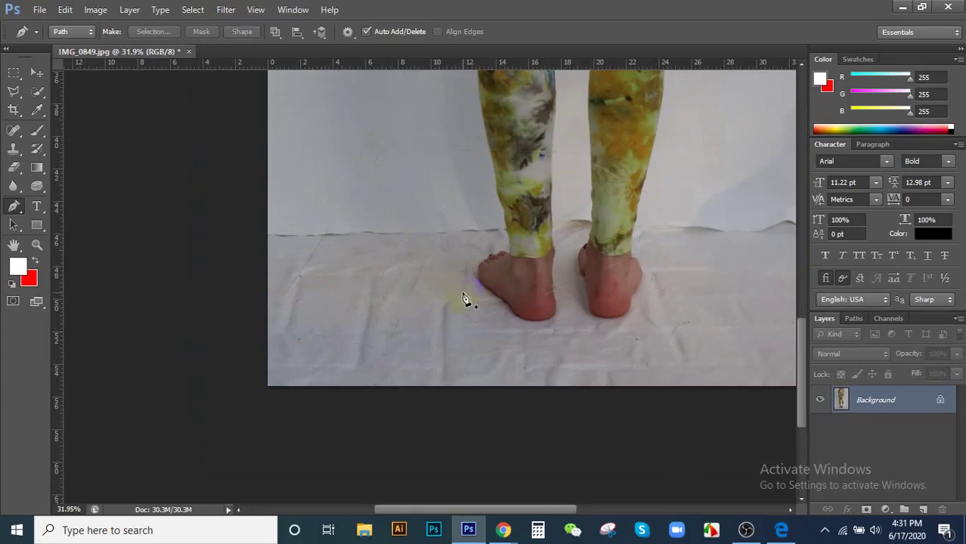
left_click(383, 229)
left_click_drag(496, 193, 596, 248)
left_click_drag(469, 316, 445, 334)
left_click_drag(383, 278, 432, 236)
left_click_drag(492, 282, 480, 229)
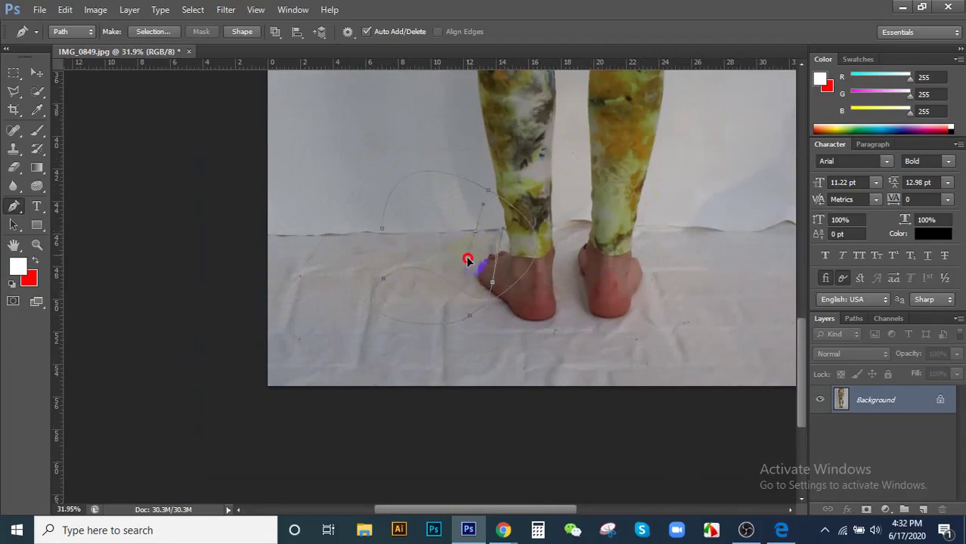
left_click(396, 235)
scroll(387, 230, "down", 2)
scroll(457, 242, "up", 4)
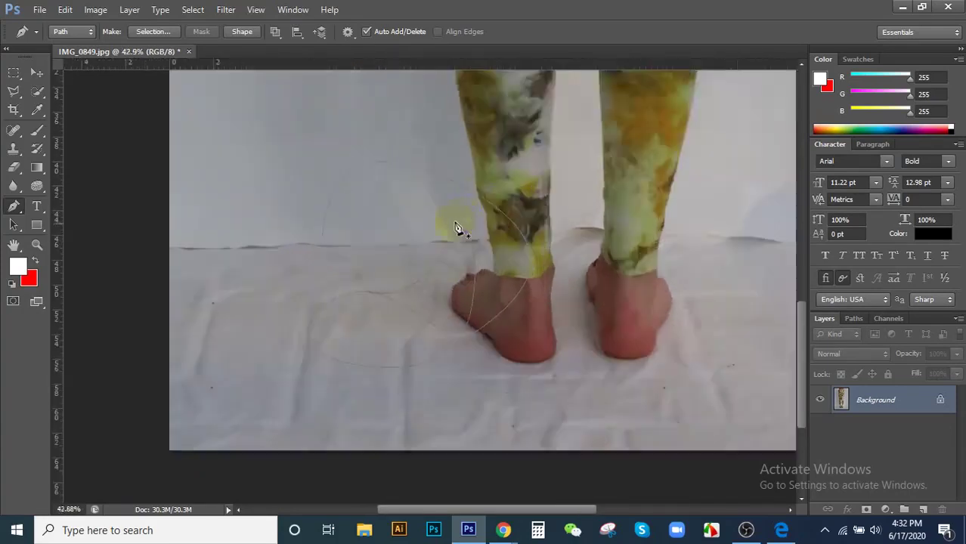
scroll(458, 231, "up", 3)
scroll(468, 193, "down", 1)
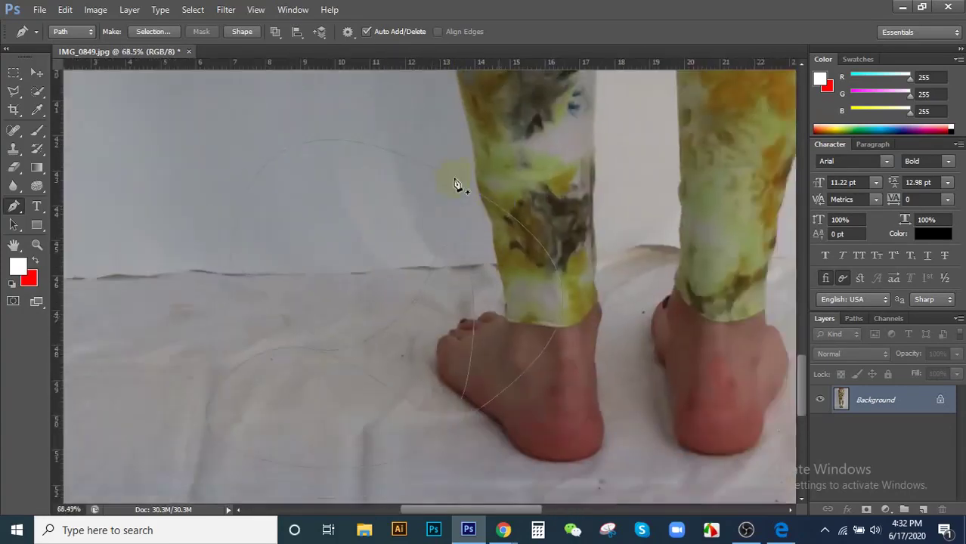
scroll(456, 185, "down", 1)
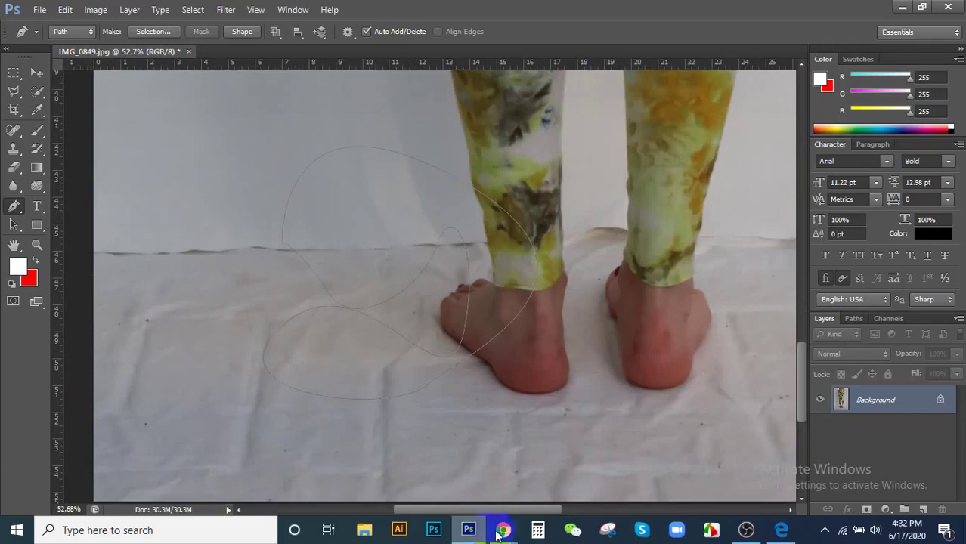
mouse_move(504, 528)
left_click(441, 475)
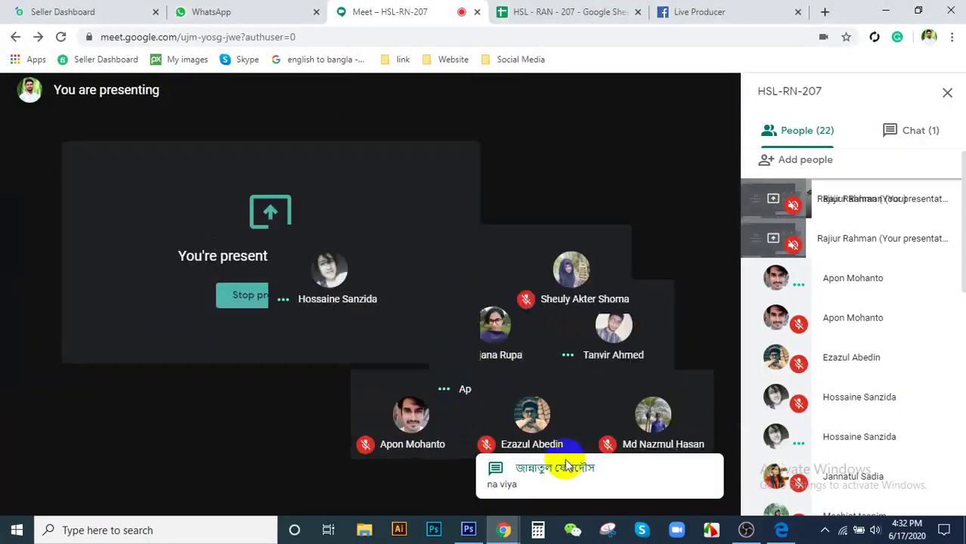
left_click(291, 11)
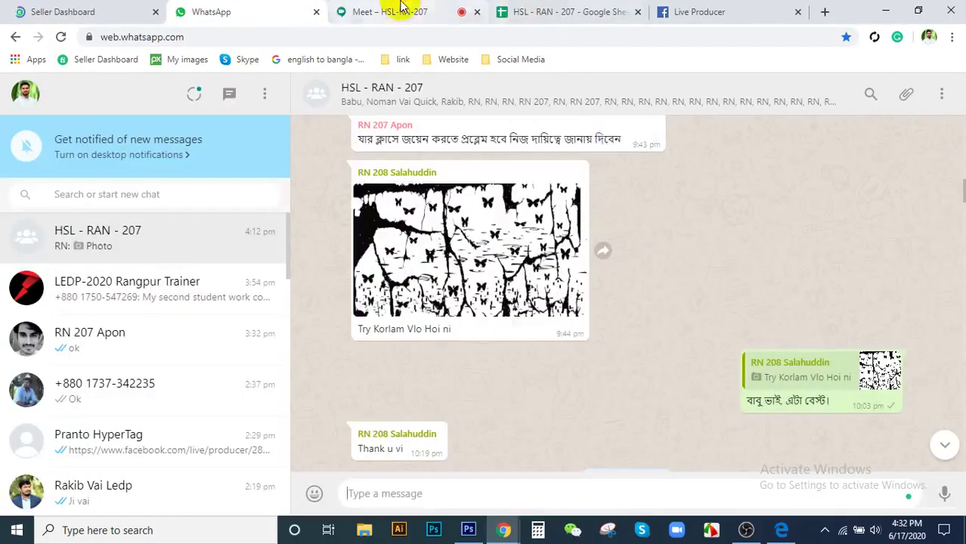
left_click(399, 10)
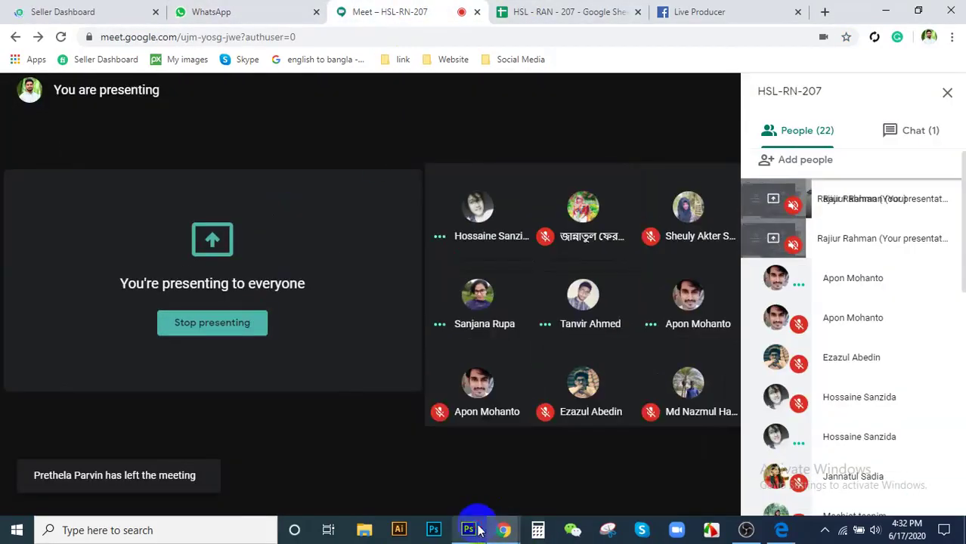
left_click(472, 530)
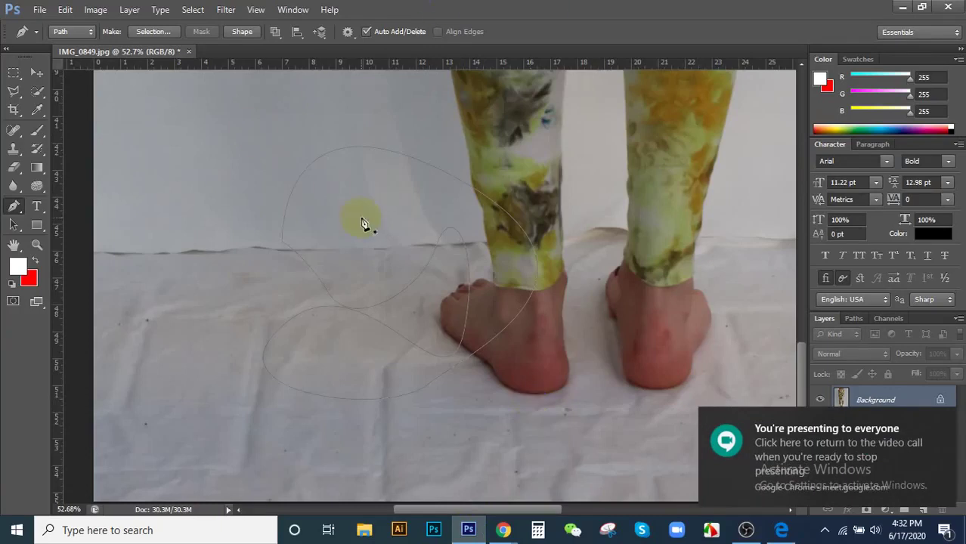
- Convert the left-foot path into a selection with Make Selection
right_click(387, 257)
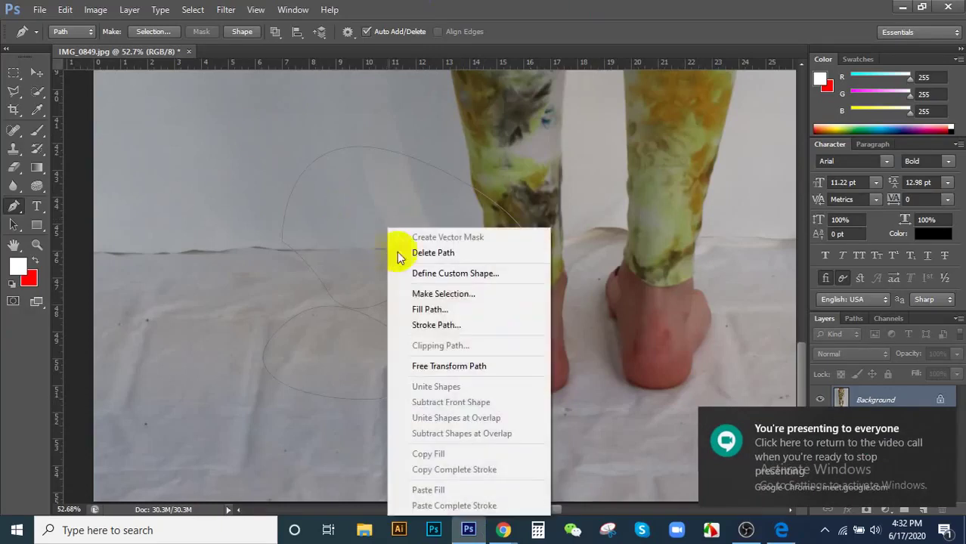
left_click(457, 297)
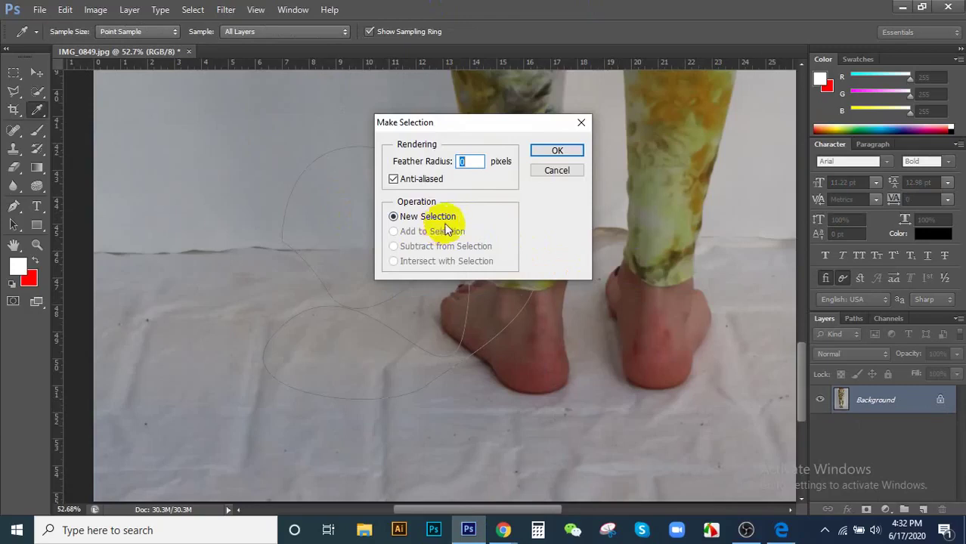
left_click(557, 150)
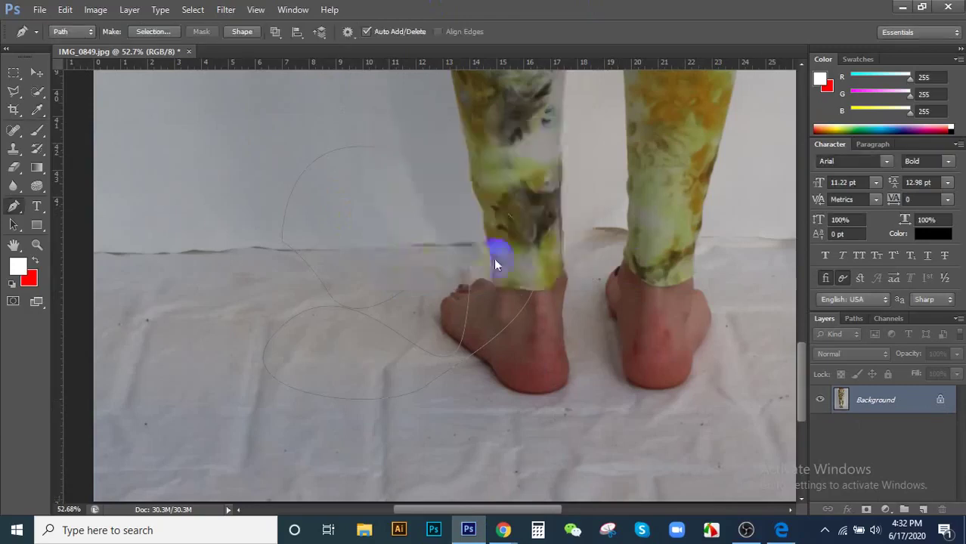
- Begin a new Pen path with anchors around the right heel
scroll(496, 241, "up", 3)
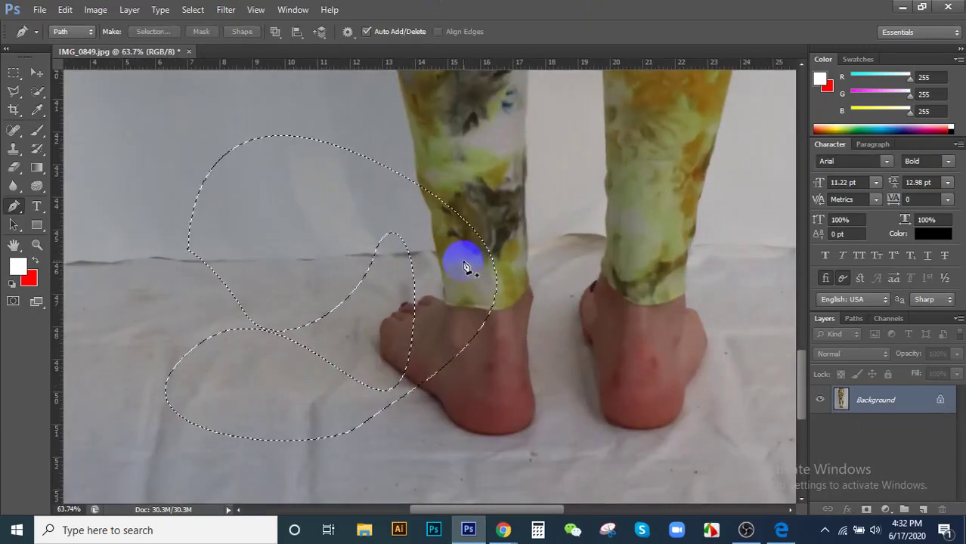
scroll(430, 261, "down", 3)
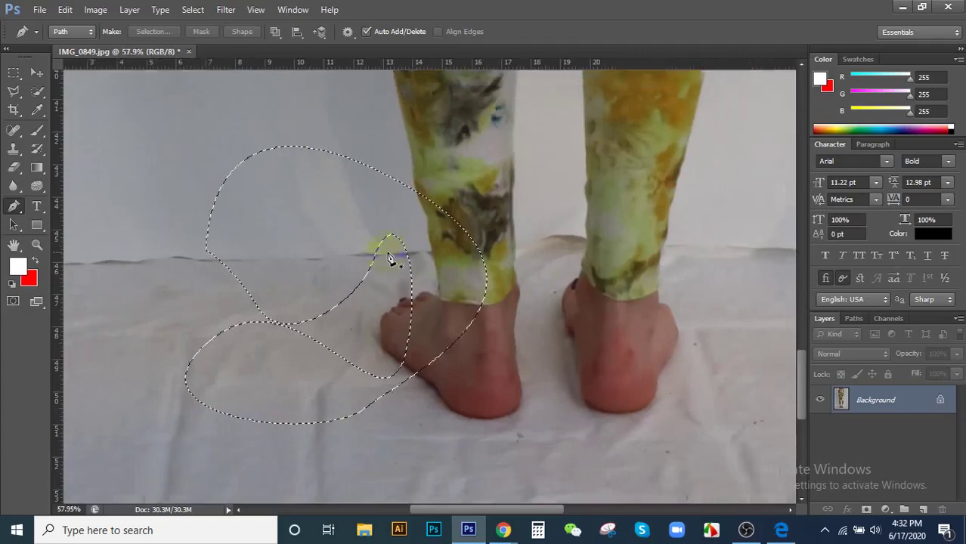
left_click(512, 251)
left_click(524, 356)
left_click(633, 362)
left_click(636, 262)
- Close the right-heel path, load it as a selection with Ctrl+Enter, then undo that
left_click(535, 212)
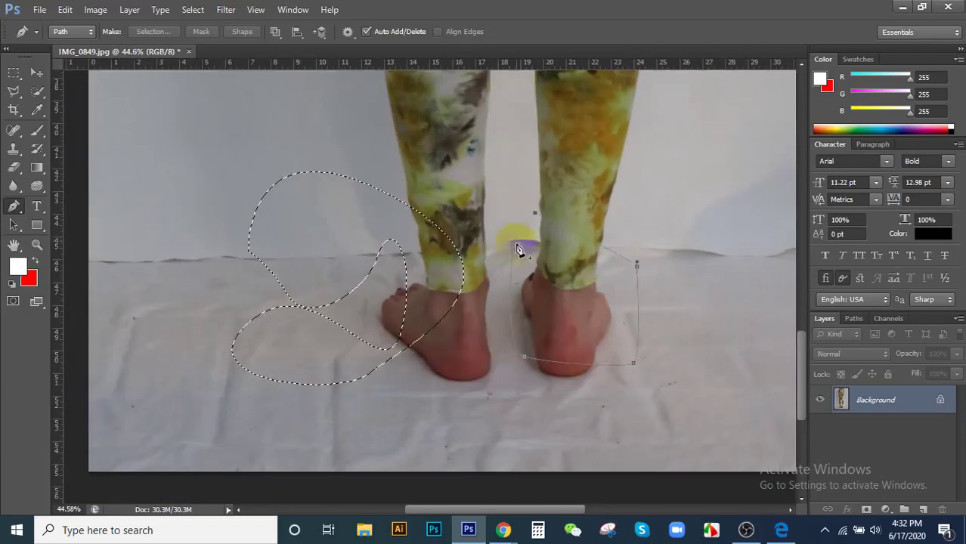
left_click(511, 251)
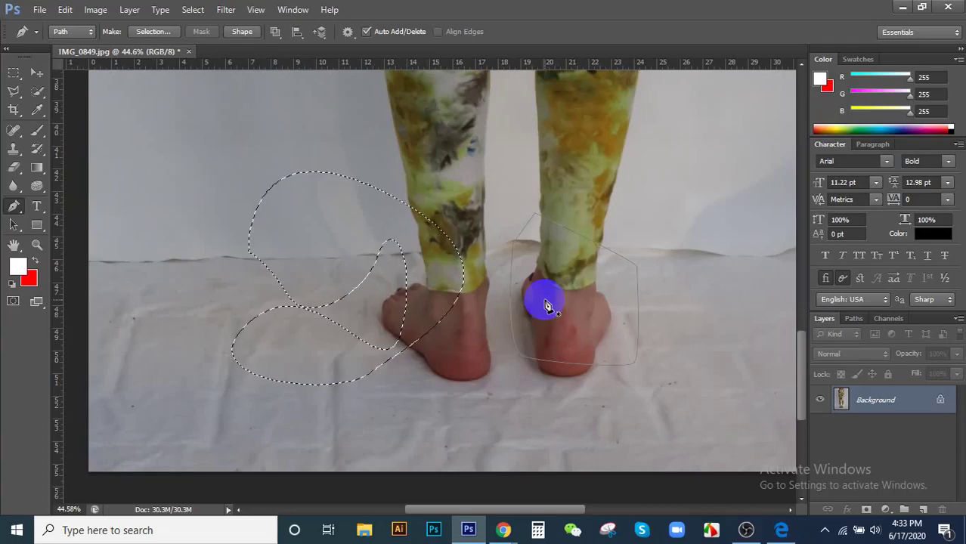
key("ctrl+Return")
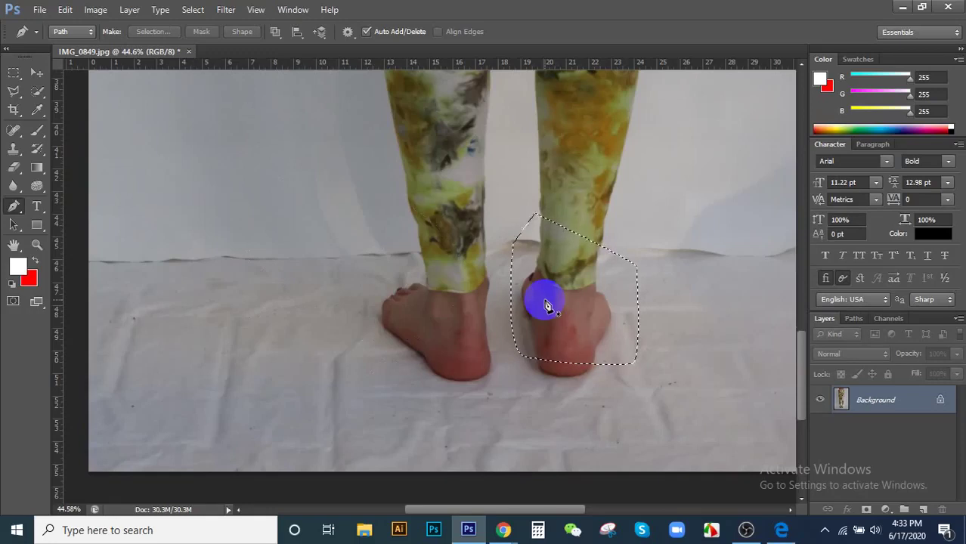
key("ctrl+z")
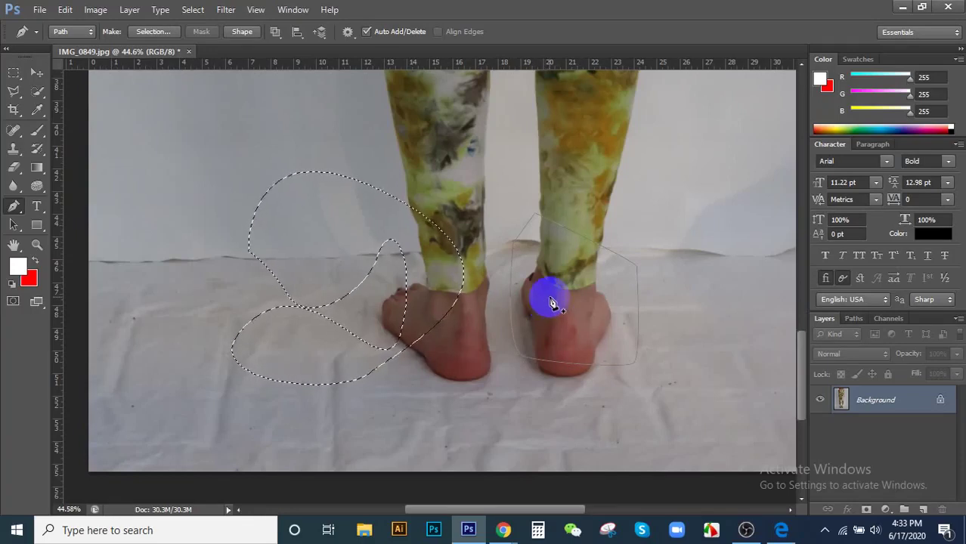
- Add the right-heel path to the existing selection using Make Selection with Add to Selection, 0 px feather
right_click(551, 302)
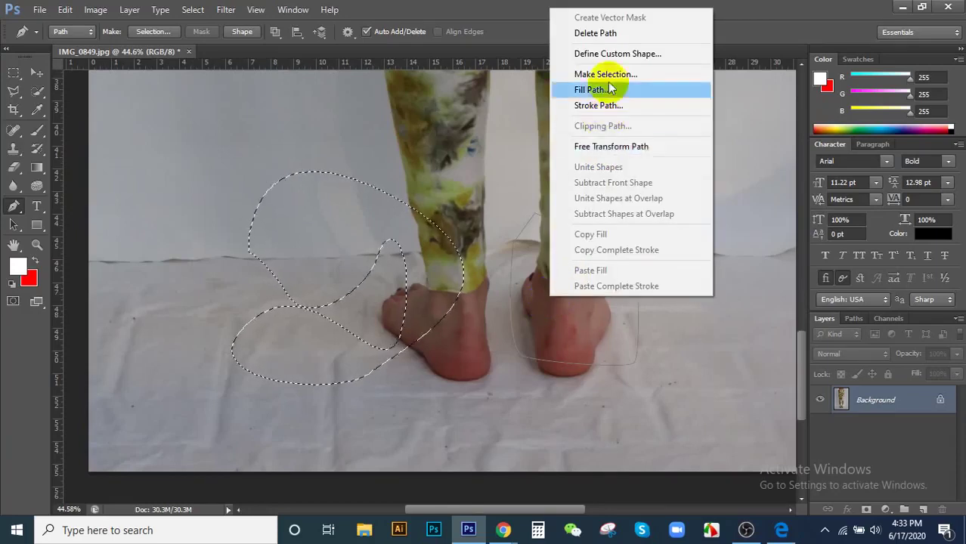
left_click(609, 77)
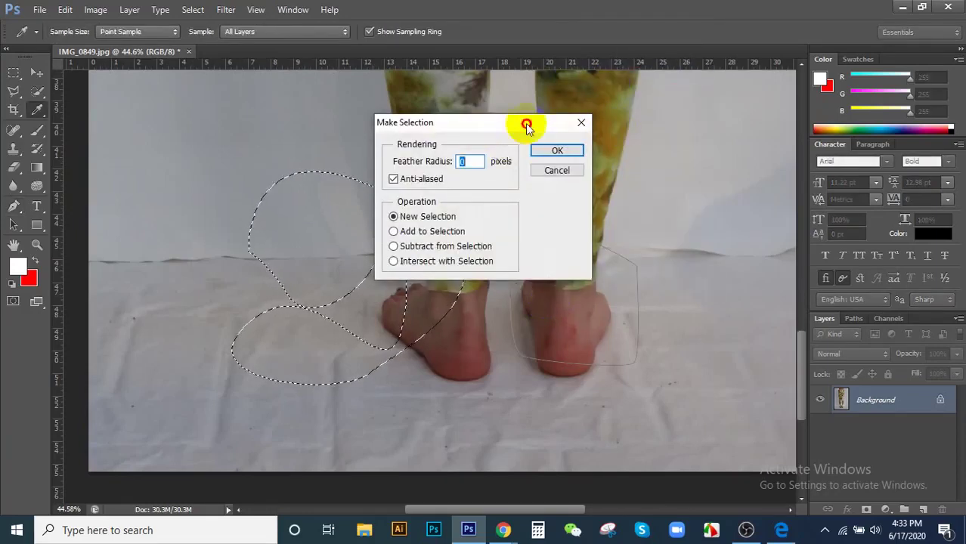
left_click_drag(530, 127, 692, 112)
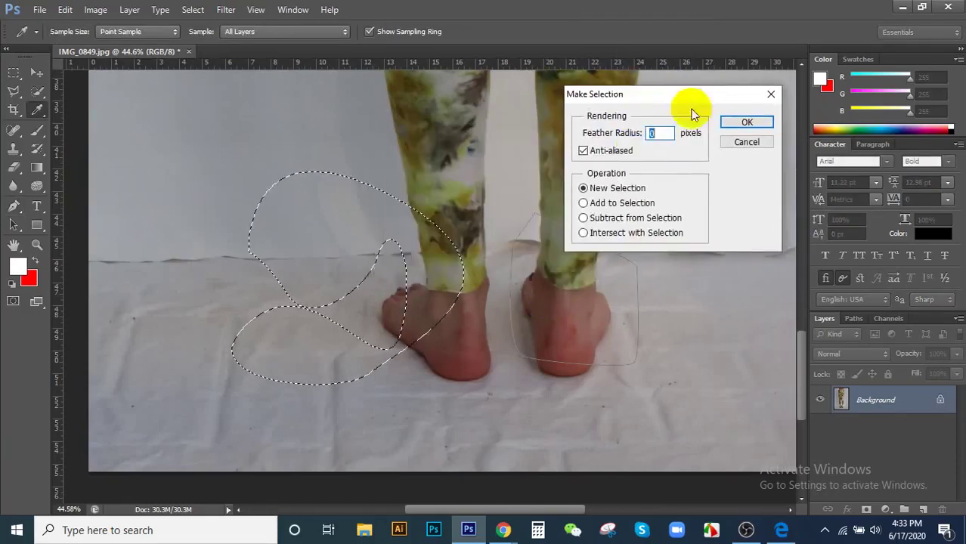
left_click(622, 202)
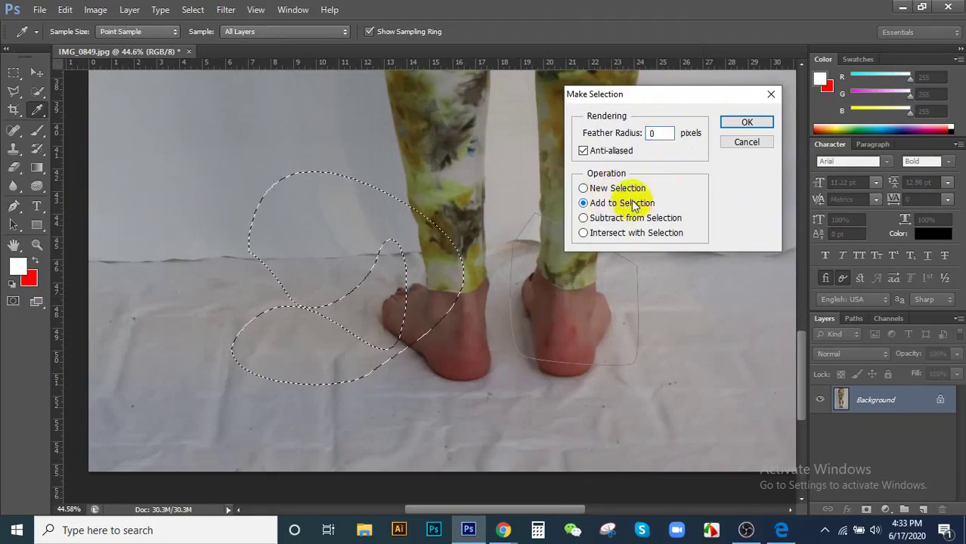
left_click(15, 85)
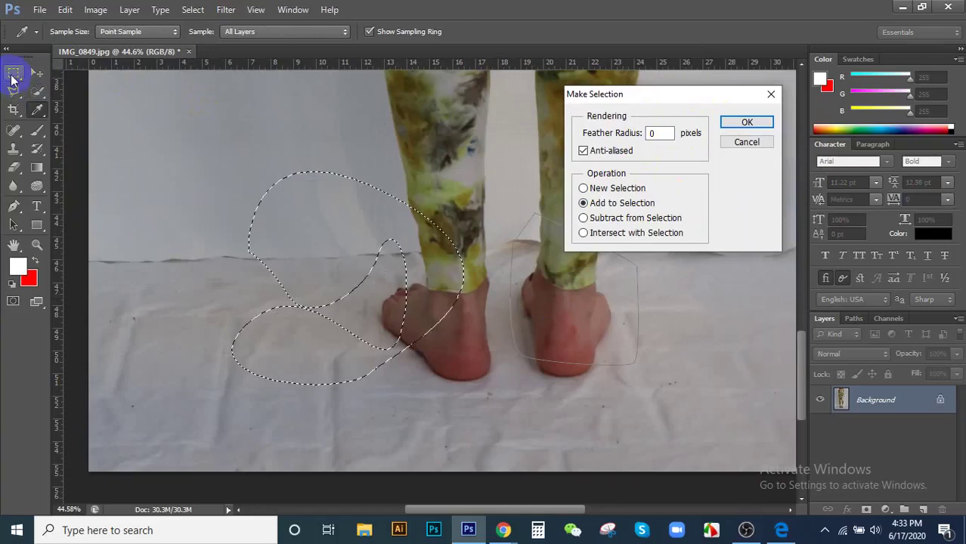
left_click(125, 12)
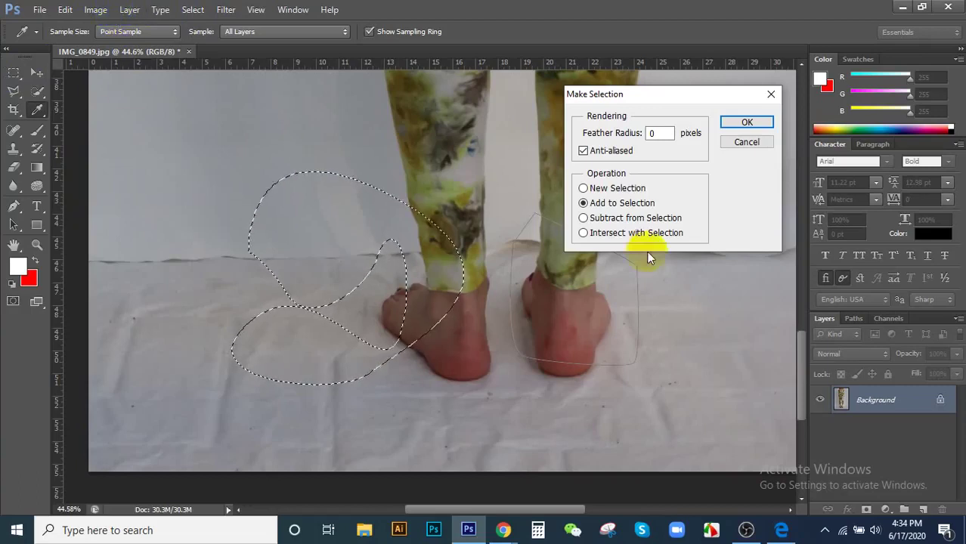
left_click(732, 127)
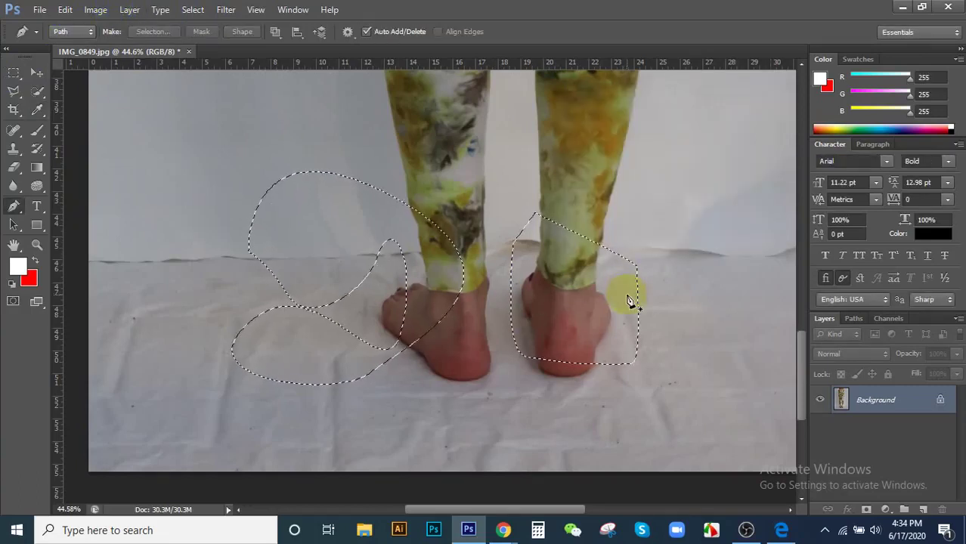
- Return to Photoshop and clear the foot selections with Ctrl+D
left_click(592, 316)
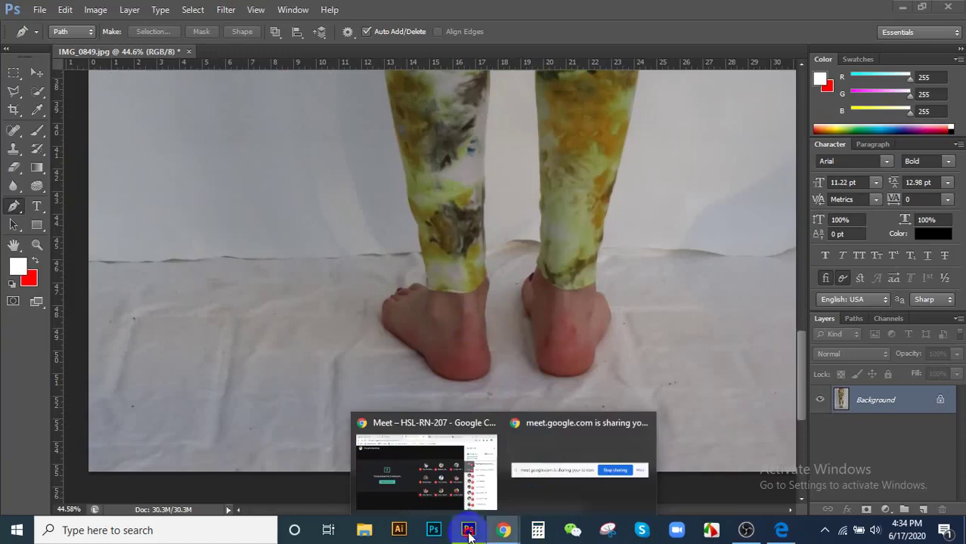
left_click(468, 368)
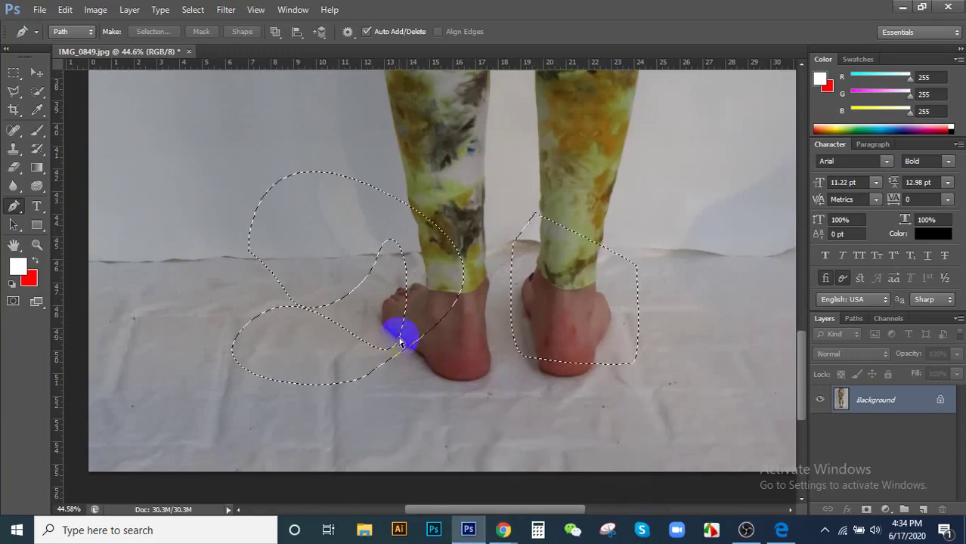
key("ctrl+d")
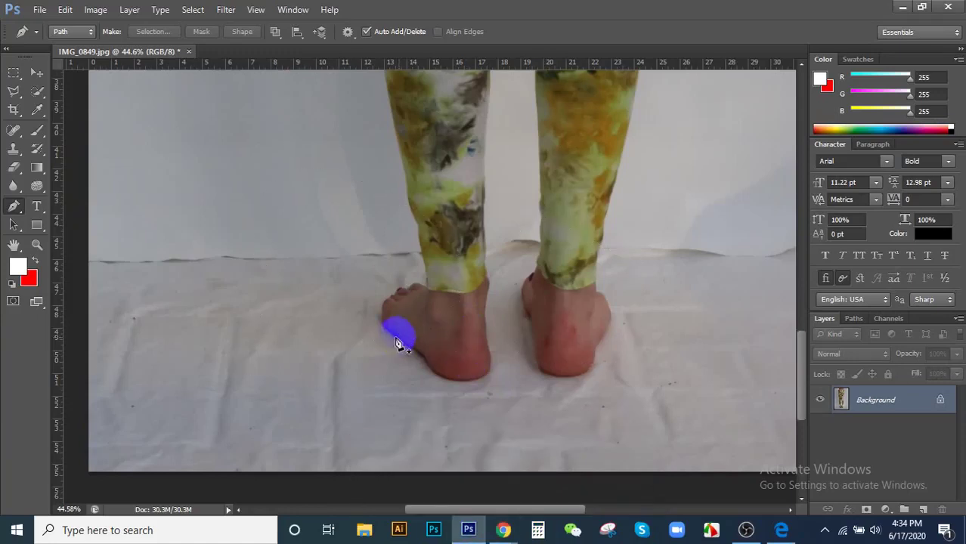
- Pick the standard Crop Tool and zoom out to show the whole photo
left_click(15, 114)
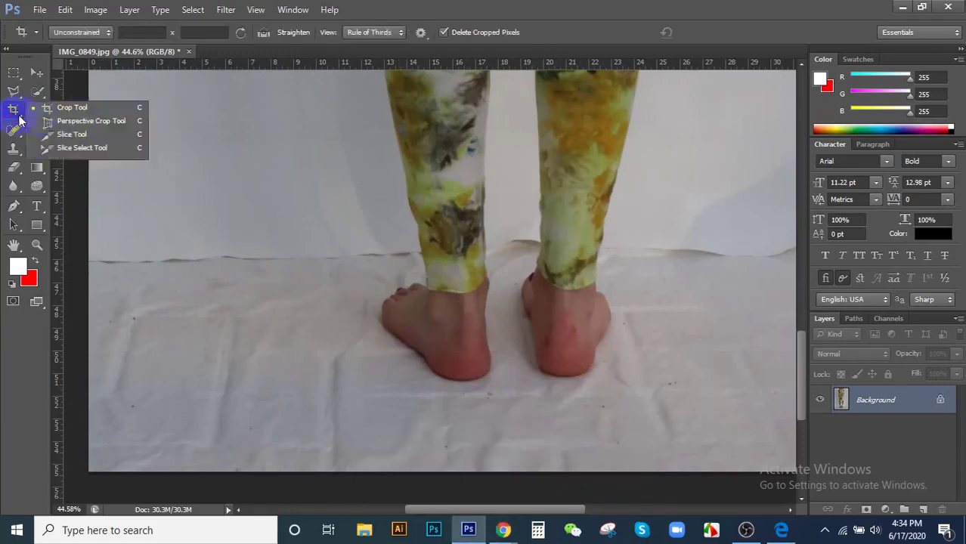
left_click(88, 110)
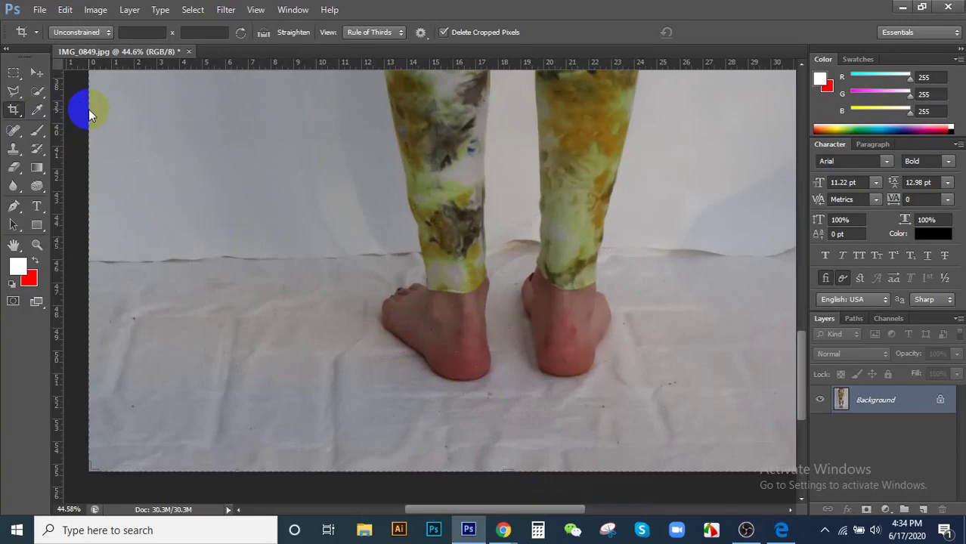
scroll(412, 293, "down", 5)
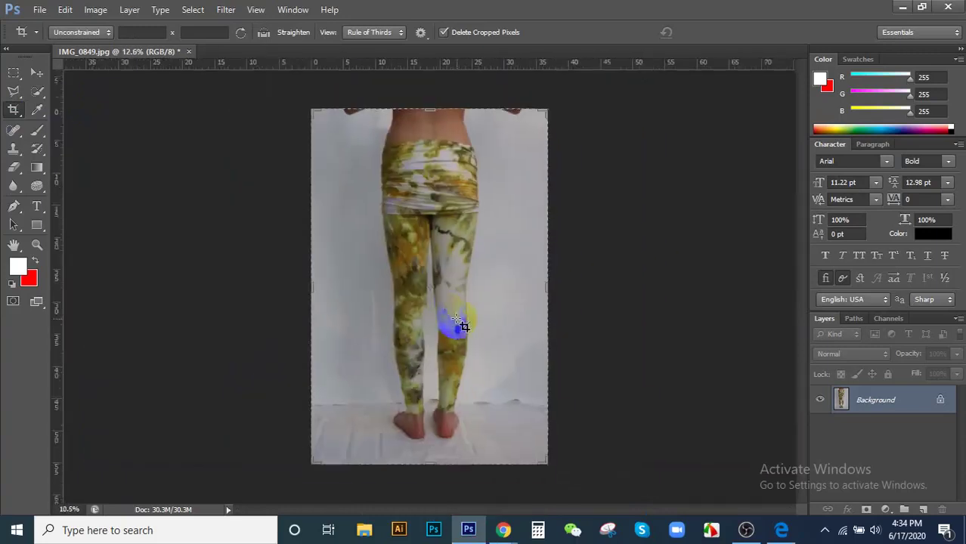
scroll(458, 325, "down", 1)
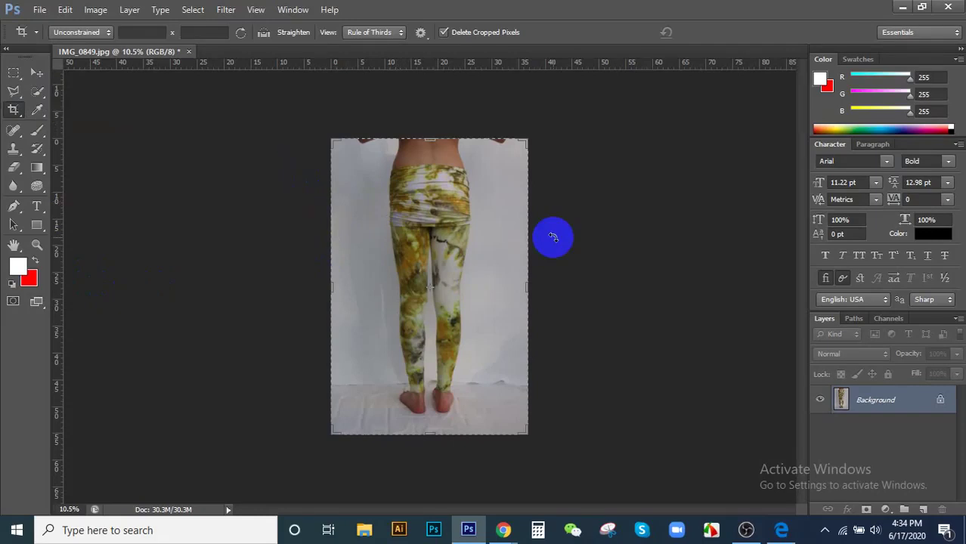
left_click(144, 32)
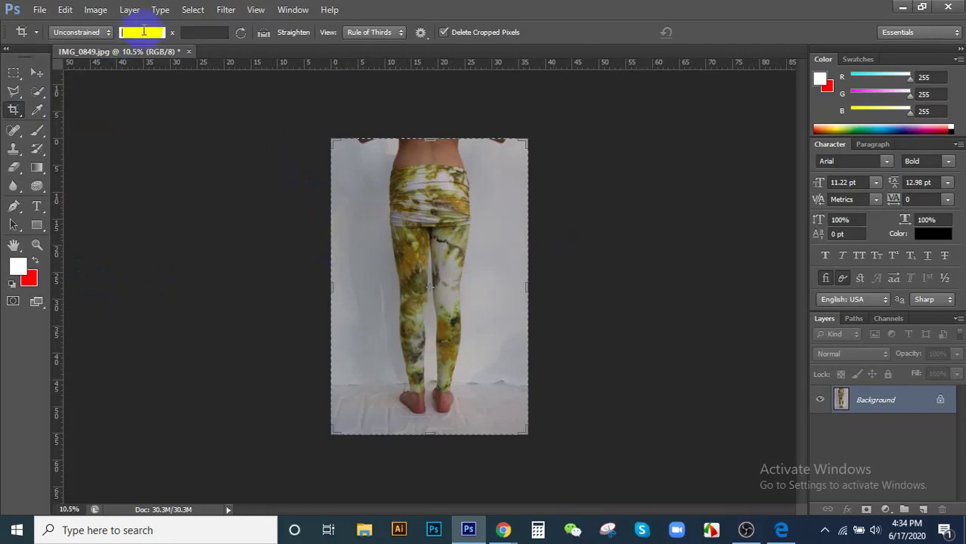
left_click(238, 33)
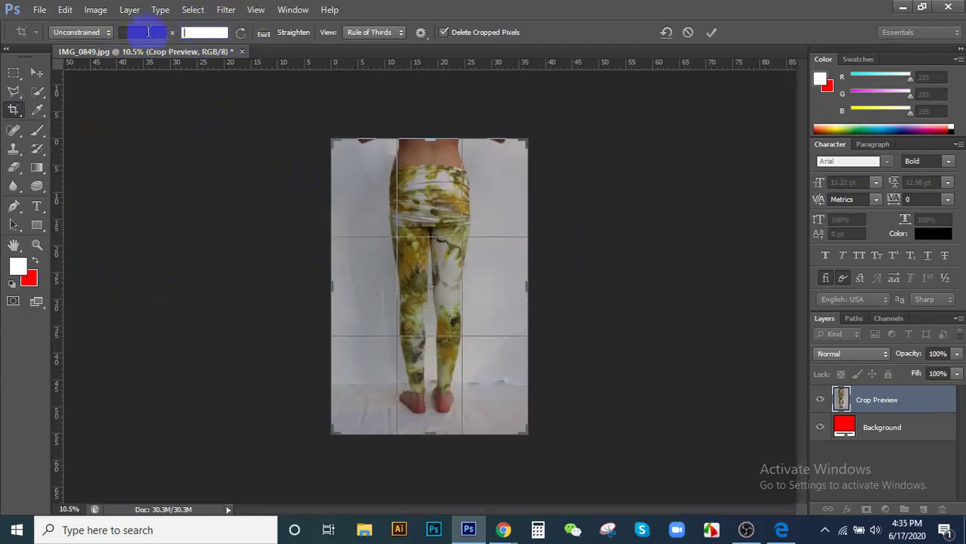
- Enter a crop size of 3 in width by 4 in height in the options bar
left_click(401, 198)
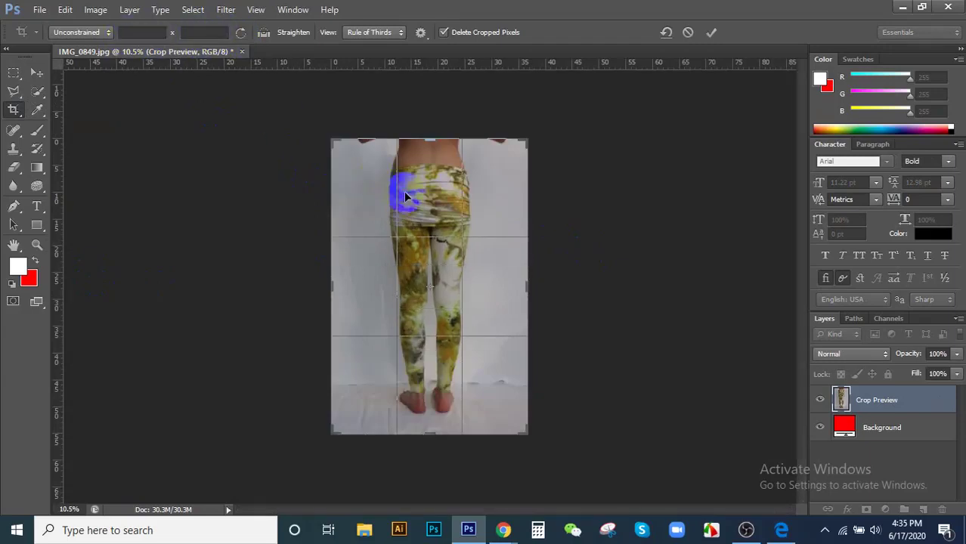
left_click(142, 33)
left_click(142, 32)
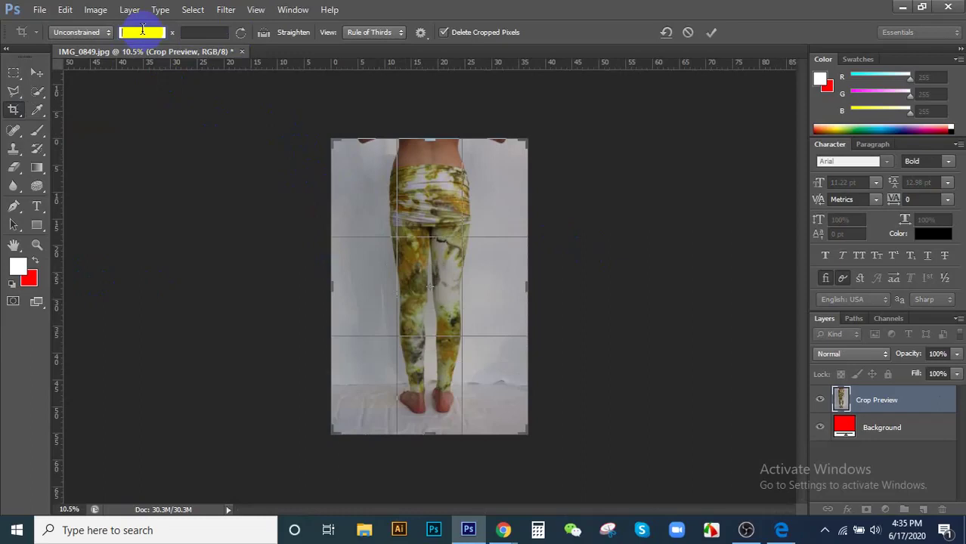
type("3")
left_click(203, 32)
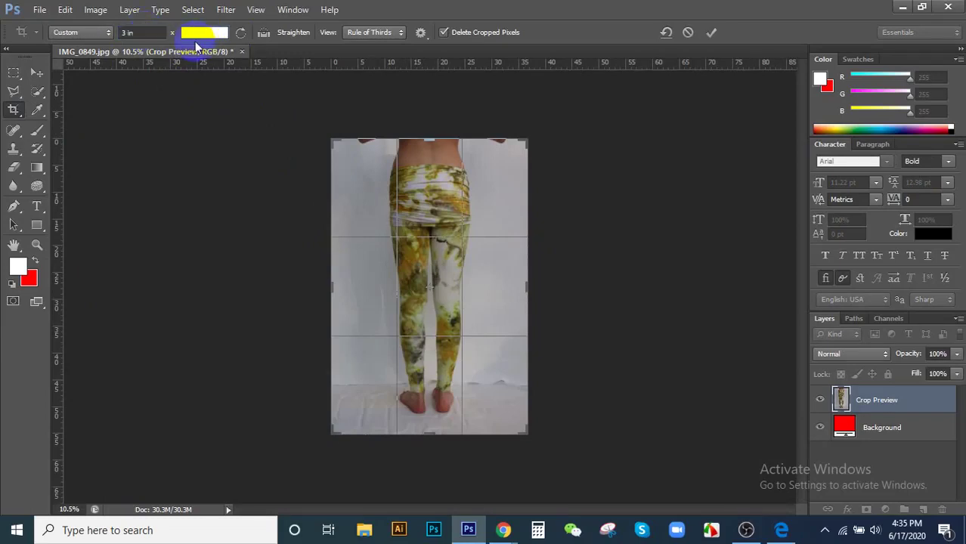
type("4")
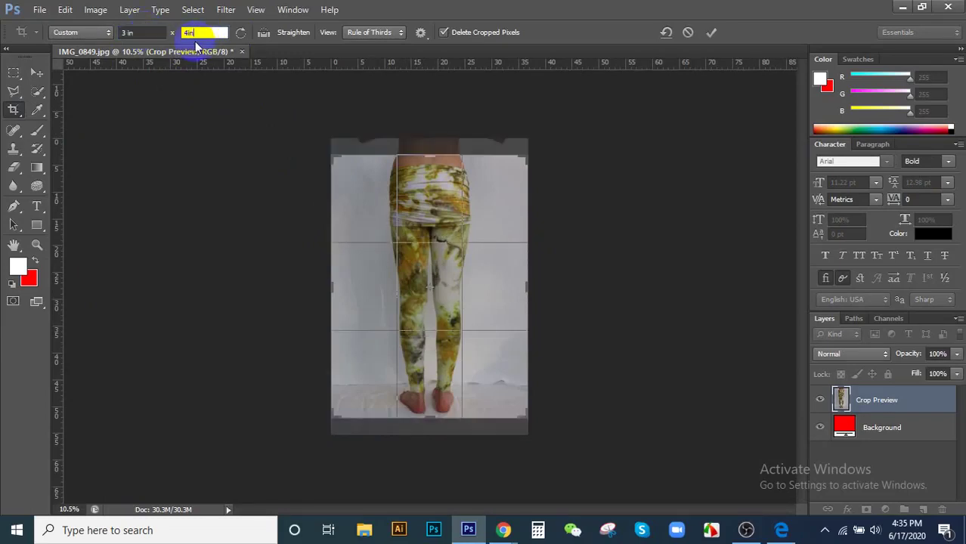
type("in")
left_click(443, 223)
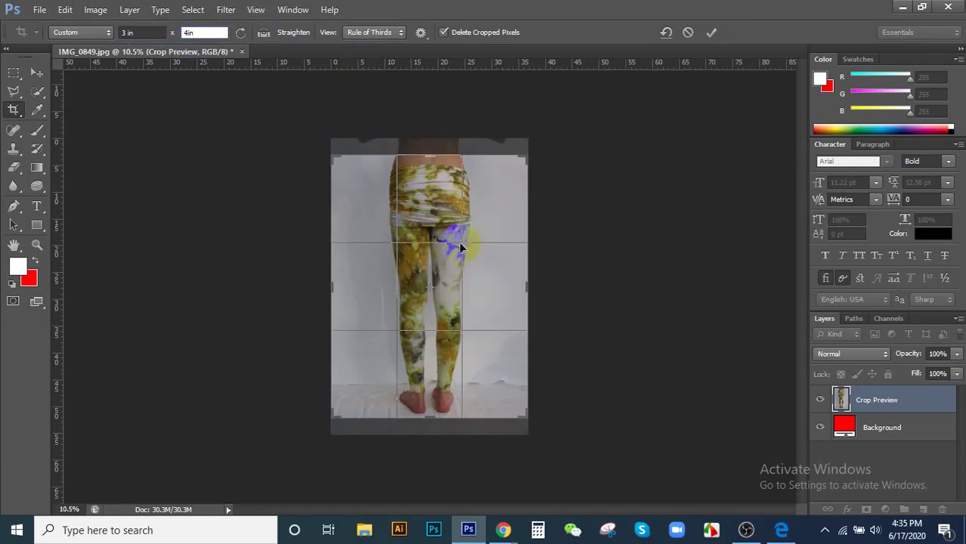
left_click(203, 34)
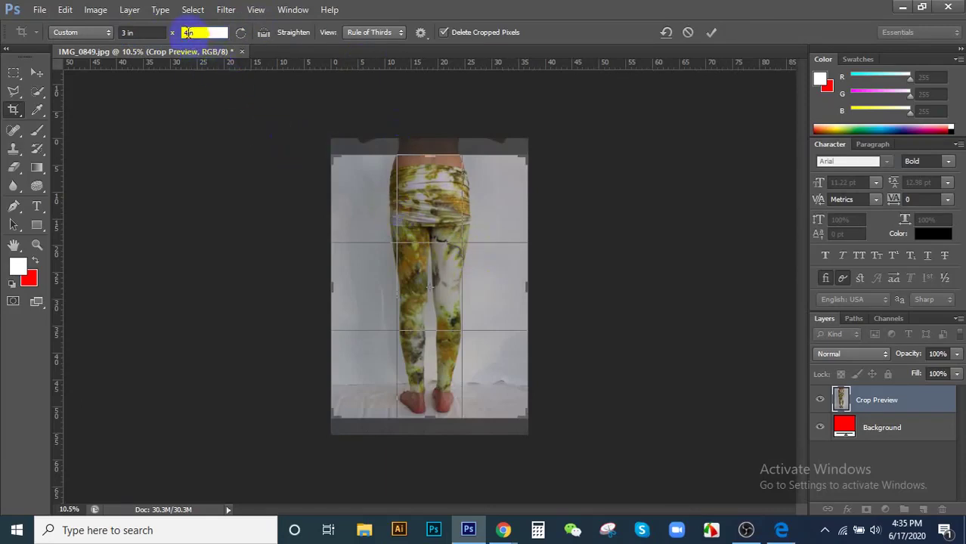
left_click(344, 165)
left_click(491, 215)
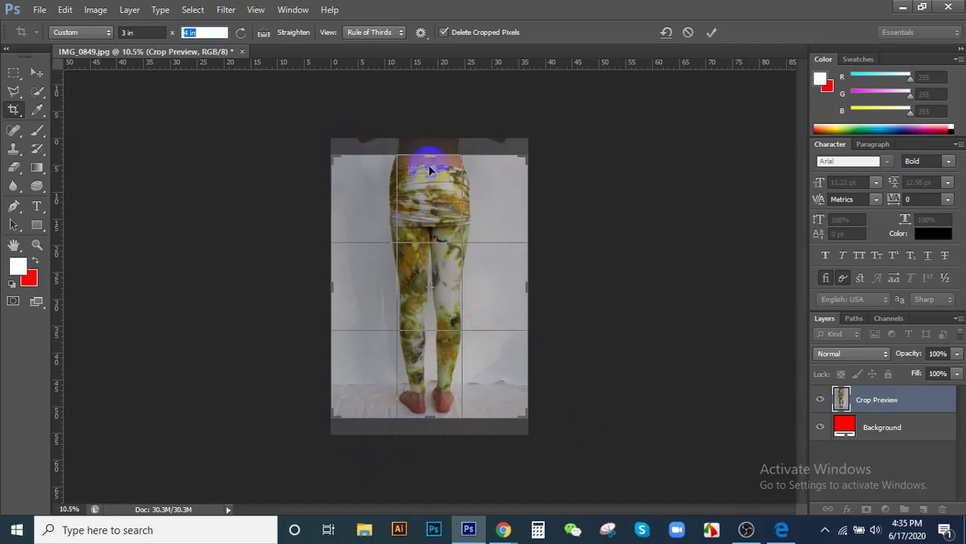
left_click(391, 219)
- Resize the crop box around the lower legs and feet and apply it
left_click_drag(429, 157, 435, 221)
mouse_move(475, 356)
left_mouse_down()
mouse_move(459, 330)
mouse_move(490, 359)
left_mouse_up()
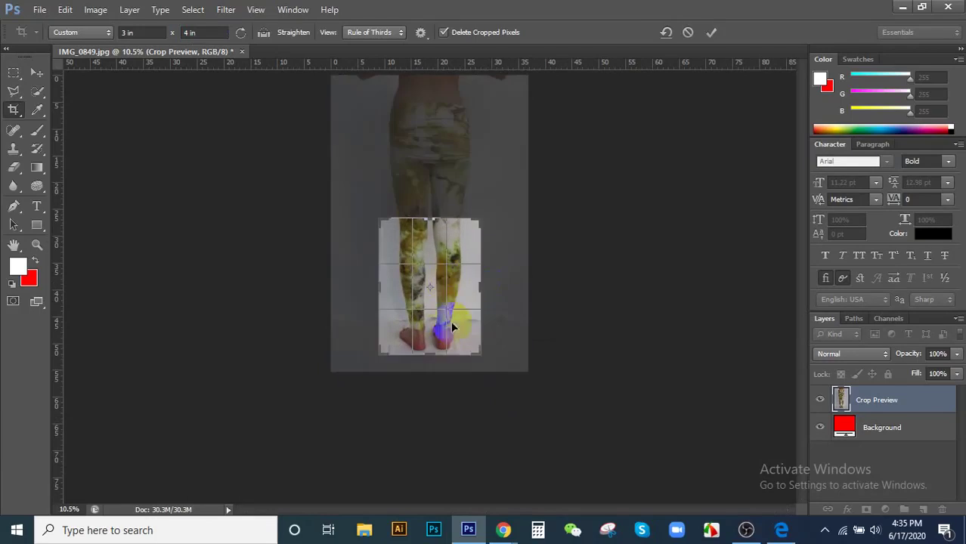
scroll(440, 280, "up", 3)
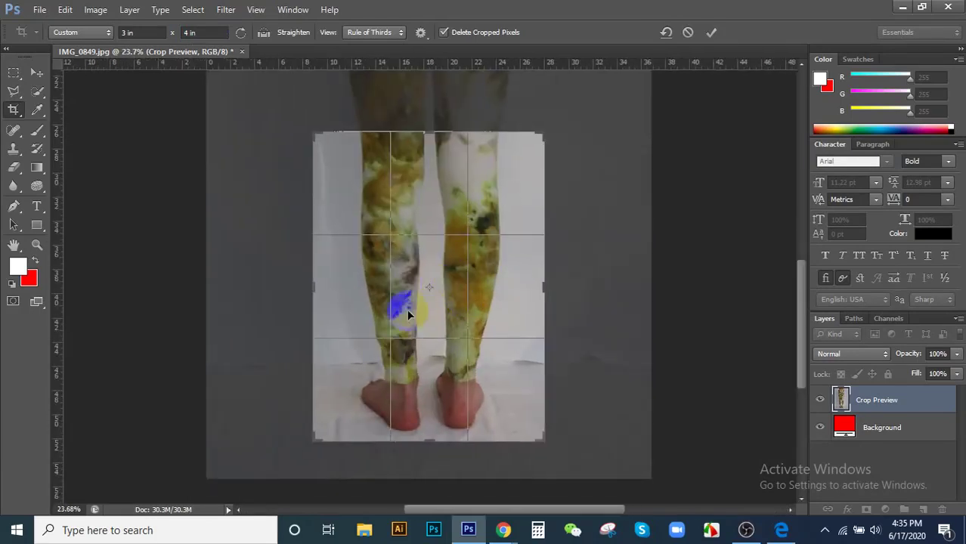
scroll(408, 315, "down", 3)
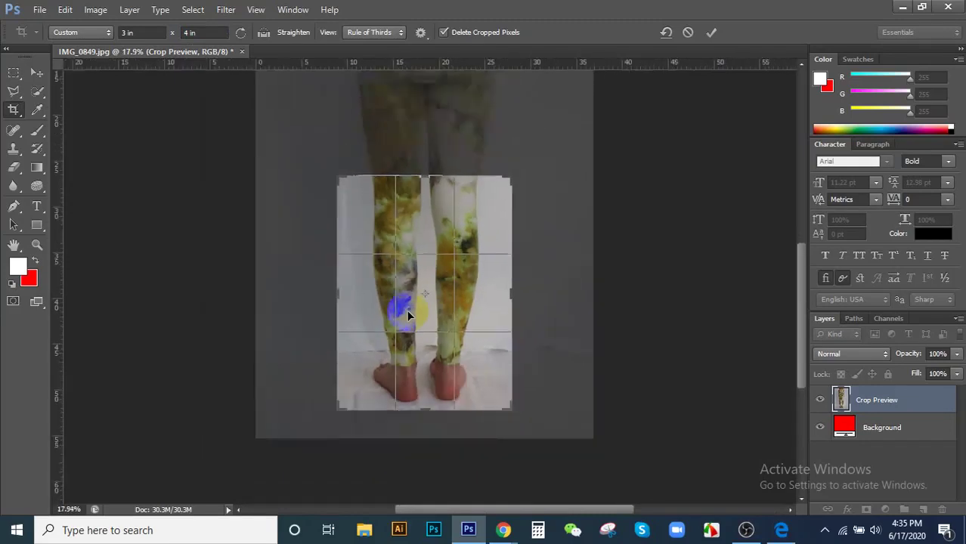
scroll(408, 314, "down", 1)
scroll(408, 315, "down", 2)
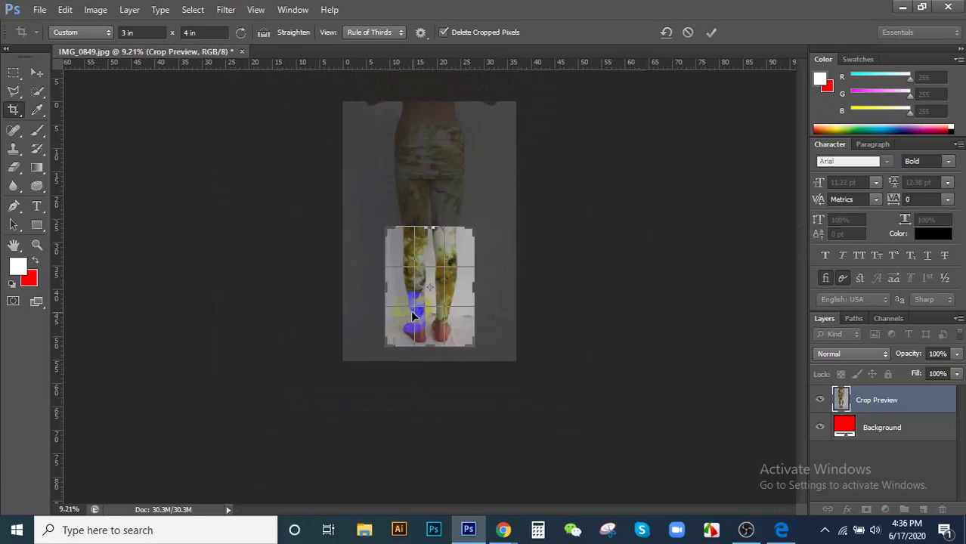
double_click(463, 323)
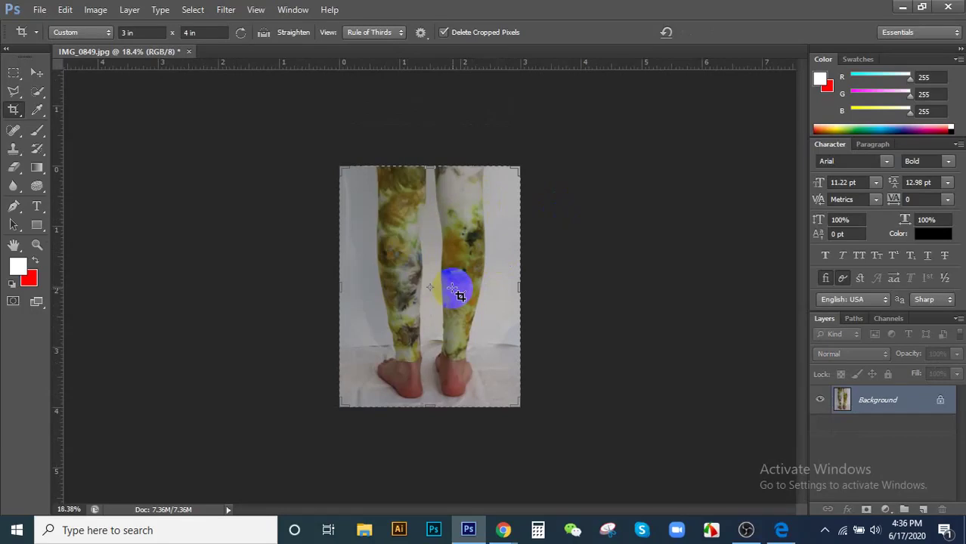
- Undo the crop, restoring the full uncropped leggings photo
scroll(452, 288, "down", 2)
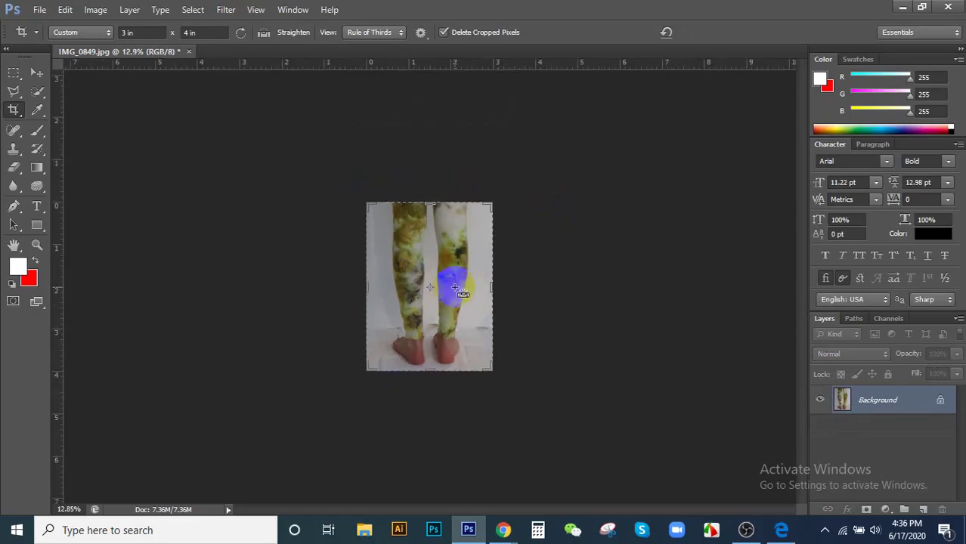
key("ctrl+z")
key("ctrl+alt+z")
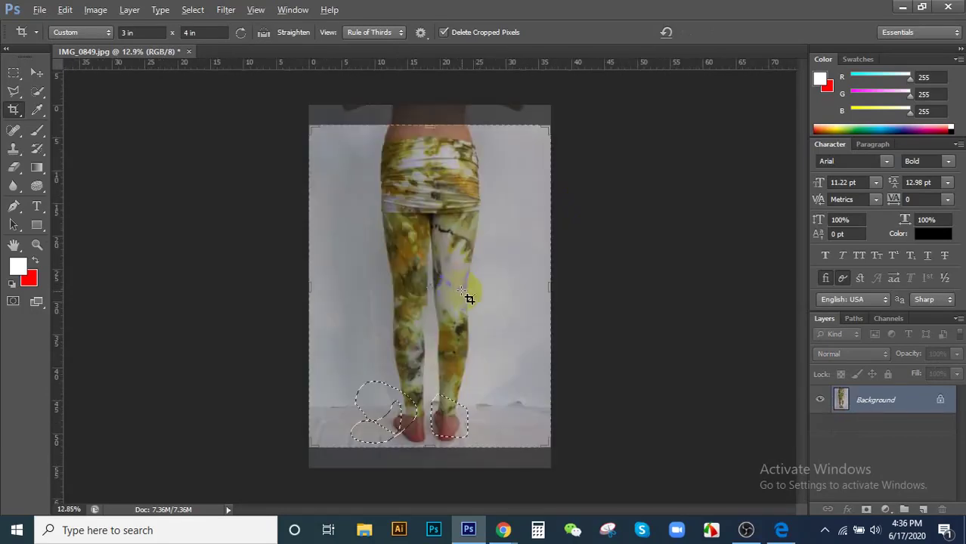
scroll(469, 298, "down", 1)
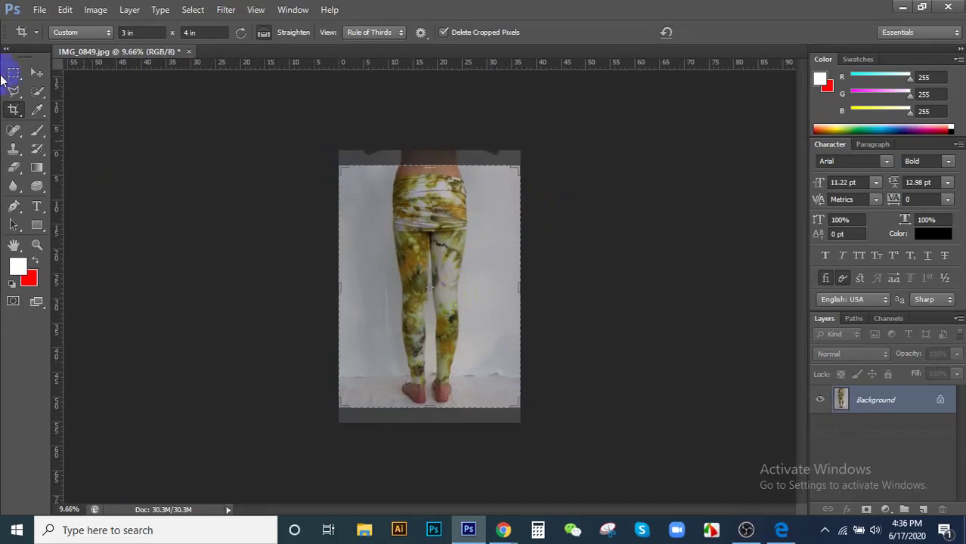
- Reselect the Crop Tool and bring up the crop ratio presets list
left_click(36, 72)
left_click(15, 110)
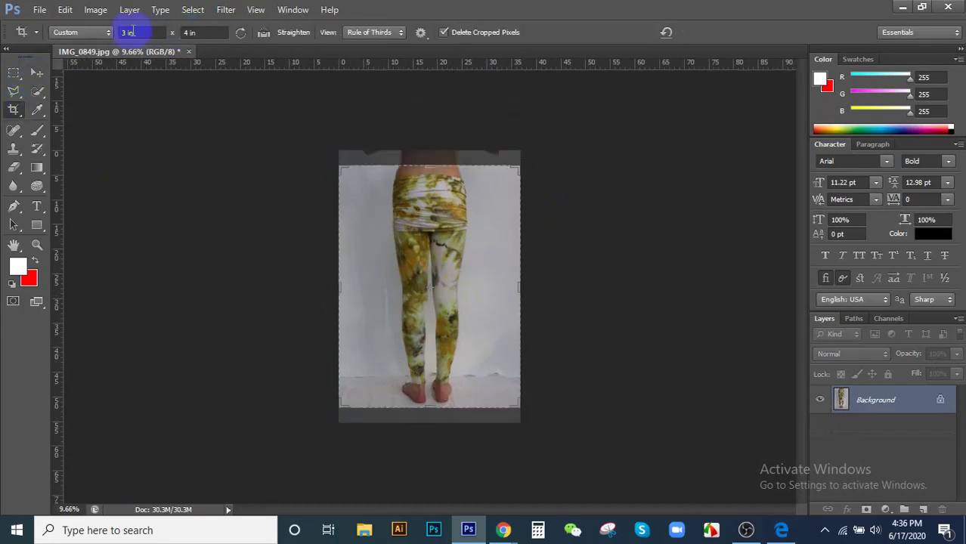
left_click(79, 32)
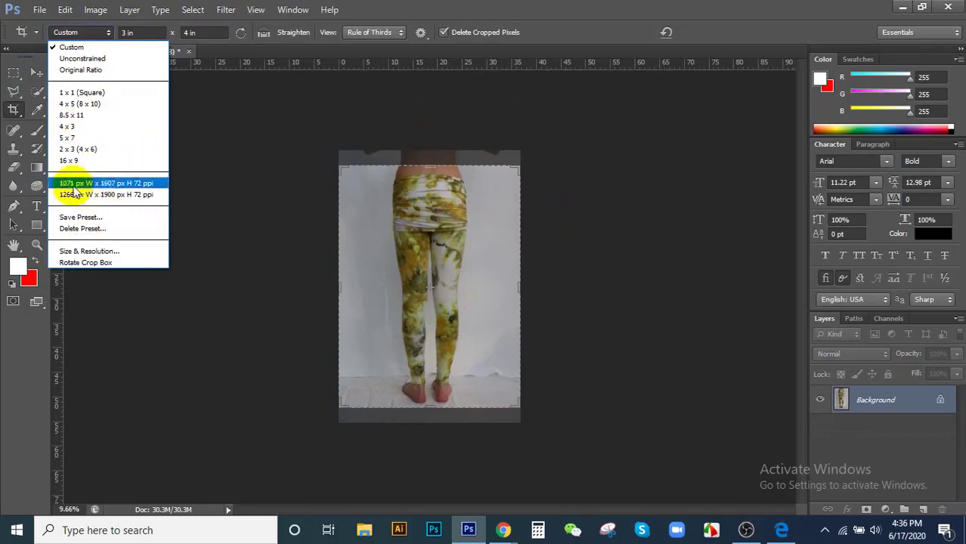
left_click(533, 37)
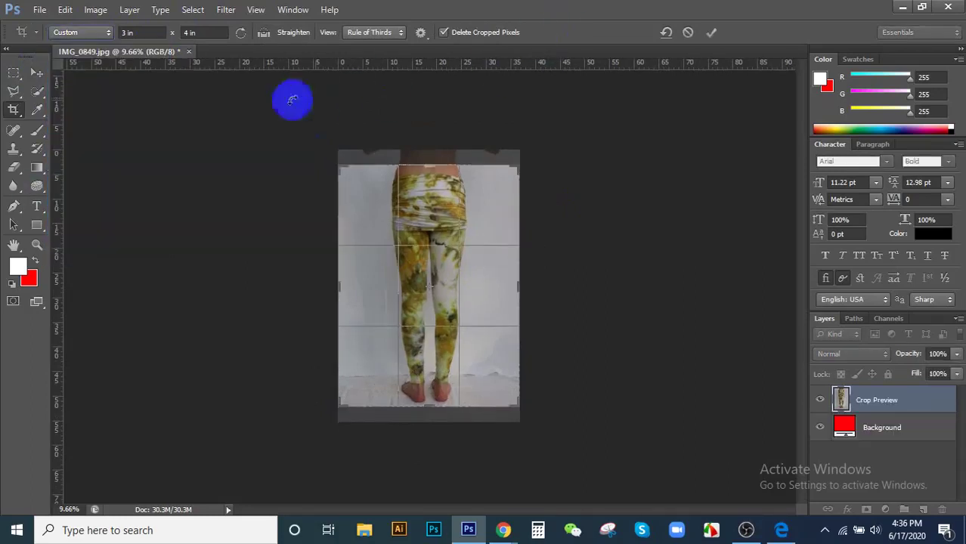
left_click(82, 34)
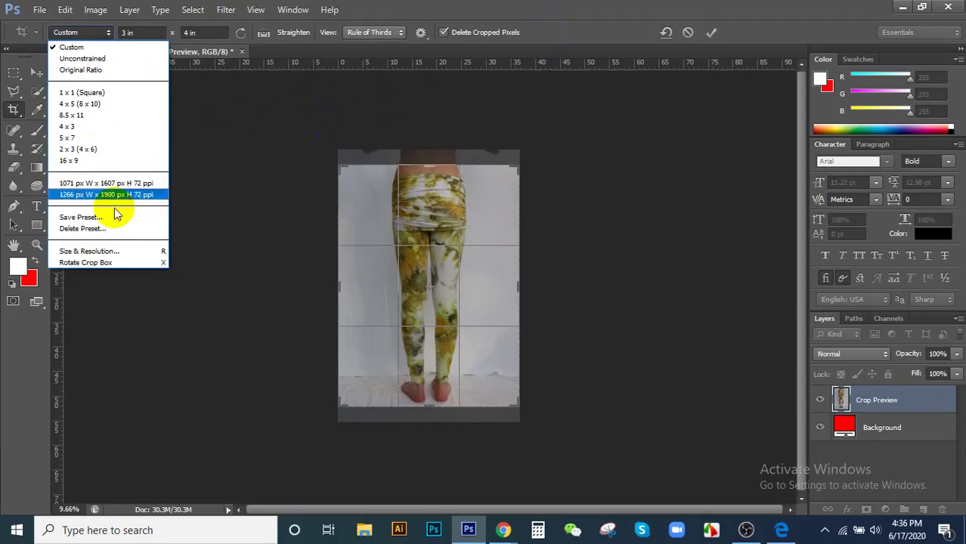
- Open the Size & Resolution crop settings, keeping Inches for the 3 in × 4 in size
left_click(121, 251)
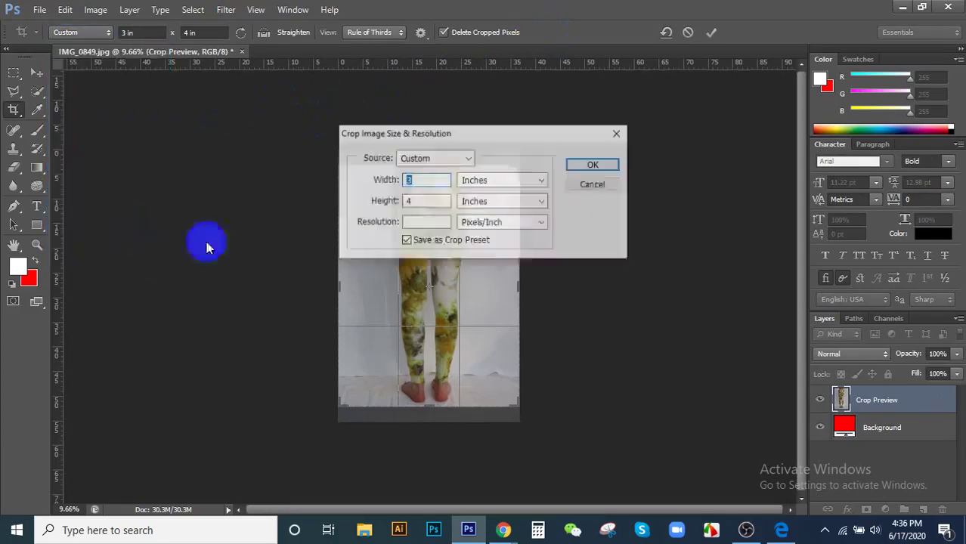
left_click(484, 180)
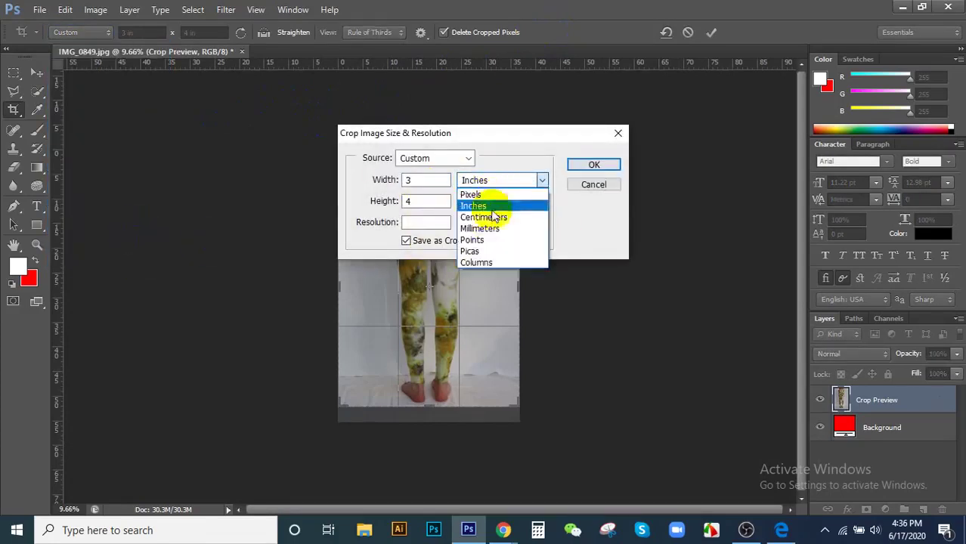
left_click(423, 182)
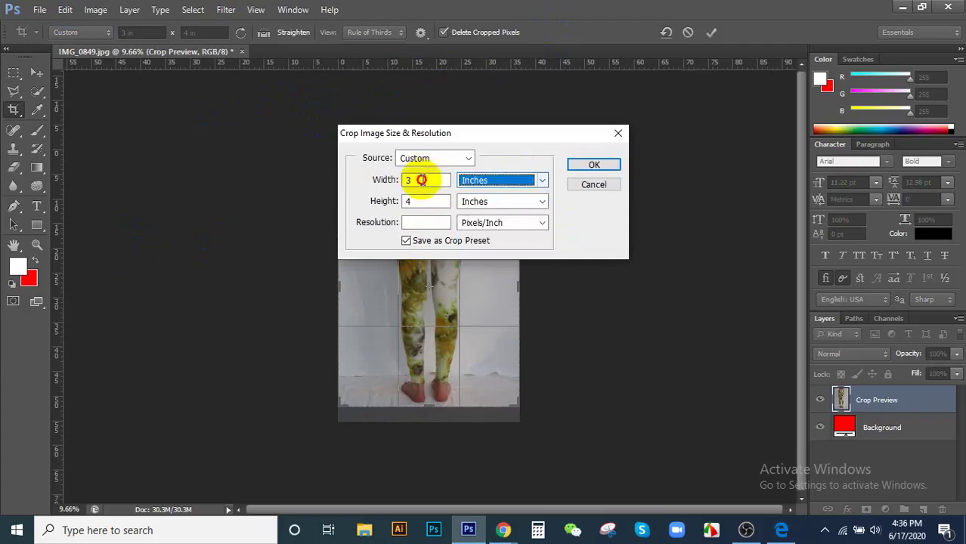
left_click(423, 221)
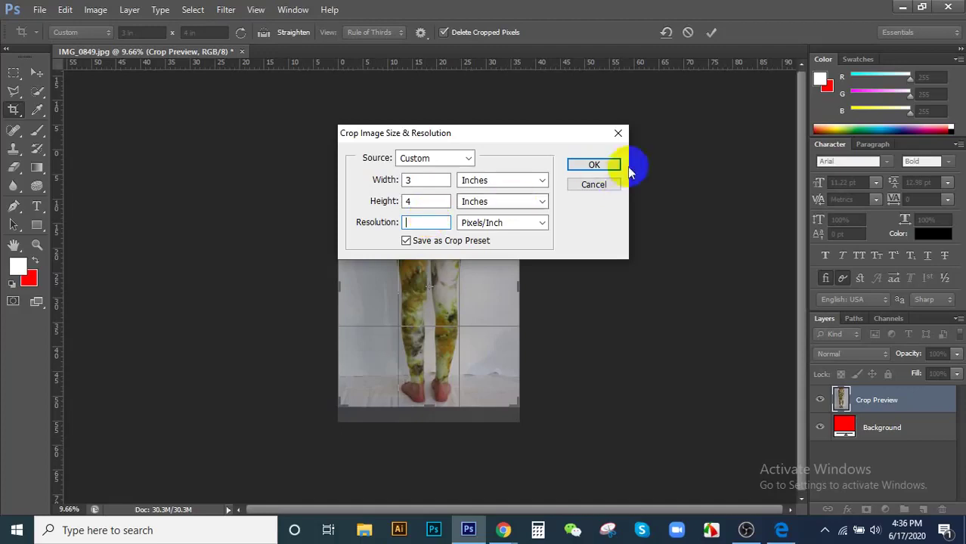
left_click_drag(597, 187, 358, 97)
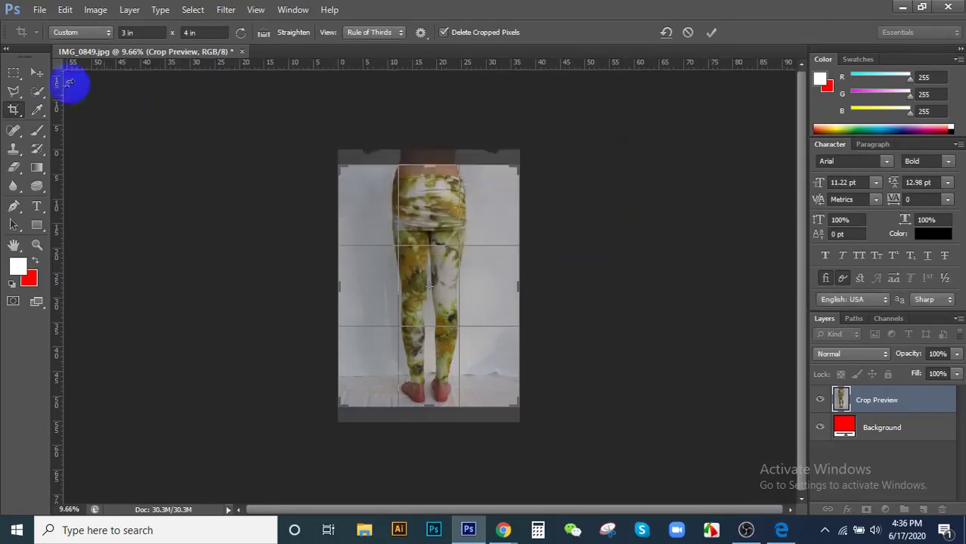
- Leave the Crop tool and choose Don't Crop to keep the image whole
left_click(37, 72)
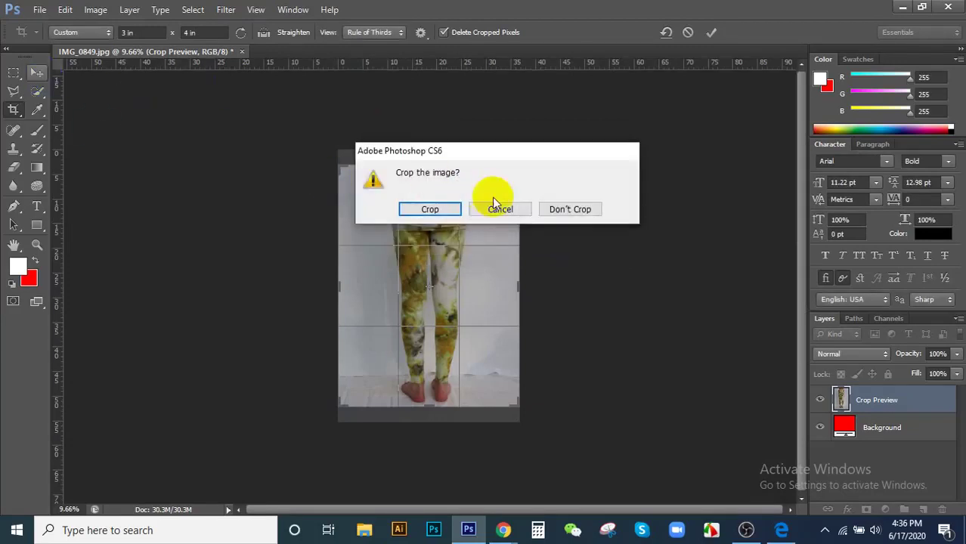
left_click(576, 210)
left_click(430, 257)
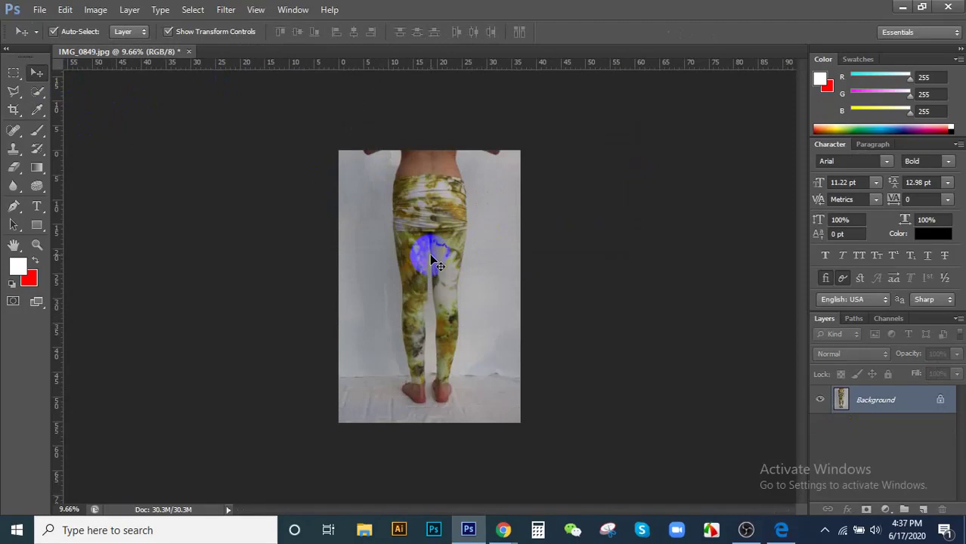
- Reselect the Crop tool, review the 3 in × 4 in preset, then discard the crop again
left_click(14, 110)
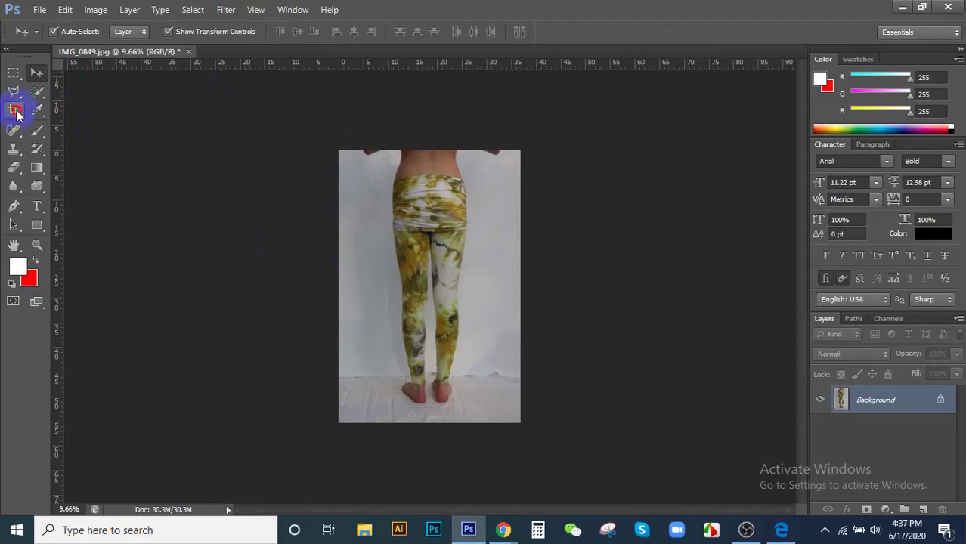
left_click(79, 32)
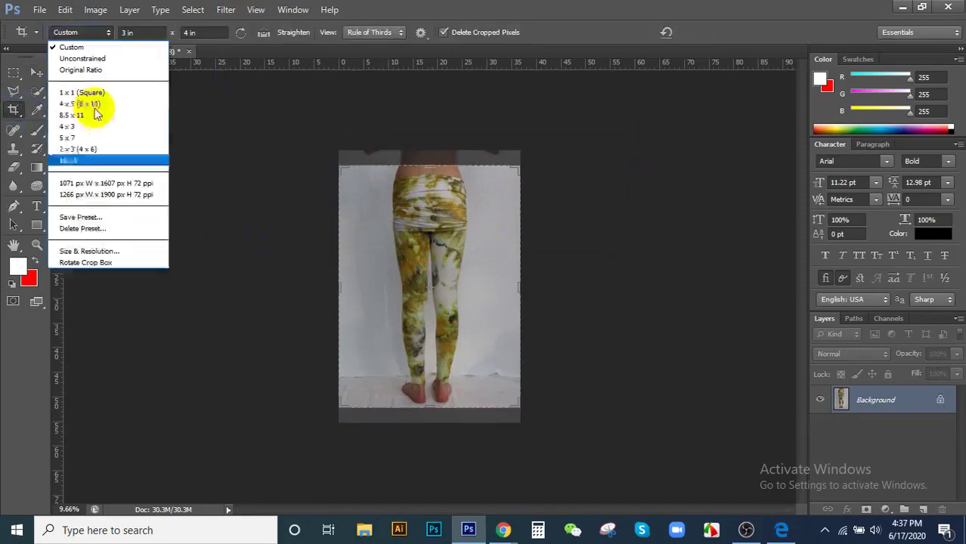
left_click(132, 36)
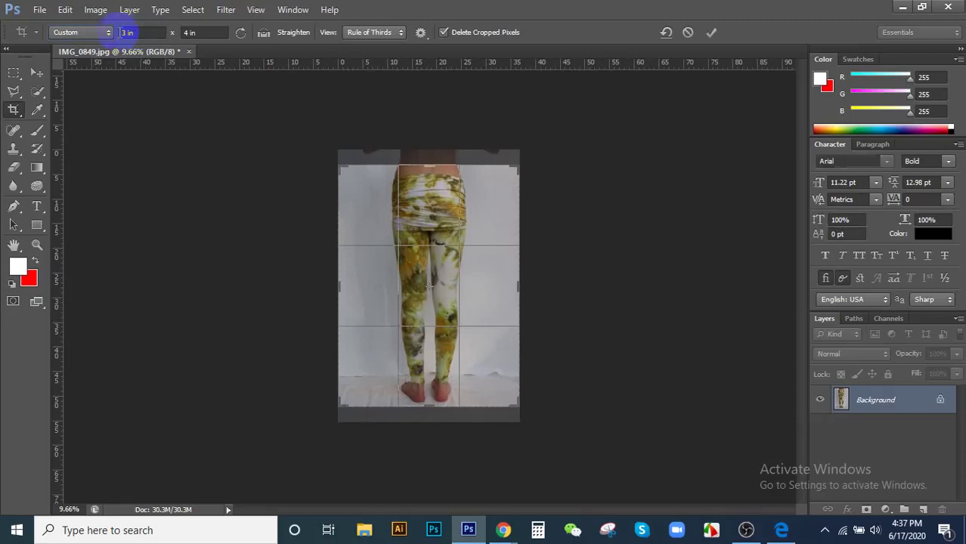
left_click(83, 32)
left_click(139, 73)
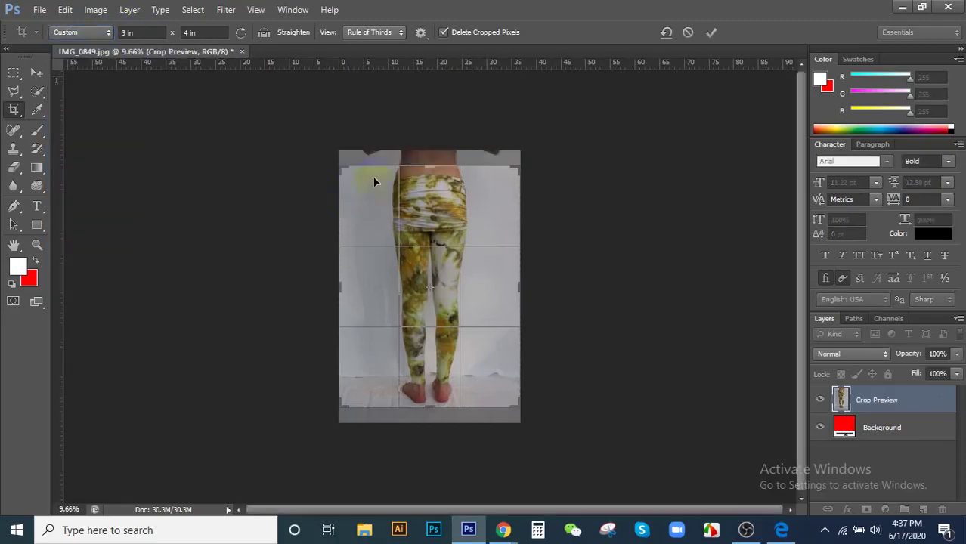
left_click(359, 167)
left_click(47, 183)
left_click(37, 72)
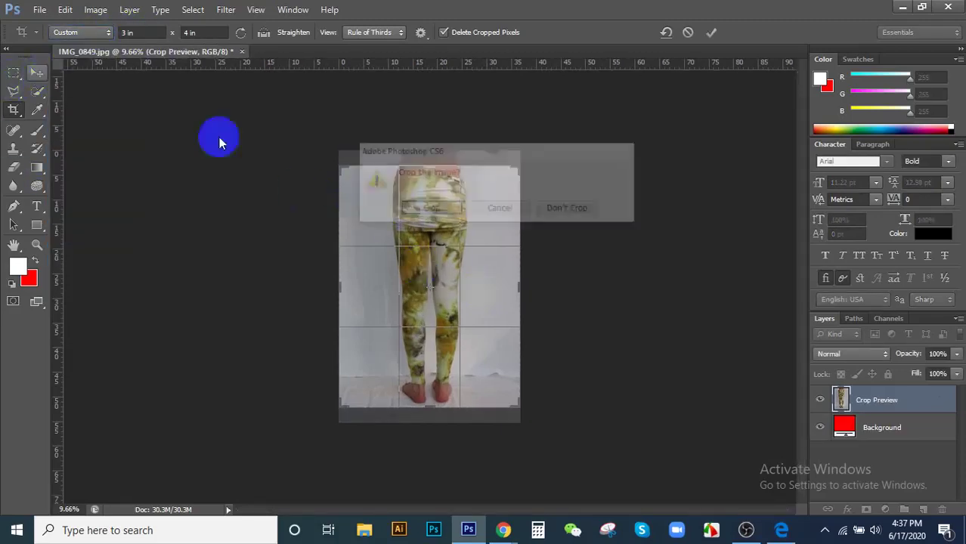
left_click(570, 210)
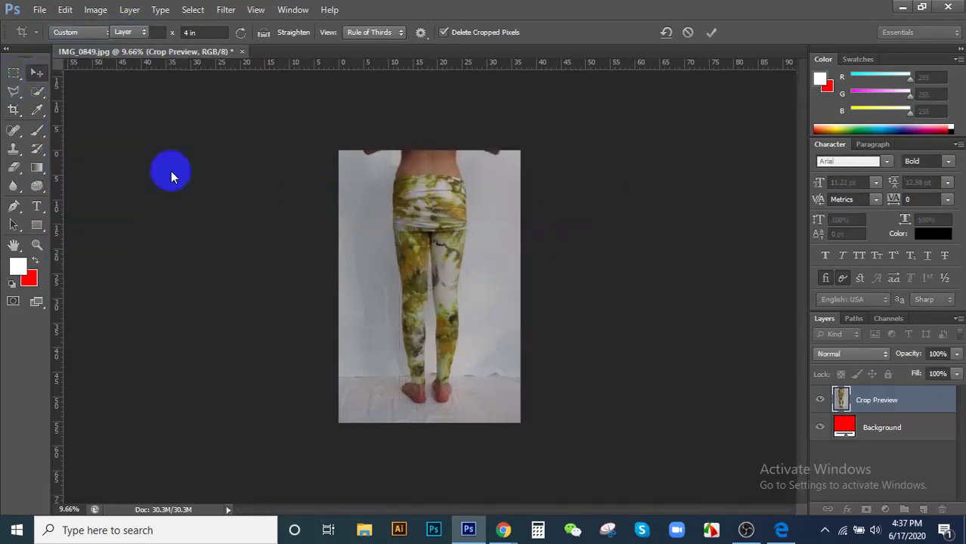
left_click(39, 112)
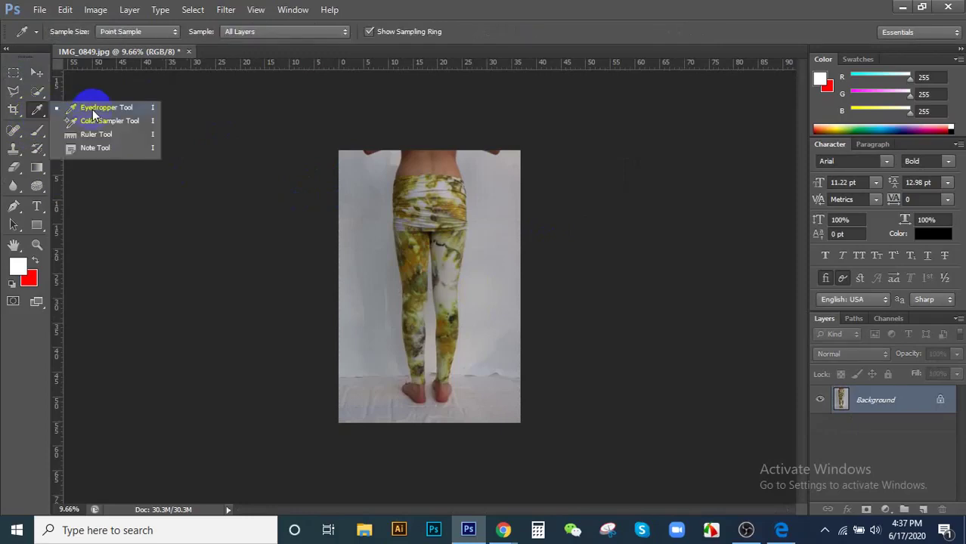
left_click(98, 102)
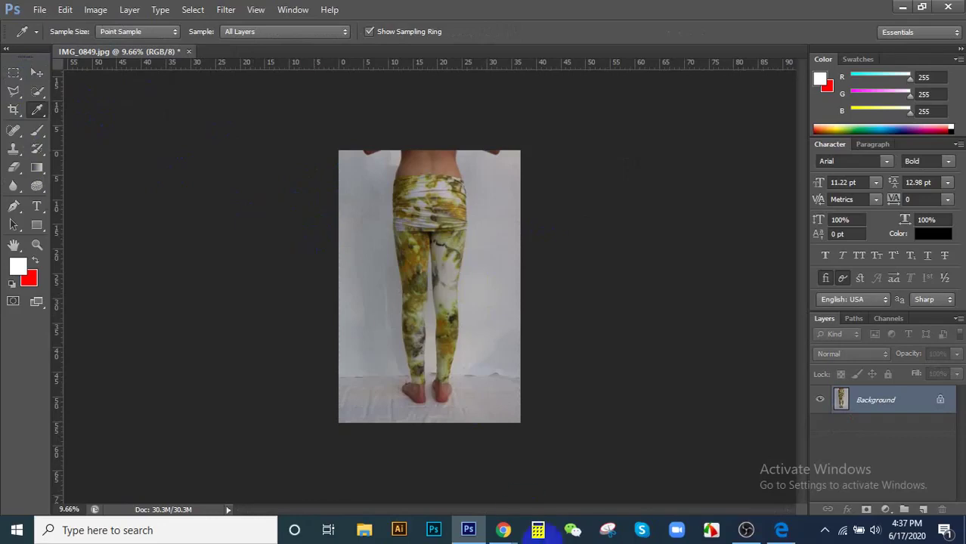
left_click(538, 533)
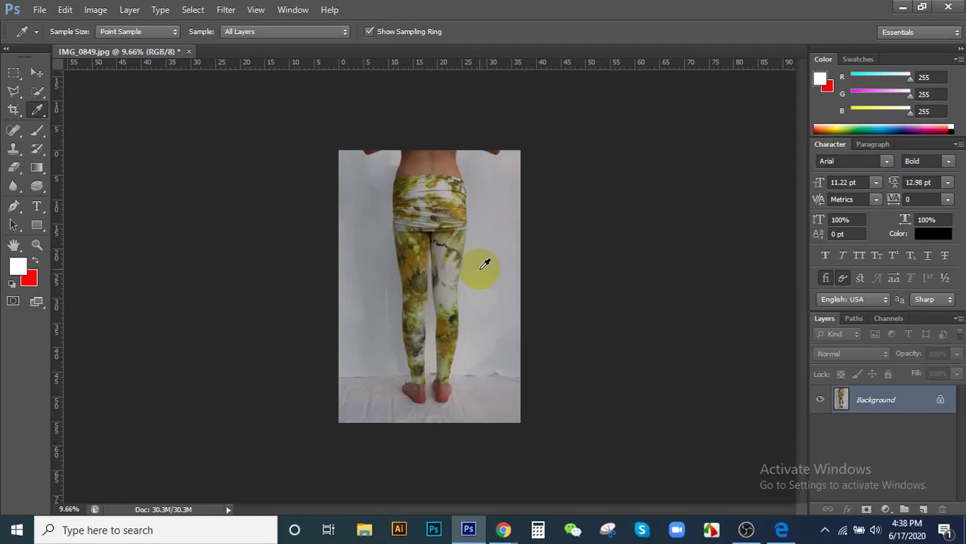
left_click(261, 257)
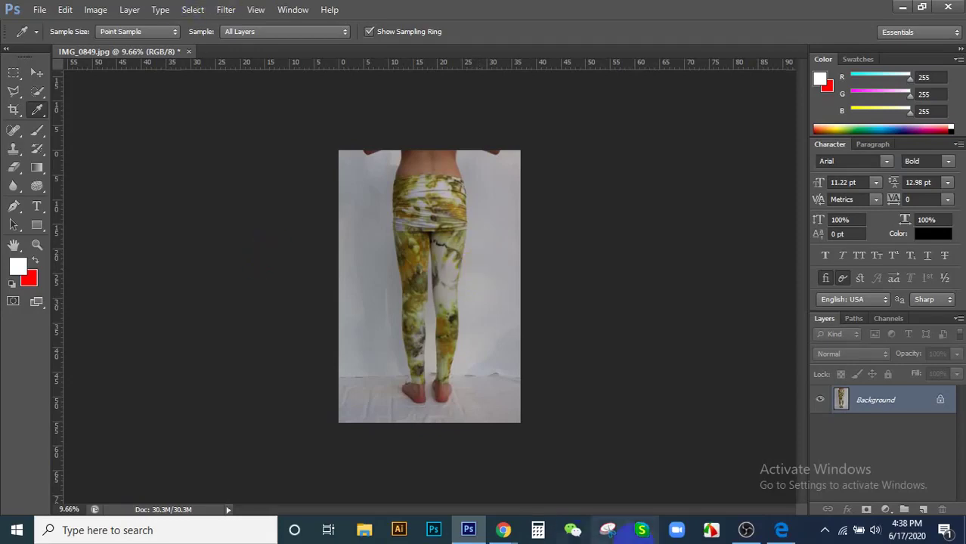
mouse_move(502, 529)
left_click(444, 459)
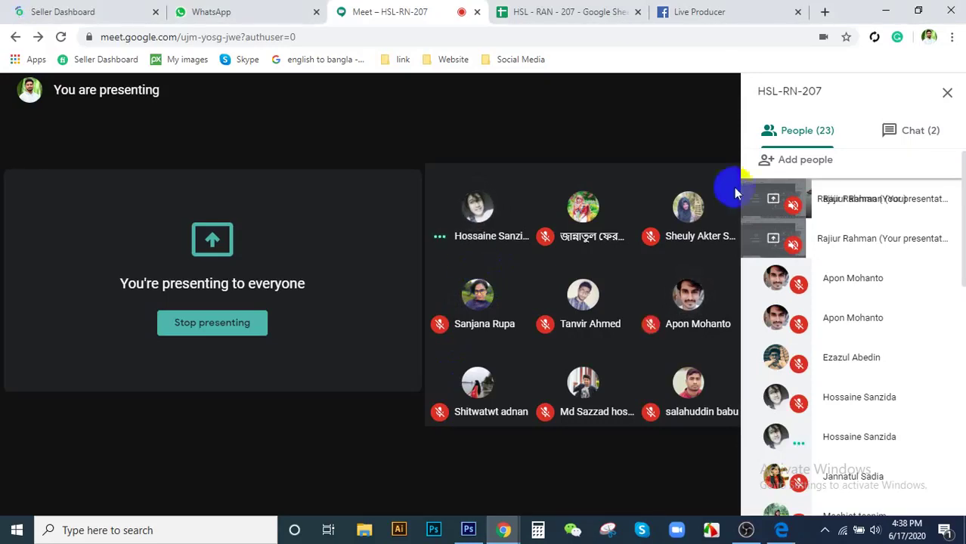
left_click(940, 132)
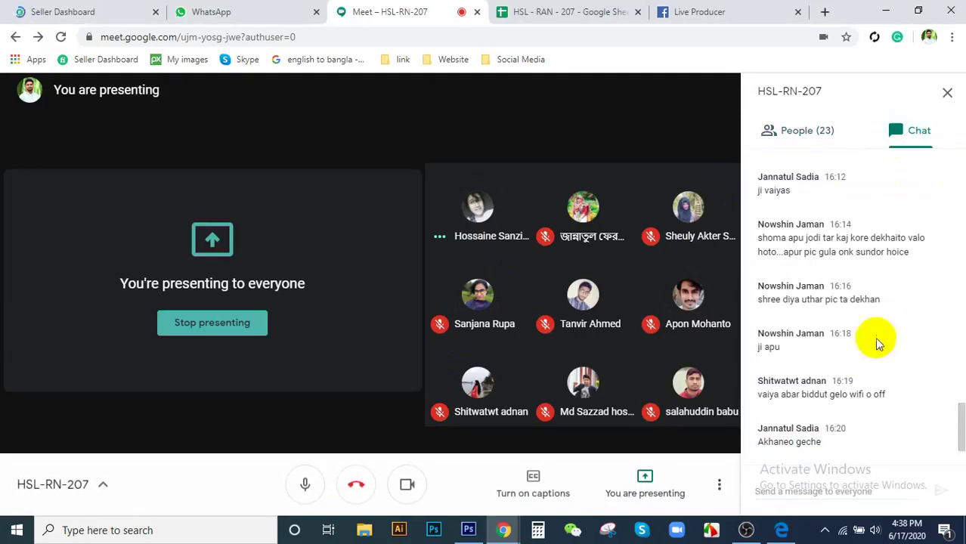
scroll(888, 355, "down", 2)
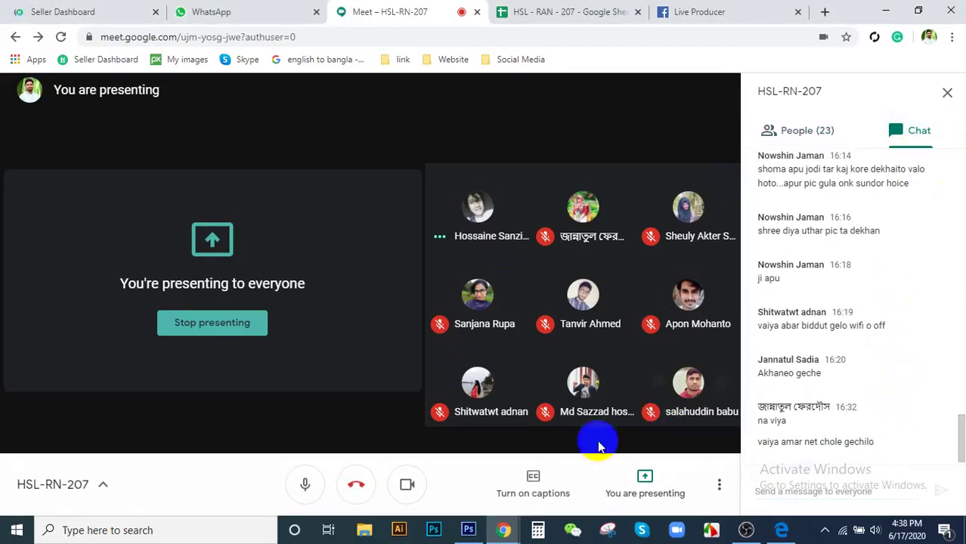
left_click(466, 527)
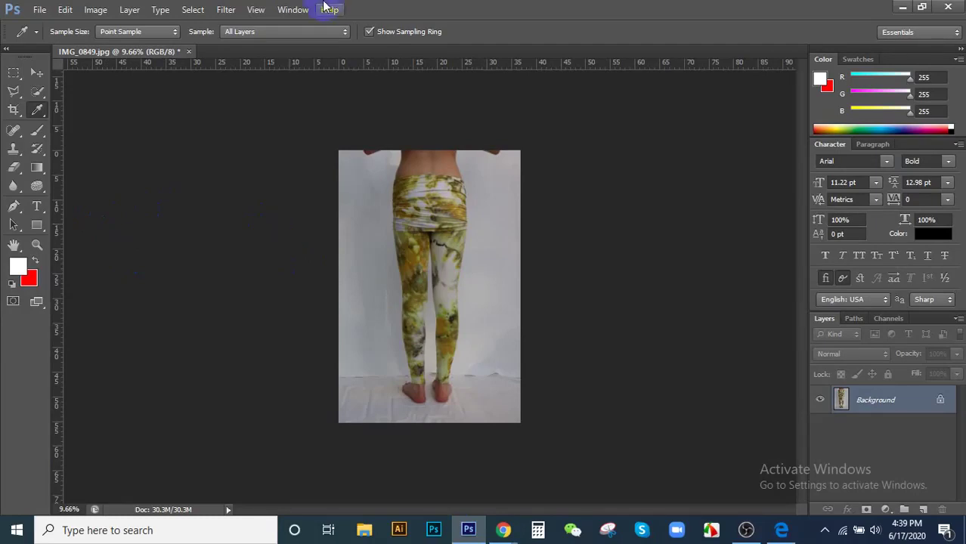
- Eyedropper-sample the skin, the leggings' dark brown, then the grey wall (#abacb0), and view it in the Color Picker
left_click(435, 156)
left_click(23, 274)
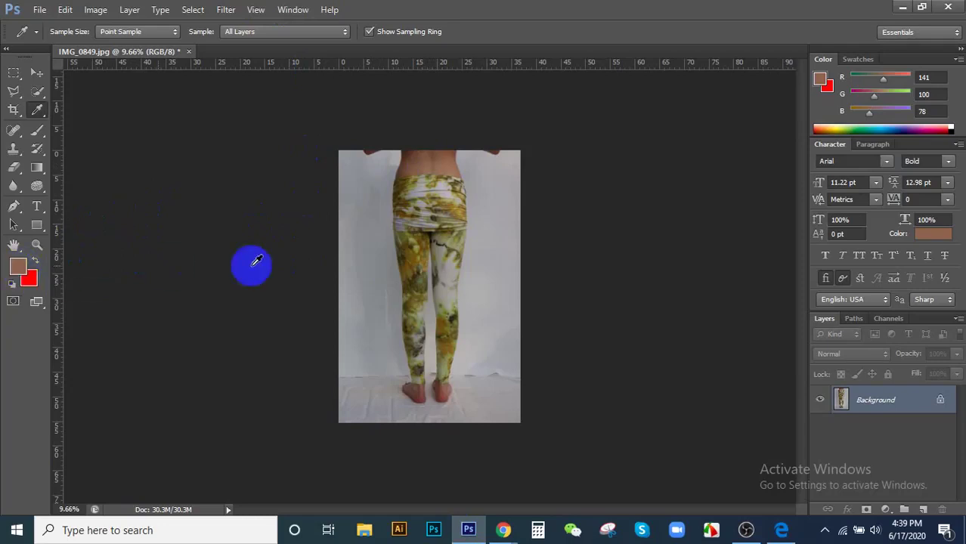
left_click(425, 236)
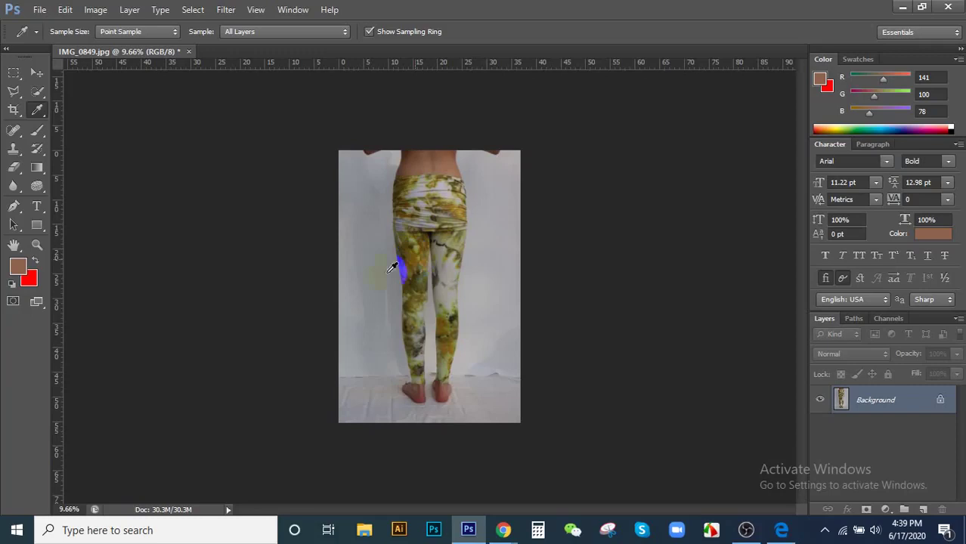
left_click(414, 257)
left_click(420, 254)
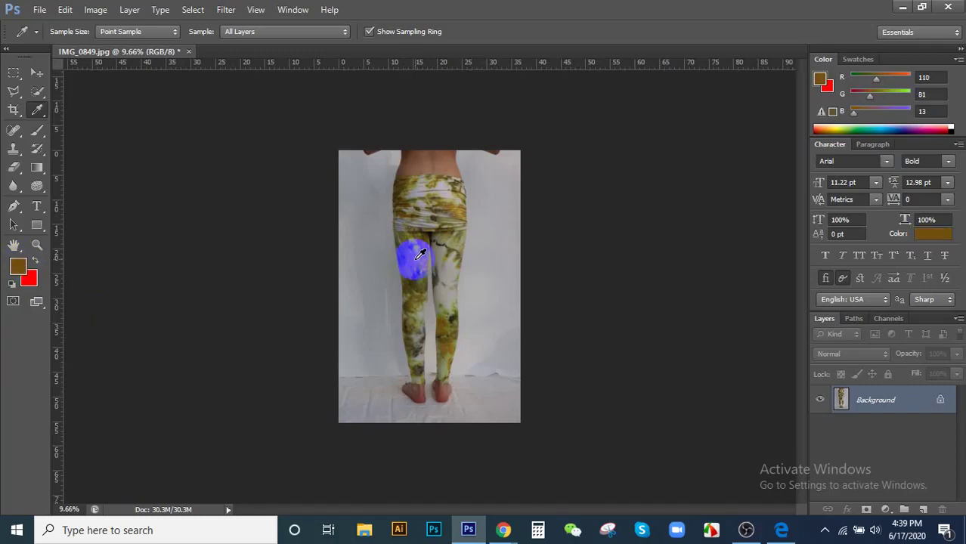
left_click(492, 263)
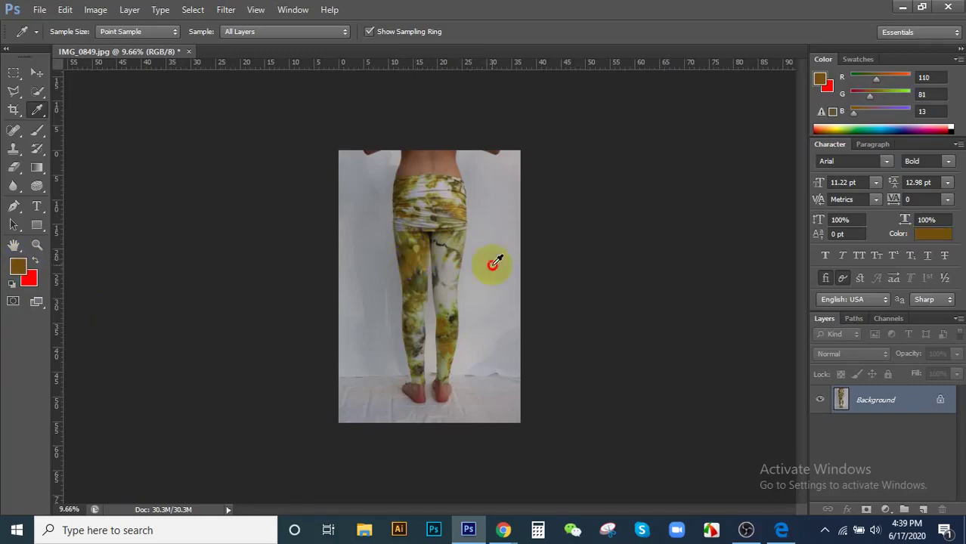
left_click(12, 272)
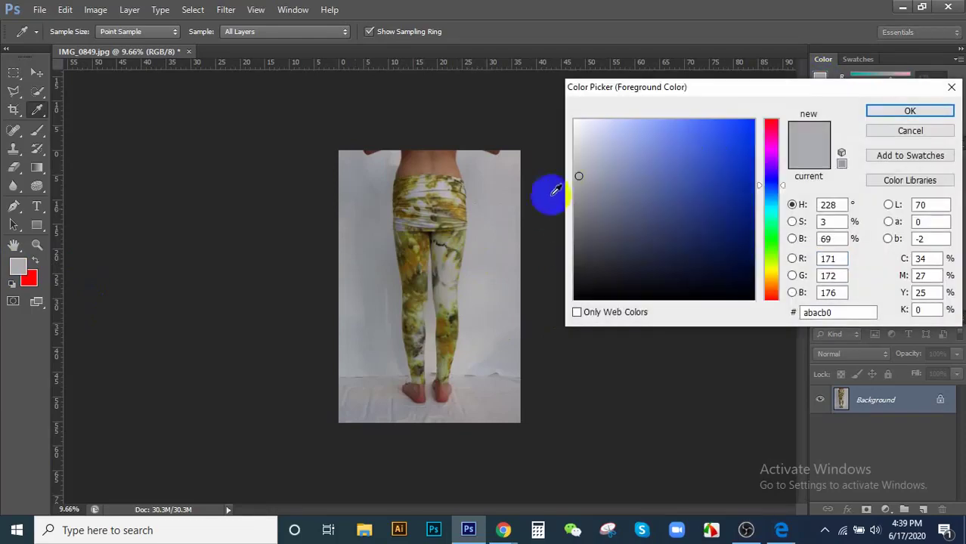
- Sample the leggings' dark olive green #272f20 as the Color Picker's new colour
left_click(579, 178)
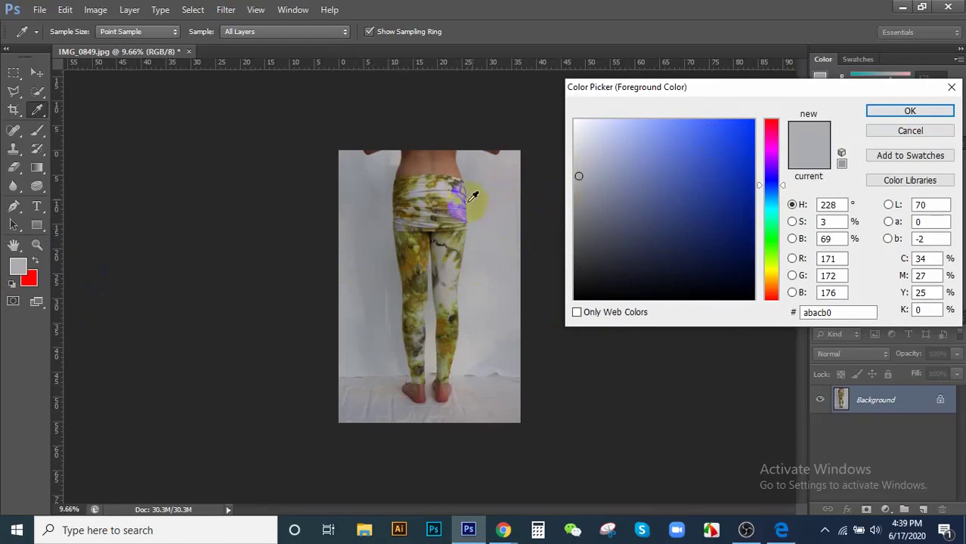
left_click(445, 325)
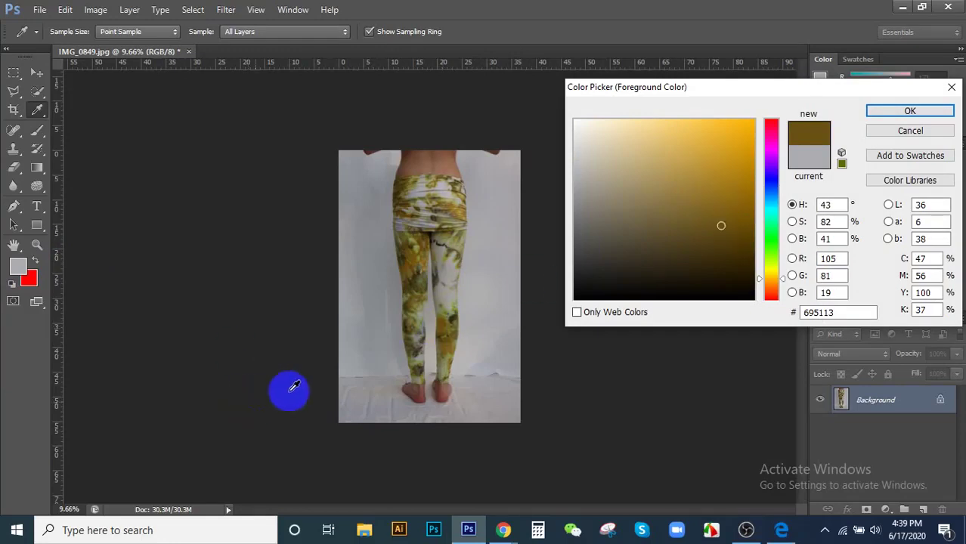
left_click(451, 319)
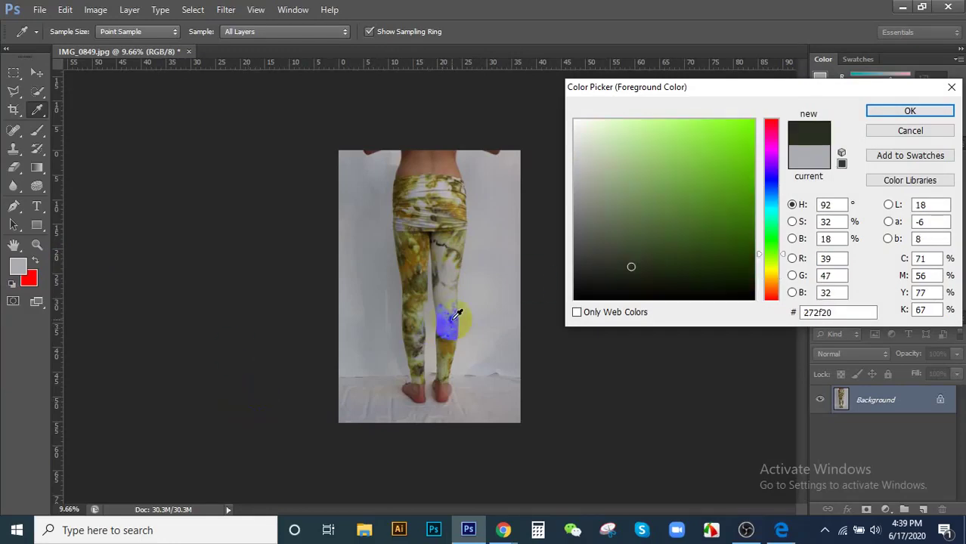
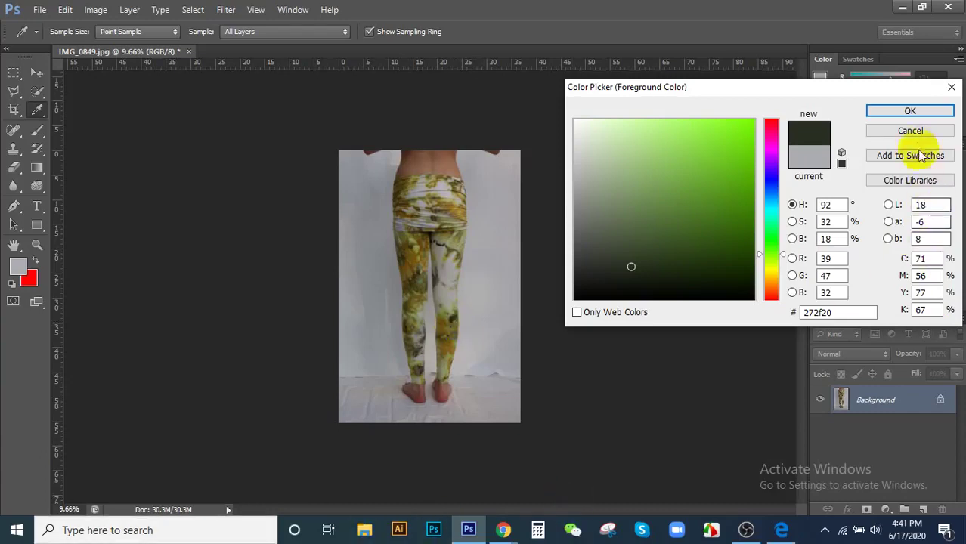
- Cancel the Color Picker, keeping the original colour, and bring the Google Meet call forward
left_click(910, 130)
mouse_move(508, 533)
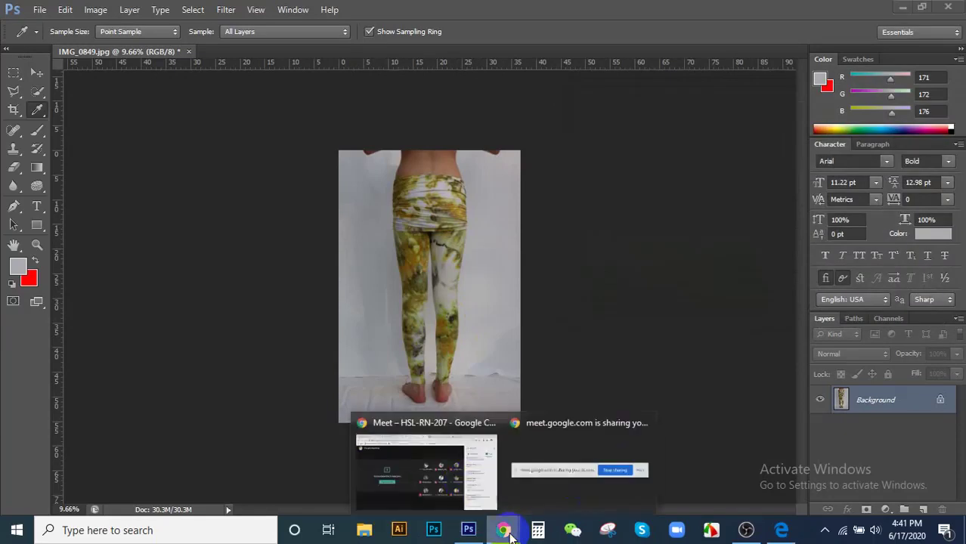
left_click(443, 464)
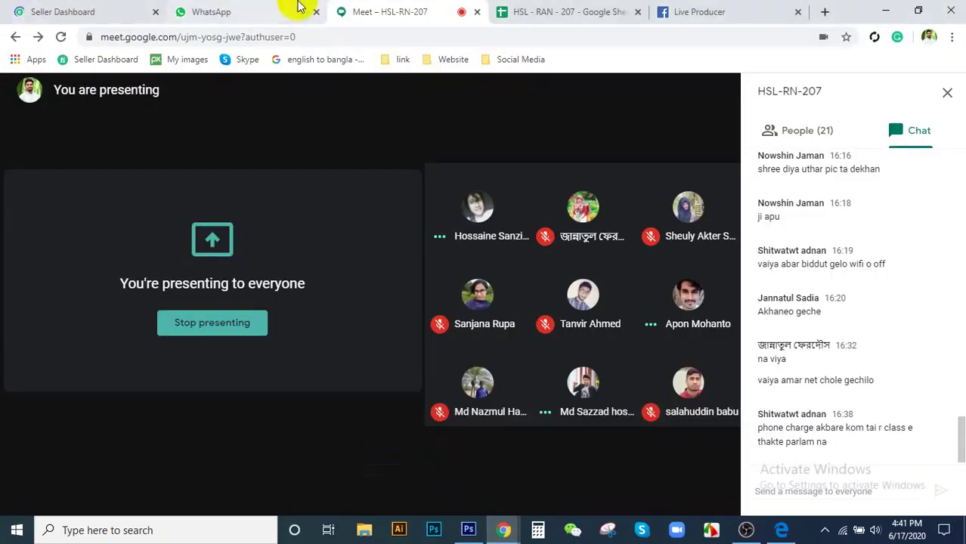
- Check the class spreadsheet tab, then return to the Meet call window
mouse_move(569, 247)
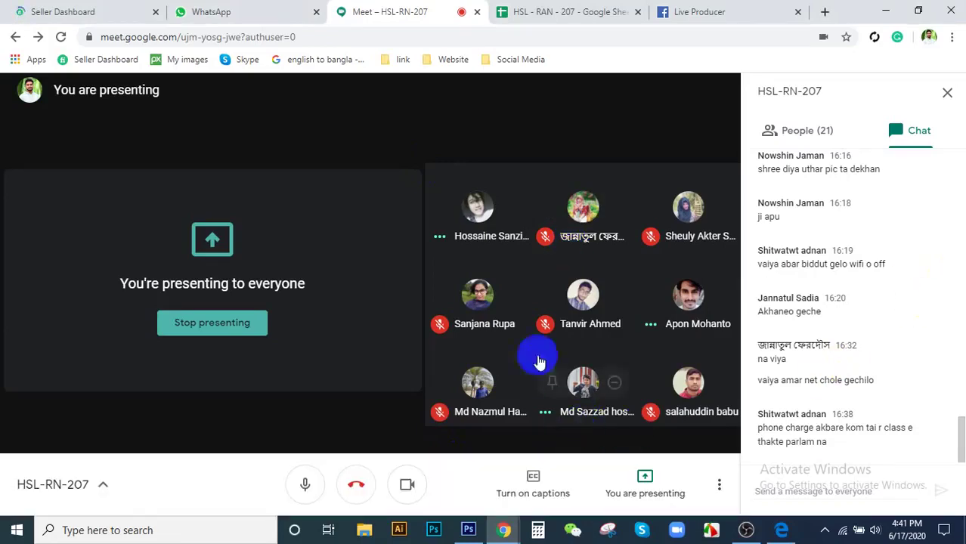
mouse_move(495, 341)
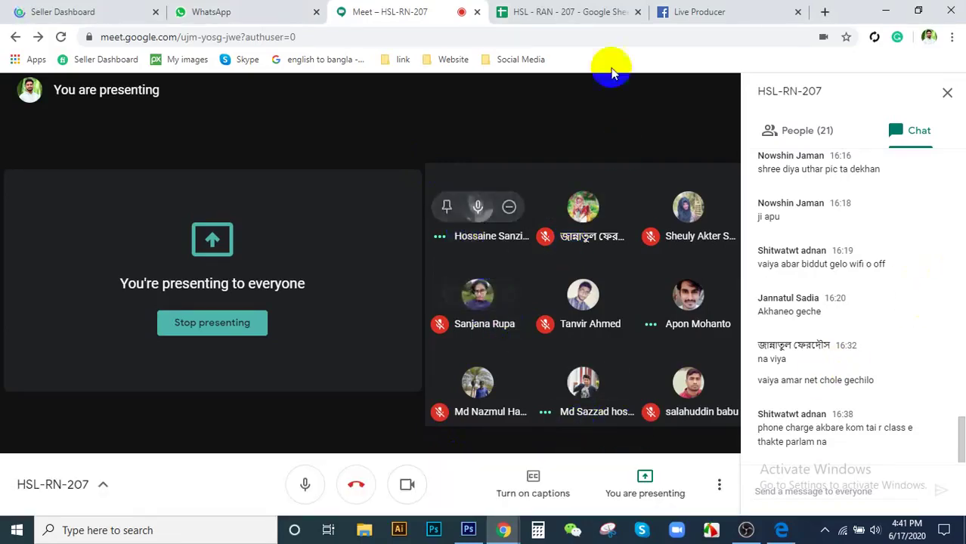
left_click(582, 14)
left_click(442, 11)
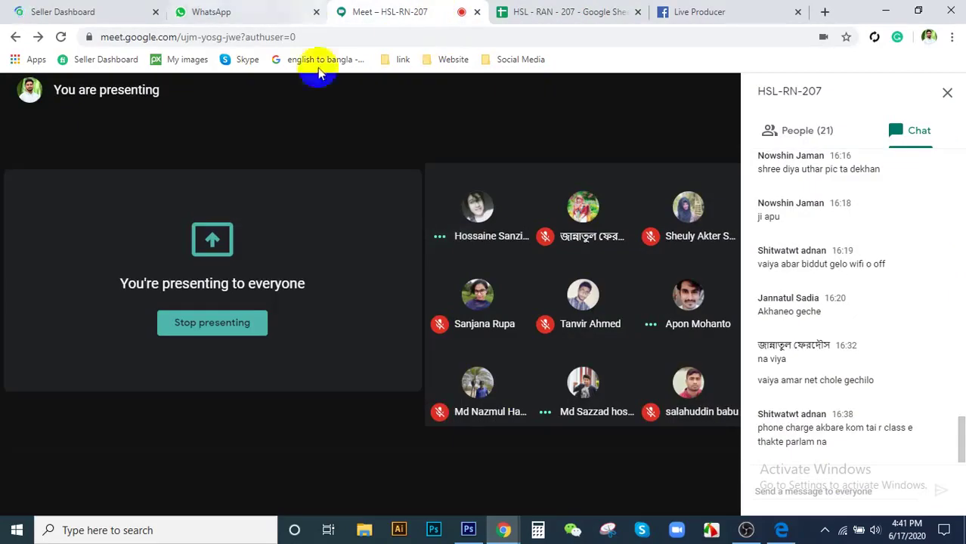
mouse_move(502, 529)
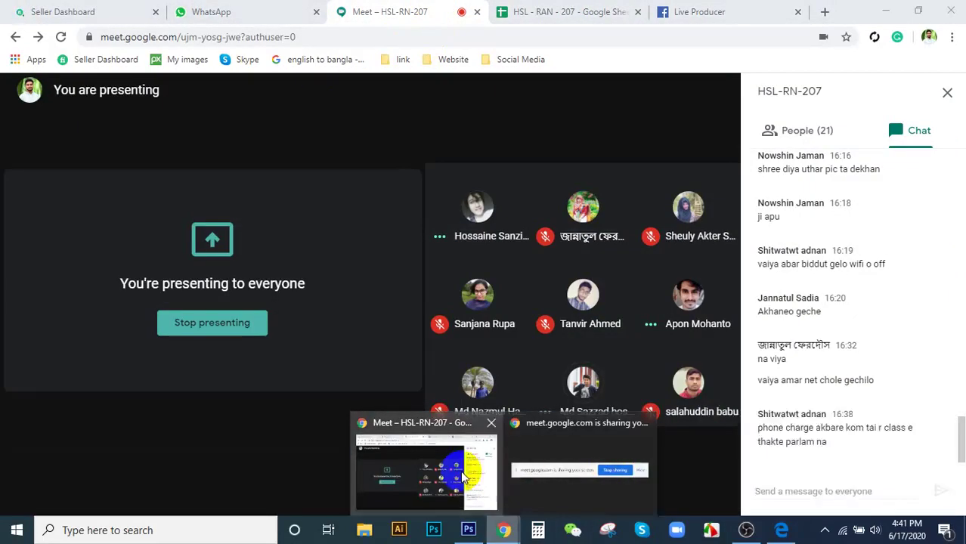
left_click(459, 470)
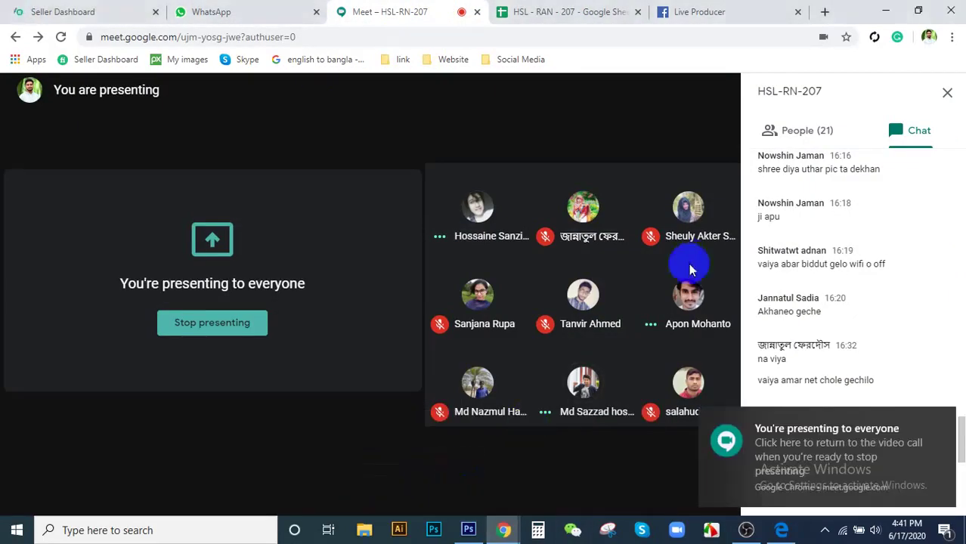
- In Photoshop, pick the Spot Healing Brush and close IMG_0849, answering the save prompt
left_click(469, 530)
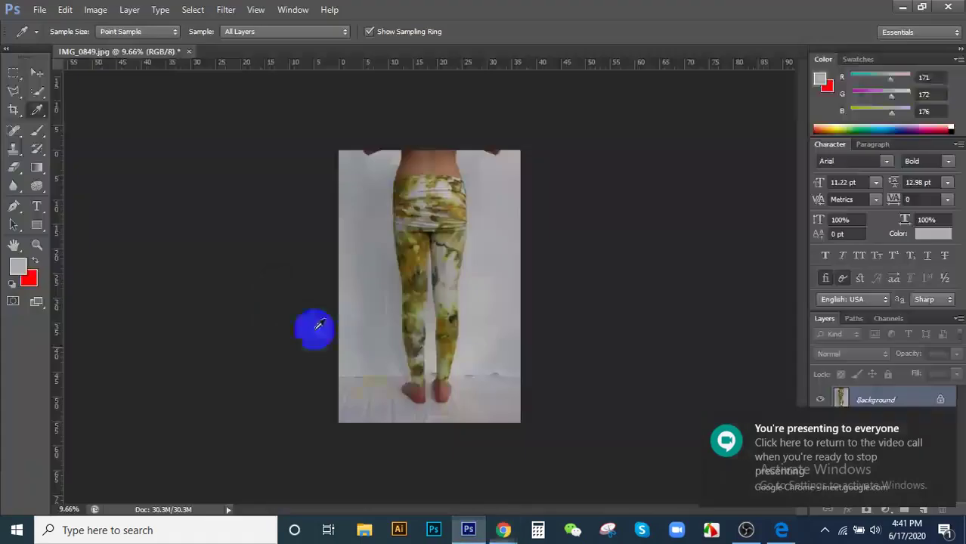
left_click_drag(14, 130, 91, 130)
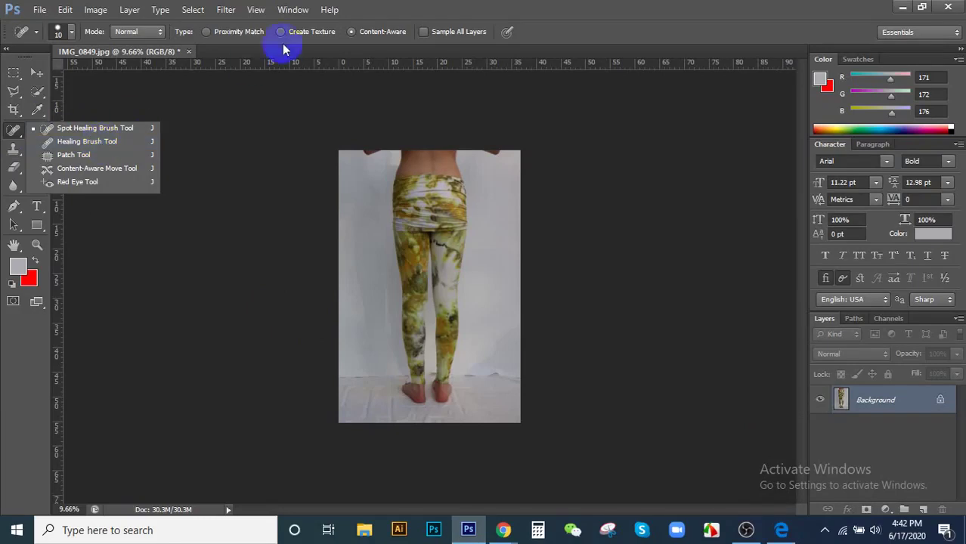
left_click(192, 58)
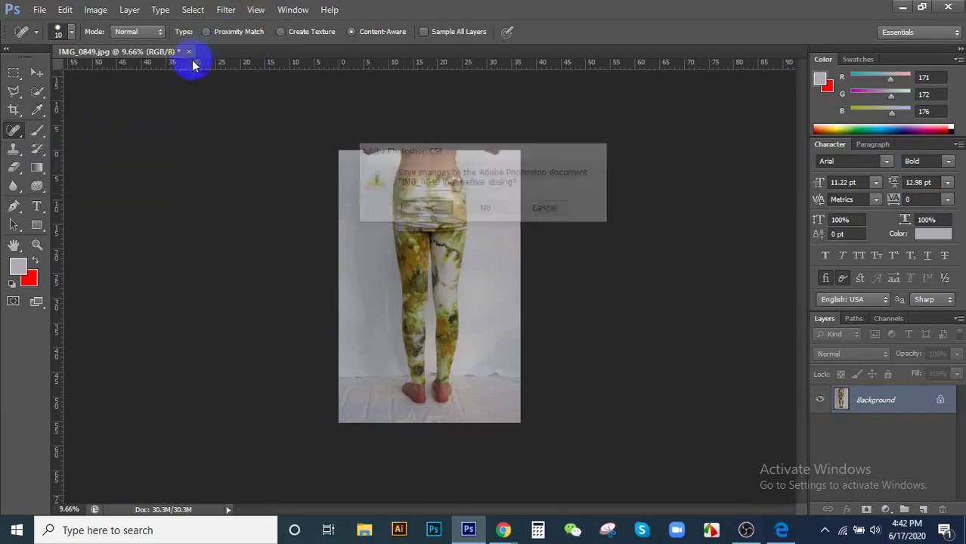
left_click(487, 208)
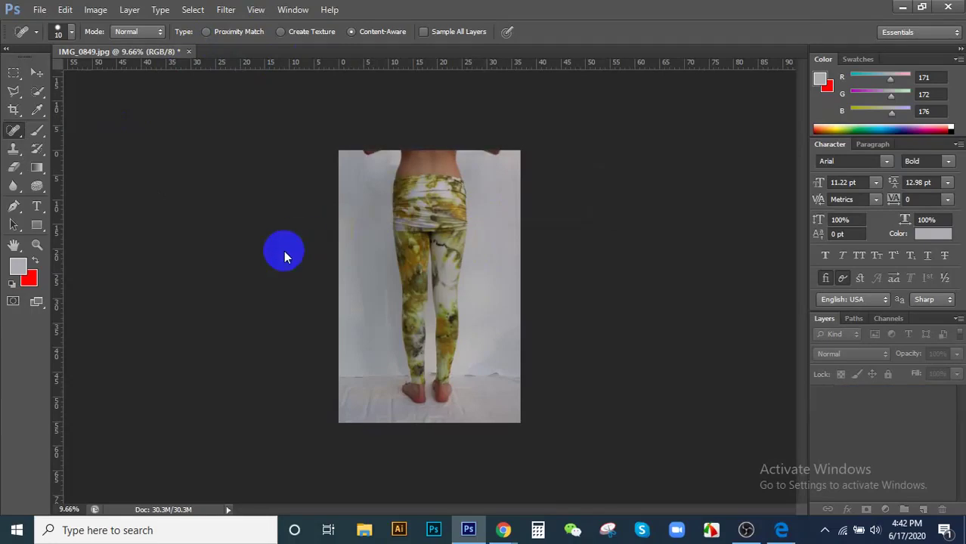
- In the Open dialog, browse This PC > Photo Editing (D:) > References and scan its thumbnails
double_click(351, 257)
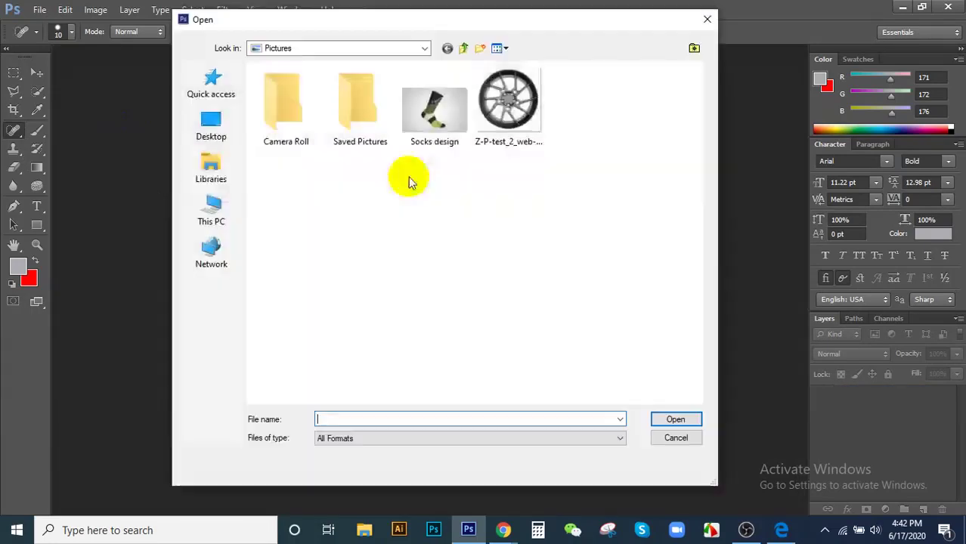
left_click(221, 205)
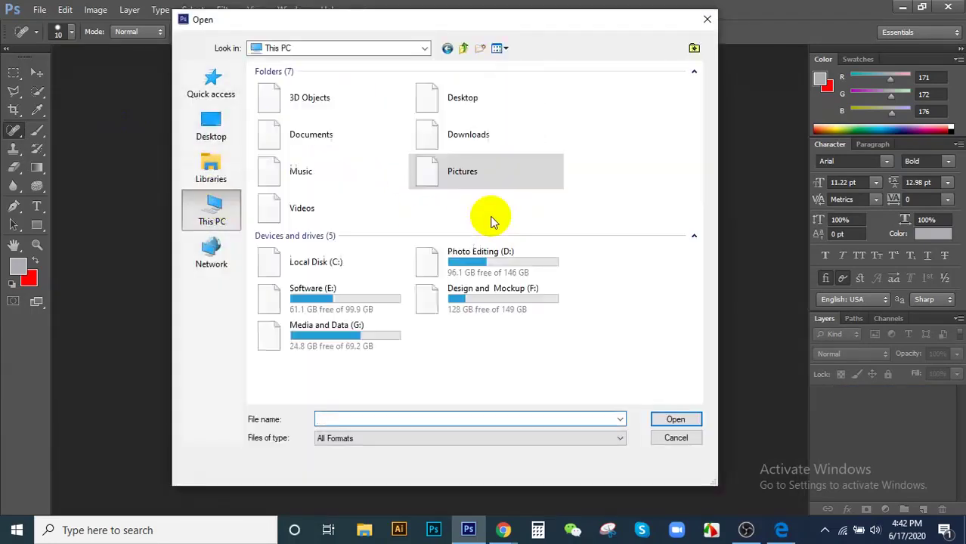
double_click(502, 255)
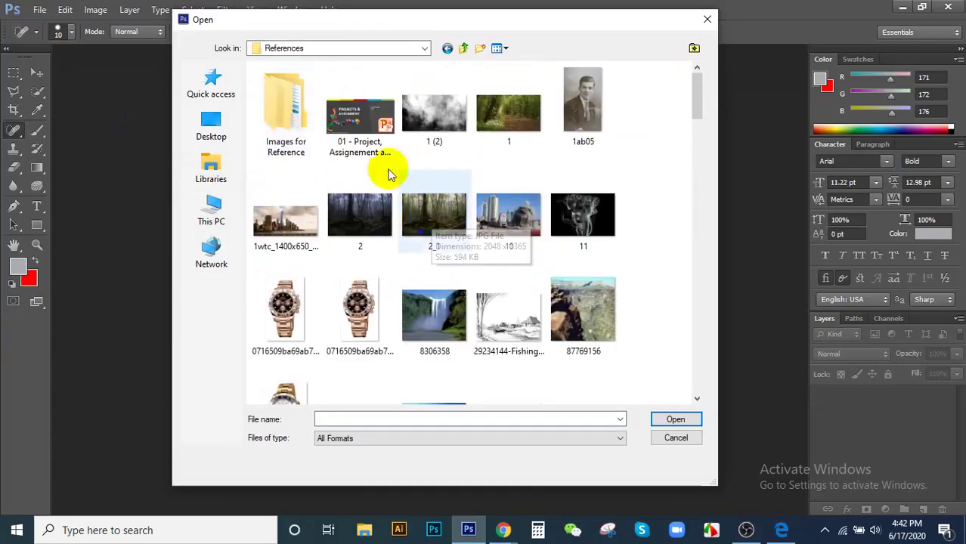
double_click(294, 121)
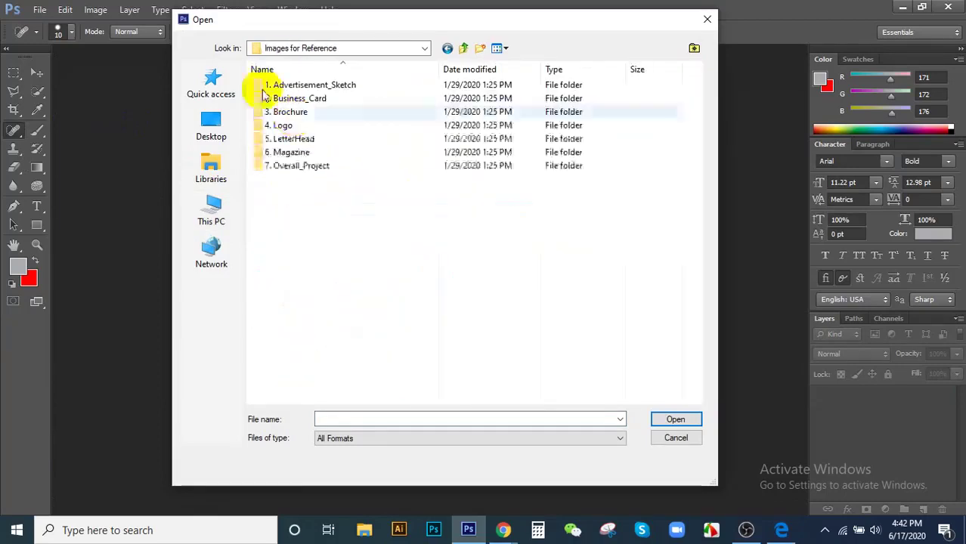
left_click(467, 48)
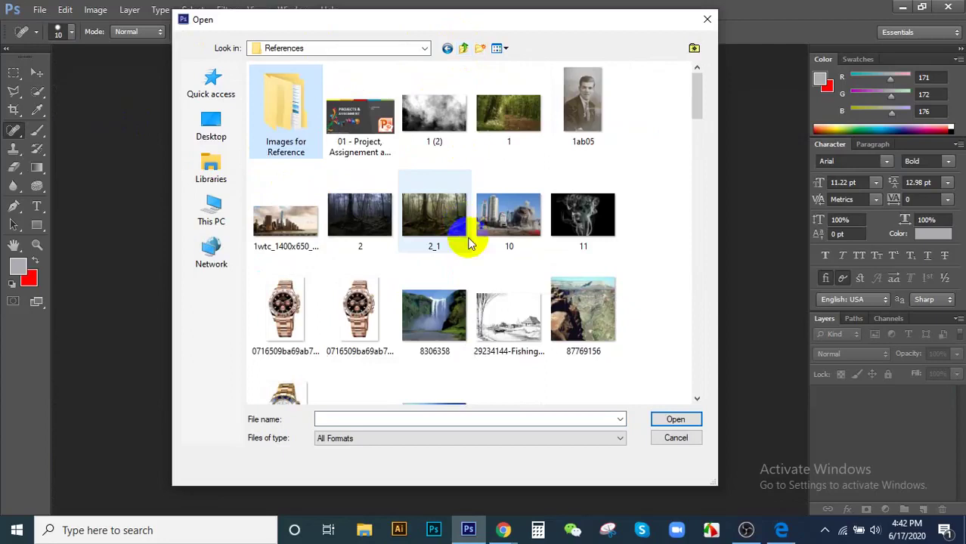
scroll(463, 226, "down", 5)
scroll(468, 243, "down", 12)
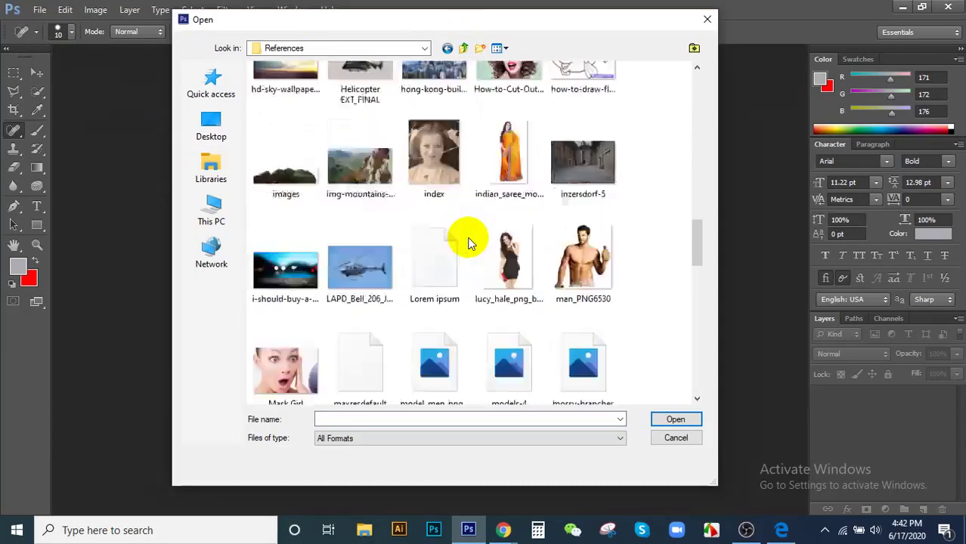
scroll(468, 244, "up", 4)
scroll(469, 243, "up", 8)
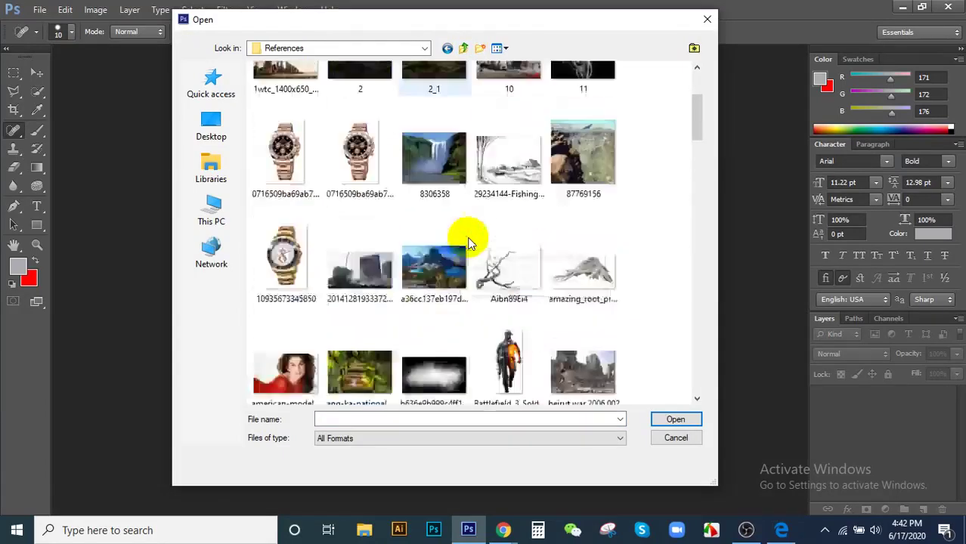
scroll(469, 243, "down", 8)
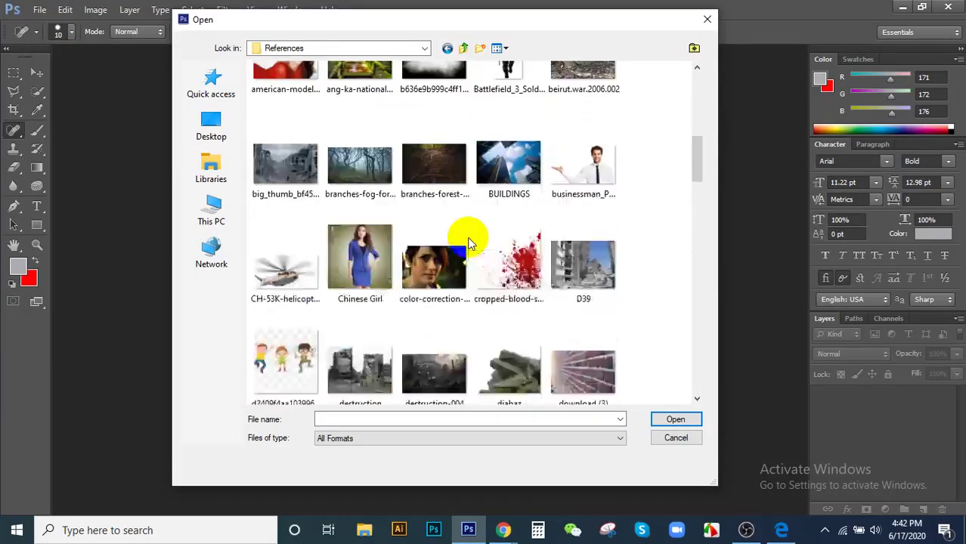
scroll(469, 243, "down", 2)
scroll(469, 243, "up", 10)
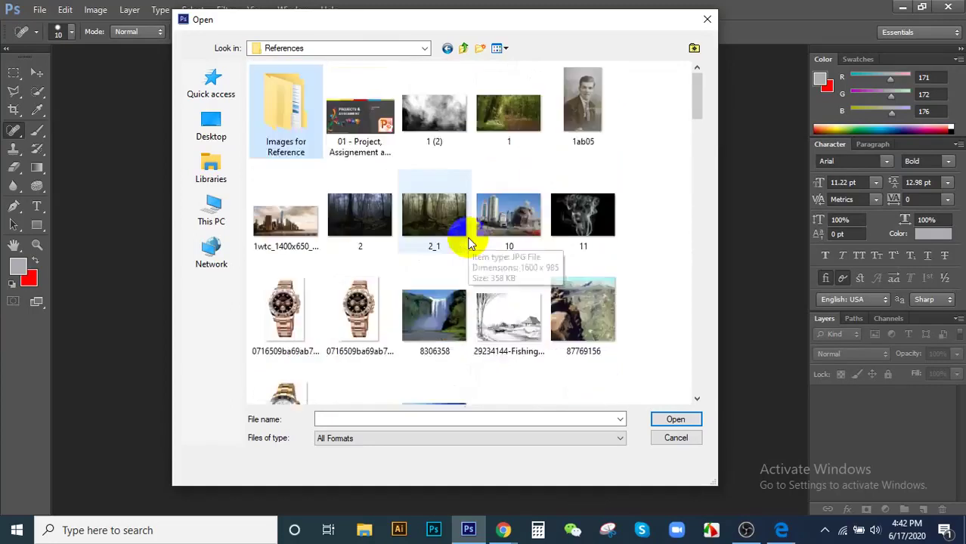
- Open the 1ab05 portrait and set up the Spot Healing Brush at size 15
double_click(591, 84)
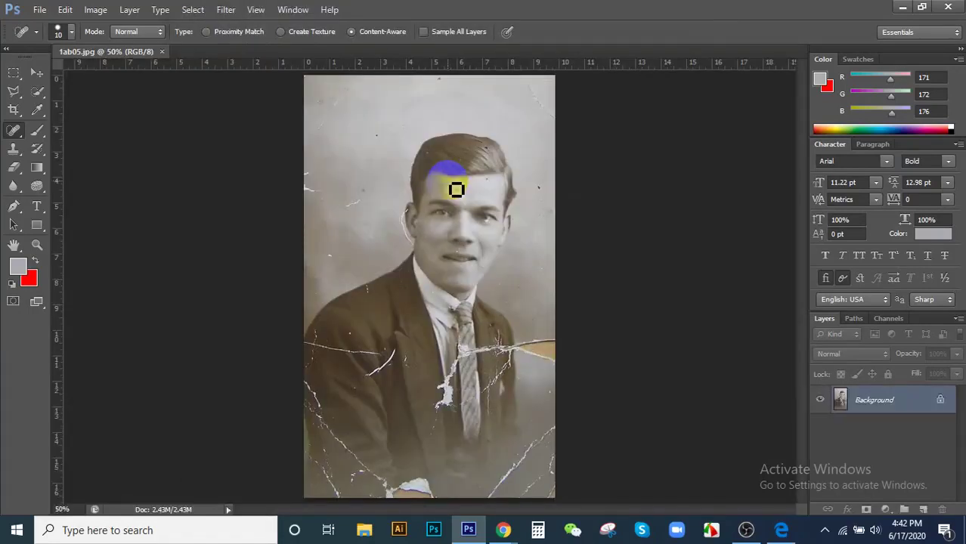
scroll(457, 191, "up", 5)
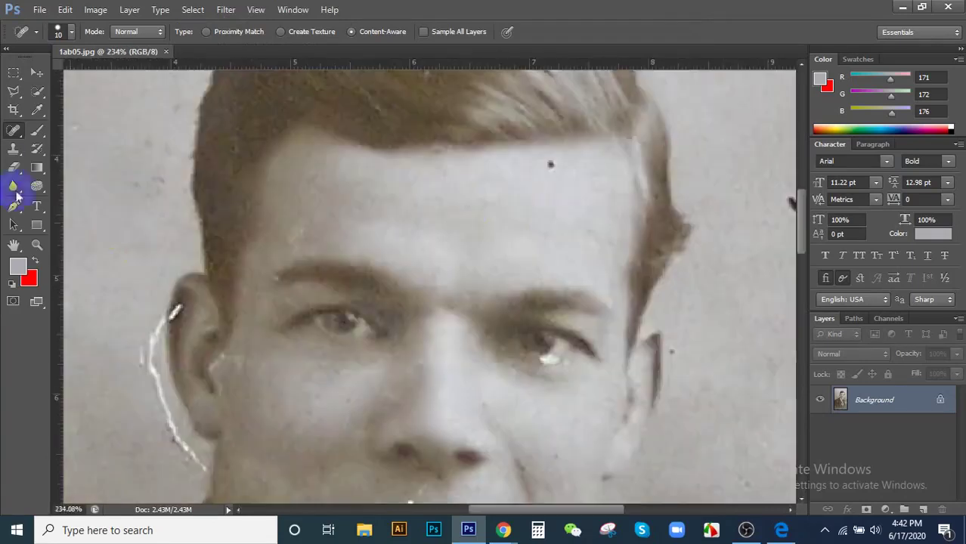
left_click(14, 149)
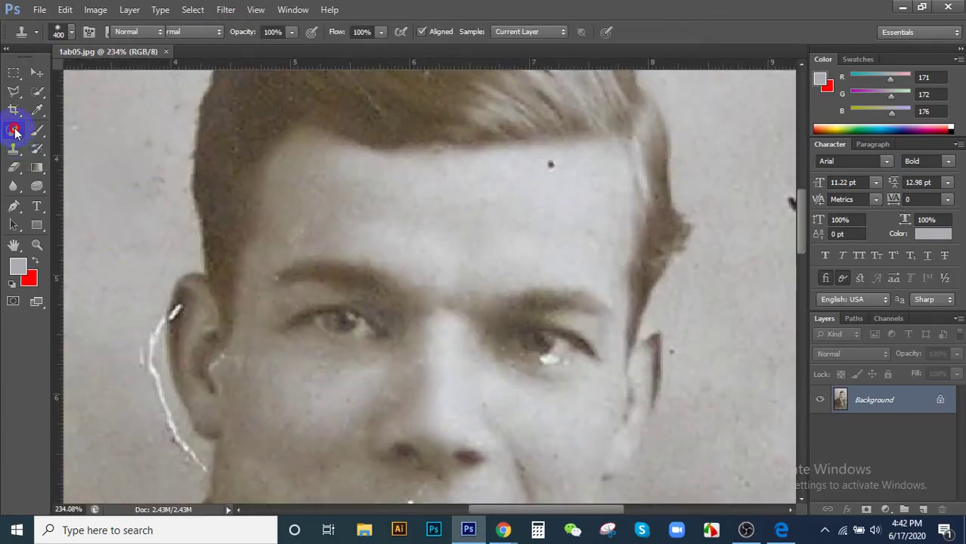
left_click(14, 130)
left_click(87, 128)
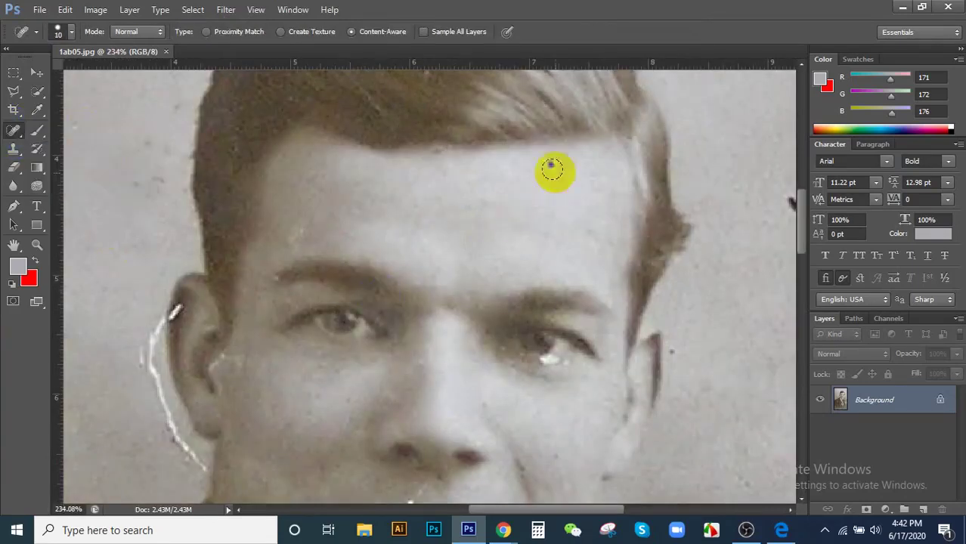
scroll(554, 167, "up", 3)
scroll(533, 199, "down", 4)
scroll(532, 198, "down", 2)
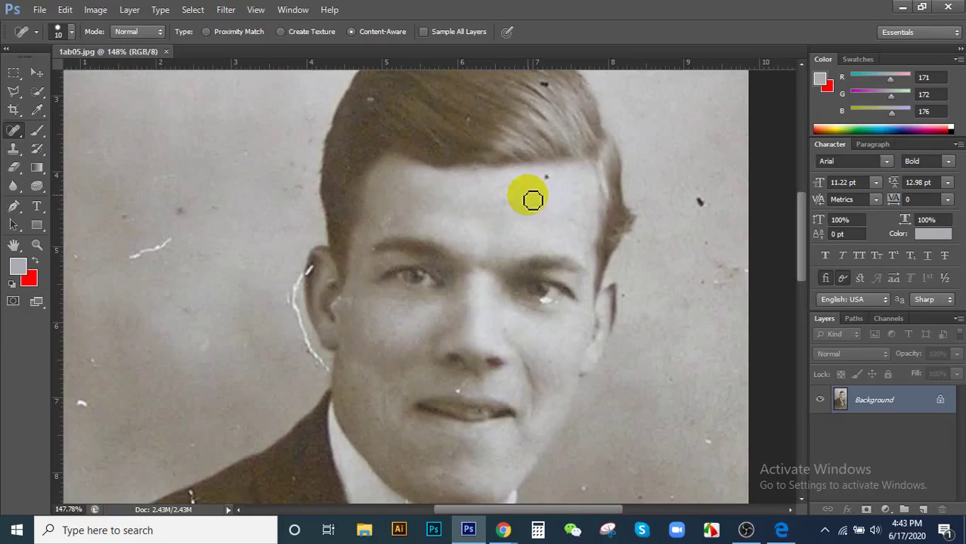
key("bracketright")
key("bracketright")
key("bracketright")
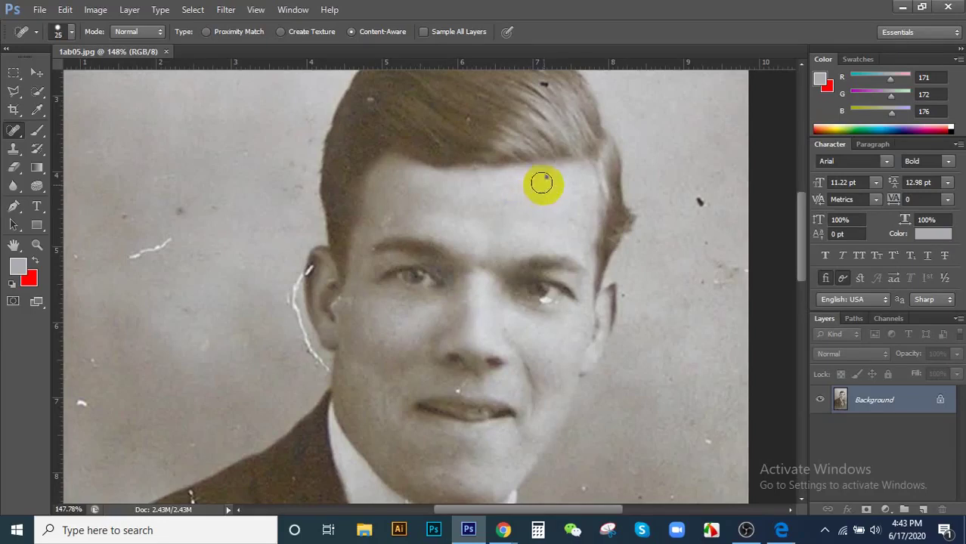
key("bracketleft")
key("bracketleft")
scroll(543, 181, "up", 2)
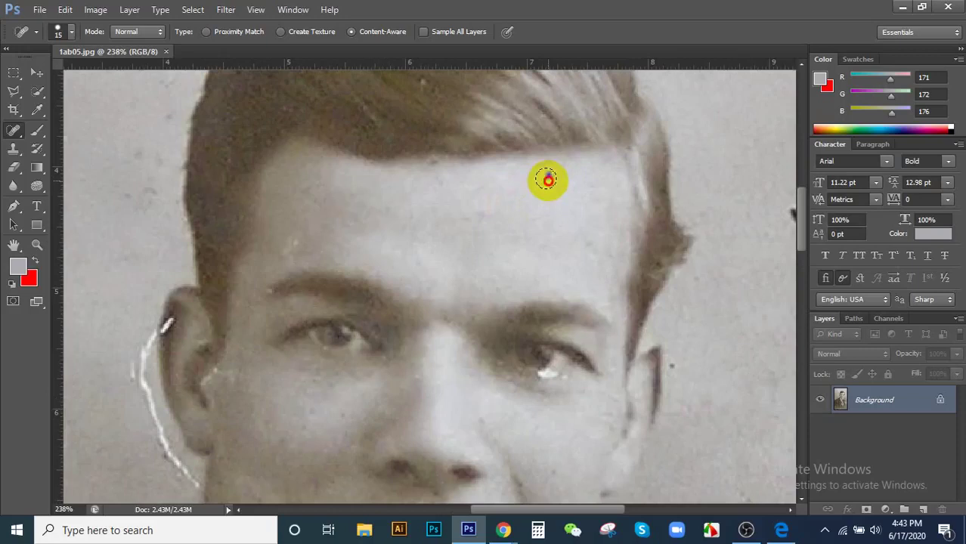
- Heal the dark forehead spot and the blemish by the left temple hairline
left_click(548, 180)
left_click(218, 232)
scroll(597, 163, "up", 4)
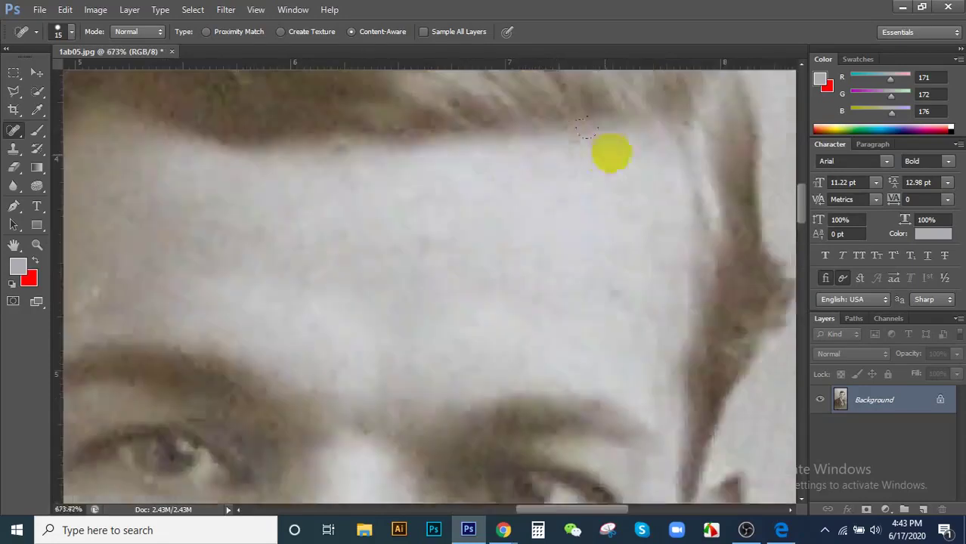
scroll(570, 204, "down", 6)
scroll(575, 206, "down", 5)
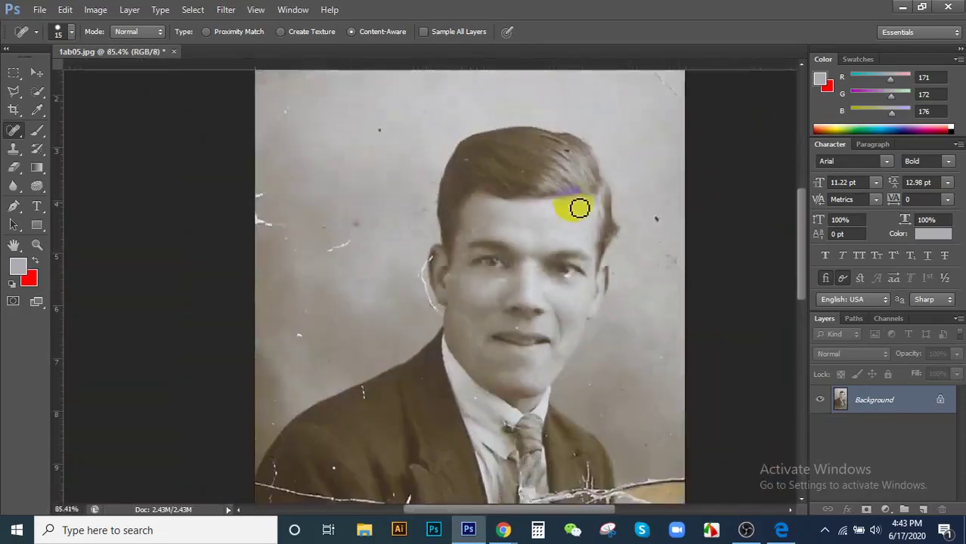
scroll(581, 209, "up", 5)
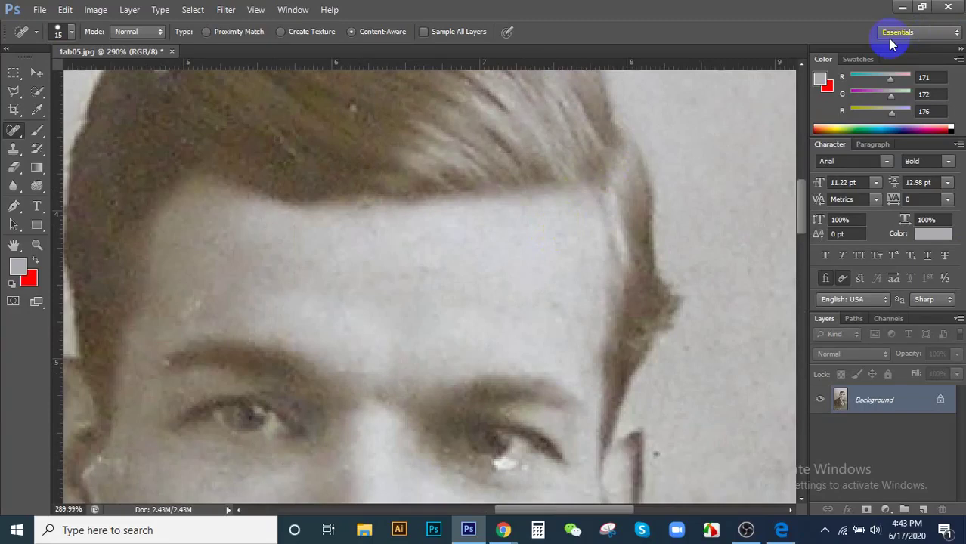
scroll(526, 295, "down", 5)
scroll(324, 380, "up", 10)
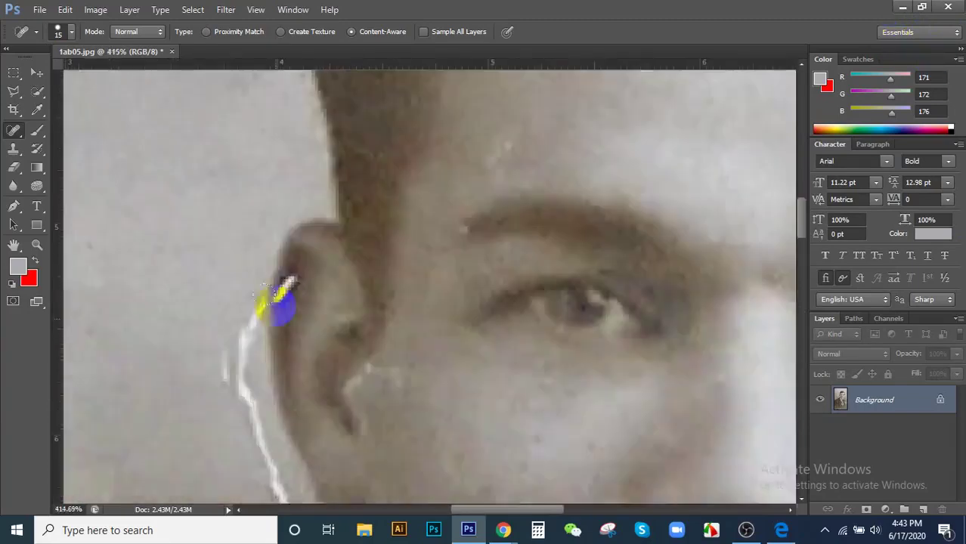
scroll(294, 279, "down", 3)
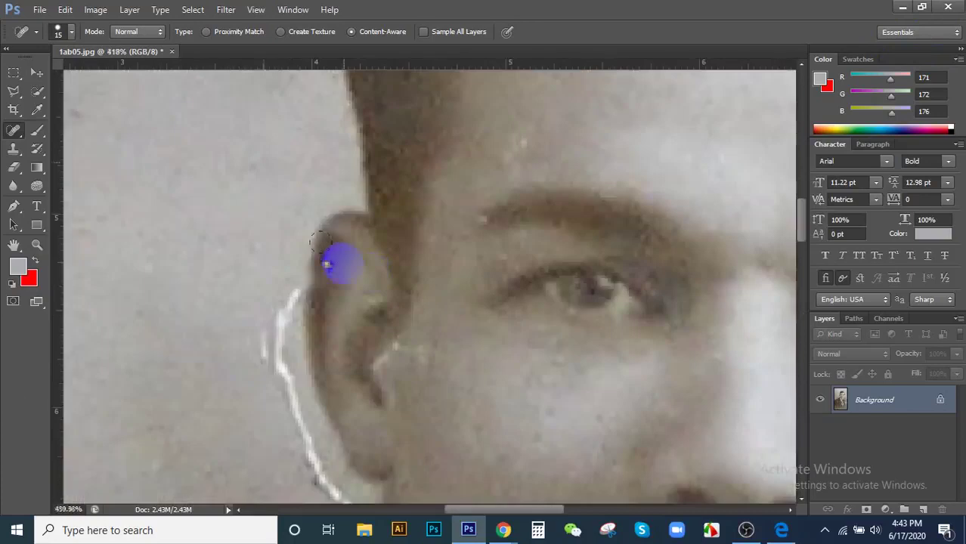
scroll(320, 249, "up", 3)
- Heal the top of the ear and the upper part of the scratch beside it
left_click(315, 262)
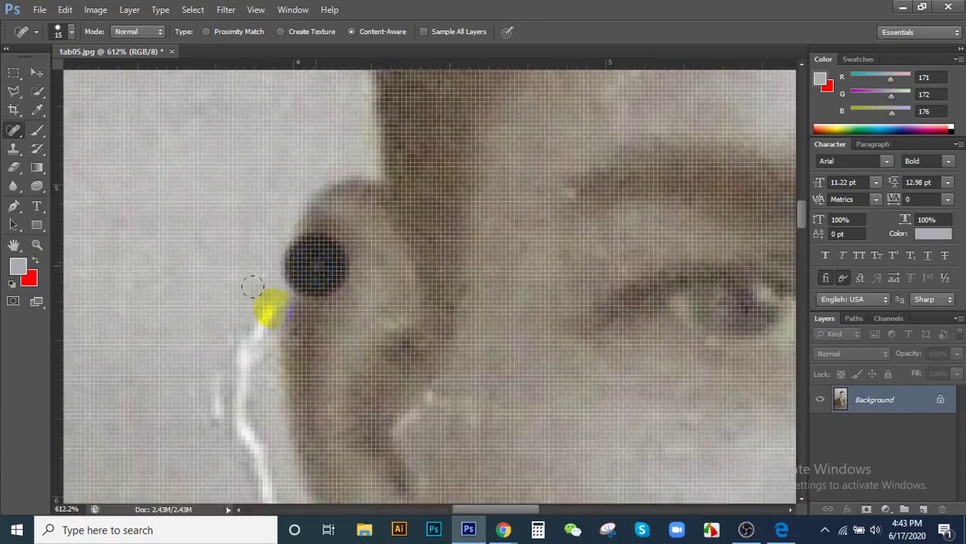
scroll(565, 205, "down", 4)
left_click(377, 273)
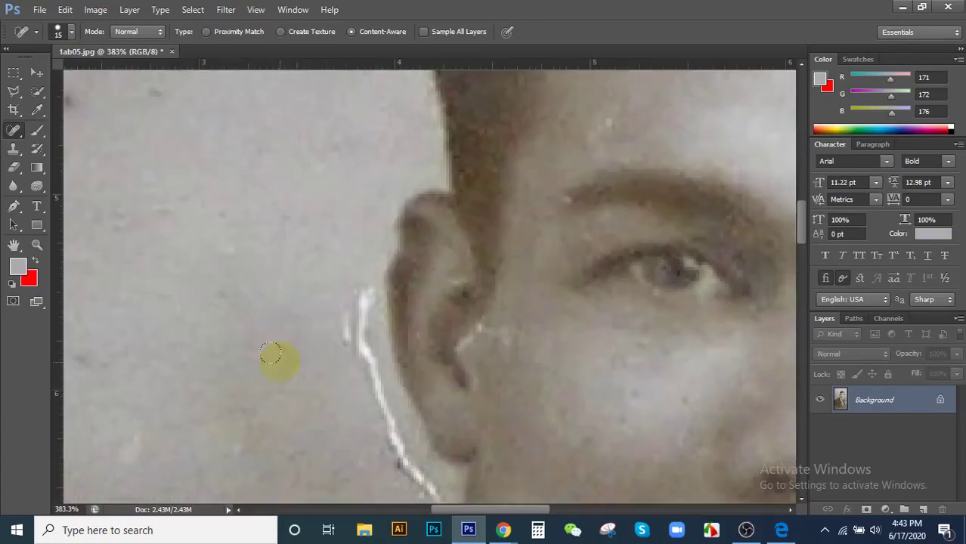
left_click(377, 287)
left_click(392, 249)
left_click(387, 227)
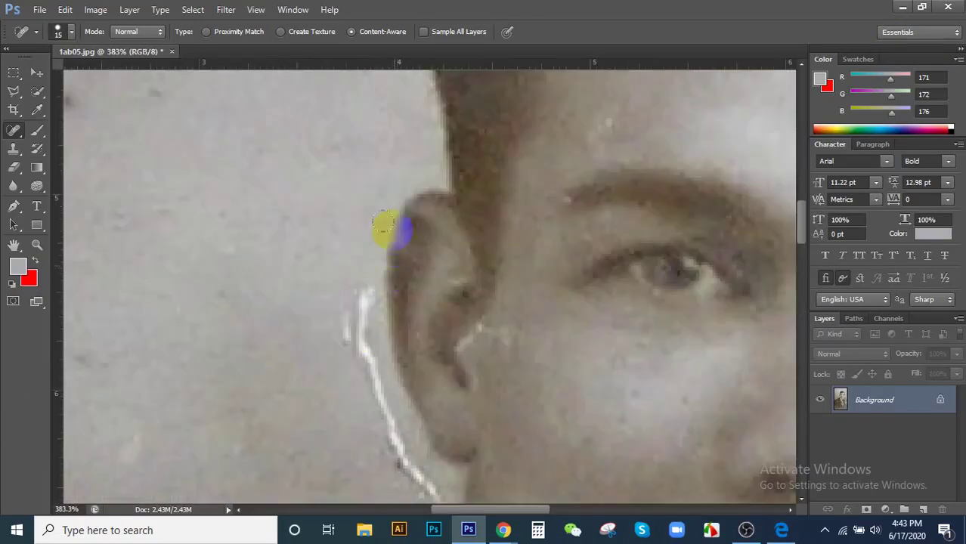
left_click(394, 233)
left_click(403, 209)
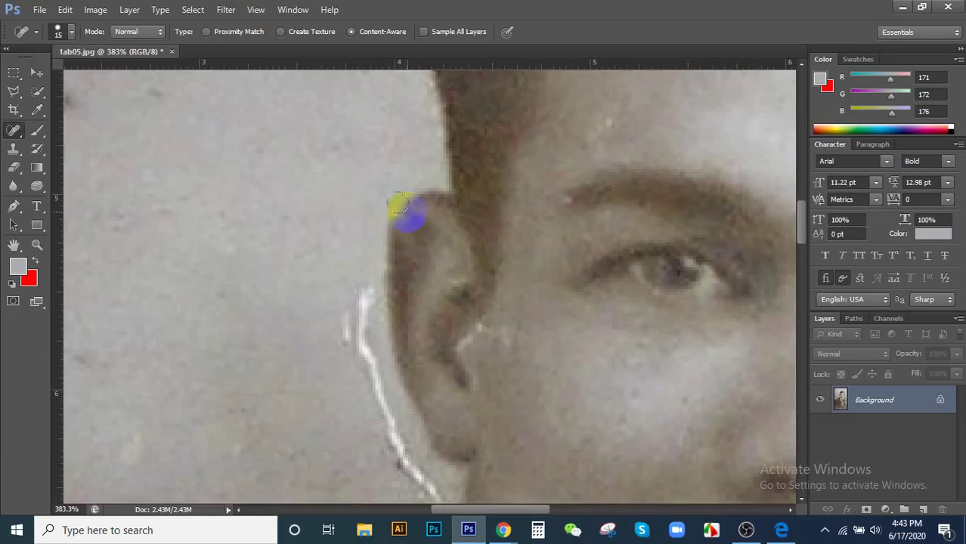
scroll(227, 295, "down", 5)
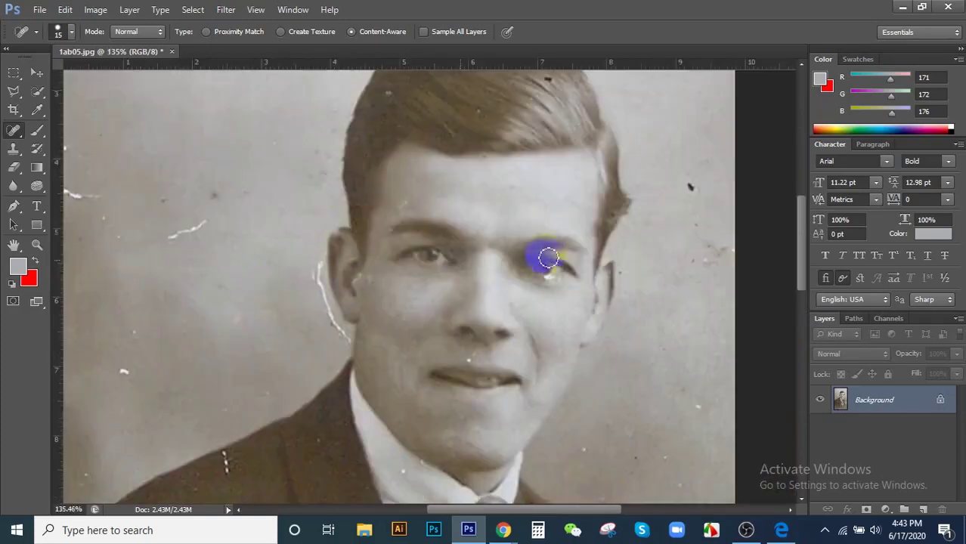
scroll(551, 291, "up", 5)
- Heal the spot near the right eye and the blemishes in the hair and along its edge
left_click(536, 302)
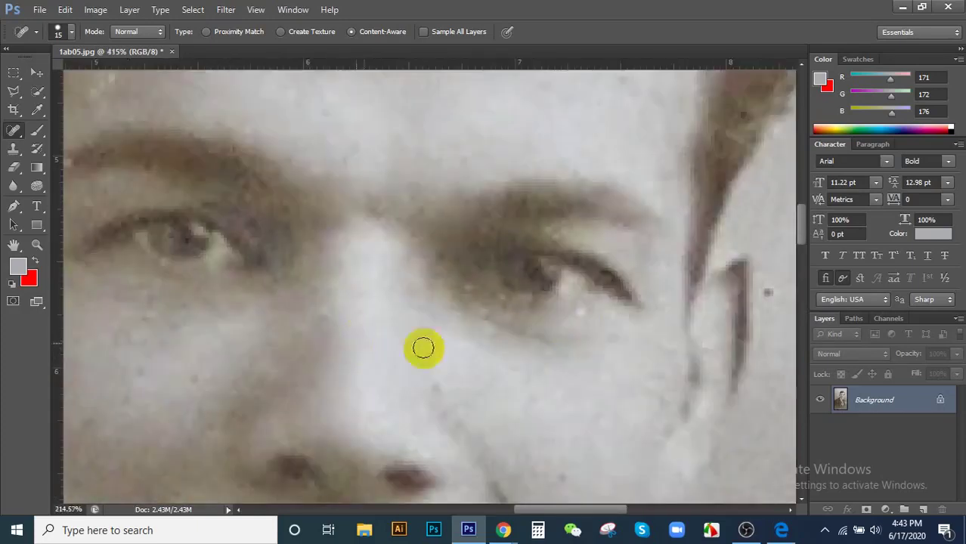
scroll(453, 348, "down", 3)
scroll(605, 340, "down", 2)
scroll(522, 151, "up", 5)
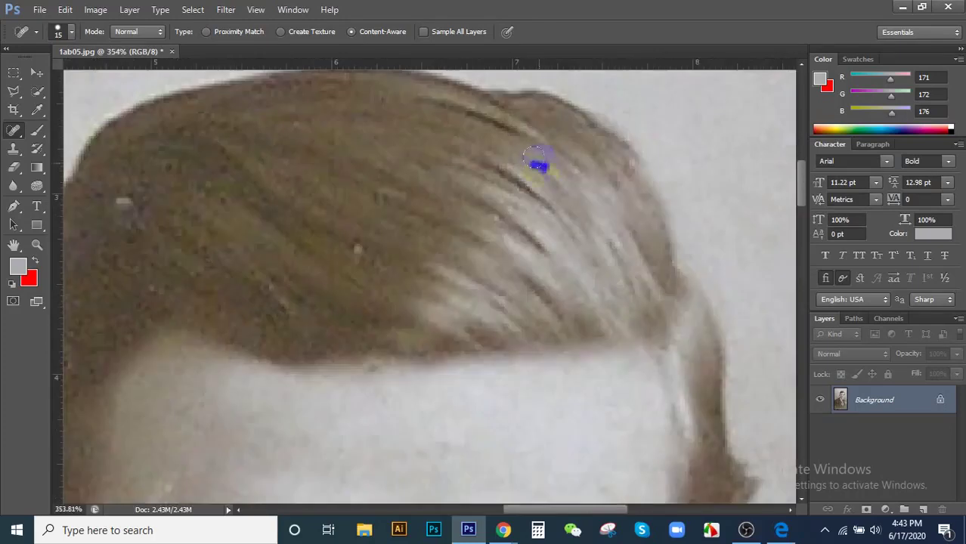
left_click(541, 159)
left_click(353, 252)
scroll(302, 177, "down", 3)
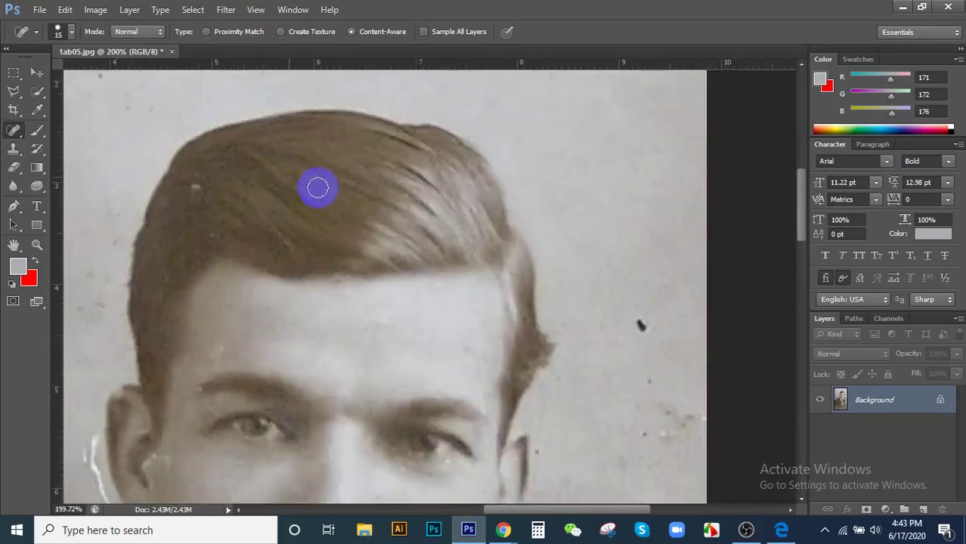
left_click_drag(640, 322, 642, 340)
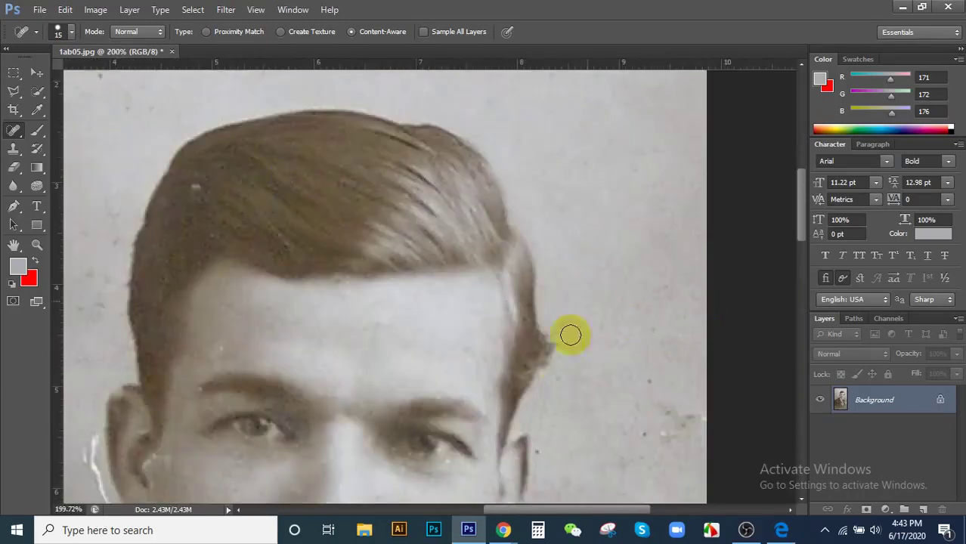
scroll(597, 333, "down", 2)
left_click(591, 328)
scroll(448, 306, "up", 5)
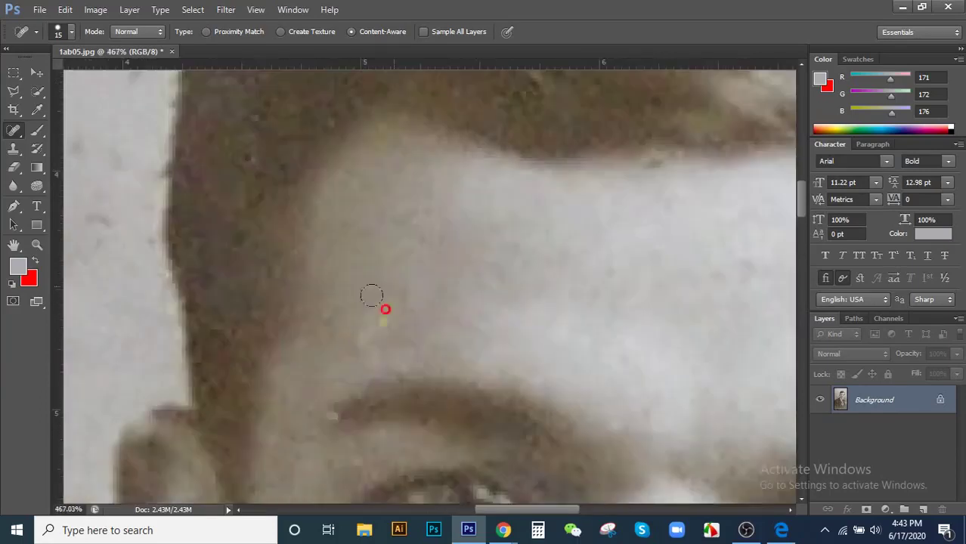
- Heal the mark on the forehead's left side and several hairline spots
left_click_drag(401, 276, 364, 349)
scroll(630, 201, "down", 3)
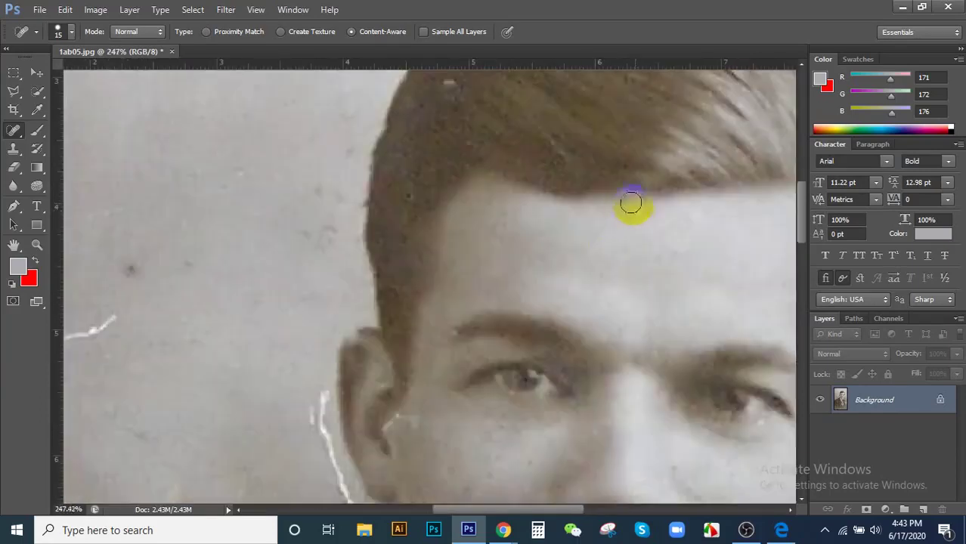
left_click(624, 201)
left_click(450, 250)
scroll(483, 168, "down", 2)
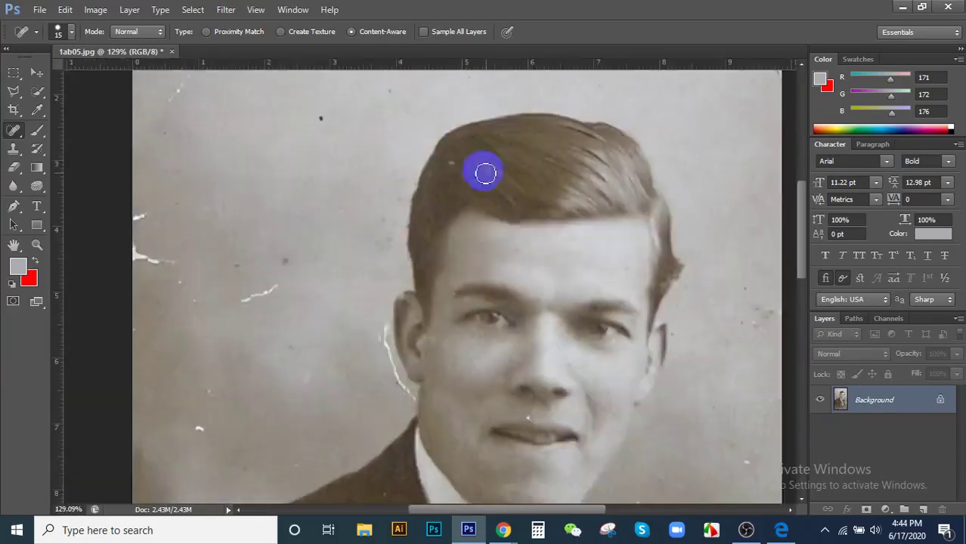
scroll(451, 157, "up", 4)
left_click(427, 159)
left_click(345, 263)
left_click(303, 258)
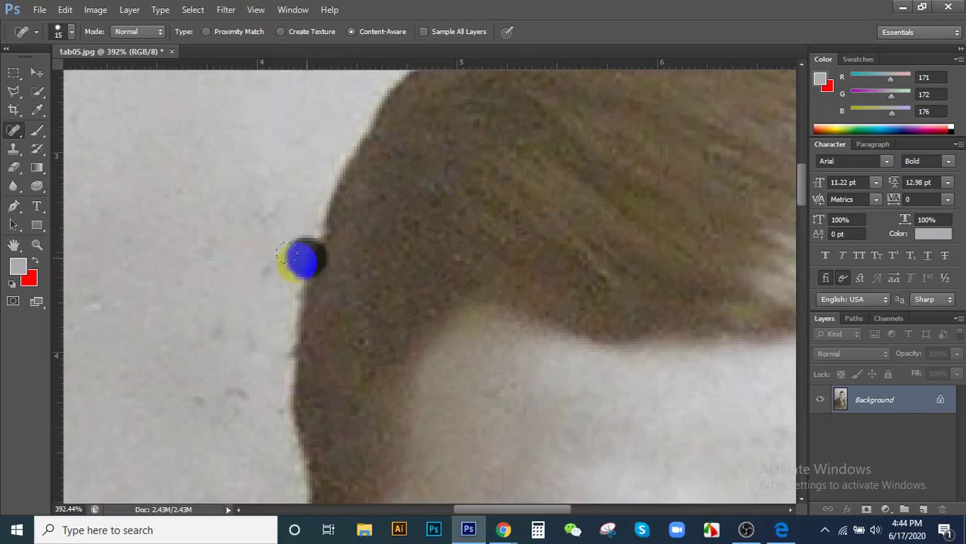
left_click(299, 327)
left_click(285, 325)
- Heal the remaining hairline blemishes and zoom around to check the result
scroll(296, 212, "down", 3)
left_click(319, 252)
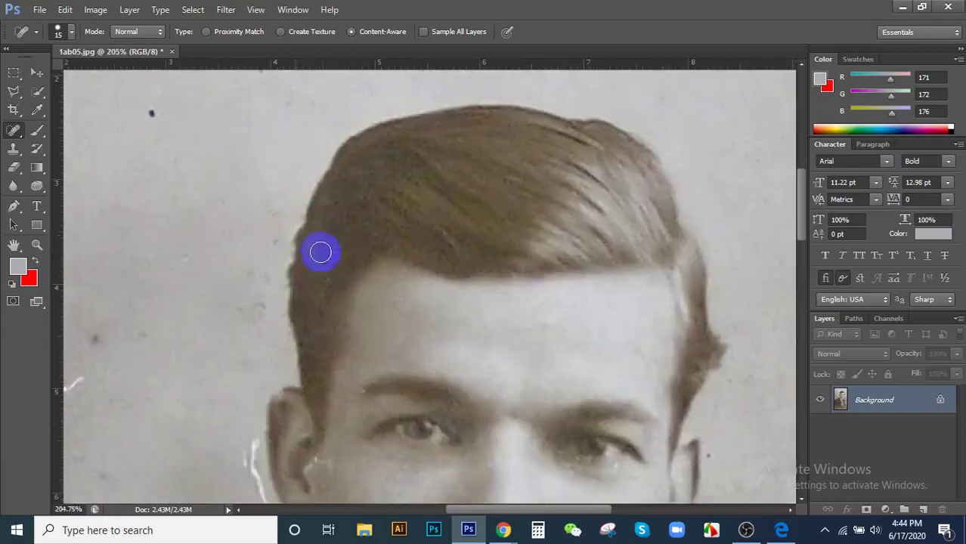
left_click(351, 253)
left_click(563, 228)
scroll(561, 253, "down", 1)
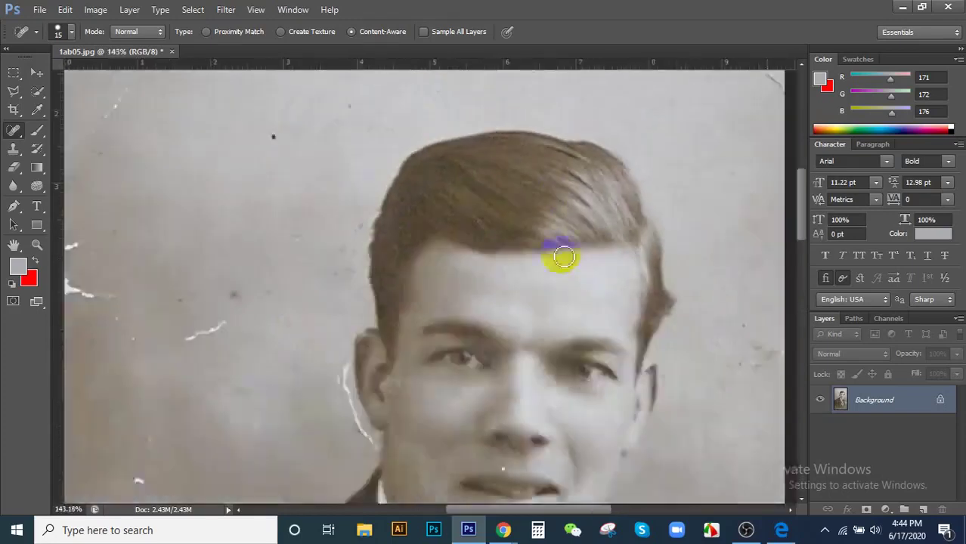
scroll(572, 280, "up", 4)
scroll(528, 198, "up", 1)
scroll(564, 220, "down", 4)
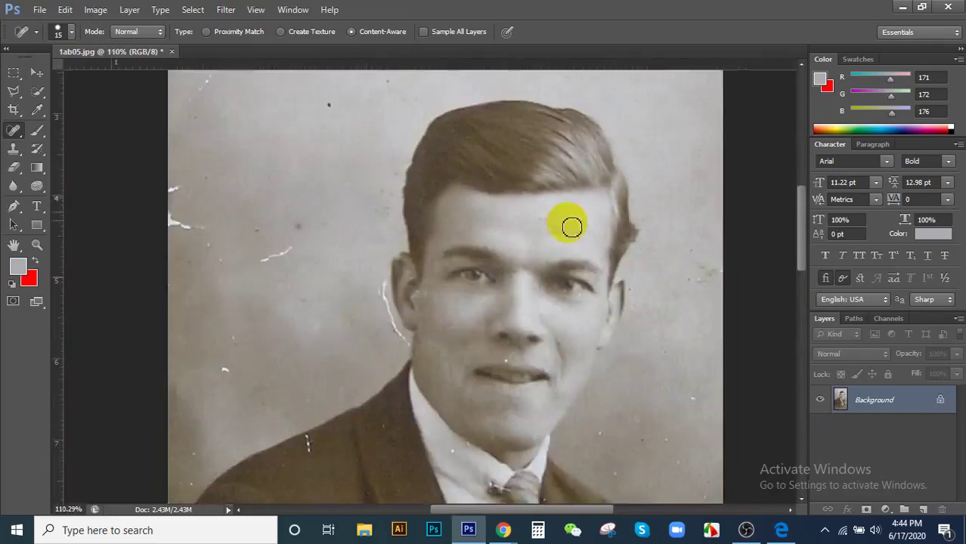
scroll(699, 331, "up", 4)
scroll(699, 330, "down", 1)
scroll(642, 215, "down", 3)
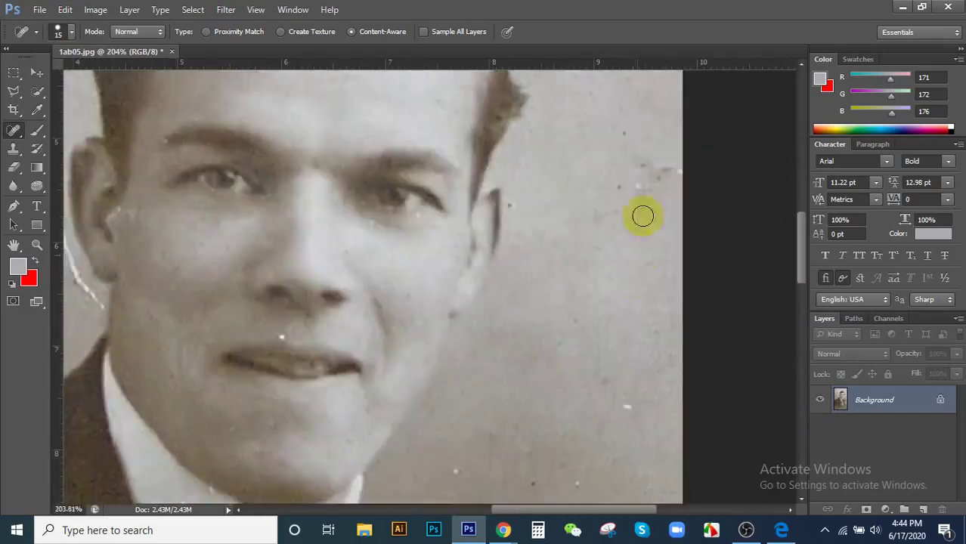
scroll(627, 234, "up", 4)
scroll(628, 234, "down", 1)
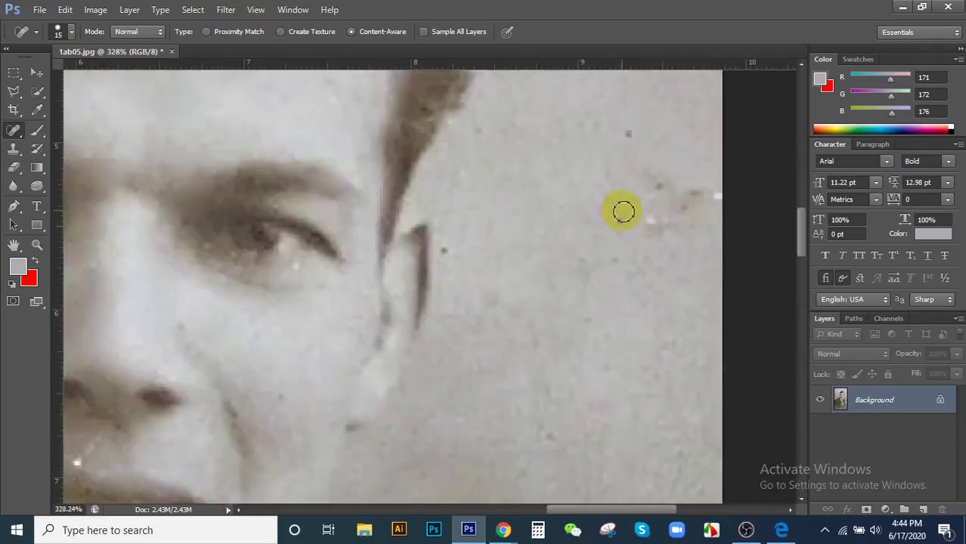
scroll(623, 210, "down", 4)
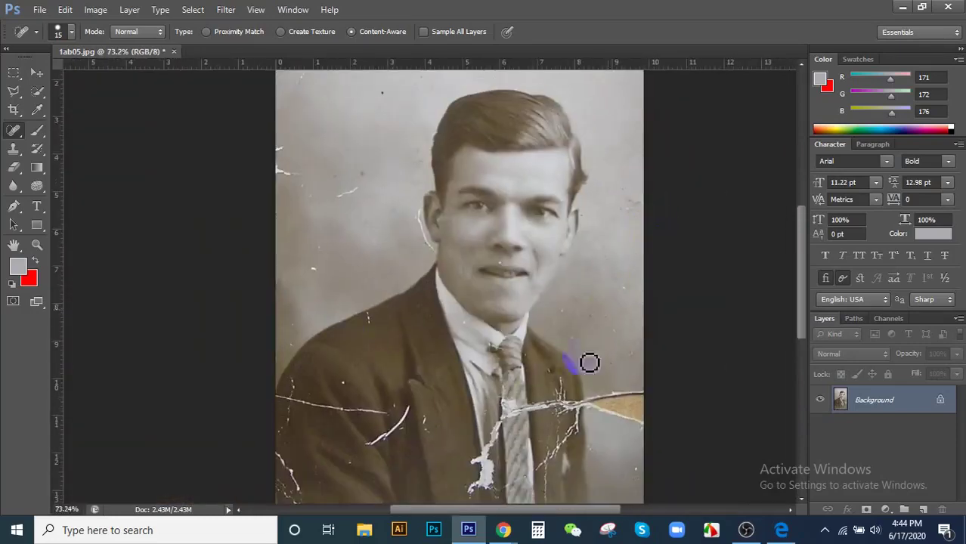
- Heal the dark speck in the background above the hair, redoing the first attempt
scroll(378, 83, "up", 5)
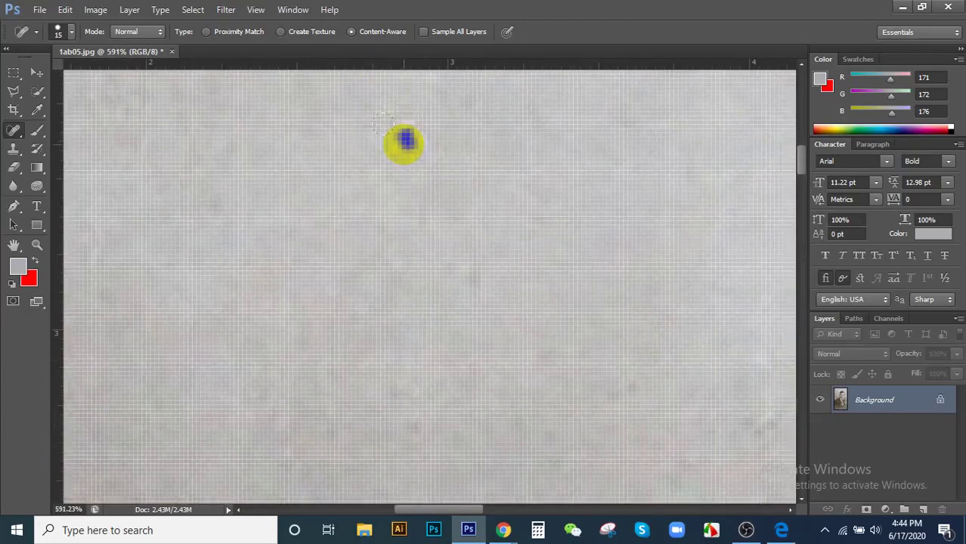
scroll(423, 170, "down", 3)
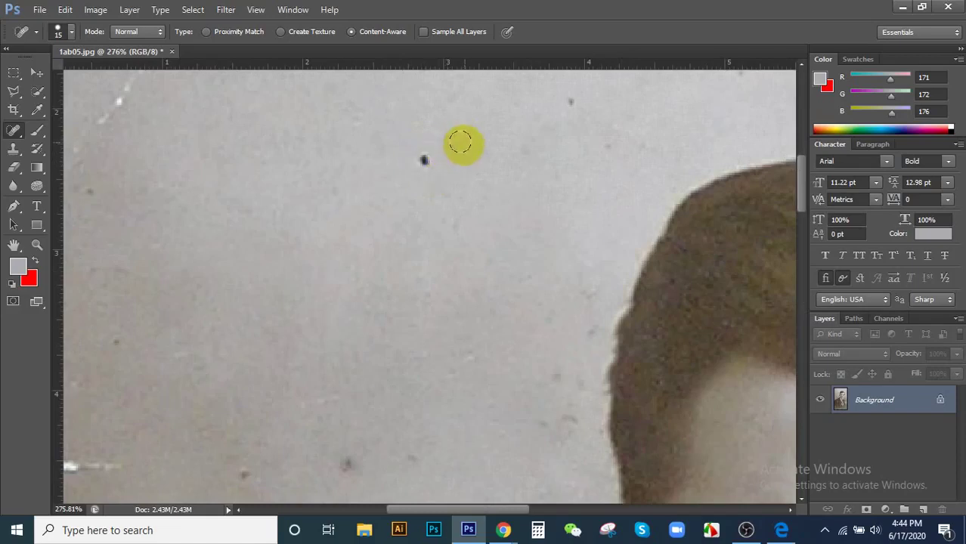
left_click(423, 160)
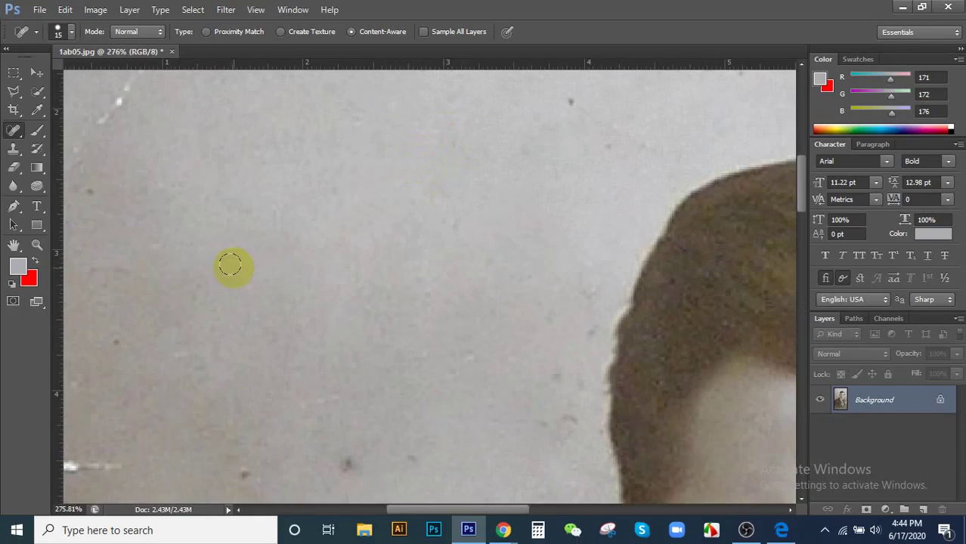
key("ctrl+z")
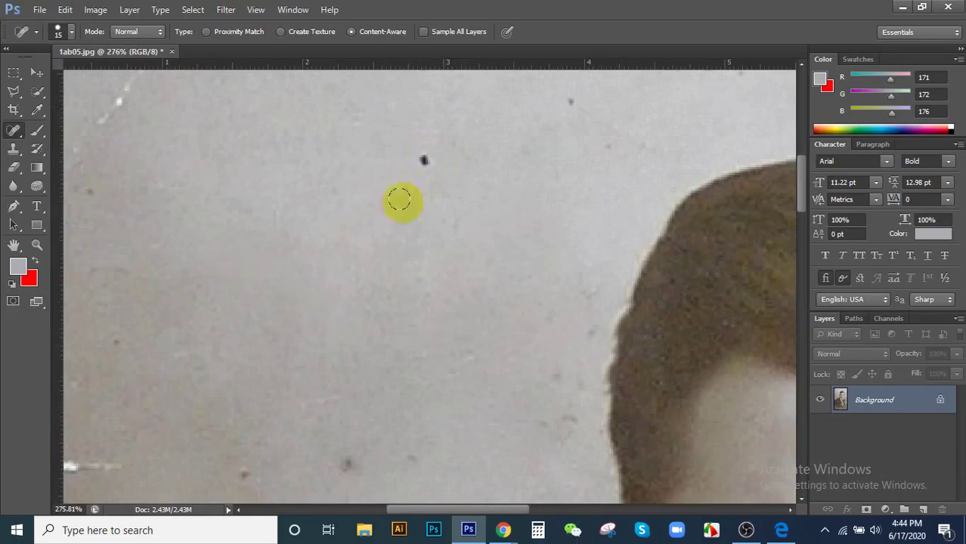
left_click(423, 159)
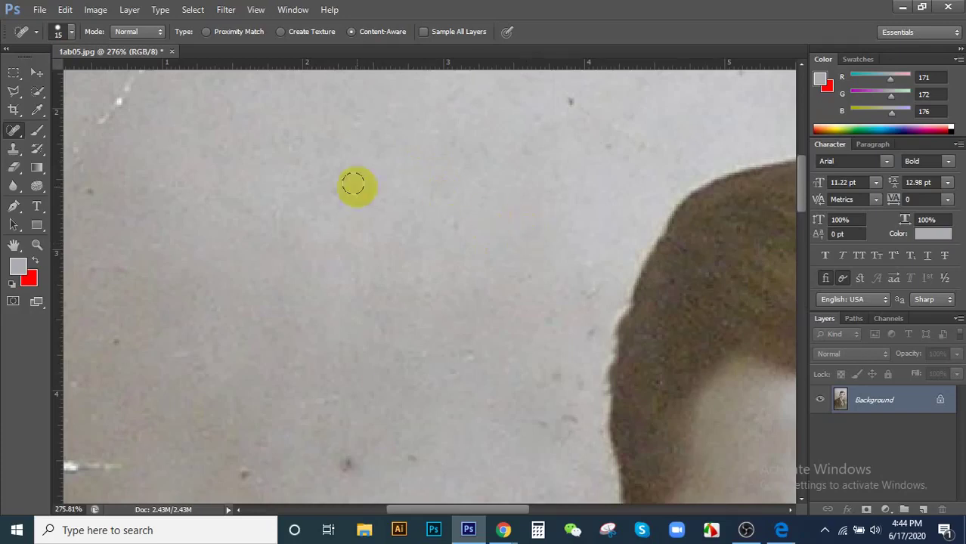
- Heal two more dust specks in the grey background
scroll(358, 159, "down", 2)
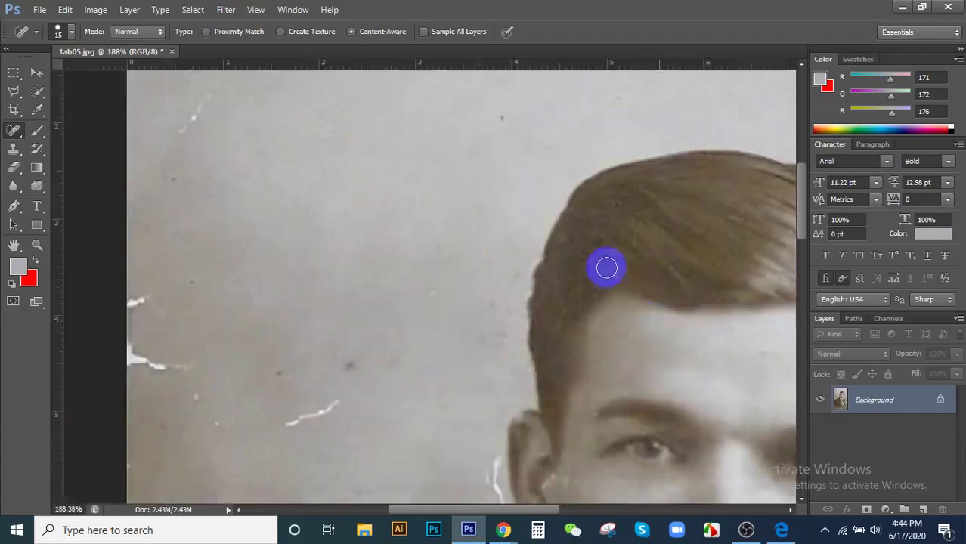
scroll(606, 268, "up", 4)
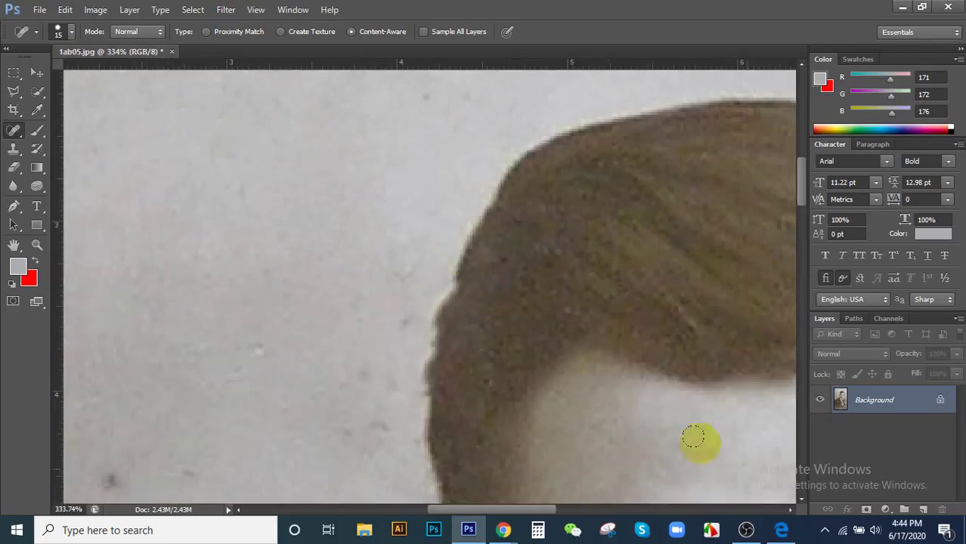
scroll(609, 349, "down", 2)
scroll(507, 167, "up", 2)
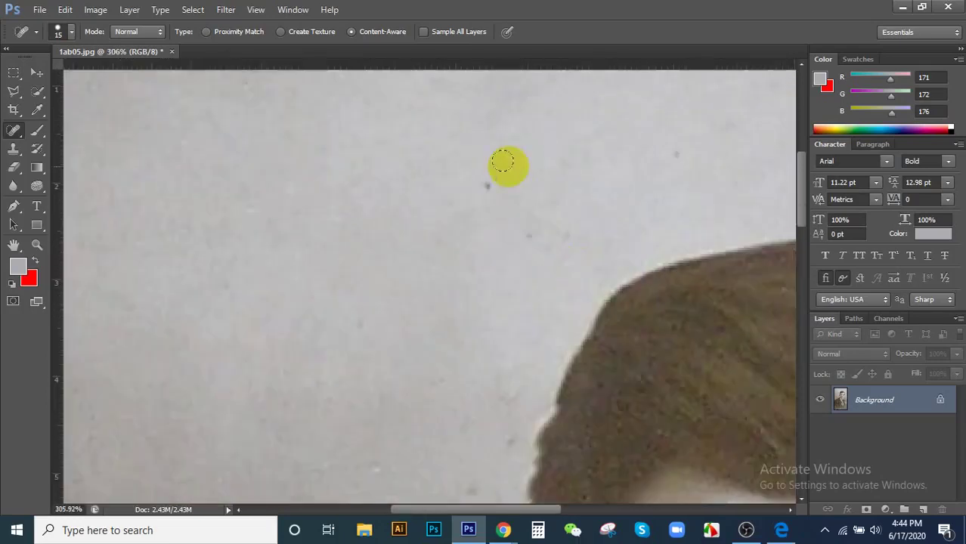
left_click(492, 188)
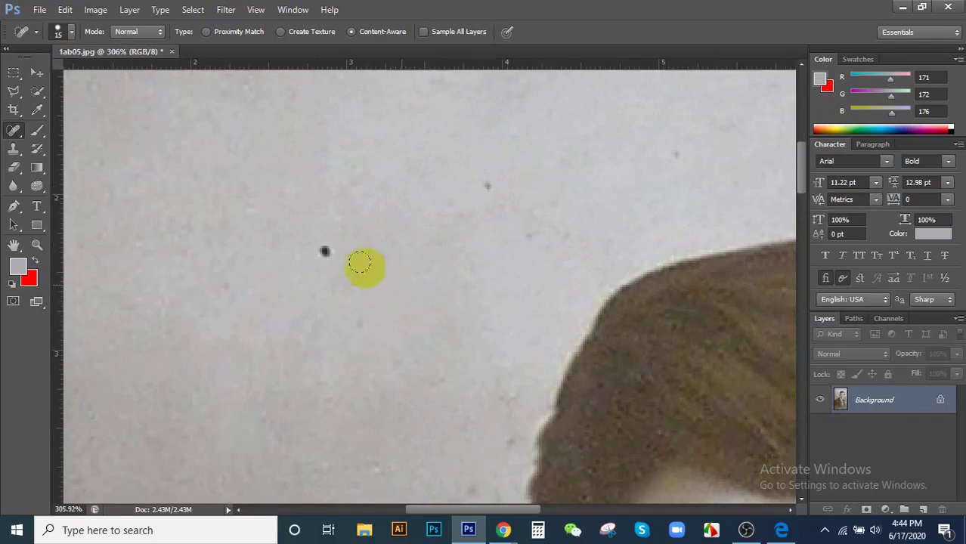
scroll(363, 261, "up", 2)
left_click(301, 248)
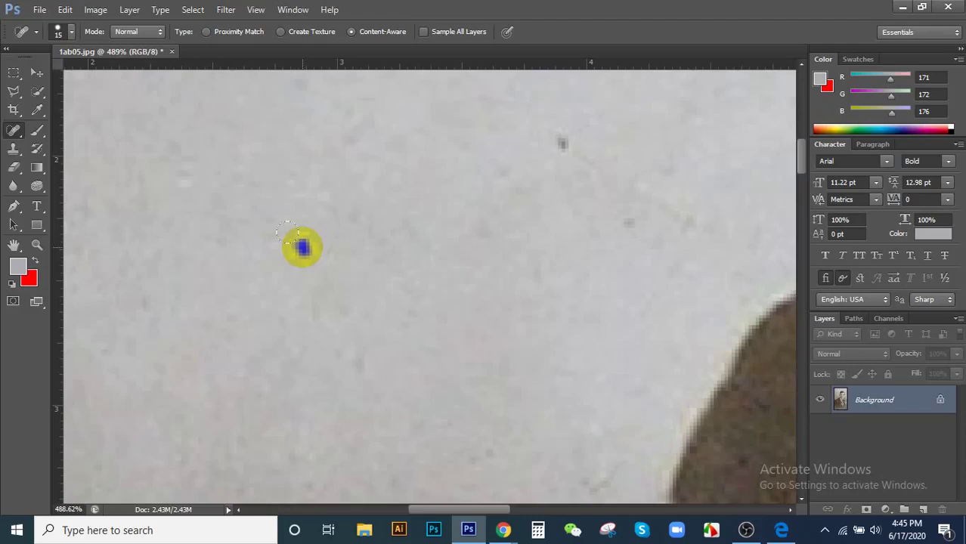
- Shrink the brush in three steps and heal the small dark blemish left of the hair
key("bracketleft")
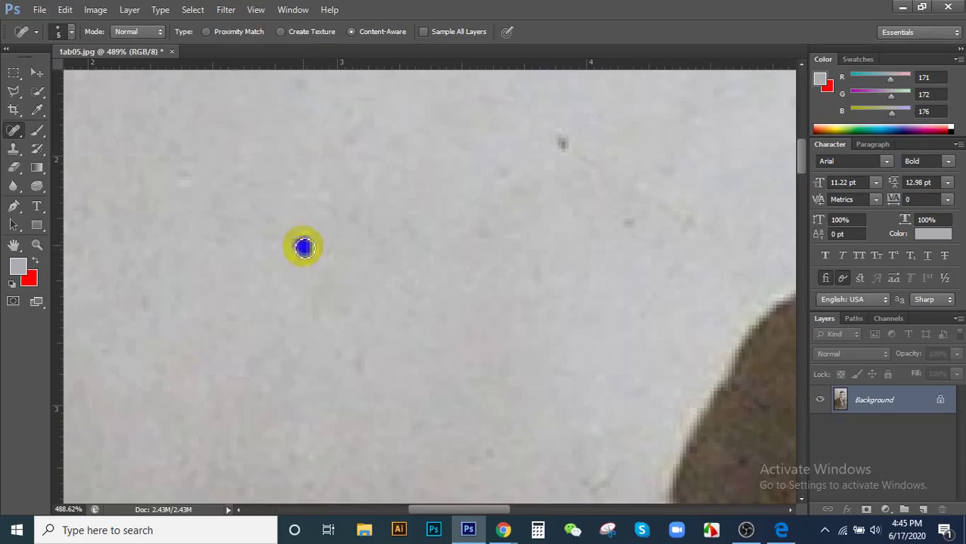
key("bracketleft")
key("bracketleft")
key("bracketleft")
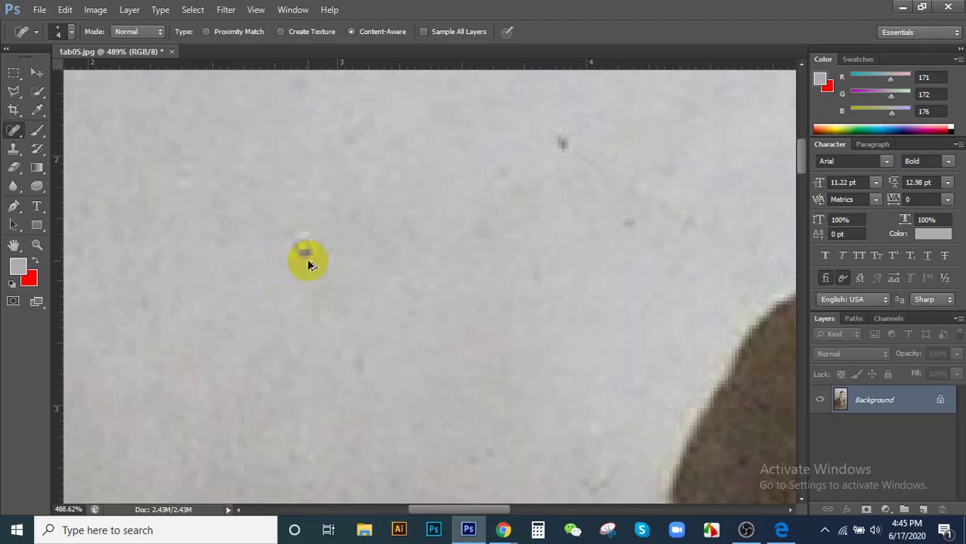
left_click(304, 249)
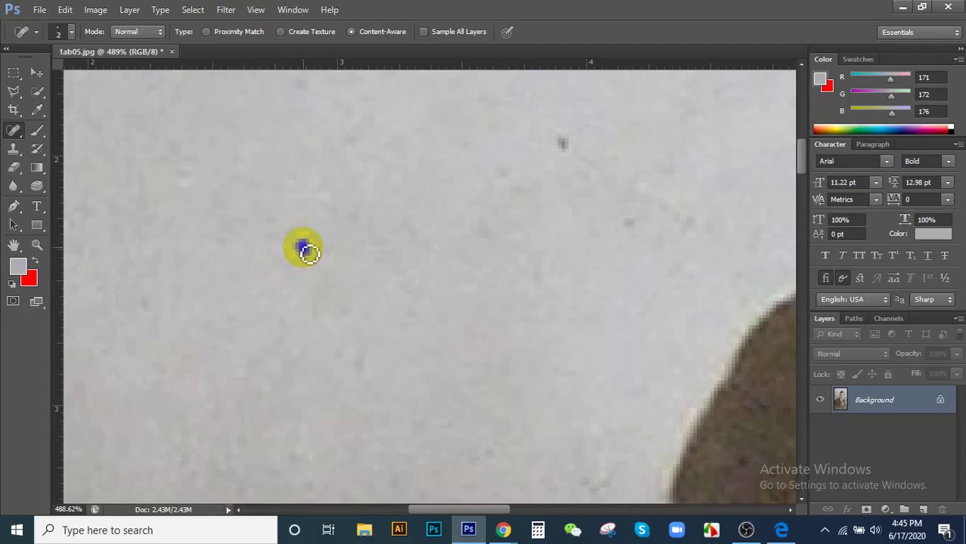
key("bracketleft")
key("bracketleft")
left_click(309, 251)
- Paint over the leftover specks, then enlarge the brush and heal the remaining dark pixels
scroll(288, 270, "up", 4)
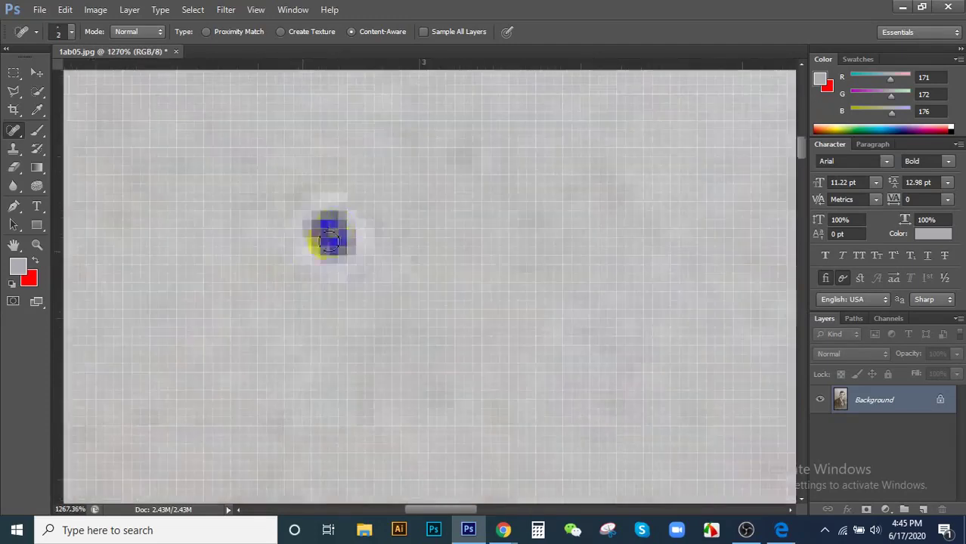
left_click_drag(335, 229, 335, 244)
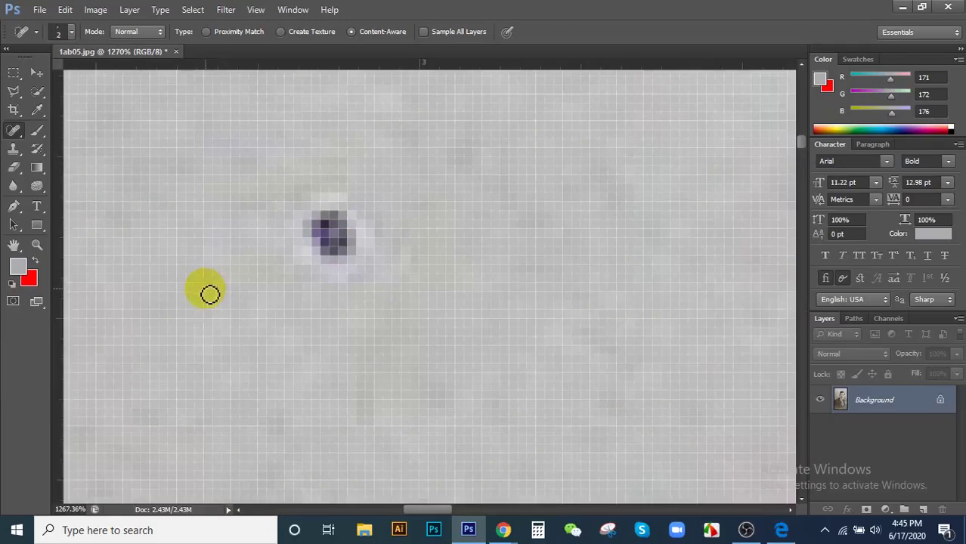
scroll(207, 290, "down", 4)
left_click(281, 239)
scroll(280, 242, "up", 5)
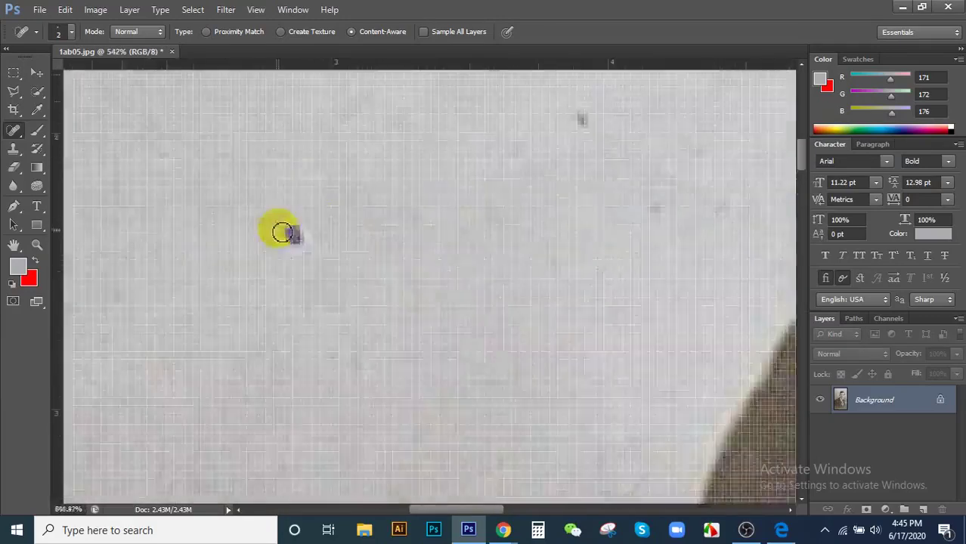
scroll(314, 242, "up", 1)
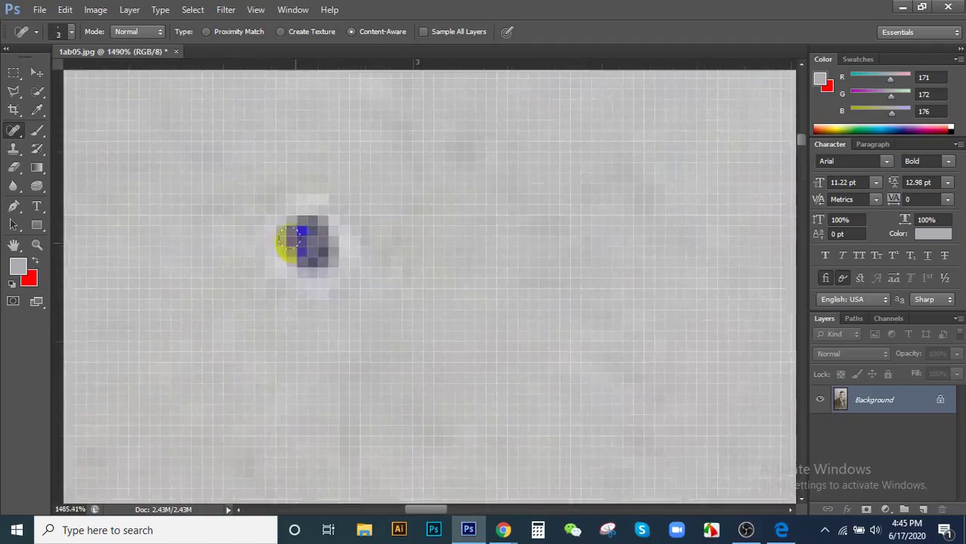
key("bracketright")
key("bracketright")
key("bracketright")
key("bracketright")
key("bracketright")
key("bracketright")
left_click(342, 243)
scroll(356, 238, "down", 3)
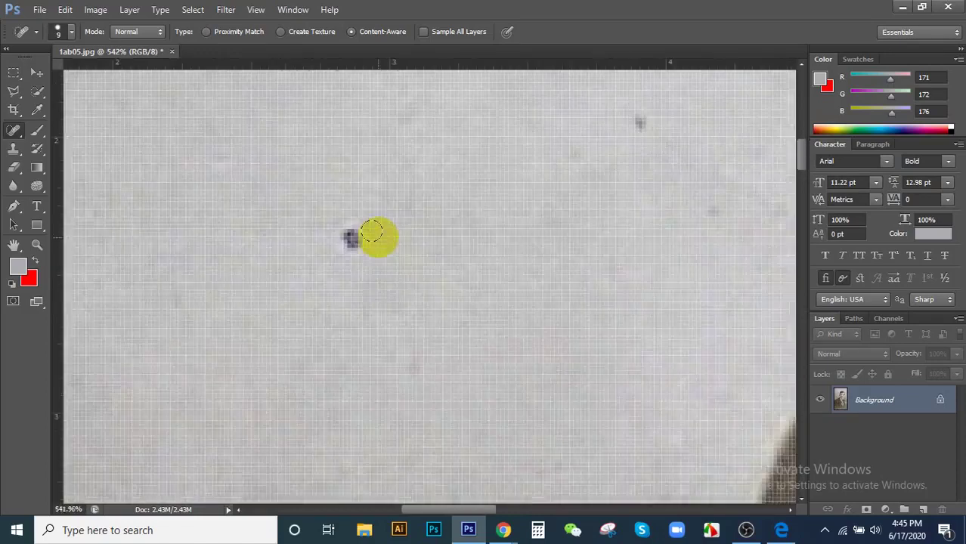
scroll(369, 232, "down", 2)
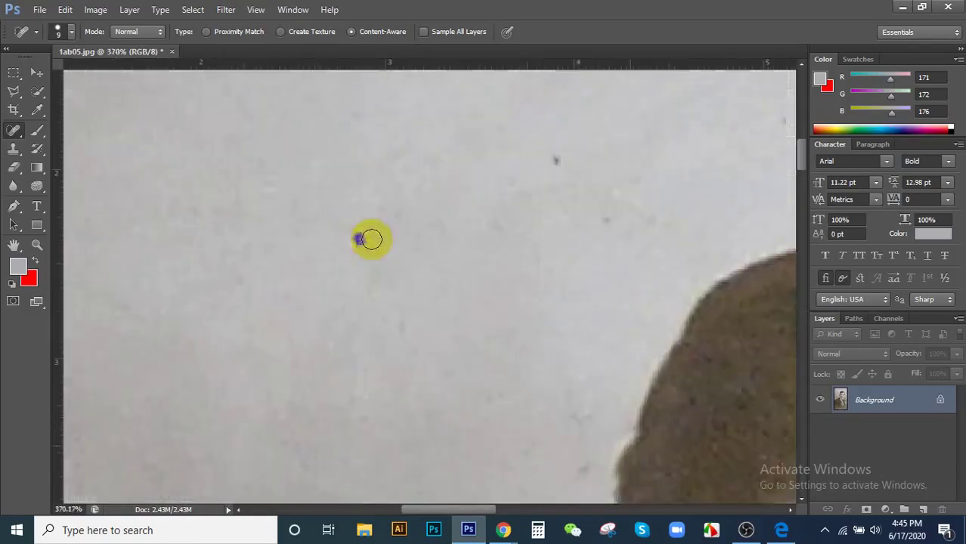
scroll(361, 238, "up", 3)
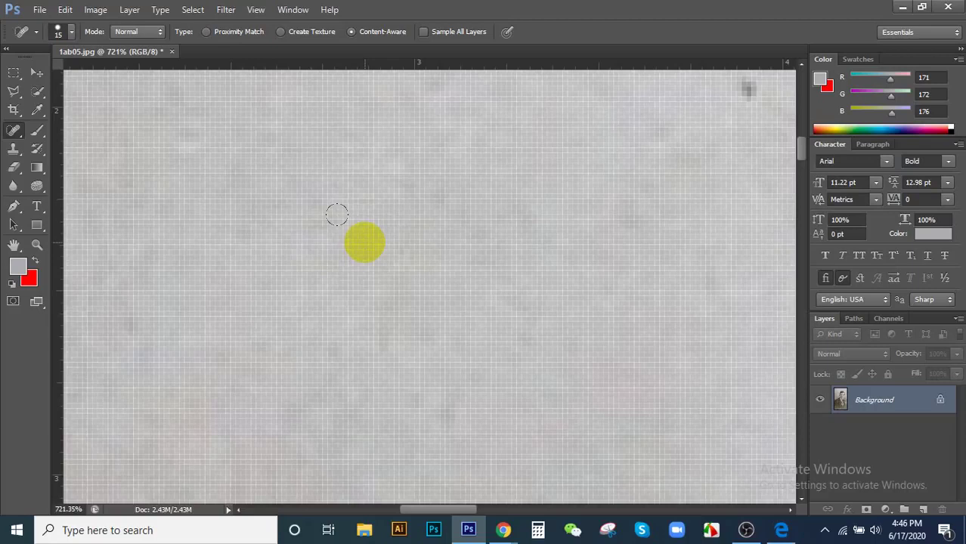
- Heal the white scratch in the background left of the face in two strokes
scroll(337, 214, "down", 5)
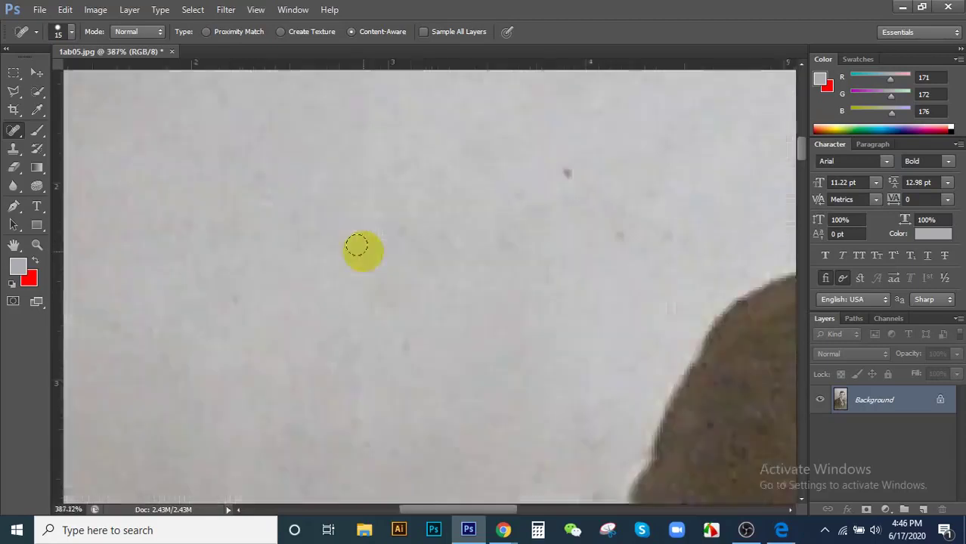
scroll(410, 227, "up", 1)
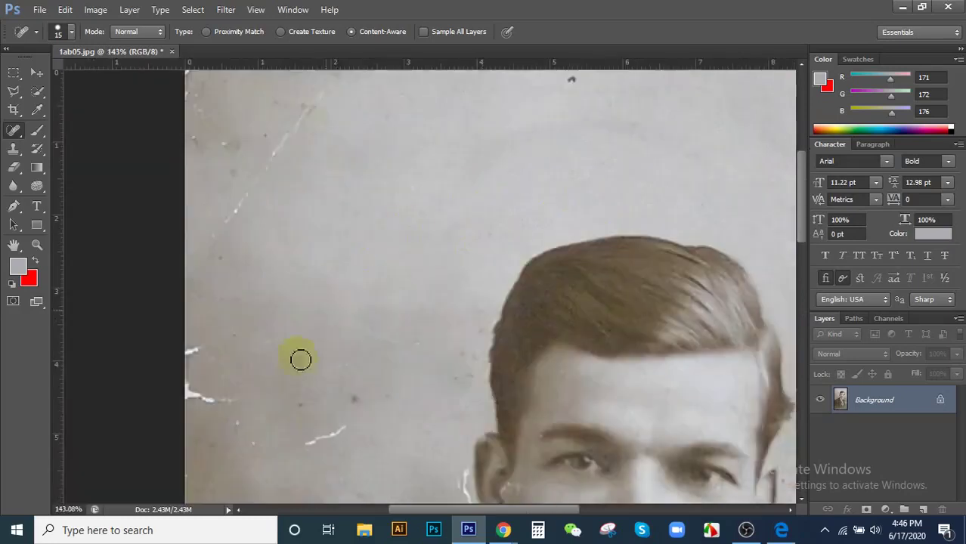
scroll(355, 408, "down", 1)
scroll(303, 378, "up", 3)
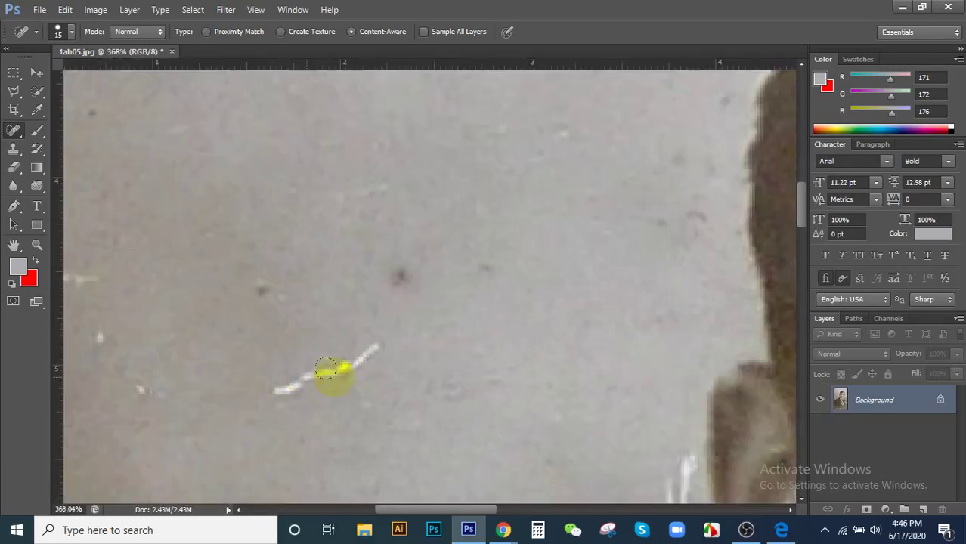
mouse_move(367, 345)
left_mouse_down()
mouse_move(353, 365)
mouse_move(350, 352)
mouse_move(283, 386)
left_mouse_up()
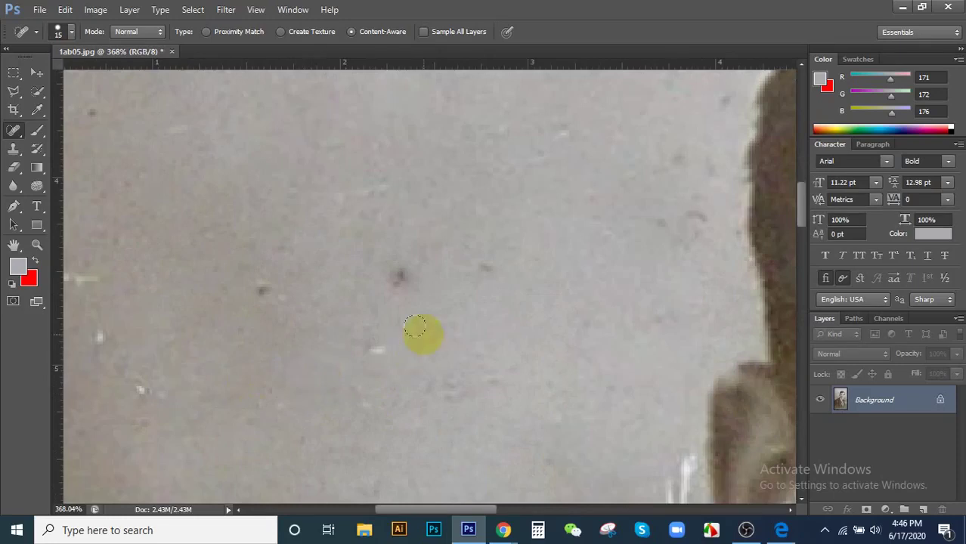
left_click_drag(420, 334, 284, 396)
- Heal the scratches beside and below the ear and the small white fleck nearby
scroll(623, 268, "down", 2)
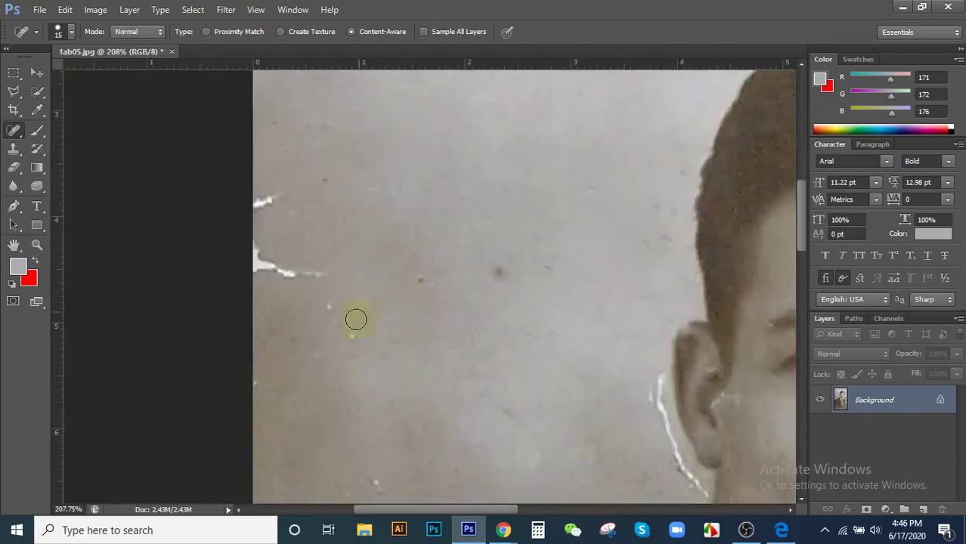
scroll(599, 391, "up", 3)
mouse_move(550, 408)
left_mouse_down()
mouse_move(563, 438)
mouse_move(510, 335)
mouse_move(484, 223)
left_mouse_up()
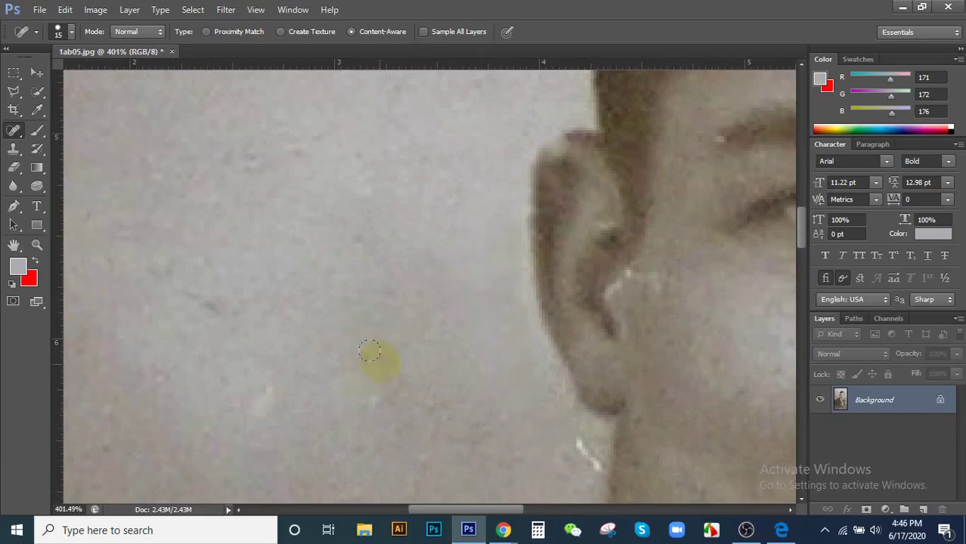
left_click_drag(551, 427, 602, 479)
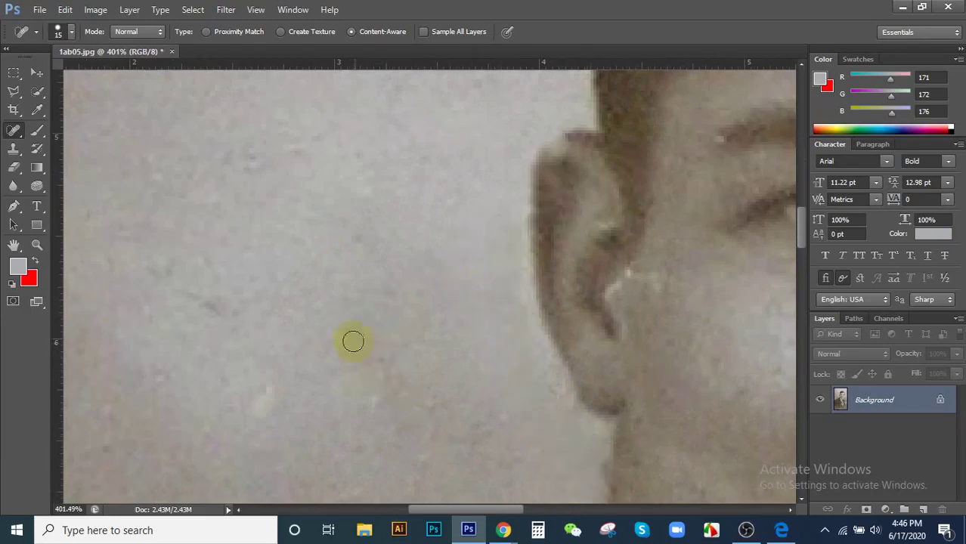
scroll(353, 333, "down", 6)
scroll(695, 408, "up", 6)
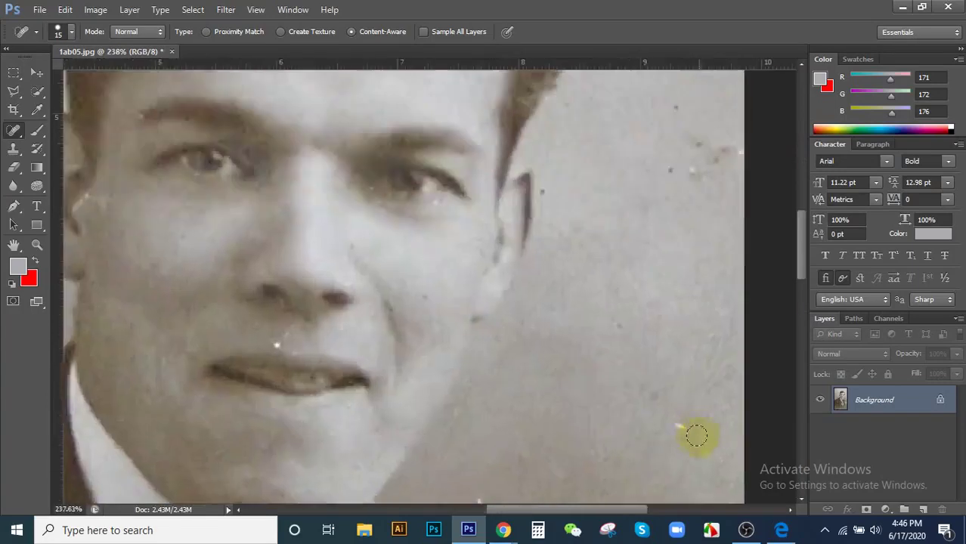
left_click(685, 425)
scroll(628, 347, "down", 3)
scroll(628, 346, "down", 4)
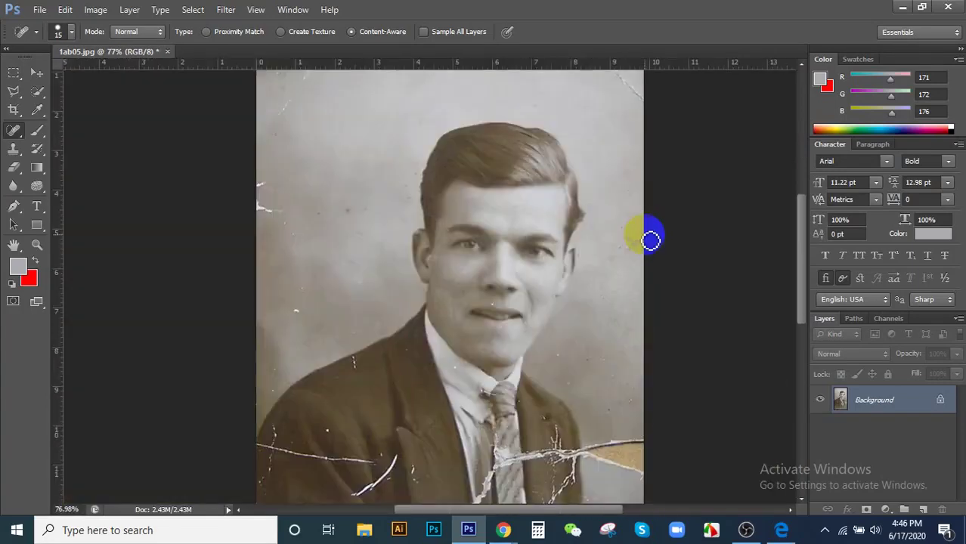
- Paint Content-Aware healing strokes along the crack's right end, past the shoulder edge, into the grey backdrop
mouse_move(631, 437)
left_mouse_down()
mouse_move(647, 510)
mouse_move(644, 459)
mouse_move(640, 476)
mouse_move(657, 477)
mouse_move(644, 472)
mouse_move(647, 455)
mouse_move(604, 451)
mouse_move(663, 444)
mouse_move(603, 440)
mouse_move(645, 447)
mouse_move(668, 469)
mouse_move(646, 448)
mouse_move(658, 462)
mouse_move(652, 423)
mouse_move(655, 521)
left_mouse_up()
scroll(648, 456, "up", 3)
mouse_move(647, 458)
left_mouse_down()
mouse_move(628, 430)
mouse_move(622, 476)
mouse_move(606, 437)
mouse_move(606, 480)
mouse_move(628, 399)
mouse_move(655, 490)
left_mouse_up()
left_click_drag(668, 472, 663, 468)
scroll(657, 463, "up", 6)
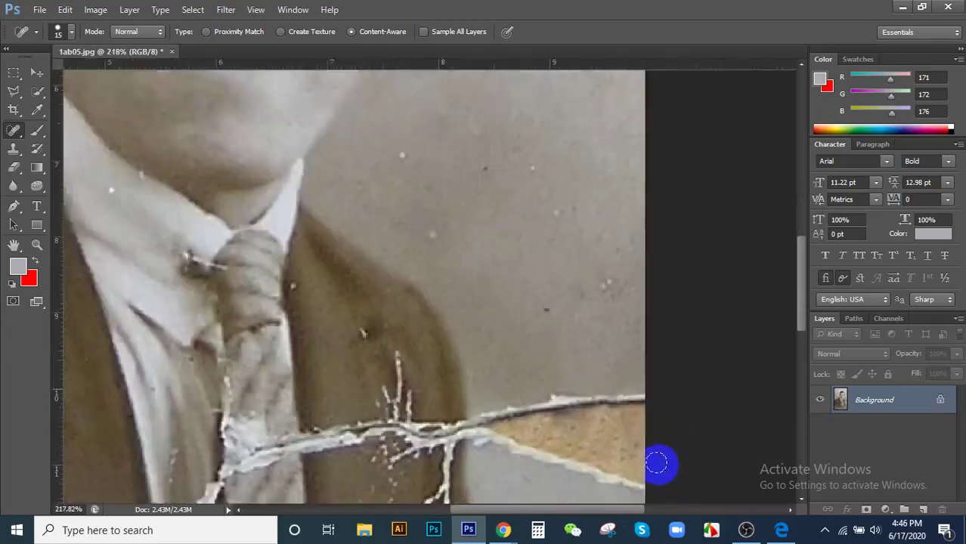
mouse_move(609, 345)
left_mouse_down()
mouse_move(623, 396)
mouse_move(621, 440)
mouse_move(618, 433)
mouse_move(623, 444)
mouse_move(618, 421)
mouse_move(623, 444)
mouse_move(647, 442)
left_mouse_up()
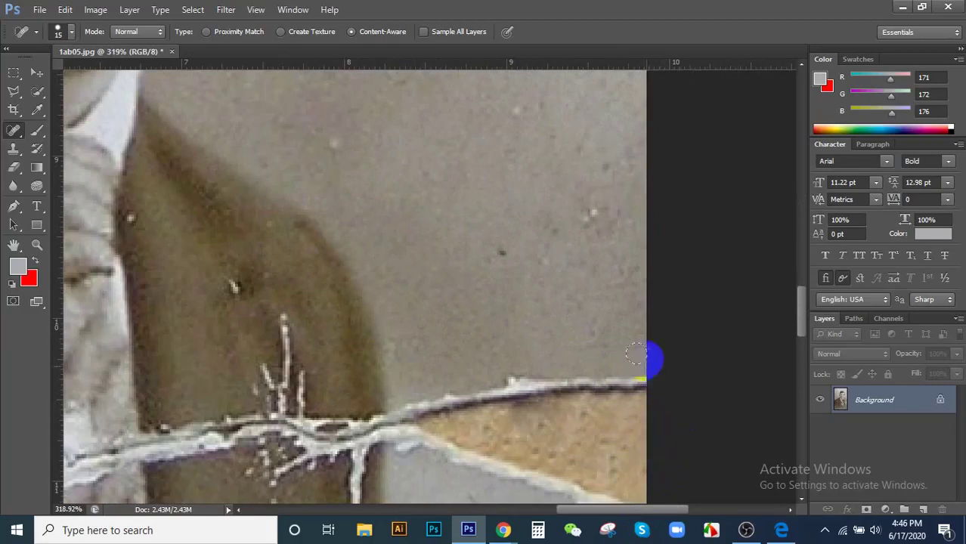
left_click_drag(653, 376, 484, 392)
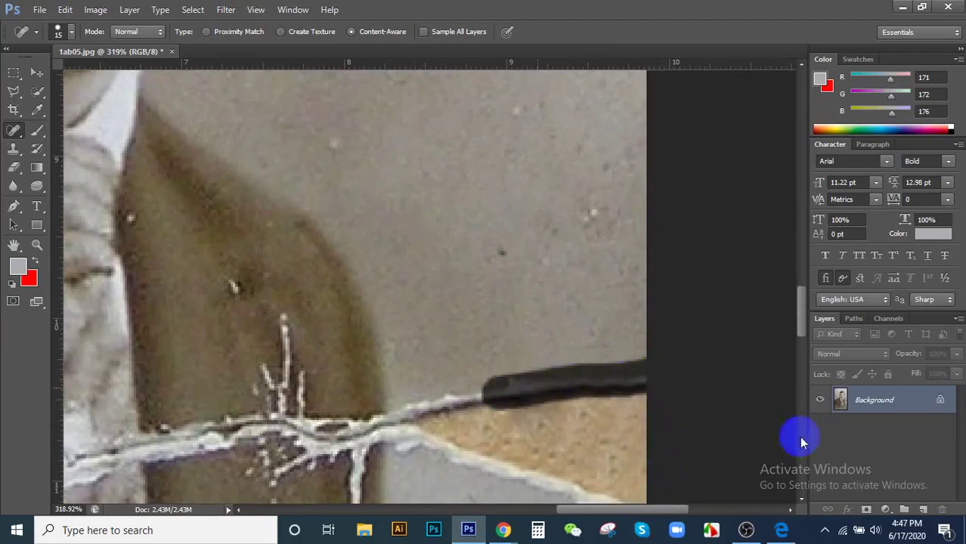
mouse_move(579, 373)
left_mouse_down()
mouse_move(442, 387)
mouse_move(647, 376)
mouse_move(697, 389)
mouse_move(641, 379)
left_mouse_up()
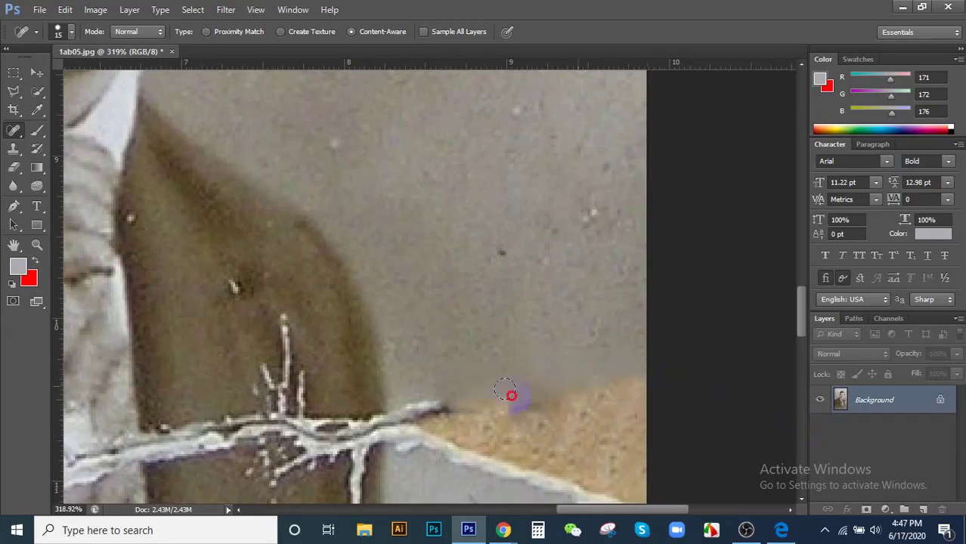
mouse_move(511, 395)
left_mouse_down()
mouse_move(410, 399)
mouse_move(575, 481)
mouse_move(711, 485)
left_mouse_up()
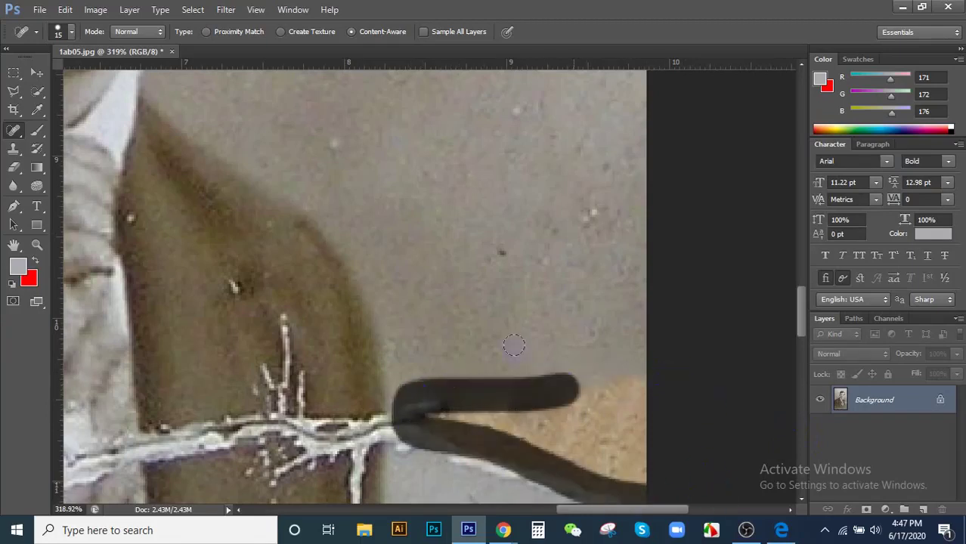
scroll(517, 347, "down", 3)
mouse_move(630, 466)
left_mouse_down()
mouse_move(521, 454)
mouse_move(460, 425)
mouse_move(724, 482)
left_mouse_up()
scroll(601, 330, "down", 2)
- Heal the crack beside the tie and the white scratches running down the jacket lapel
scroll(604, 334, "down", 4)
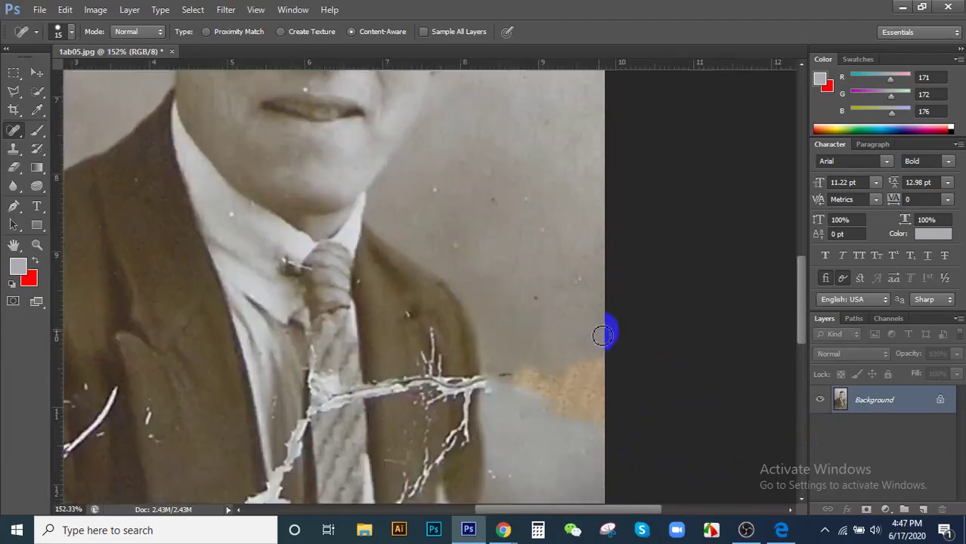
left_click_drag(476, 395, 474, 422)
scroll(405, 378, "up", 3)
scroll(405, 379, "up", 4)
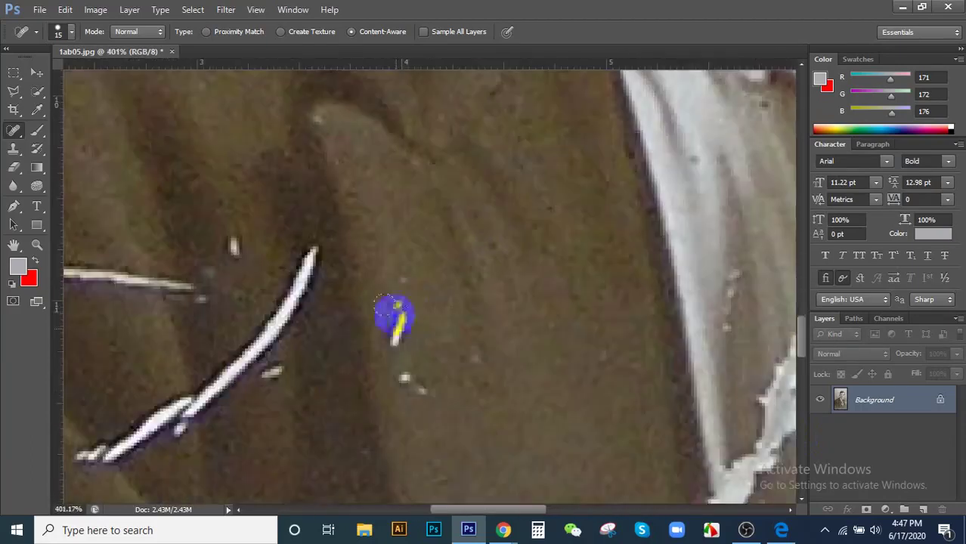
mouse_move(396, 291)
left_mouse_down()
mouse_move(438, 405)
mouse_move(463, 429)
left_mouse_up()
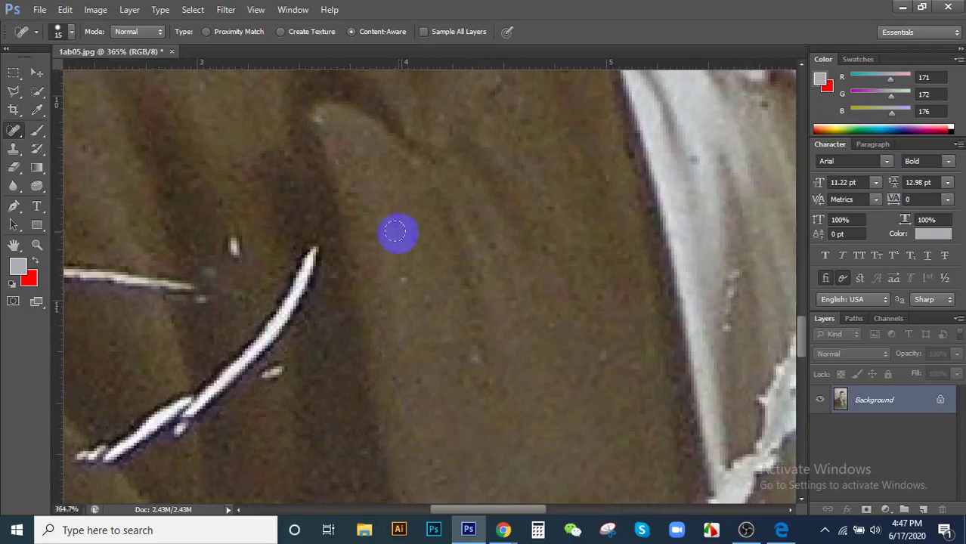
scroll(395, 231, "down", 2)
left_click_drag(308, 232, 286, 397)
mouse_move(262, 258)
left_mouse_down()
mouse_move(287, 379)
mouse_move(282, 298)
mouse_move(281, 365)
mouse_move(281, 310)
mouse_move(287, 356)
mouse_move(307, 300)
mouse_move(286, 322)
mouse_move(292, 330)
mouse_move(294, 304)
mouse_move(301, 322)
mouse_move(263, 366)
mouse_move(300, 328)
mouse_move(261, 327)
mouse_move(216, 370)
left_mouse_up()
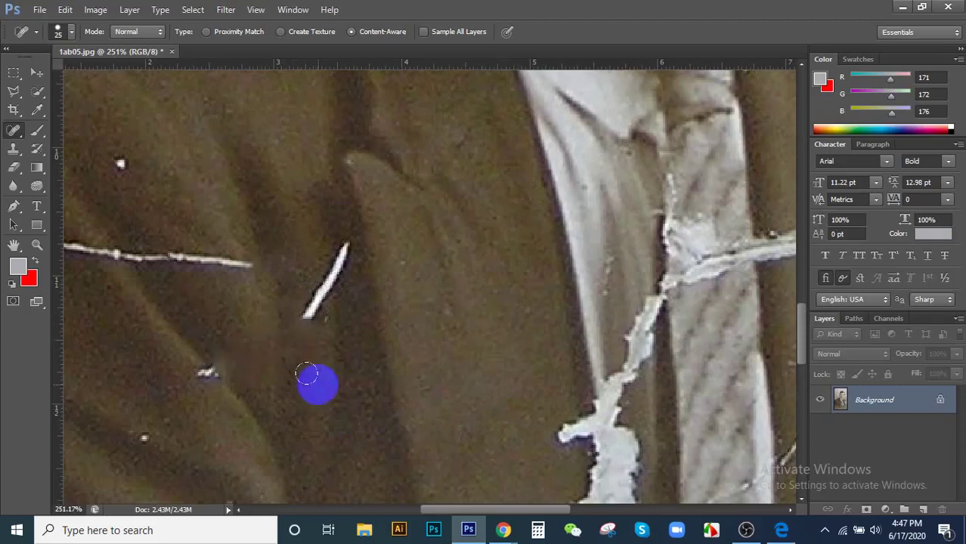
mouse_move(305, 316)
left_mouse_down()
mouse_move(309, 249)
mouse_move(321, 242)
left_mouse_up()
- Spot-heal a white speck on the jacket, the crack to the left edge, and the crack by the tie
left_click(331, 235)
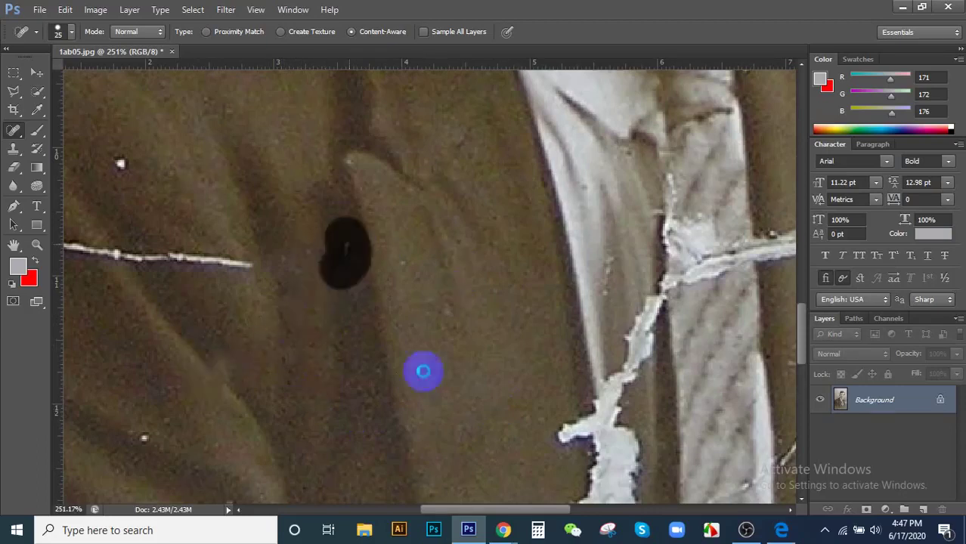
scroll(534, 276, "down", 3)
mouse_move(352, 257)
left_mouse_down()
mouse_move(302, 270)
mouse_move(161, 242)
left_mouse_up()
left_click(572, 297)
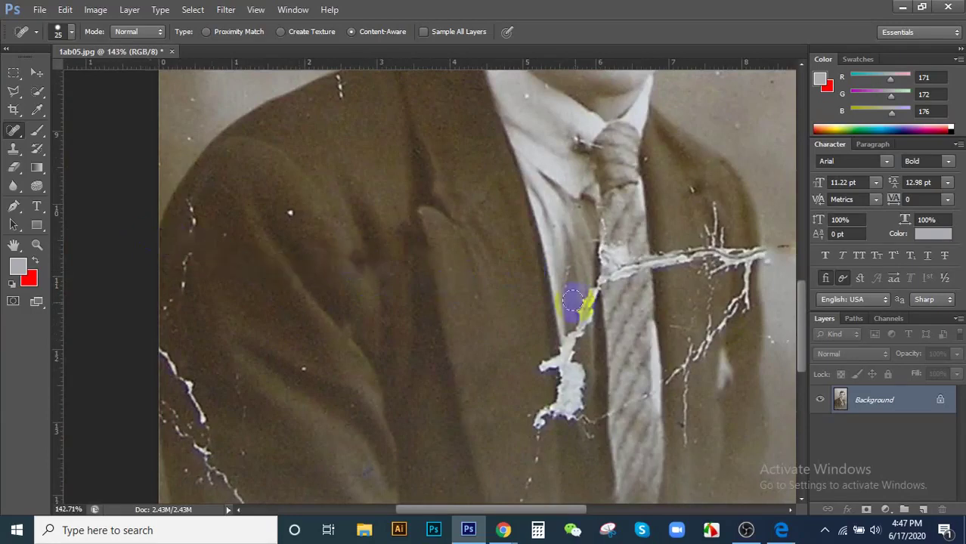
scroll(559, 348, "down", 5)
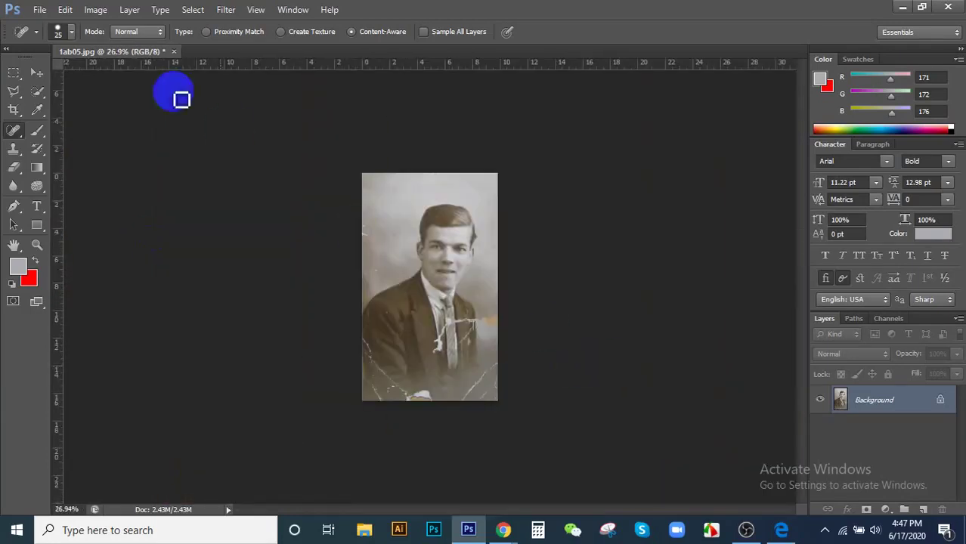
- Switch from the Spot Healing Brush to the Healing Brush Tool in the healing tool group
scroll(424, 283, "up", 2)
scroll(535, 323, "up", 3)
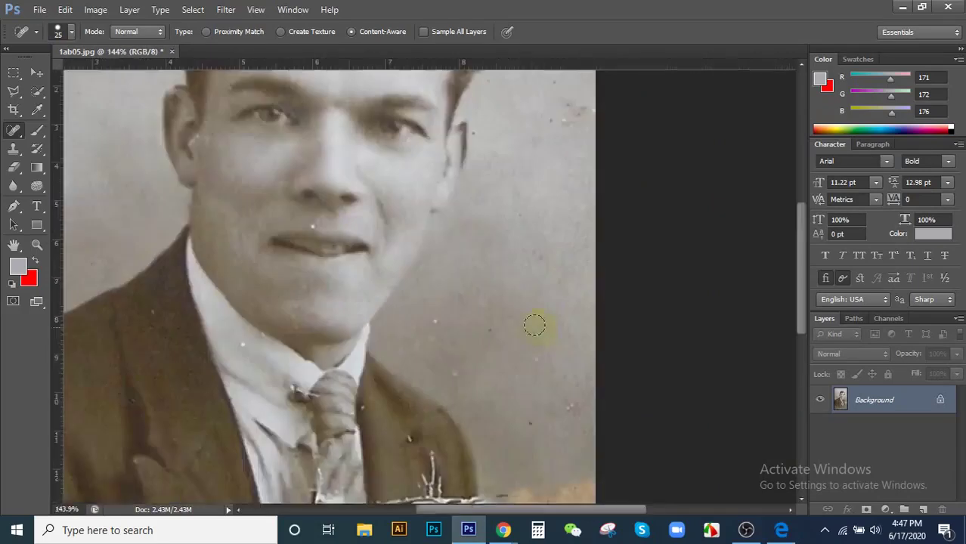
scroll(539, 340, "down", 3)
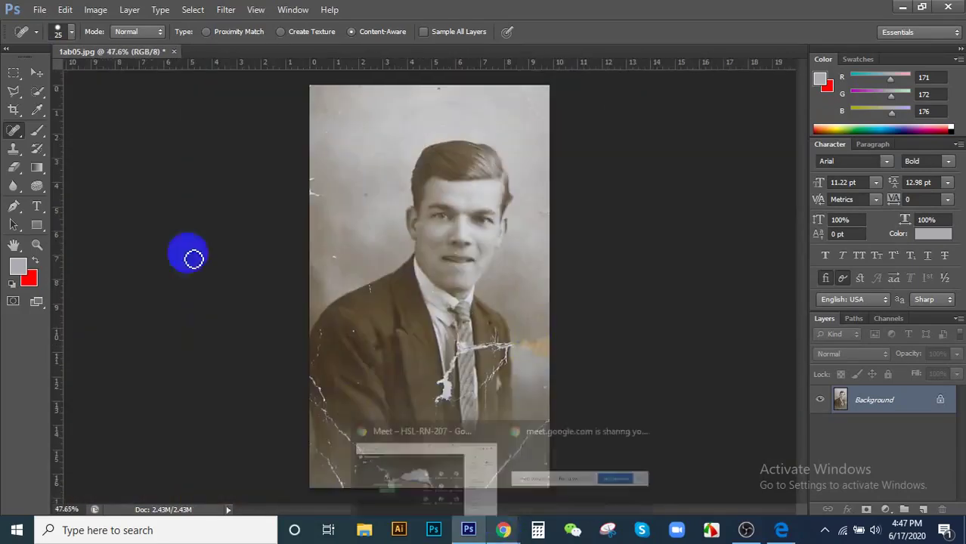
right_click(14, 130)
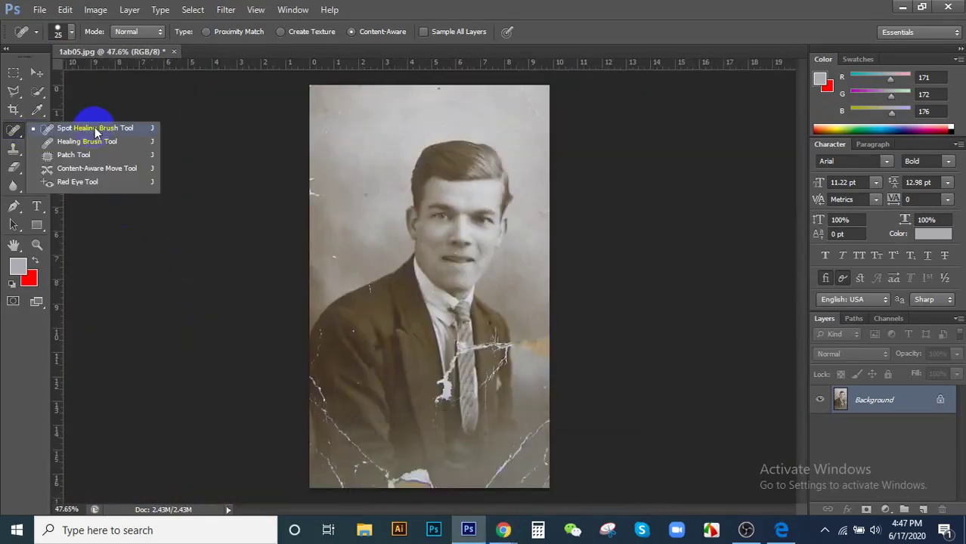
left_click(89, 141)
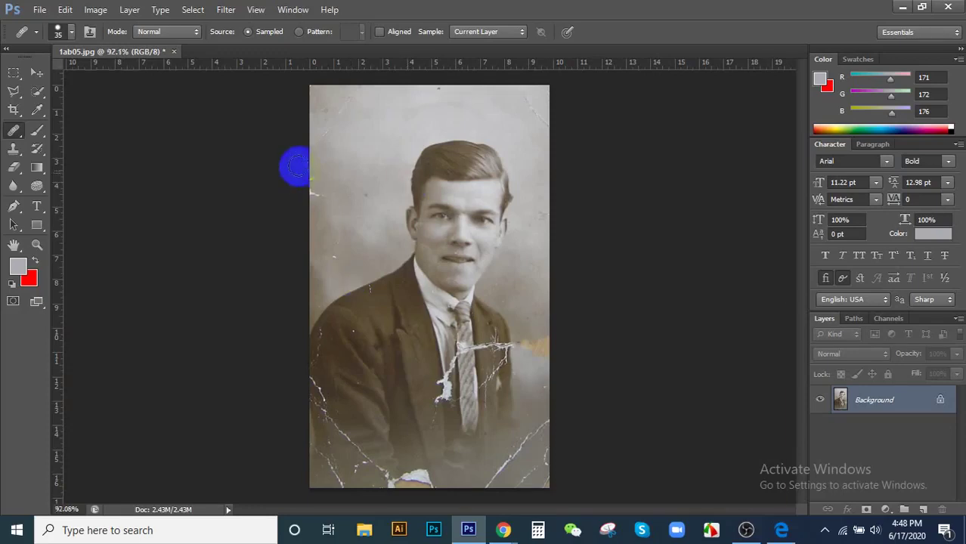
- Zoom in close on the upper-left grey background and the white blotches at the left edge
left_click_drag(295, 164, 567, 248)
scroll(543, 154, "down", 2)
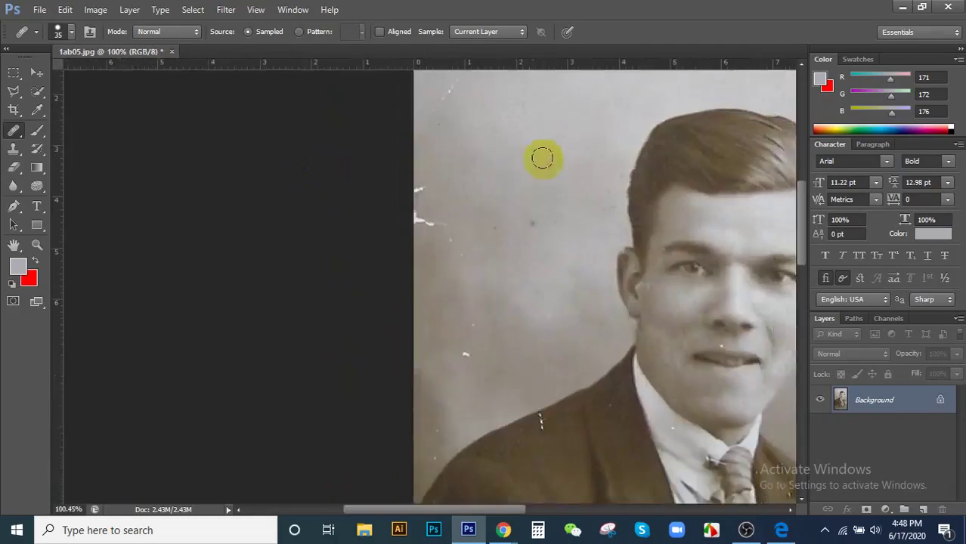
scroll(498, 197, "down", 2)
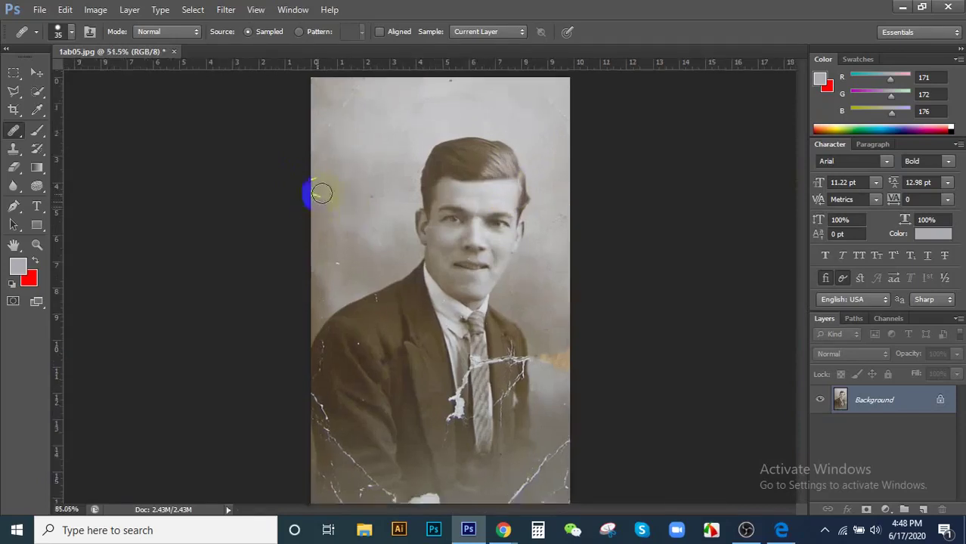
scroll(340, 195, "up", 5)
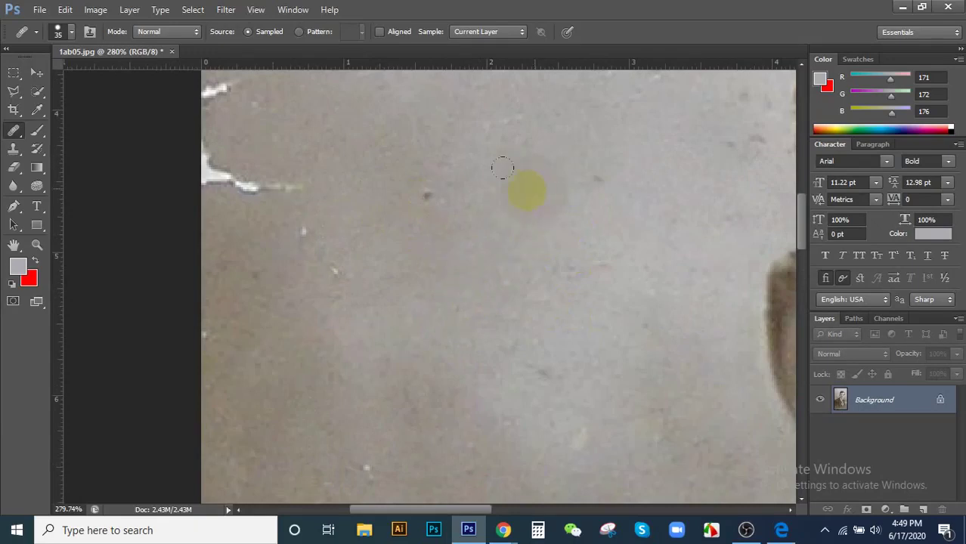
- Sample clean grey background and heal the white blotches at the left edge, undoing one stray patch
left_click_drag(223, 170, 200, 160)
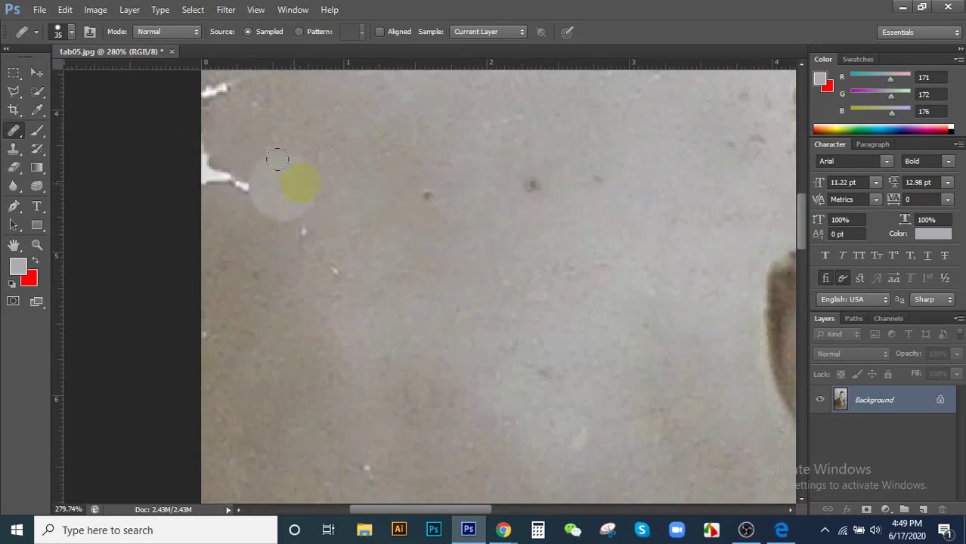
left_click(186, 134)
left_click(189, 139, "alt")
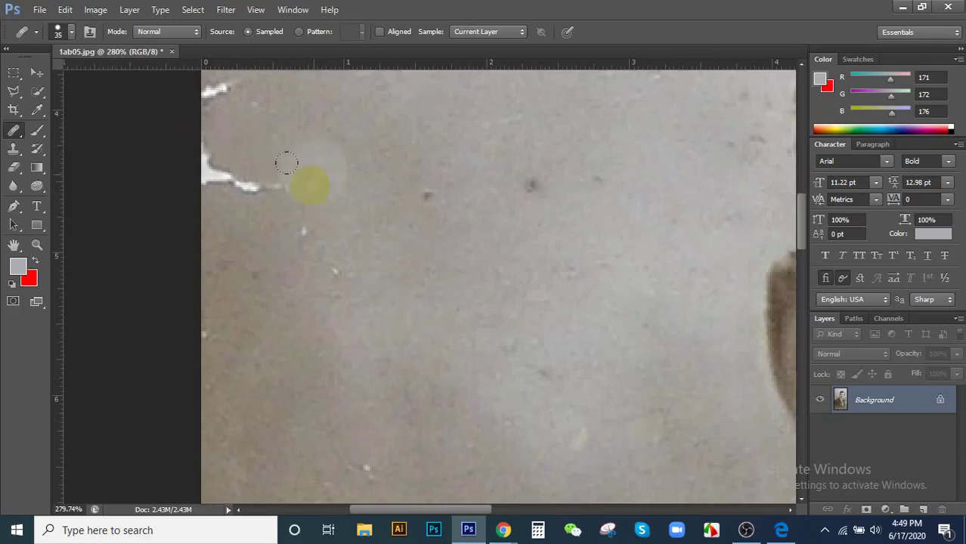
scroll(362, 267, "down", 2)
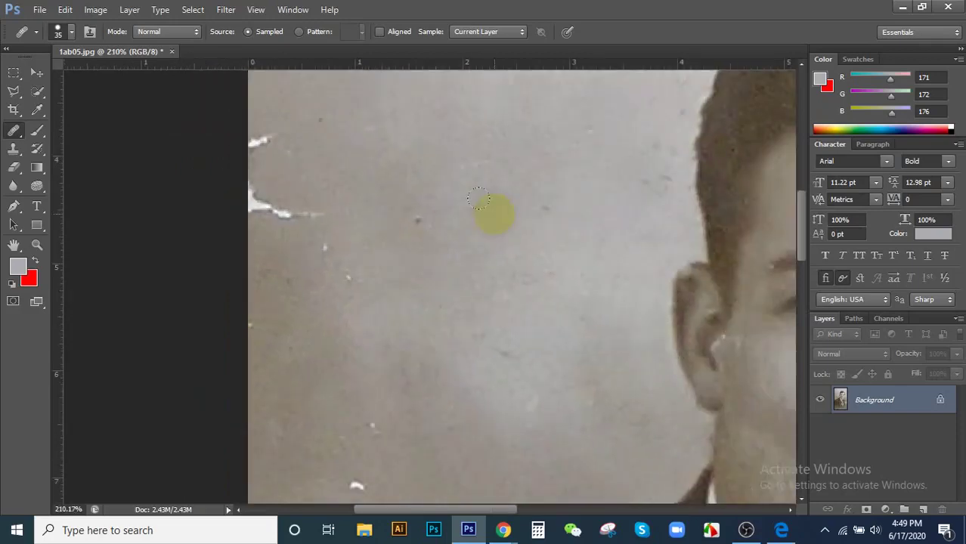
left_click(655, 201)
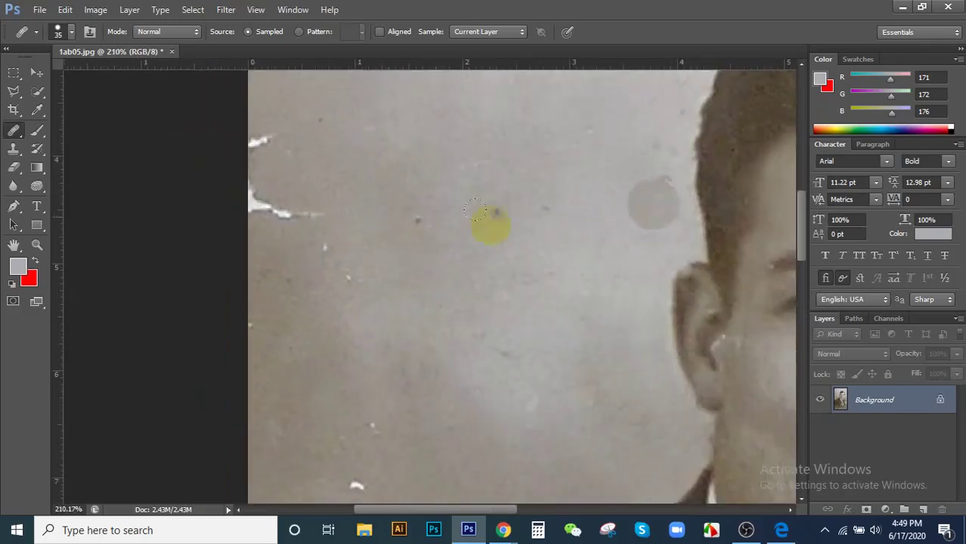
key("ctrl+z")
left_click(240, 192, "alt")
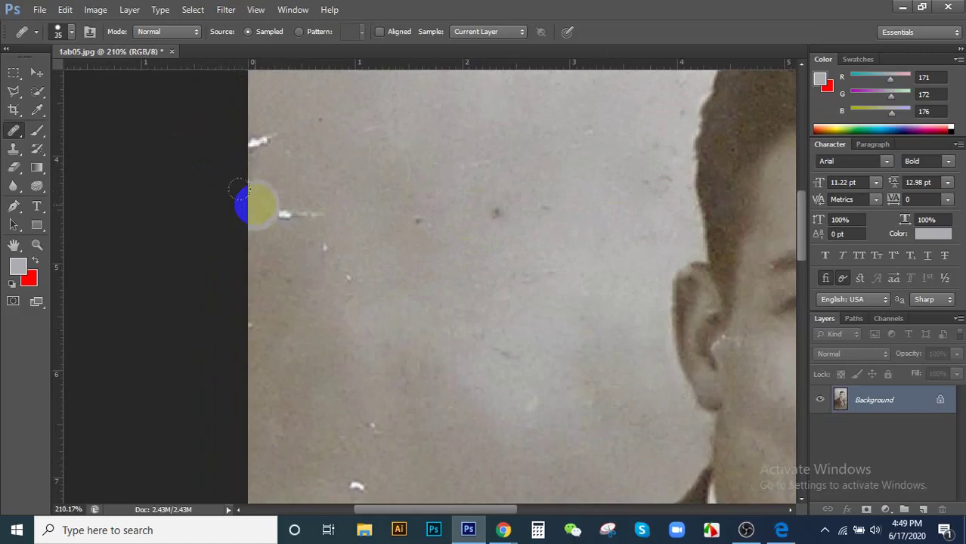
left_click(291, 172)
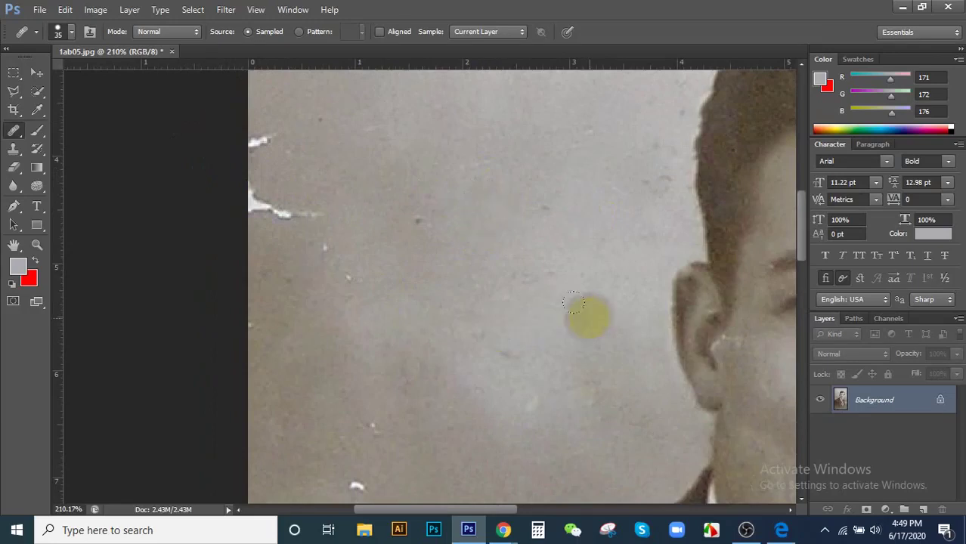
- Heal the background specks left of the ear and along the hairline beside the ear
left_click(538, 211)
left_click(578, 131)
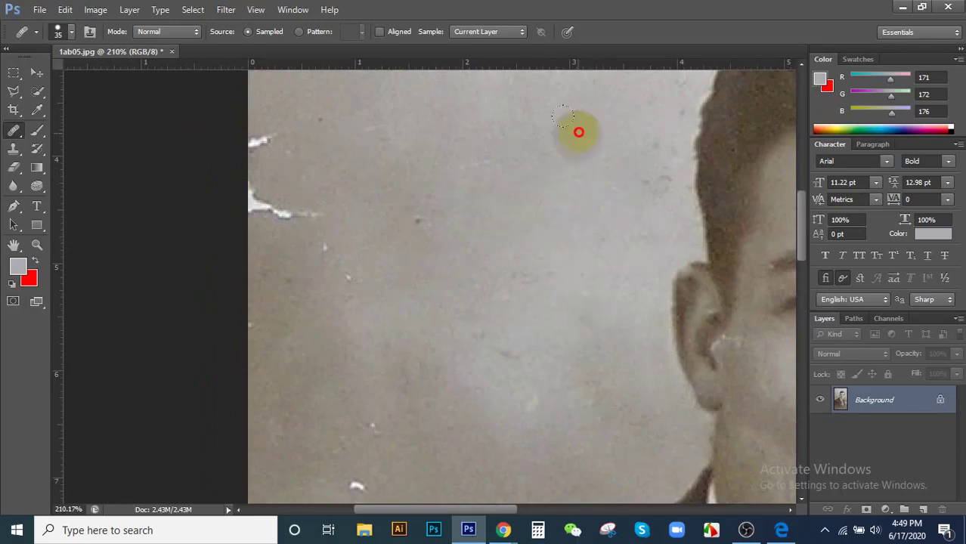
left_click(676, 177)
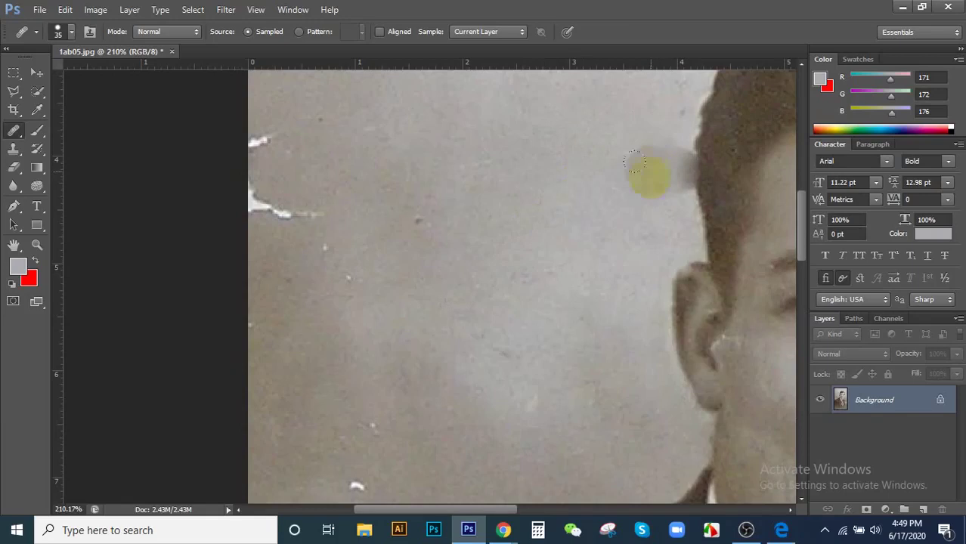
left_click(672, 153)
left_click(709, 175)
left_click_drag(692, 160, 690, 200)
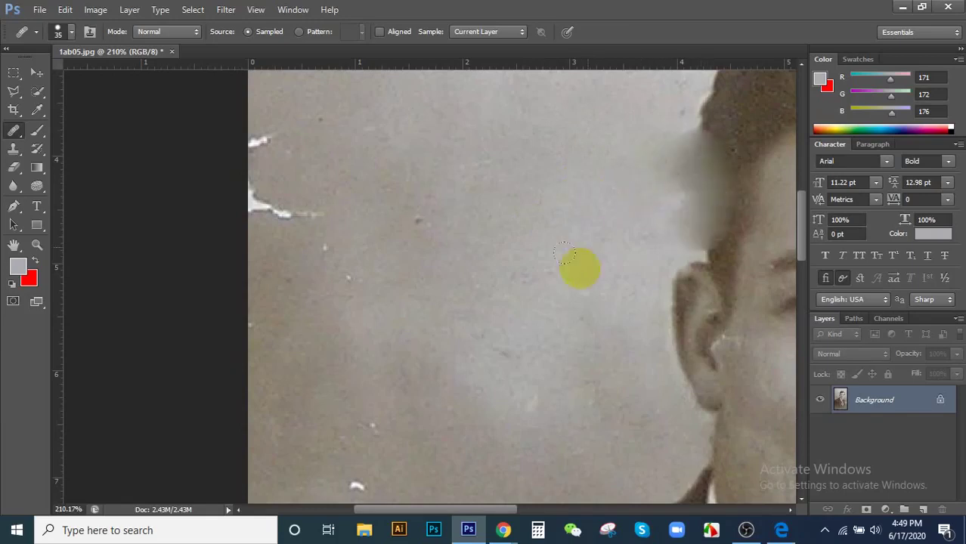
- Dab healing over the ear's edge and hairline, then paint a stroke over the man's eye
left_click(668, 259)
left_click(690, 323)
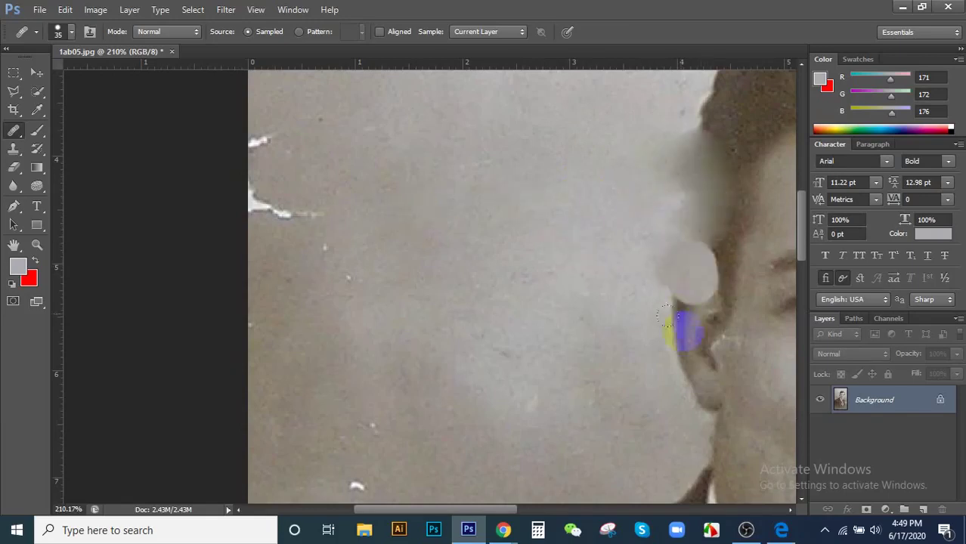
left_click(703, 268)
left_click(718, 339)
left_click(718, 205)
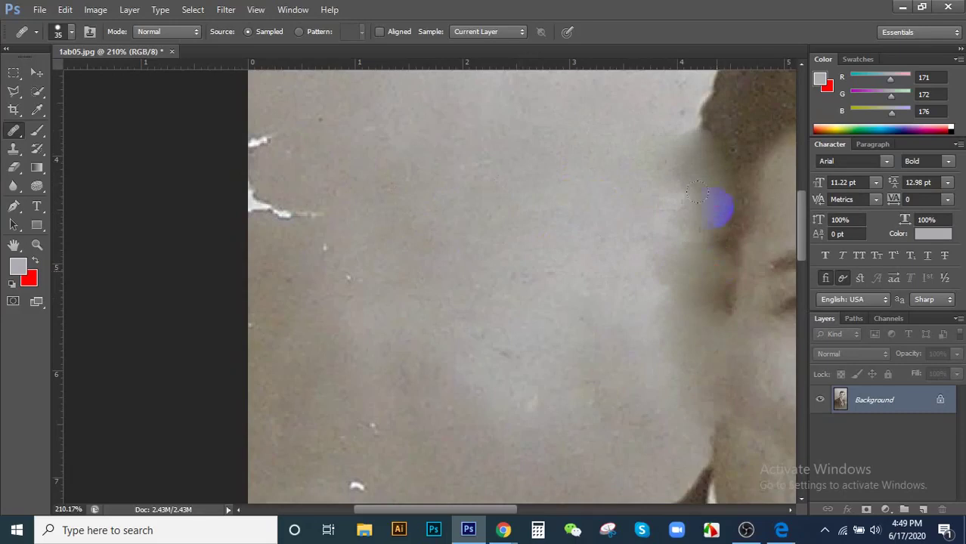
left_click(696, 101)
left_click(650, 219)
scroll(563, 337, "down", 3)
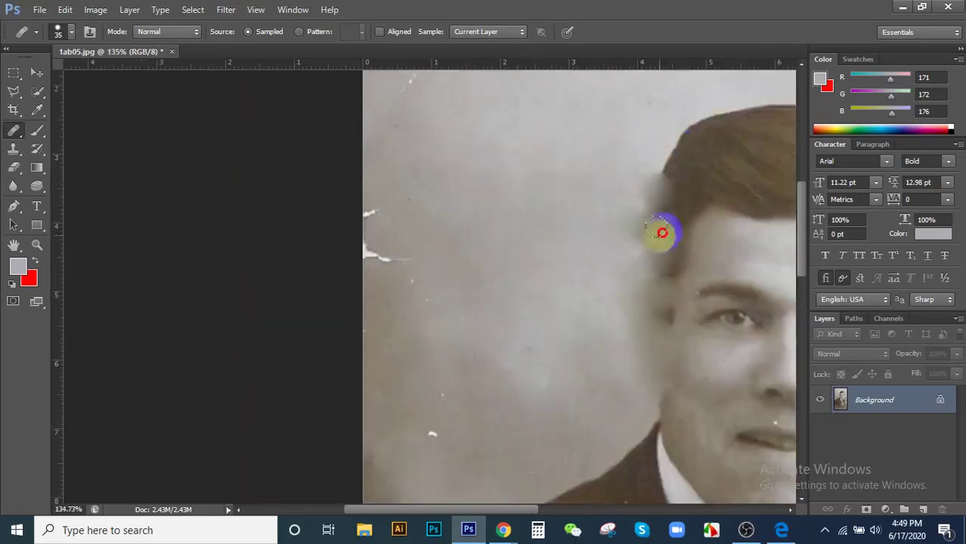
mouse_move(657, 227)
left_mouse_down()
mouse_move(713, 129)
mouse_move(752, 123)
mouse_move(754, 143)
mouse_move(701, 194)
mouse_move(643, 158)
mouse_move(678, 182)
mouse_move(683, 150)
mouse_move(666, 177)
mouse_move(658, 154)
mouse_move(672, 133)
mouse_move(652, 192)
mouse_move(660, 125)
mouse_move(659, 228)
mouse_move(673, 115)
mouse_move(695, 120)
mouse_move(724, 206)
mouse_move(718, 306)
mouse_move(674, 218)
mouse_move(709, 317)
mouse_move(663, 282)
mouse_move(688, 268)
mouse_move(715, 88)
mouse_move(679, 106)
mouse_move(575, 212)
left_mouse_up()
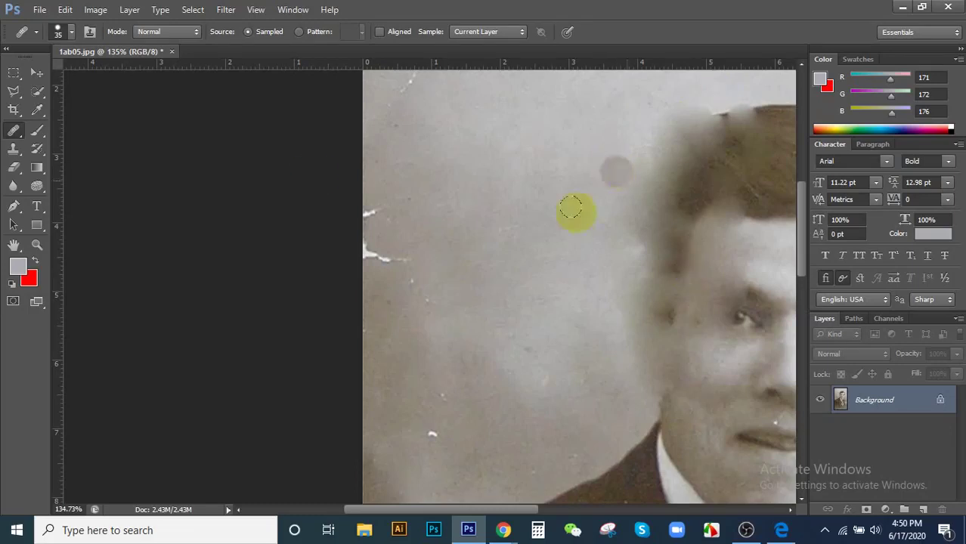
scroll(628, 251, "down", 3)
scroll(628, 250, "up", 3)
left_click_drag(585, 276, 590, 277)
- Enlarge the healing brush to 80 pixels and sample the man's eye as the source
key("bracketright")
key("bracketright")
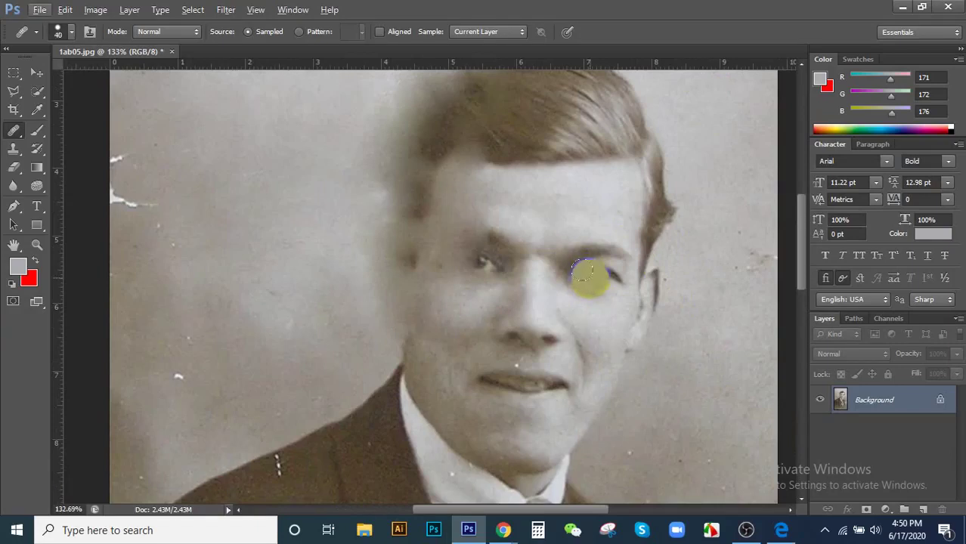
key("bracketright")
key("bracketright")
left_click(596, 275, "alt")
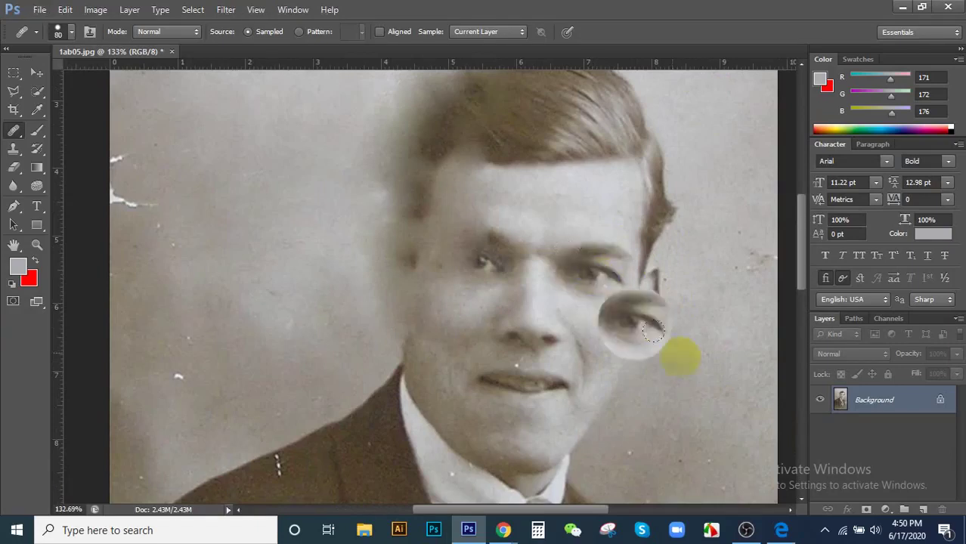
scroll(356, 205, "down", 3)
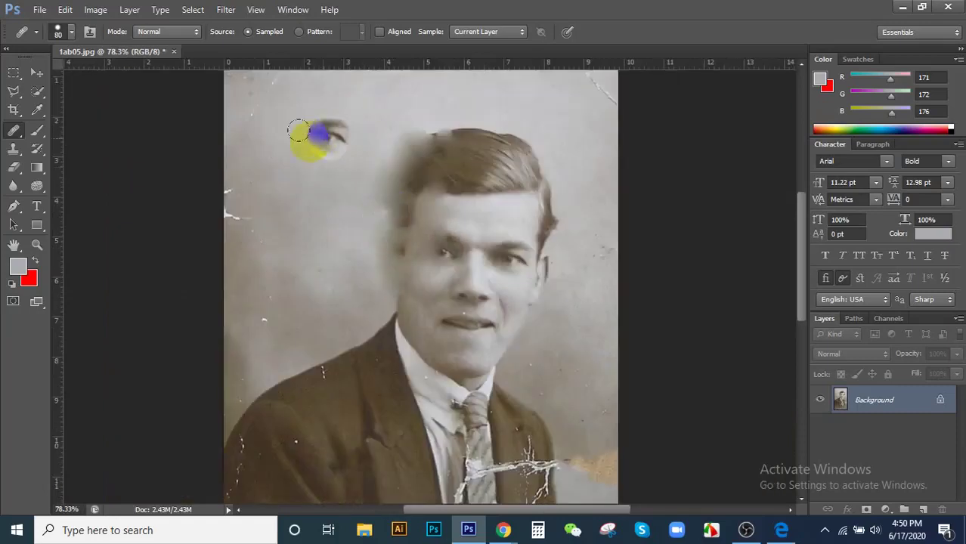
- Paint cloned eye copies onto the hair, both cheeks and the photo's right edge
mouse_move(425, 166)
left_mouse_down()
mouse_move(422, 177)
mouse_move(435, 180)
left_mouse_up()
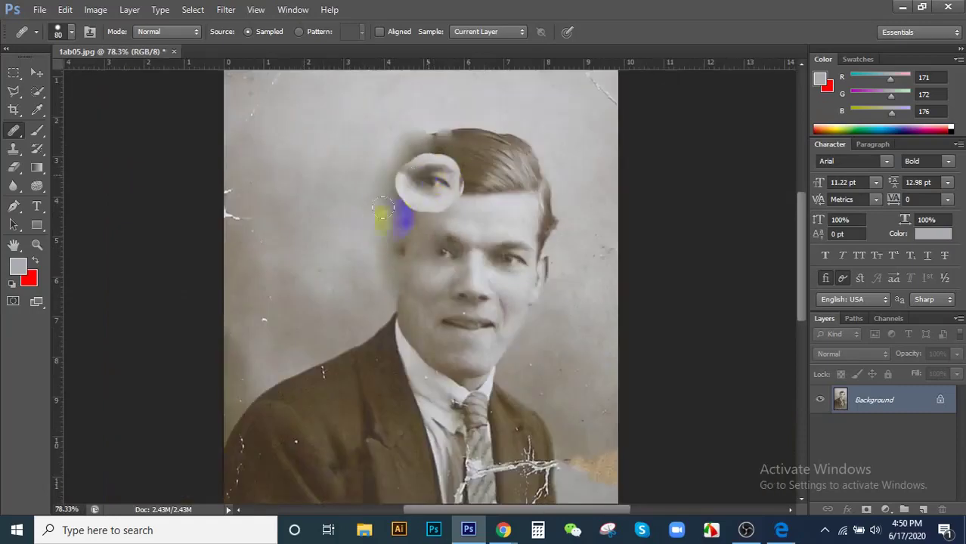
left_click(257, 242, "alt")
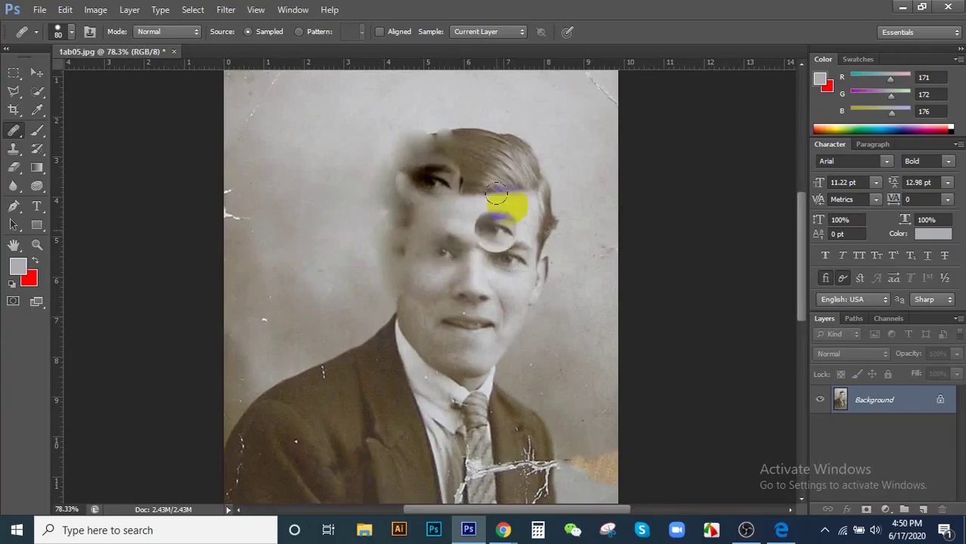
left_click(505, 172)
mouse_move(505, 173)
left_mouse_down()
mouse_move(532, 172)
mouse_move(493, 190)
mouse_move(529, 169)
mouse_move(529, 200)
left_mouse_up()
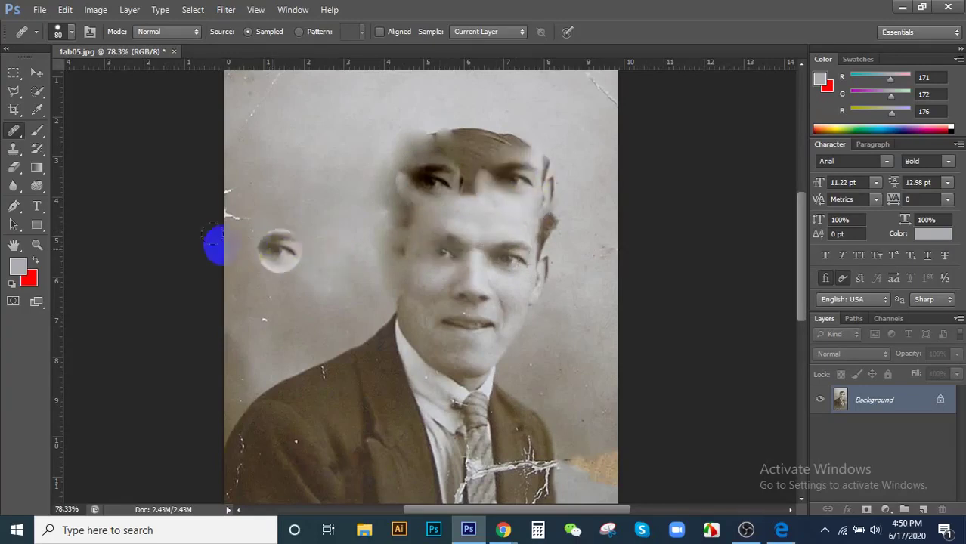
left_click(409, 291)
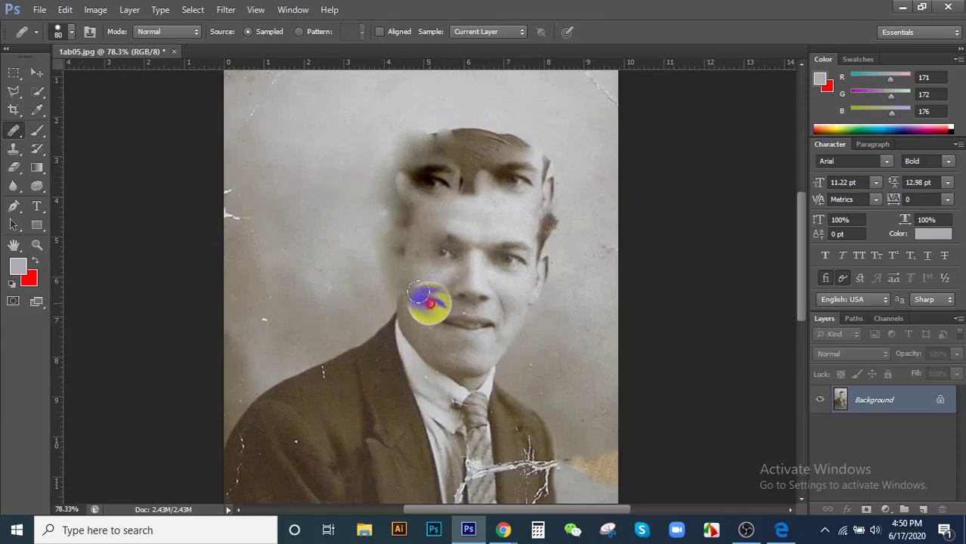
left_click_drag(415, 285, 438, 315)
left_click(528, 316)
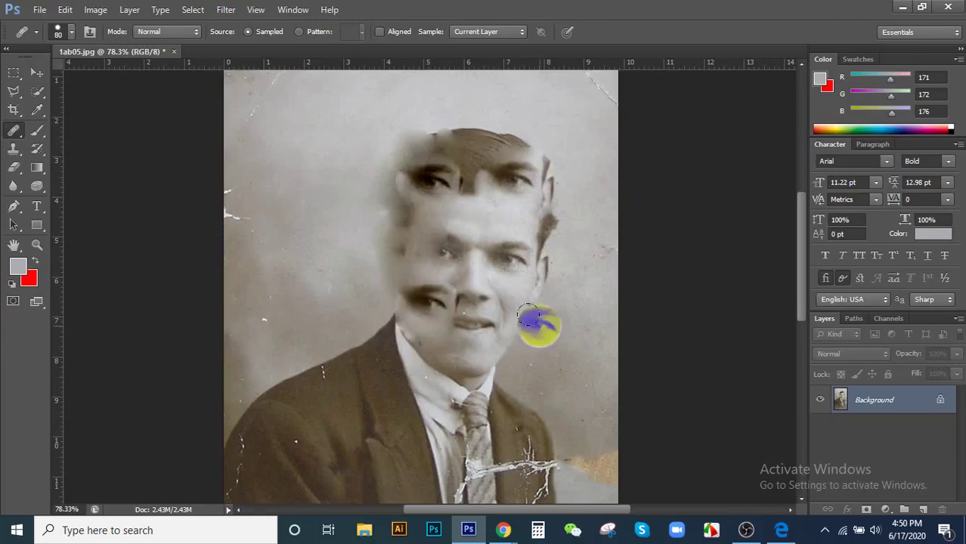
left_click_drag(527, 315, 481, 307)
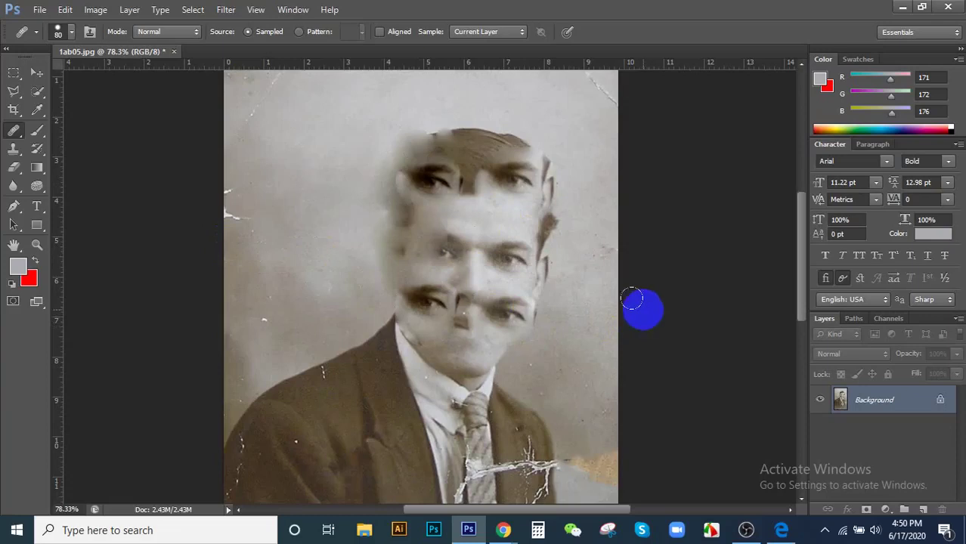
mouse_move(617, 301)
left_mouse_down()
mouse_move(596, 245)
mouse_move(573, 249)
mouse_move(599, 362)
left_mouse_up()
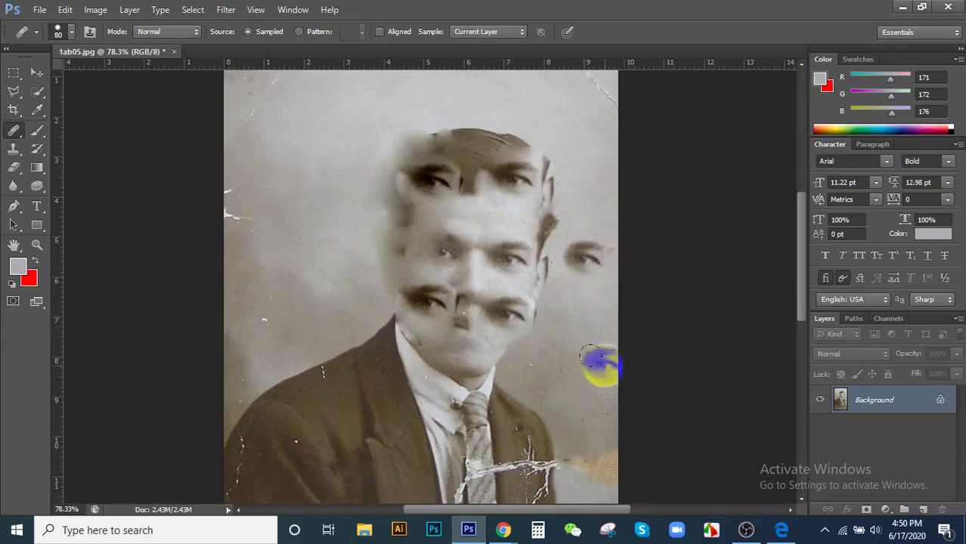
- Stamp many cloned eyes across the top of the photo, around the face and the left background
left_click(323, 250)
left_click(325, 182)
left_click(381, 101)
left_click(544, 85)
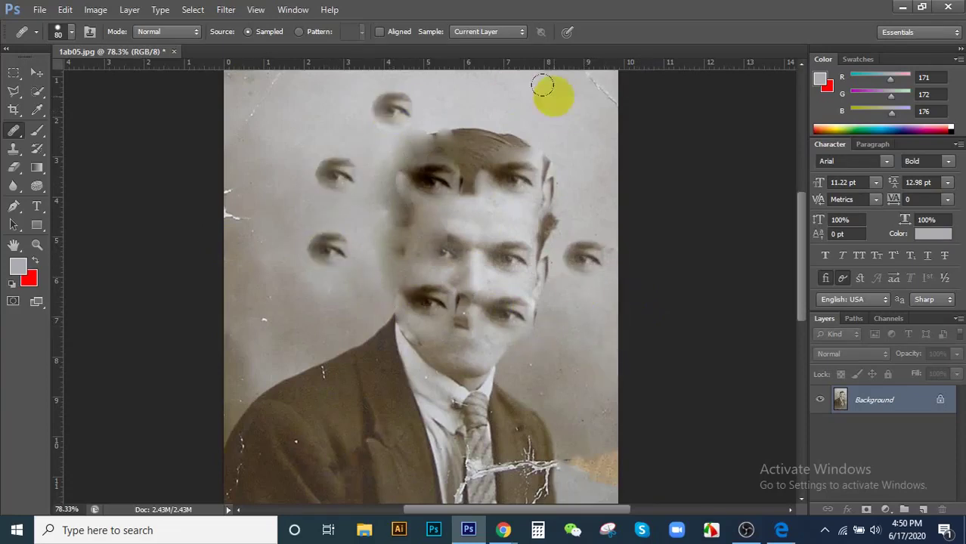
left_click(572, 178)
left_click(500, 97)
left_click(434, 104)
left_click(442, 156, "alt")
left_click(476, 151)
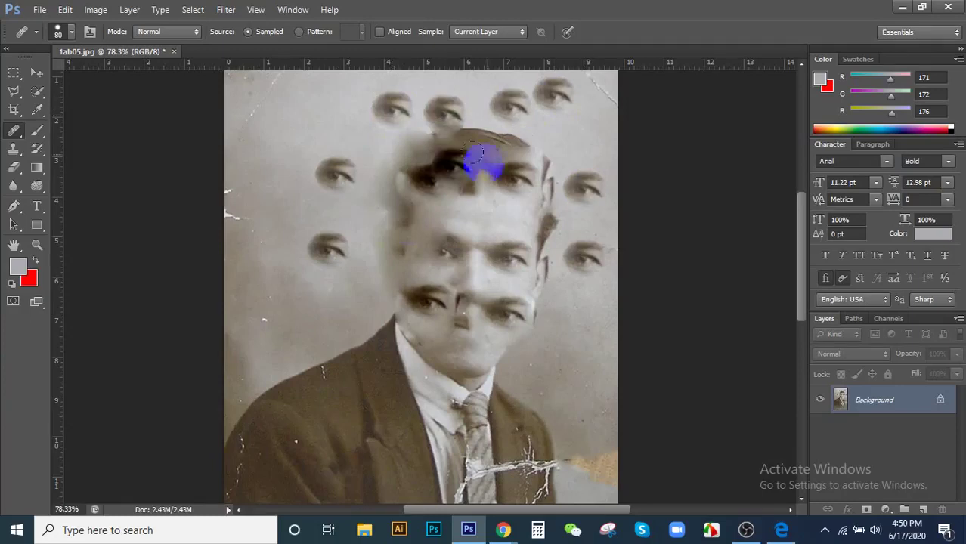
left_click(397, 213)
left_click(351, 191)
left_click(505, 198)
left_click(380, 326)
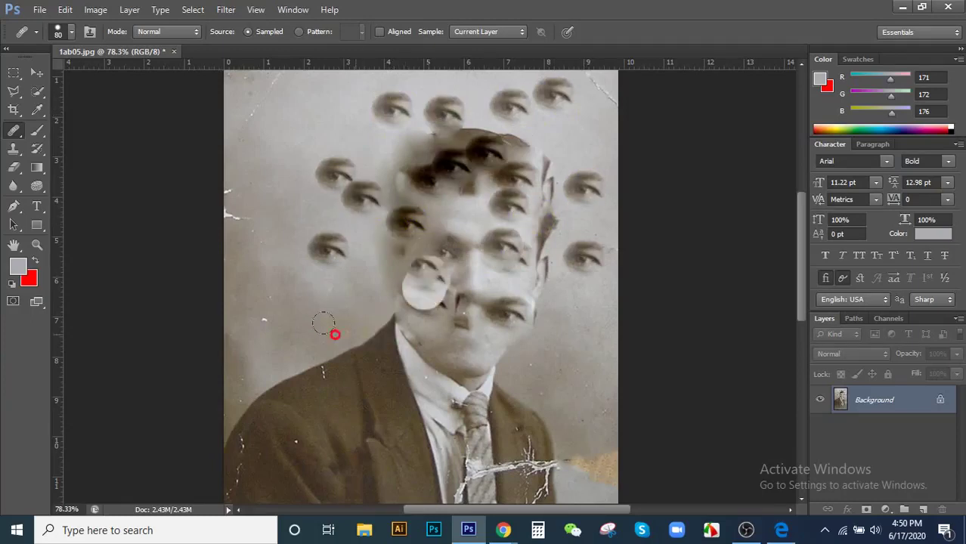
left_click(335, 326)
left_click(363, 280)
left_click(313, 125)
left_click(263, 144)
left_click(240, 221)
left_click(272, 206)
- Stamp more cloned eyes around the head, over the chin, down the face and across the cheek
left_click(344, 135)
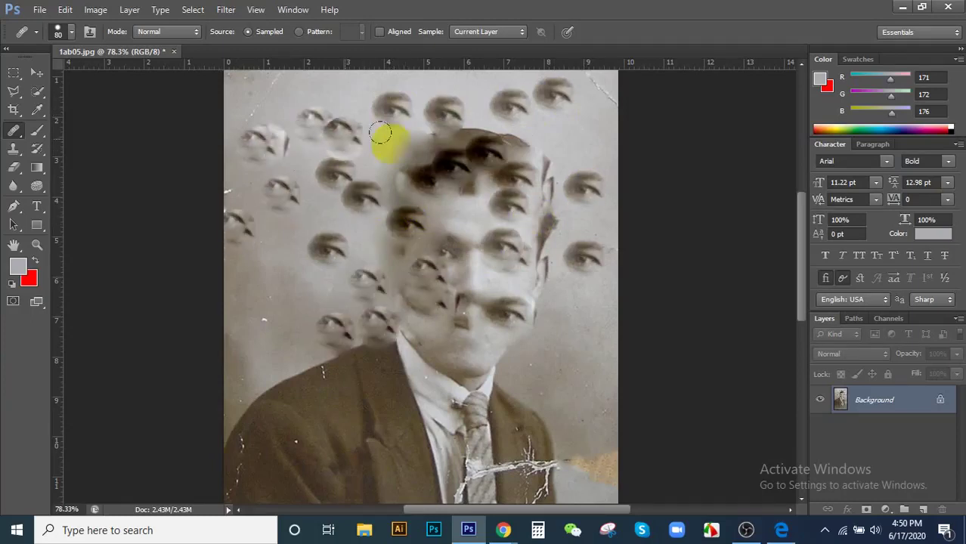
left_click(524, 125)
left_click(566, 121)
left_click(561, 283)
left_click(529, 363)
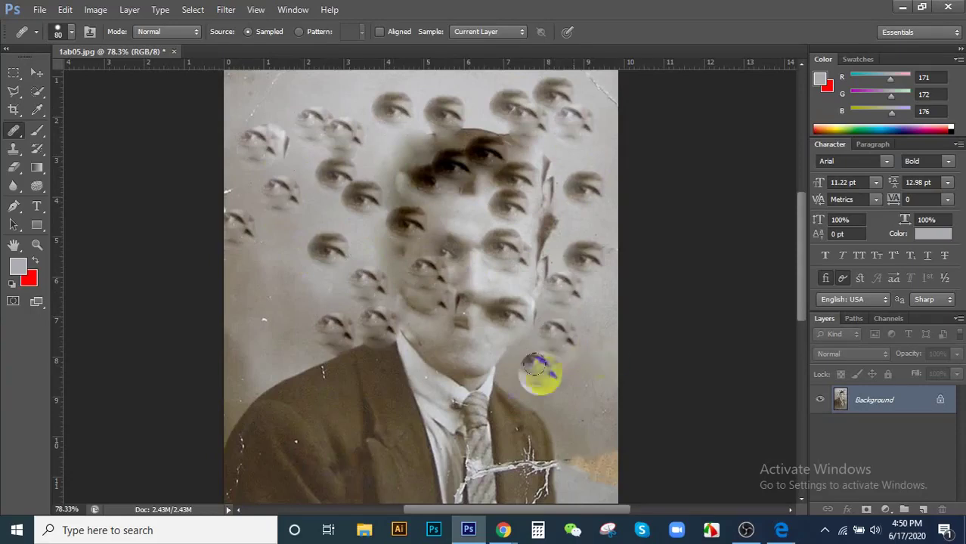
left_click(485, 354)
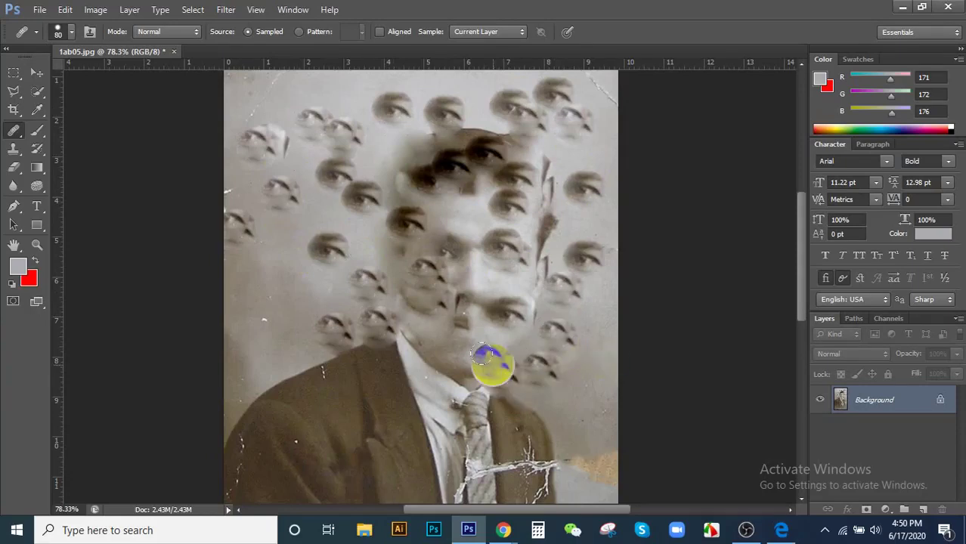
left_click(419, 344)
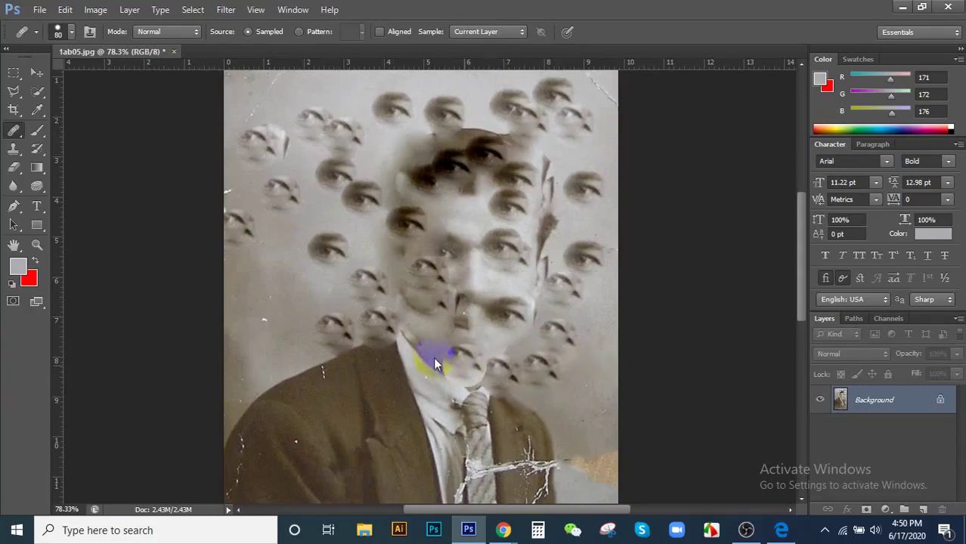
left_click(406, 328)
left_click(447, 229)
left_click(480, 142)
left_click(410, 205)
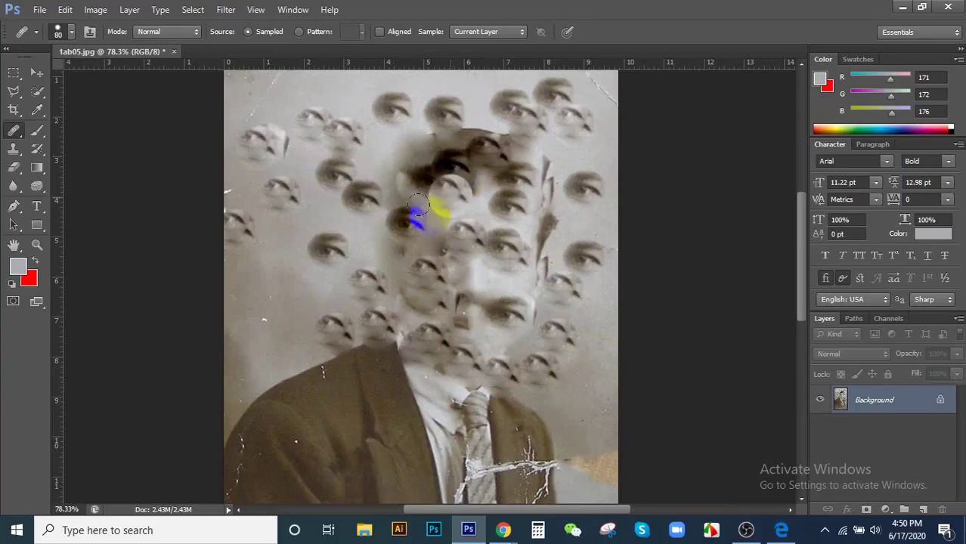
left_click(328, 237)
left_click(291, 250)
left_click(289, 295)
left_click(322, 278)
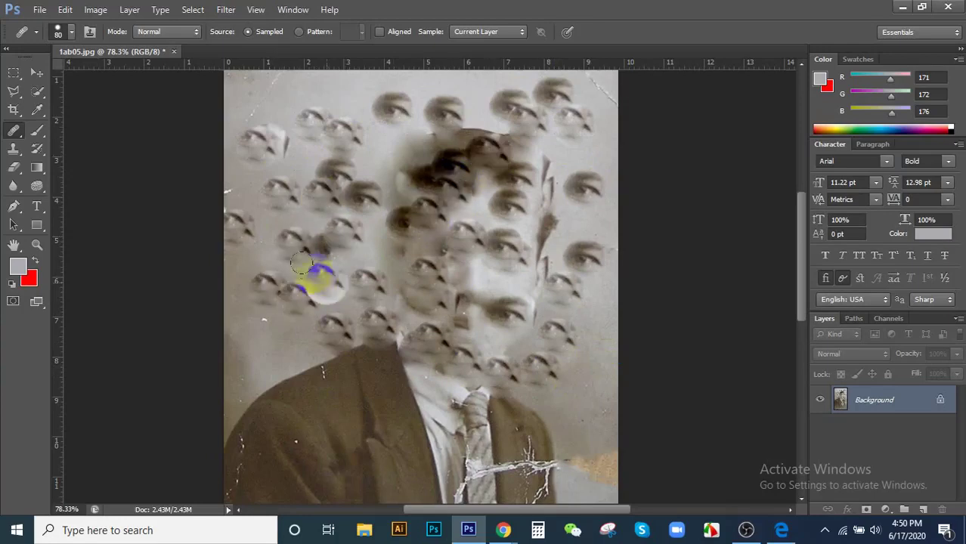
left_click(349, 300)
left_click(442, 255)
left_click(447, 265)
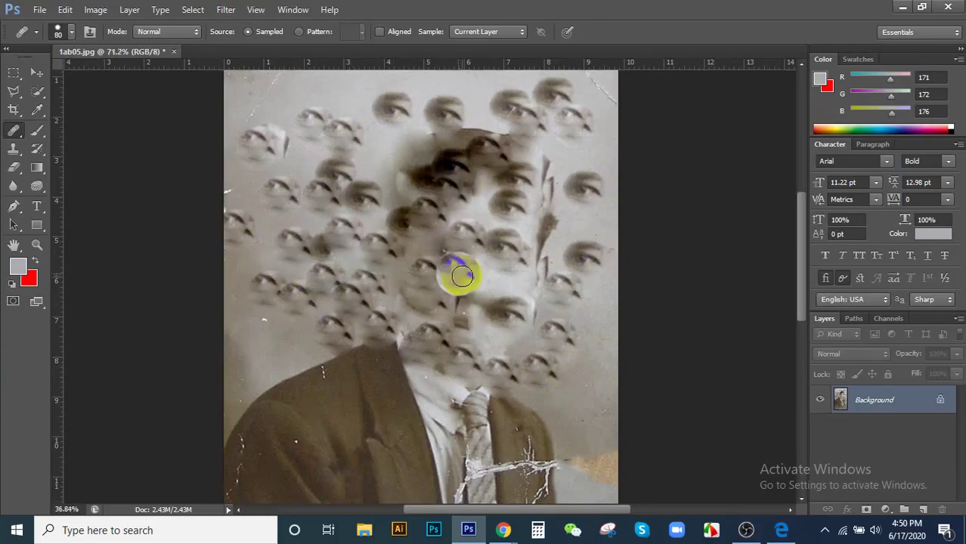
scroll(453, 271, "down", 3)
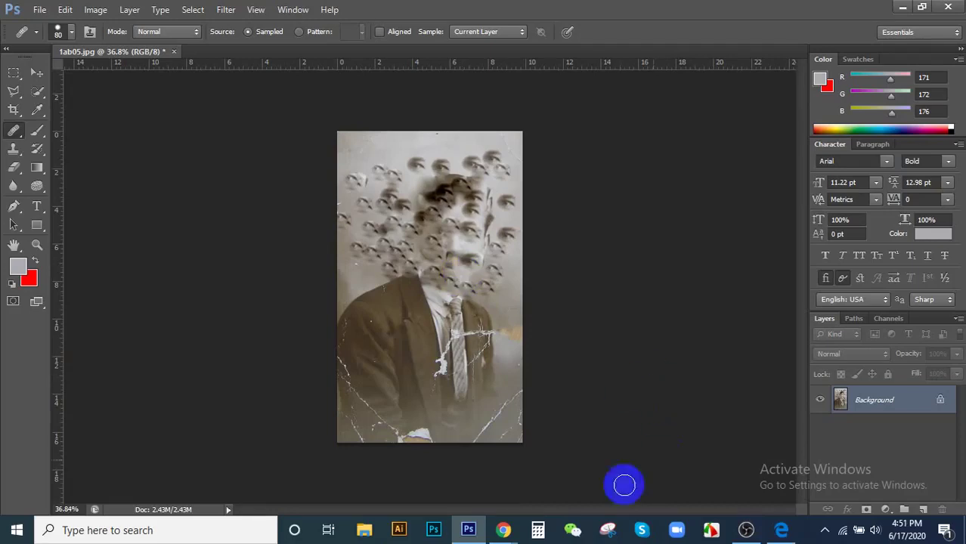
mouse_move(489, 529)
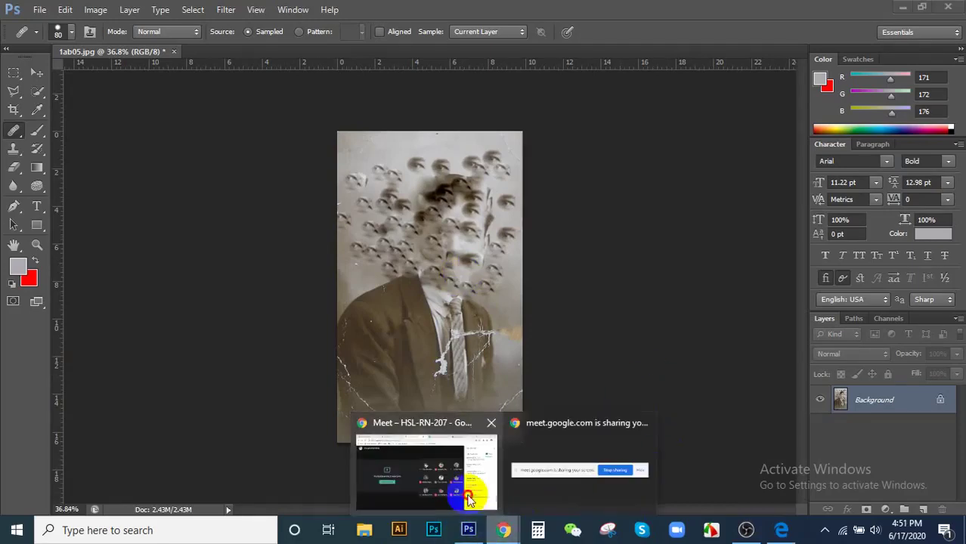
left_click(475, 507)
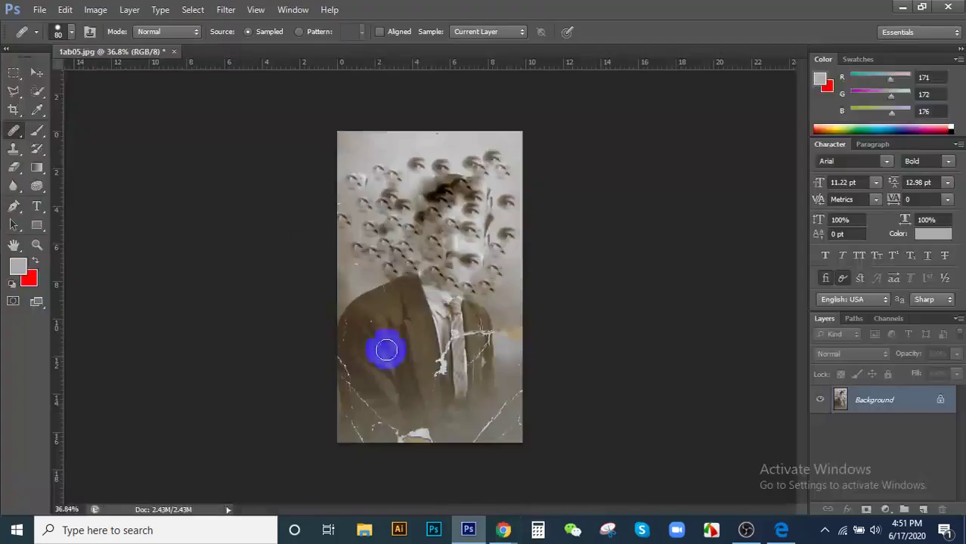
left_click(468, 530)
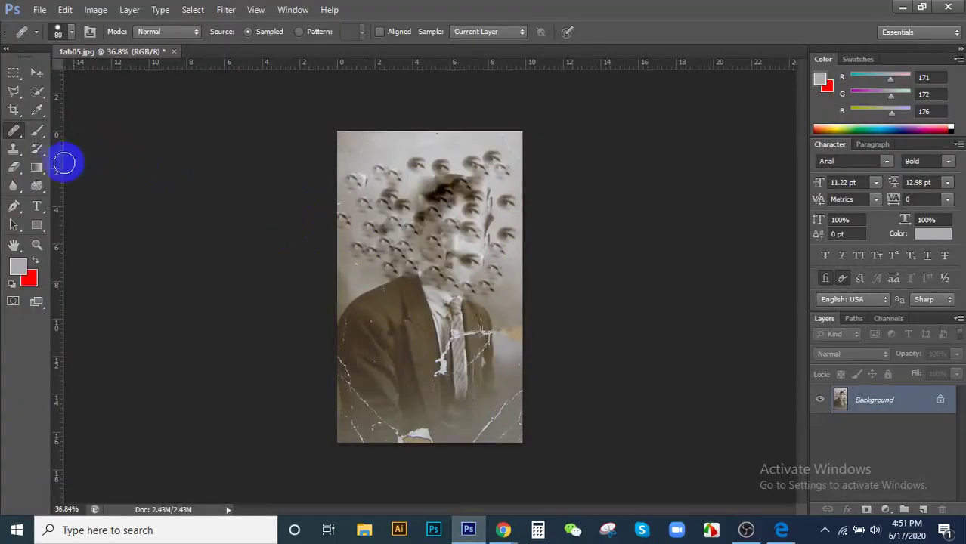
- Restore the original face with the History Brush, removing the cloned eye copies
right_click(14, 130)
left_click(86, 156)
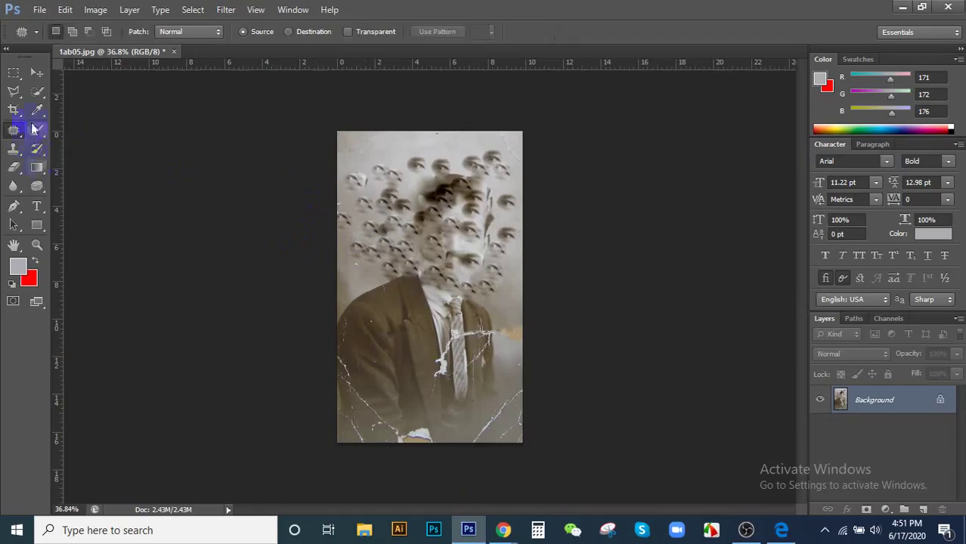
left_click(34, 151)
left_click(402, 198)
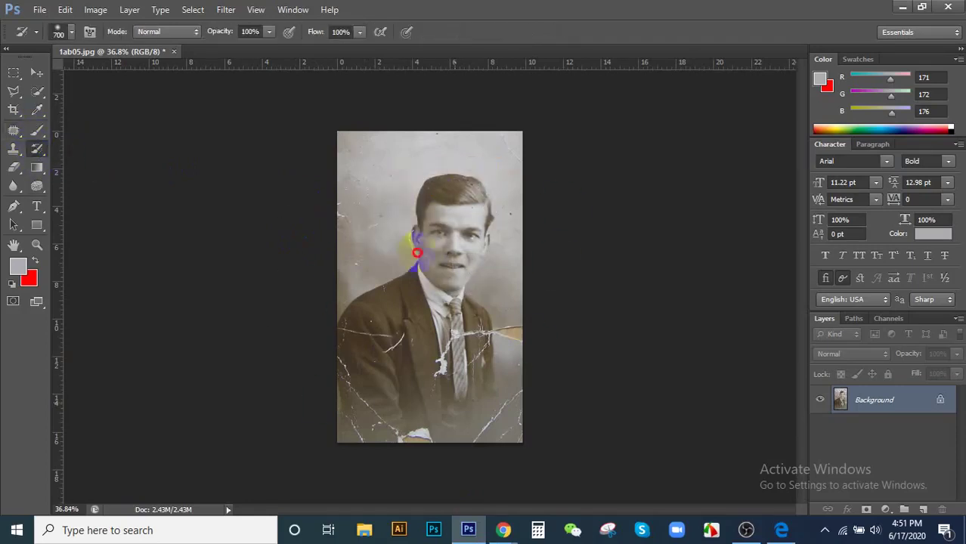
- Select the Patch Tool from the healing tool group
left_click(36, 74)
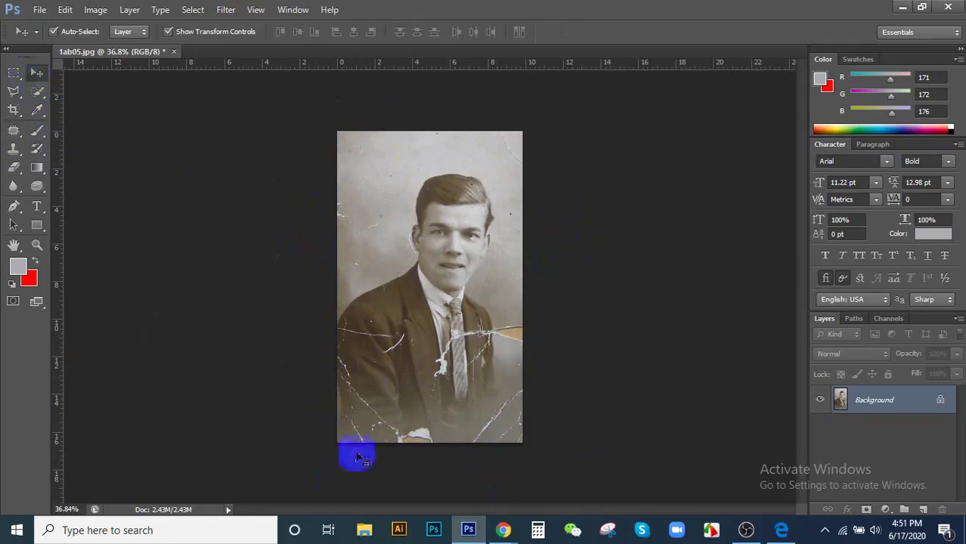
right_click(14, 130)
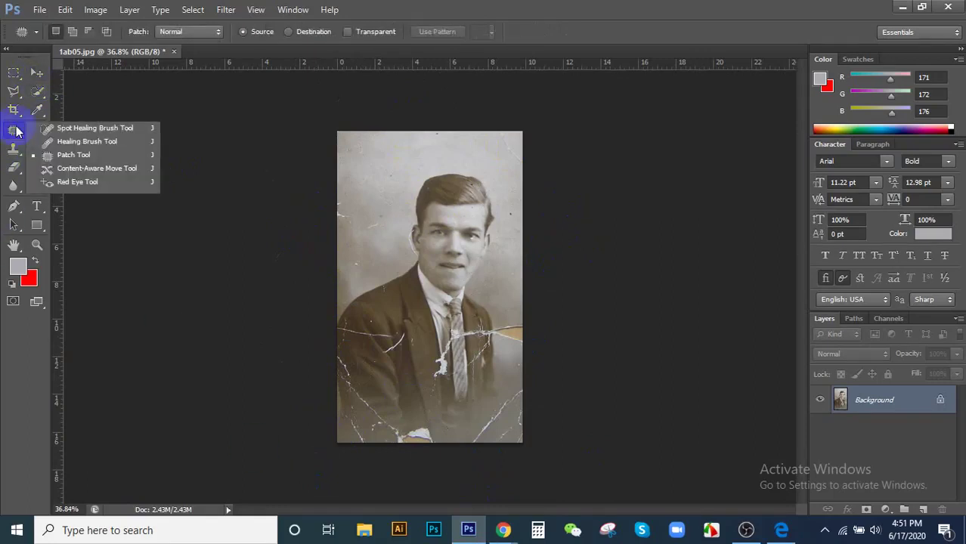
left_click(85, 157)
left_click(503, 530)
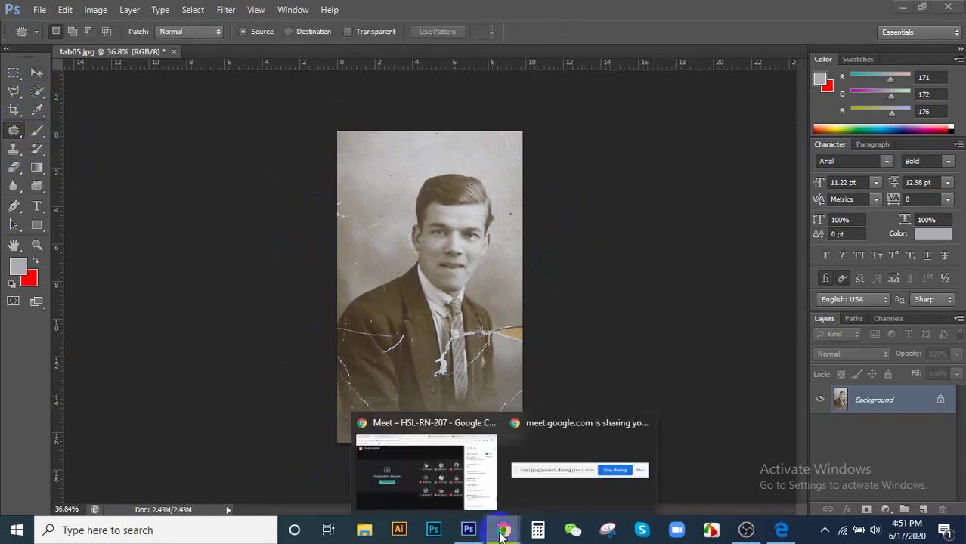
left_click(444, 483)
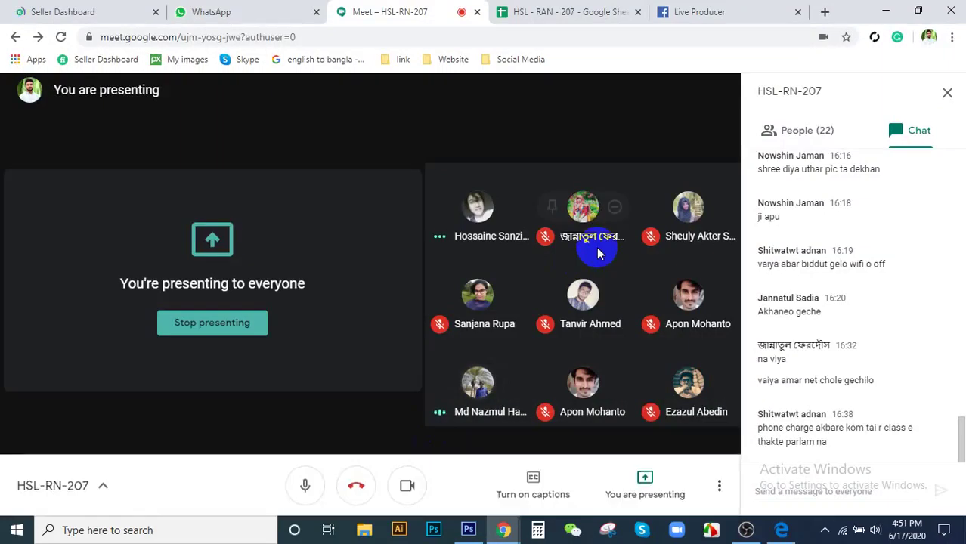
left_click(469, 529)
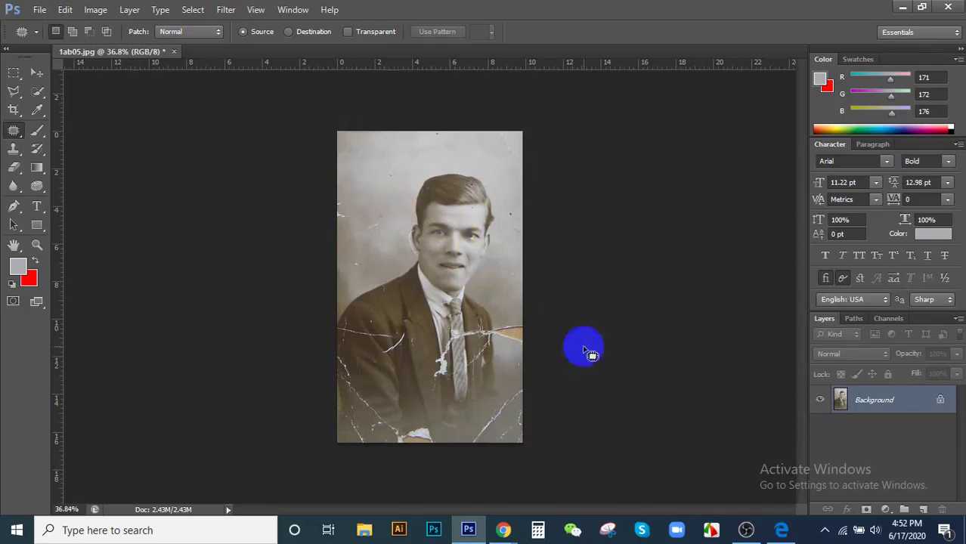
- Patch the scratches in the upper-left background and along the photo's left edge, then deselect
scroll(535, 331, "up", 3)
scroll(579, 403, "up", 2)
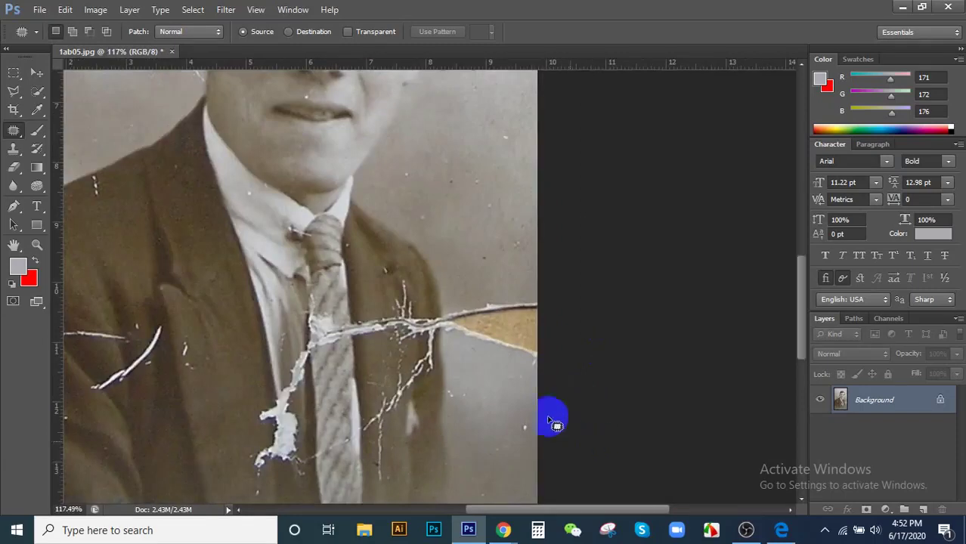
scroll(487, 296, "down", 4)
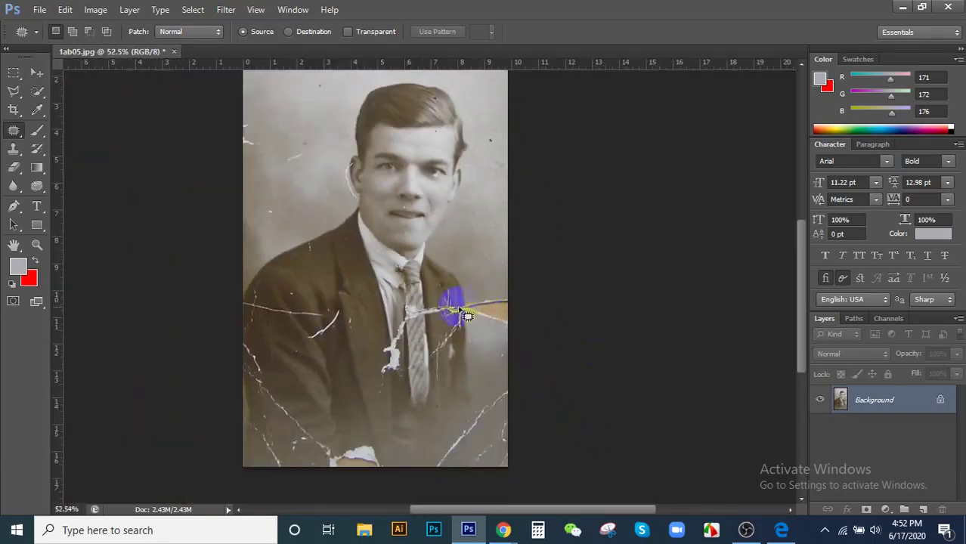
scroll(362, 204, "down", 2)
scroll(345, 195, "up", 5)
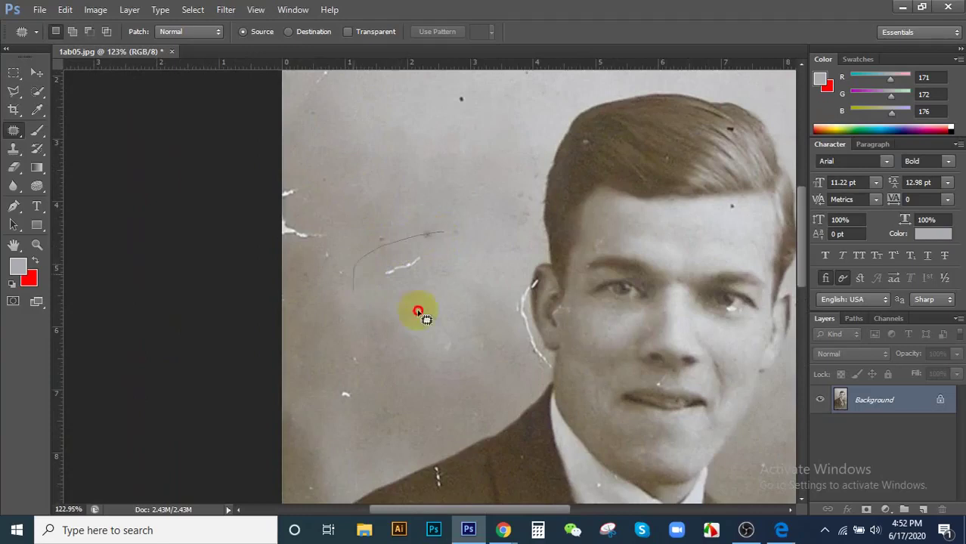
mouse_move(419, 312)
left_mouse_down()
mouse_move(466, 253)
mouse_move(438, 224)
left_mouse_up()
scroll(324, 348, "down", 2)
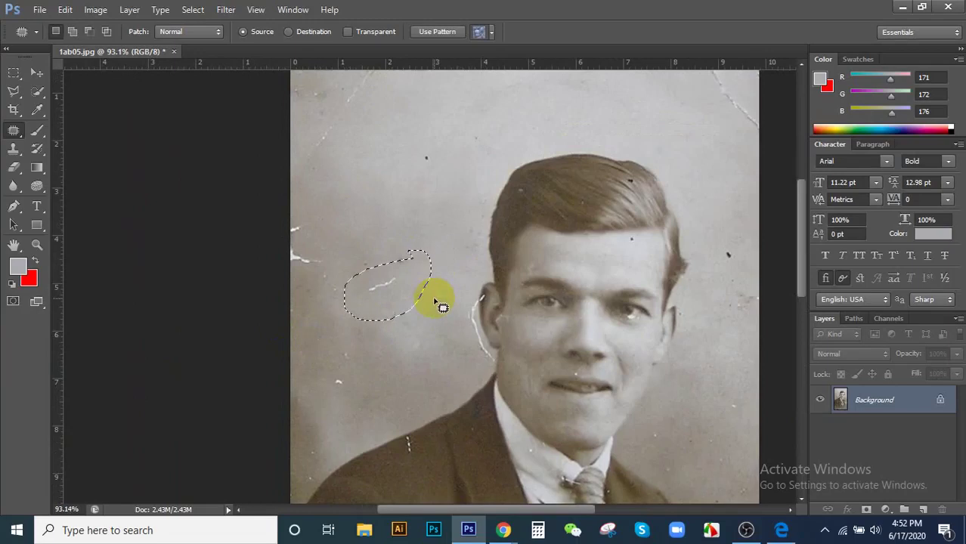
mouse_move(280, 207)
left_mouse_down()
mouse_move(294, 279)
mouse_move(330, 271)
mouse_move(309, 216)
left_mouse_up()
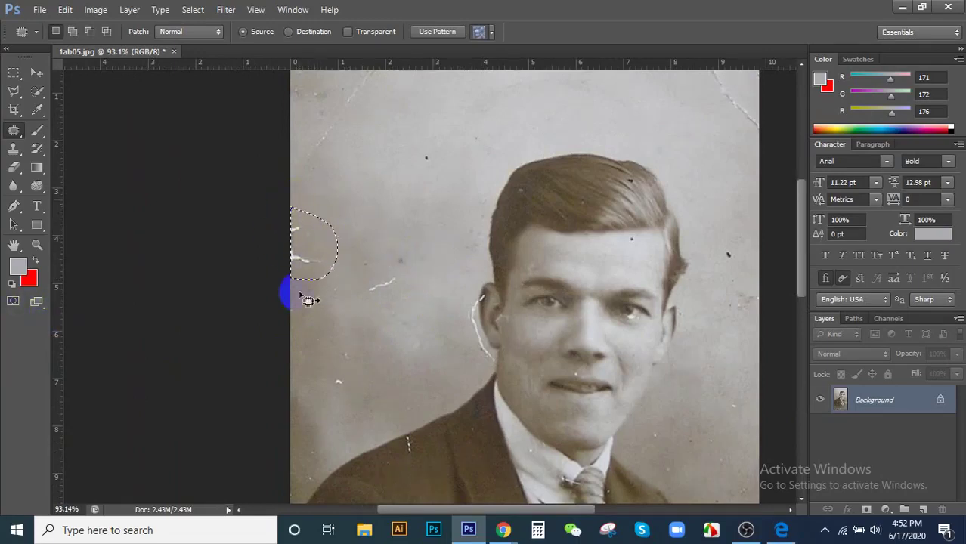
mouse_move(346, 247)
left_mouse_down()
mouse_move(196, 249)
mouse_move(210, 283)
mouse_move(319, 273)
left_mouse_up()
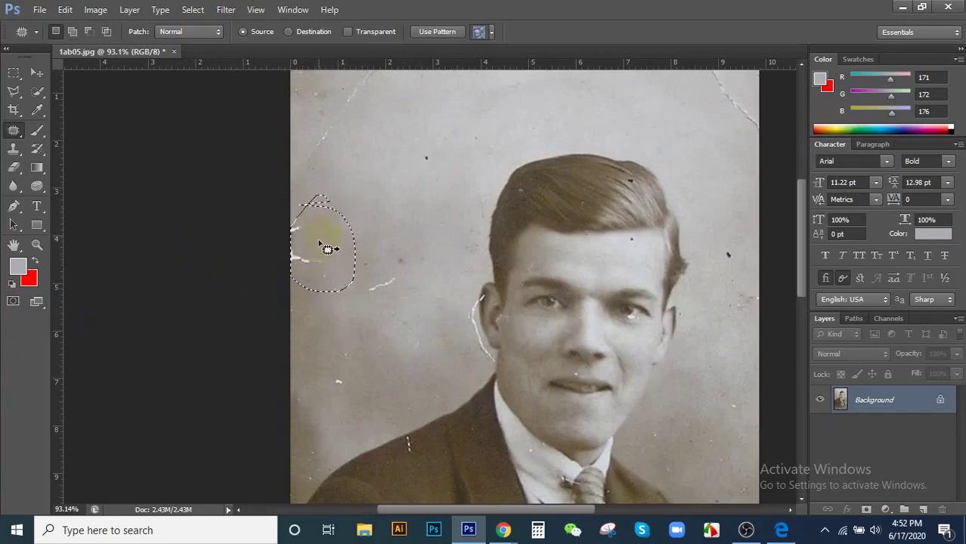
left_click_drag(330, 244, 443, 228)
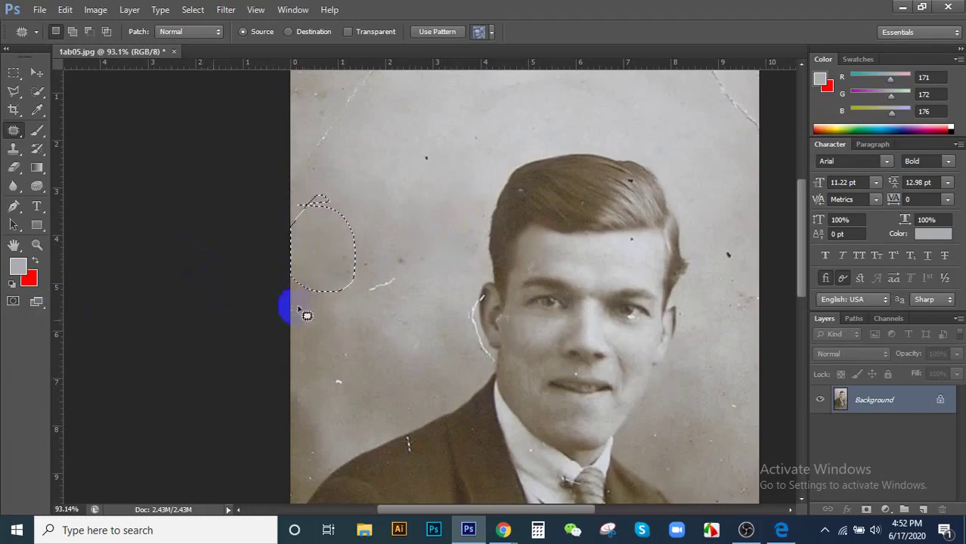
mouse_move(408, 274)
left_mouse_down()
mouse_move(356, 281)
mouse_move(359, 300)
mouse_move(406, 276)
left_mouse_up()
left_click_drag(389, 289, 431, 235)
mouse_move(432, 150)
left_mouse_down()
mouse_move(416, 212)
mouse_move(427, 173)
mouse_move(438, 276)
left_mouse_up()
key("ctrl+d")
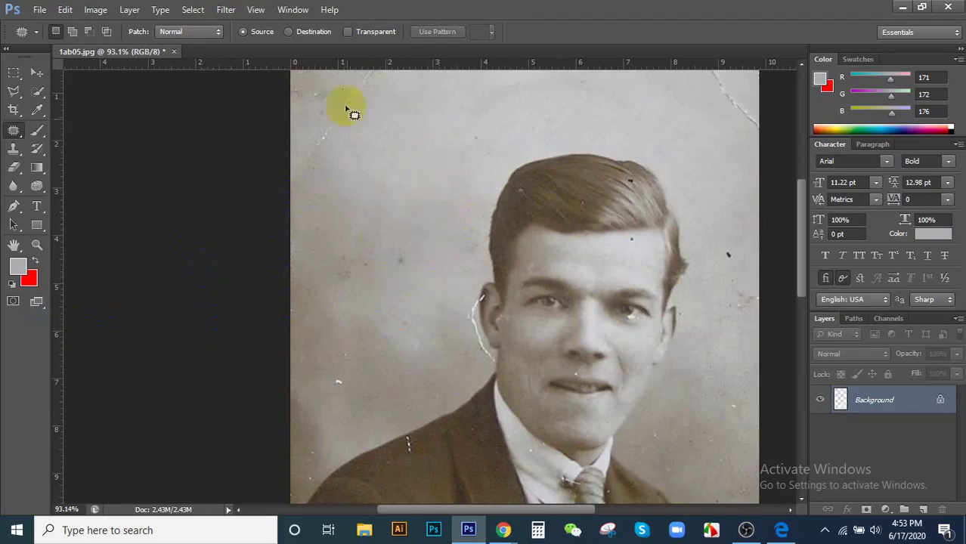
- Patch the damaged top-left corner, a top-edge spot and the top-right corner with clean background
scroll(354, 113, "down", 3)
mouse_move(401, 125)
left_mouse_down()
mouse_move(417, 155)
mouse_move(342, 187)
mouse_move(416, 189)
mouse_move(457, 157)
mouse_move(463, 136)
mouse_move(492, 133)
left_mouse_up()
mouse_move(374, 143)
left_mouse_down()
mouse_move(387, 129)
mouse_move(429, 134)
mouse_move(374, 140)
left_mouse_up()
left_click_drag(400, 210, 394, 222)
mouse_move(589, 125)
left_mouse_down()
mouse_move(597, 198)
mouse_move(631, 150)
mouse_move(627, 140)
left_mouse_up()
mouse_move(594, 171)
left_mouse_down()
mouse_move(425, 179)
mouse_move(426, 191)
left_mouse_up()
scroll(604, 295, "up", 5)
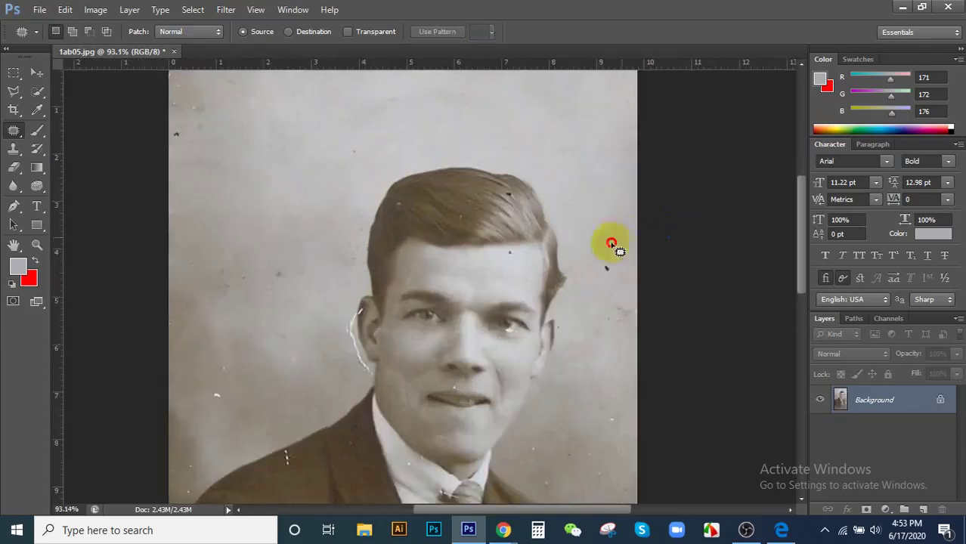
- Lasso the white crack beside the ear with the Patch Tool and patch it
mouse_move(613, 243)
left_mouse_down()
mouse_move(610, 270)
mouse_move(593, 205)
mouse_move(600, 215)
left_mouse_up()
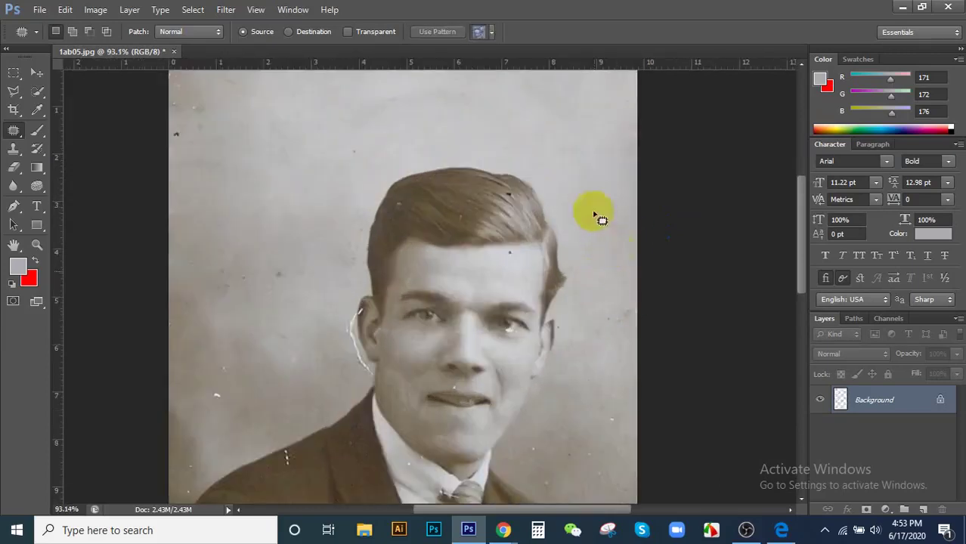
scroll(600, 216, "down", 5)
scroll(518, 190, "up", 3)
scroll(578, 345, "down", 4)
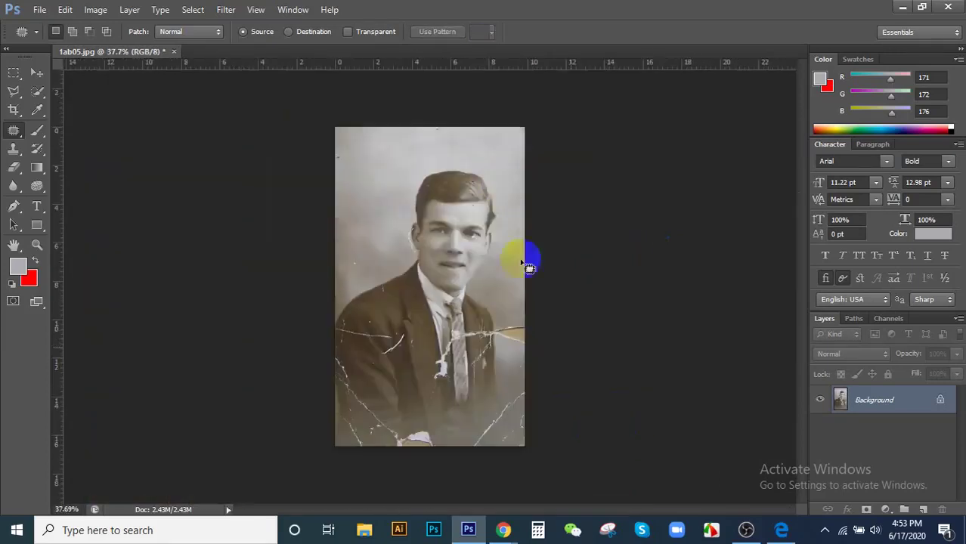
scroll(505, 190, "up", 3)
scroll(593, 263, "up", 5)
scroll(492, 207, "down", 4)
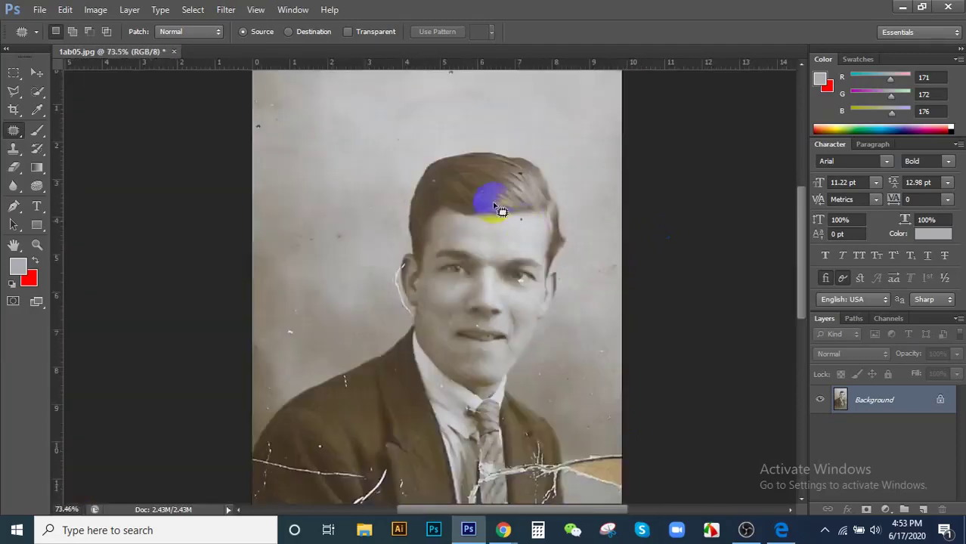
scroll(557, 225, "up", 5)
scroll(557, 226, "up", 2)
- Patch the dark spot on the forehead with nearby clean texture
mouse_move(571, 257)
left_mouse_down()
mouse_move(556, 255)
mouse_move(548, 270)
mouse_move(423, 285)
left_mouse_up()
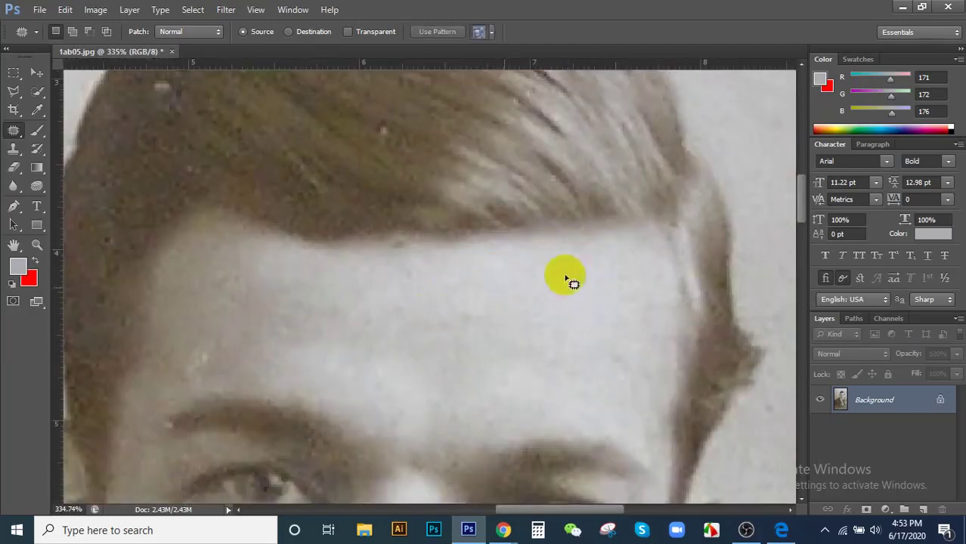
scroll(579, 281, "down", 3)
scroll(338, 157, "down", 4)
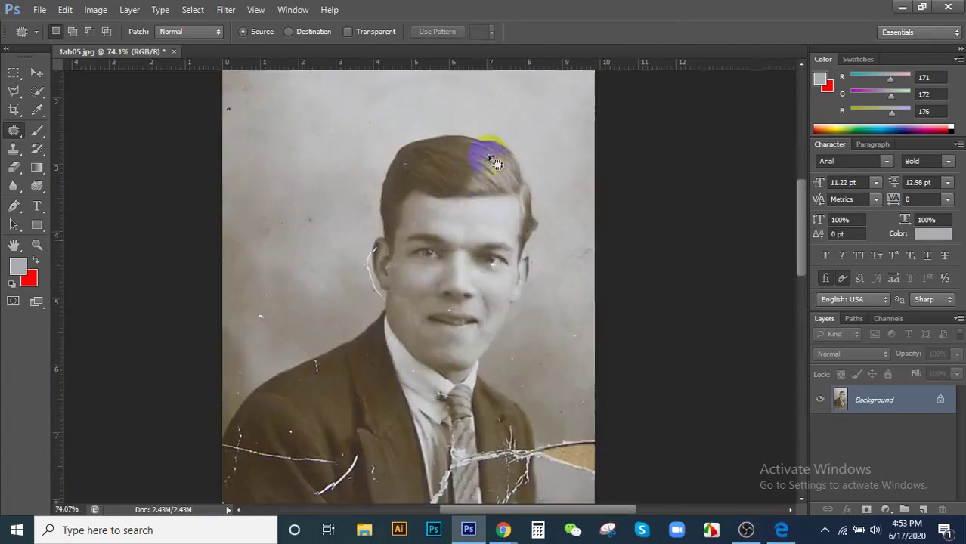
scroll(431, 216, "down", 2)
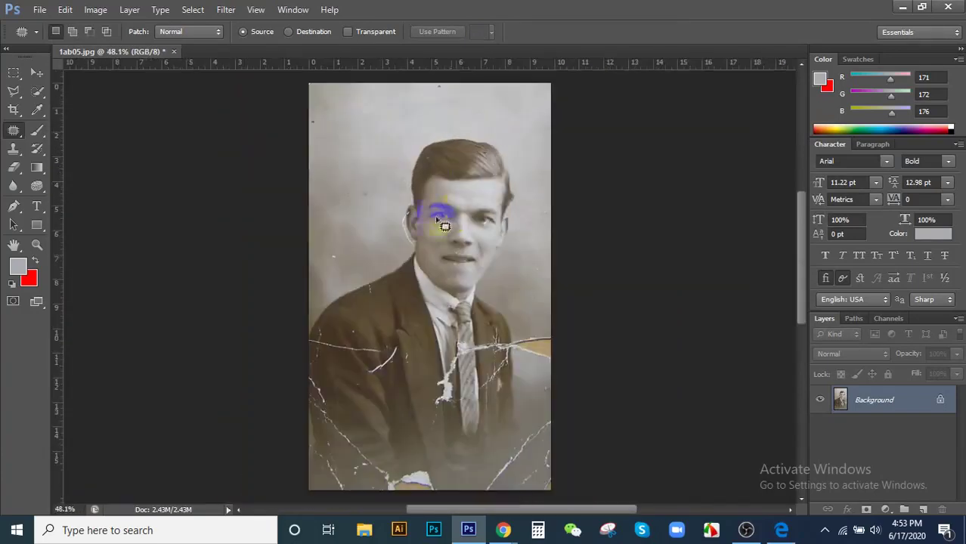
- Keep the Patch Tool and patch the top-left dark spot with clean background to its right
right_click(14, 131)
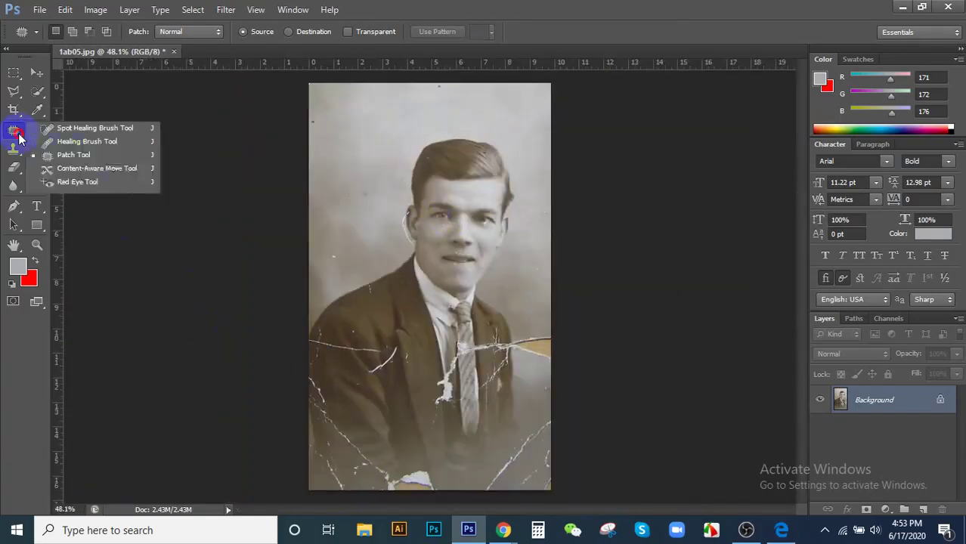
left_click(9, 136)
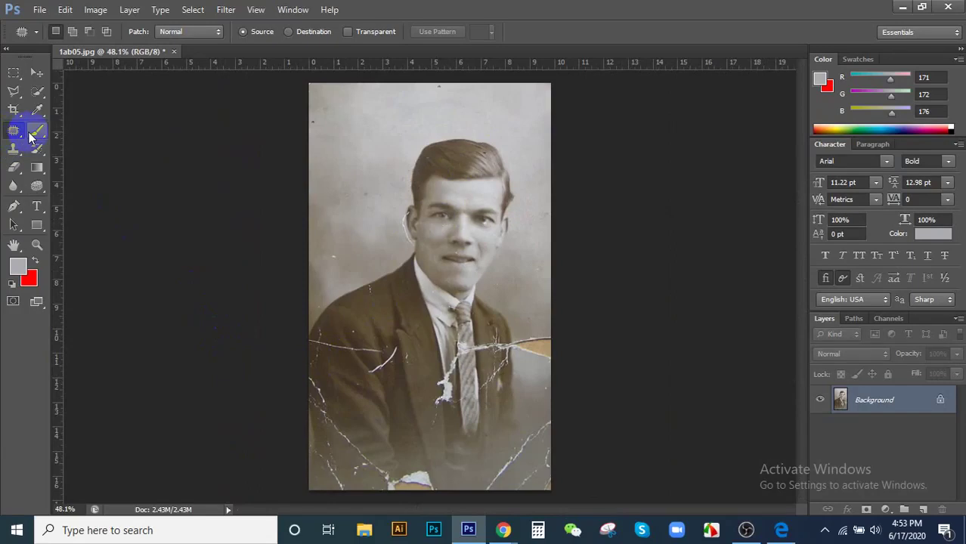
scroll(295, 138, "up", 5)
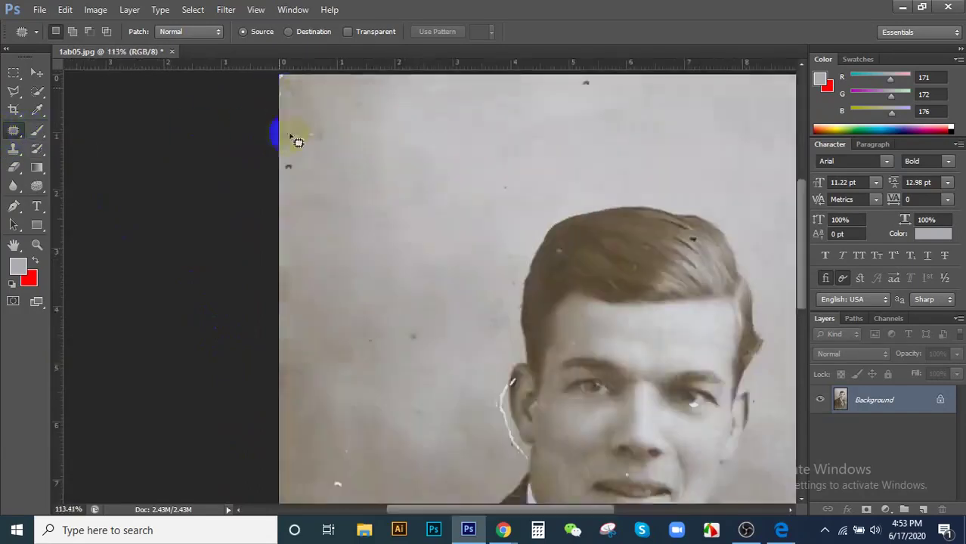
mouse_move(317, 170)
left_mouse_down()
mouse_move(256, 188)
mouse_move(325, 229)
left_mouse_up()
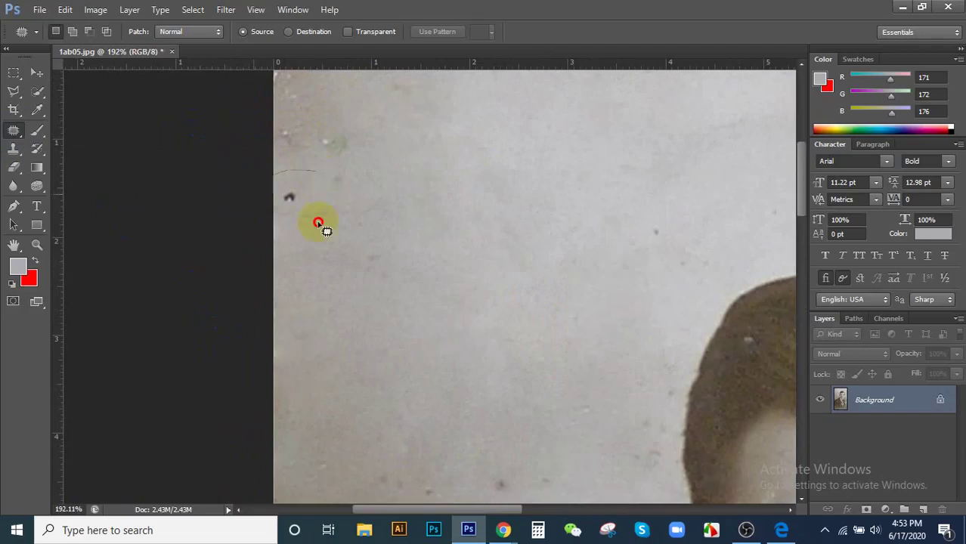
mouse_move(316, 195)
left_mouse_down()
mouse_move(287, 195)
mouse_move(549, 199)
left_mouse_up()
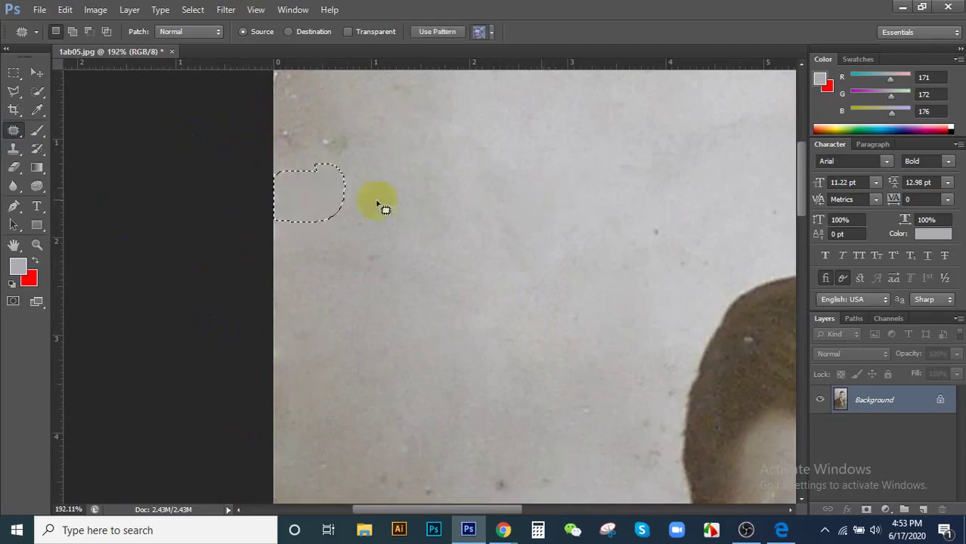
- Outline an area of plain background above the head and fill it with the right eye's detail
scroll(495, 257, "down", 1)
scroll(495, 257, "down", 1)
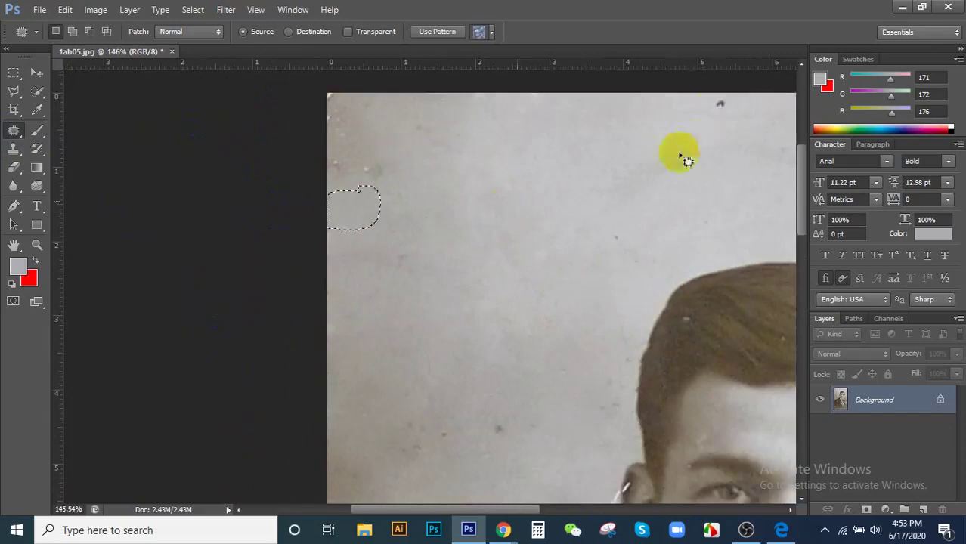
left_click_drag(722, 97, 727, 121)
mouse_move(597, 147)
left_mouse_down()
mouse_move(625, 133)
mouse_move(589, 155)
left_mouse_up()
scroll(449, 133, "down", 2)
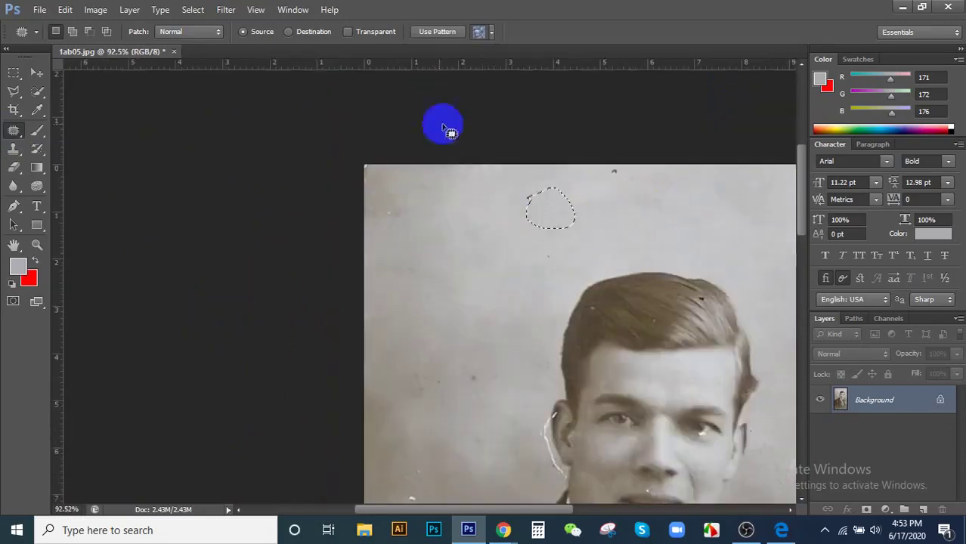
left_click_drag(544, 213, 694, 434)
left_click(569, 231)
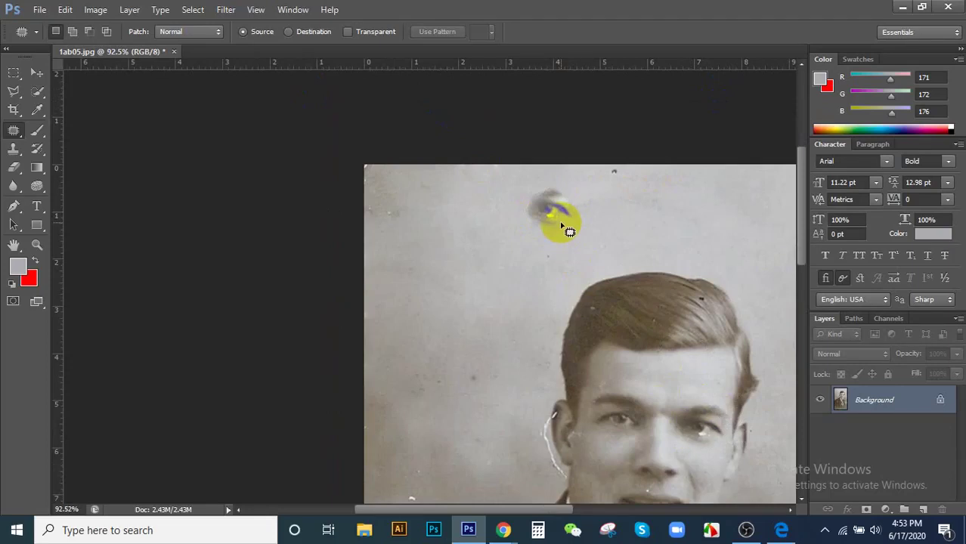
- Patch the stray eye marks in the top background with clean paper
scroll(675, 151, "up", 3)
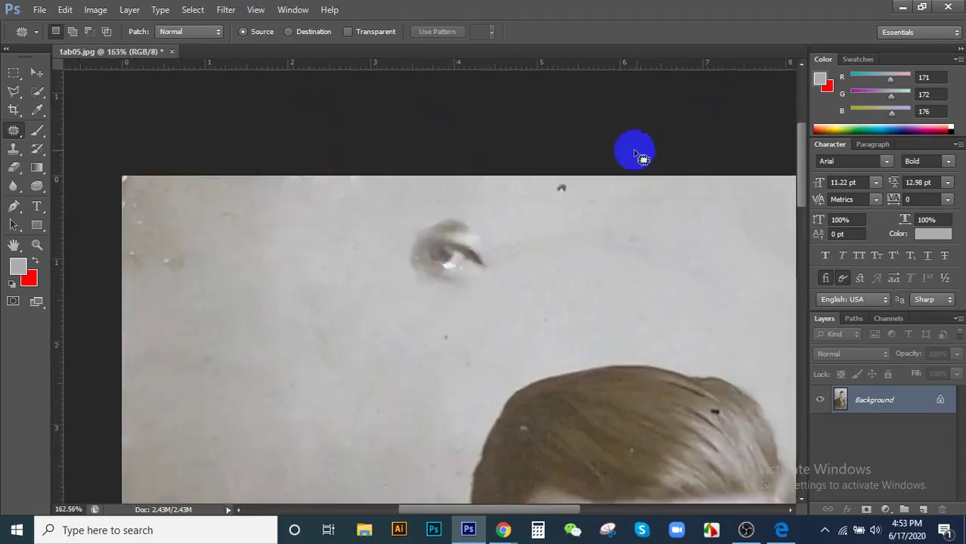
mouse_move(563, 181)
left_mouse_down()
mouse_move(608, 210)
mouse_move(574, 225)
left_mouse_up()
mouse_move(574, 208)
left_mouse_down()
mouse_move(503, 224)
mouse_move(446, 261)
left_mouse_up()
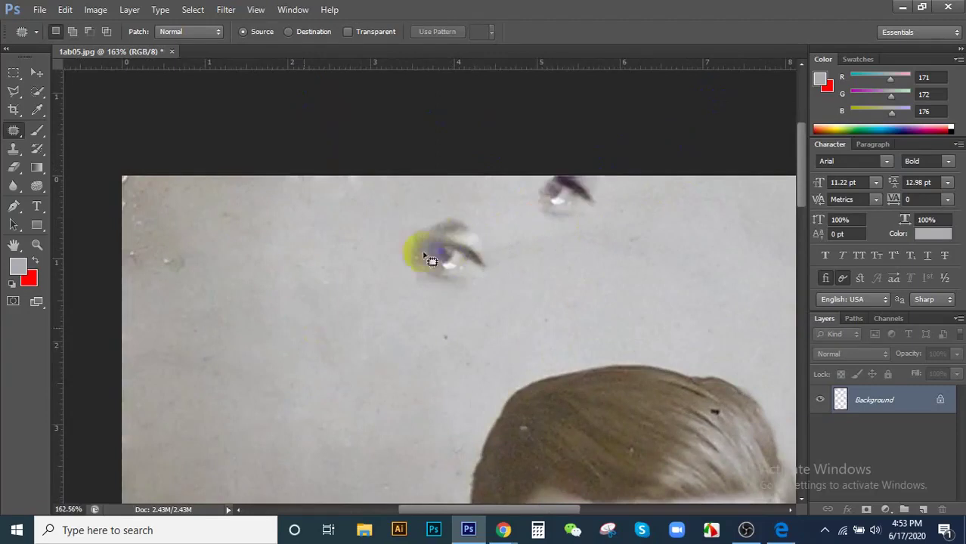
left_click_drag(388, 189, 521, 227)
mouse_move(407, 257)
left_mouse_down()
mouse_move(360, 317)
mouse_move(317, 345)
left_mouse_up()
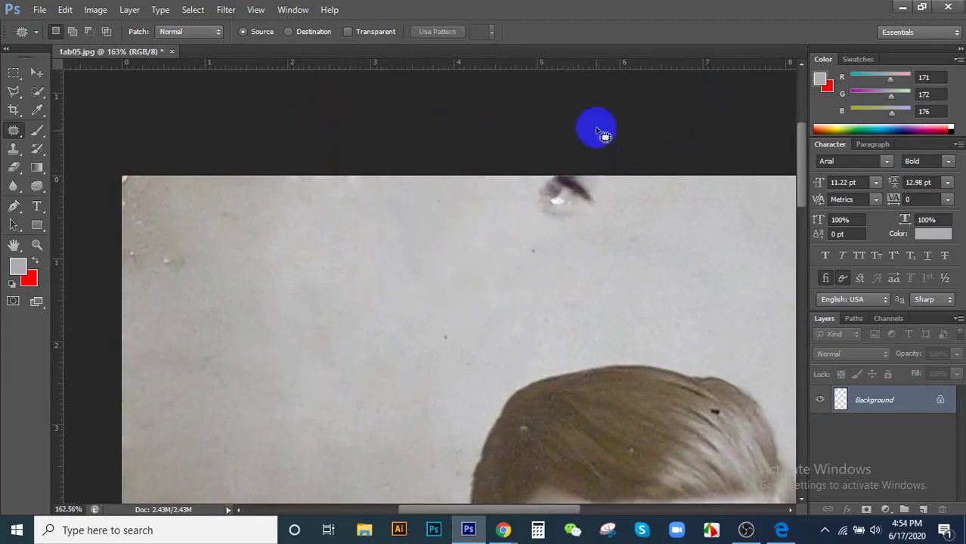
mouse_move(625, 225)
left_mouse_down()
mouse_move(550, 182)
mouse_move(531, 187)
left_mouse_up()
mouse_move(531, 193)
left_mouse_down()
mouse_move(470, 273)
mouse_move(438, 286)
left_mouse_up()
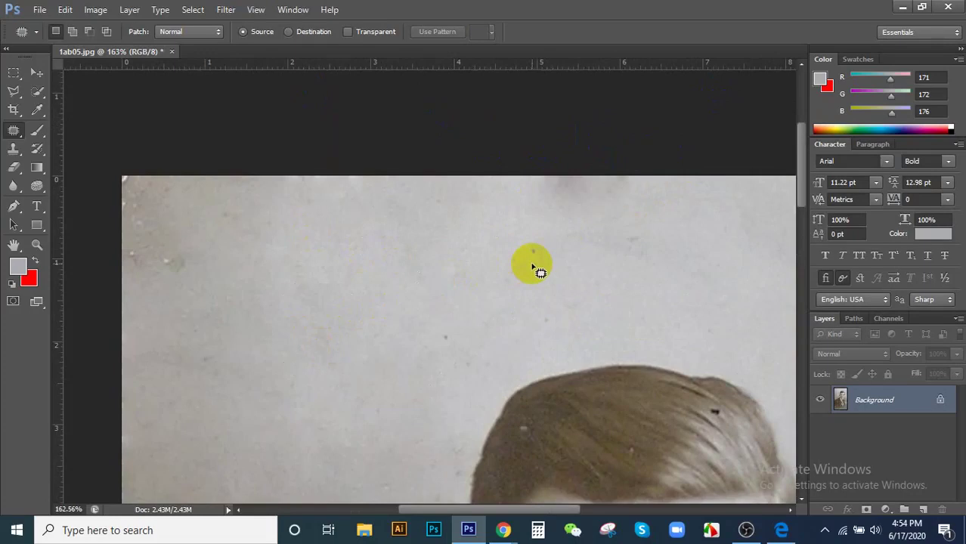
- Patch a background blemish and the blob near the forehead, deselecting after each
scroll(425, 190, "down", 3)
scroll(511, 339, "up", 3)
scroll(410, 244, "down", 3)
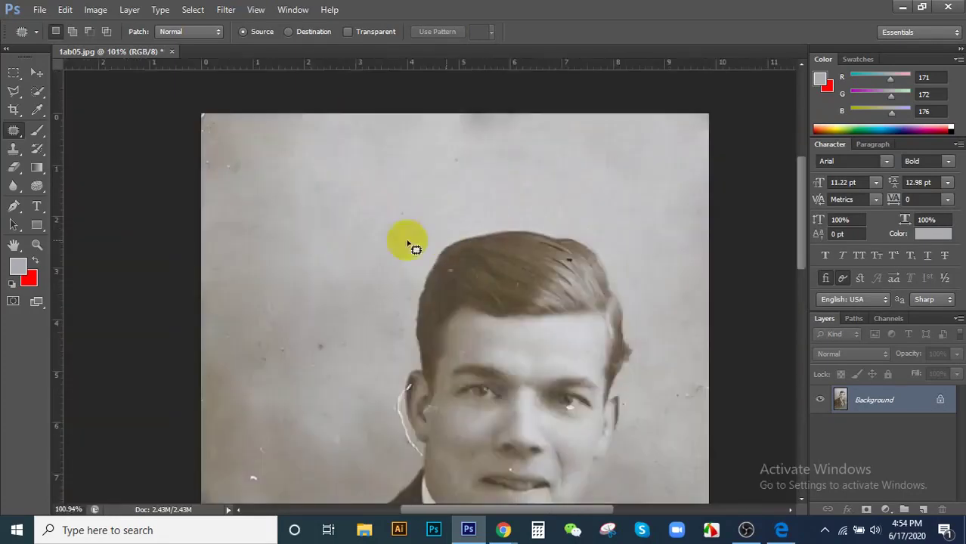
scroll(231, 163, "up", 3)
mouse_move(211, 171)
left_mouse_down()
mouse_move(270, 162)
mouse_move(256, 175)
left_mouse_up()
left_click_drag(250, 173, 383, 260)
key("ctrl+d")
scroll(599, 359, "down", 2)
mouse_move(356, 331)
left_mouse_down()
mouse_move(371, 396)
mouse_move(368, 343)
mouse_move(352, 375)
mouse_move(577, 375)
left_mouse_up()
key("ctrl+d")
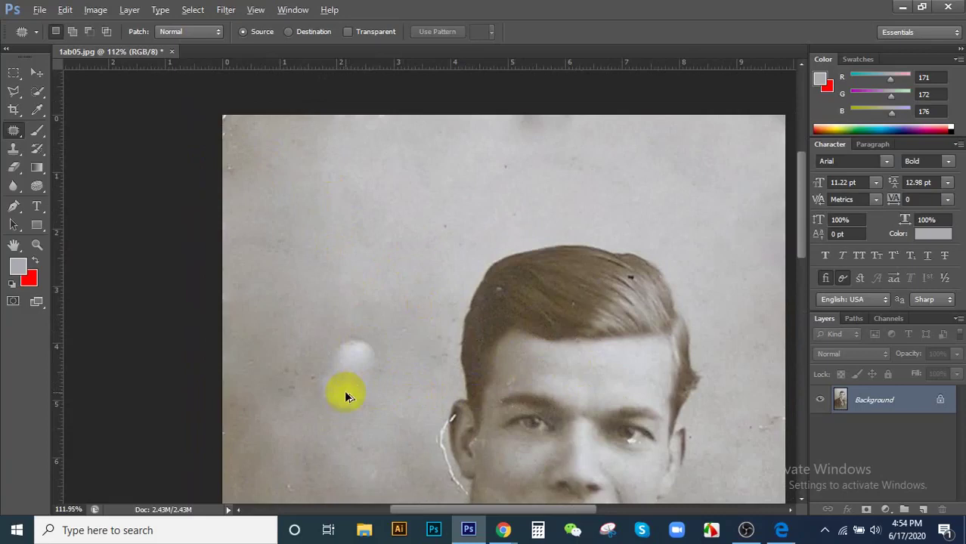
- Select the pale blob left of the head, cancel the JPEG Options dialog and dismiss the warning
left_click_drag(352, 331, 352, 332)
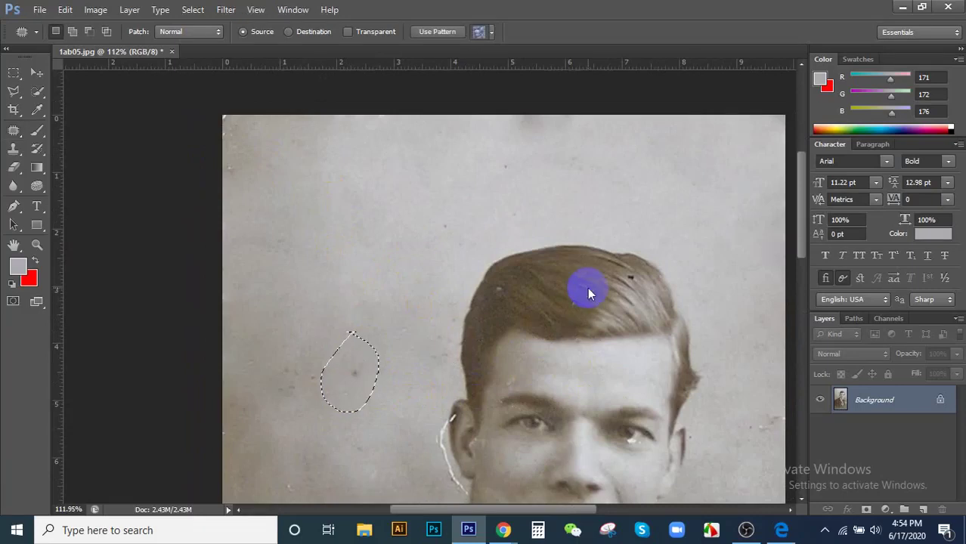
key("ctrl+s")
left_click(722, 164)
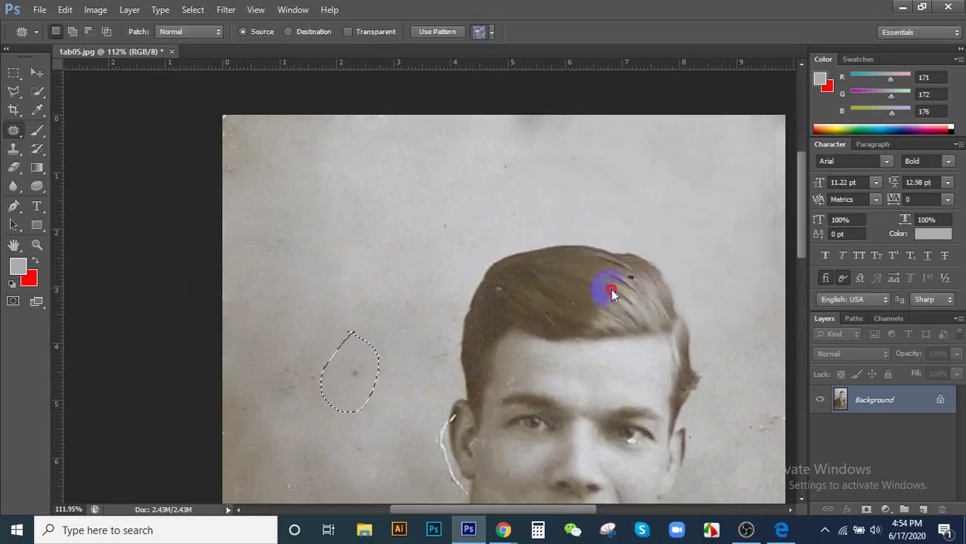
left_click(309, 356)
left_click(432, 295)
left_click(448, 209)
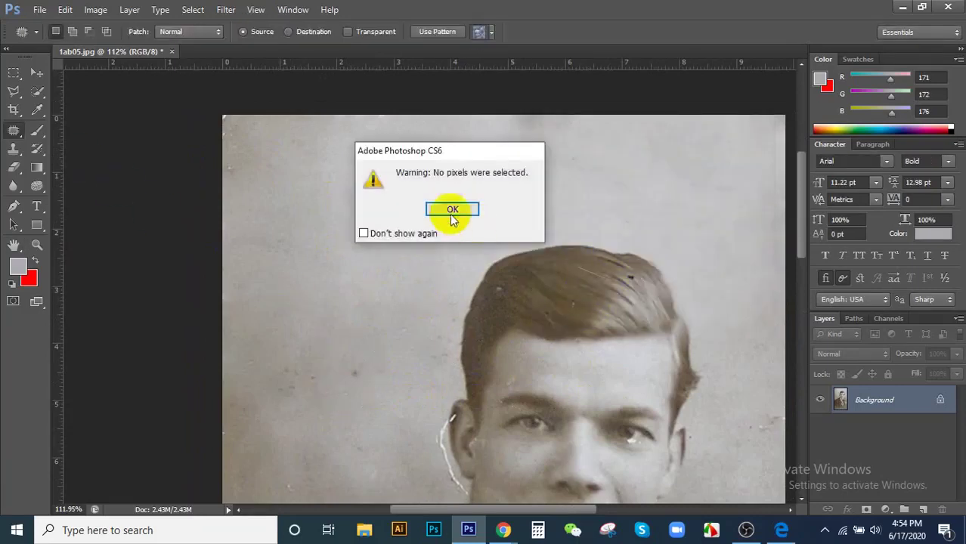
- Patch the damaged hair spot with lighter hair texture and deselect
mouse_move(596, 309)
left_mouse_down()
mouse_move(564, 272)
mouse_move(594, 309)
left_mouse_up()
left_click_drag(561, 314, 580, 488)
key("ctrl+d")
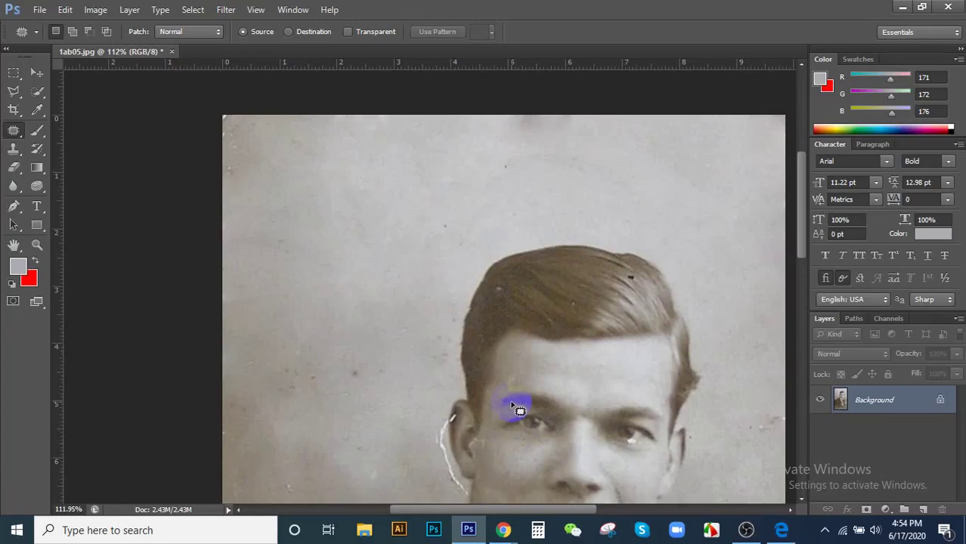
scroll(528, 310, "down", 5)
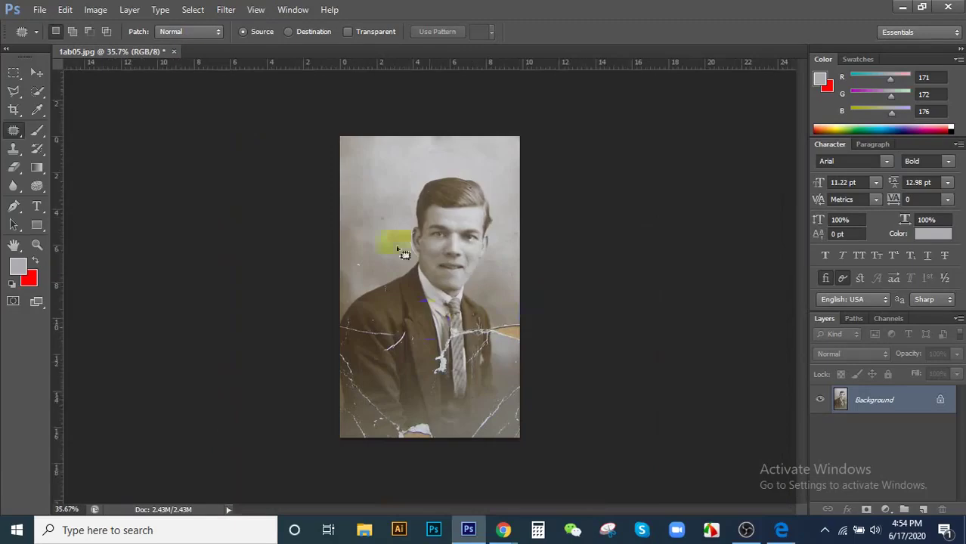
- Switch to the Brush Tool, set at size 90, 43% opacity and 45% flow
left_click_drag(37, 130, 103, 136)
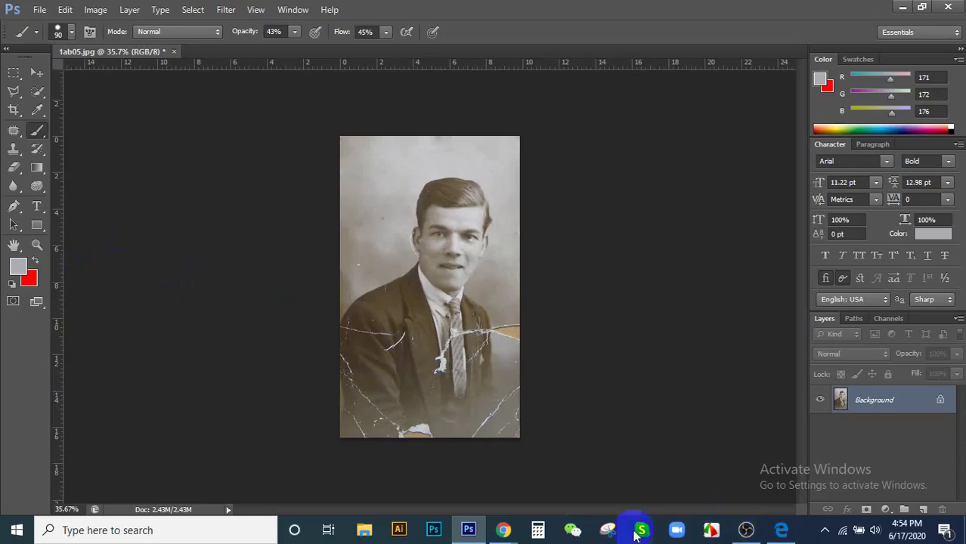
- Move past the Photoshop and screen-recorder windows to bring the Google Meet call to the front
left_click(468, 531)
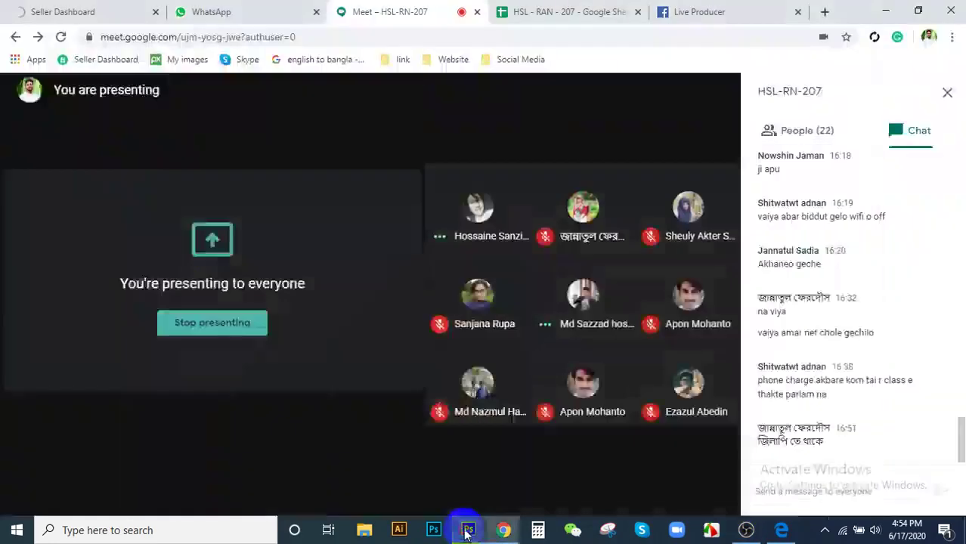
left_click(468, 531)
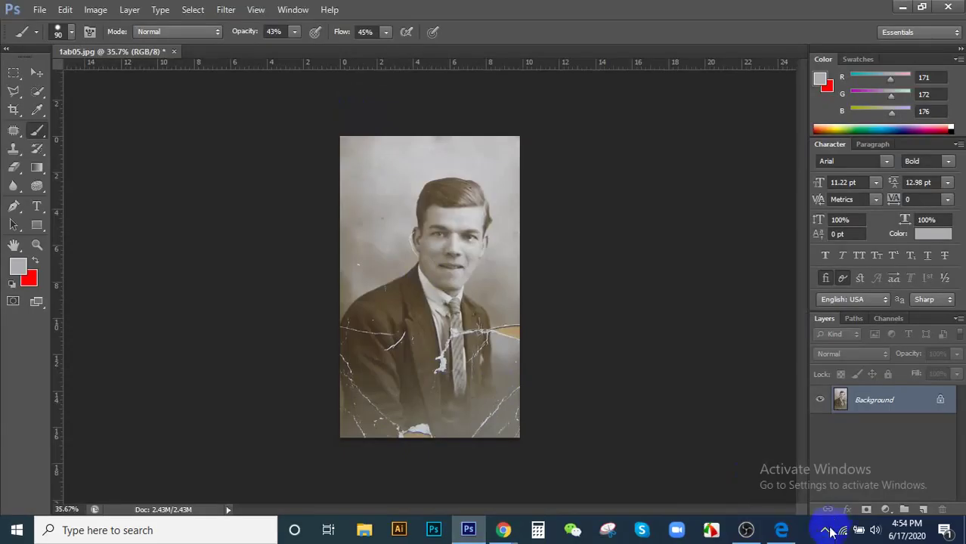
left_click(827, 532)
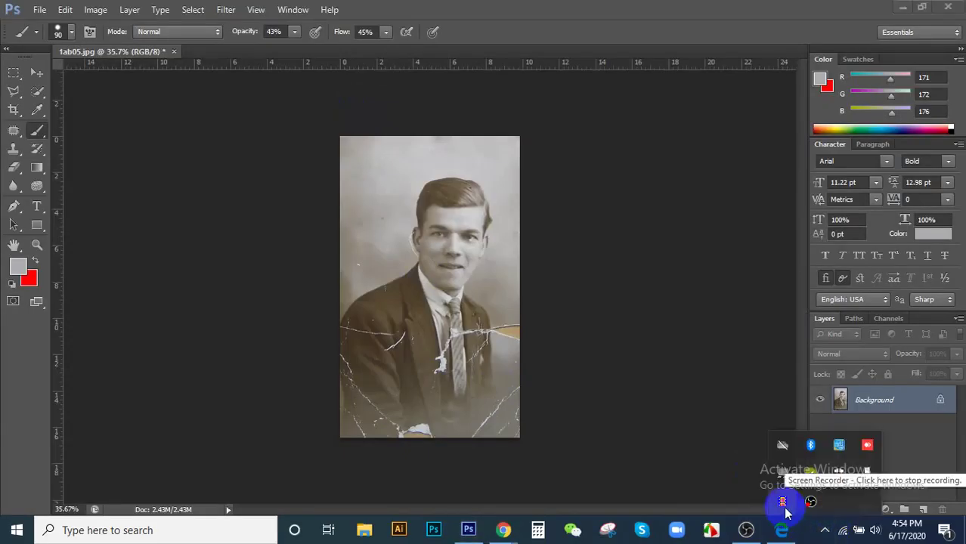
left_click(746, 532)
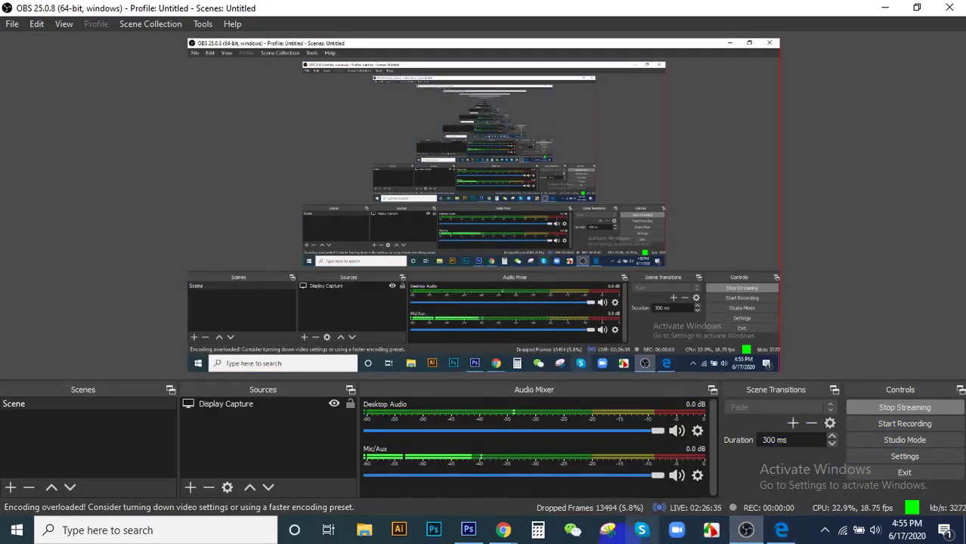
left_click(469, 530)
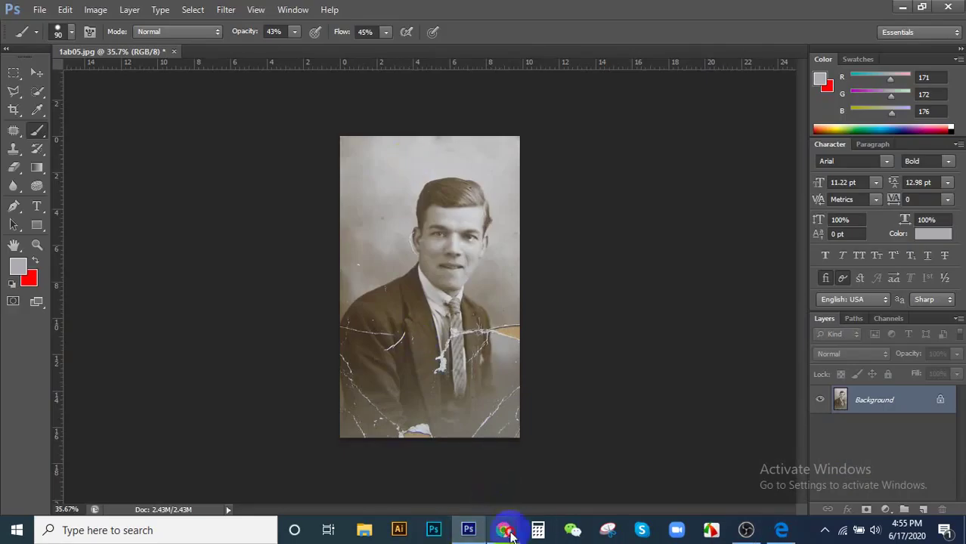
mouse_move(508, 533)
left_click(409, 451)
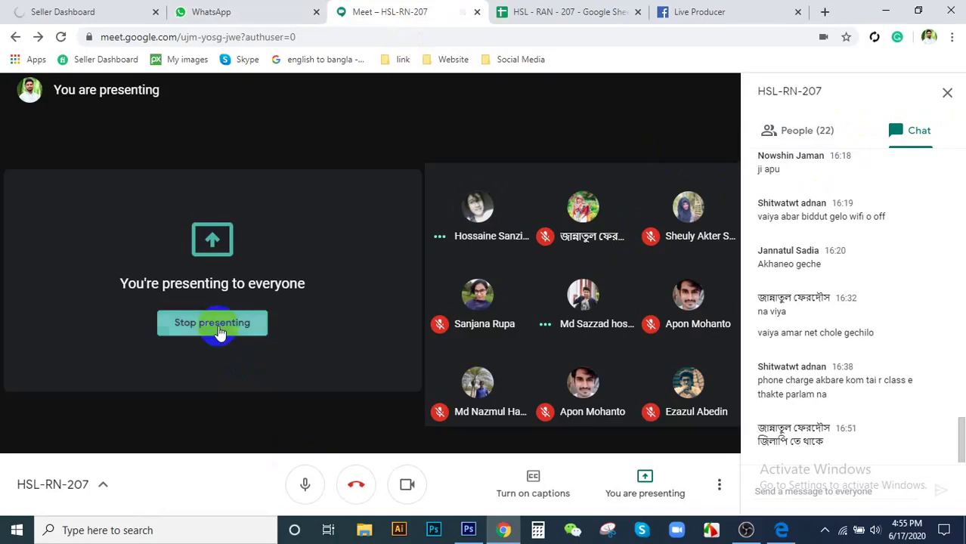
- Stop presenting, show the People list of 21, and open the call's more-options menu
left_click(212, 323)
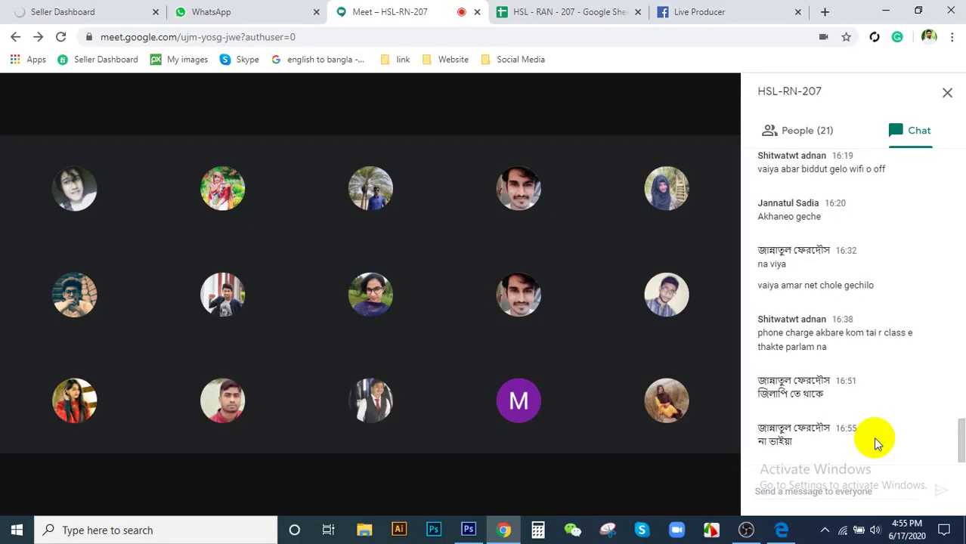
left_click(806, 132)
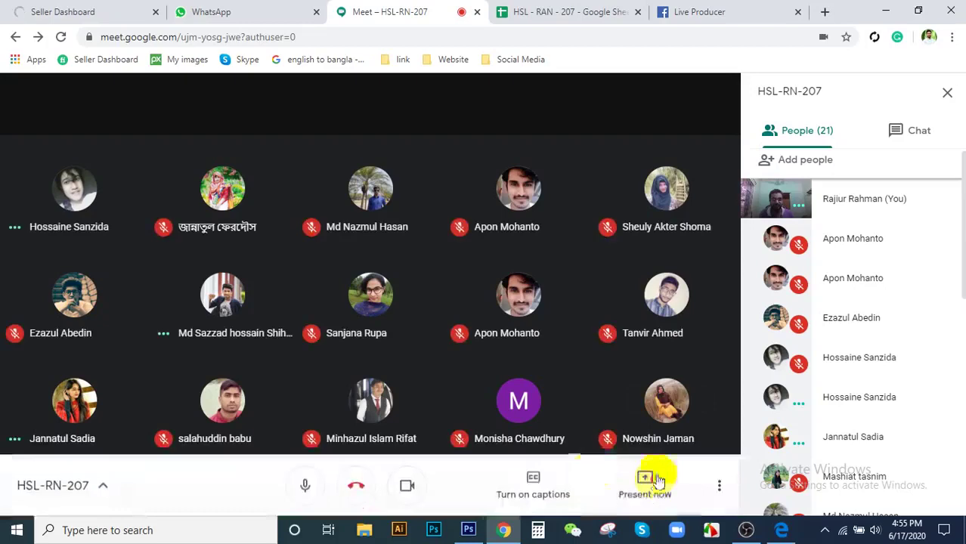
left_click(654, 470)
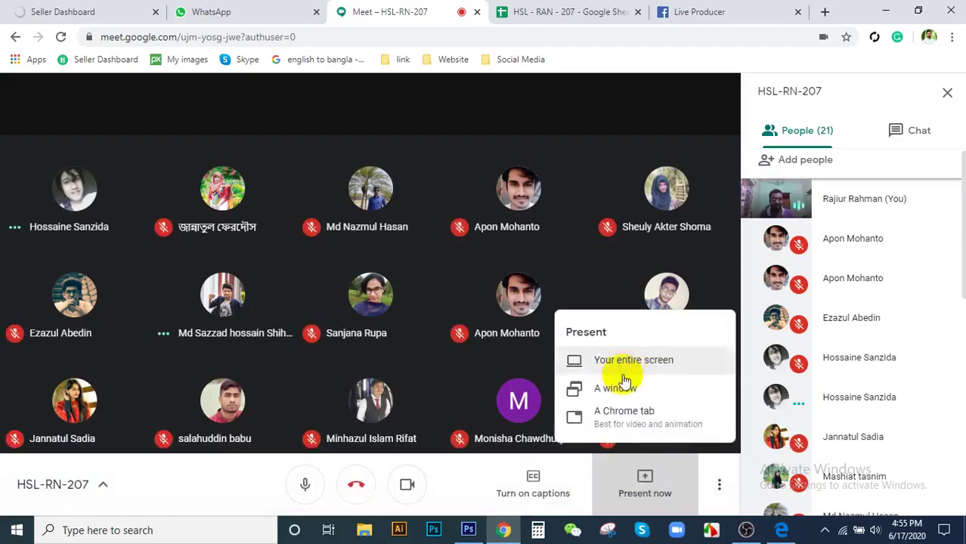
left_click(771, 204)
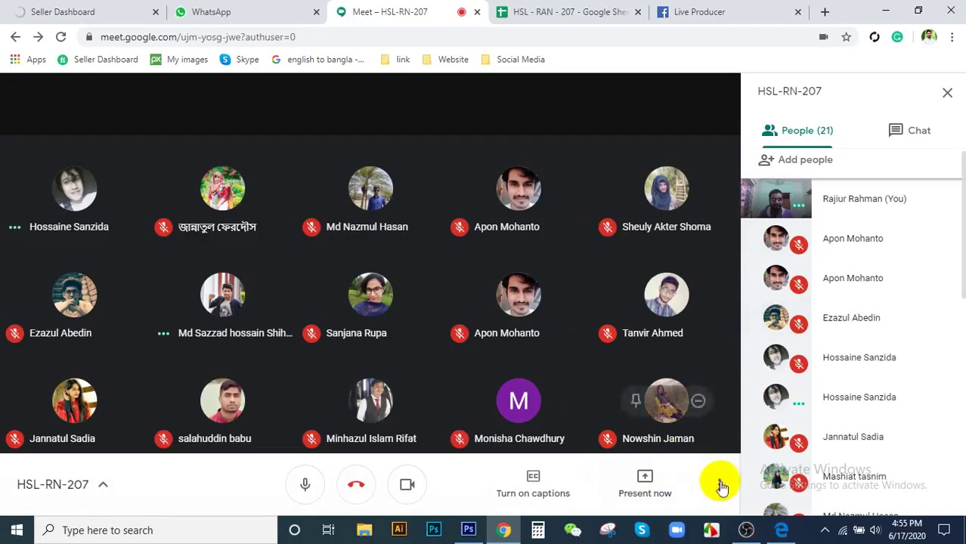
left_click(712, 368)
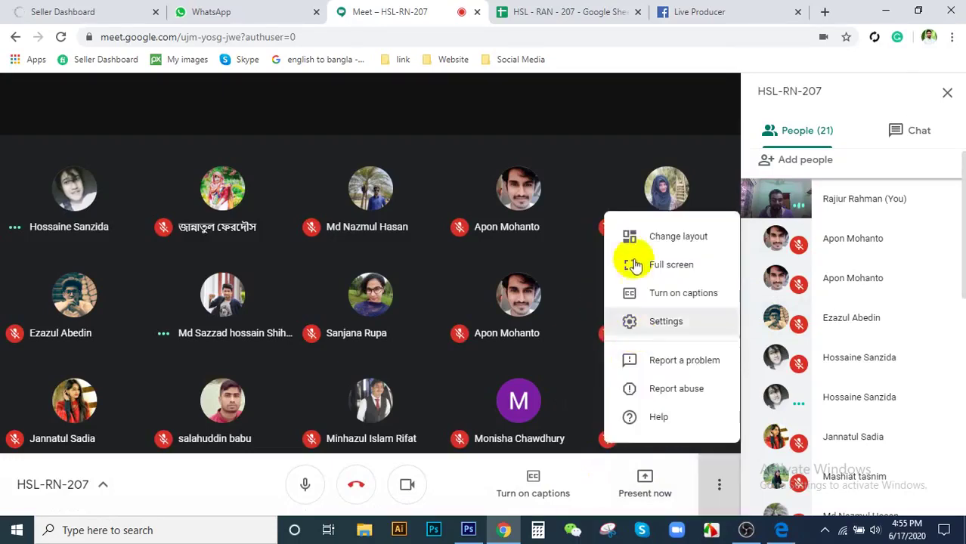
- Change the call layout to Sidebar
left_click(648, 240)
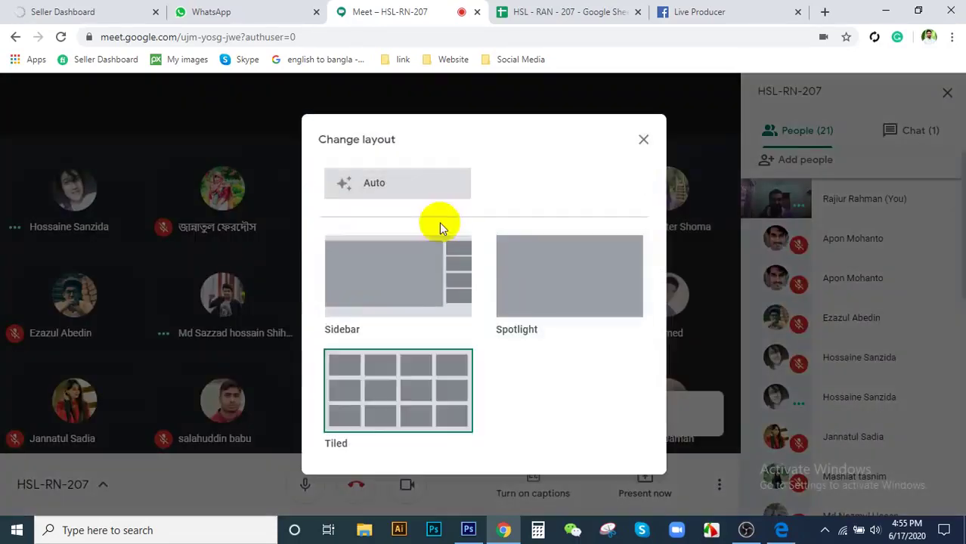
left_click(411, 293)
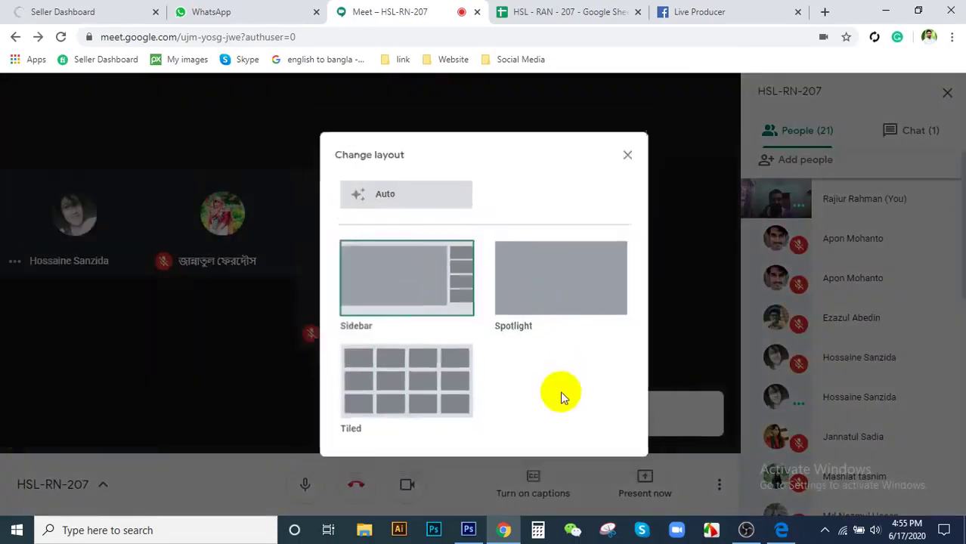
left_click(632, 406)
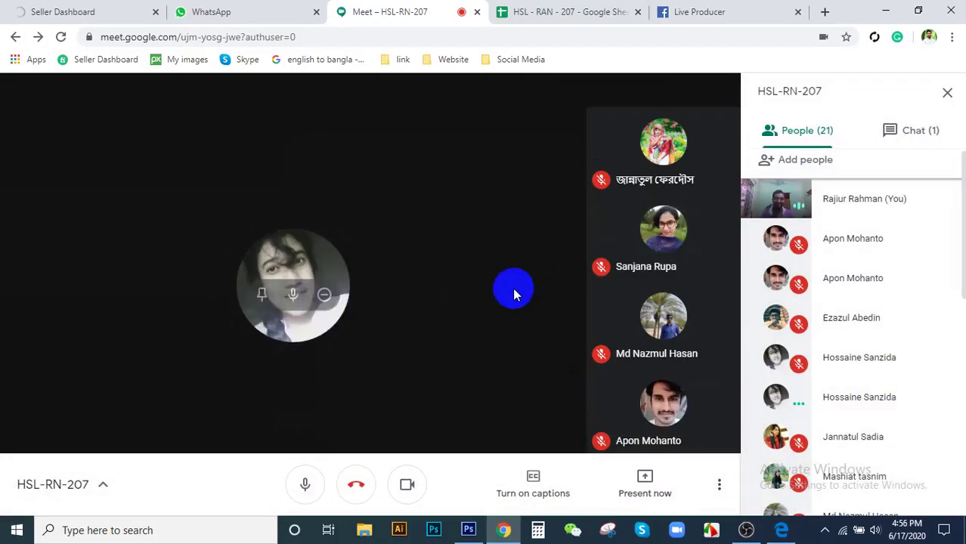
- Read the new chat message, then return to the People list of 22
left_click(905, 136)
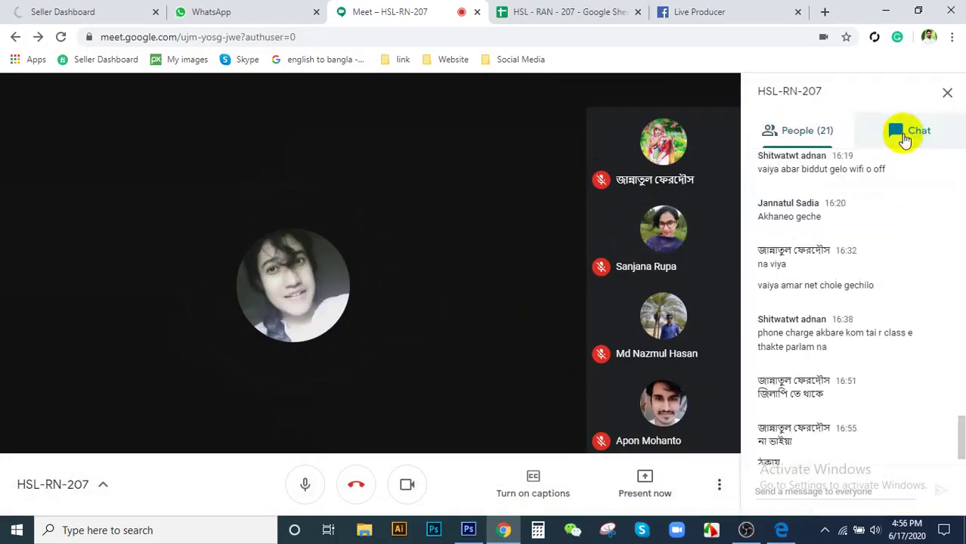
scroll(827, 354, "down", 1)
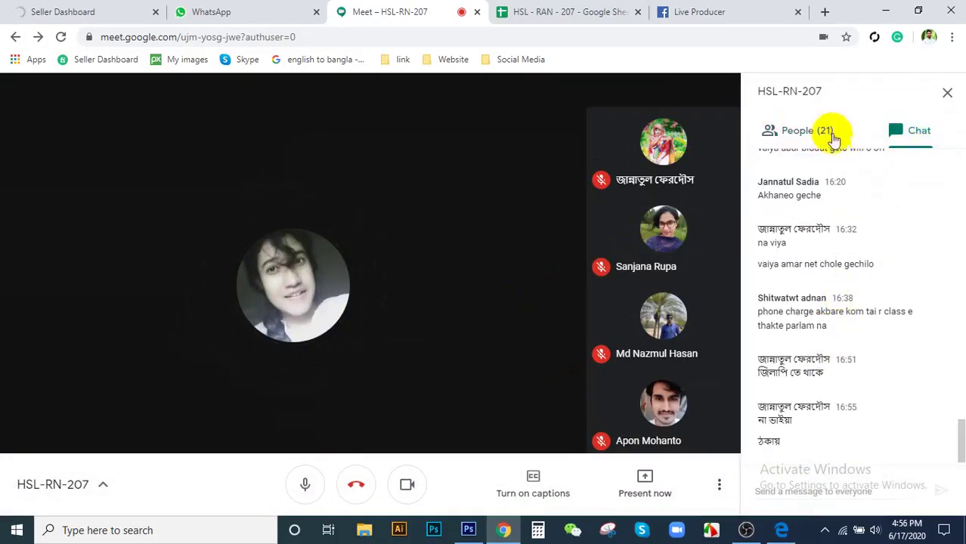
left_click(555, 176)
left_click(285, 211)
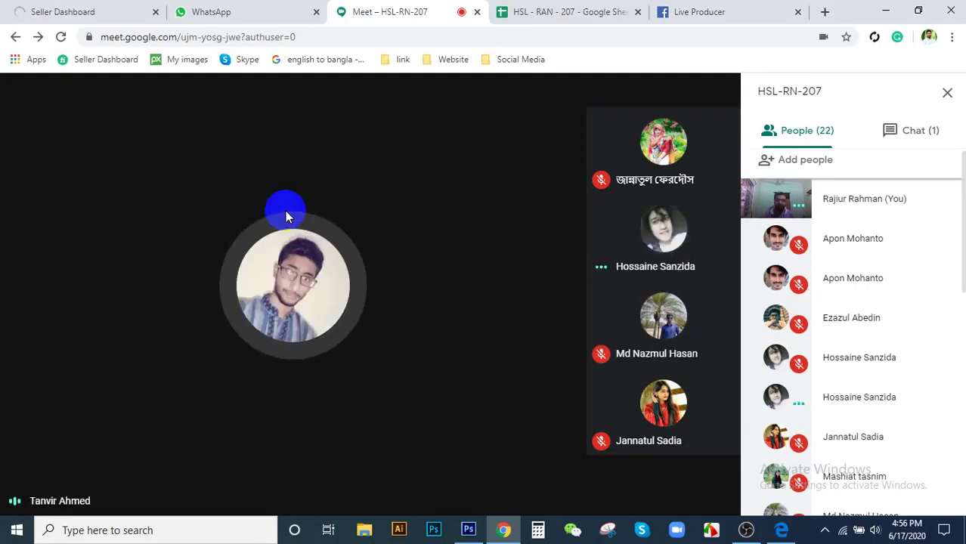
left_click(902, 136)
left_click(769, 131)
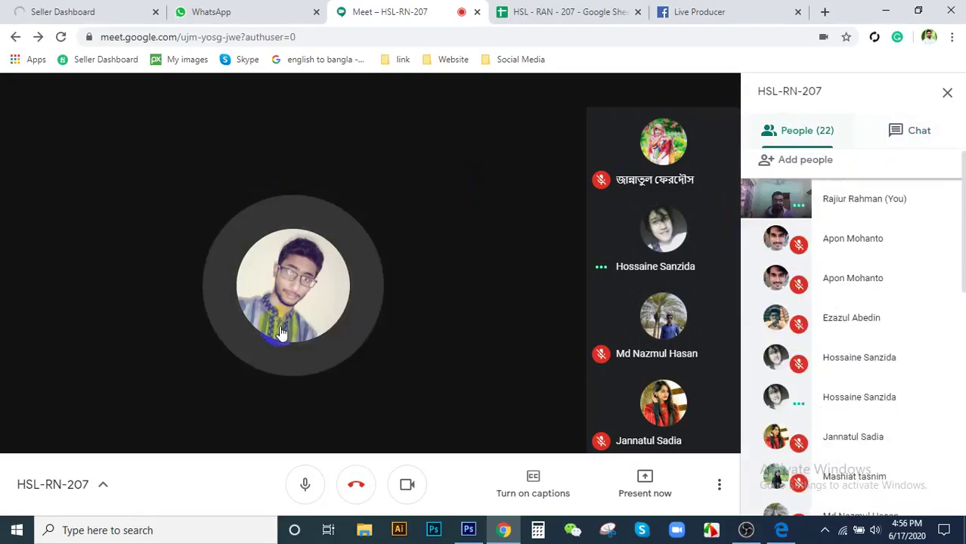
mouse_move(283, 335)
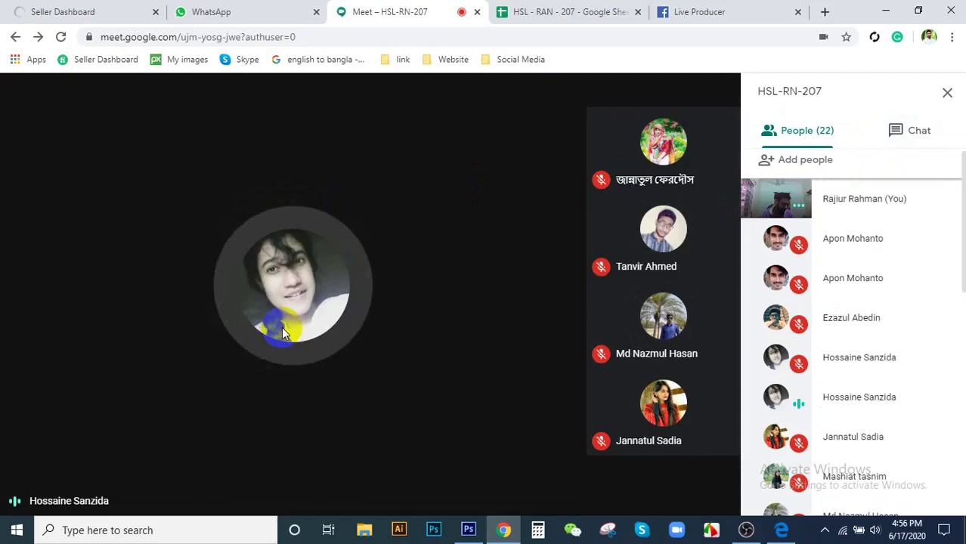
- Return to the portrait and paint light grey brush dabs and strokes along the jacket shoulder
left_click(469, 530)
left_click(435, 221)
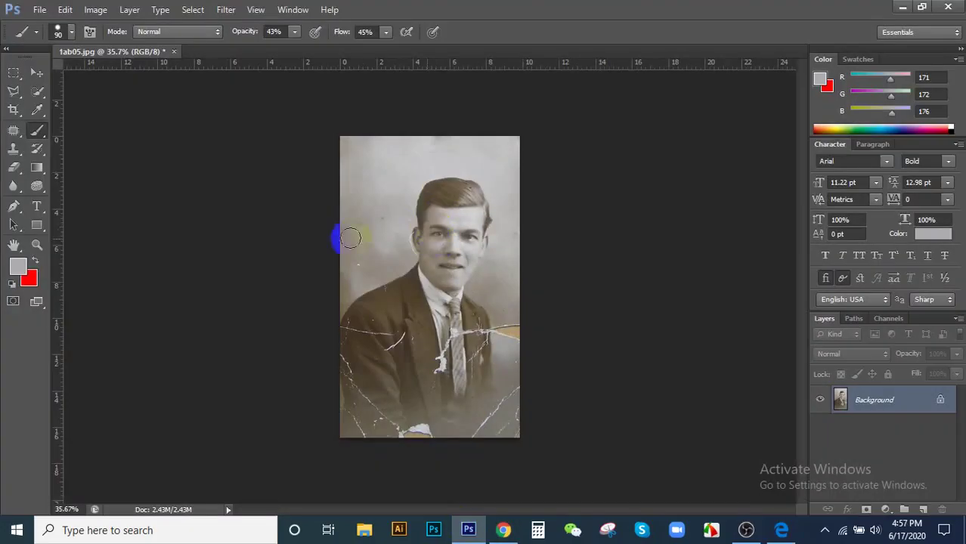
left_click(396, 286)
left_click(377, 250)
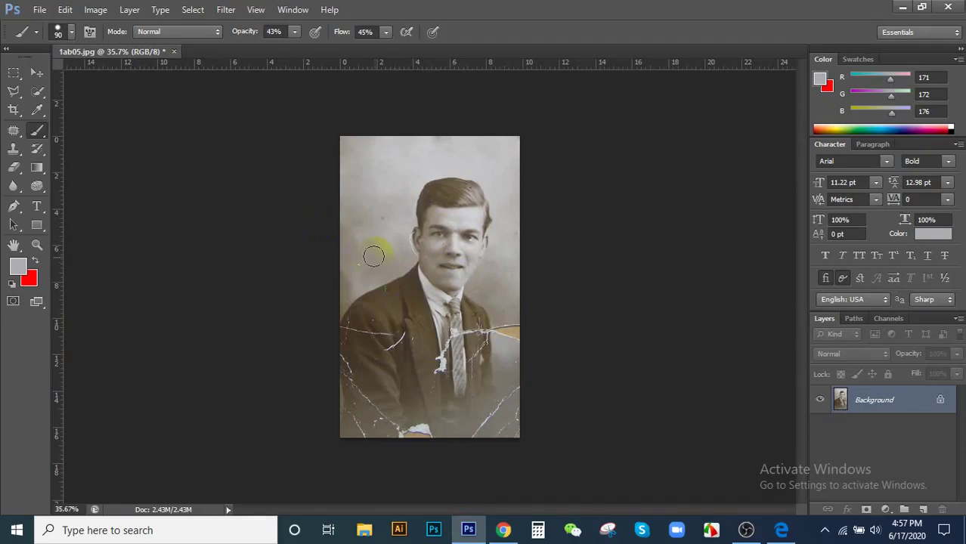
scroll(371, 258, "up", 5)
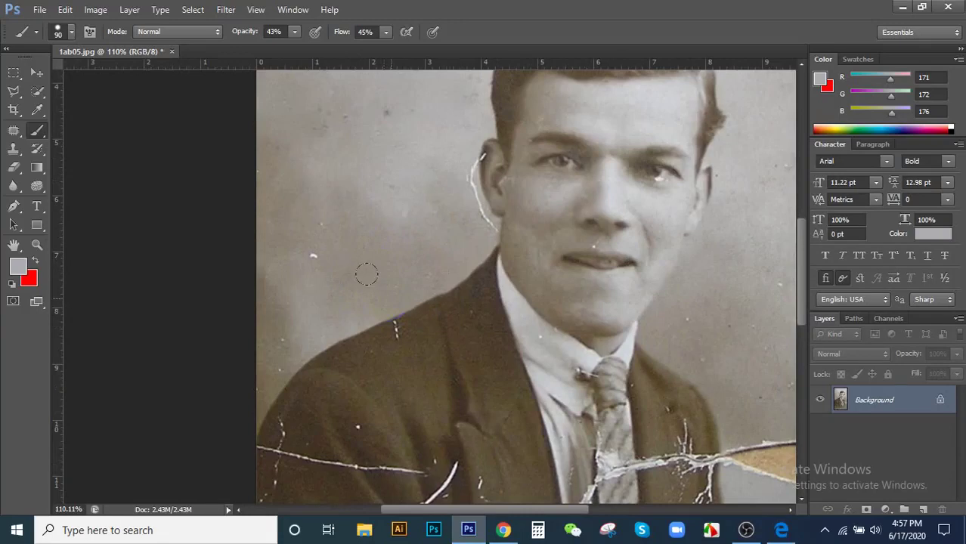
left_click(488, 330)
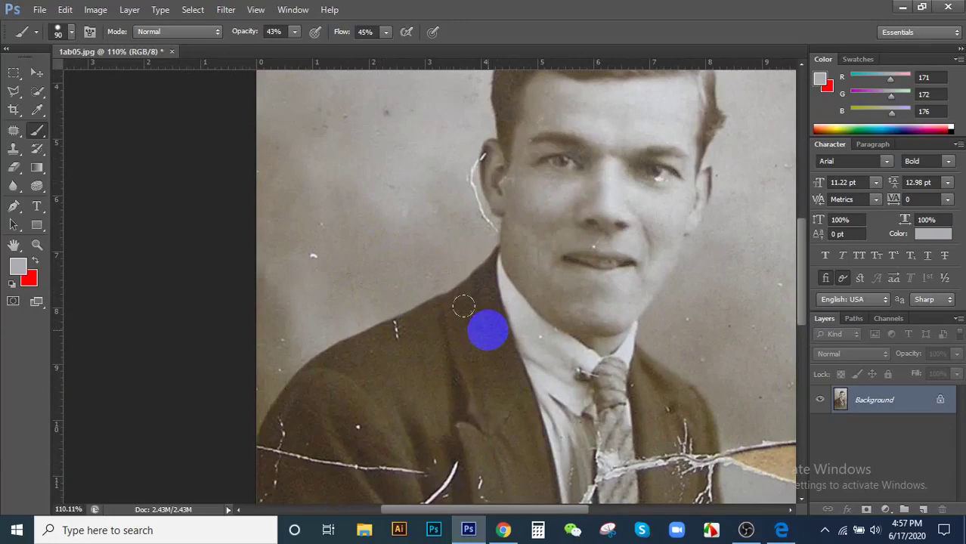
left_click_drag(463, 306, 442, 312)
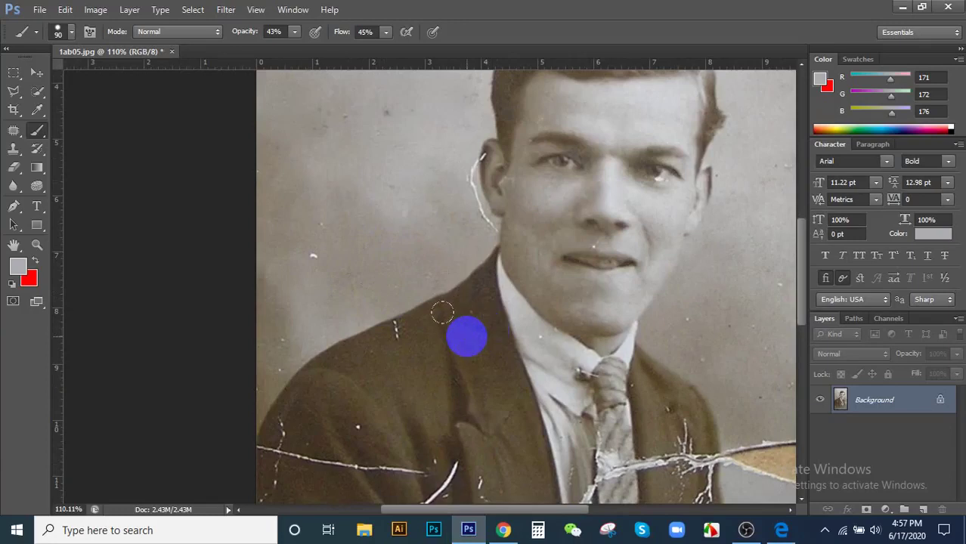
left_click(55, 98)
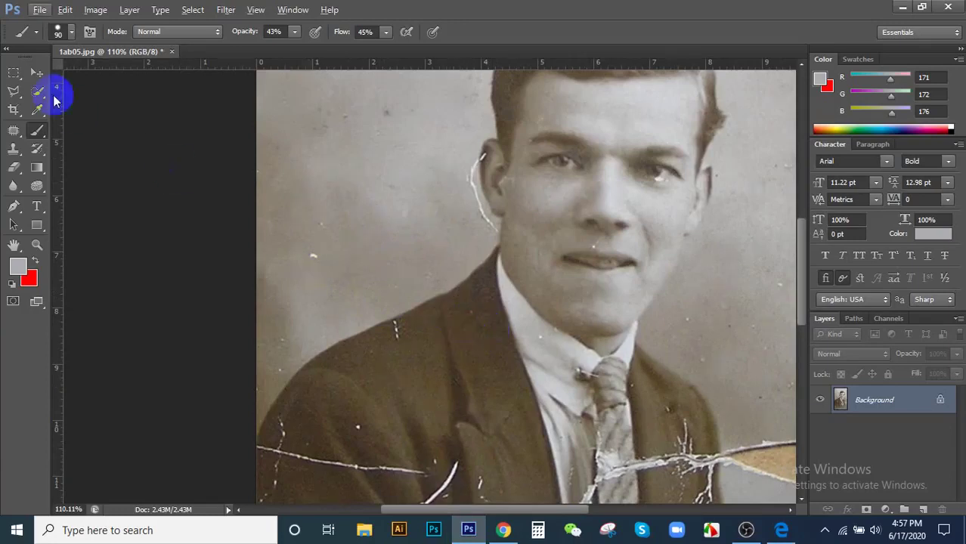
- Return to the HSL-RN-207 Meet call and scroll through its 21-person People list
left_click(503, 532)
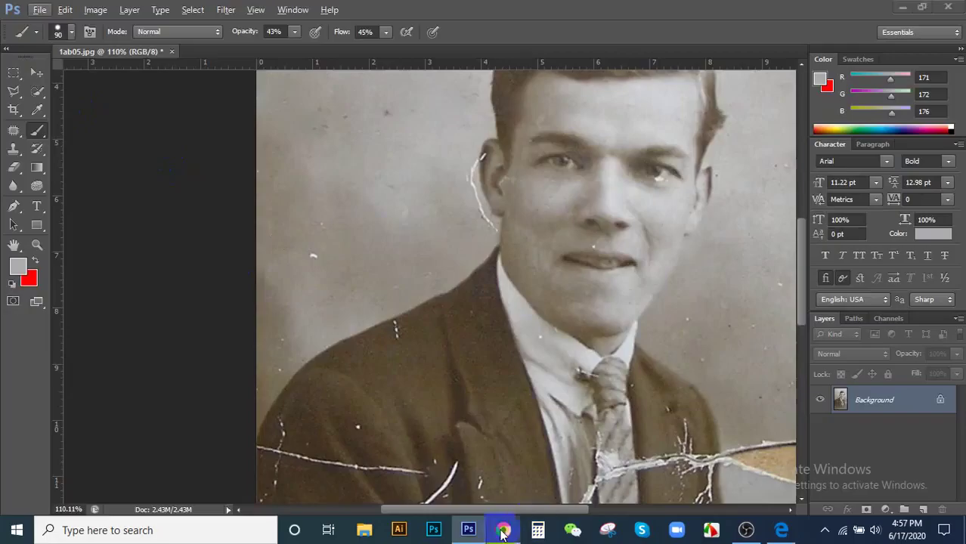
left_click(371, 287)
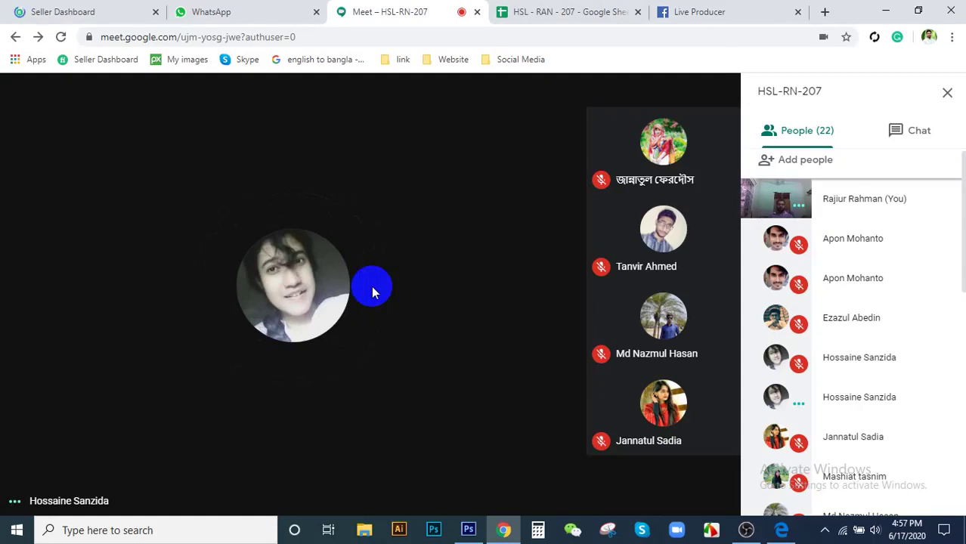
scroll(847, 388, "down", 3)
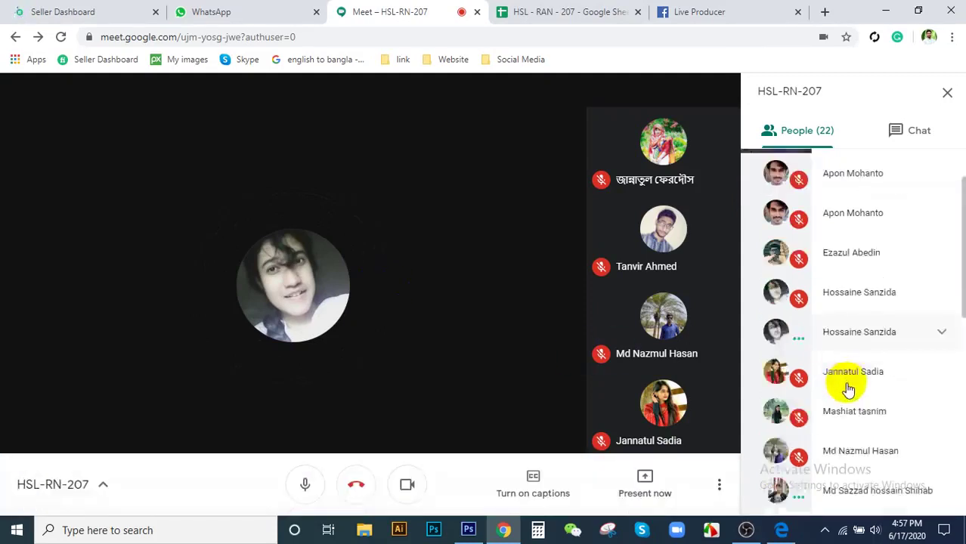
left_click(849, 388)
scroll(849, 388, "down", 1)
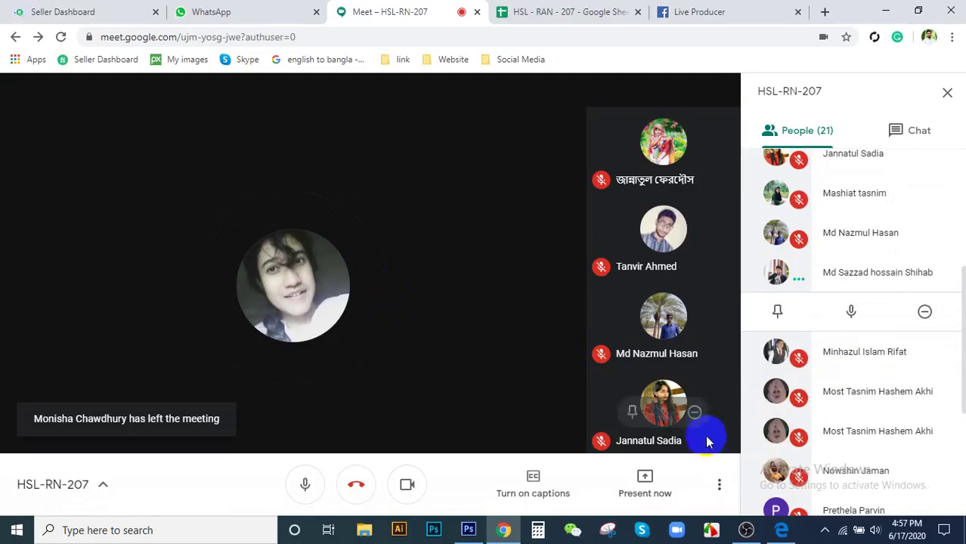
mouse_move(706, 428)
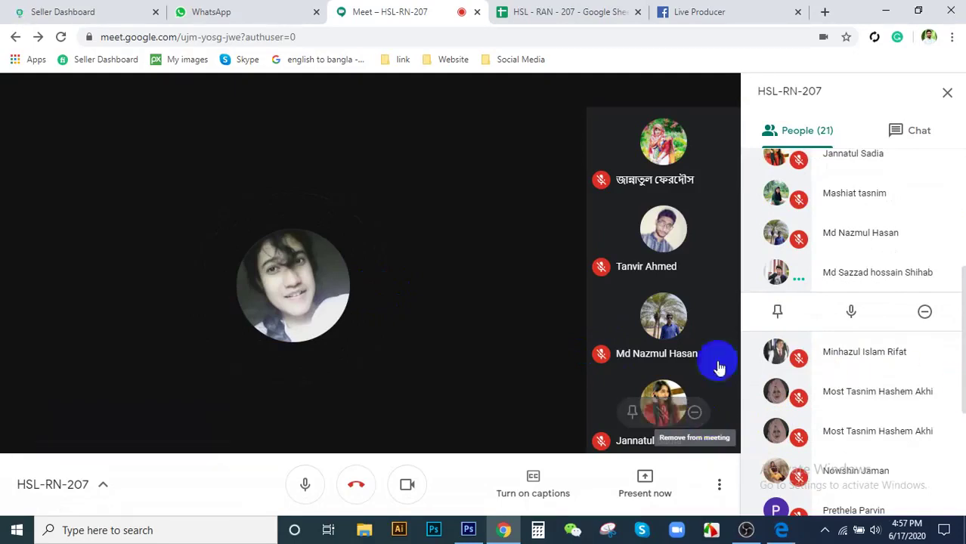
mouse_move(534, 294)
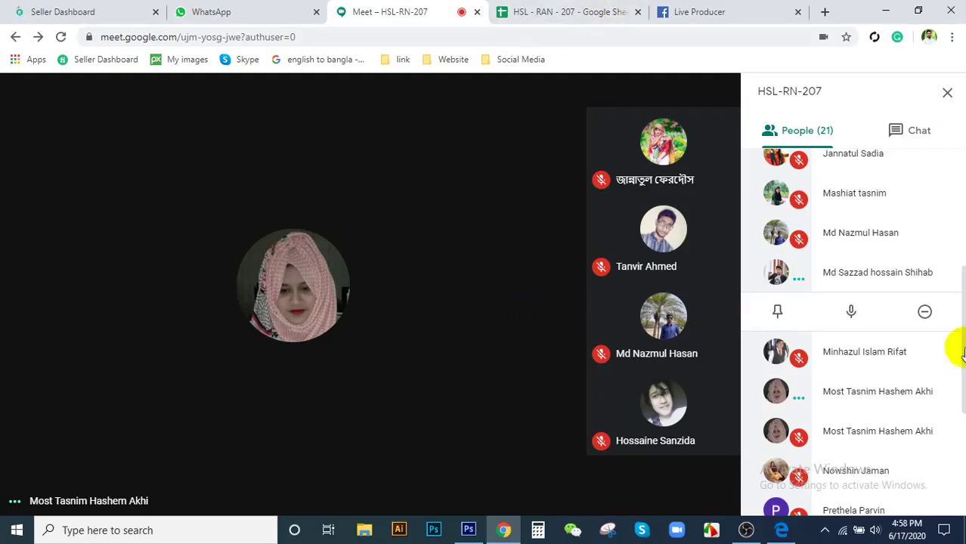
- Scroll the 23-person People list back to the top while the student's screen share begins
scroll(893, 288, "up", 4)
scroll(877, 280, "down", 7)
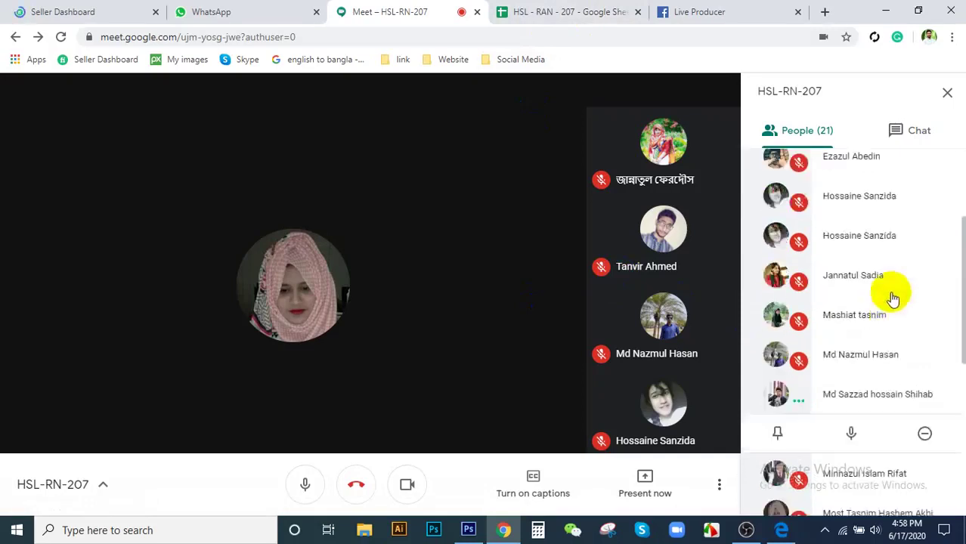
left_click(433, 377)
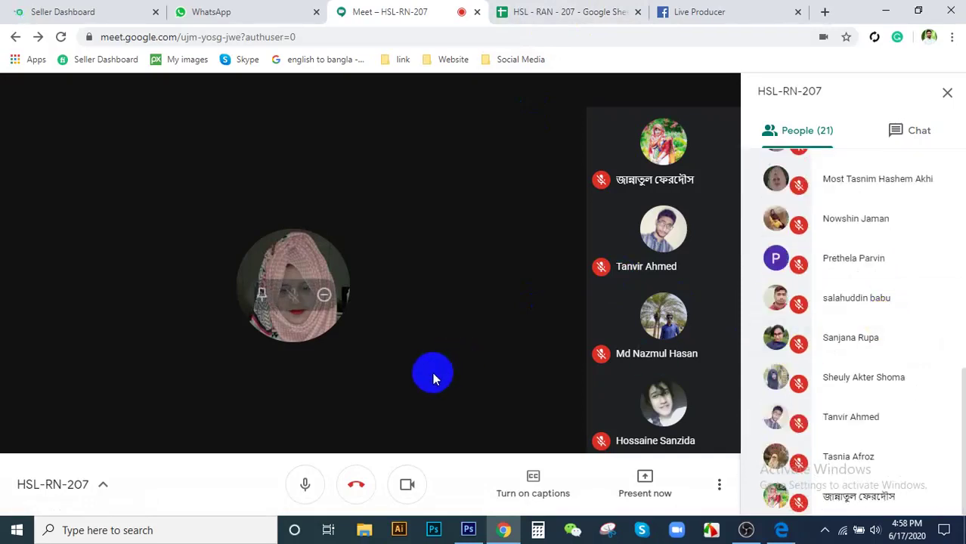
left_click(632, 252)
left_click(449, 296)
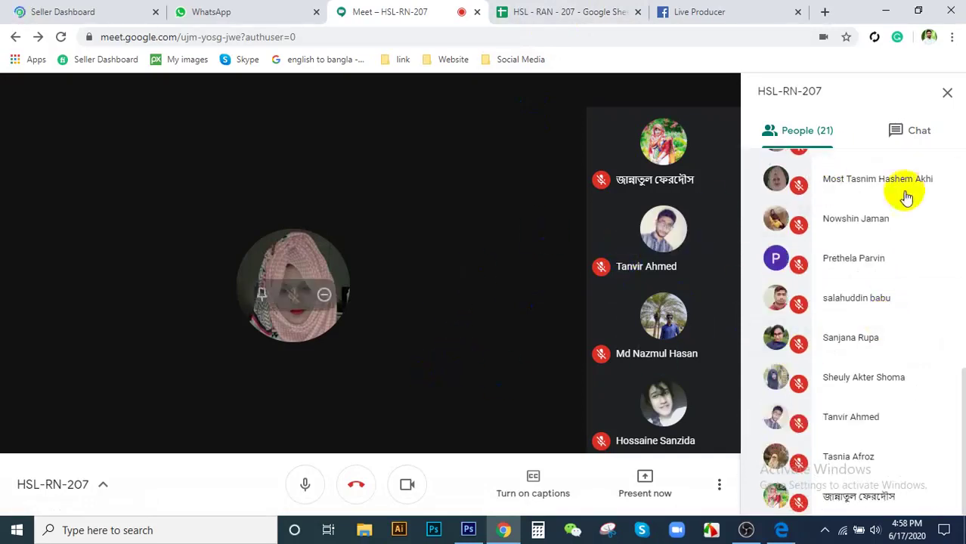
scroll(879, 268, "up", 10)
left_click(556, 254)
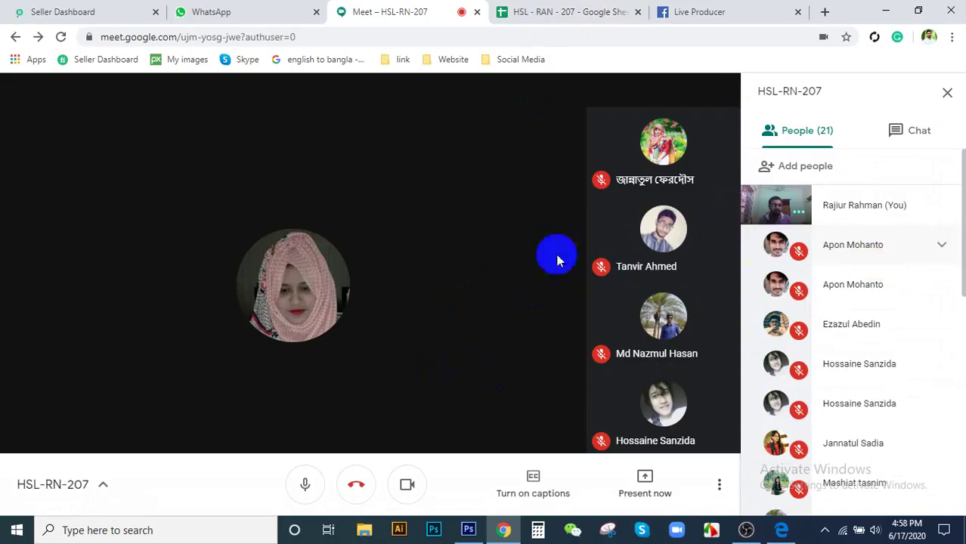
left_click(477, 237)
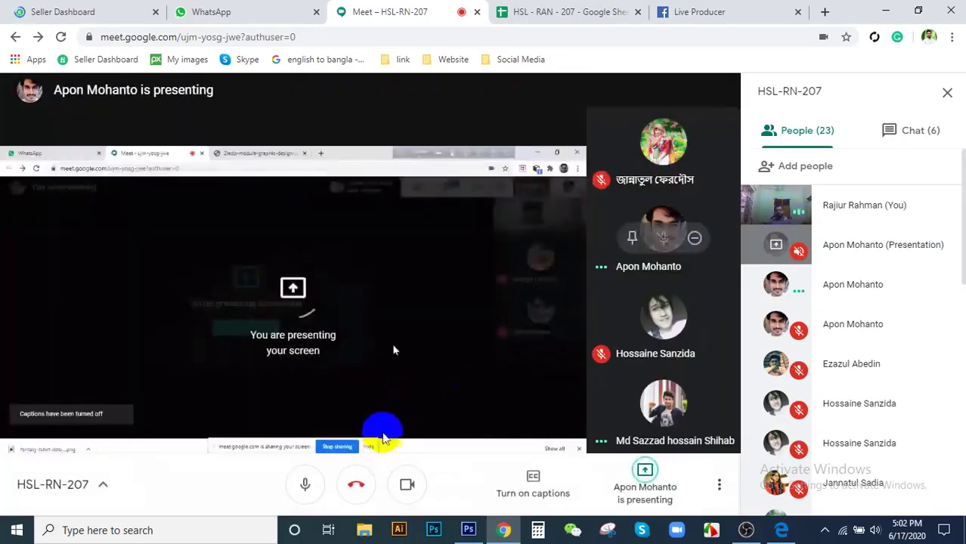
- Turn off your own camera and mute your microphone during the student's car artwork presentation
left_click(406, 485)
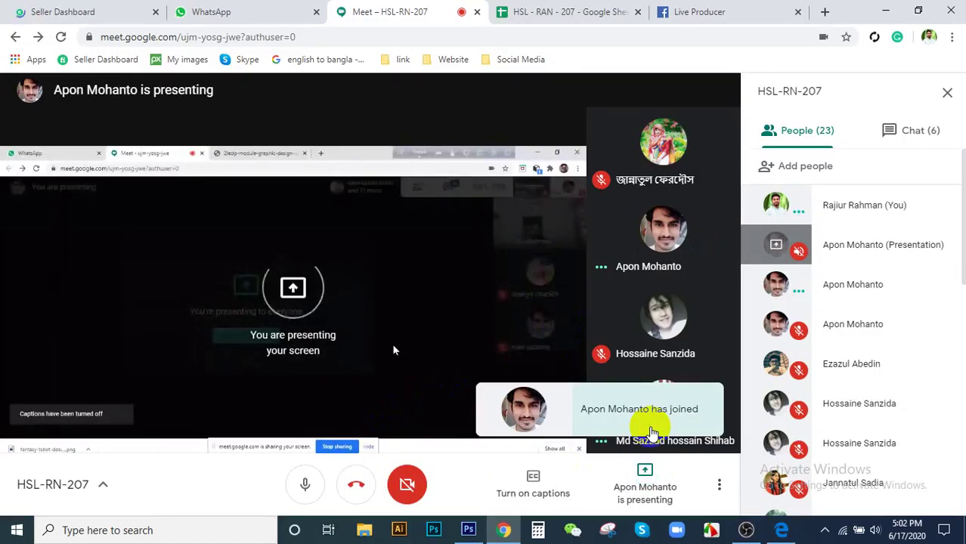
mouse_move(651, 432)
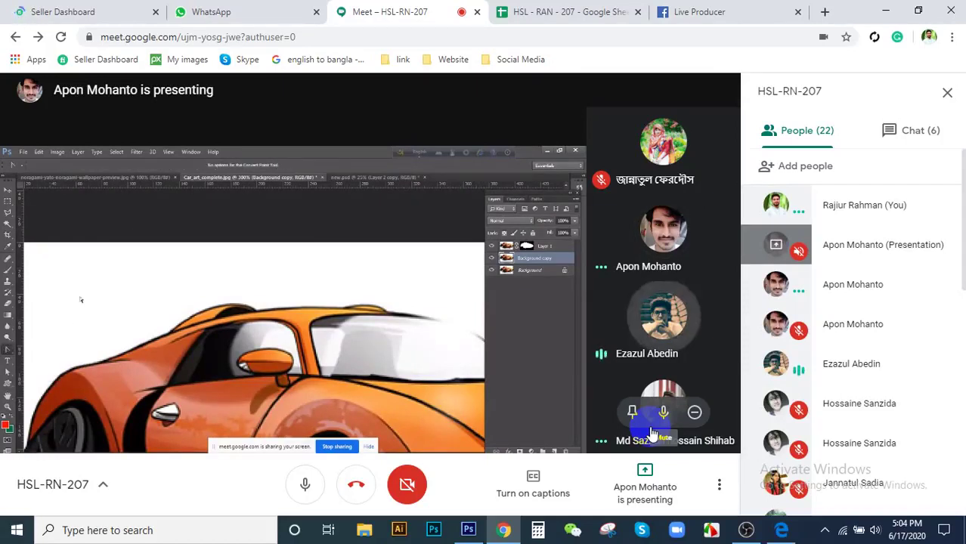
left_click(309, 483)
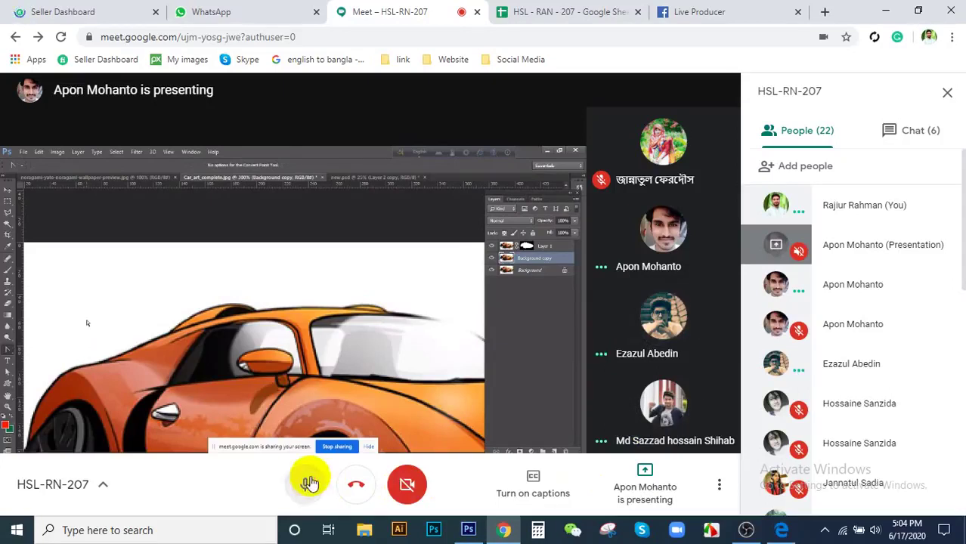
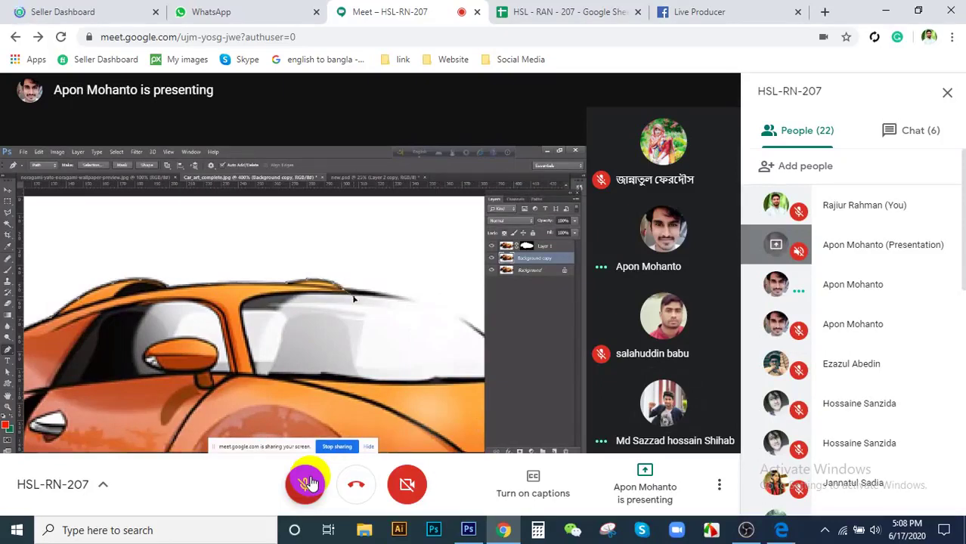
- Show the class chat in Meet's side panel, then quit OBS Studio and confirm the exit
left_click(916, 138)
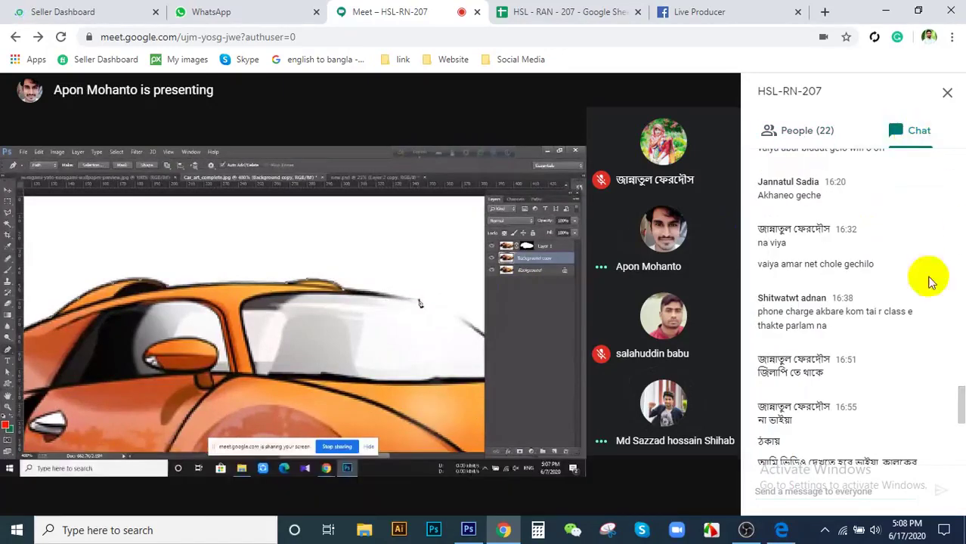
scroll(845, 388, "down", 4)
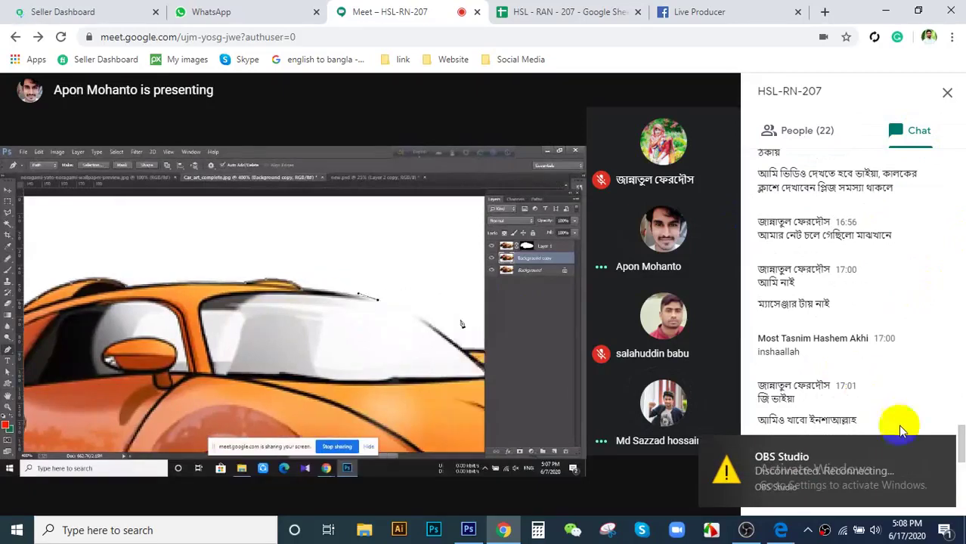
left_click(793, 473)
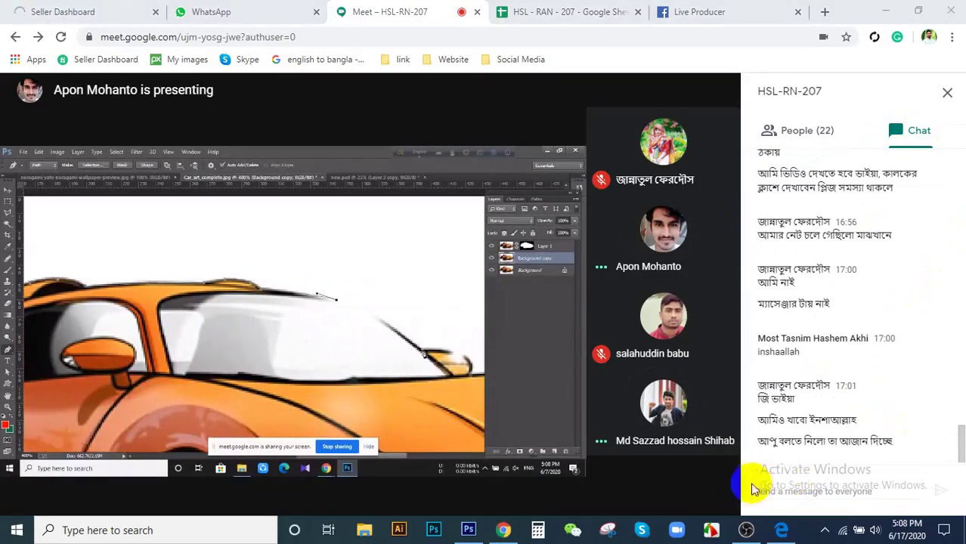
left_click(746, 529)
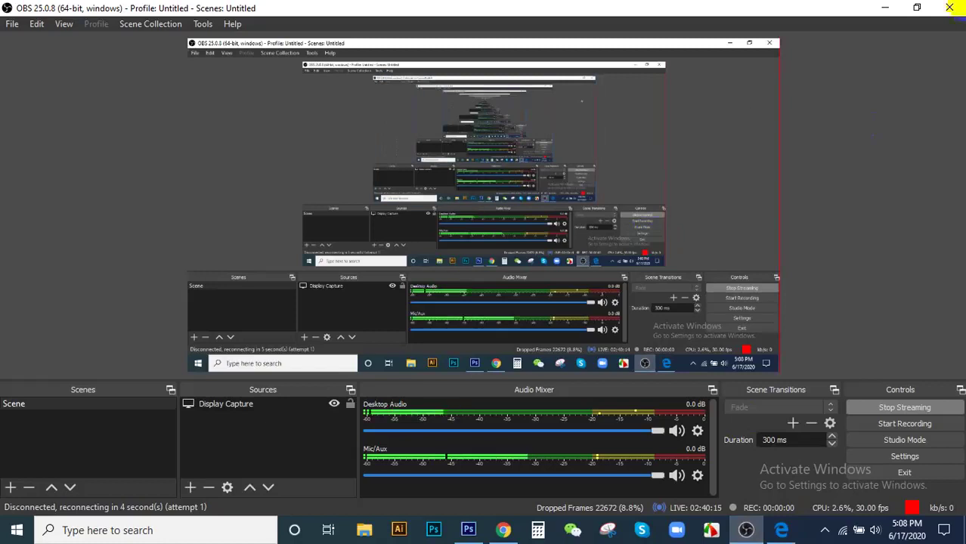
left_click(949, 8)
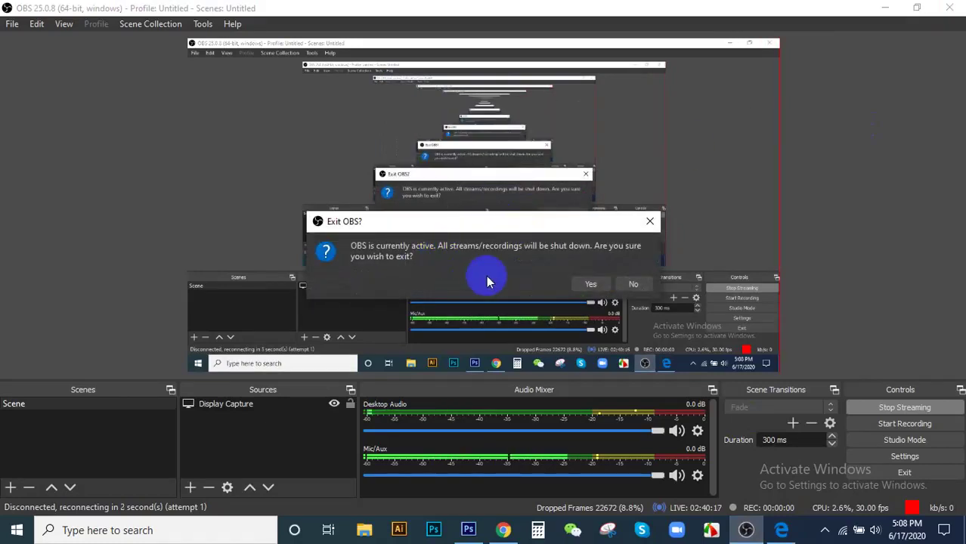
left_click(588, 285)
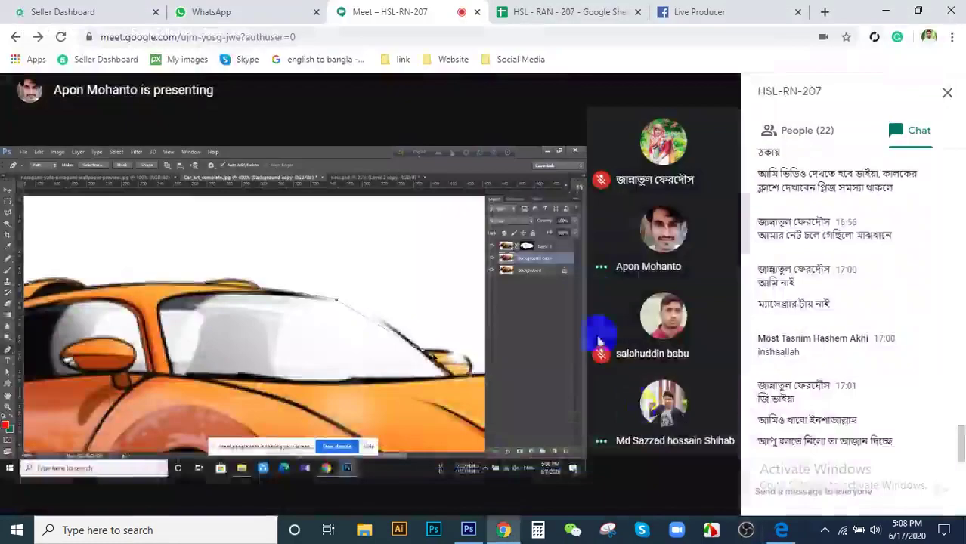
- Close the Facebook Live Producer tab, glance over the WhatsApp and Seller Dashboard tabs, then return to Meet
left_click(706, 9)
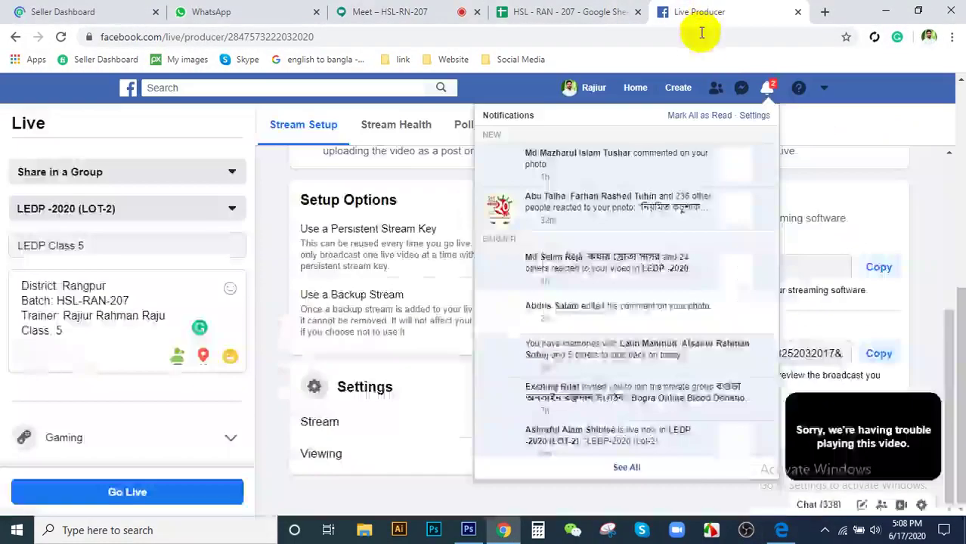
left_click(798, 13)
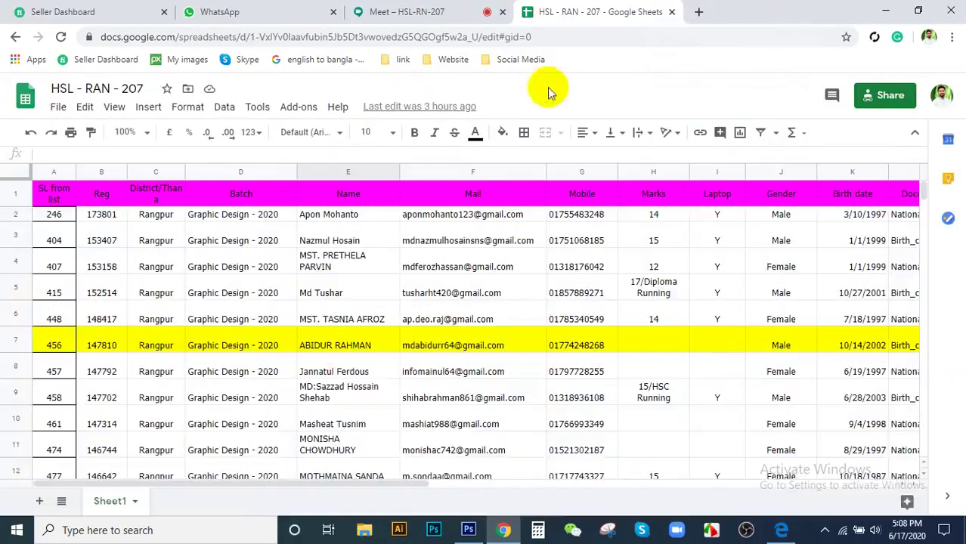
left_click(414, 9)
left_click(260, 8)
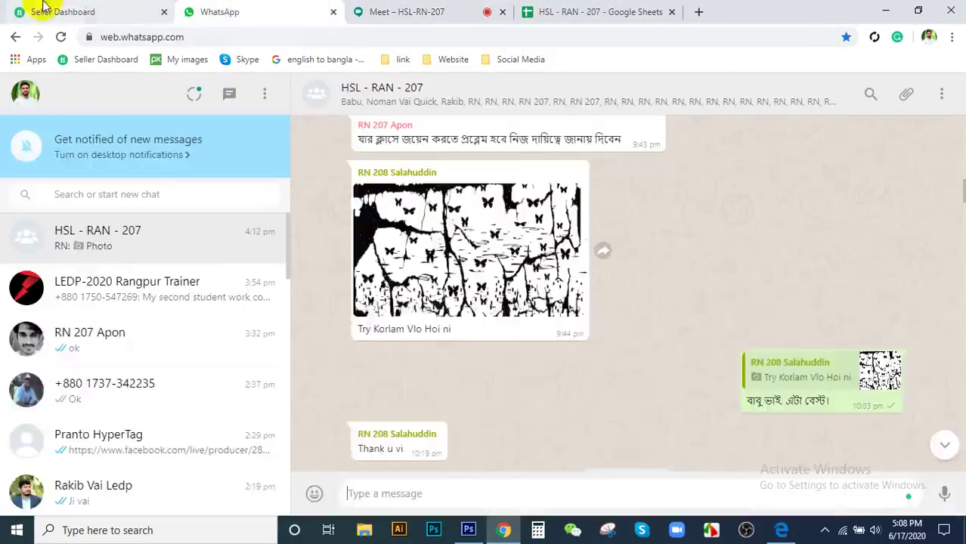
left_click(38, 9)
left_click(254, 7)
left_click(374, 9)
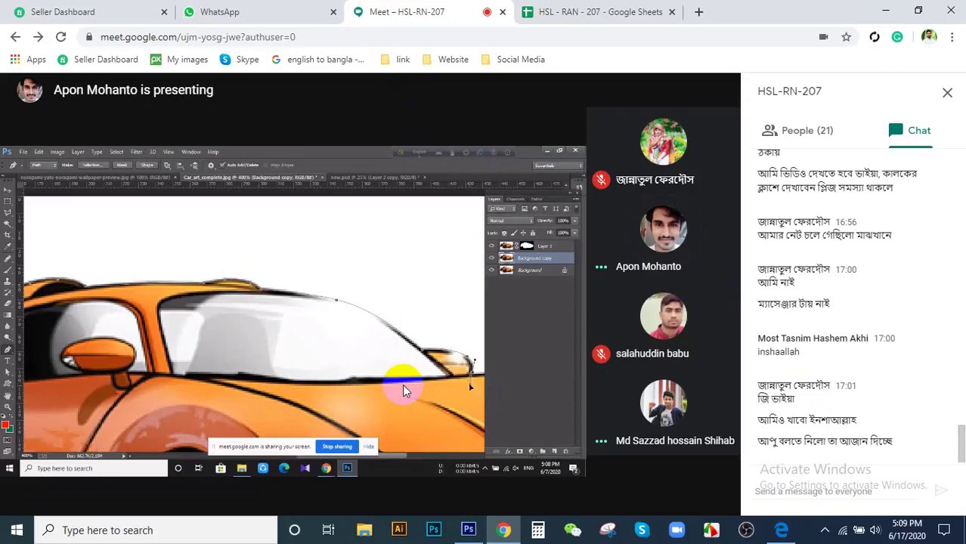
left_click(825, 530)
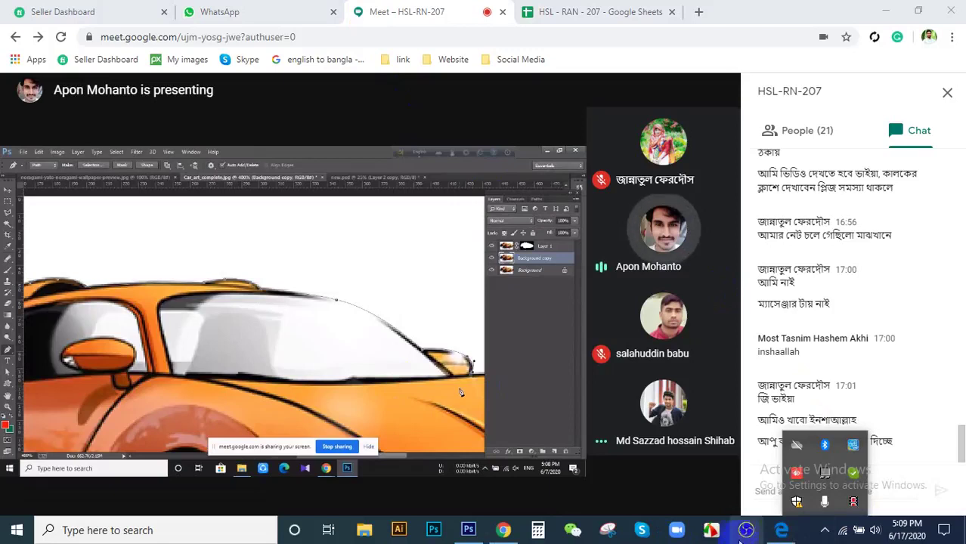
left_click(821, 530)
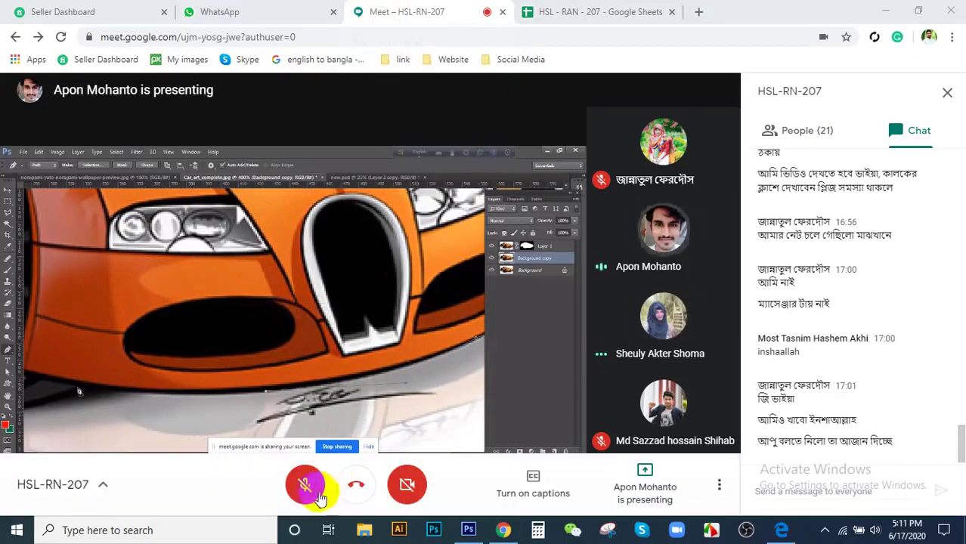
- Unmute the host's microphone from the Meet call bar
left_click(318, 490)
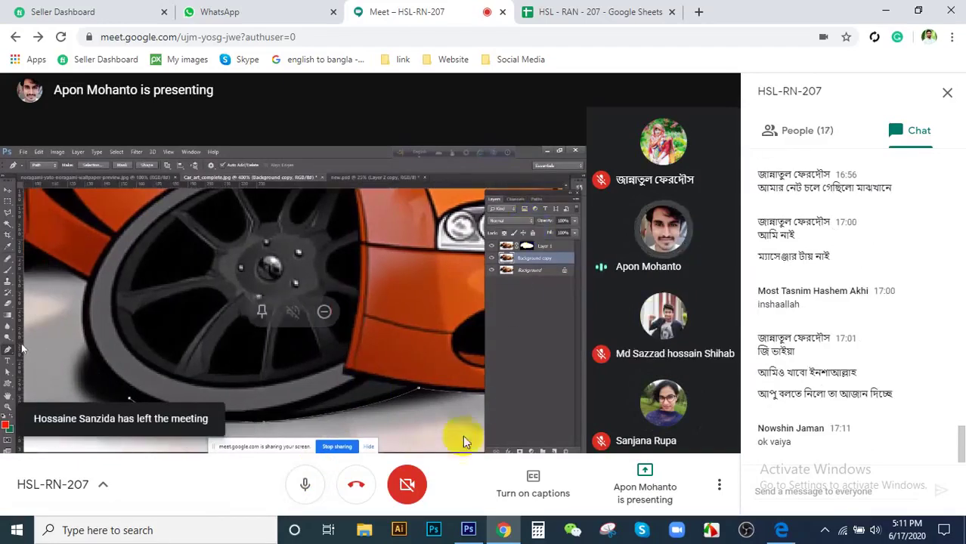
left_click(305, 486)
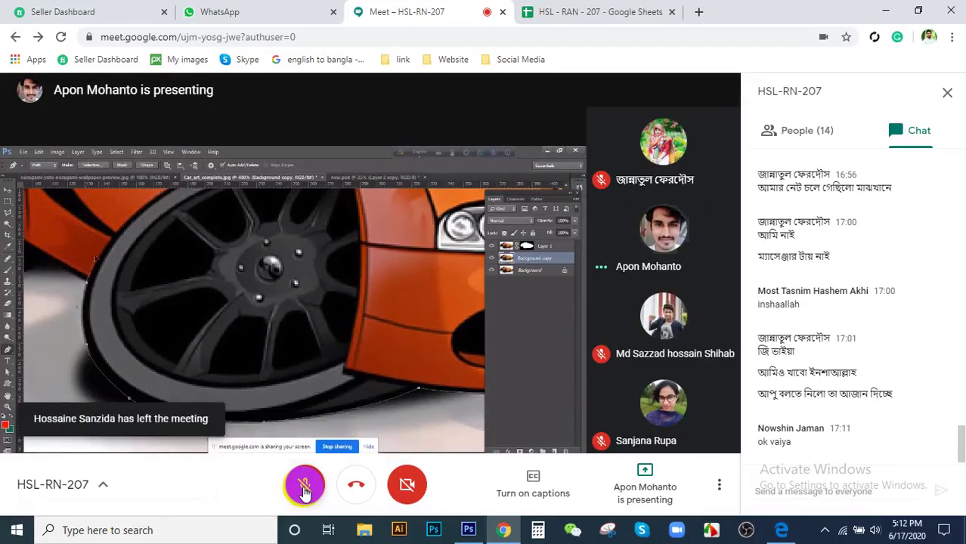
left_click(305, 487)
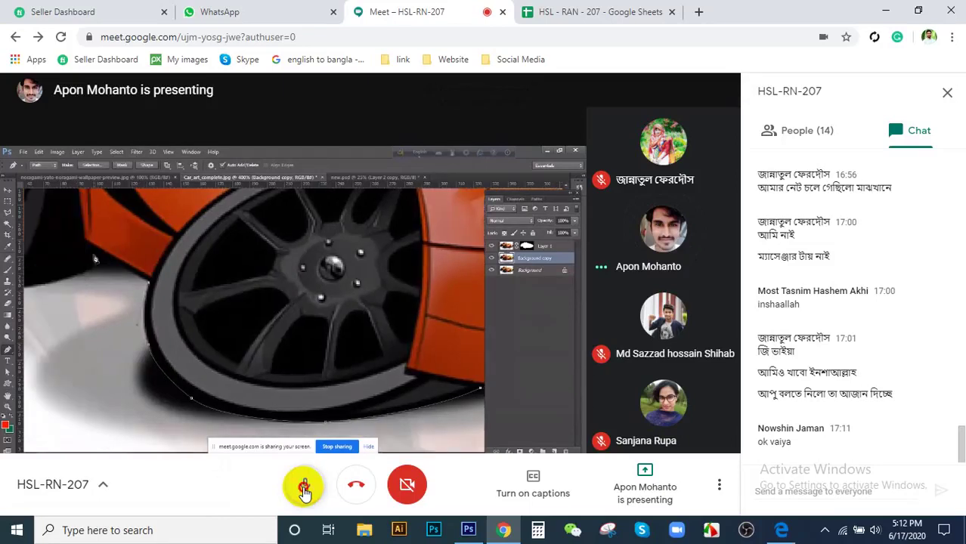
- Mute the host's microphone again from the Meet call bar
left_click(304, 488)
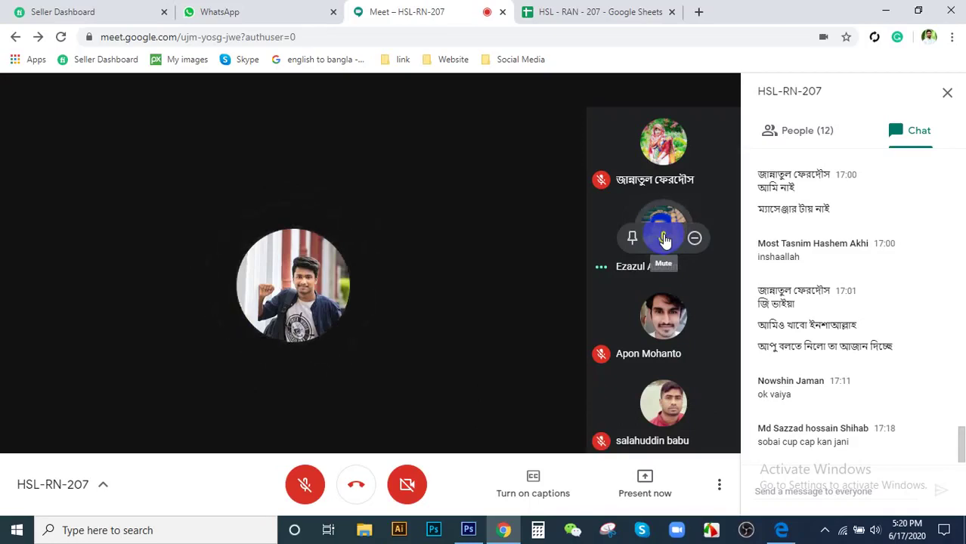
- Mute the student who was speaking from their participant tile
left_click(665, 239)
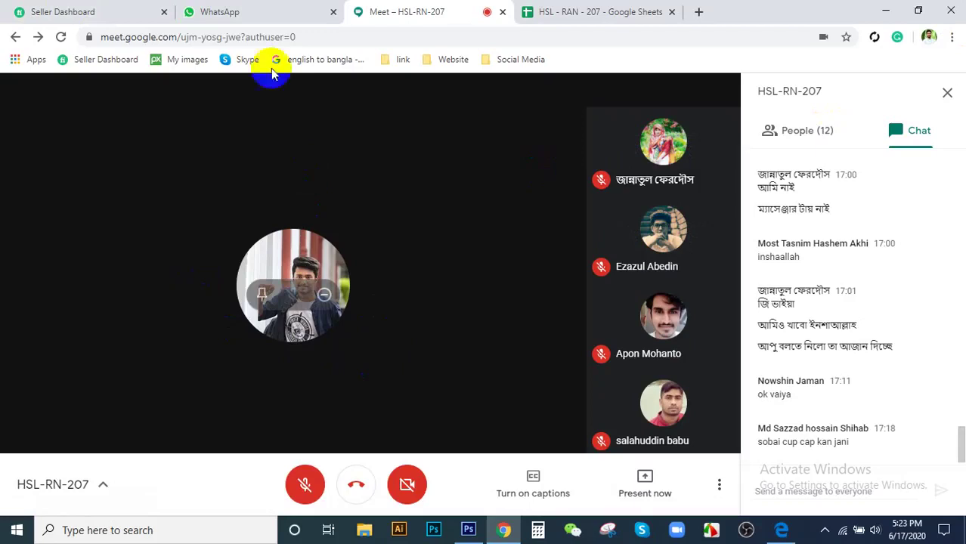
- Open the in-progress $10 order from the Fiverr seller dashboard and scroll through it
left_click(30, 12)
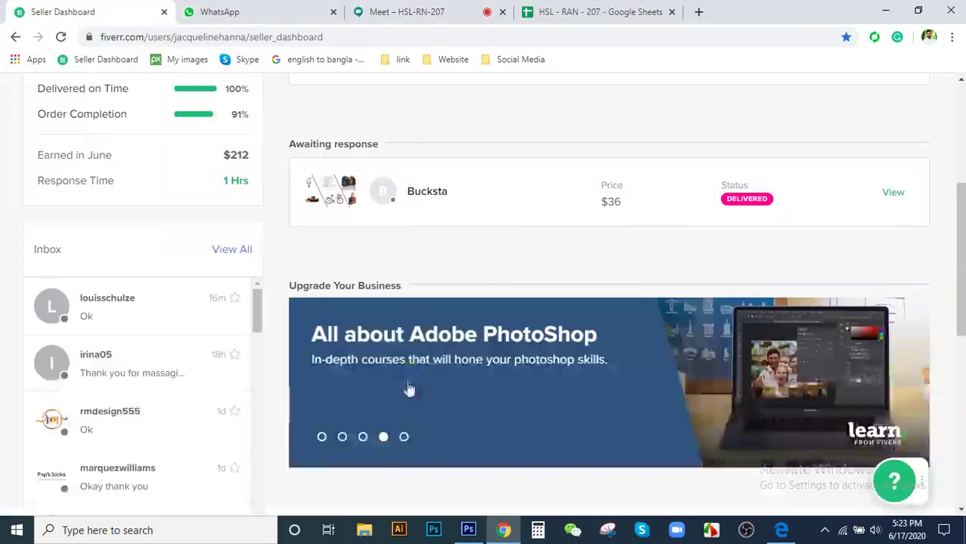
scroll(485, 214, "up", 4)
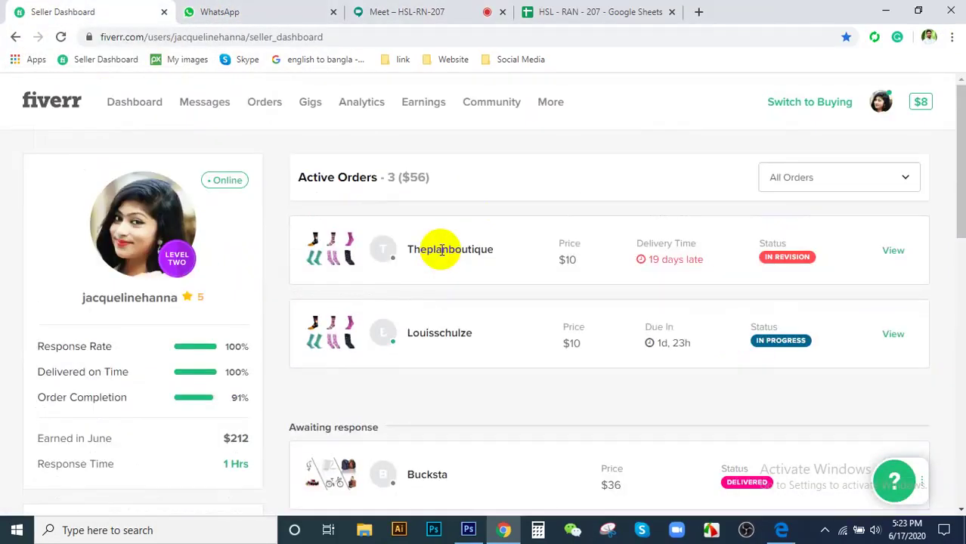
scroll(442, 250, "down", 2)
left_click(893, 192)
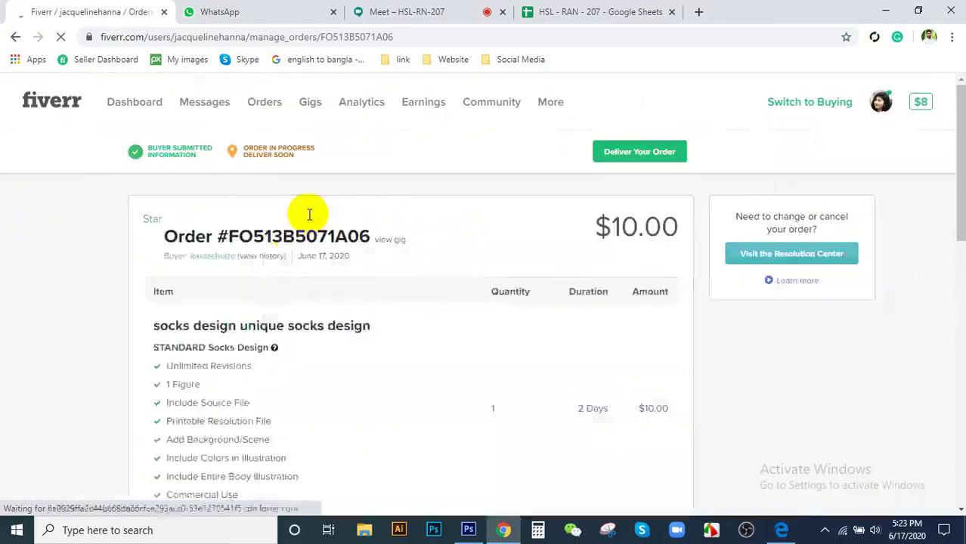
scroll(263, 259, "down", 10)
scroll(262, 261, "up", 7)
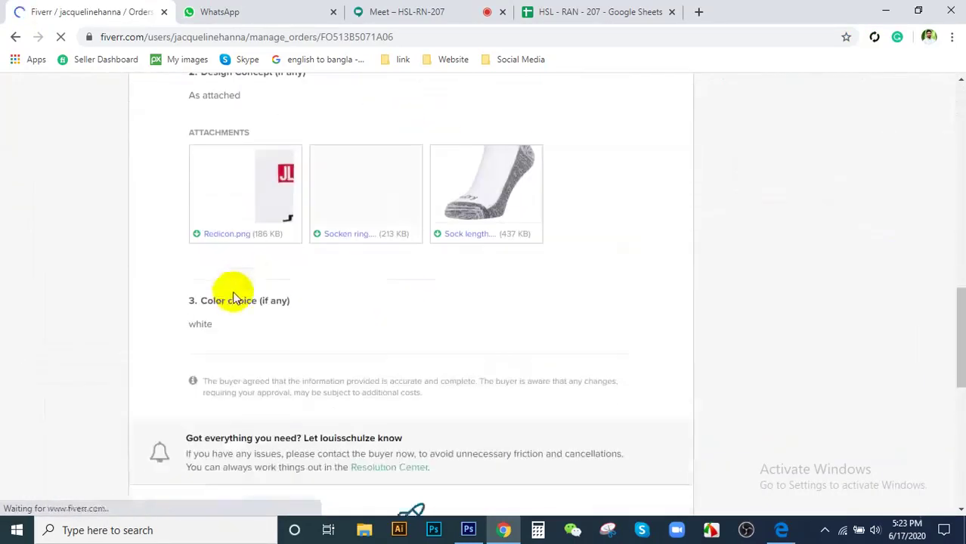
scroll(272, 380, "down", 1)
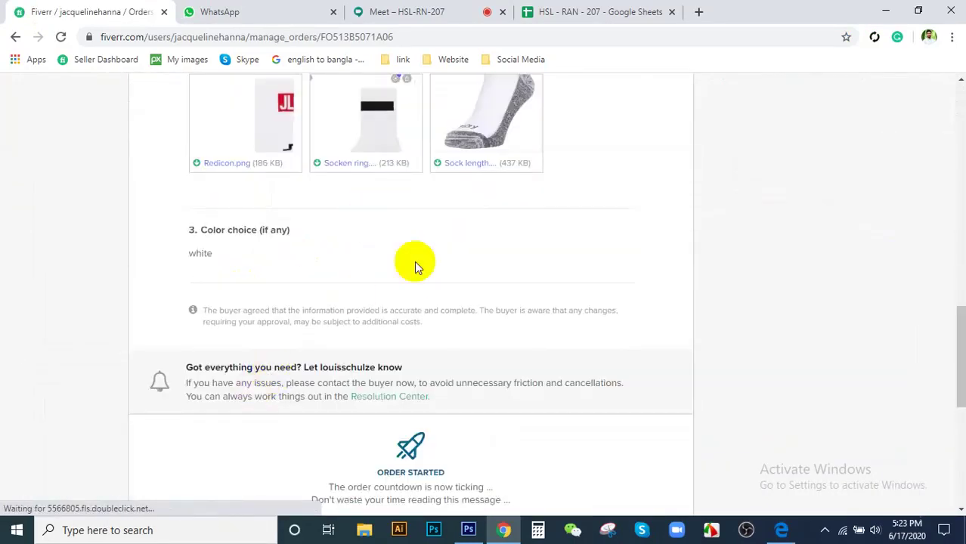
scroll(414, 266, "down", 2)
scroll(370, 283, "down", 4)
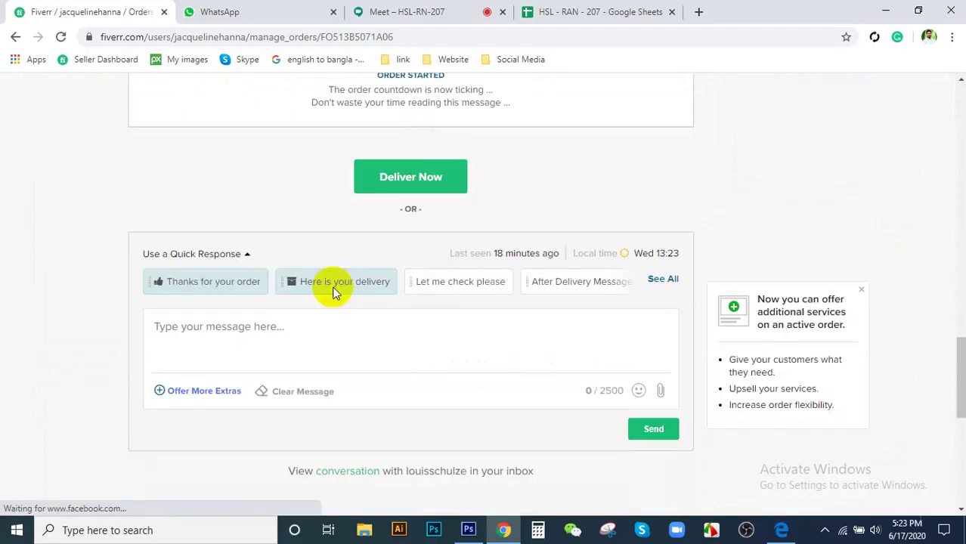
- Send the buyer the 'Thanks for your order' quick response, review the requirements, then go to WhatsApp
left_click(204, 286)
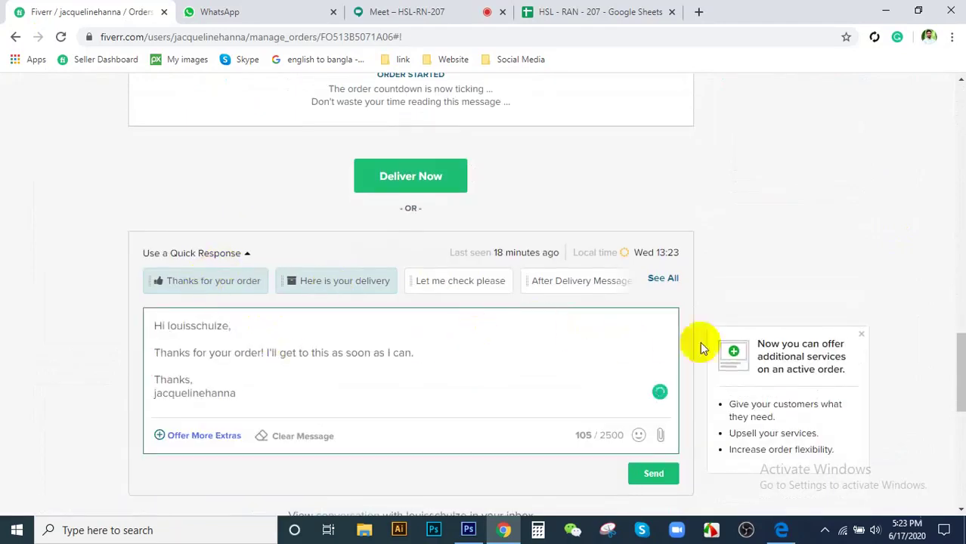
left_click(647, 474)
scroll(353, 386, "up", 7)
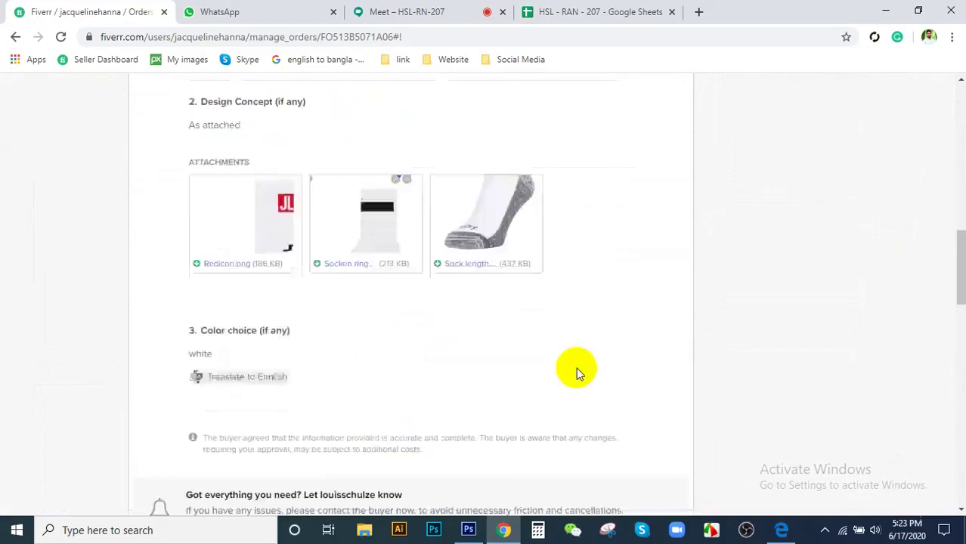
scroll(544, 332, "up", 1)
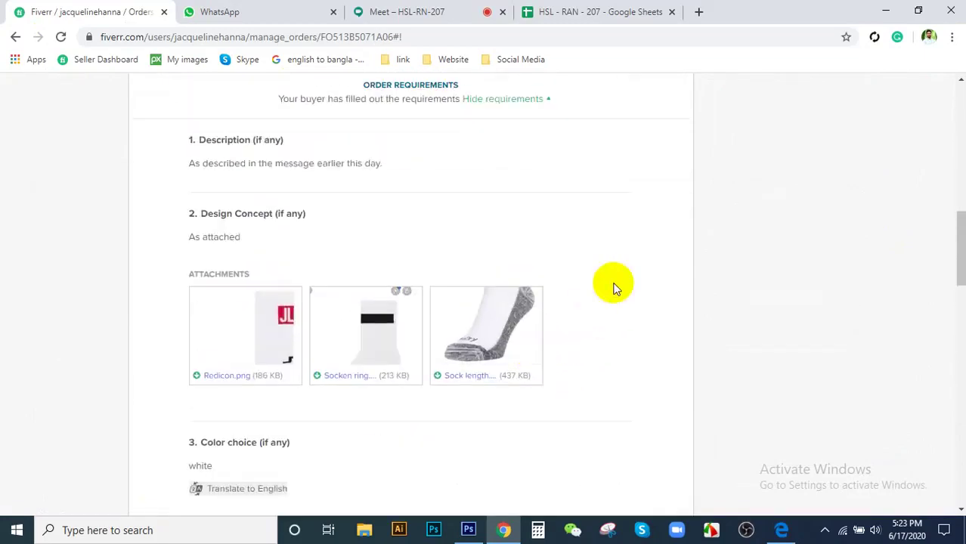
scroll(575, 216, "down", 3)
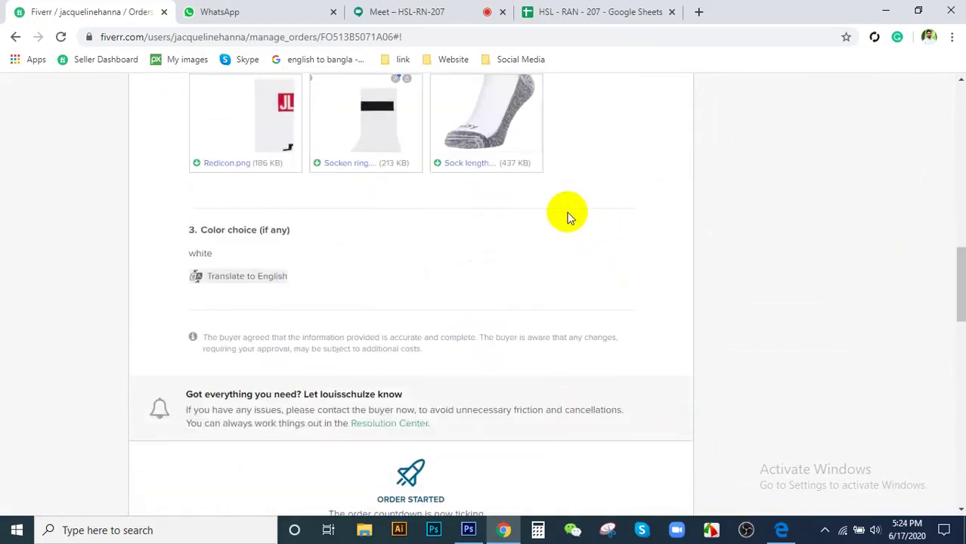
scroll(559, 223, "up", 2)
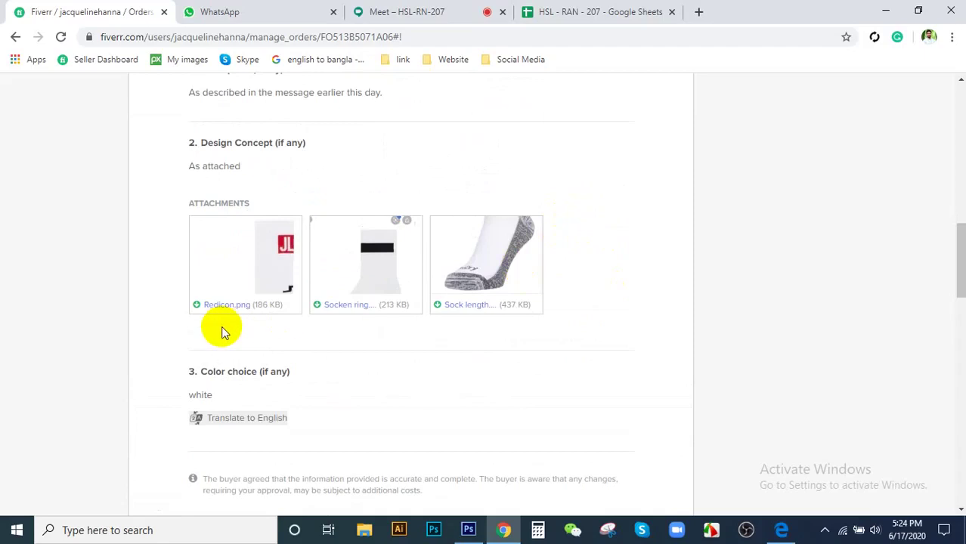
scroll(696, 338, "up", 2)
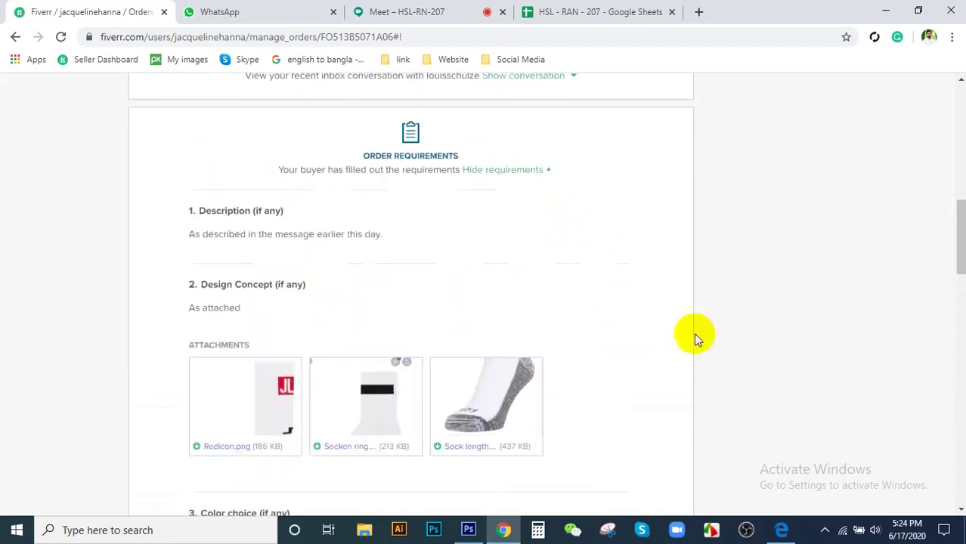
left_click(253, 9)
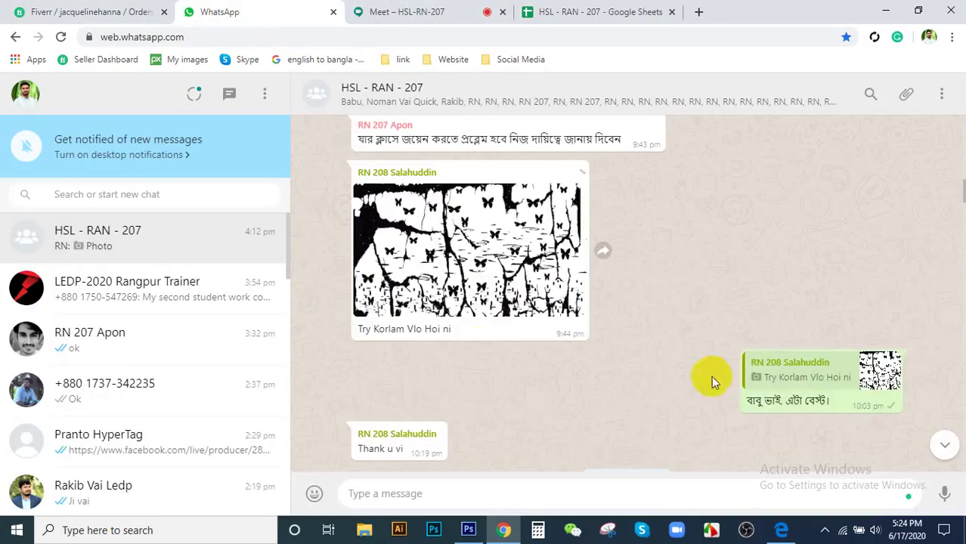
- Read the HSL - RAN - 207 chat to the latest photo, then bring up the roster spreadsheet
scroll(605, 410, "down", 10)
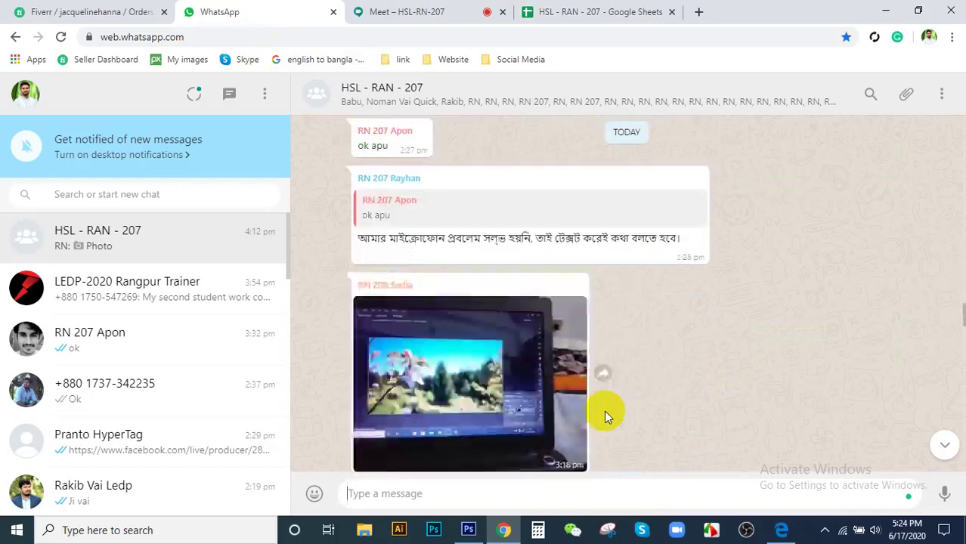
scroll(605, 410, "down", 8)
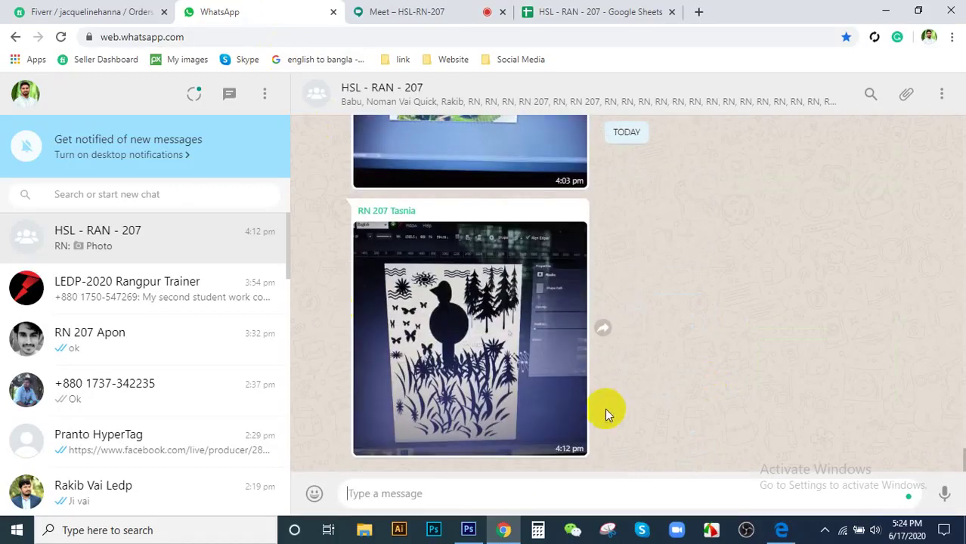
left_click(400, 10)
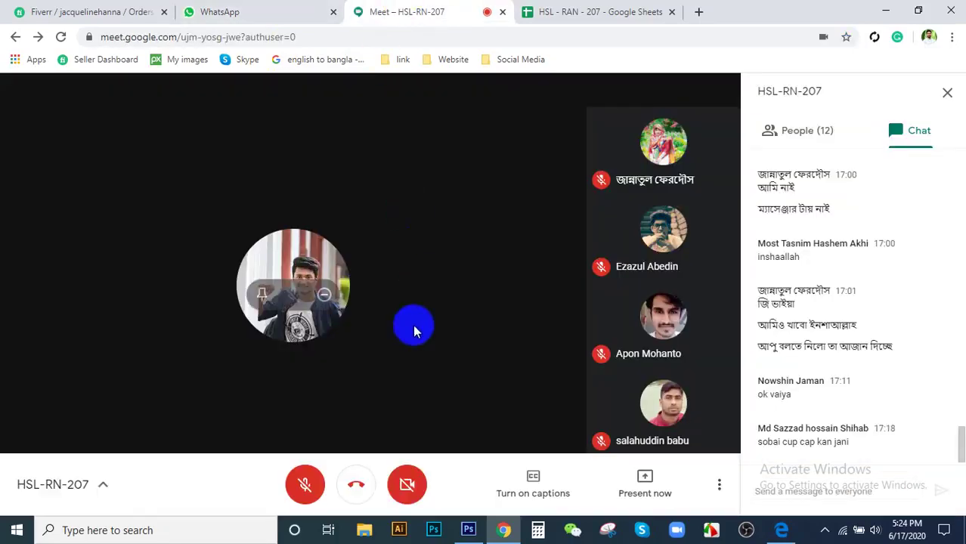
left_click(562, 9)
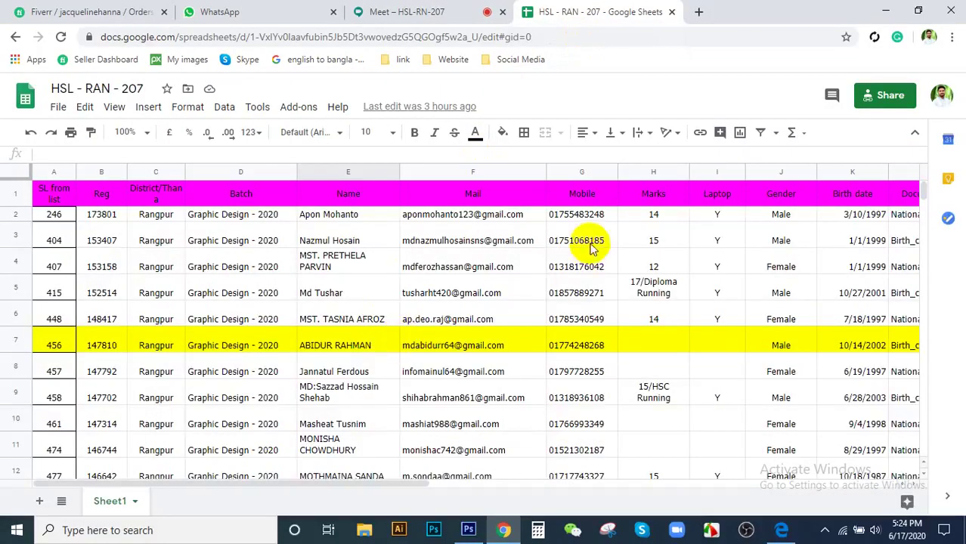
- Open YouTube in a new tab from the Social Media bookmarks folder
left_click(700, 12)
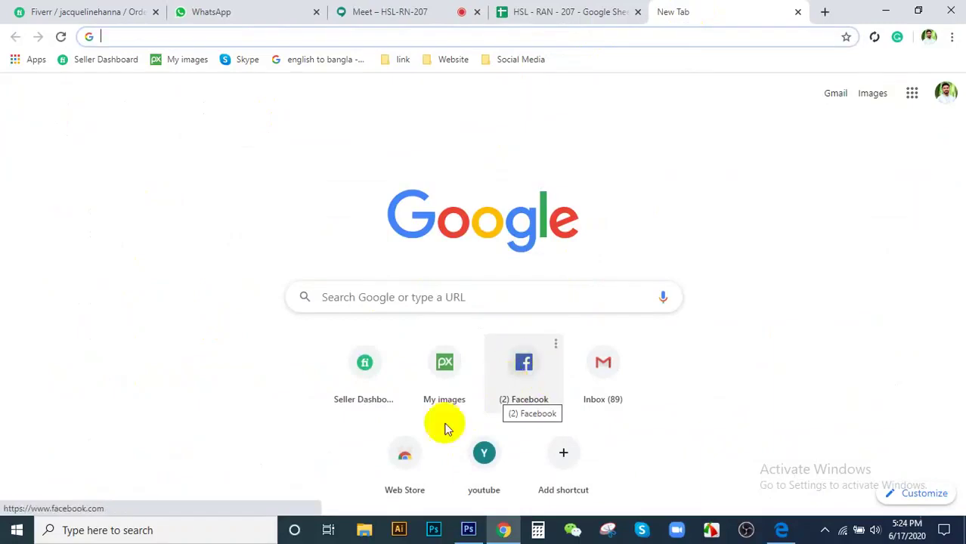
left_click(441, 61)
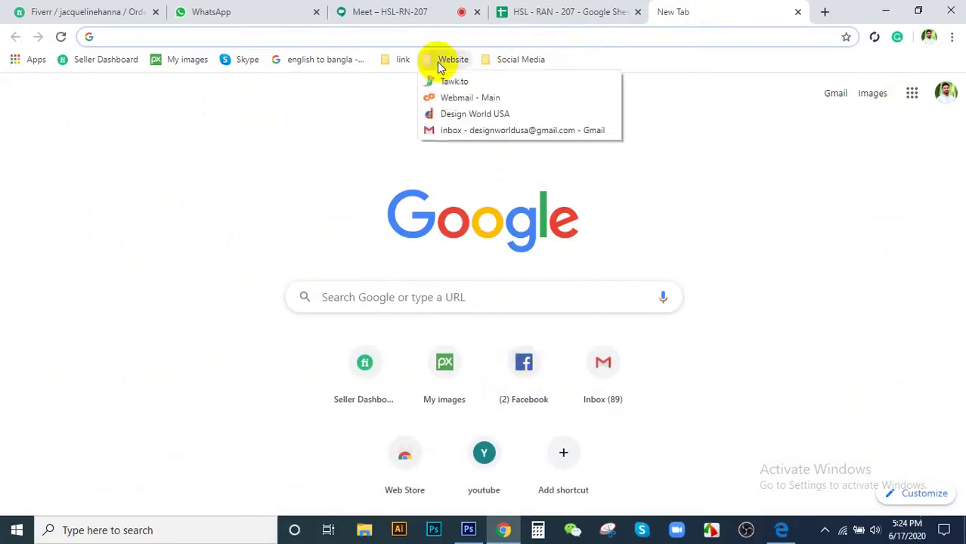
mouse_move(488, 62)
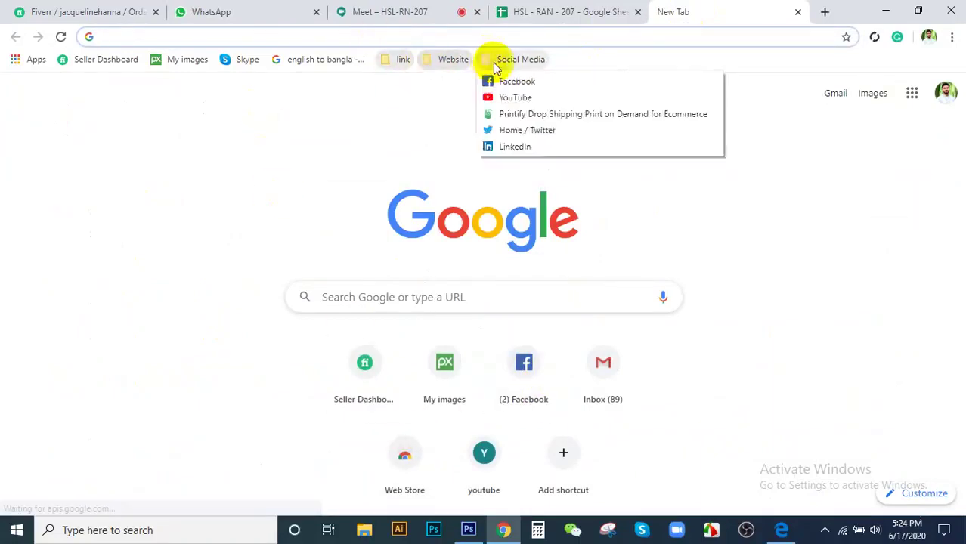
left_click(516, 98)
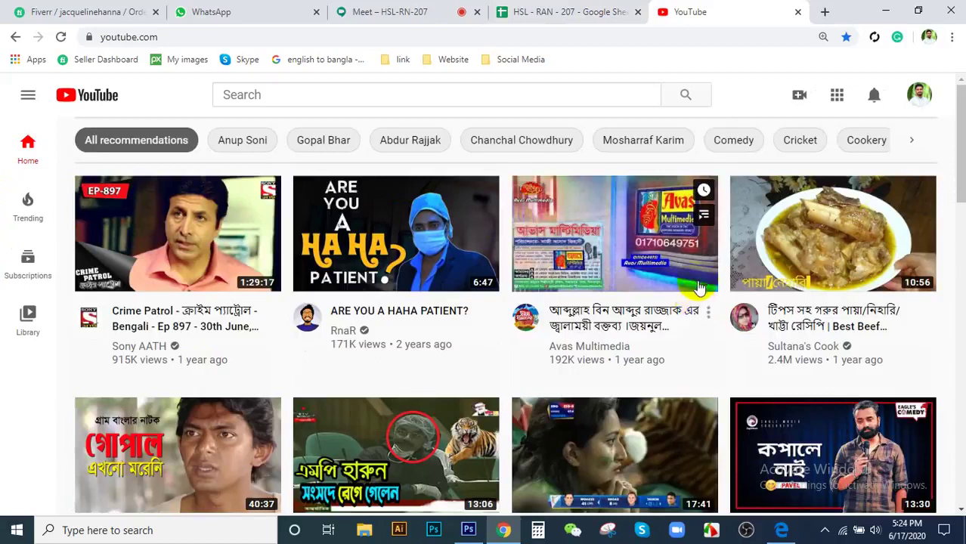
- Play the Avas Multimedia lecture video from the YouTube home page with sound on
scroll(688, 299, "down", 1)
scroll(700, 286, "down", 1)
scroll(693, 285, "up", 2)
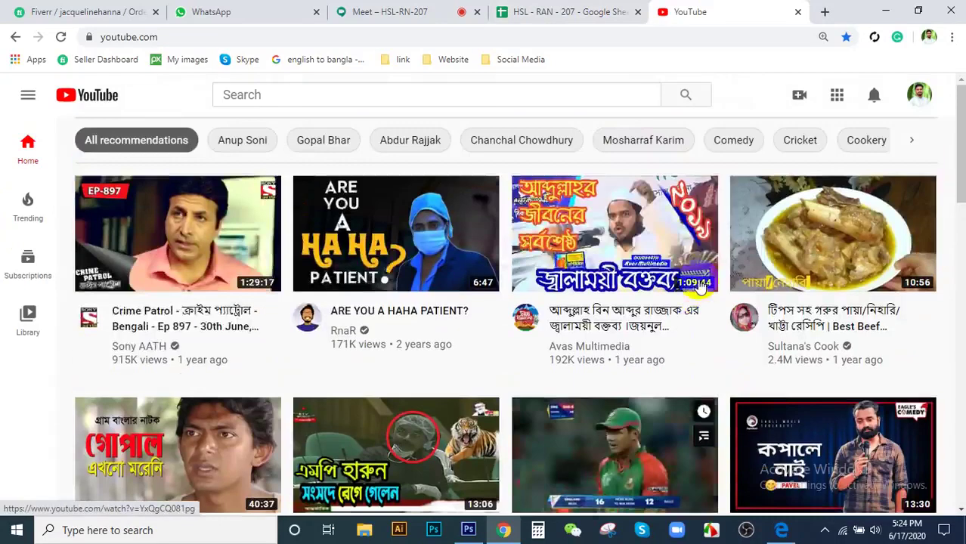
left_click(624, 254)
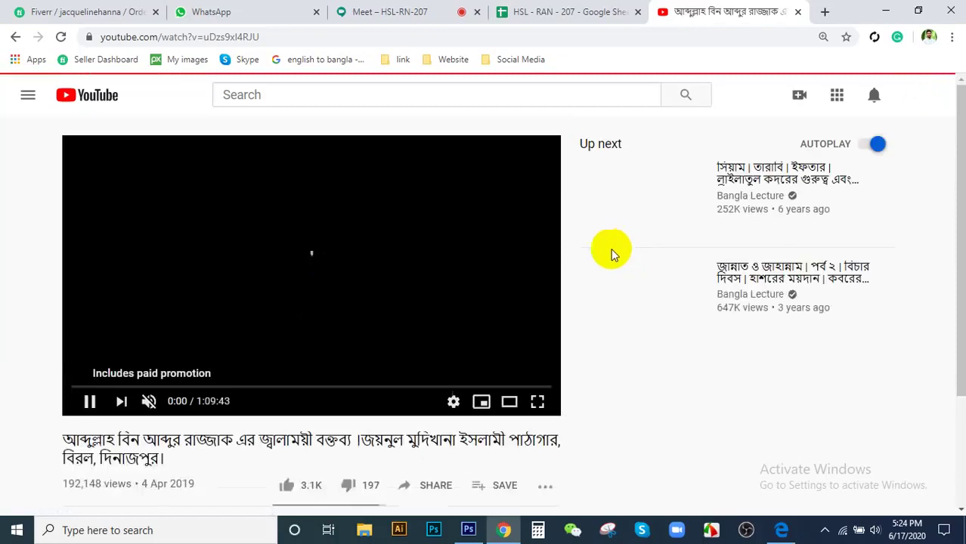
left_click(148, 402)
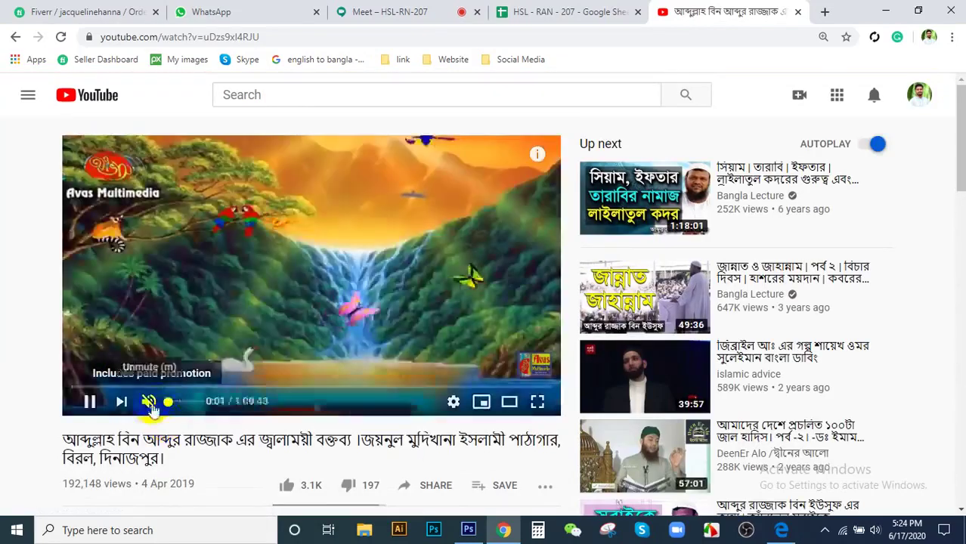
- Seek the lecture to 1:47, dismiss the ad banner, jump to 8:41, then view the Fiverr order
left_click(394, 12)
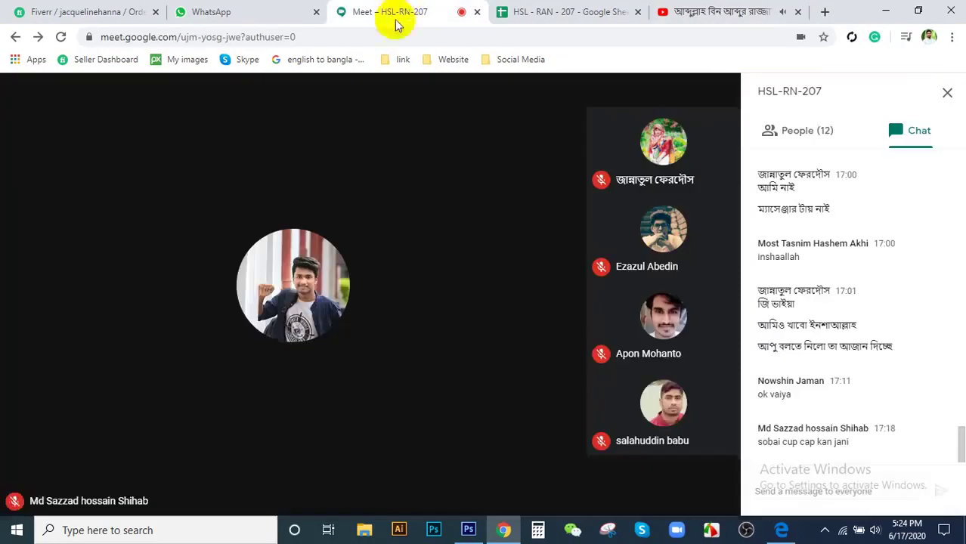
left_click(672, 12)
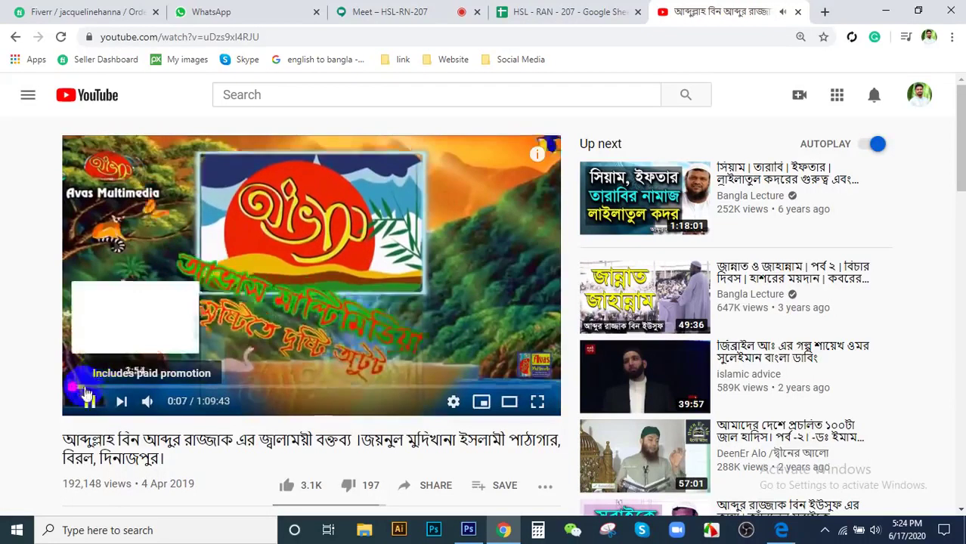
left_click(82, 387)
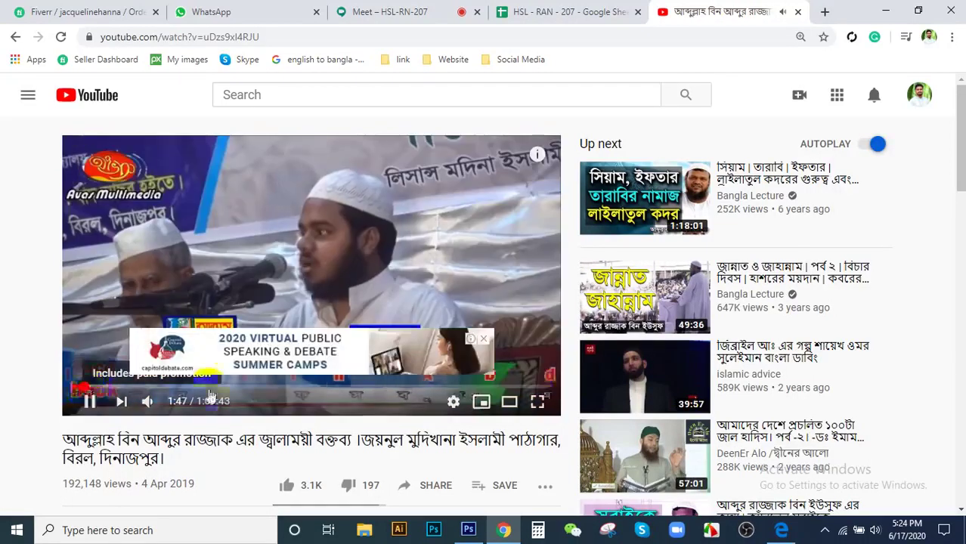
left_click(483, 338)
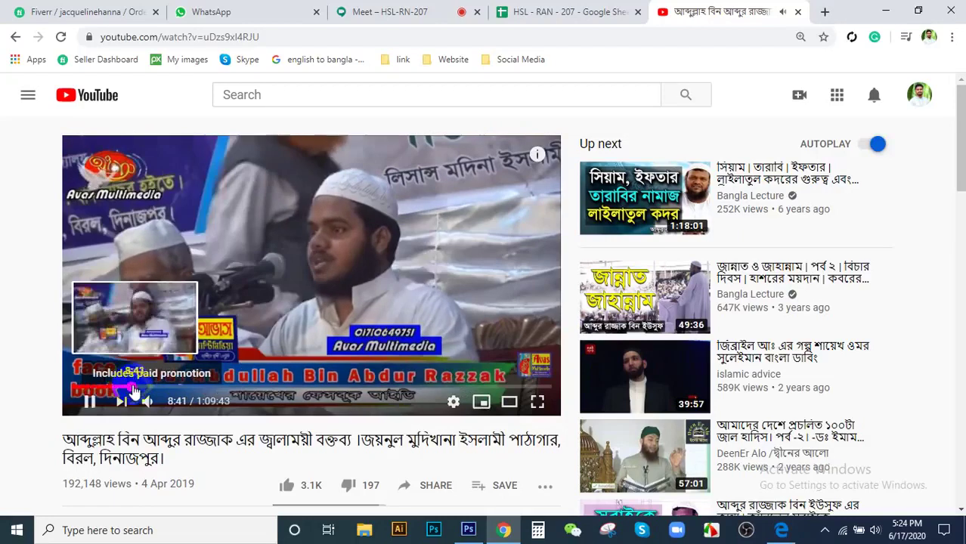
left_click(130, 389)
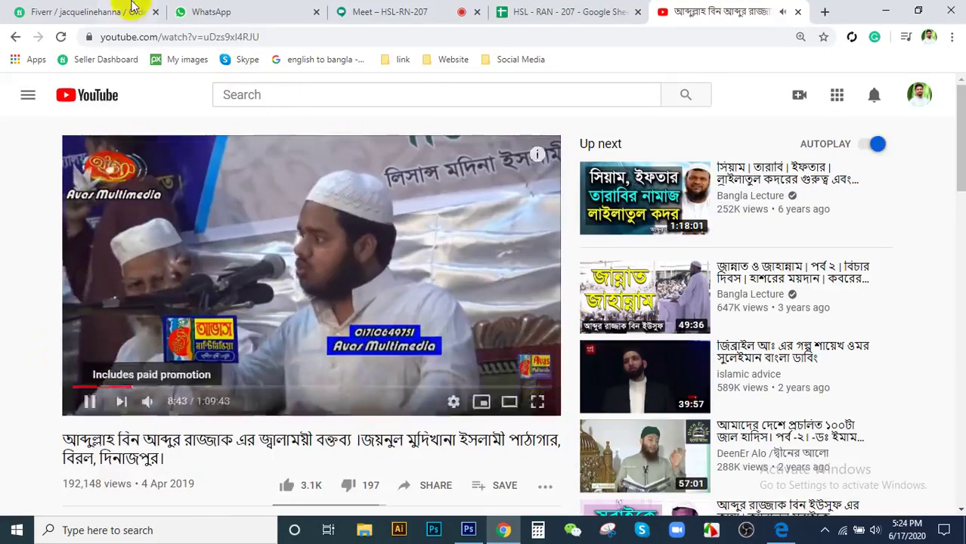
left_click(91, 11)
scroll(295, 287, "down", 1)
scroll(295, 287, "down", 8)
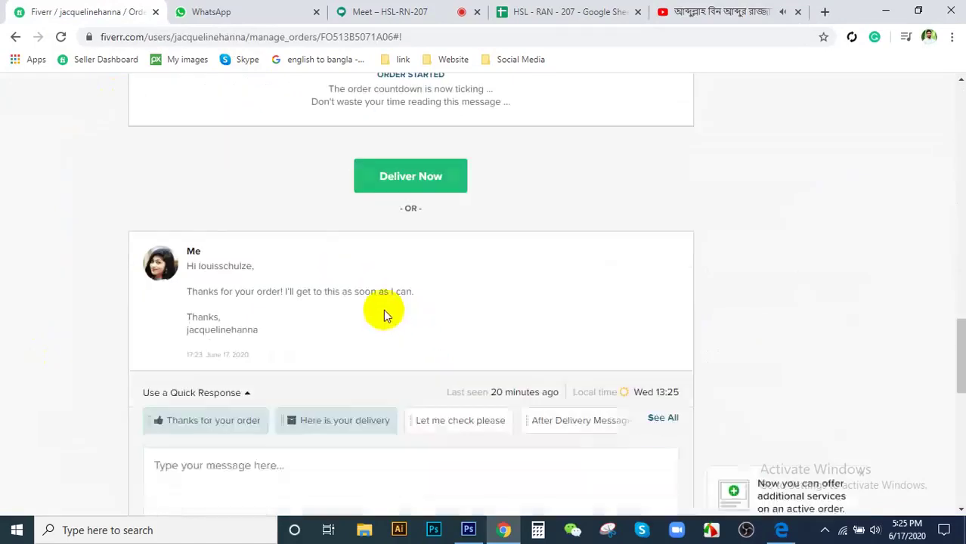
- Load the Fiverr seller dashboard and go back to the playing YouTube lecture
scroll(379, 325, "up", 15)
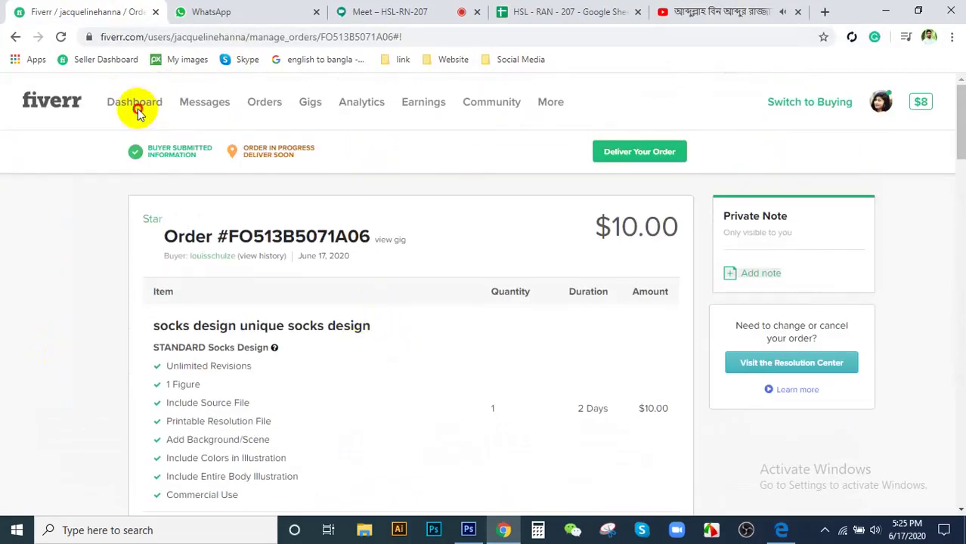
left_click(139, 108)
left_click(711, 11)
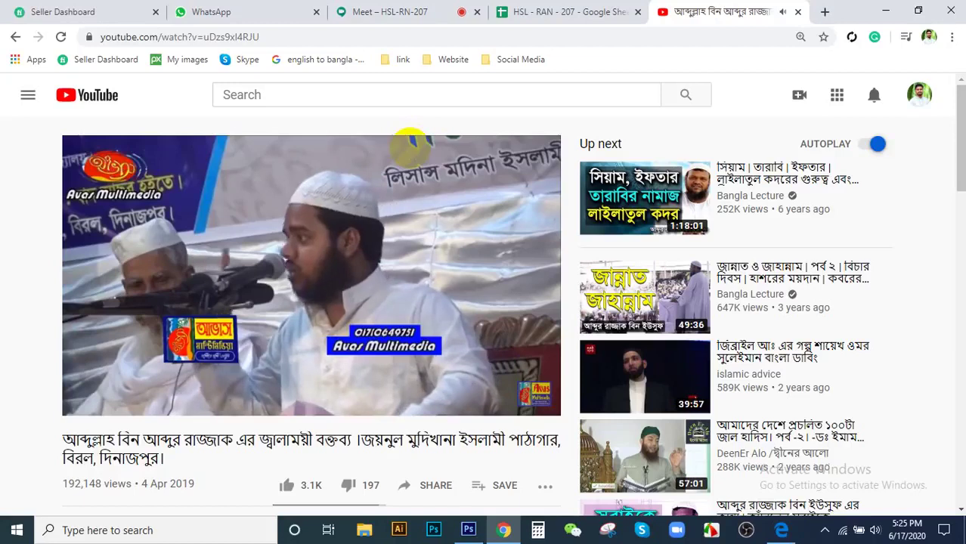
- Show the Meet call's 12-person participant list, then switch to the HSL - RAN - 207 roster sheet
left_click(452, 8)
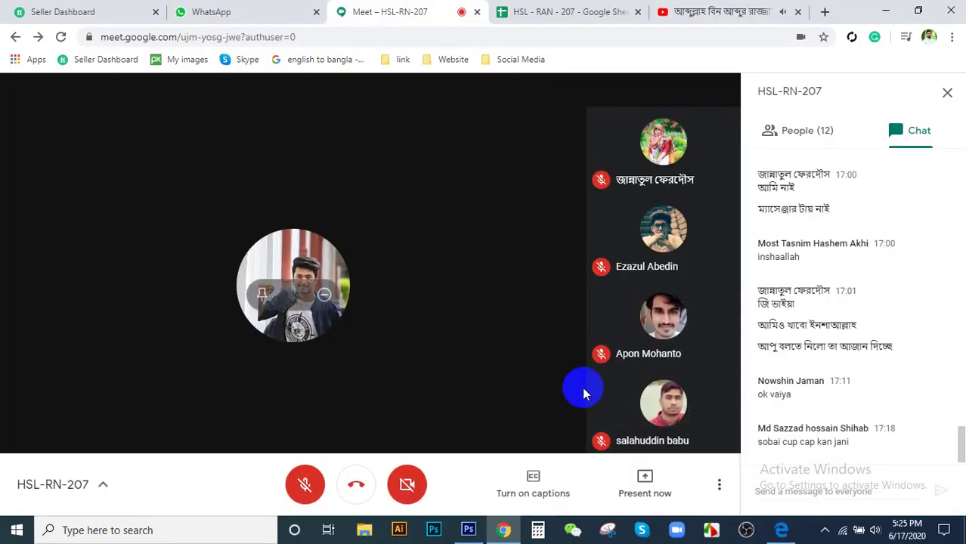
mouse_move(335, 270)
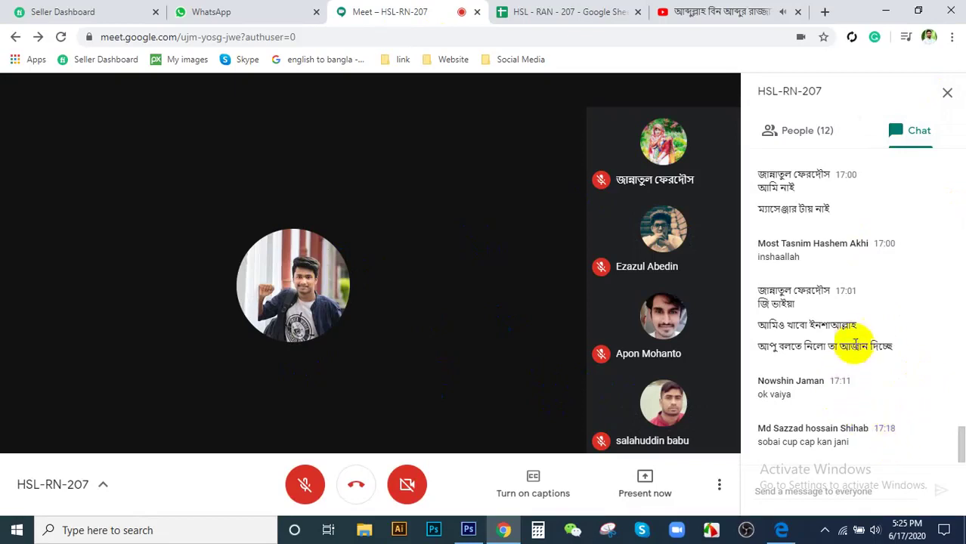
left_click(822, 136)
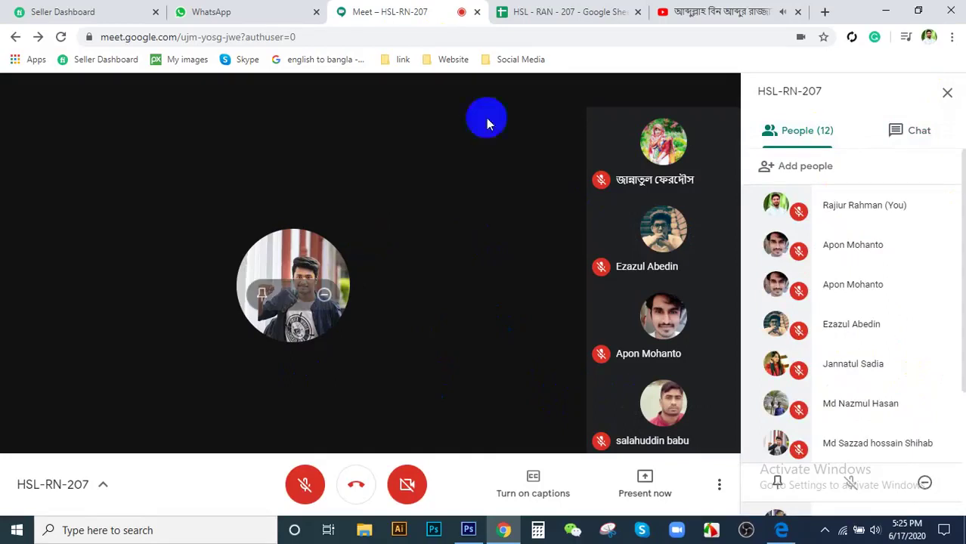
left_click(512, 8)
- Scan the roster from the header row down to row 27, then return to the Meet call
scroll(479, 383, "down", 8)
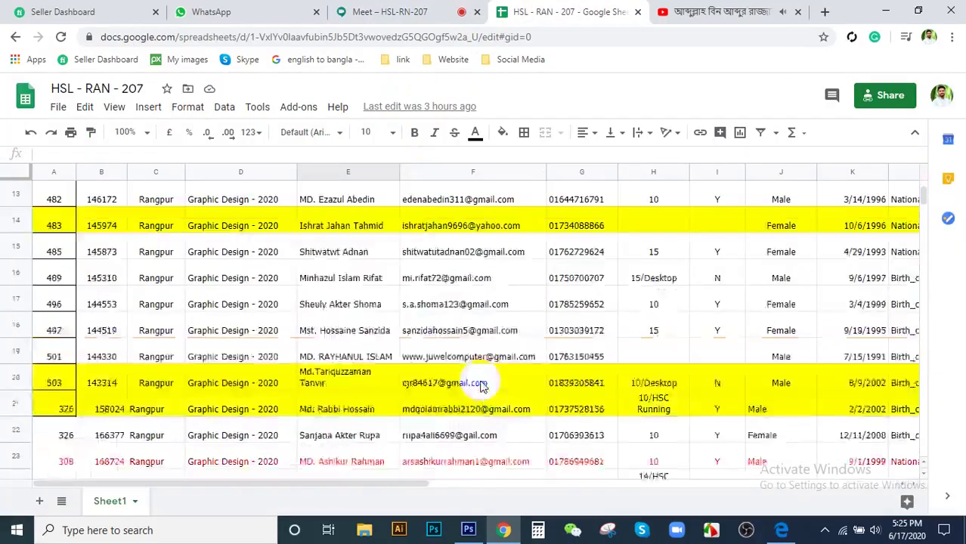
scroll(480, 386, "up", 2)
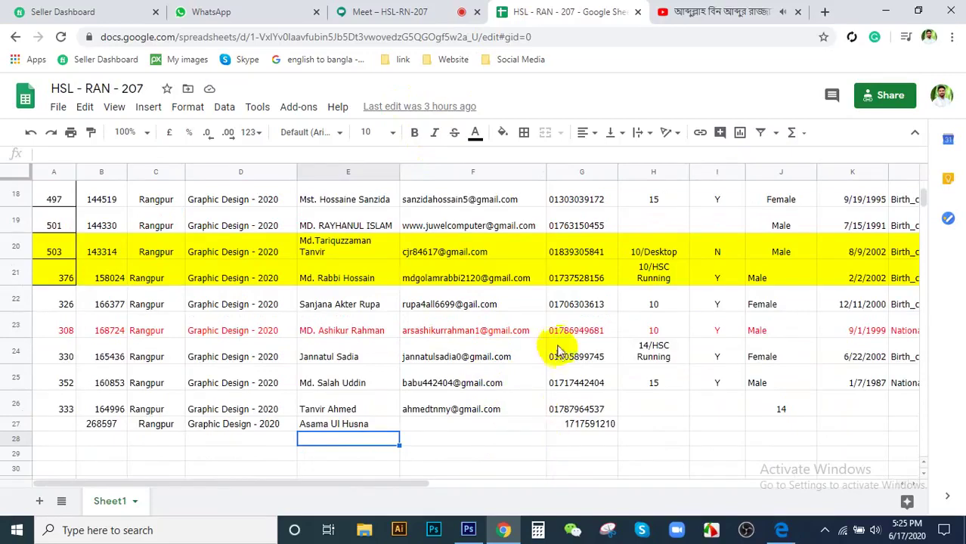
scroll(556, 346, "up", 6)
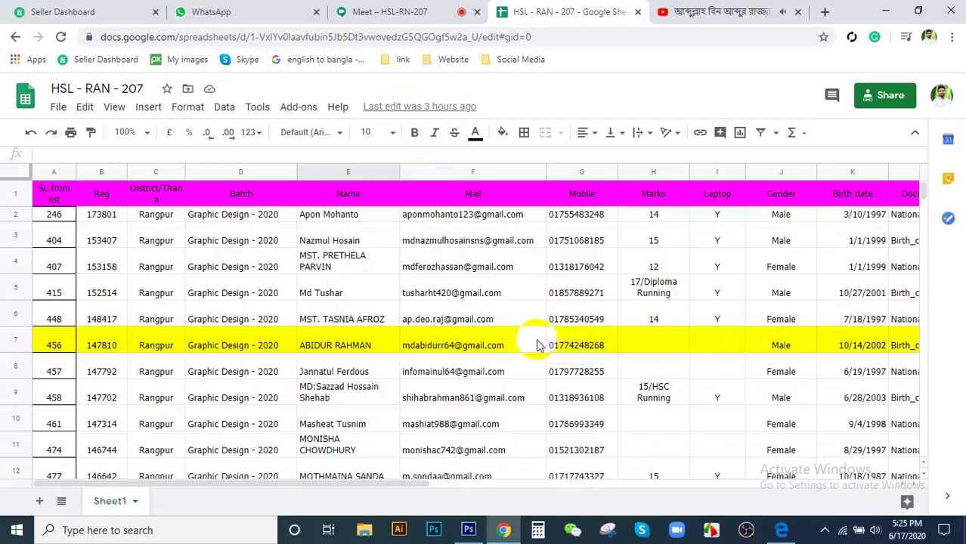
scroll(433, 317, "down", 5)
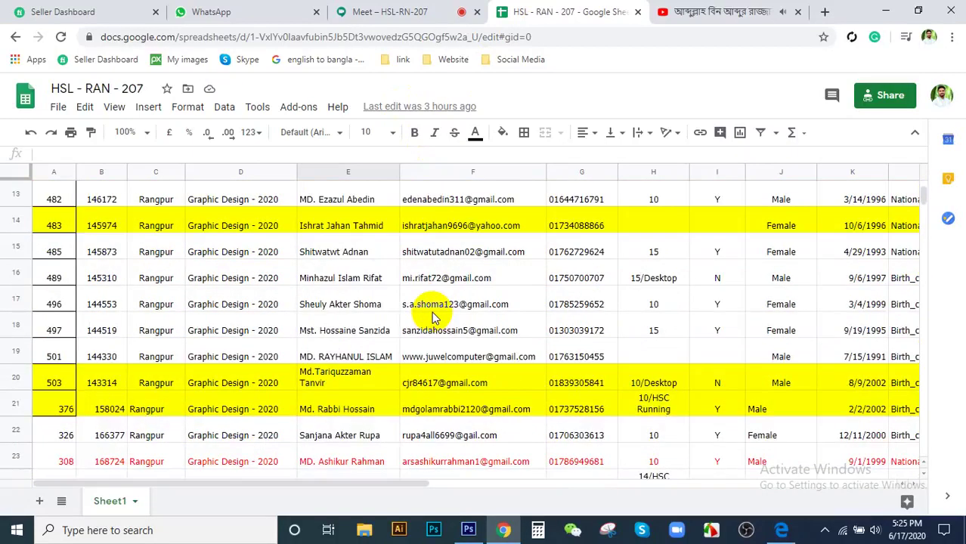
scroll(438, 321, "down", 3)
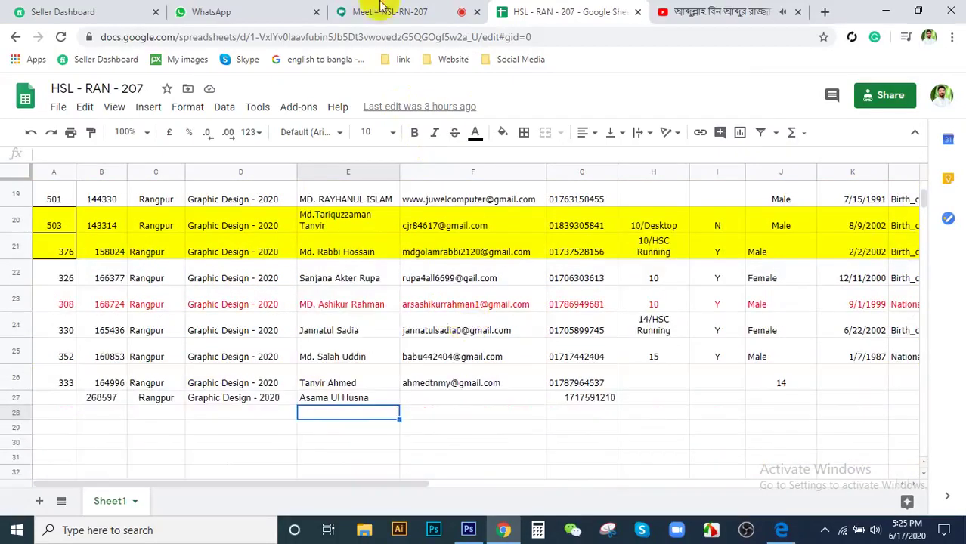
left_click(381, 8)
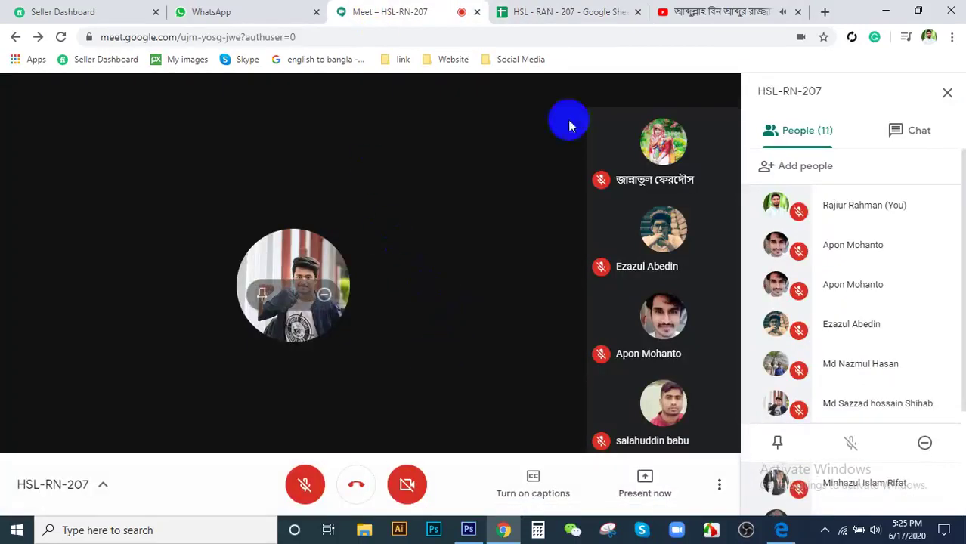
- Cycle through the roster, YouTube, WhatsApp, Meet and roster tabs, ending on the YouTube lecture
left_click(601, 11)
left_click(683, 11)
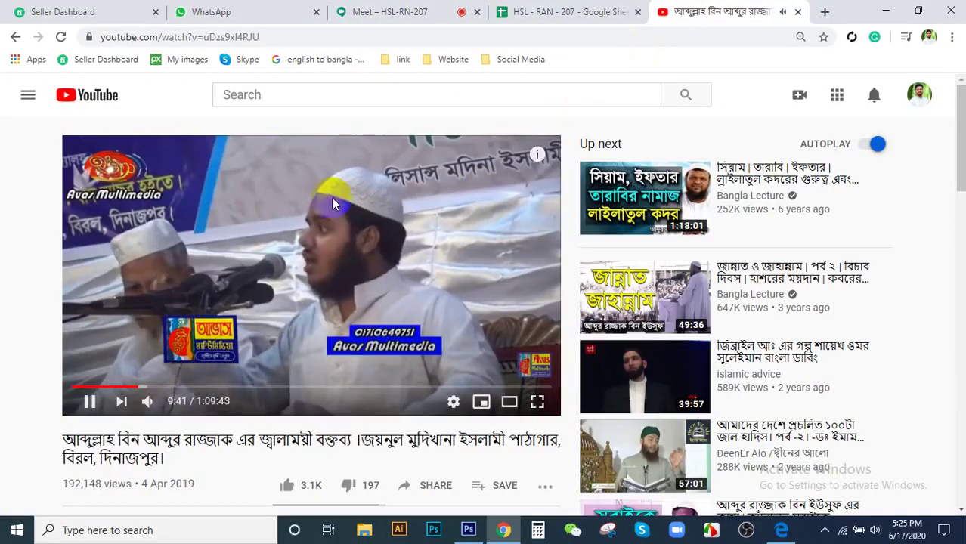
left_click(257, 7)
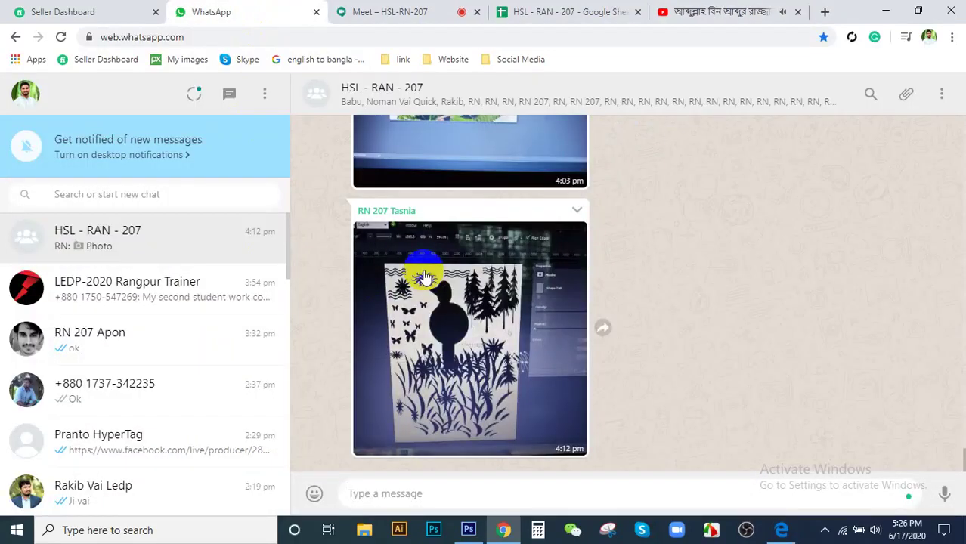
left_click(375, 9)
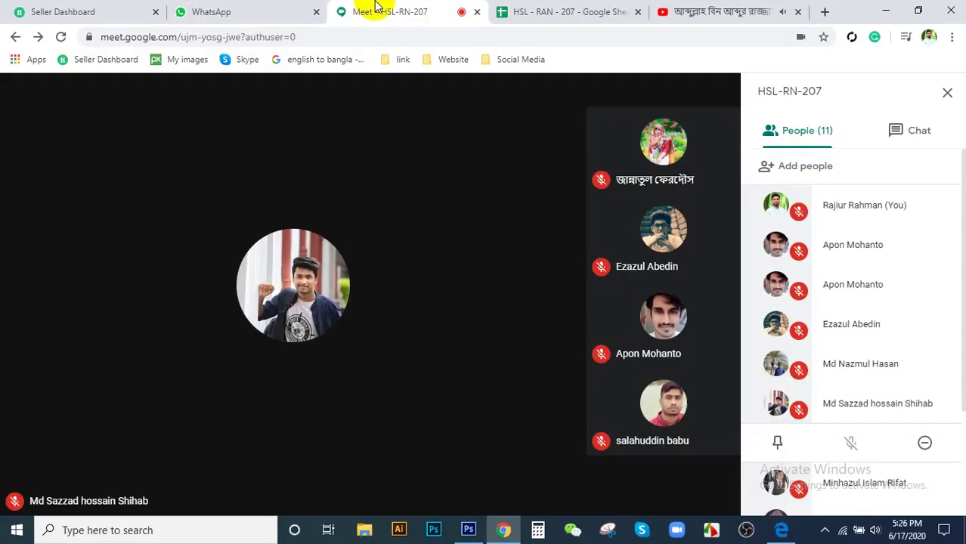
left_click(563, 9)
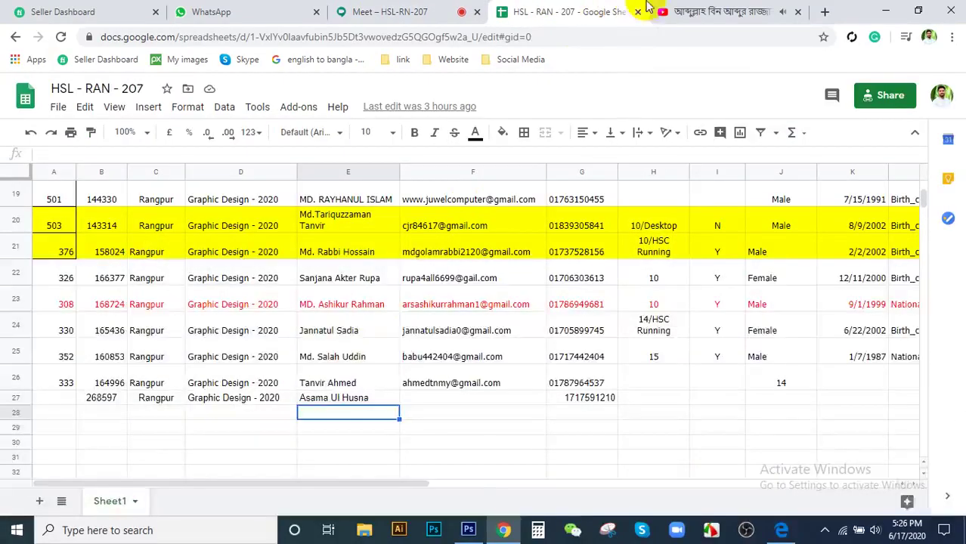
left_click(667, 8)
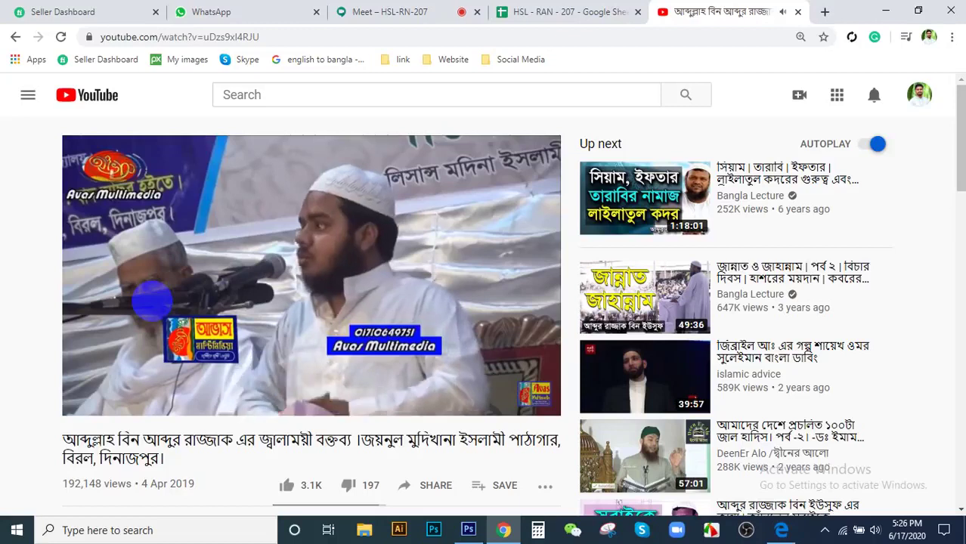
- Back in Meet, scroll the participant list and collapse the expanded participant's options
left_click(442, 11)
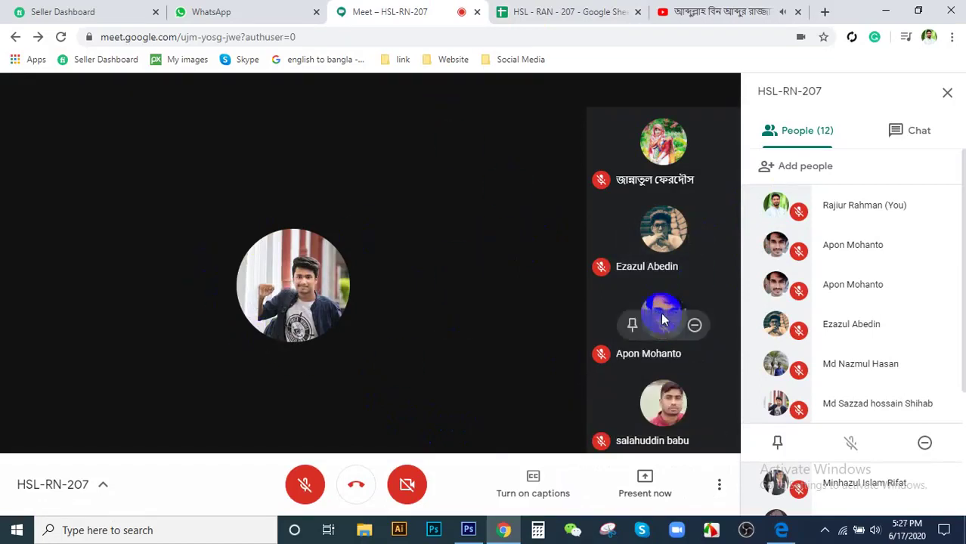
scroll(893, 301, "down", 3)
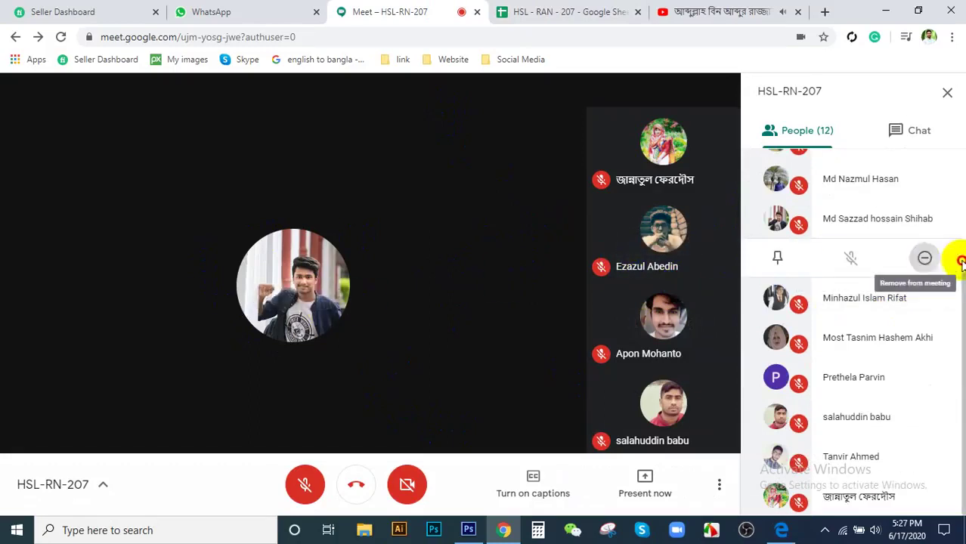
left_click(906, 227)
scroll(937, 242, "up", 3)
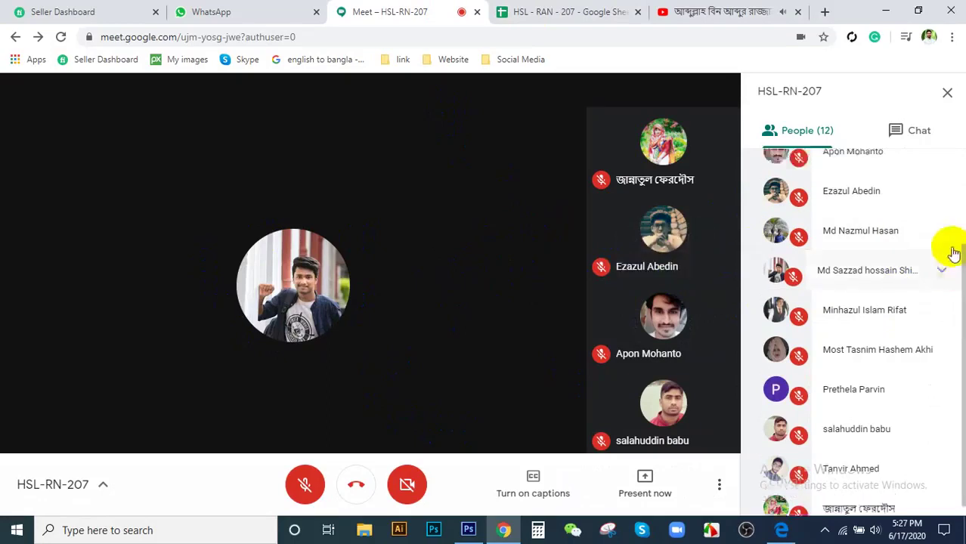
scroll(867, 295, "down", 4)
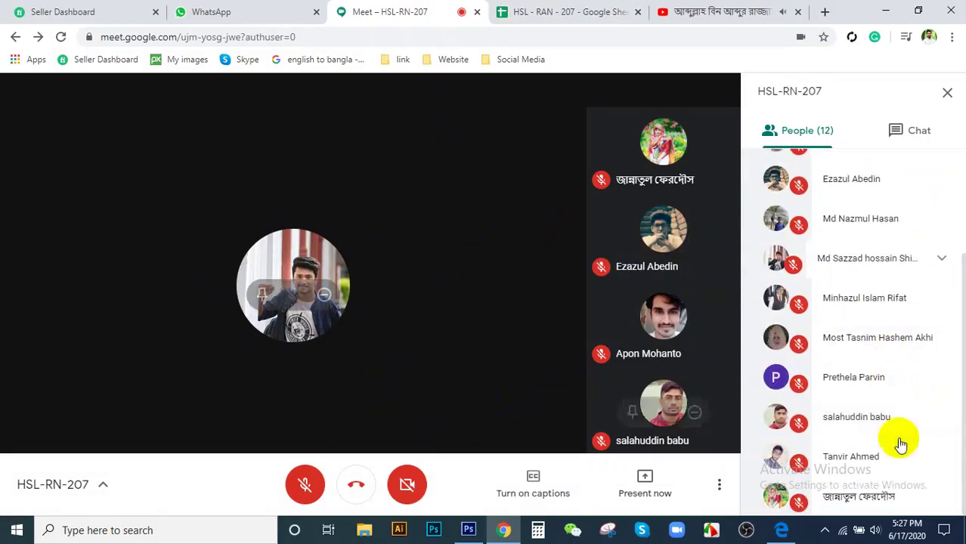
scroll(880, 491, "up", 2)
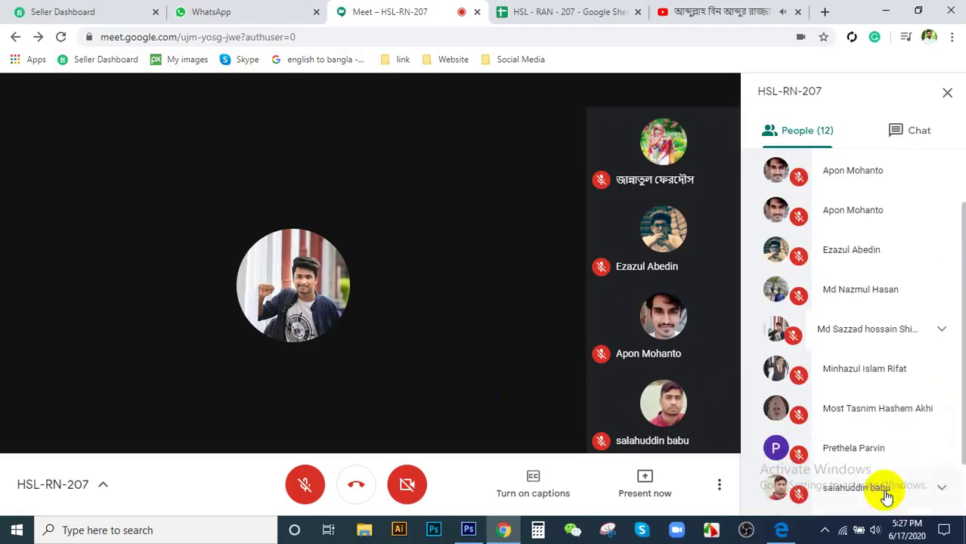
scroll(876, 448, "up", 2)
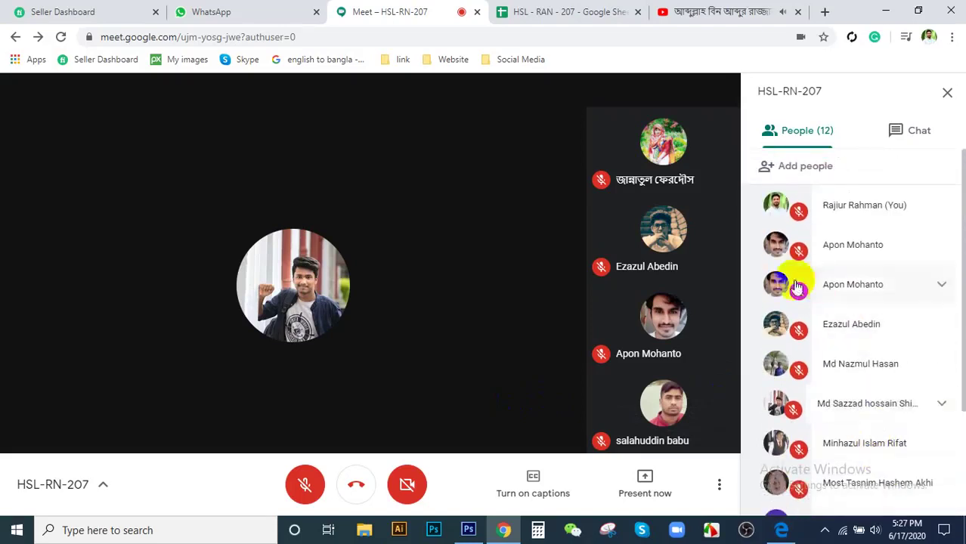
- Toggle between meeting chat and participant list, glance at the roster, then return to Meet
left_click(858, 134)
left_click(789, 138)
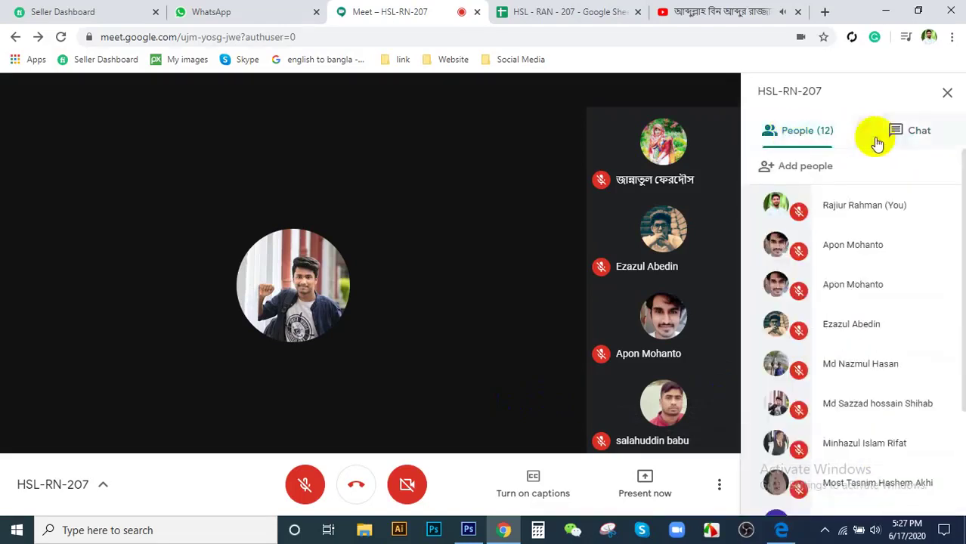
left_click(878, 138)
left_click(802, 135)
left_click(561, 16)
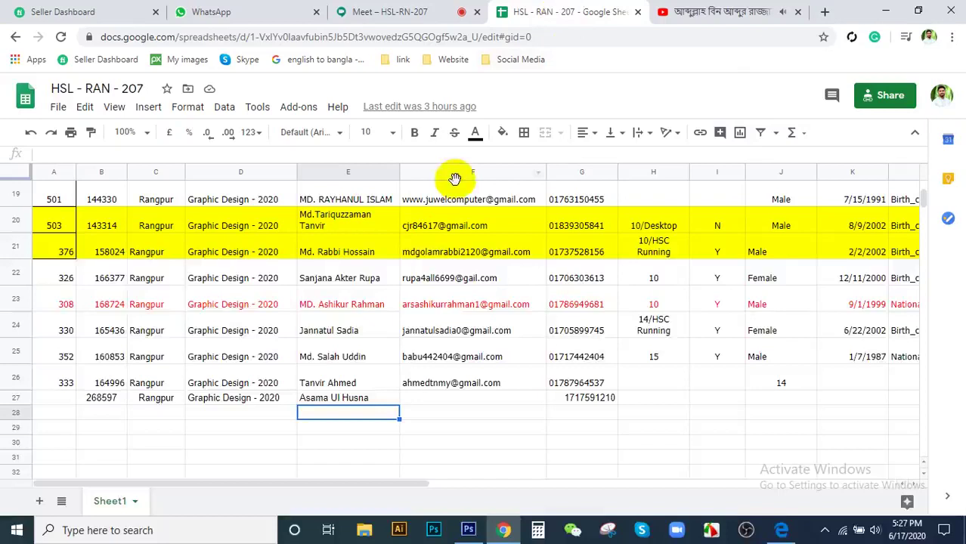
left_click(414, 9)
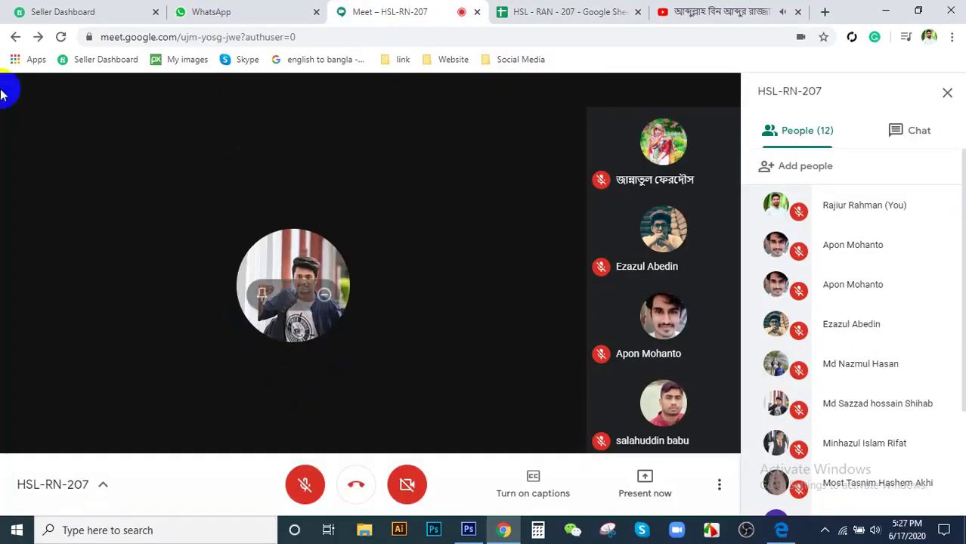
- Check the playing Bangla lecture, scrolling to its description and back, then return to the Meet call
left_click(568, 9)
left_click(684, 12)
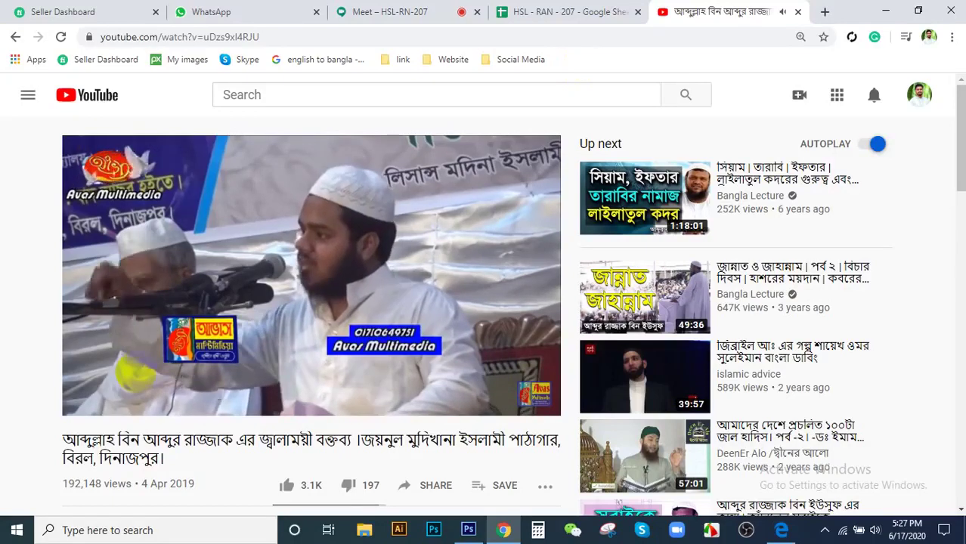
mouse_move(225, 350)
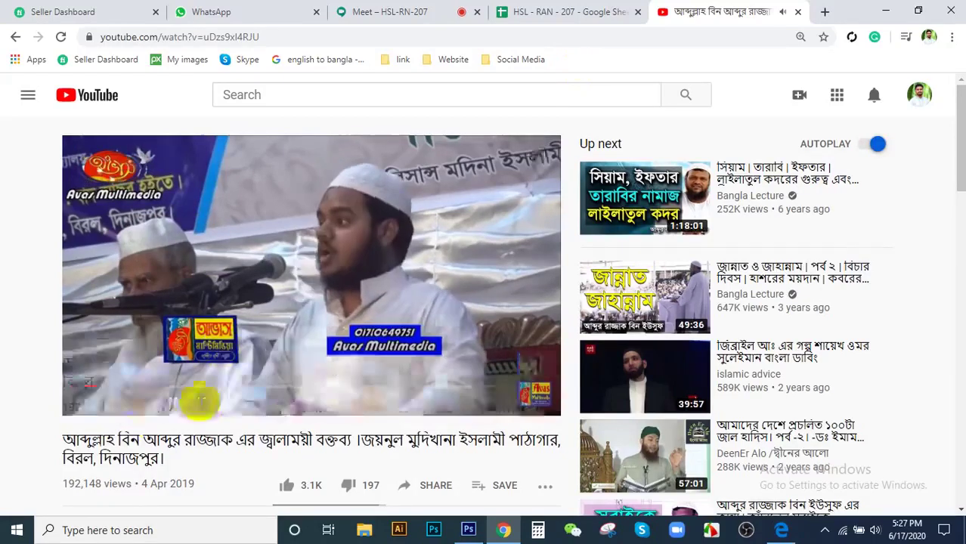
scroll(203, 423, "down", 3)
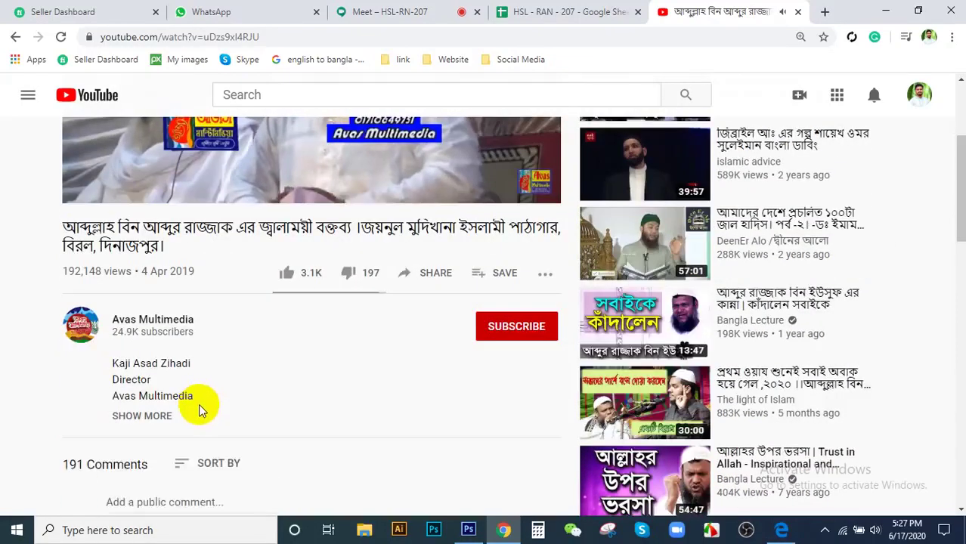
scroll(199, 400, "up", 3)
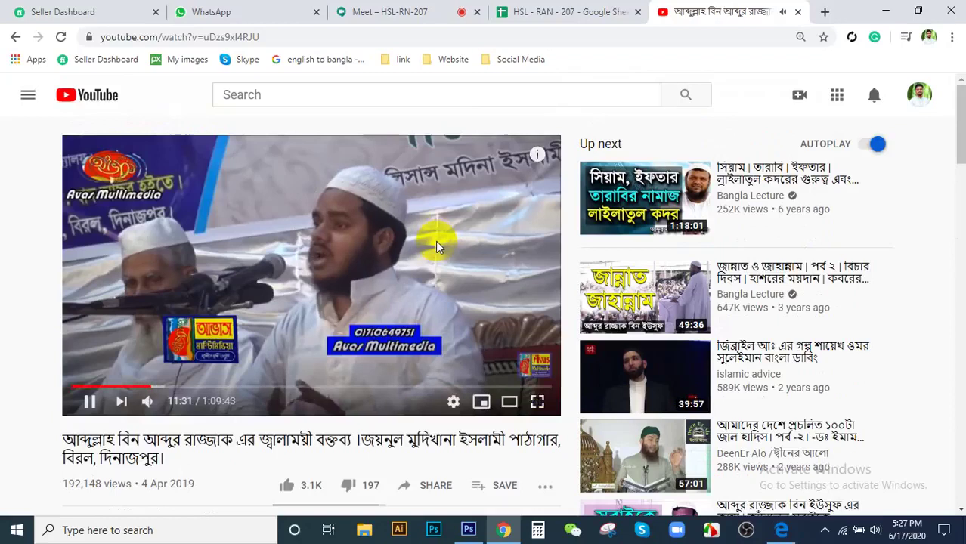
left_click(369, 10)
- Scroll the HSL - RAN - 207 roster up to row 1, then move via Meet to the WhatsApp group
left_click(582, 8)
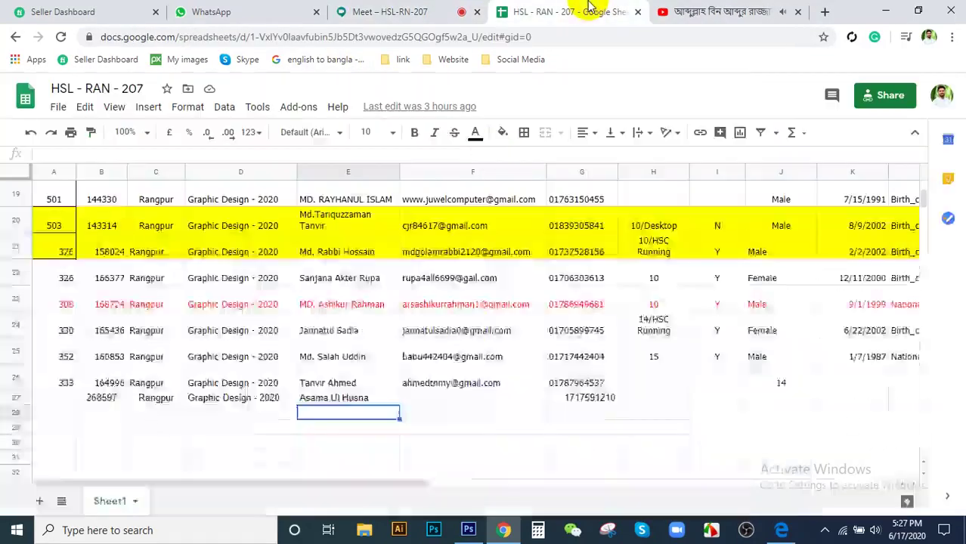
scroll(475, 342, "up", 10)
scroll(475, 342, "up", 3)
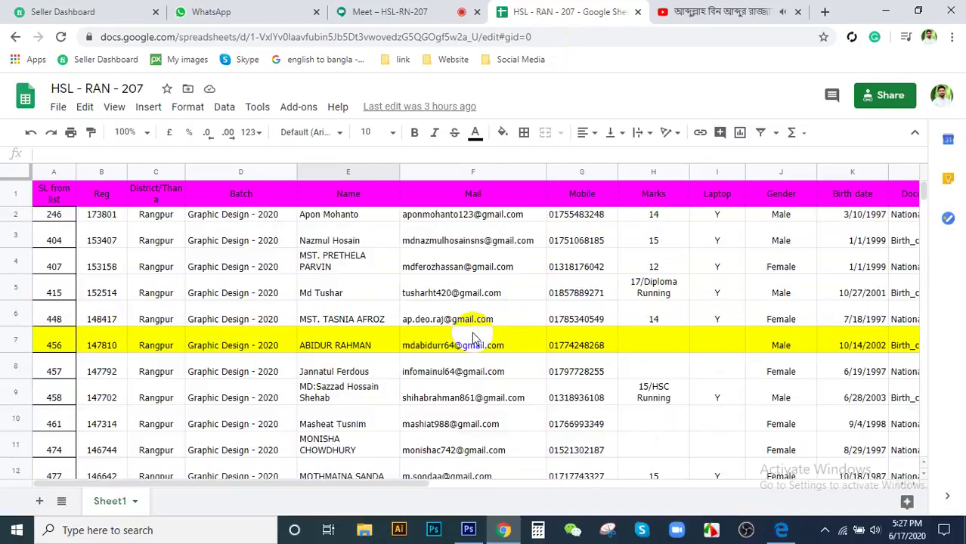
left_click(367, 8)
left_click(280, 7)
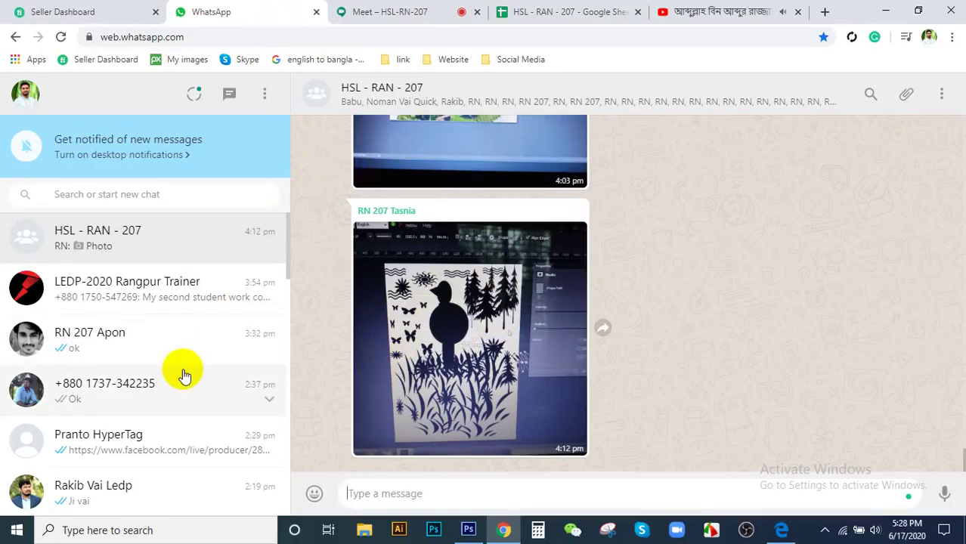
- Scroll the WhatsApp chat list down and back up, then reveal the hidden system tray icons
scroll(184, 375, "down", 8)
scroll(183, 374, "up", 8)
left_click(824, 531)
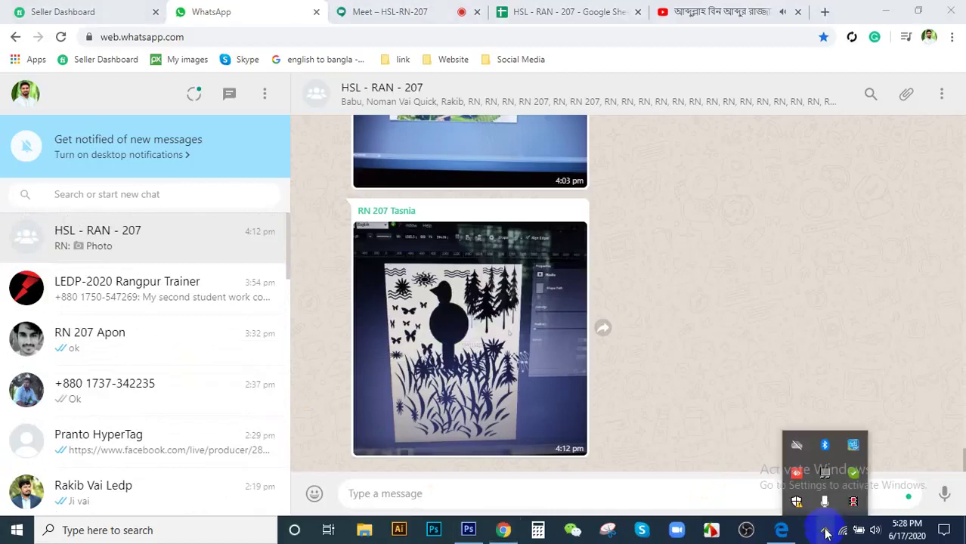